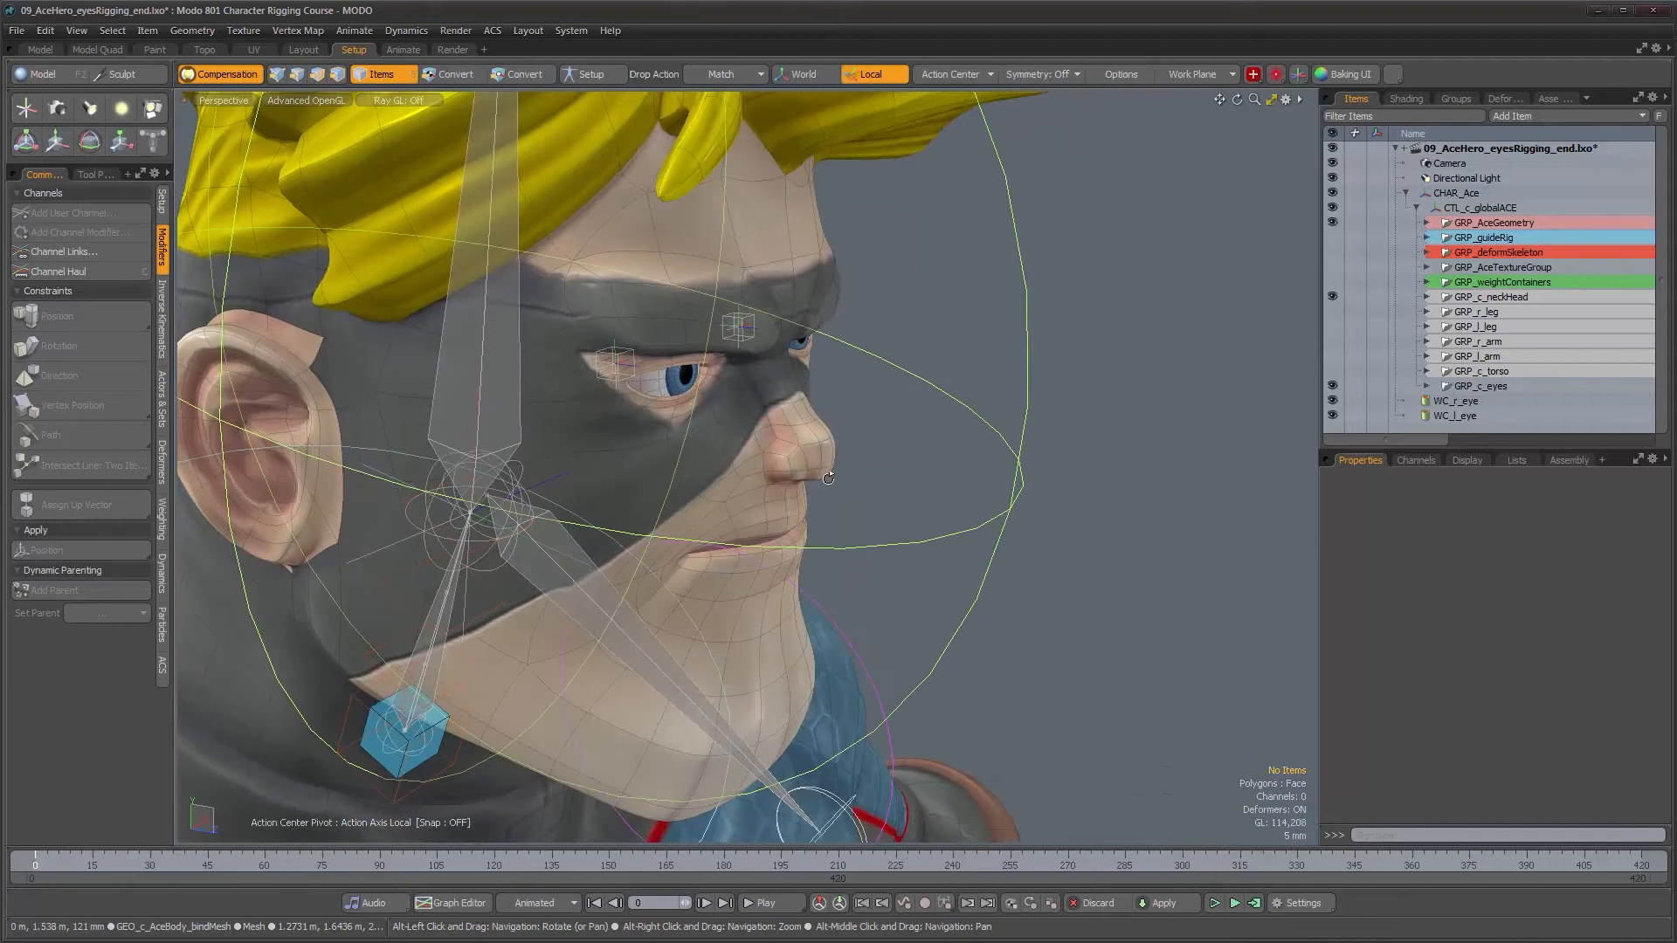
# Step: Parent the WC_r_eye and WC_l_eye weight containers under GRP_weightContainers and expand that group
pyautogui.keyDown('alt'); pyautogui.moveTo(838, 529); pyautogui.dragTo(804, 513); pyautogui.keyUp('alt')
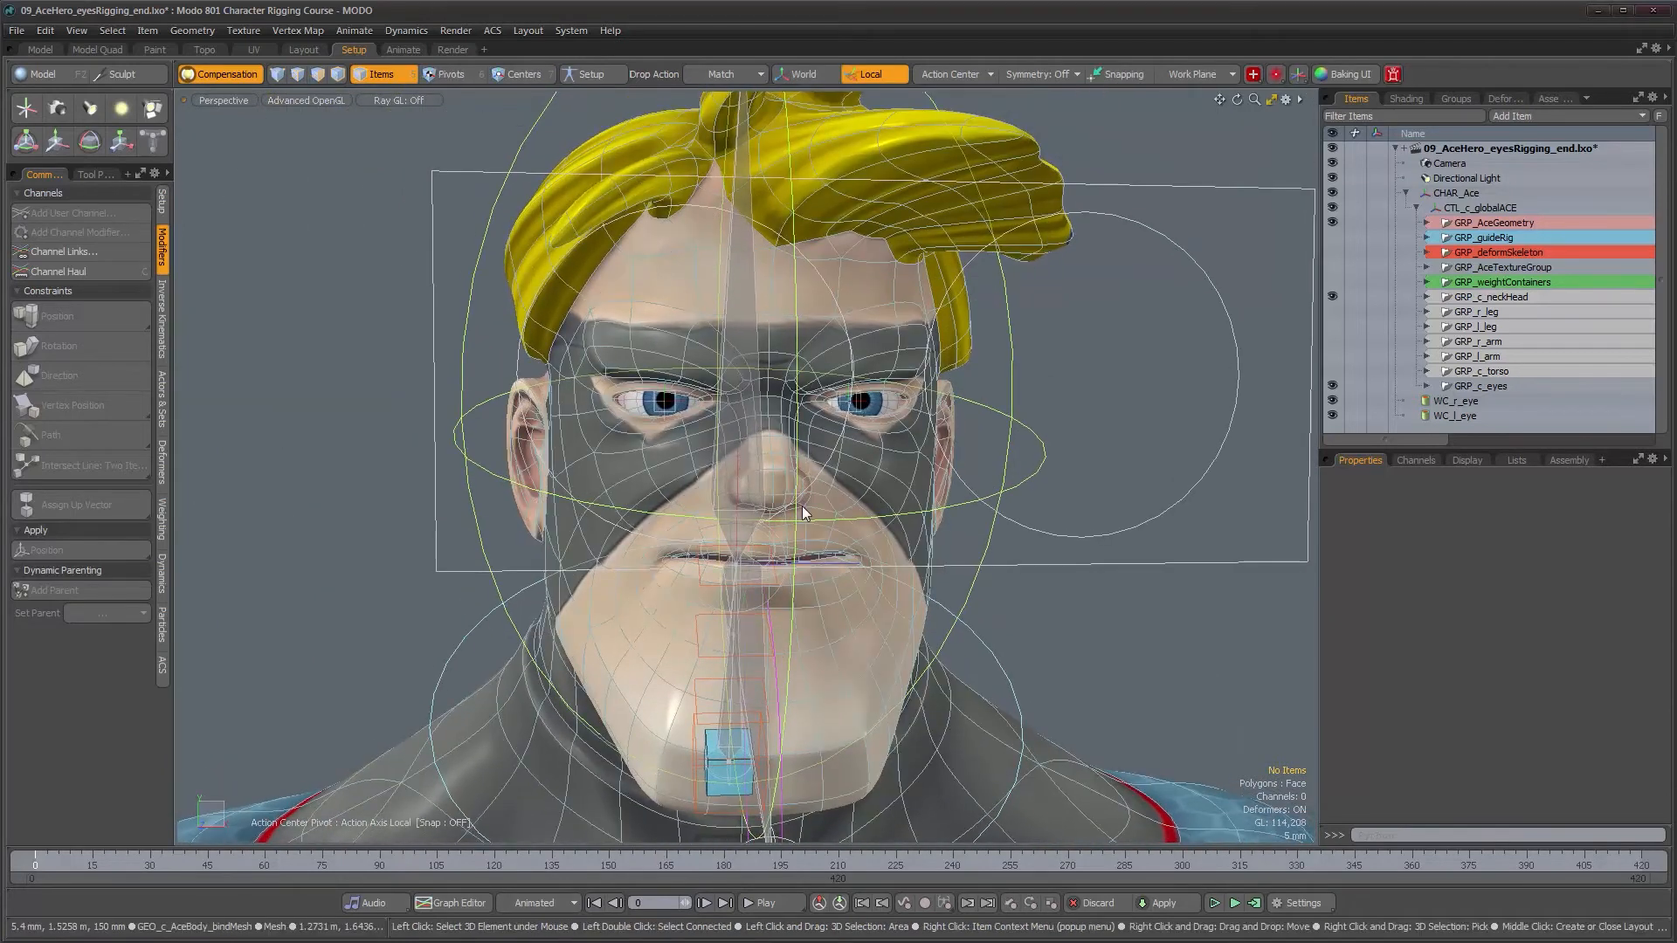
pyautogui.click(1455, 402)
pyautogui.keyDown('ctrl'); pyautogui.click(1455, 416); pyautogui.keyUp('ctrl')
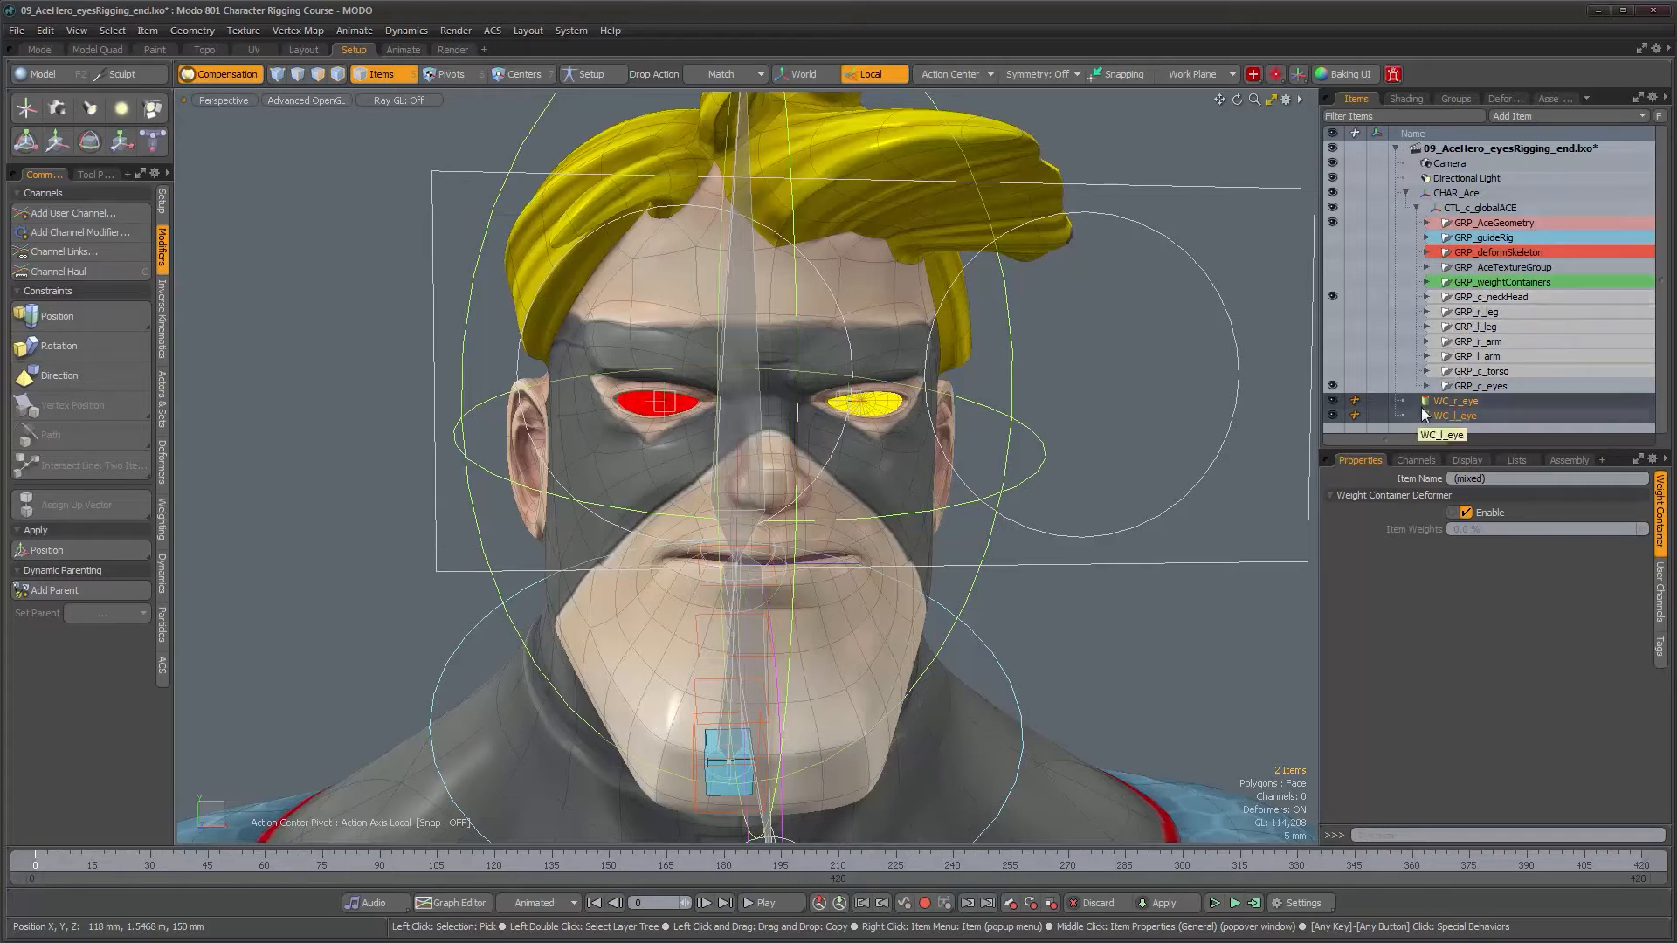
pyautogui.moveTo(1435, 407); pyautogui.dragTo(1430, 286)
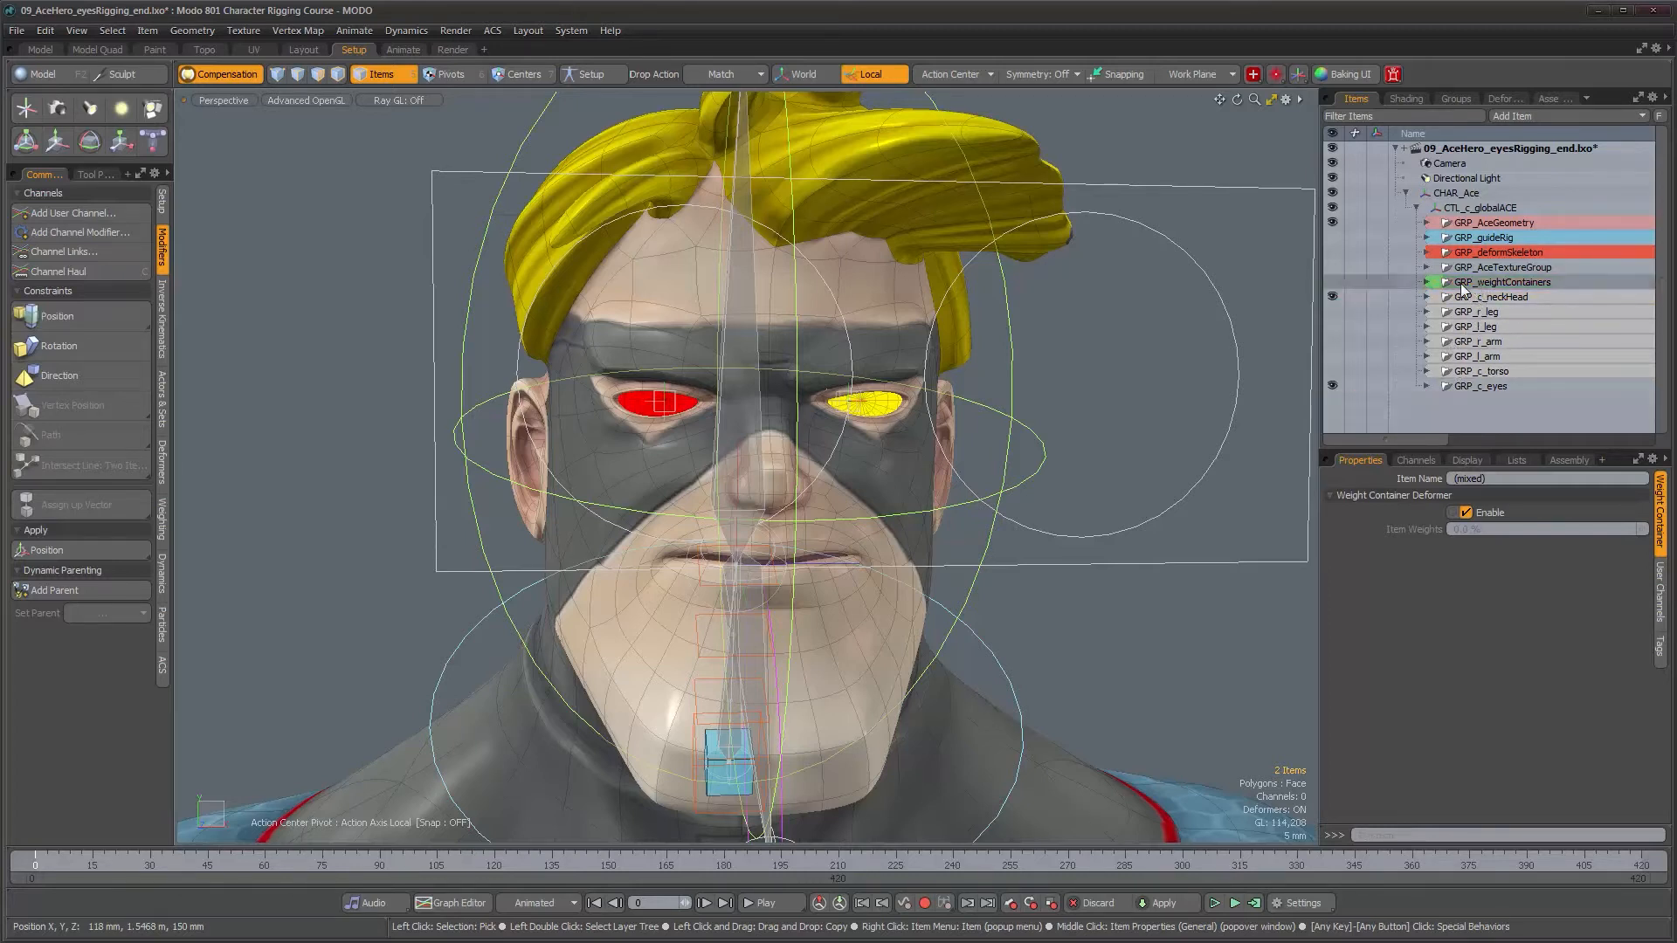
pyautogui.click(1426, 283)
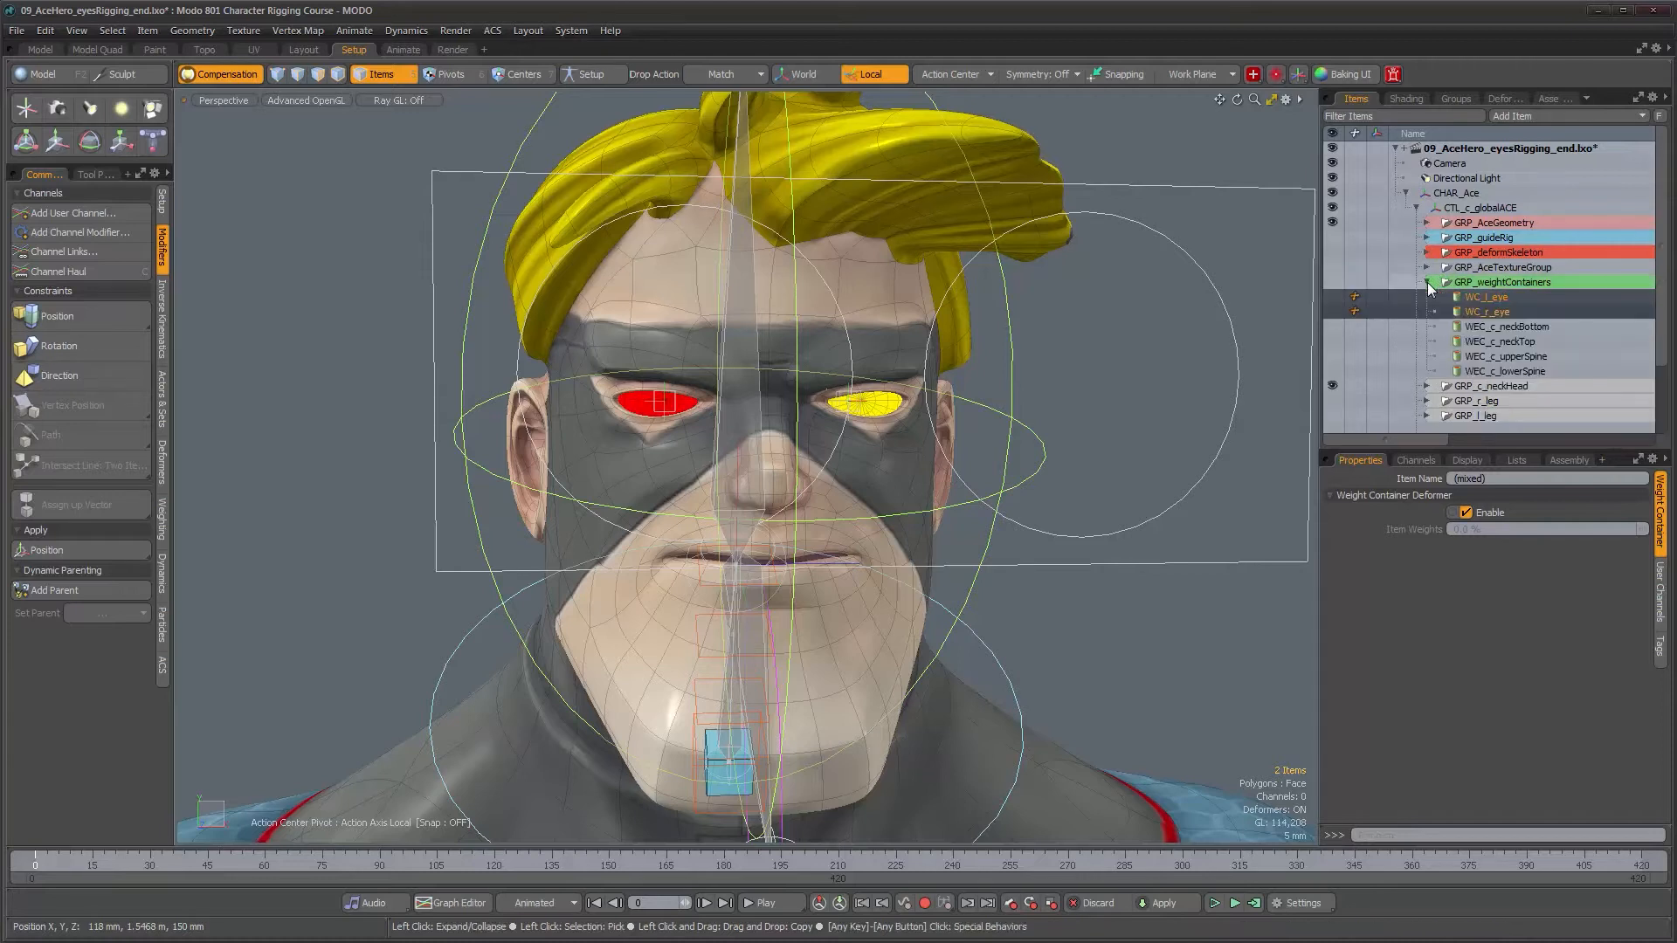
# Step: Rename the two eye weight containers WEC_l_eye and WEC_r_eye, and collapse GRP_weightContainers
pyautogui.click(1474, 300)
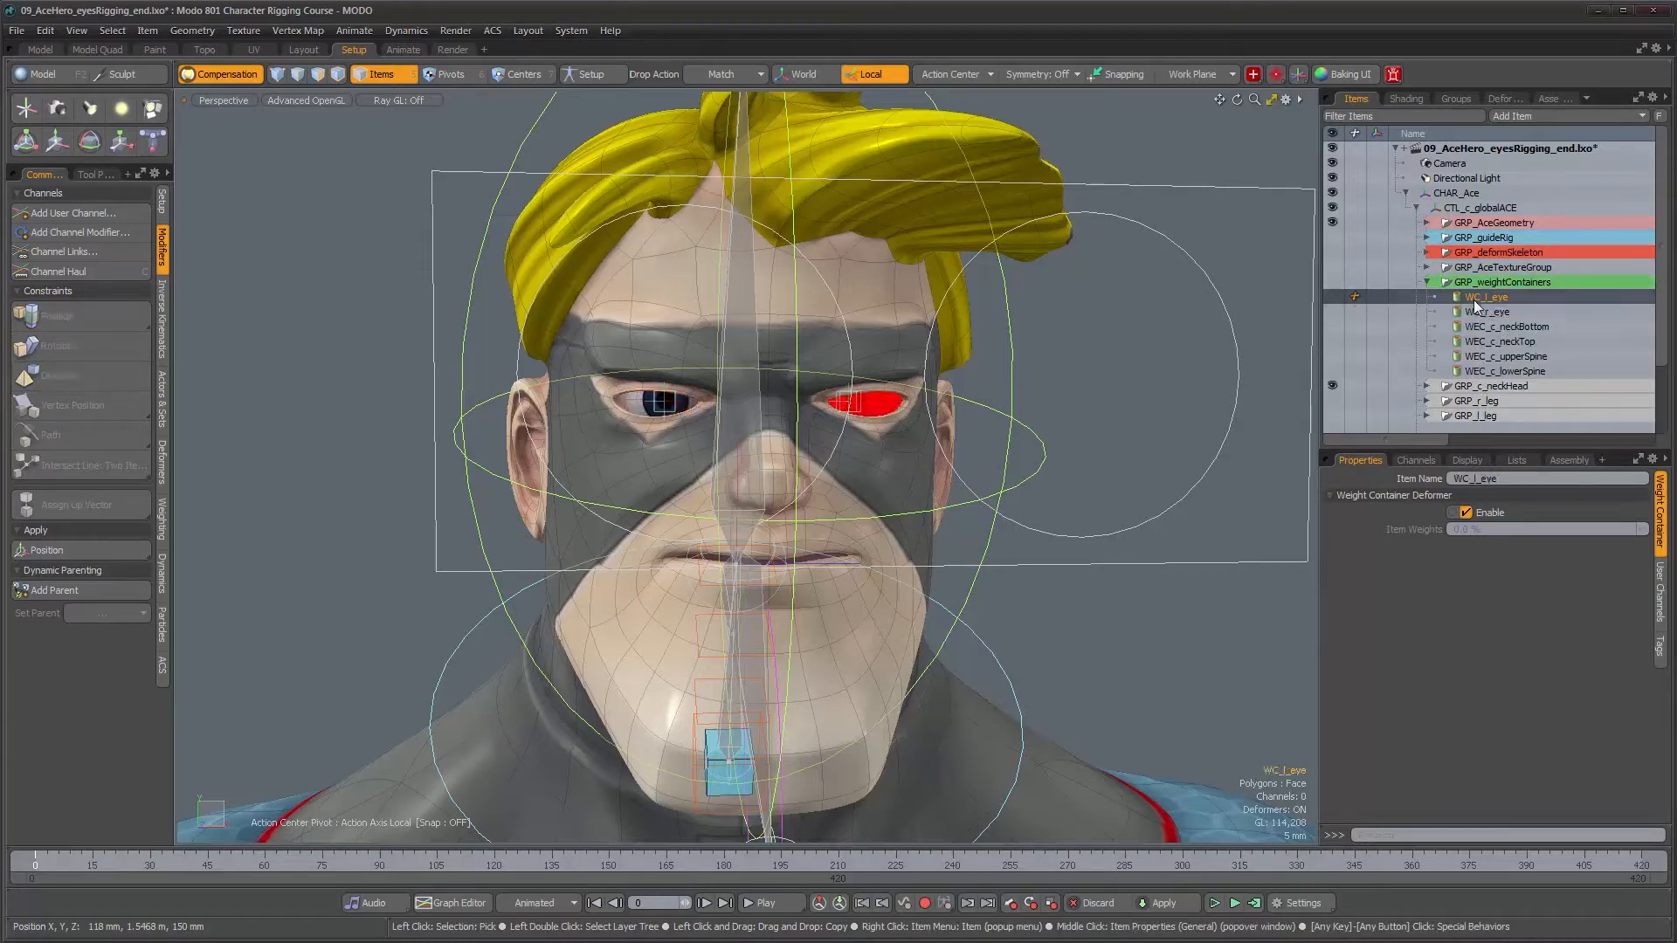
pyautogui.doubleClick(1474, 298)
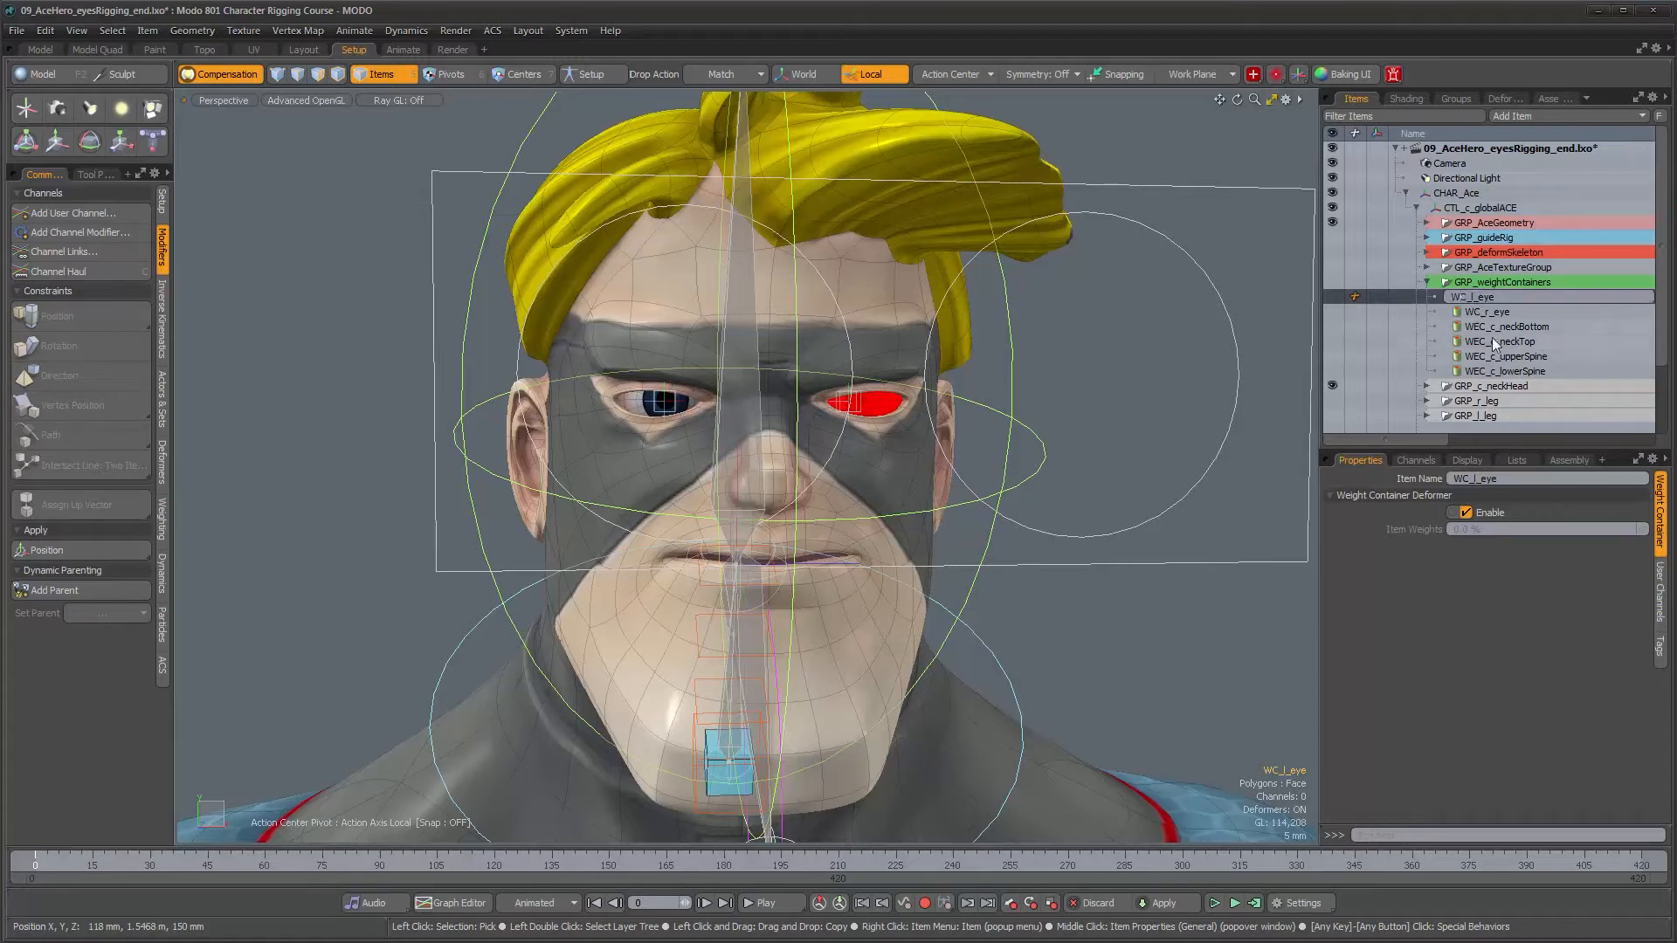
pyautogui.press('Return')
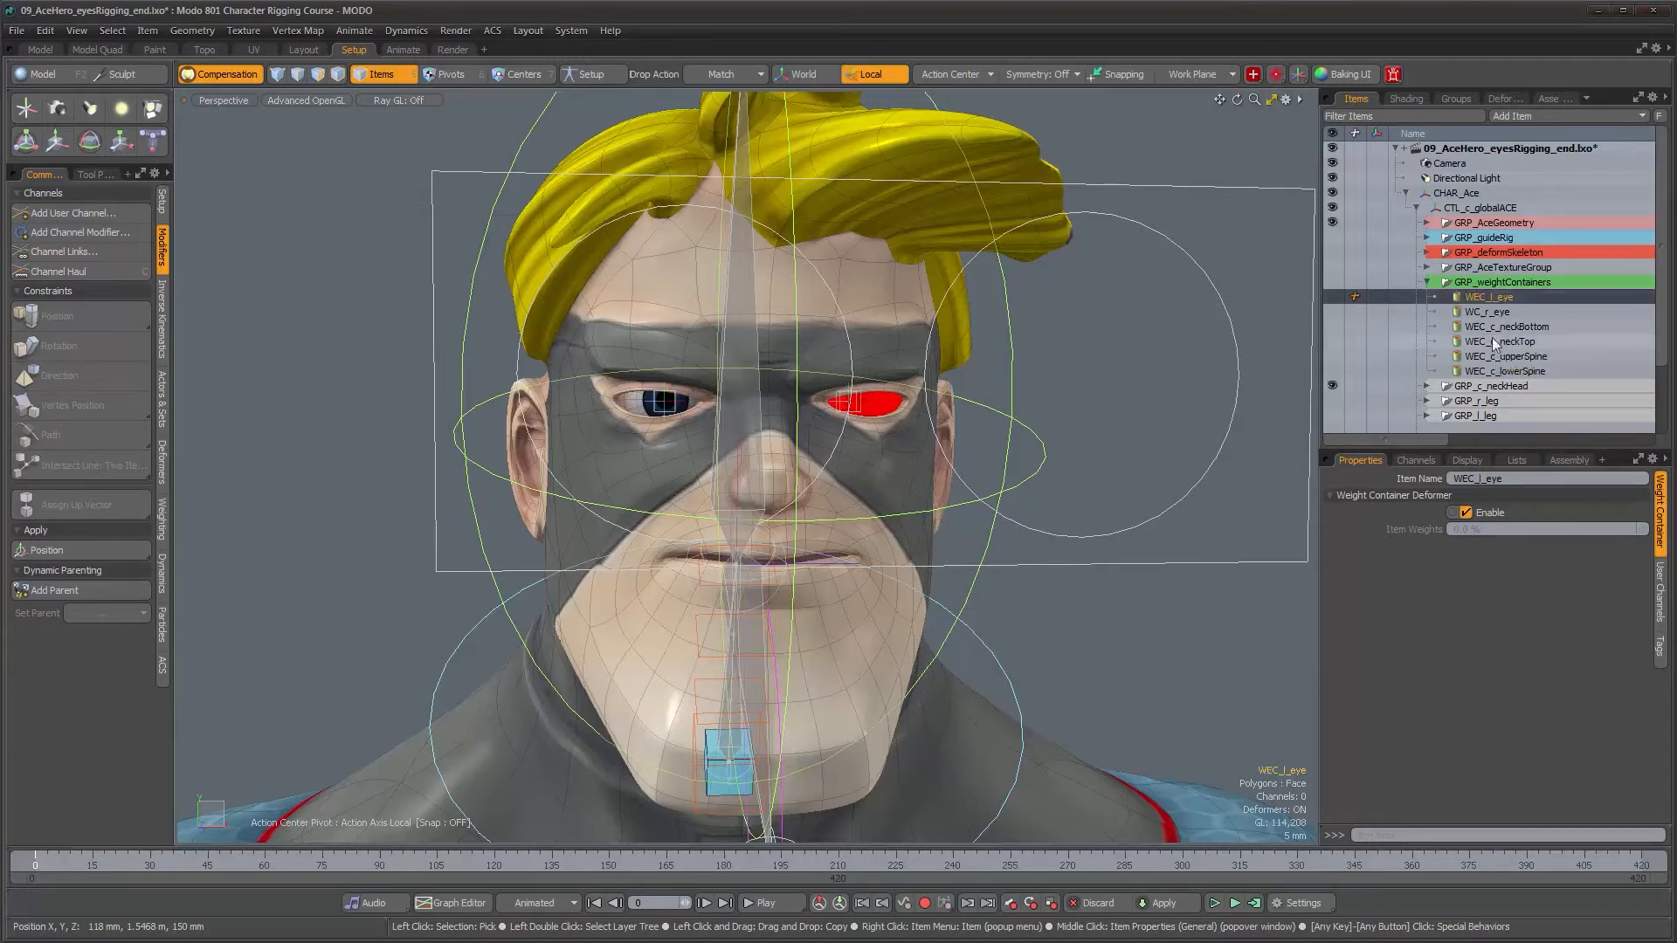
pyautogui.click(1474, 318)
pyautogui.click(1474, 314)
pyautogui.click(1463, 314)
pyautogui.write('E')
pyautogui.press('Return')
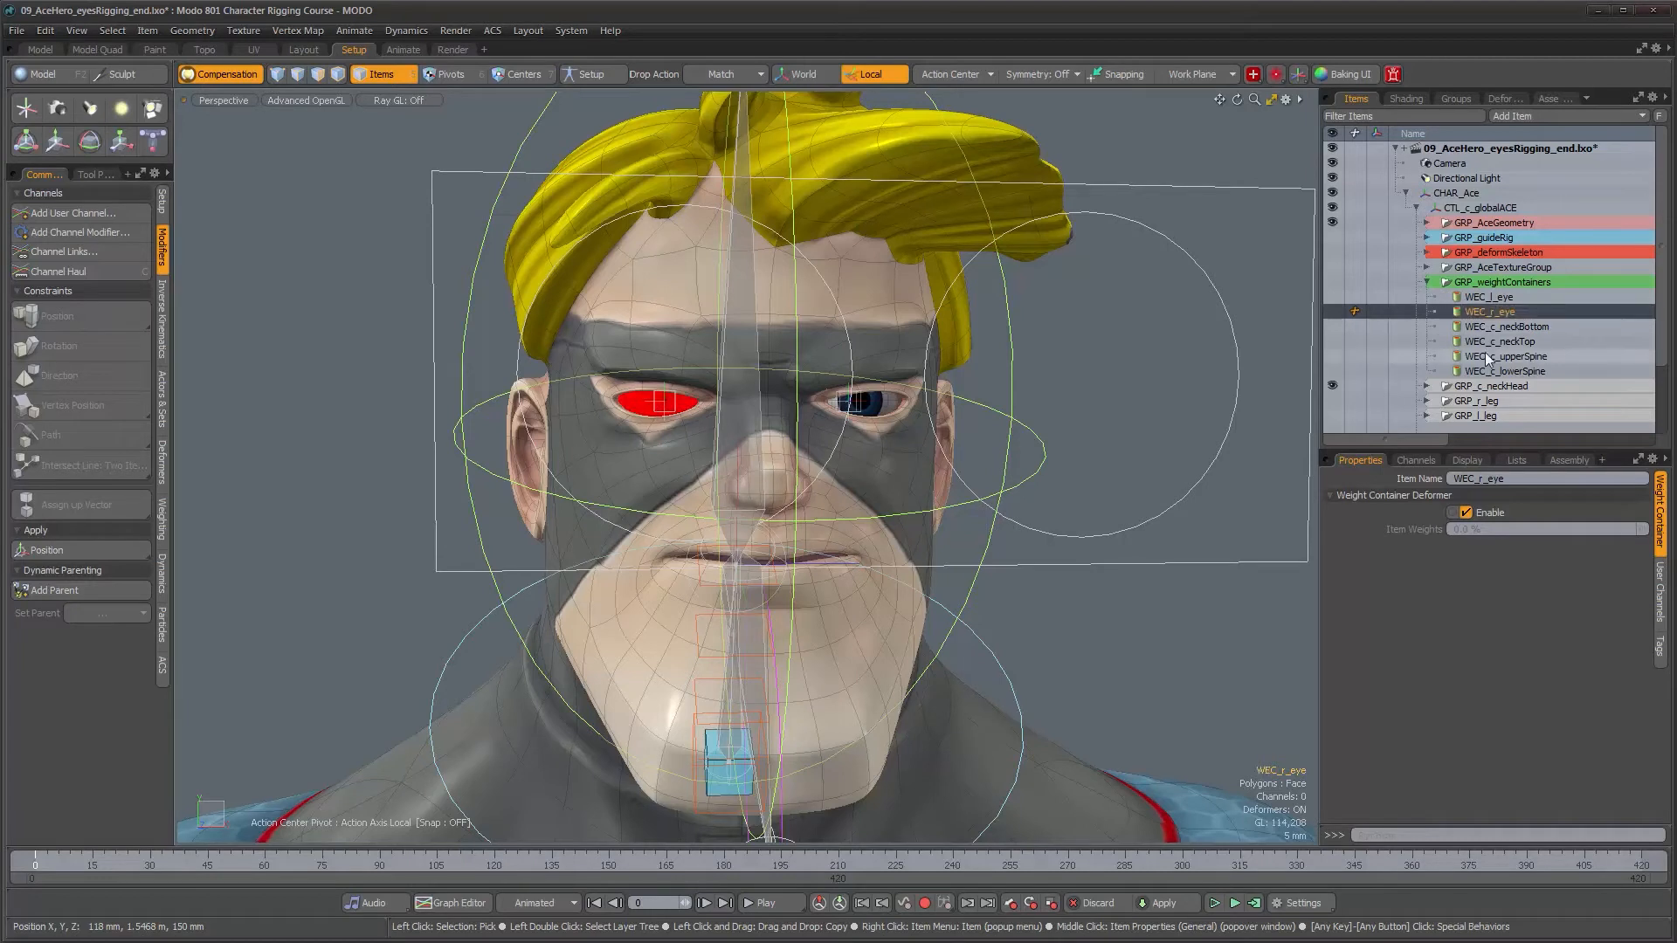
pyautogui.click(1427, 283)
# Step: Hide the GRP_c_neckHead and GRP_c_eyes groups so only the character's head mesh is displayed
pyautogui.keyDown('alt'); pyautogui.moveTo(758, 385); pyautogui.dragTo(704, 404); pyautogui.keyUp('alt')
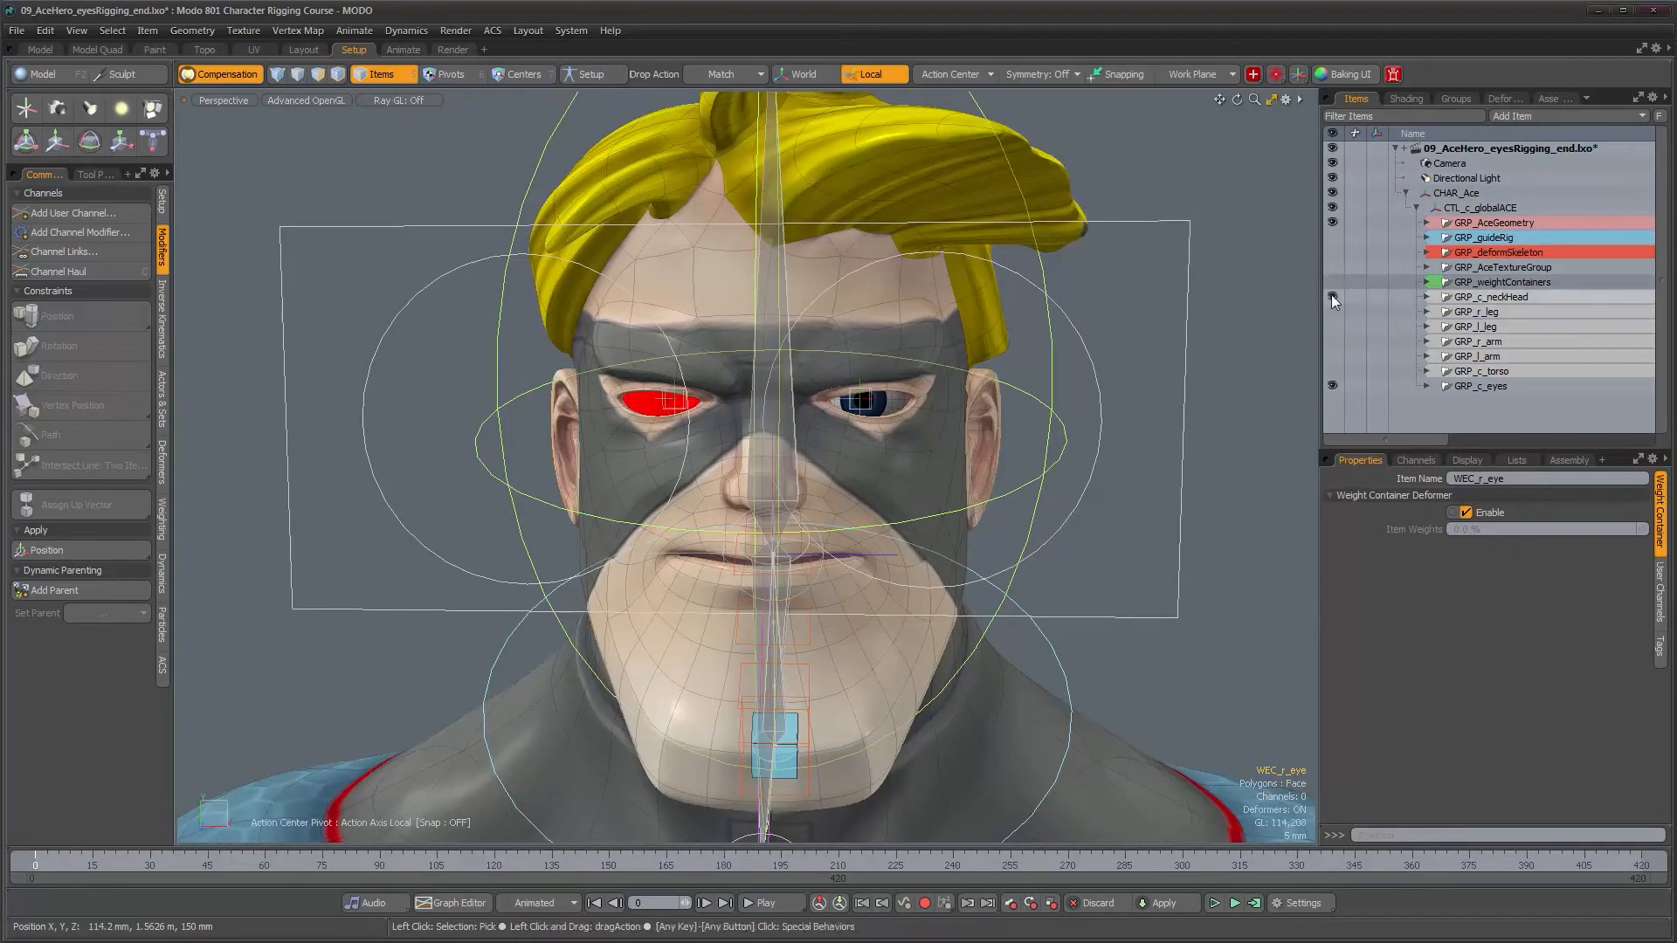
pyautogui.click(1331, 297)
pyautogui.click(1333, 385)
pyautogui.keyDown('alt'); pyautogui.moveTo(664, 419); pyautogui.dragTo(768, 419); pyautogui.keyUp('alt')
pyautogui.click(1479, 390)
pyautogui.keyDown('alt'); pyautogui.moveTo(970, 412); pyautogui.dragTo(959, 498); pyautogui.keyUp('alt')
pyautogui.scroll(-3, 902, 431)
pyautogui.scroll(3, 930, 401)
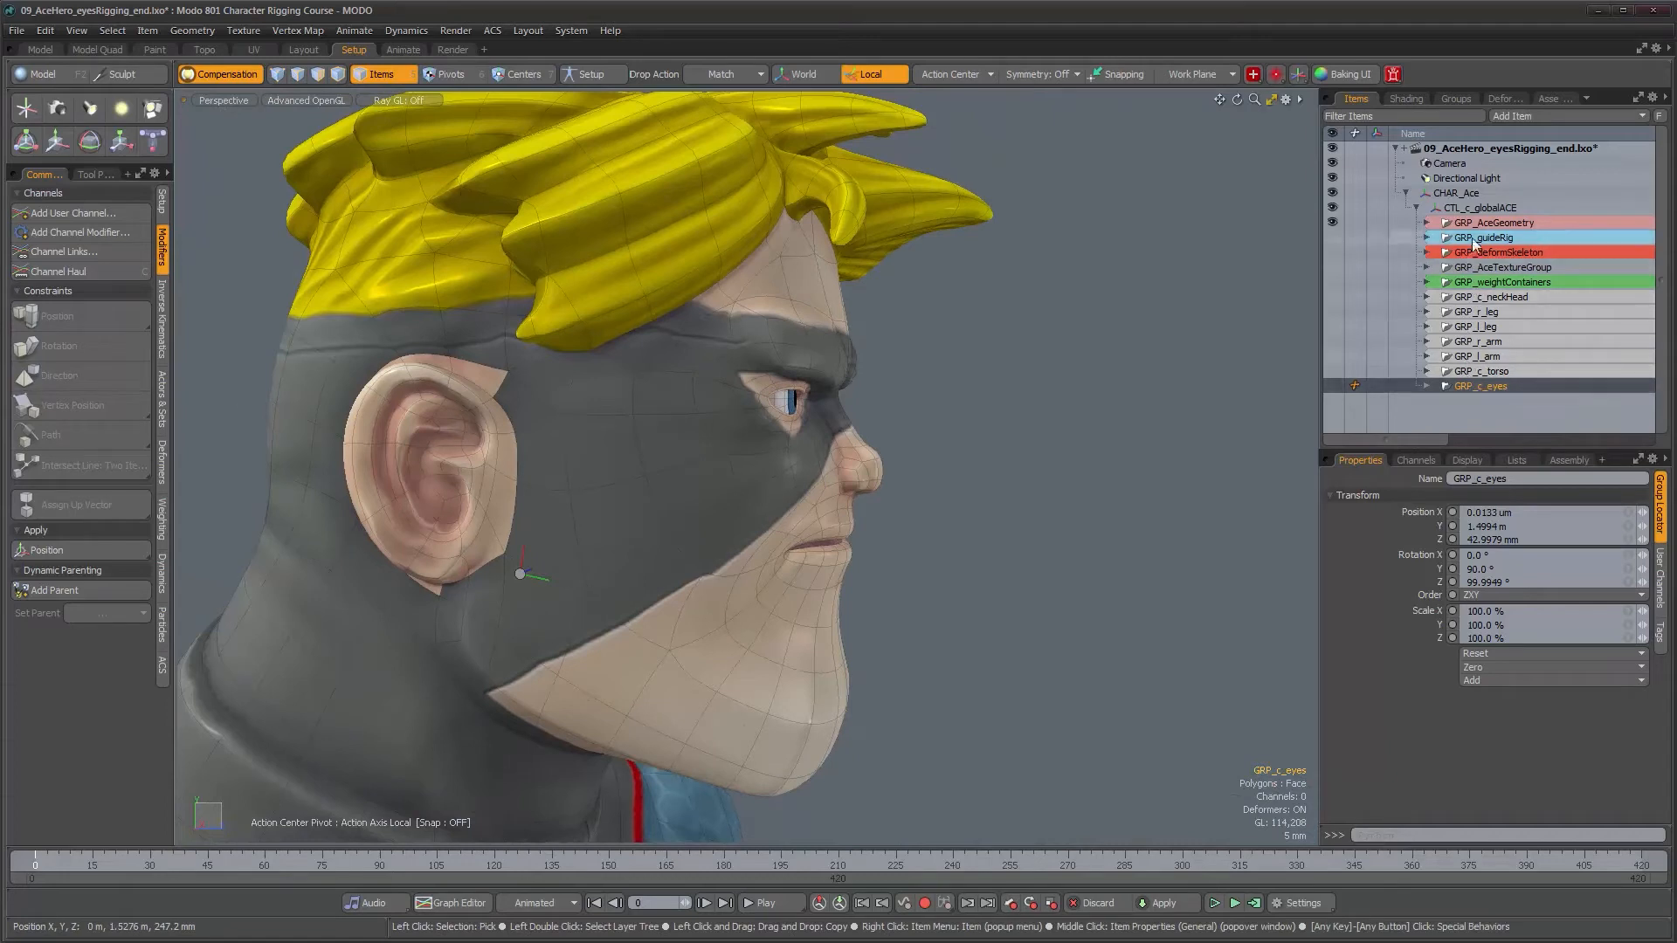
# Step: Add a group locator and place it under CTL_c_globalACE, directly below GRP_c_eyes
pyautogui.click(1485, 208)
pyautogui.click(1567, 115)
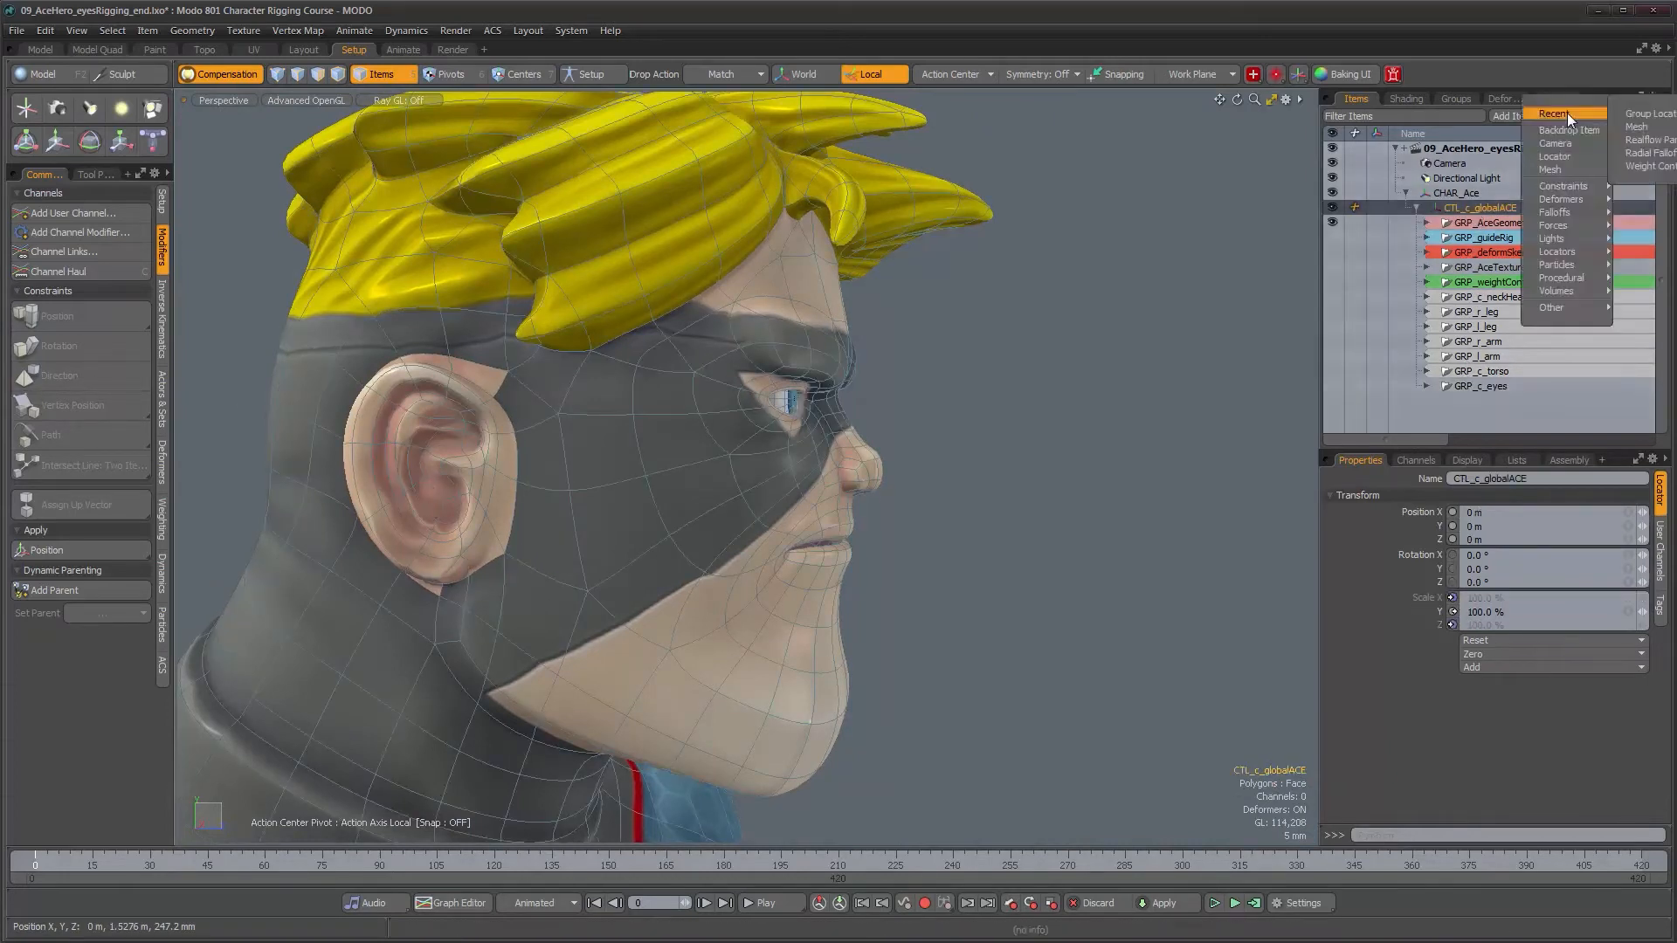
pyautogui.click(1647, 113)
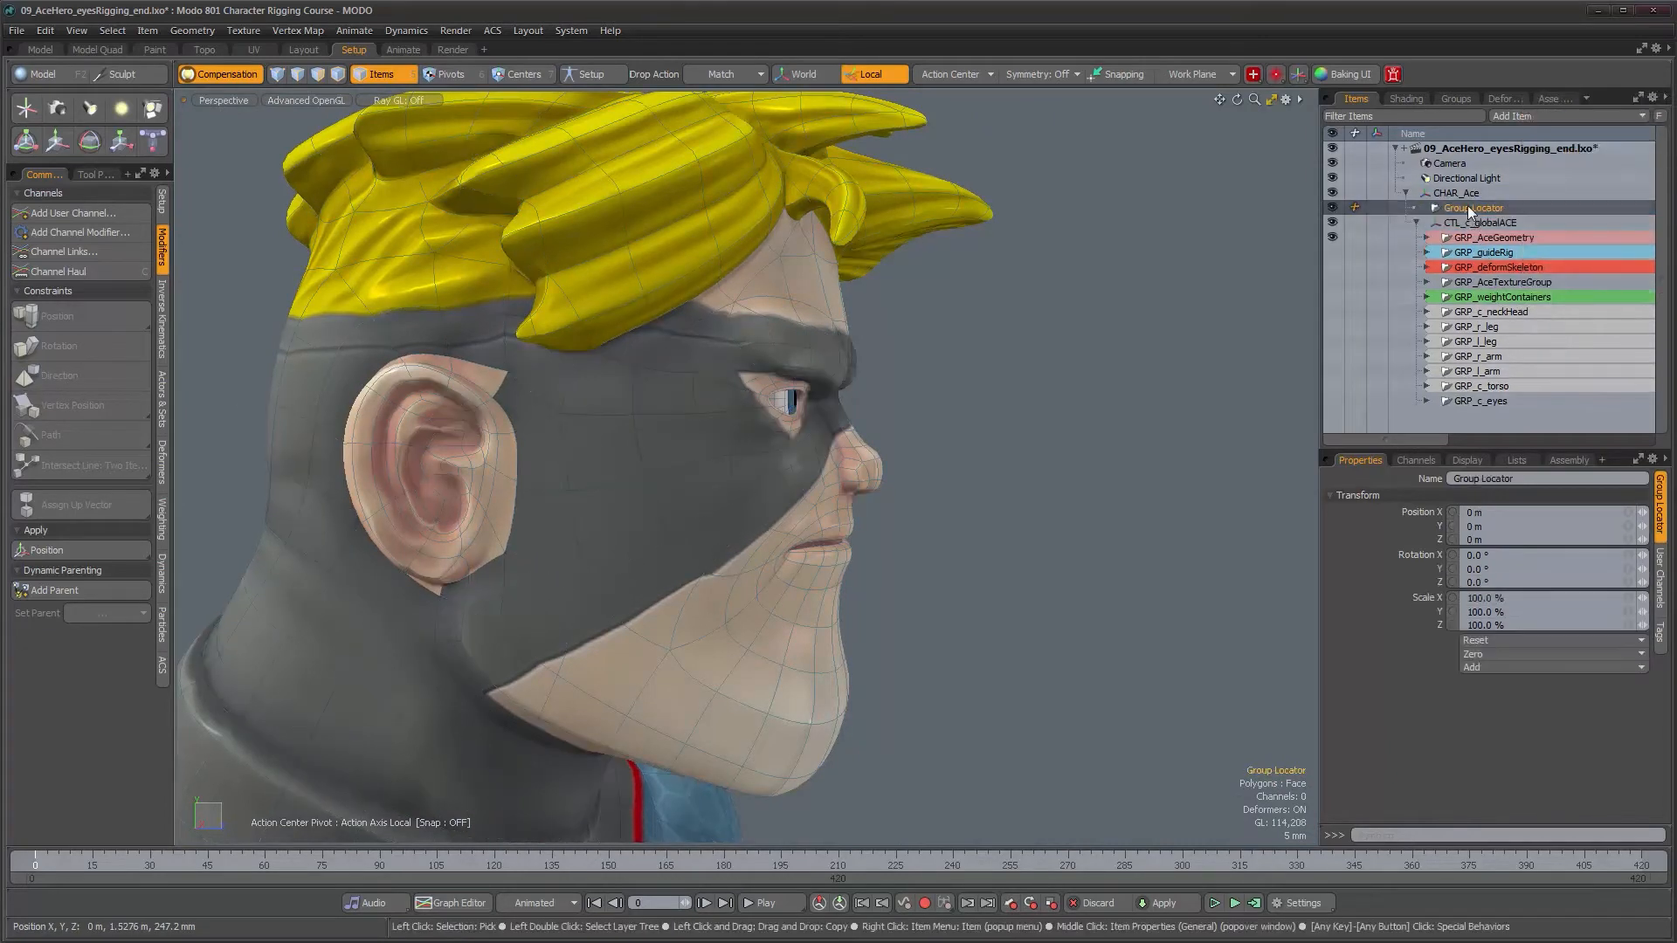
pyautogui.moveTo(1471, 212); pyautogui.dragTo(1475, 405)
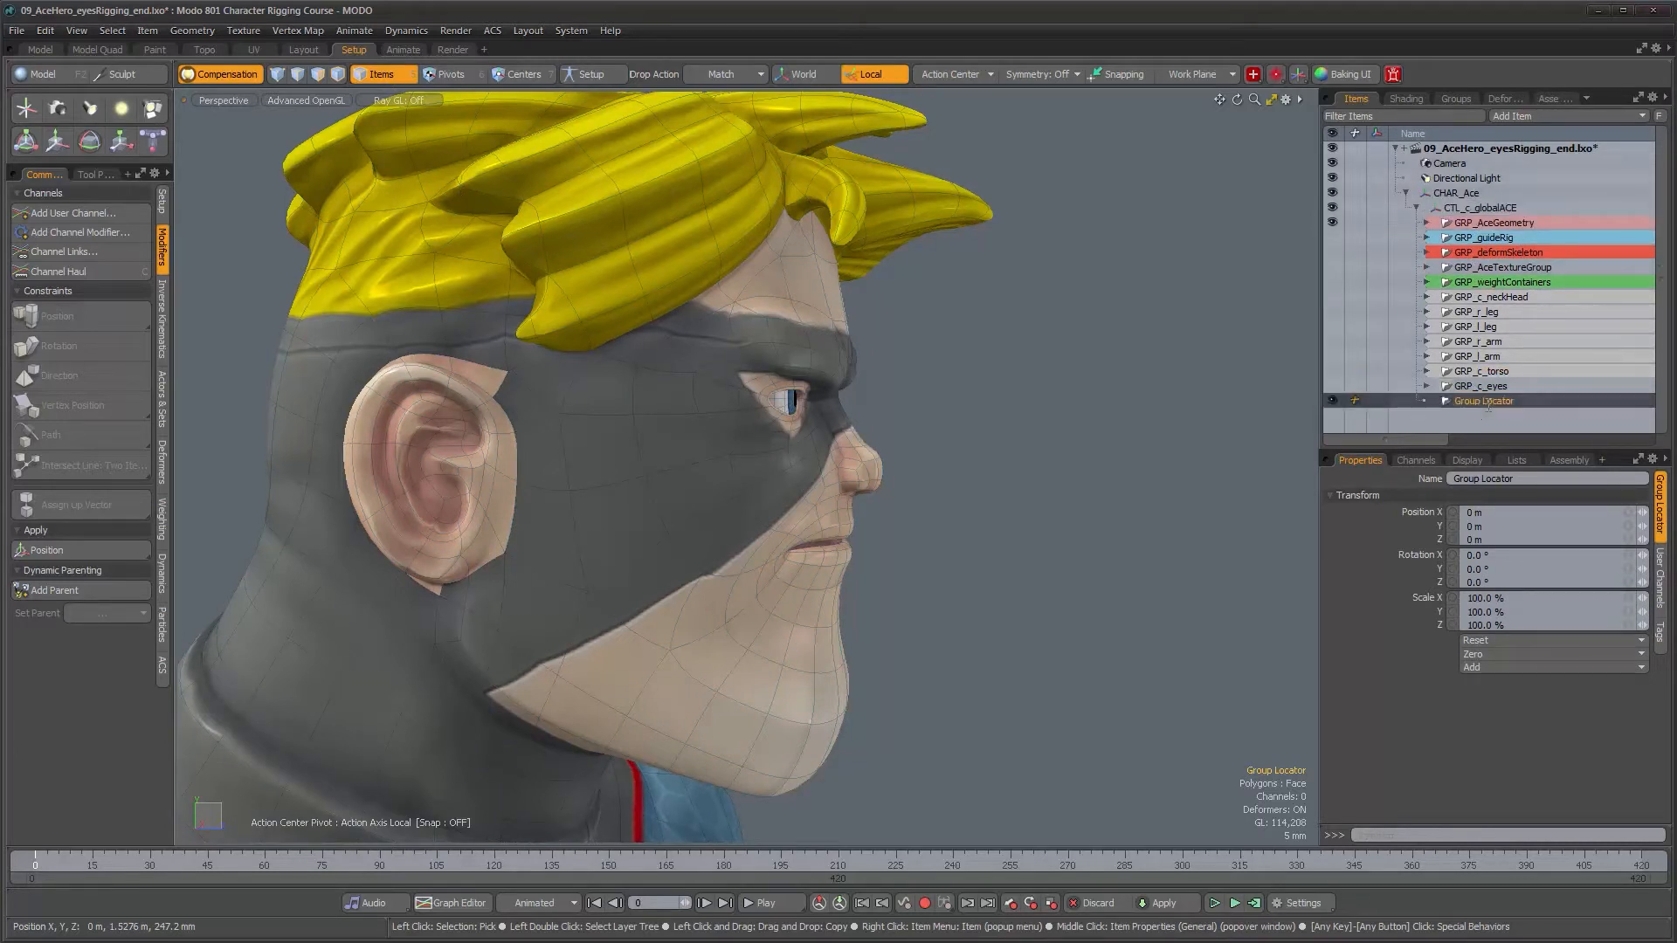
# Step: Rename the new group locator GRP_c_faceRig
pyautogui.doubleClick(1487, 402)
pyautogui.write('GRP_c_faceR')
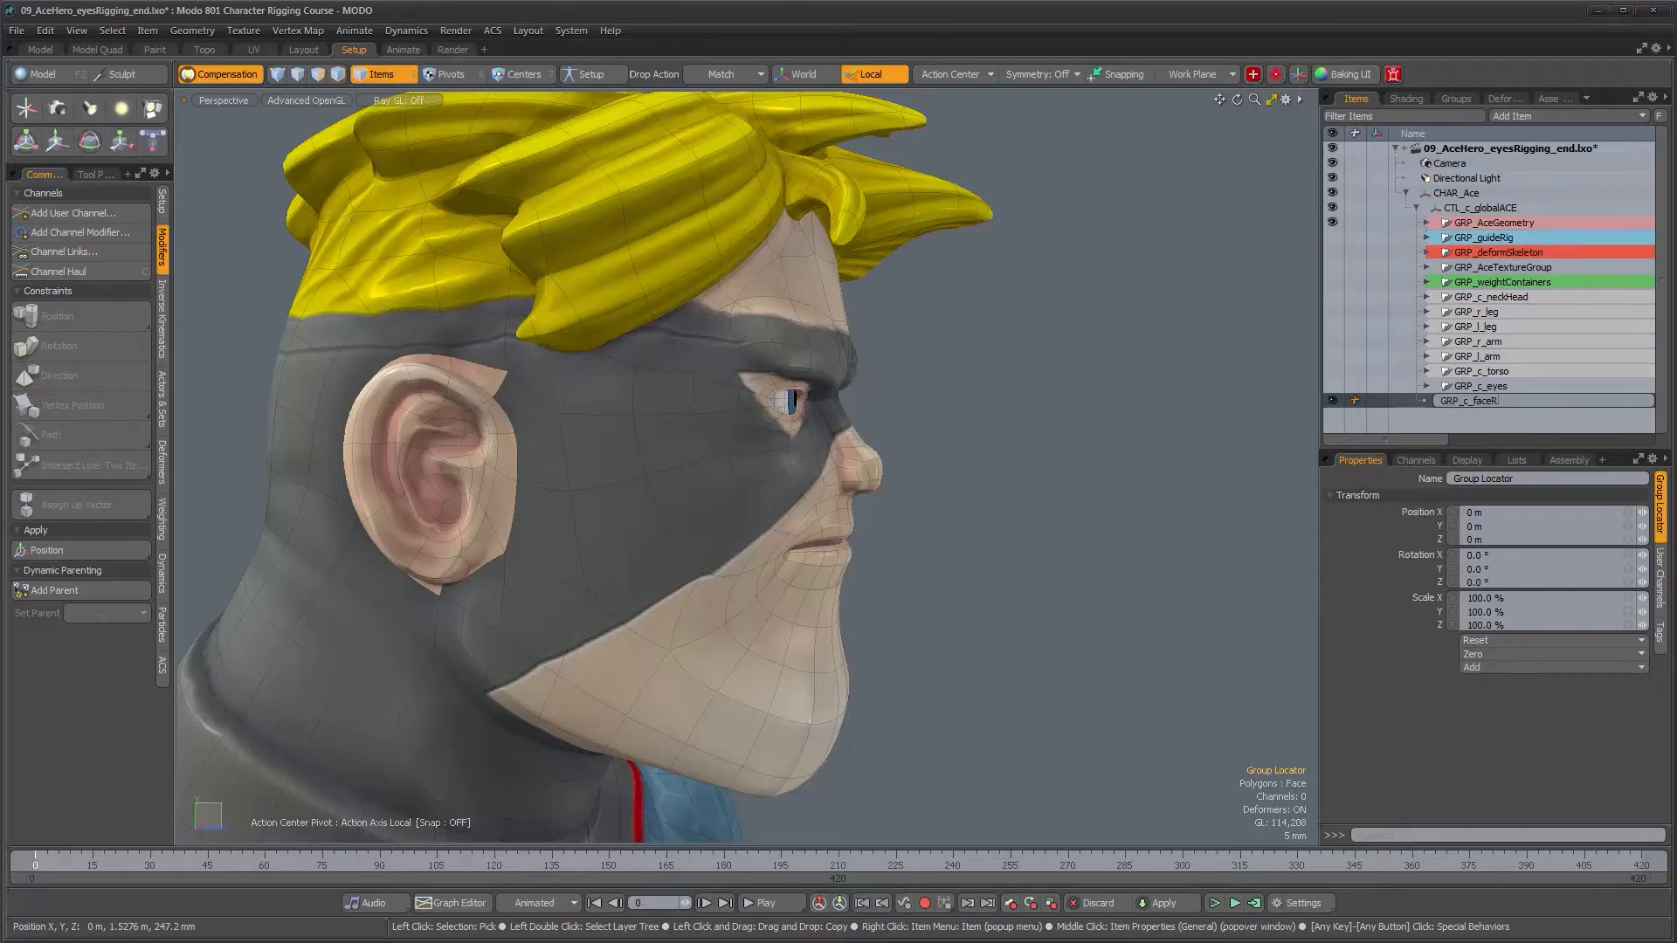
pyautogui.write('ig')
pyautogui.press('Return')
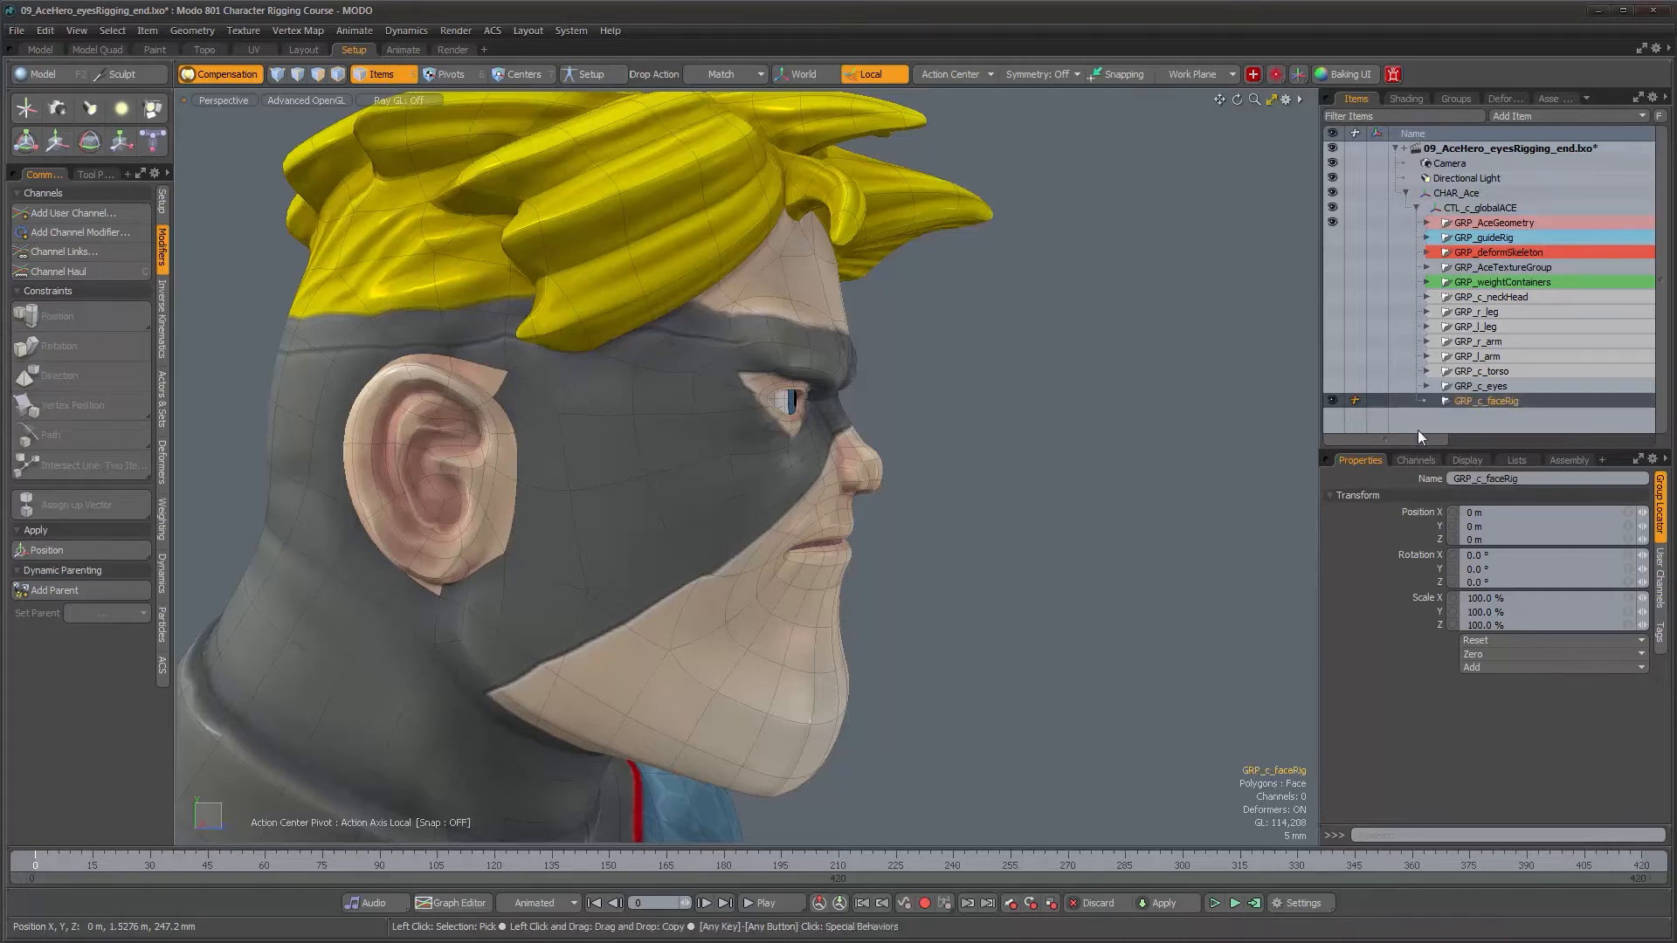
# Step: Match GRP_c_faceRig to the head joint's position and rotation, showing GRP_c_neckHead only temporarily, and clear the selection
pyautogui.keyDown('alt'); pyautogui.moveTo(1043, 432); pyautogui.dragTo(1047, 433); pyautogui.keyUp('alt')
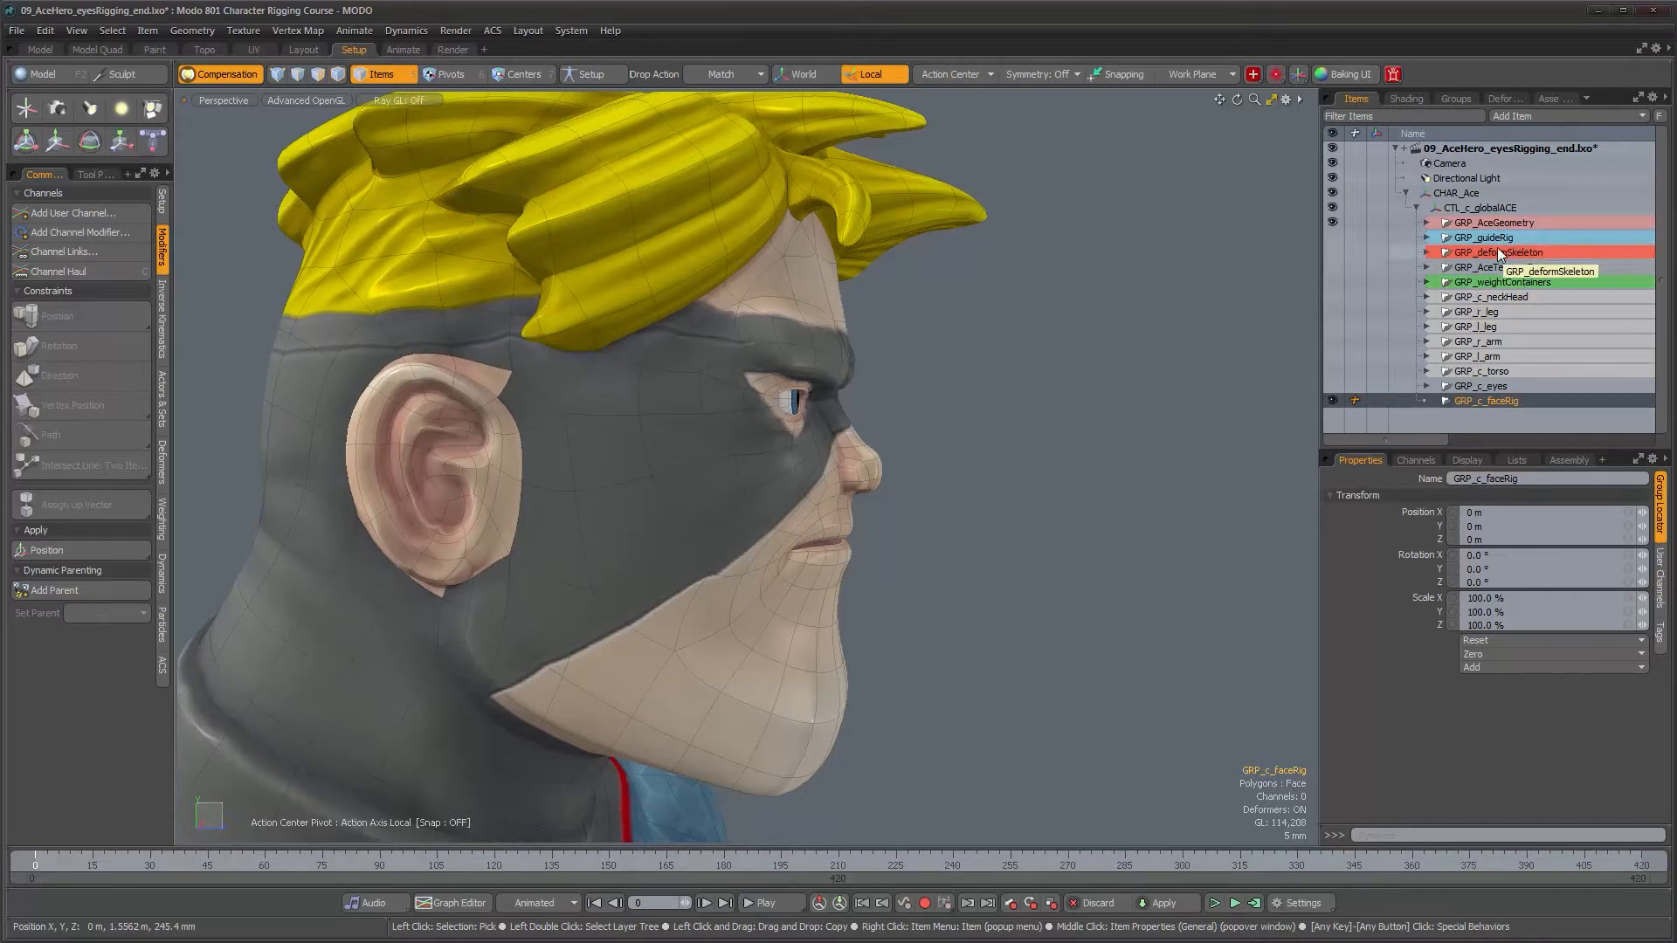
pyautogui.click(1331, 297)
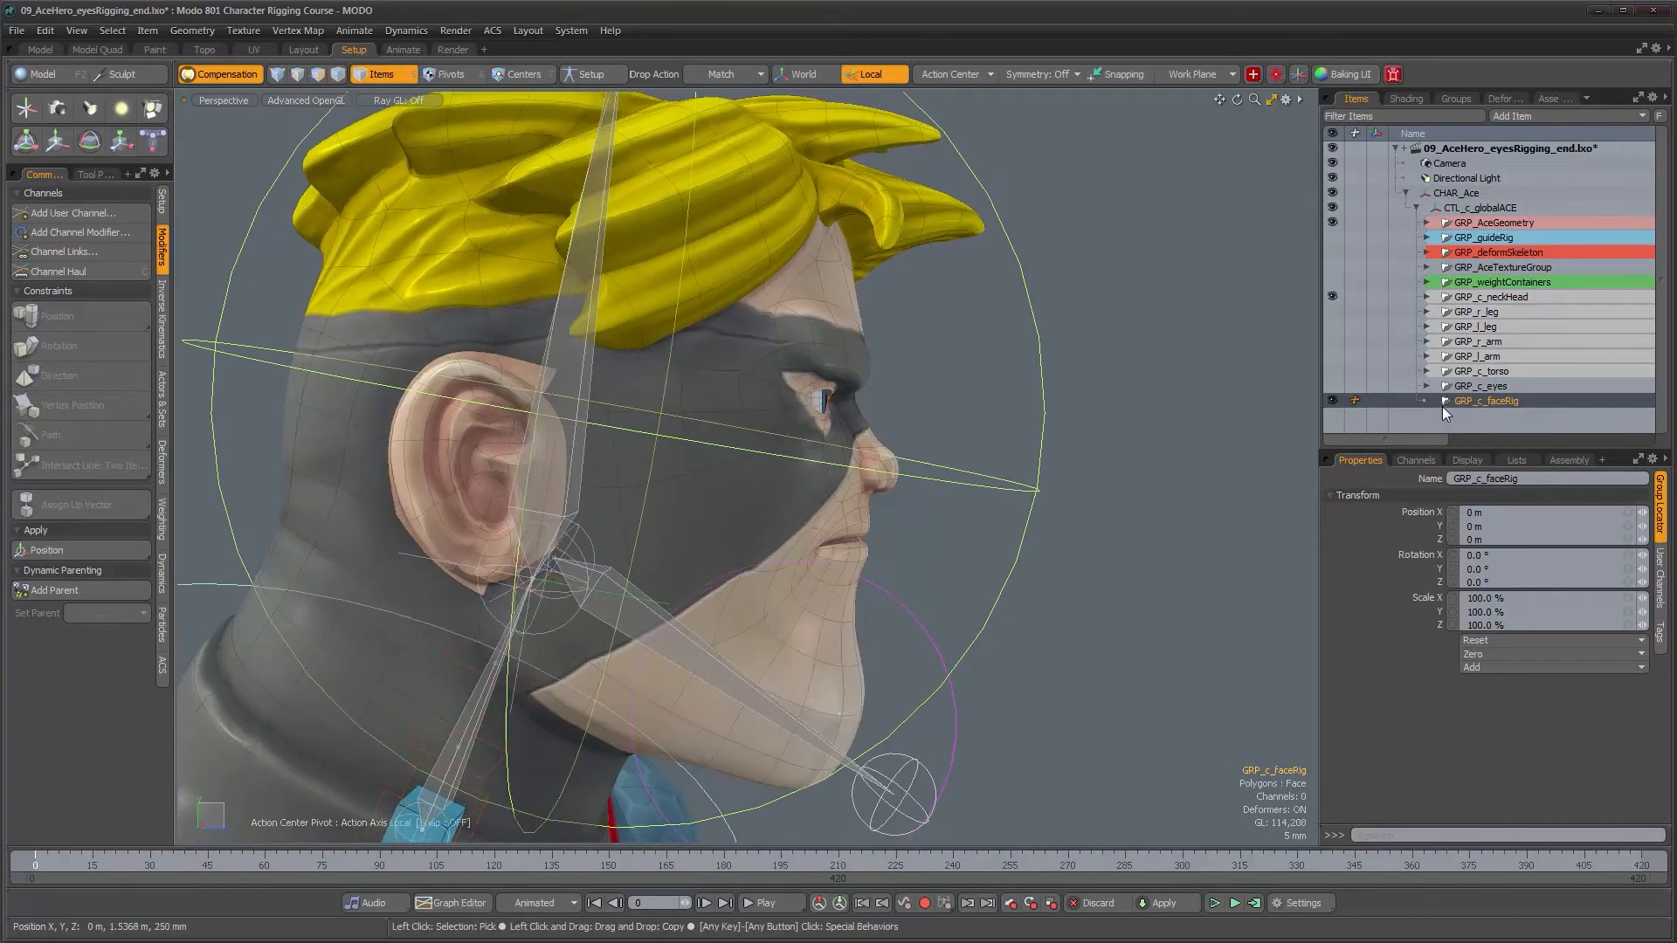
pyautogui.keyDown('alt'); pyautogui.moveTo(578, 449); pyautogui.dragTo(607, 476); pyautogui.keyUp('alt')
pyautogui.click(1332, 297)
pyautogui.keyDown('alt'); pyautogui.moveTo(689, 515); pyautogui.dragTo(801, 517); pyautogui.keyUp('alt')
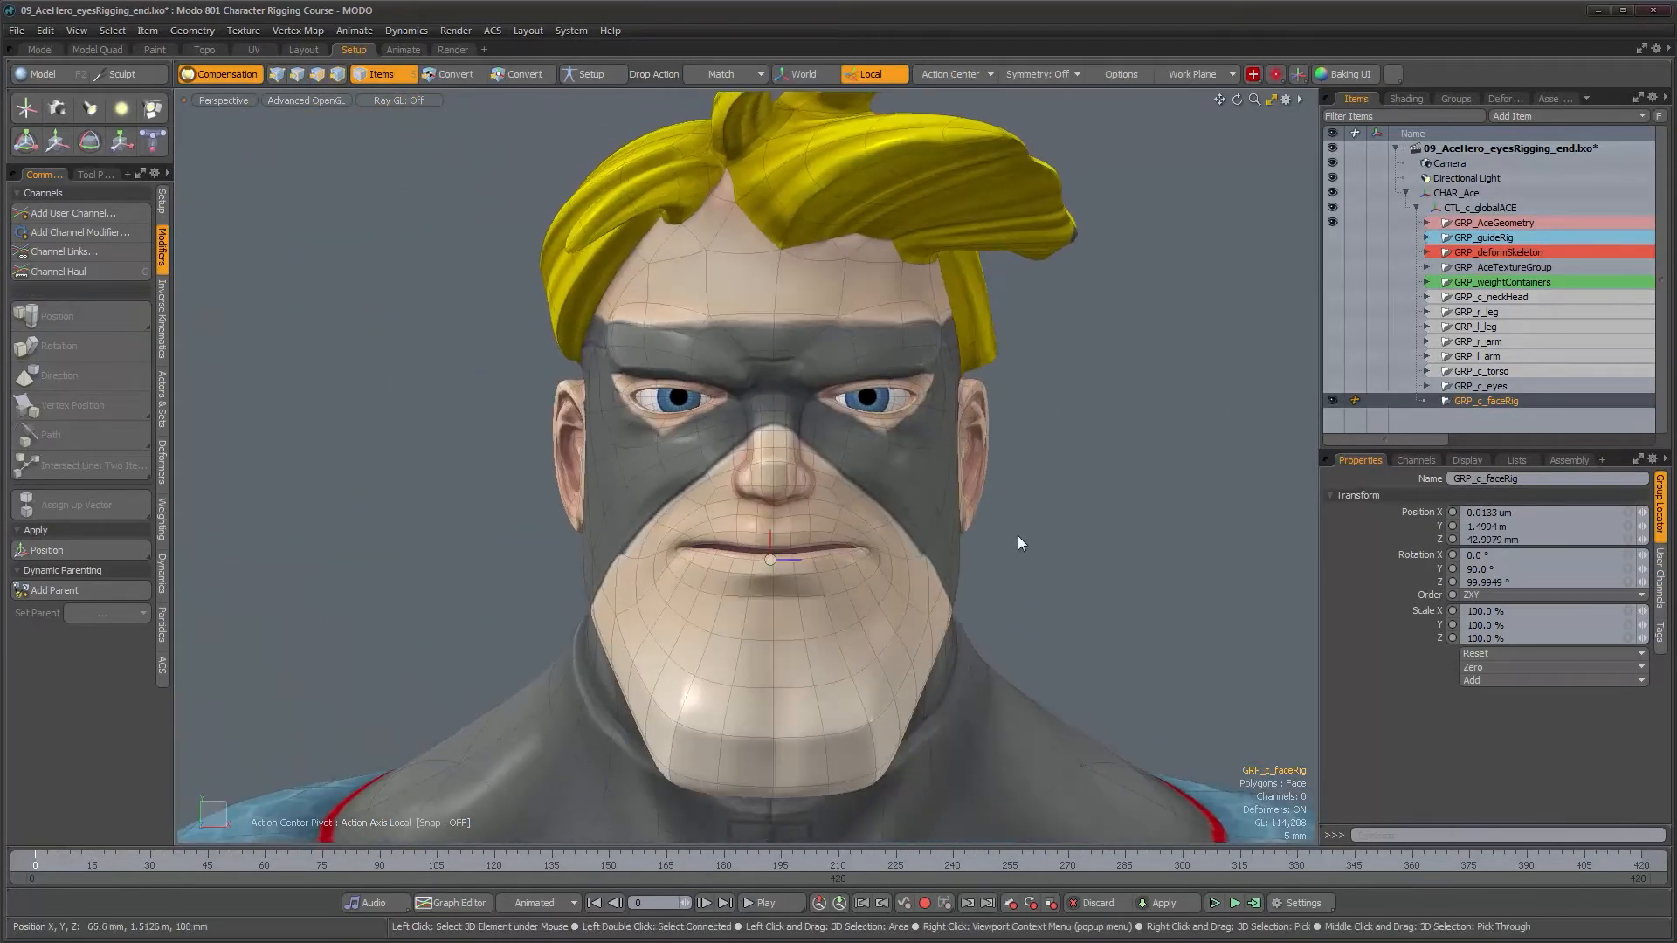
pyautogui.click(1019, 536)
# Step: Examine the face mesh around the brows, eyes, nose and mouth
pyautogui.keyDown('alt'); pyautogui.moveTo(1014, 540); pyautogui.dragTo(1004, 536); pyautogui.keyUp('alt')
pyautogui.scroll(3, 961, 489)
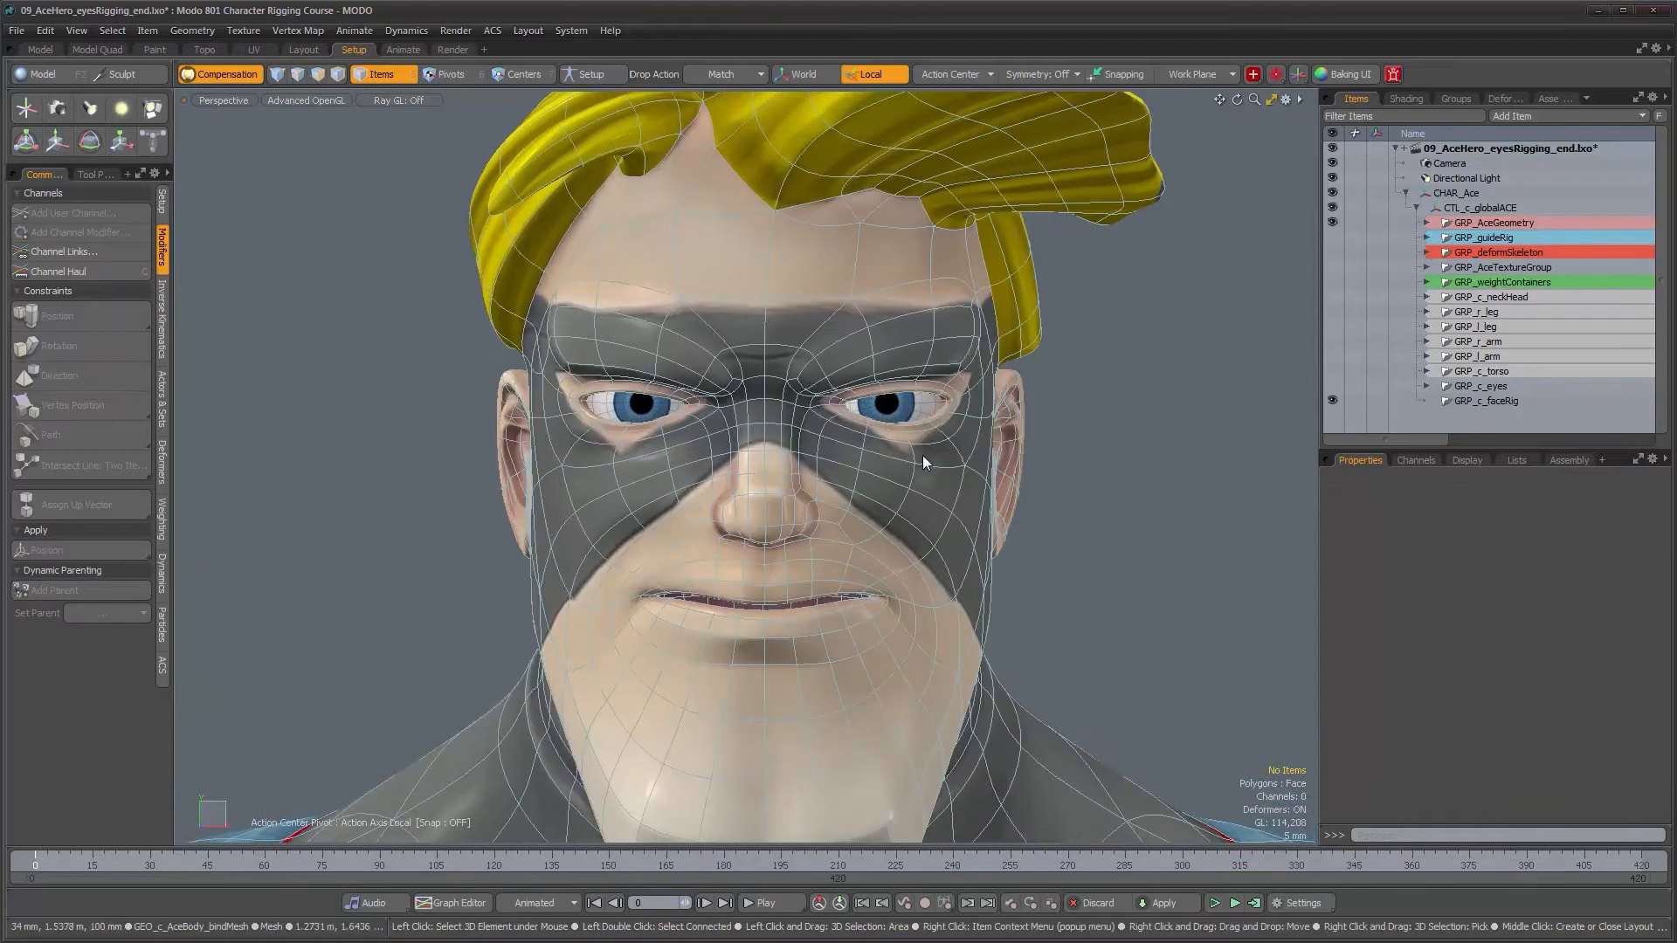
pyautogui.keyDown('alt'); pyautogui.moveTo(938, 459); pyautogui.dragTo(941, 442); pyautogui.keyUp('alt')
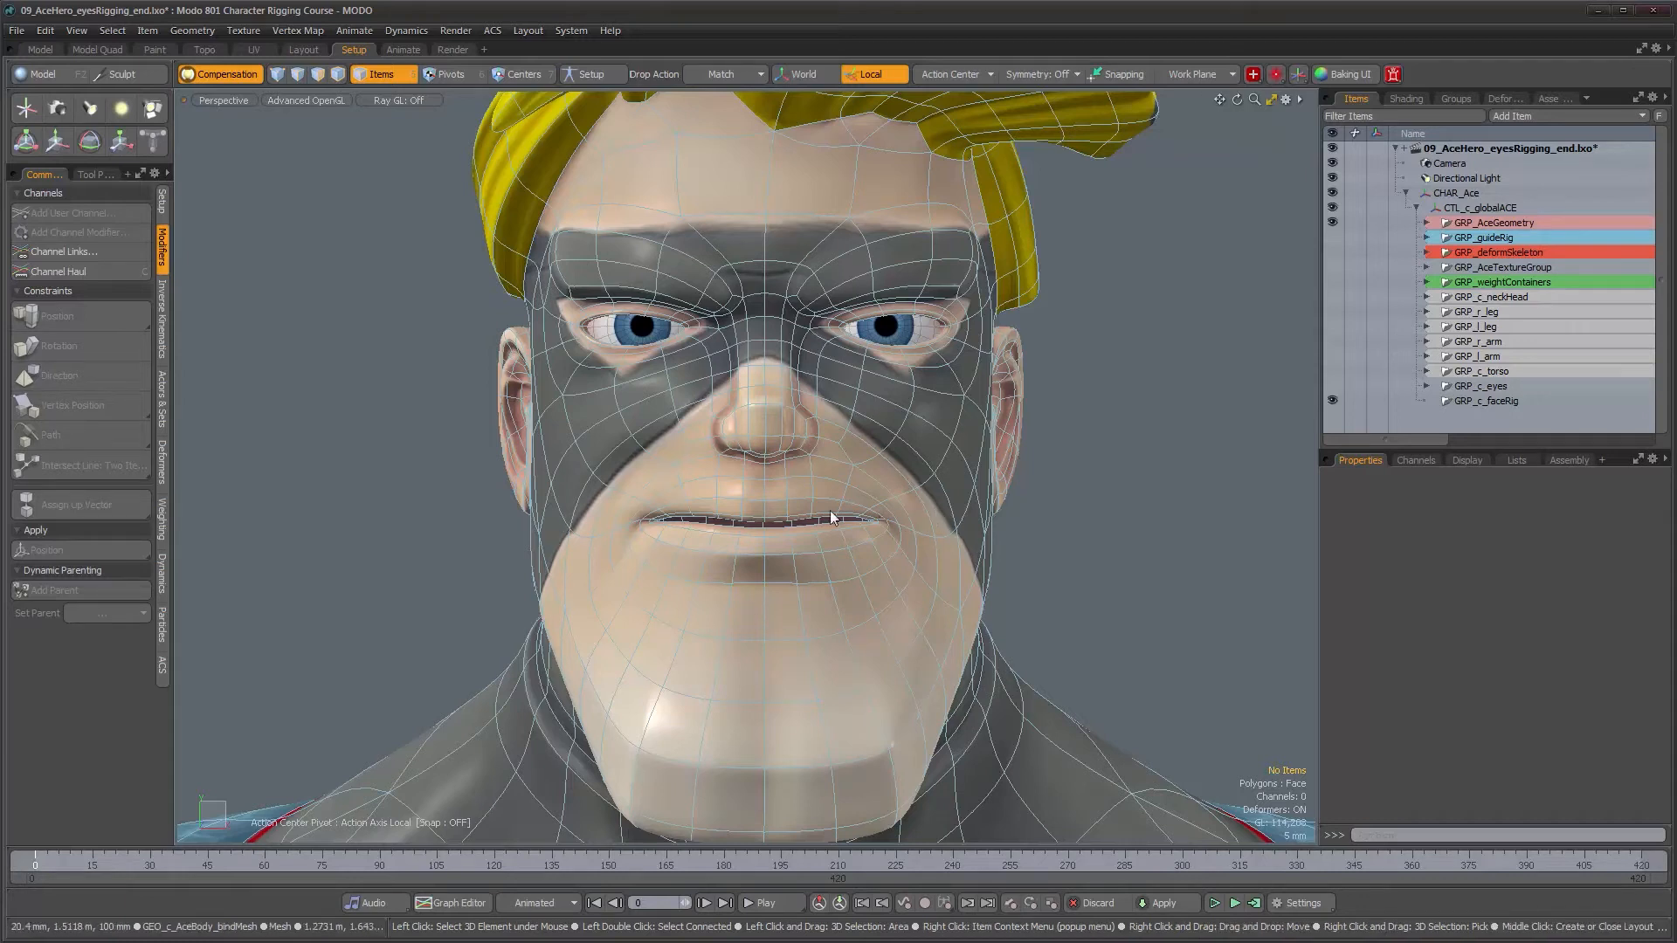
pyautogui.moveTo(675, 476)
pyautogui.keyDown('alt'); pyautogui.mouseDown()
pyautogui.moveTo(786, 481)
pyautogui.moveTo(679, 484)
pyautogui.mouseUp(); pyautogui.keyUp('alt')
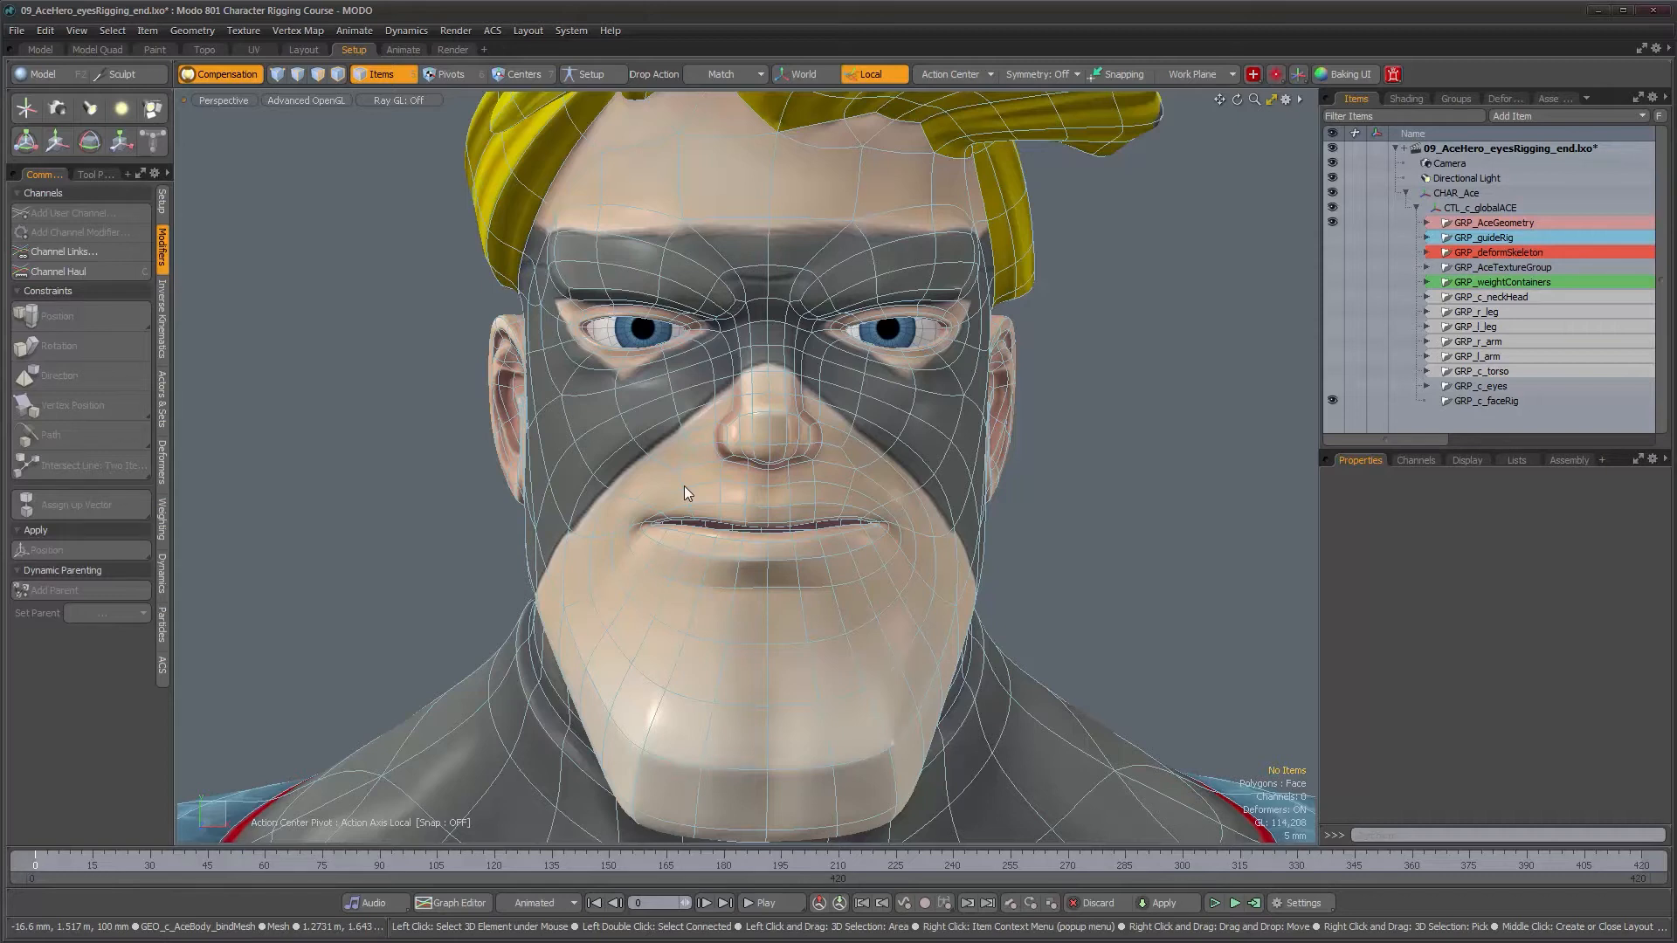
pyautogui.moveTo(711, 483)
pyautogui.keyDown('alt'); pyautogui.mouseDown()
pyautogui.moveTo(772, 489)
pyautogui.moveTo(733, 500)
pyautogui.mouseUp(); pyautogui.keyUp('alt')
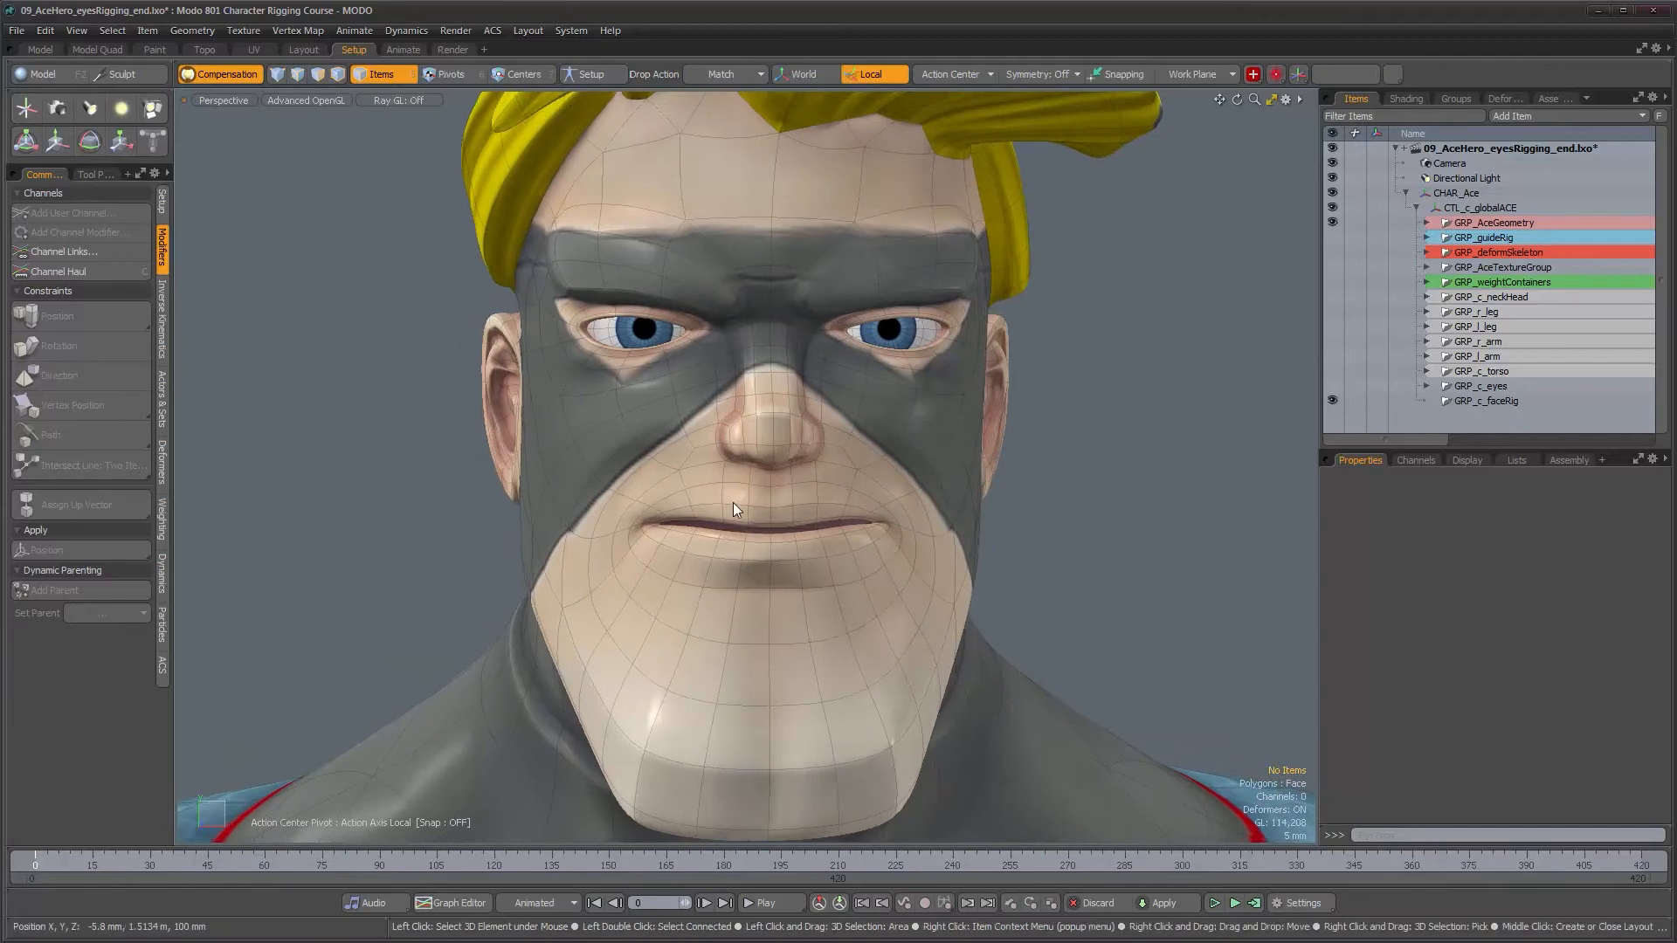
pyautogui.moveTo(920, 507)
pyautogui.keyDown('alt'); pyautogui.mouseDown()
pyautogui.moveTo(906, 516)
pyautogui.moveTo(996, 519)
pyautogui.moveTo(926, 520)
pyautogui.moveTo(921, 490)
pyautogui.mouseUp(); pyautogui.keyUp('alt')
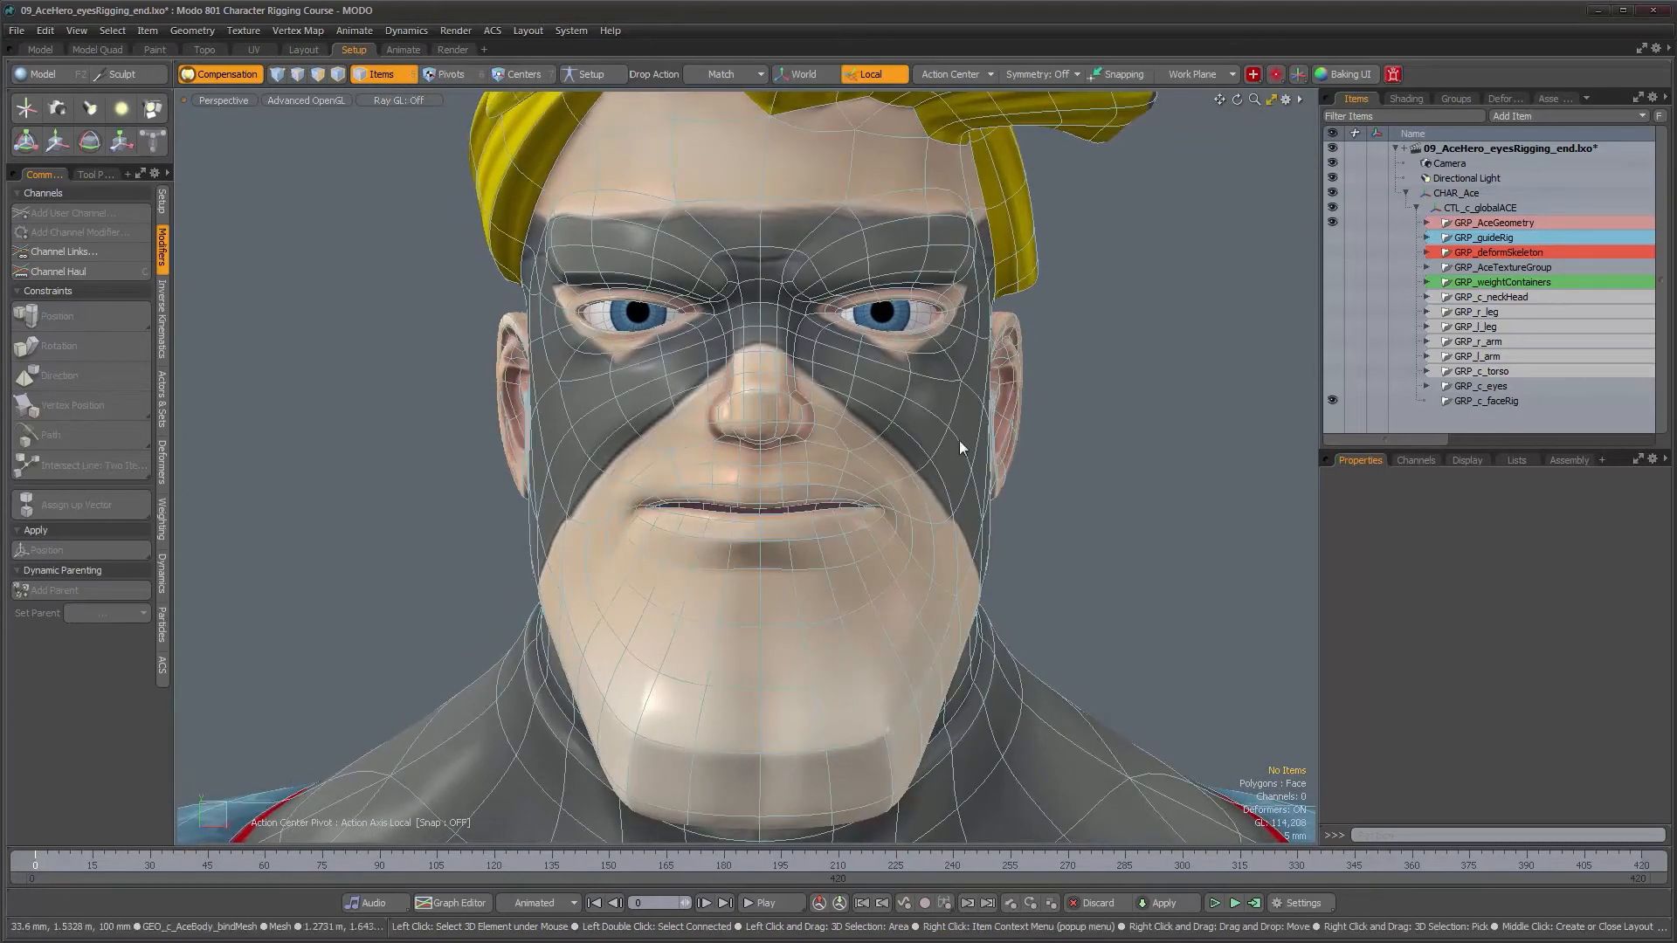
# Step: Switch the viewport to the Front view and frame the brow area around the character's eyes
pyautogui.hotkey('ctrl', 'space')
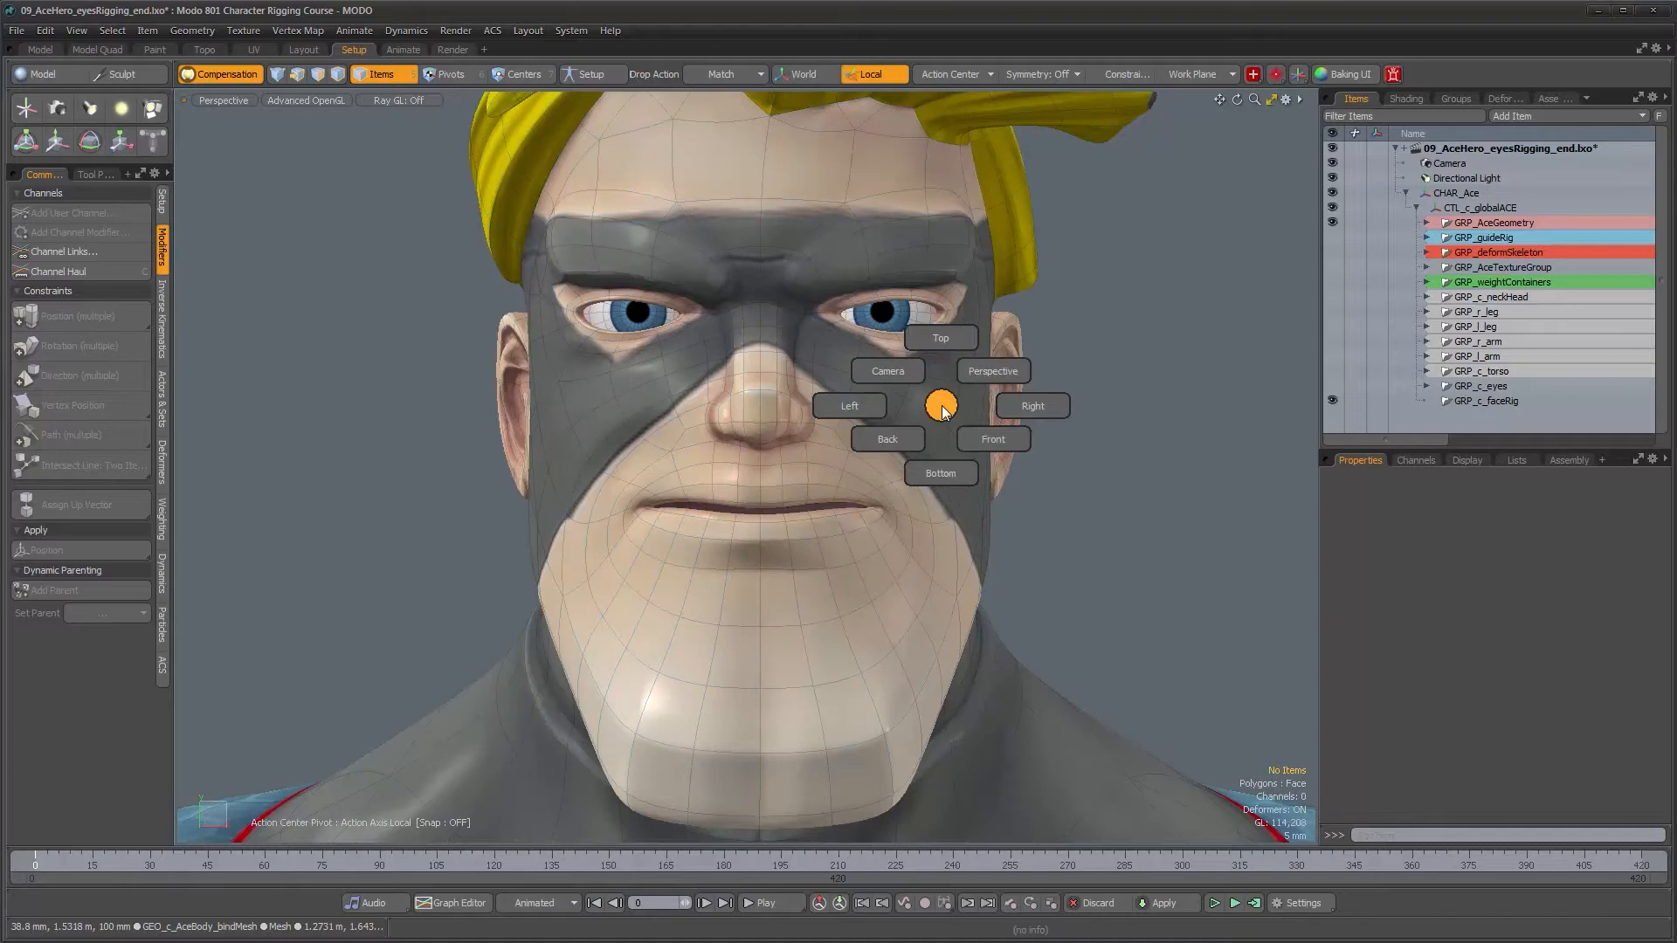
pyautogui.click(976, 438)
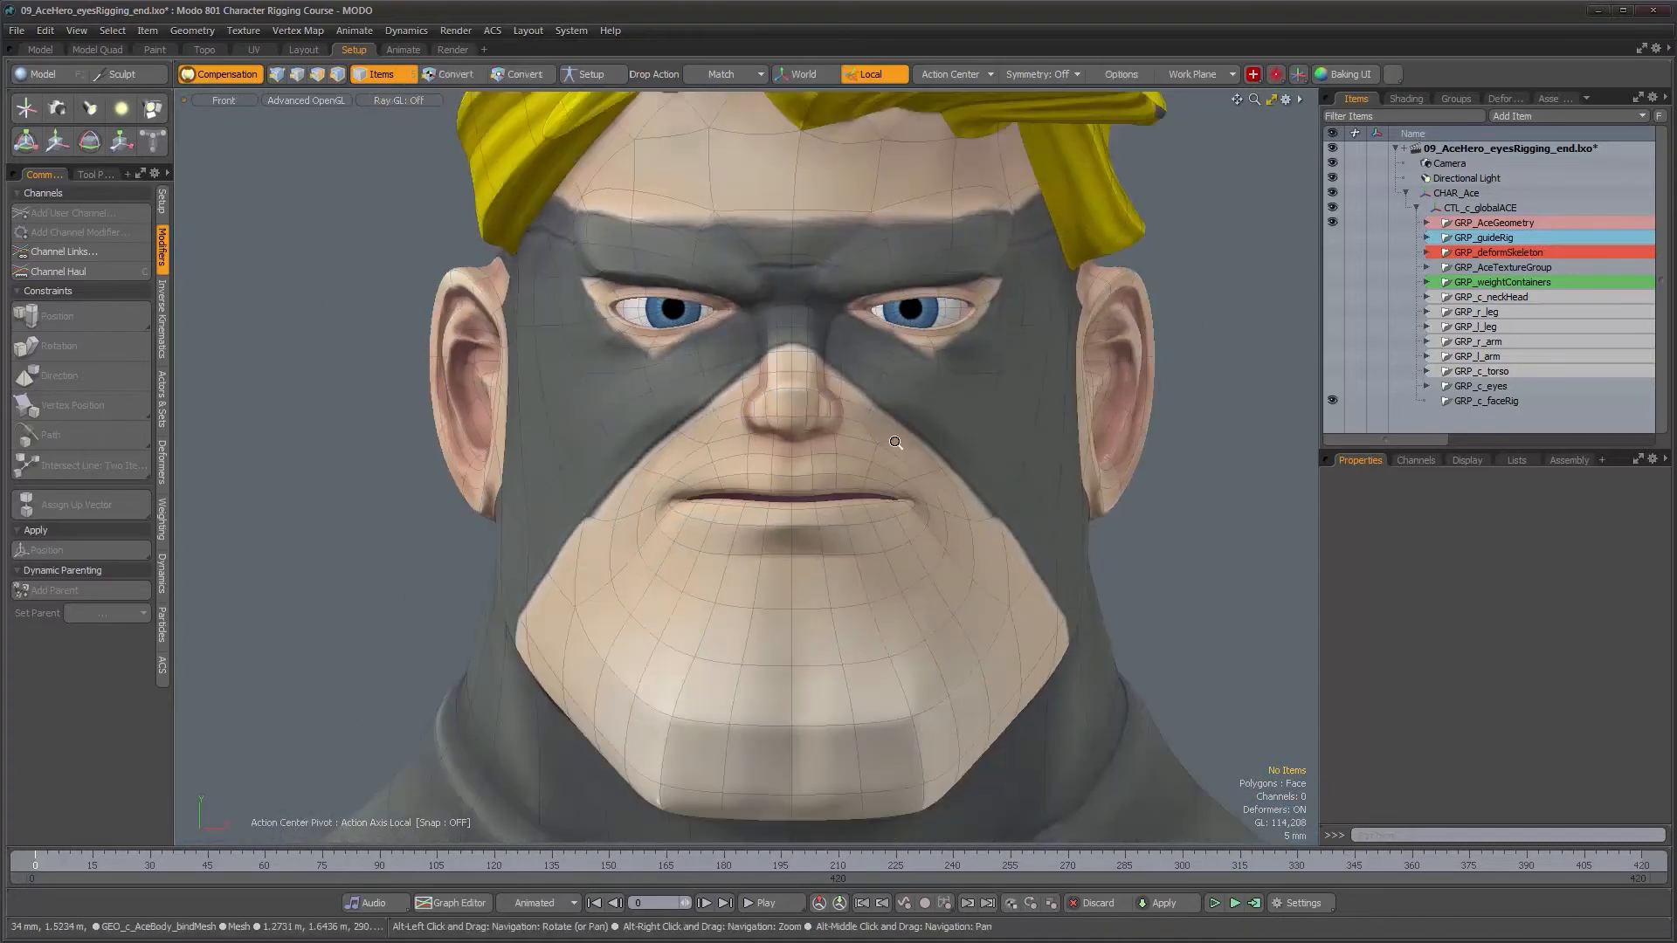
pyautogui.keyDown('alt'); pyautogui.moveTo(862, 434); pyautogui.dragTo(928, 454, button='right'); pyautogui.keyUp('alt')
pyautogui.keyDown('alt'); pyautogui.moveTo(928, 453); pyautogui.dragTo(895, 468); pyautogui.keyUp('alt')
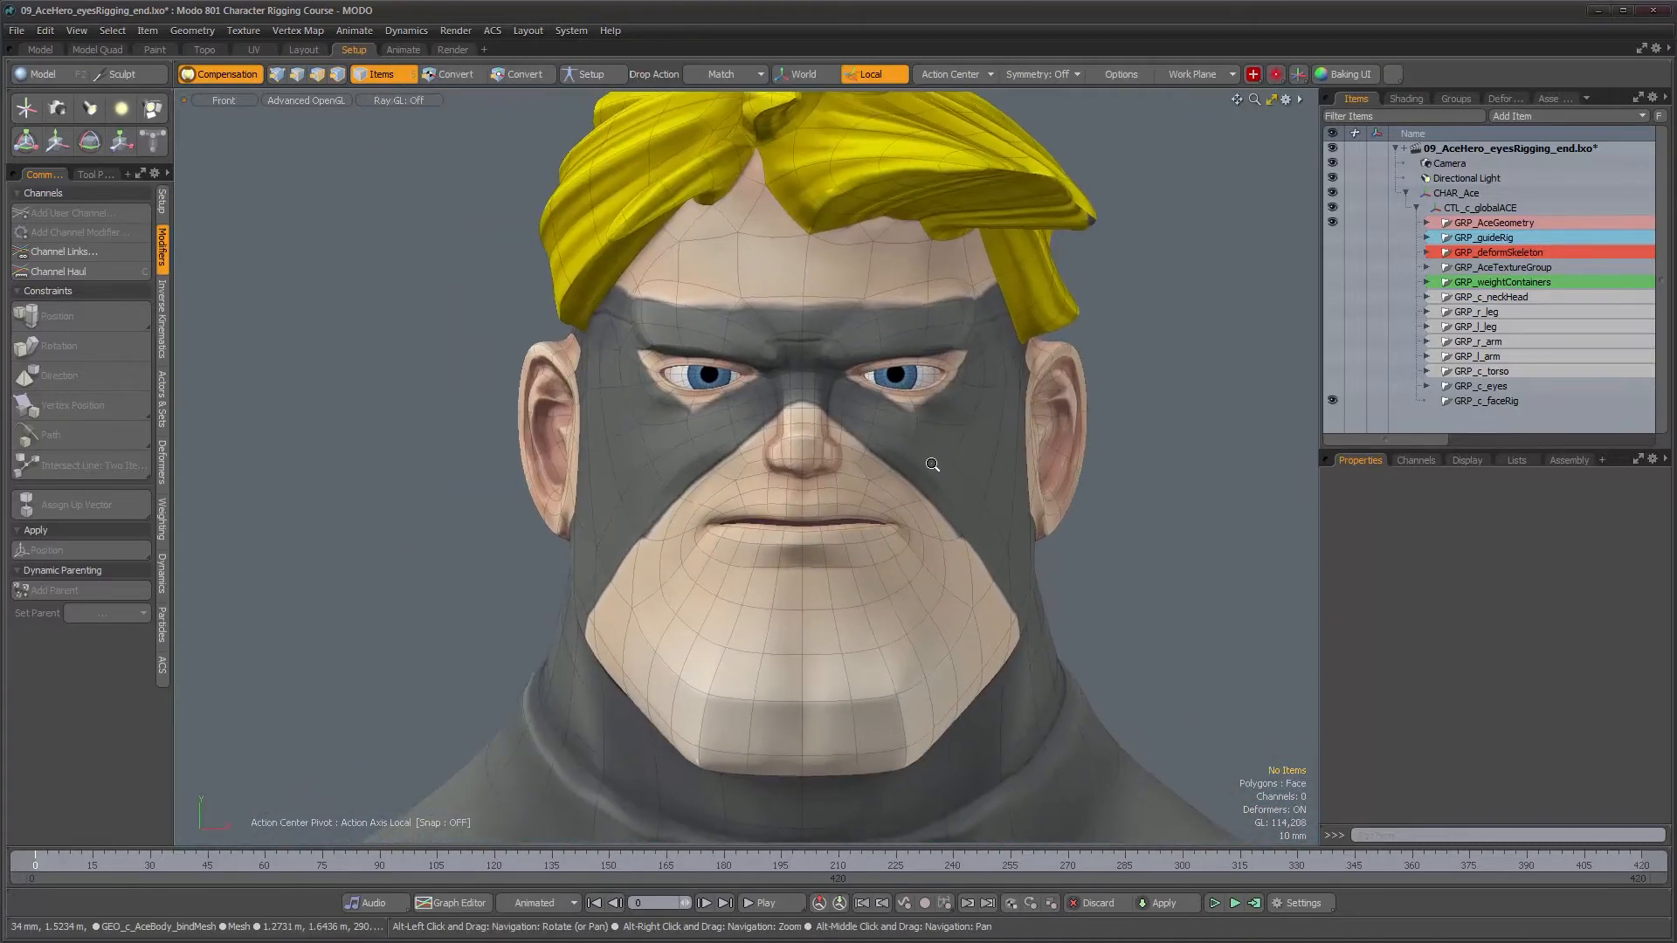
pyautogui.keyDown('alt'); pyautogui.moveTo(931, 468); pyautogui.dragTo(945, 479, button='right'); pyautogui.keyUp('alt')
pyautogui.keyDown('alt'); pyautogui.moveTo(945, 478); pyautogui.dragTo(920, 437); pyautogui.keyUp('alt')
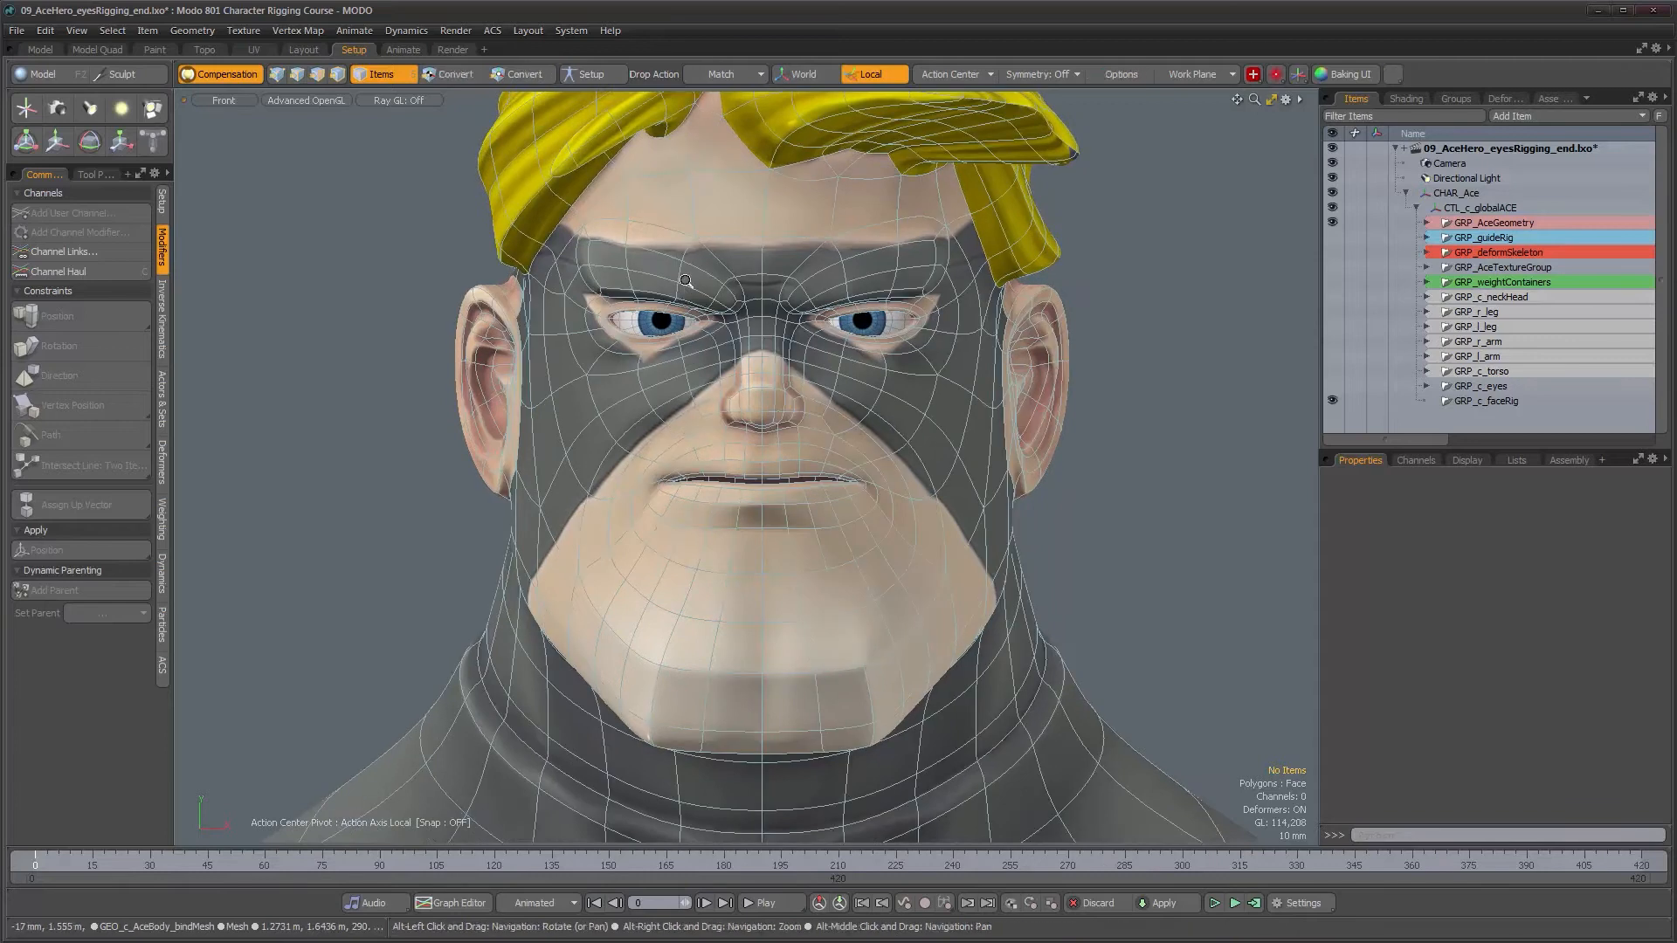
pyautogui.keyDown('alt'); pyautogui.moveTo(693, 299); pyautogui.dragTo(717, 293, button='right'); pyautogui.keyUp('alt')
pyautogui.keyDown('alt'); pyautogui.moveTo(716, 292); pyautogui.dragTo(688, 374); pyautogui.keyUp('alt')
pyautogui.keyDown('alt'); pyautogui.moveTo(688, 373); pyautogui.dragTo(830, 384, button='right'); pyautogui.keyUp('alt')
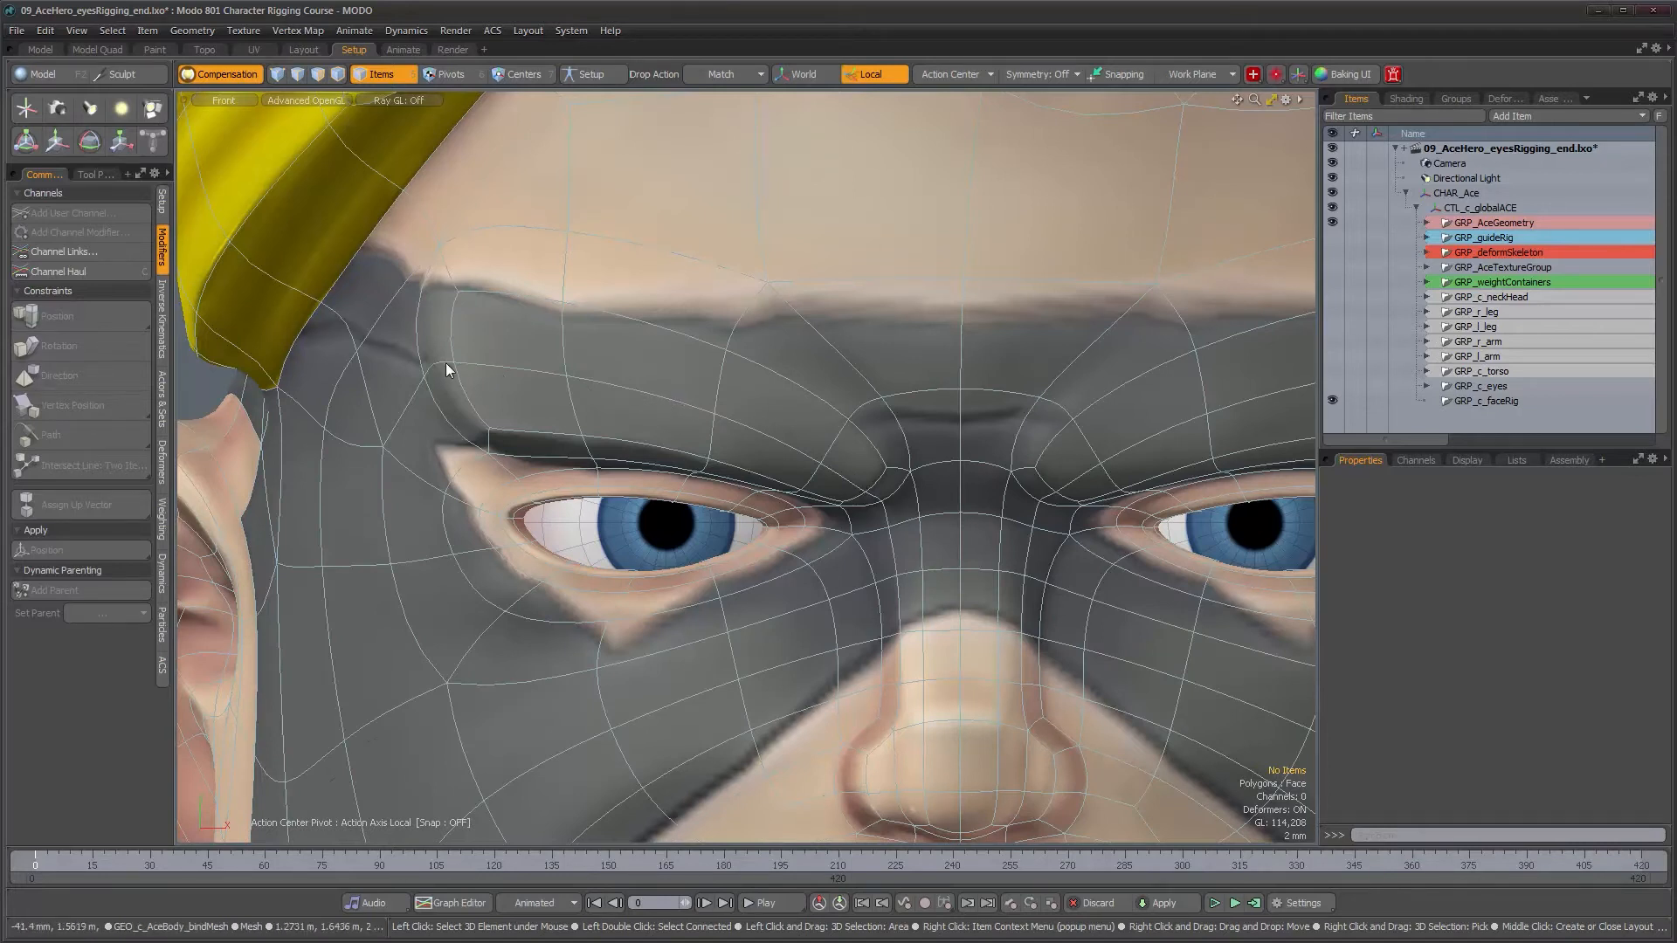
pyautogui.keyDown('alt'); pyautogui.moveTo(579, 431); pyautogui.dragTo(838, 453); pyautogui.keyUp('alt')
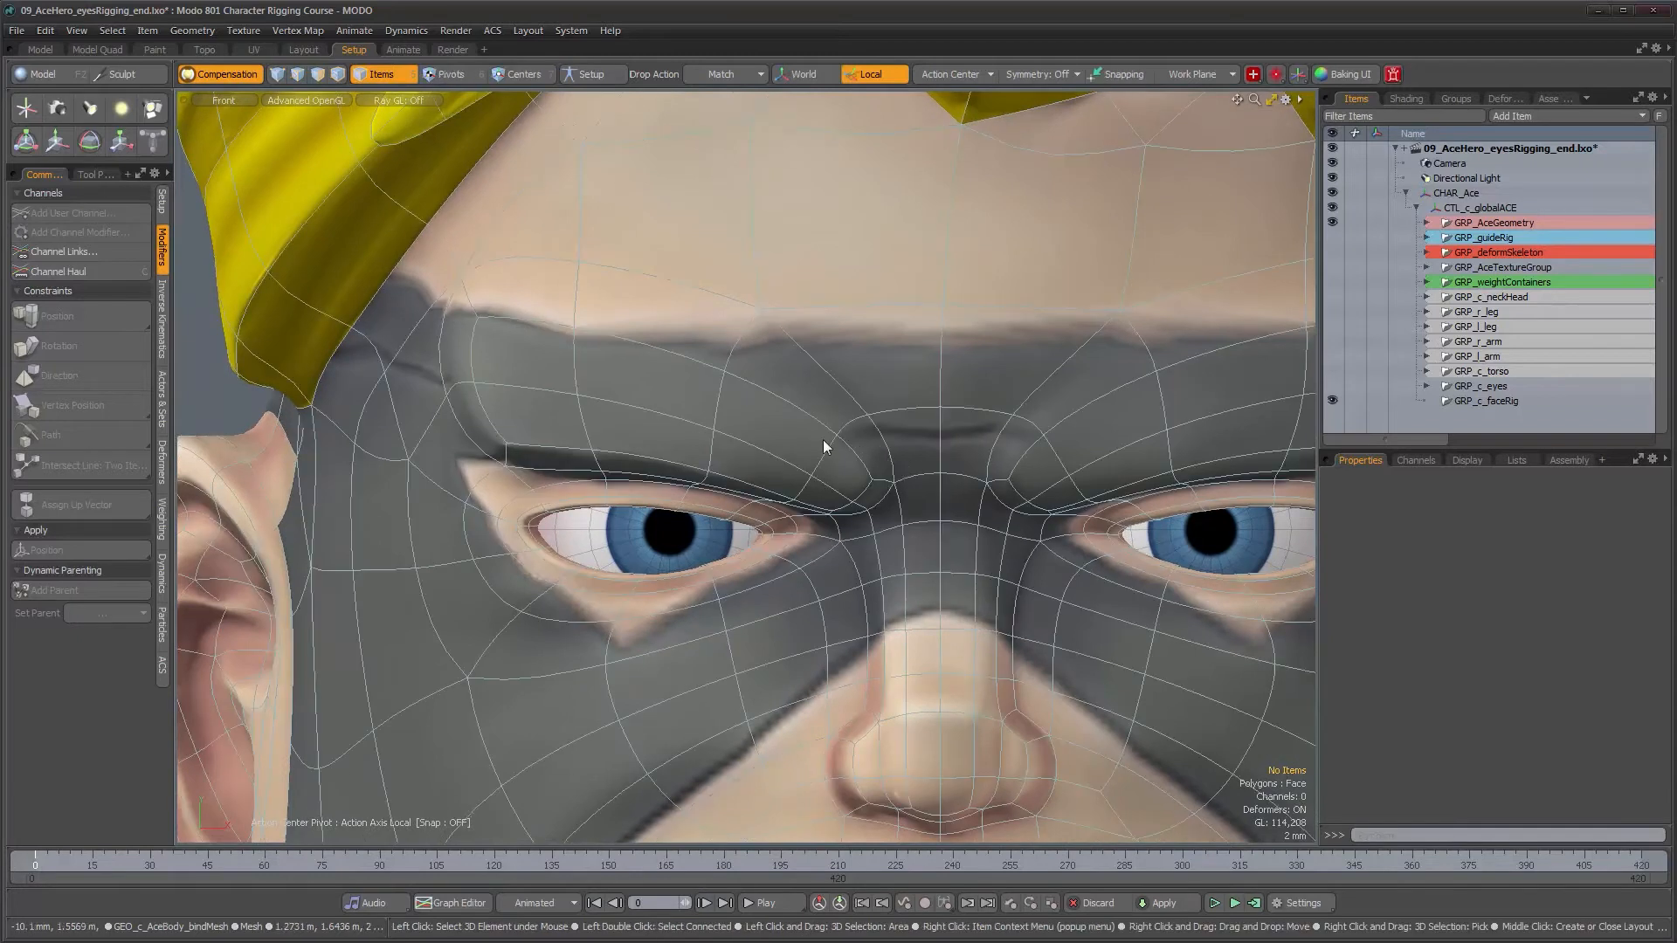
# Step: Add a locator and parent it under GRP_c_faceRig
pyautogui.hotkey('ctrl', 'l')
pyautogui.keyDown('alt'); pyautogui.scroll(-5, 933, 568); pyautogui.keyUp('alt')
pyautogui.keyDown('alt'); pyautogui.moveTo(874, 527); pyautogui.dragTo(670, 320); pyautogui.keyUp('alt')
pyautogui.moveTo(1448, 415); pyautogui.dragTo(1464, 401)
pyautogui.keyDown('alt'); pyautogui.scroll(-3, 977, 530); pyautogui.keyUp('alt')
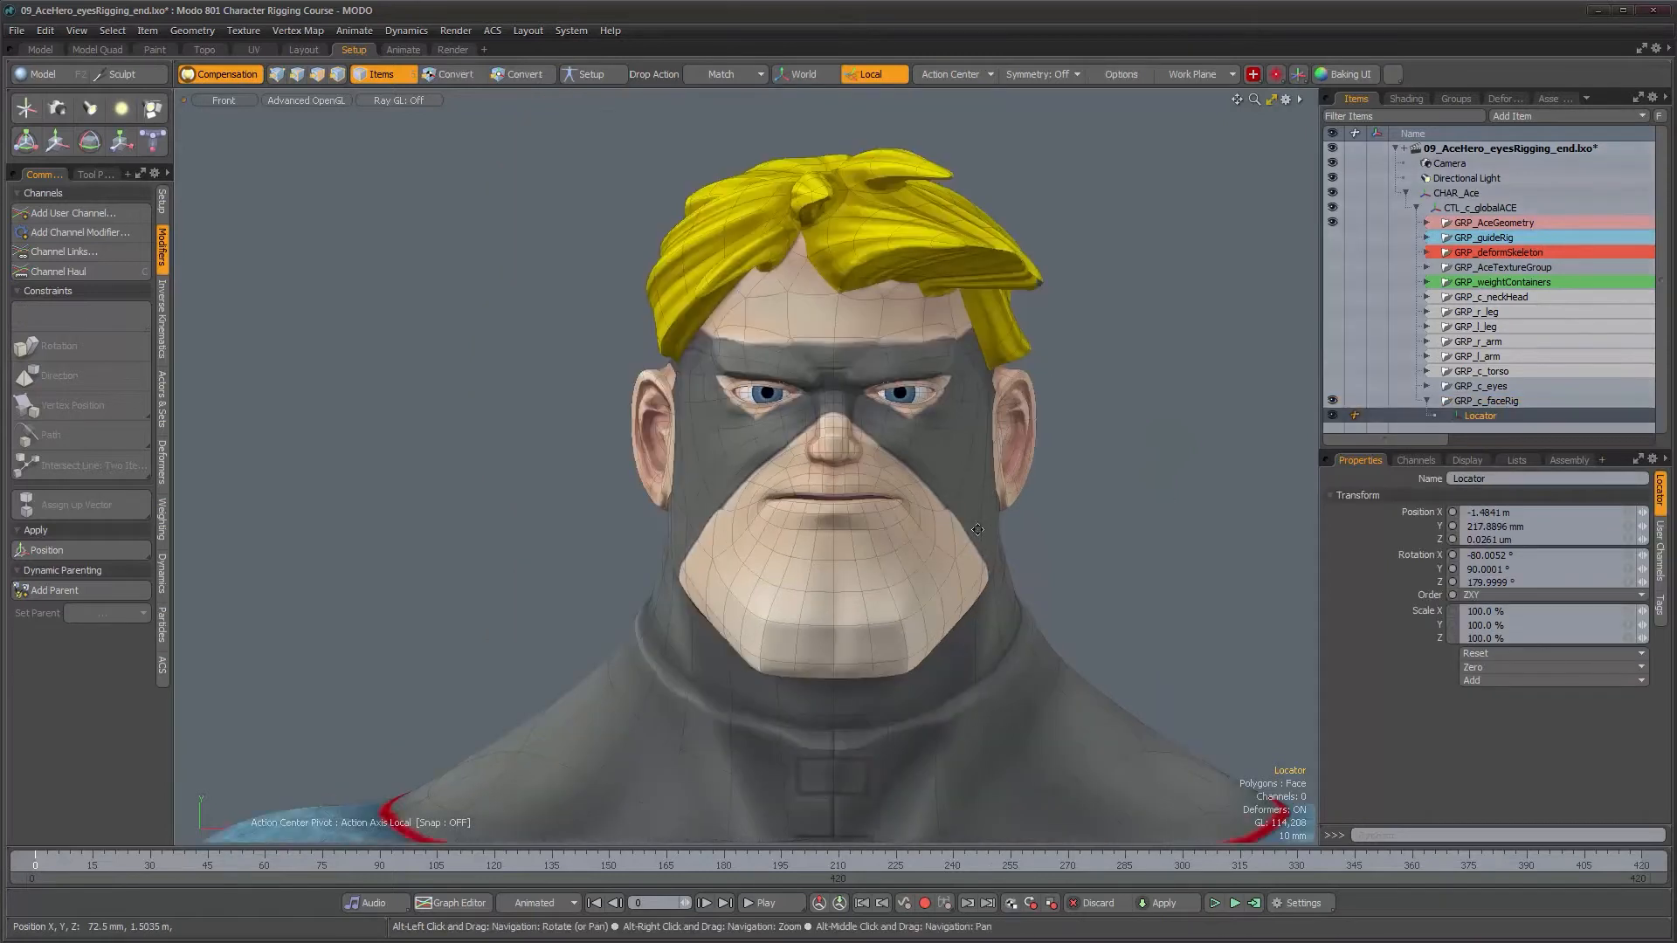
# Step: Move the locator from the floor to the inner end of the character's right brow, about X 44.8, Y -51.6, Z -7.5 mm
pyautogui.keyDown('alt'); pyautogui.moveTo(977, 529); pyautogui.dragTo(839, 271); pyautogui.keyUp('alt')
pyautogui.keyDown('alt'); pyautogui.scroll(-7, 873, 375); pyautogui.keyUp('alt')
pyautogui.keyDown('alt'); pyautogui.moveTo(874, 375); pyautogui.dragTo(825, 223); pyautogui.keyUp('alt')
pyautogui.keyDown('alt'); pyautogui.scroll(-3, 690, 584); pyautogui.keyUp('alt')
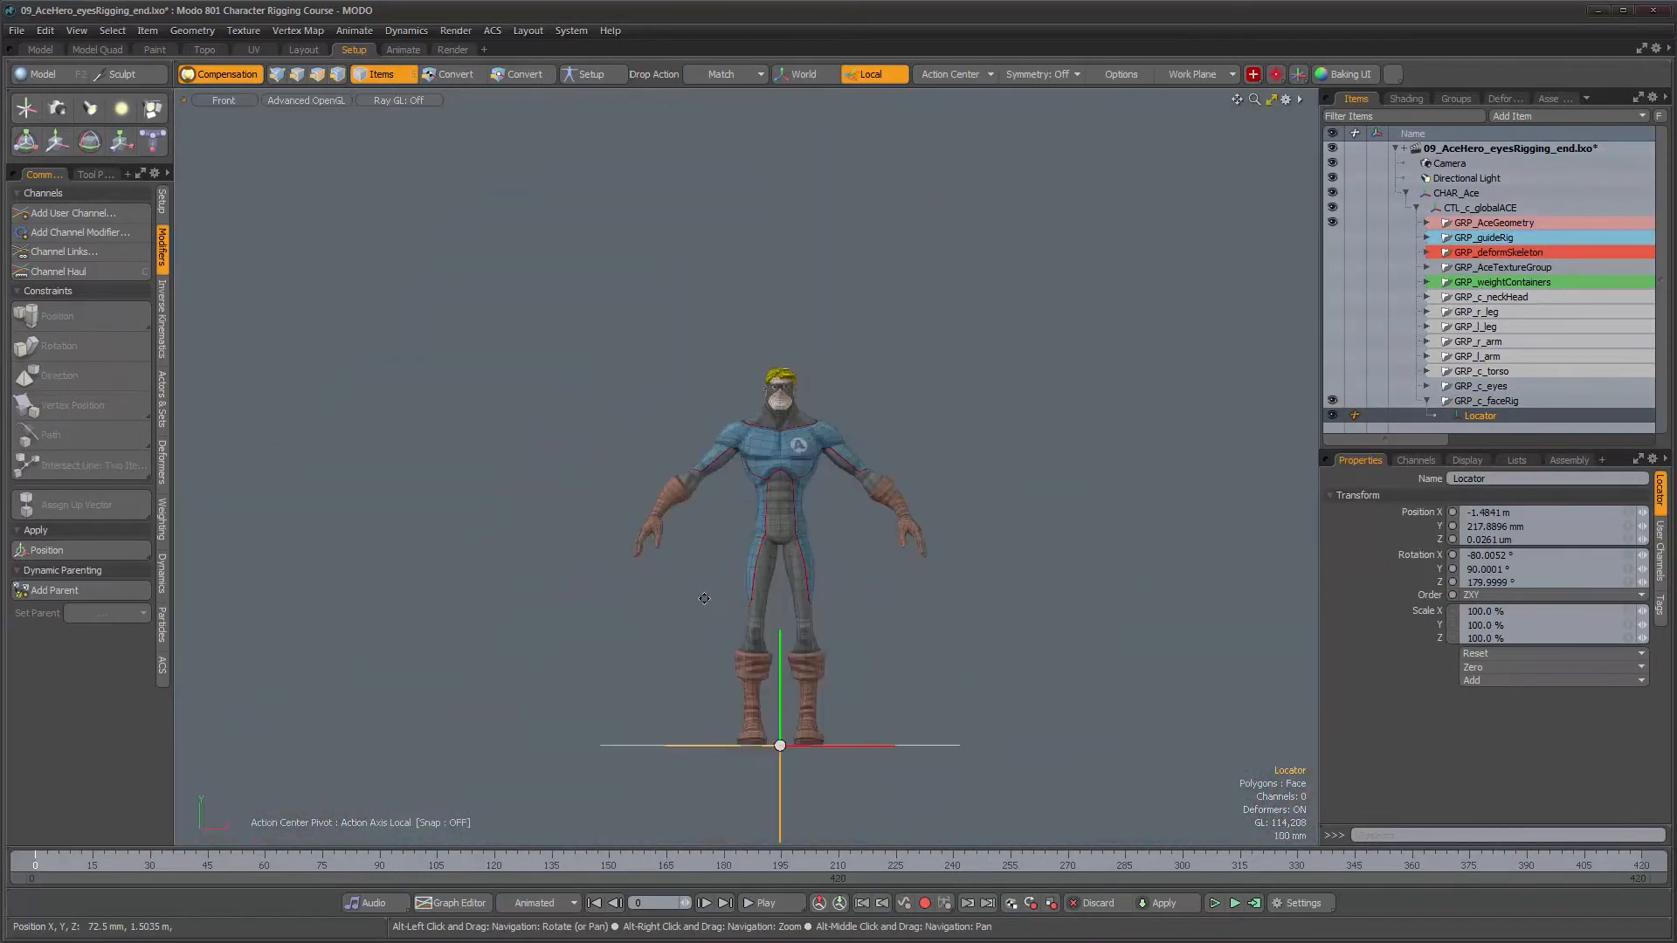
pyautogui.press('w')
pyautogui.moveTo(863, 661); pyautogui.dragTo(861, 306)
pyautogui.keyDown('alt'); pyautogui.scroll(2, 909, 367); pyautogui.keyUp('alt')
pyautogui.keyDown('alt'); pyautogui.scroll(10, 909, 366); pyautogui.keyUp('alt')
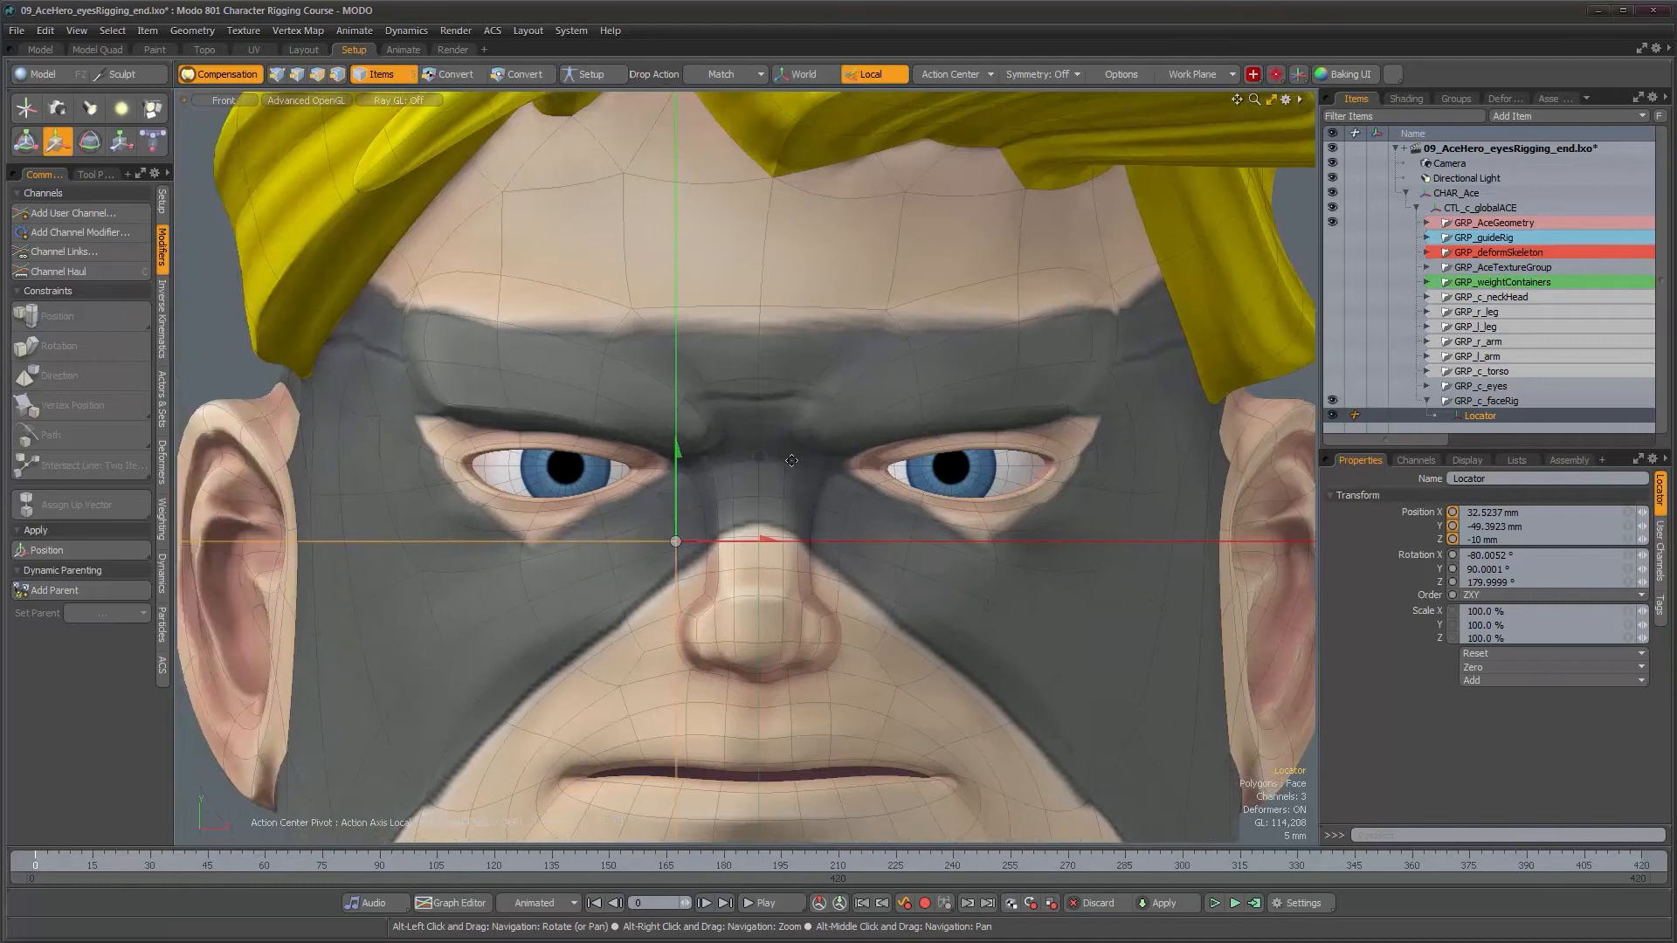
pyautogui.keyDown('alt'); pyautogui.scroll(2, 791, 460); pyautogui.keyUp('alt')
pyautogui.moveTo(735, 476); pyautogui.dragTo(760, 349)
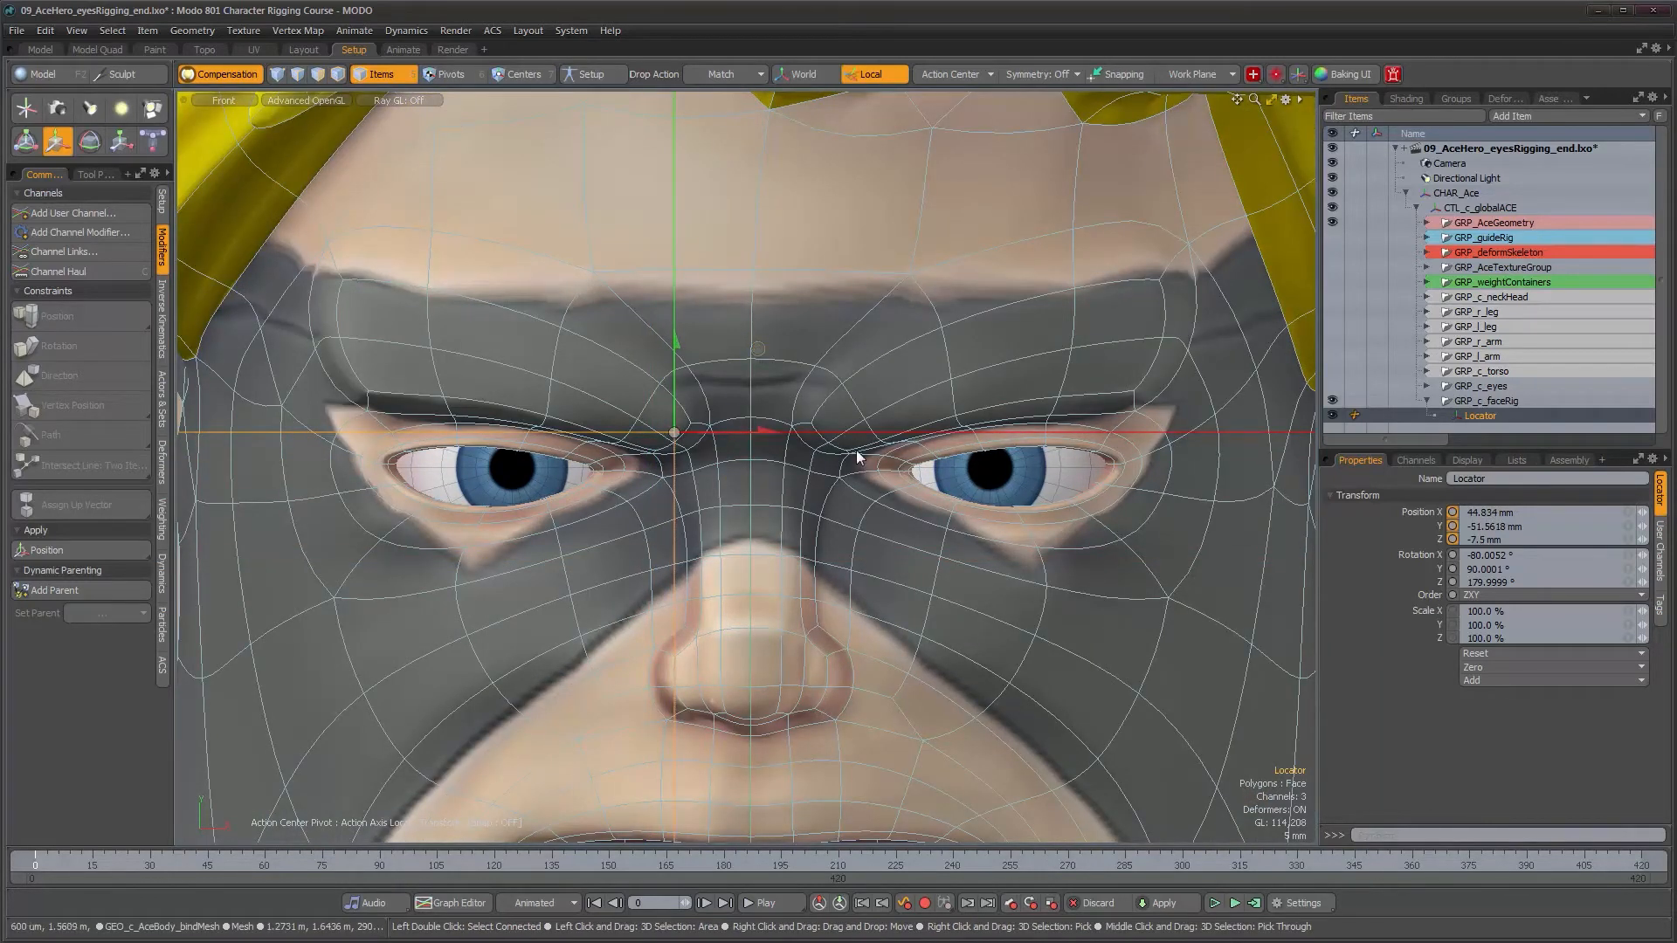
pyautogui.keyDown('alt'); pyautogui.moveTo(771, 482); pyautogui.dragTo(734, 476, button='right'); pyautogui.keyUp('alt')
pyautogui.keyDown('alt'); pyautogui.moveTo(734, 476); pyautogui.dragTo(749, 526); pyautogui.keyUp('alt')
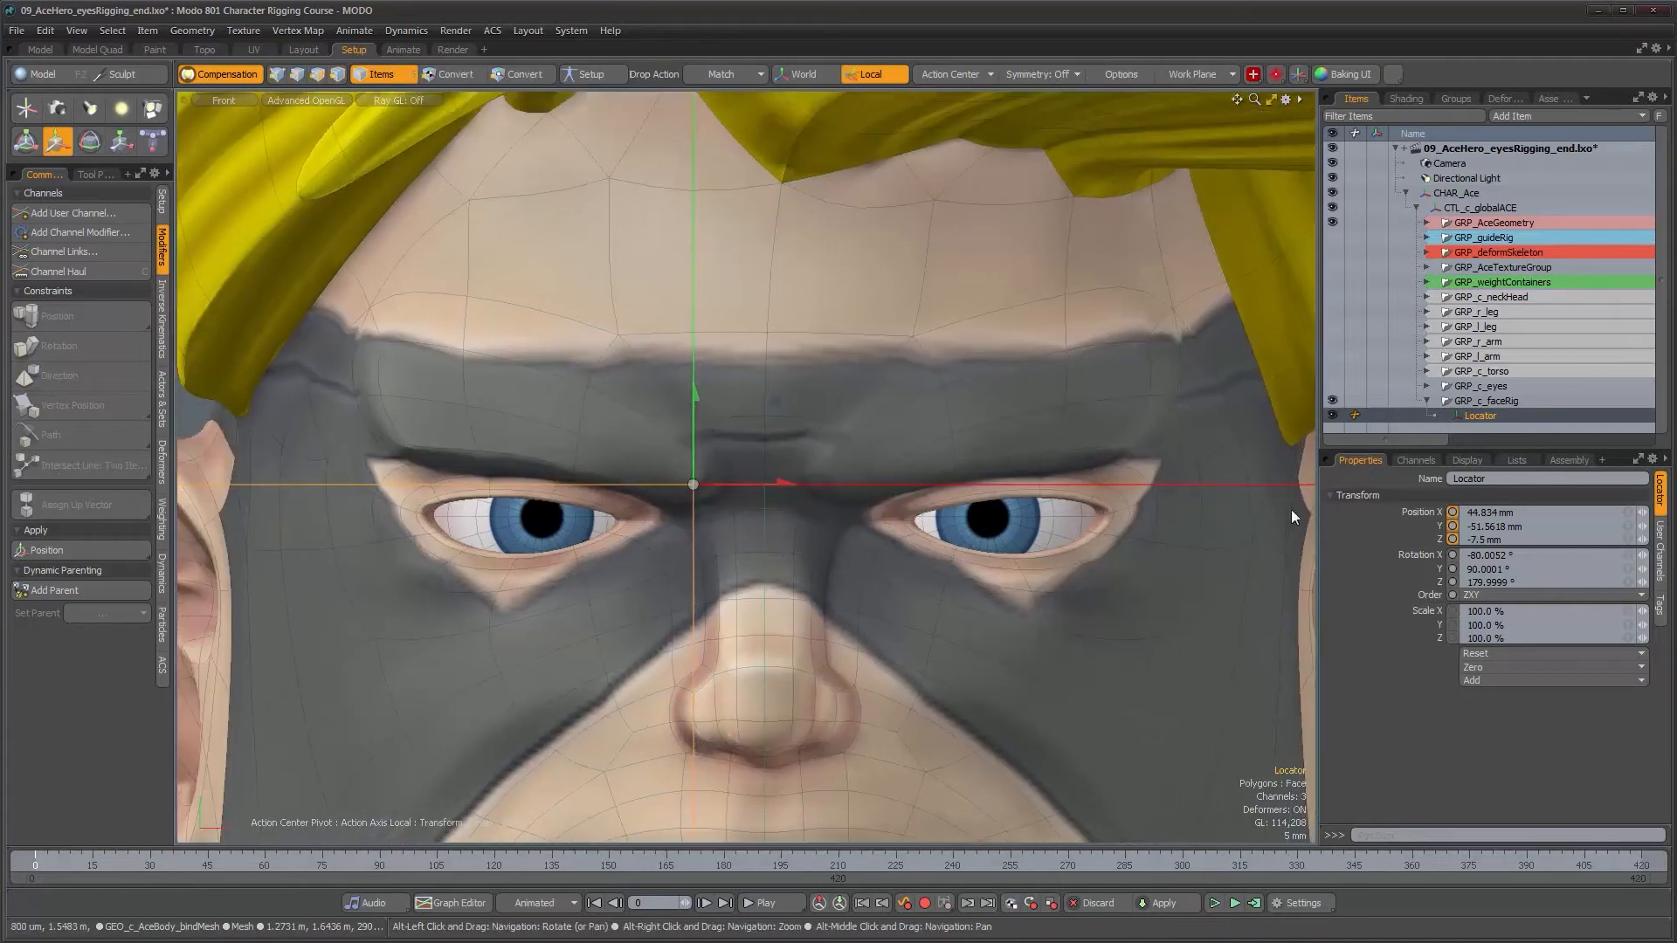
# Step: Set the locator's display size to 0.01
pyautogui.click(1486, 462)
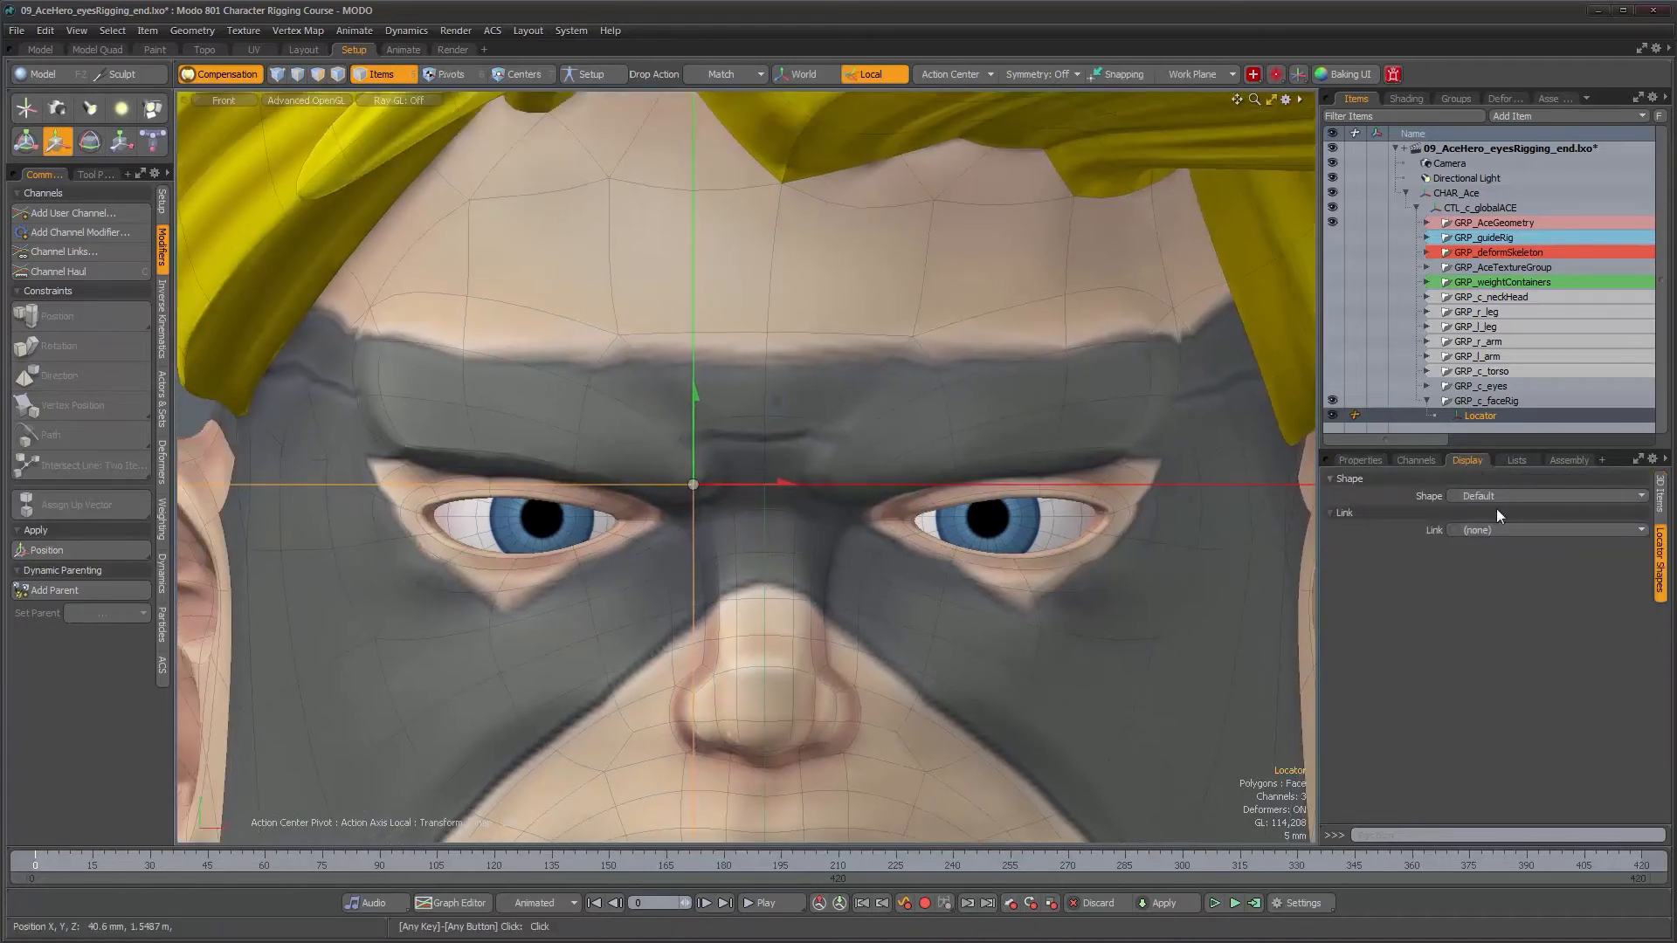
pyautogui.click(1659, 493)
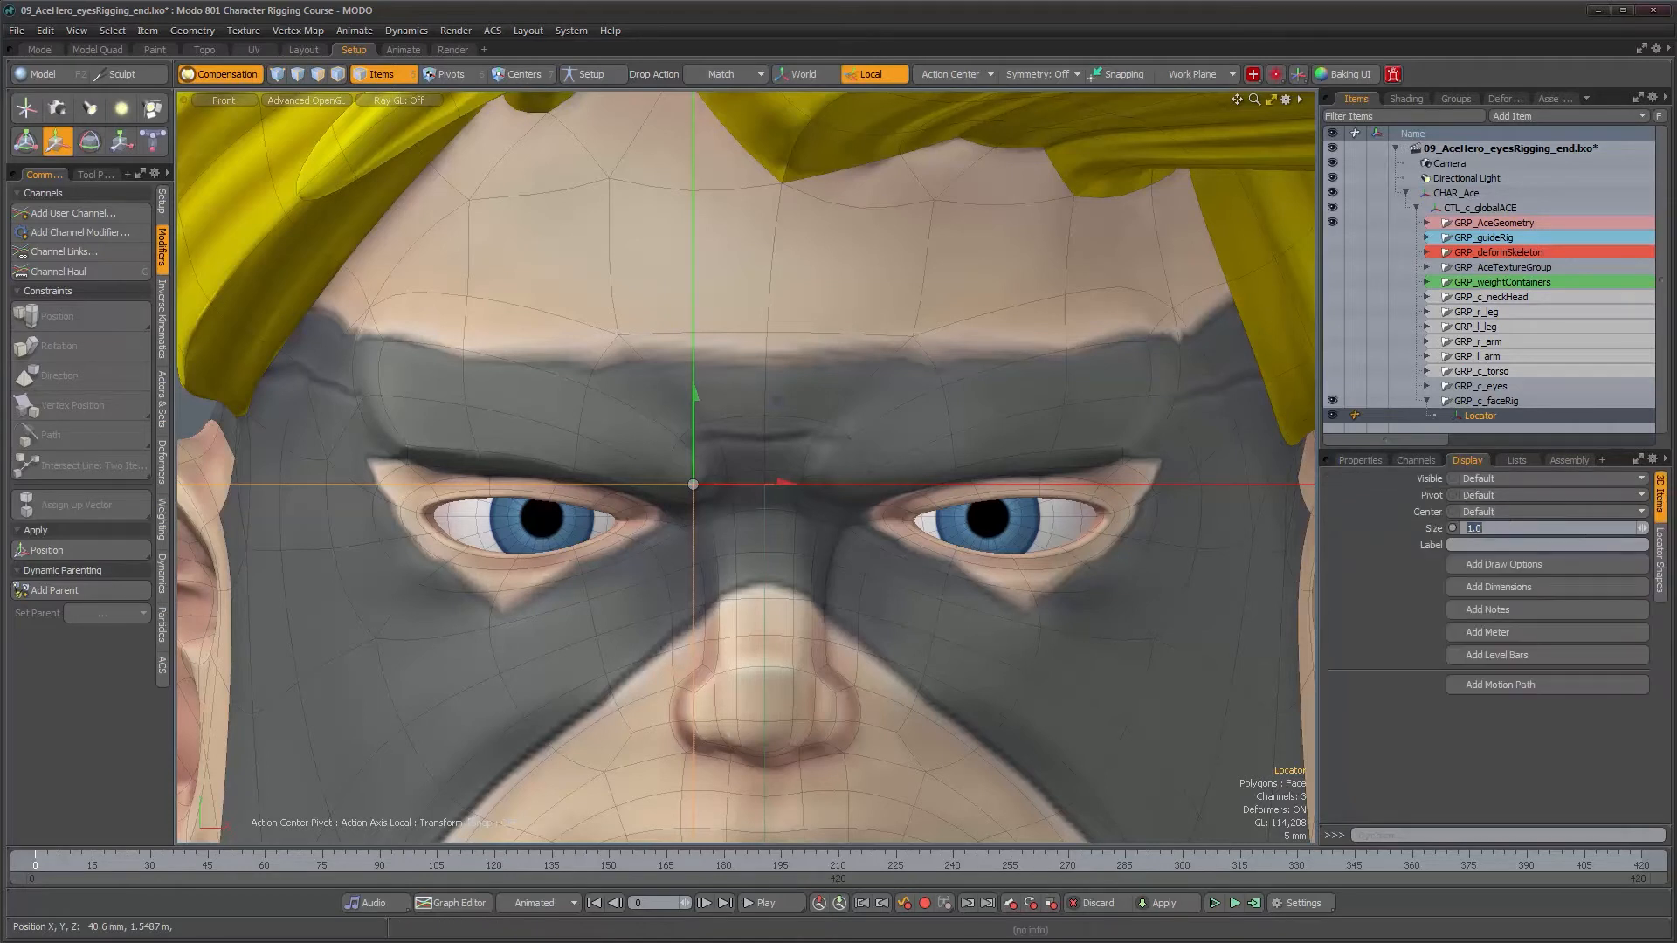
pyautogui.write('.01')
pyautogui.press('Return')
pyautogui.keyDown('alt'); pyautogui.moveTo(668, 414); pyautogui.dragTo(773, 466, button='middle'); pyautogui.keyUp('alt')
pyautogui.keyDown('alt'); pyautogui.moveTo(772, 466); pyautogui.dragTo(874, 504, button='right'); pyautogui.keyUp('alt')
# Step: Rename the locator LOC_r_eyebrowStart
pyautogui.doubleClick(1486, 416)
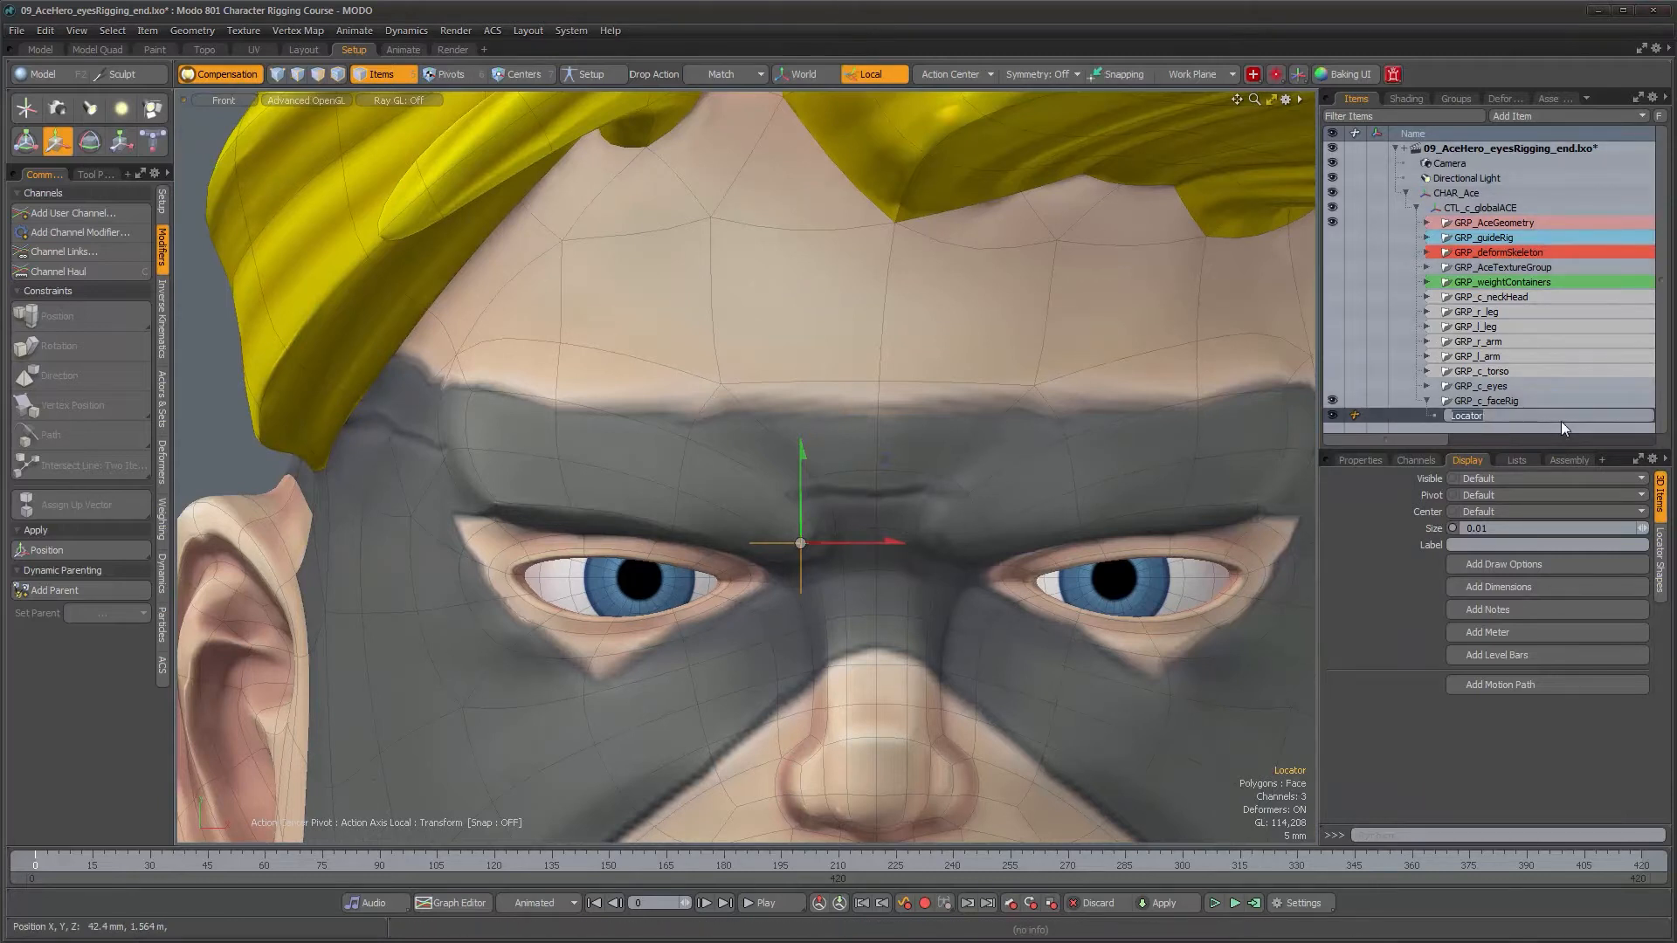
pyautogui.write('LOC_')
pyautogui.press('Return')
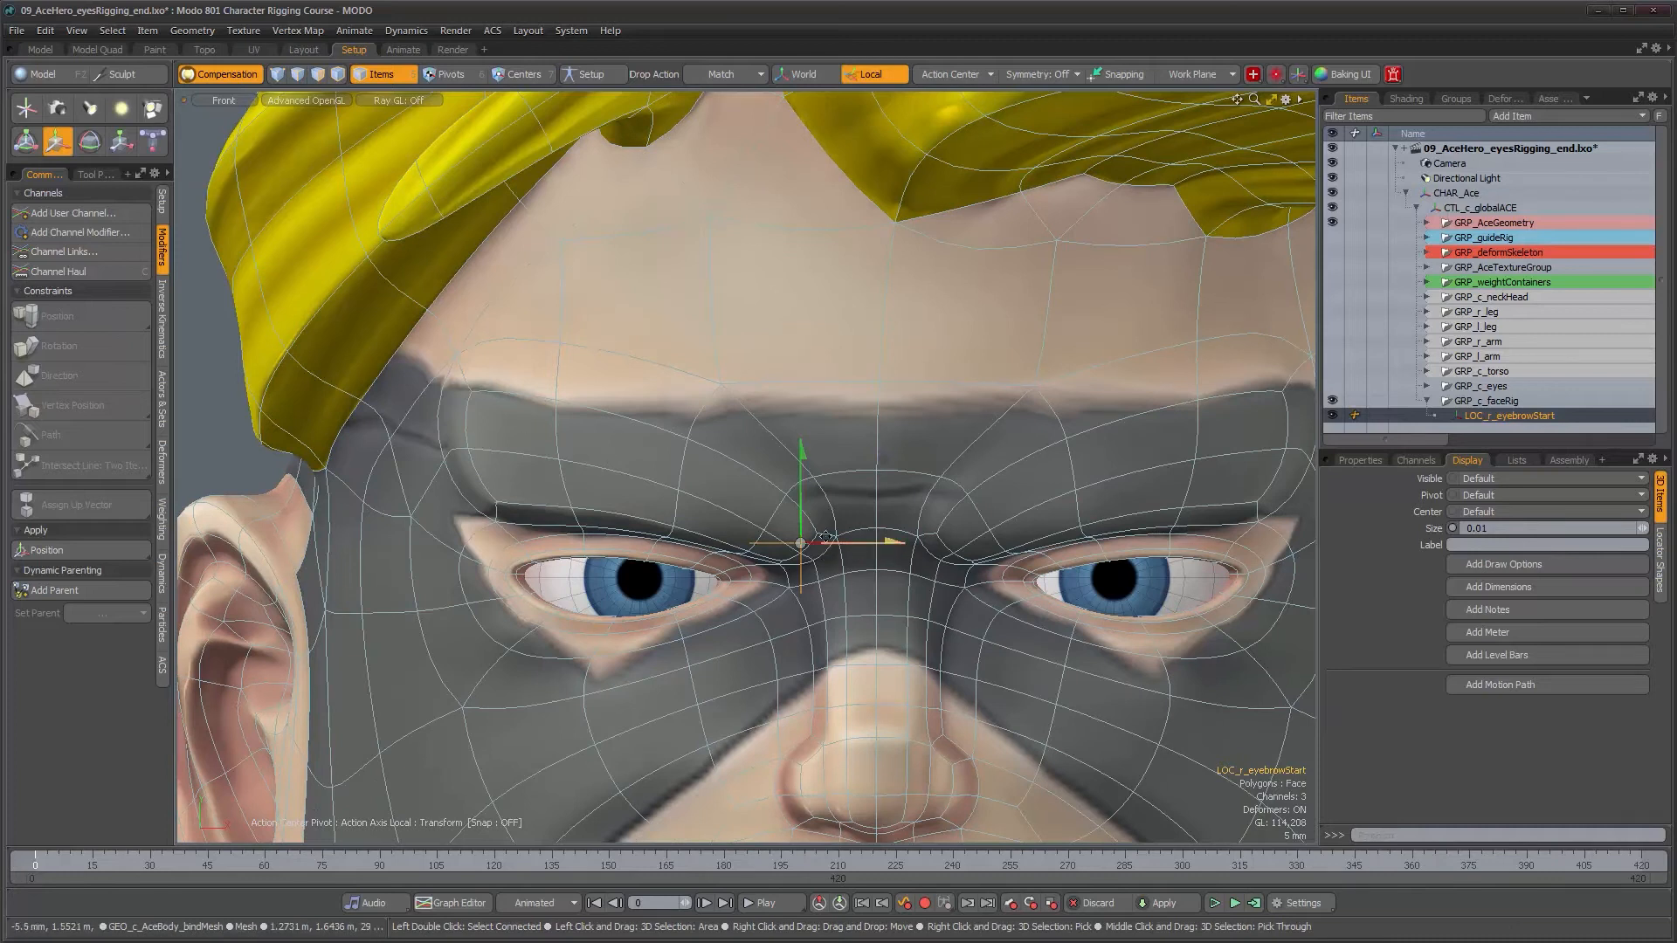
# Step: Duplicate LOC_r_eyebrowStart and move the copy about 15.3 mm outward and 7.3 mm up to the middle of the character's right brow
pyautogui.scroll(5, 820, 548)
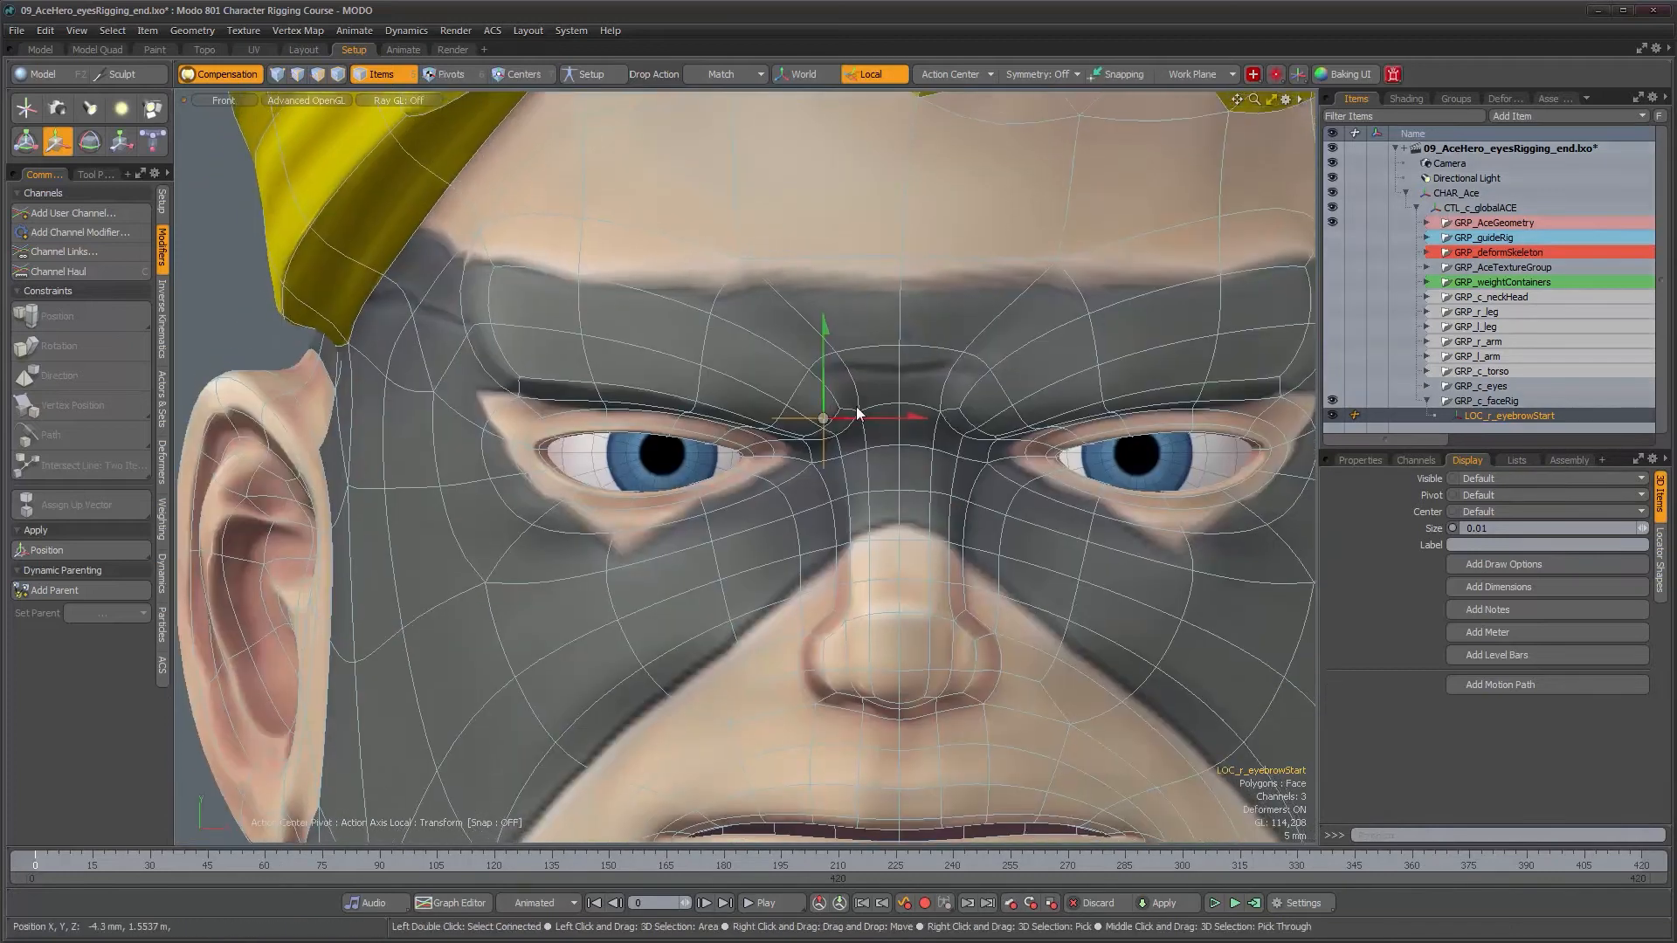
pyautogui.hotkey('ctrl', 'd')
pyautogui.moveTo(906, 335); pyautogui.dragTo(752, 264)
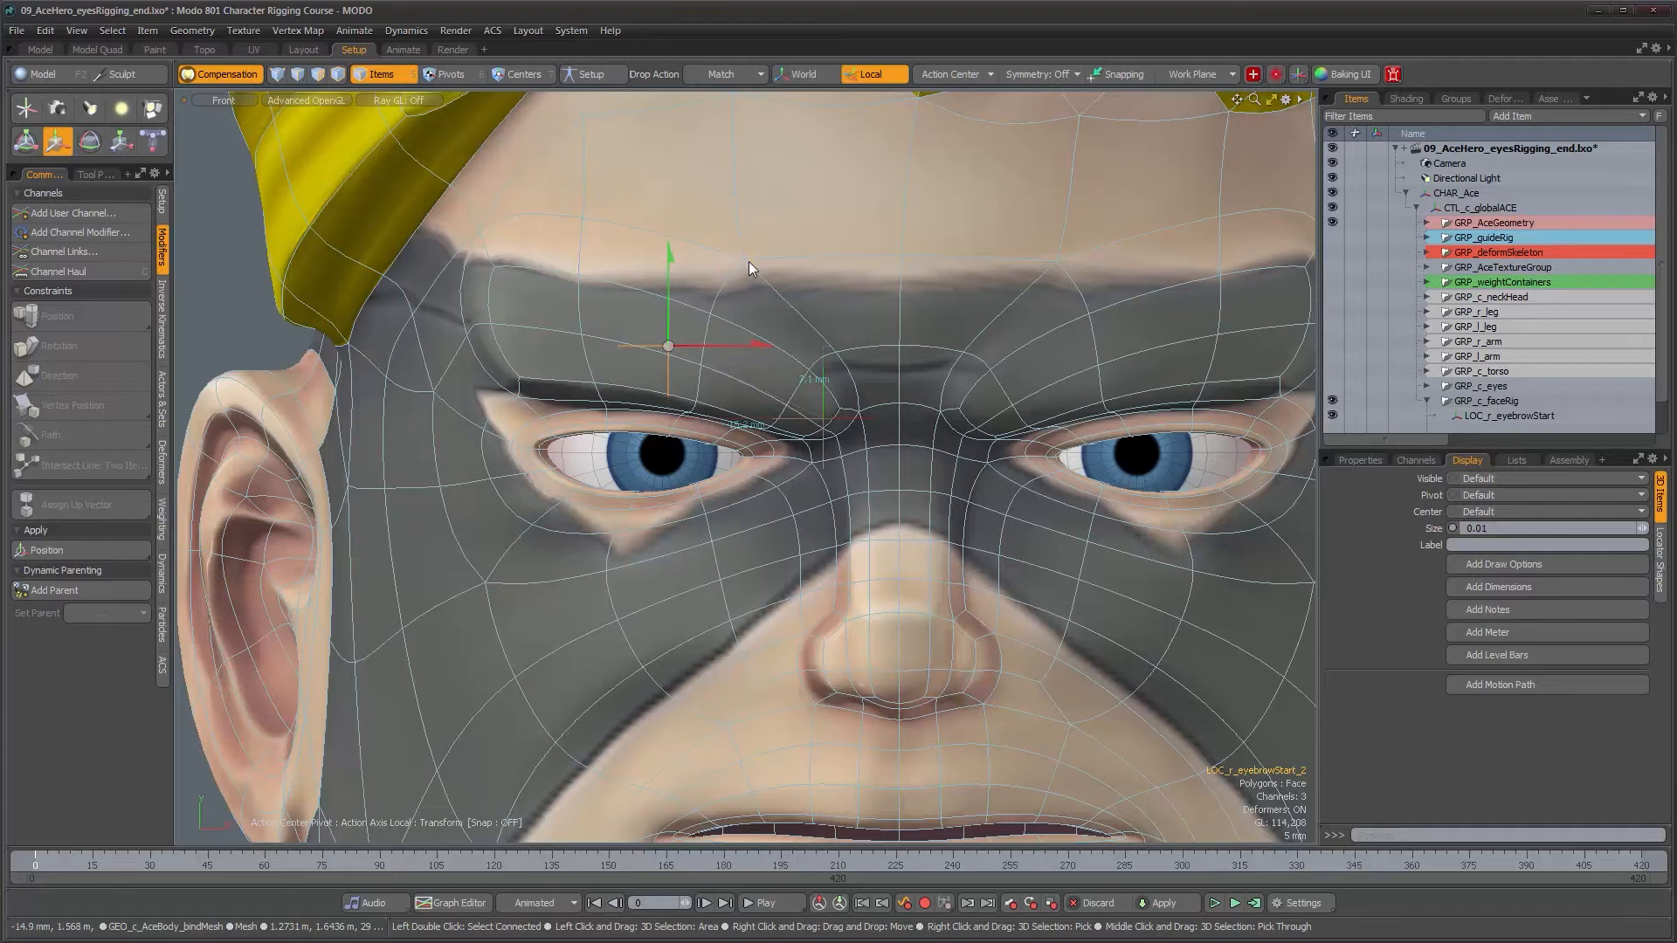
pyautogui.moveTo(751, 262); pyautogui.dragTo(751, 259)
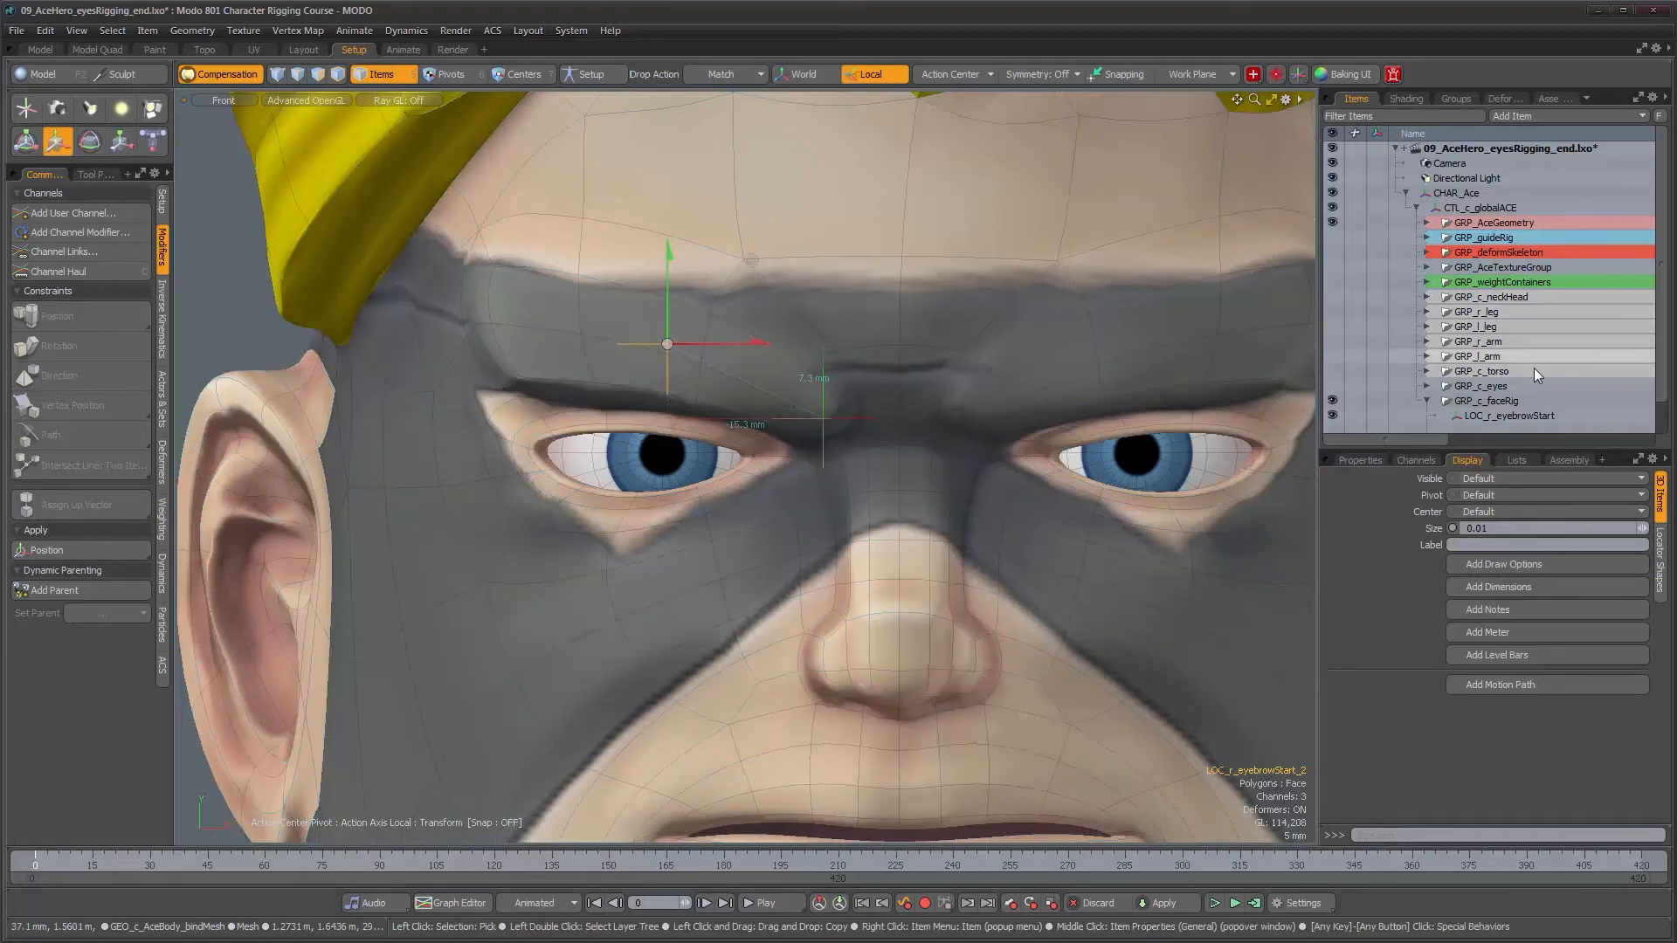
# Step: Rename the duplicated locator at the middle of the brow LOC_r_eyebrowMid
pyautogui.scroll(-1, 1535, 375)
pyautogui.doubleClick(1537, 417)
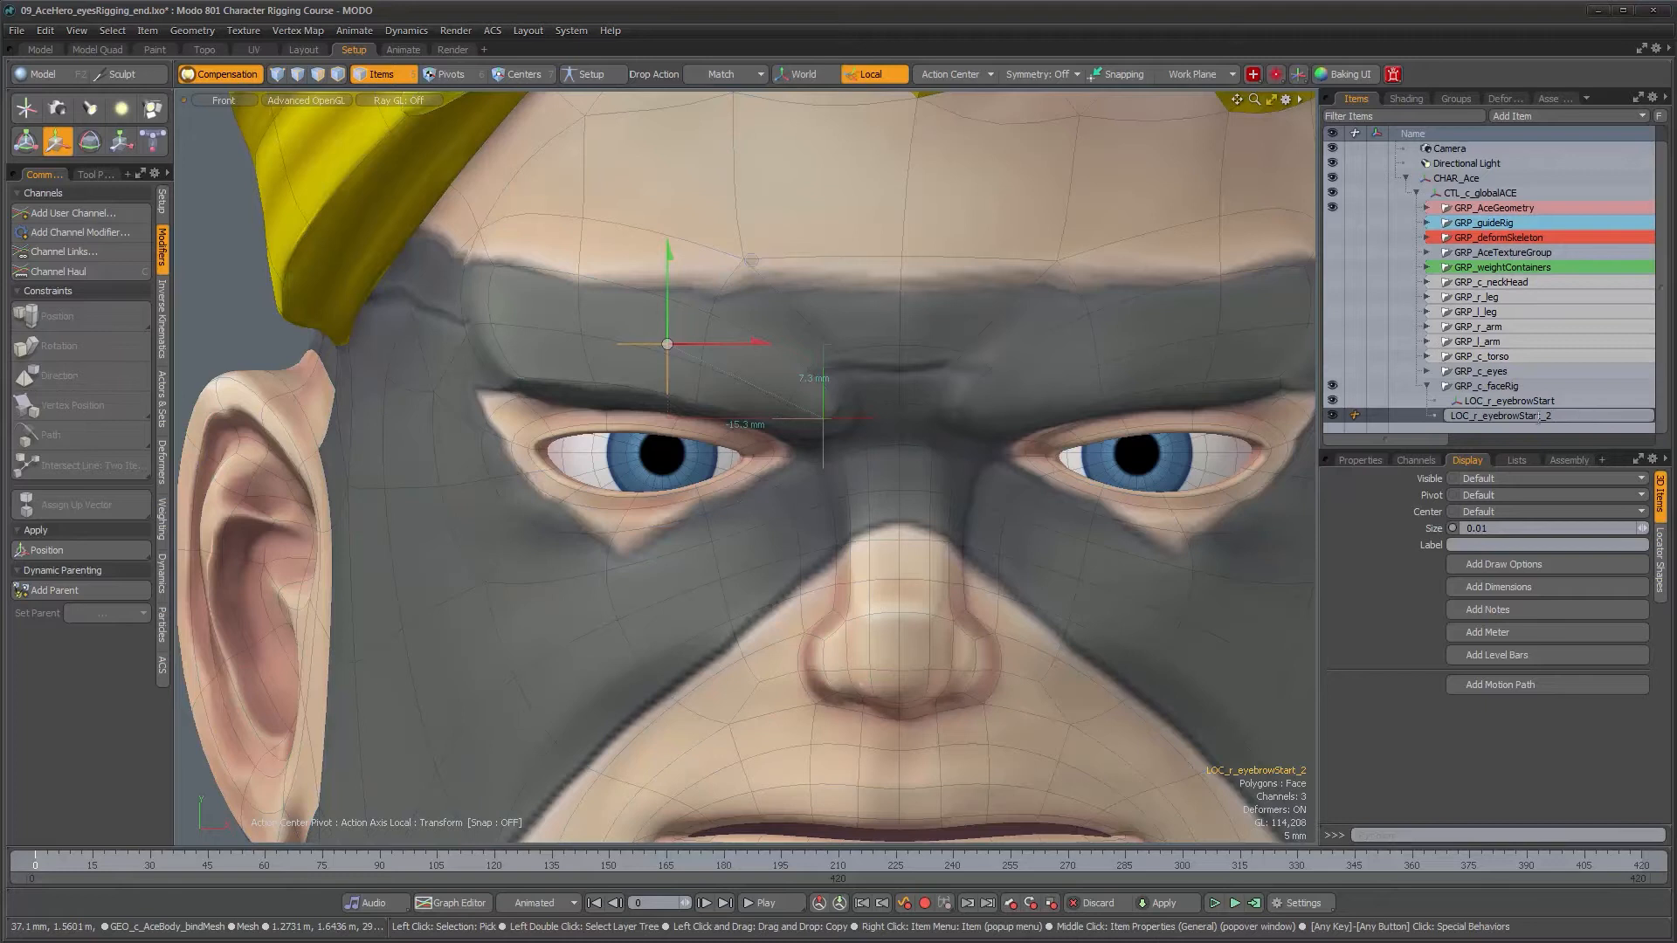
pyautogui.moveTo(1521, 416); pyautogui.dragTo(1544, 449)
pyautogui.write('Mi')
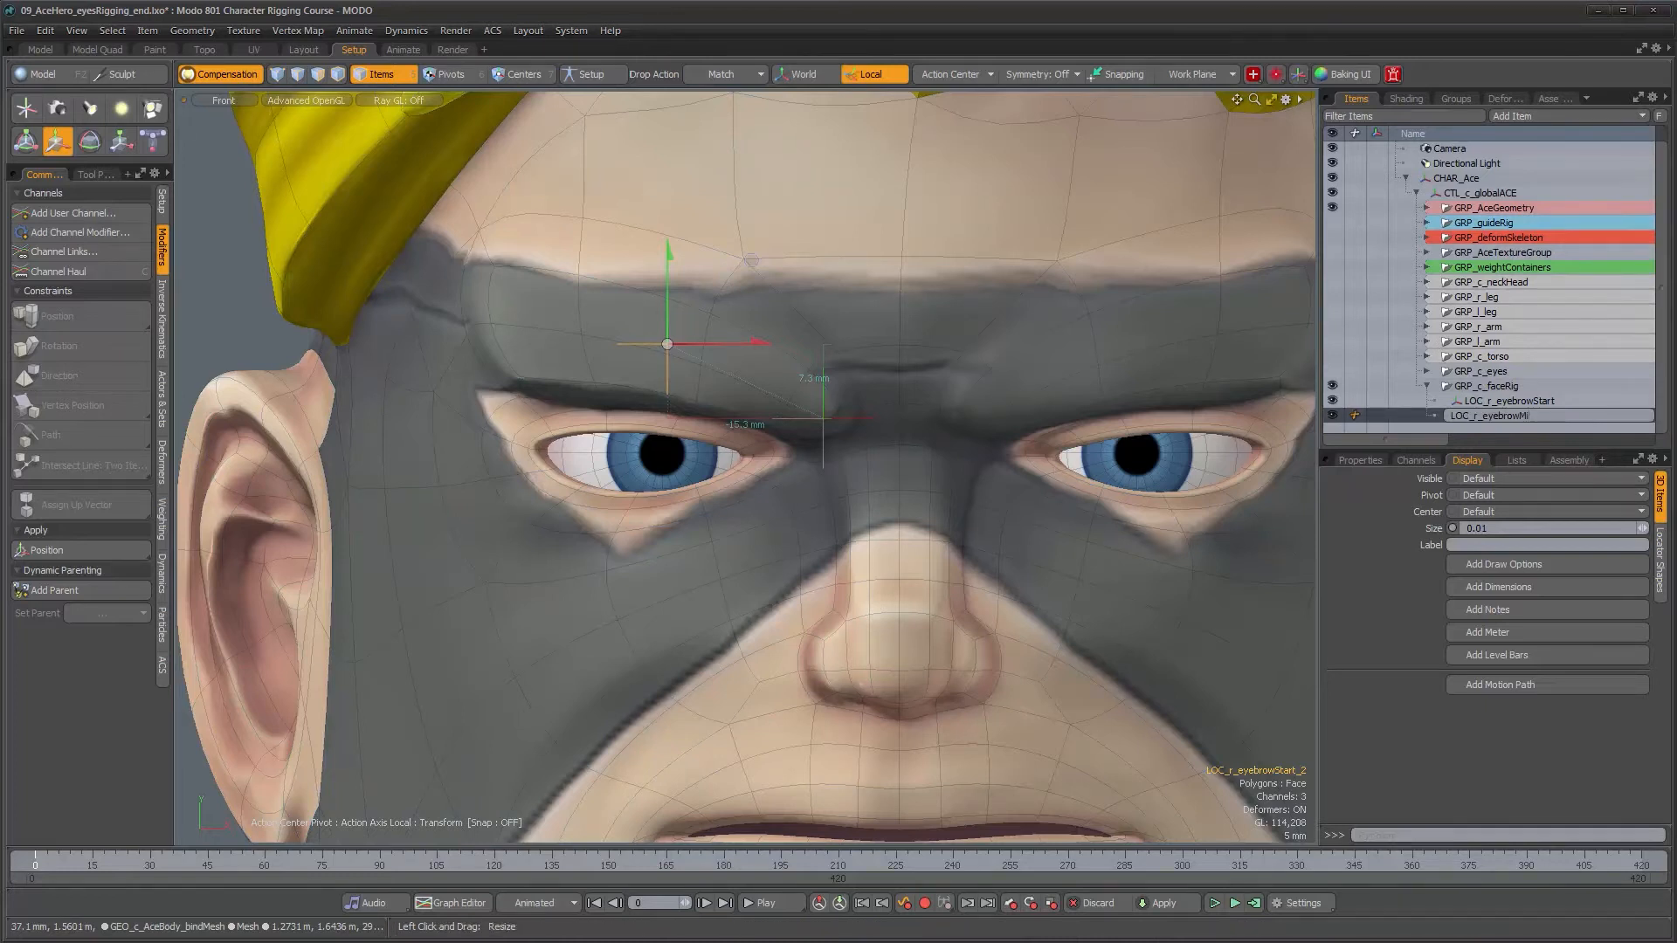
pyautogui.write('d')
pyautogui.press('Return')
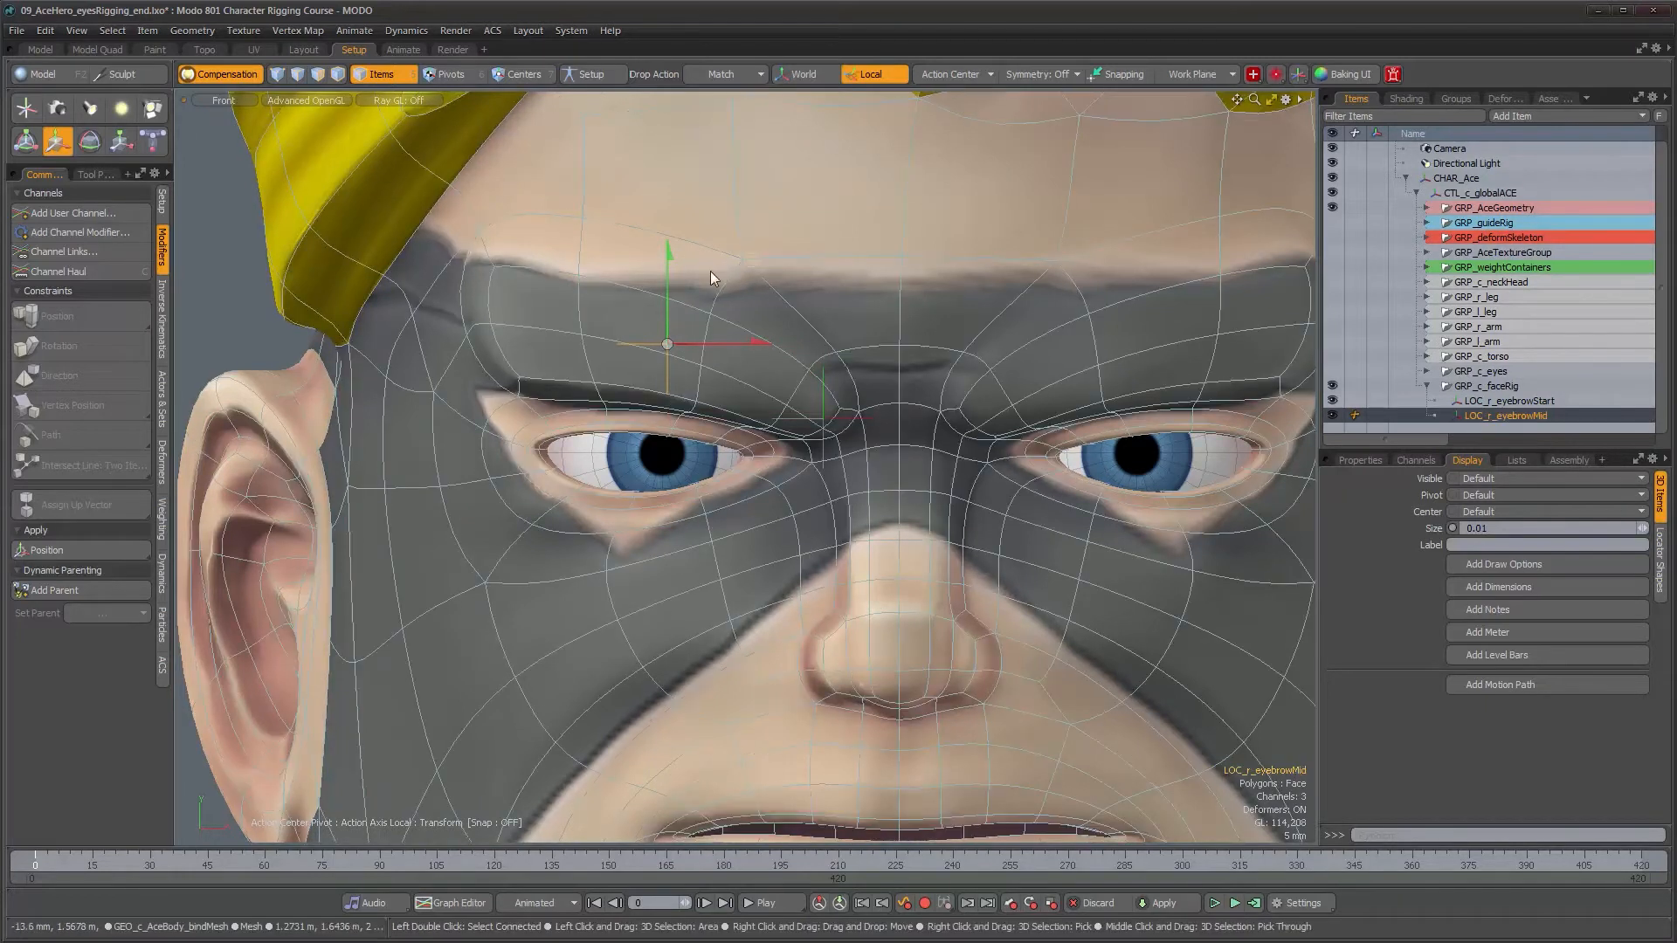
# Step: Duplicate LOC_r_eyebrowMid and move the copy about 17.3 mm outward and 2.7 mm up to the brow's outer end
pyautogui.click(678, 325)
pyautogui.hotkey('ctrl', 'd')
pyautogui.moveTo(707, 316); pyautogui.dragTo(526, 287)
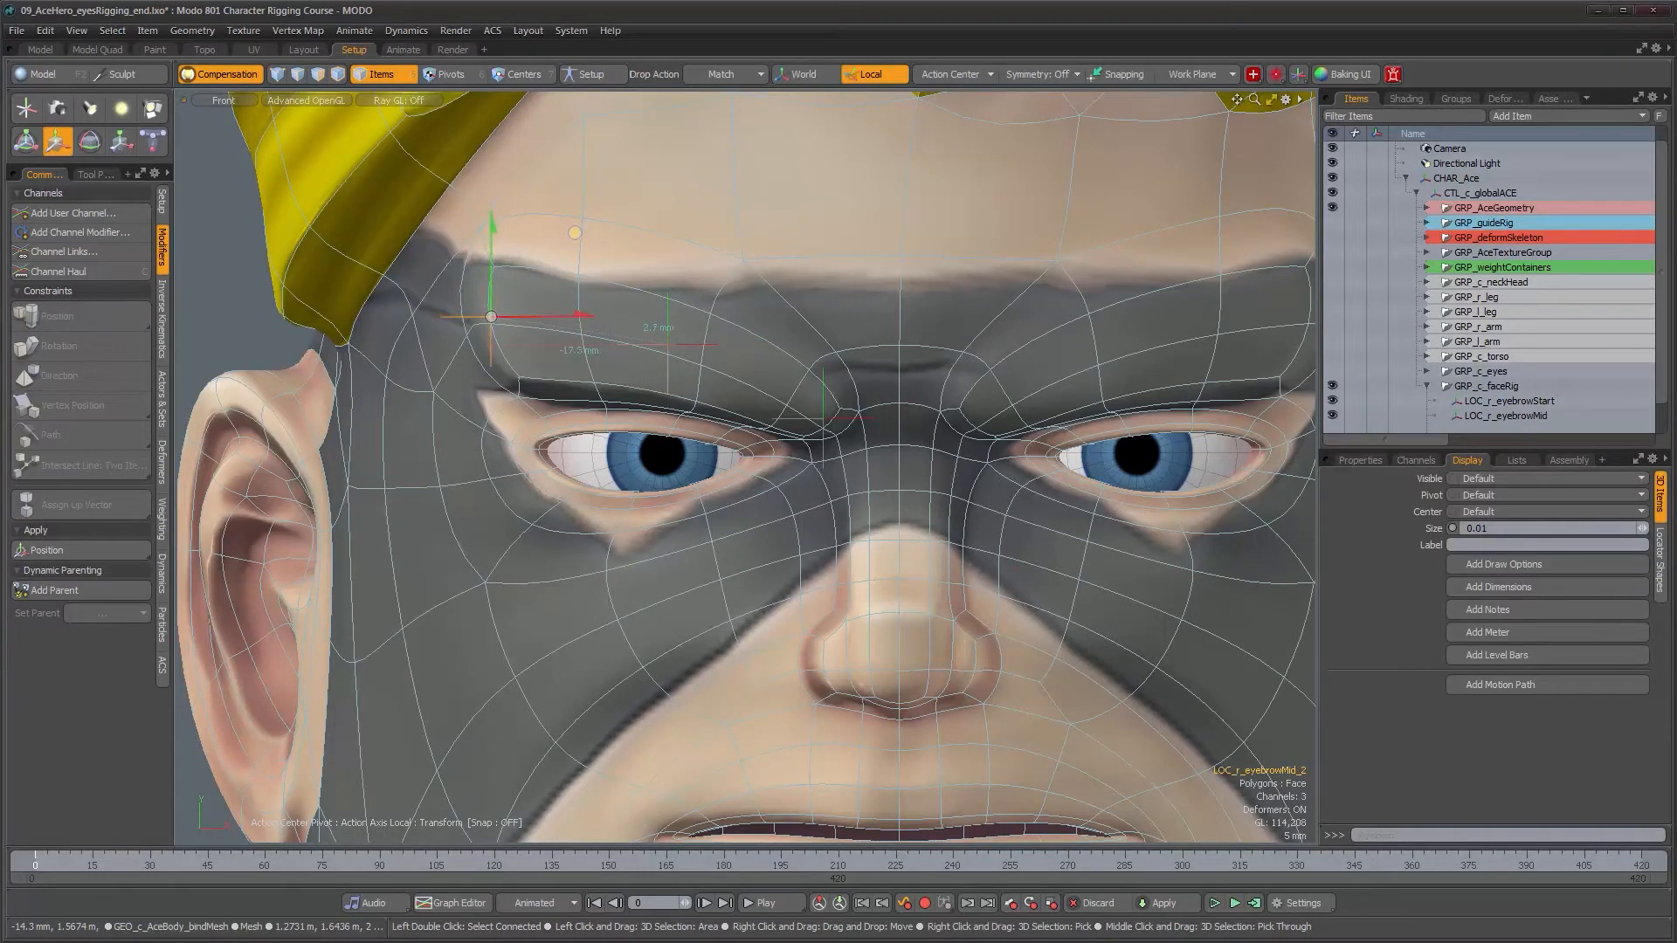
# Step: Rename the duplicated locator at the brow's outer end LOC_r_eyebrowEnd
pyautogui.scroll(-1, 1480, 396)
pyautogui.doubleClick(1497, 416)
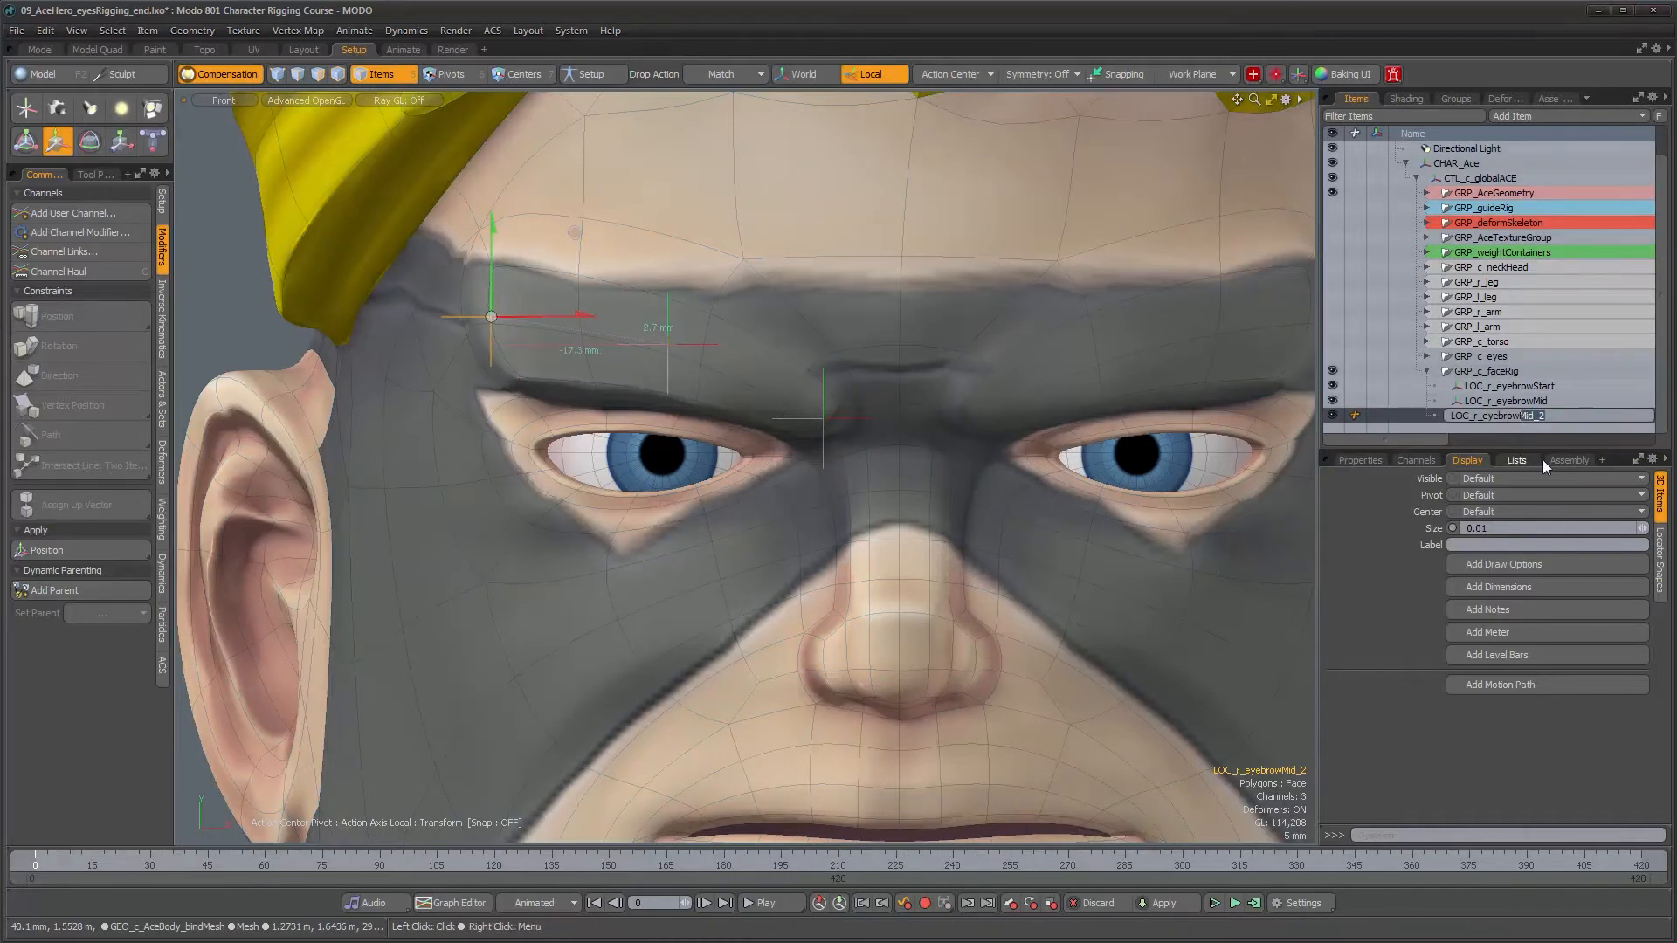
pyautogui.write('End')
pyautogui.press('Return')
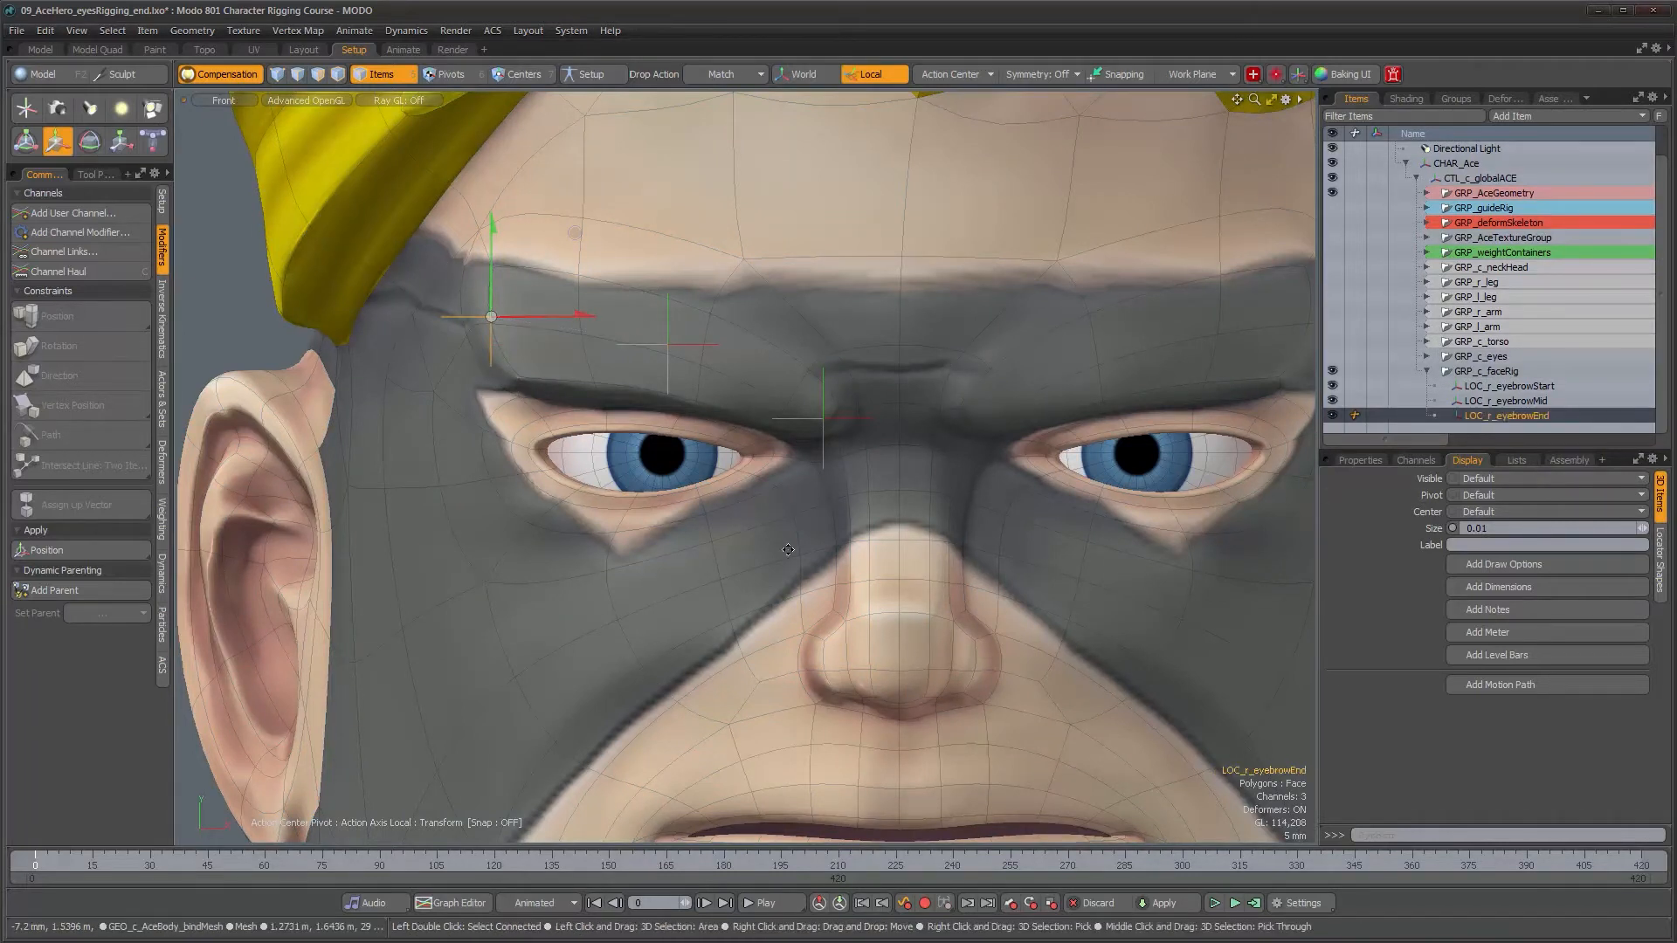
# Step: Duplicate LOC_r_eyebrowMid in place and rename the copy PAR_r_eyebrow
pyautogui.scroll(-5, 764, 537)
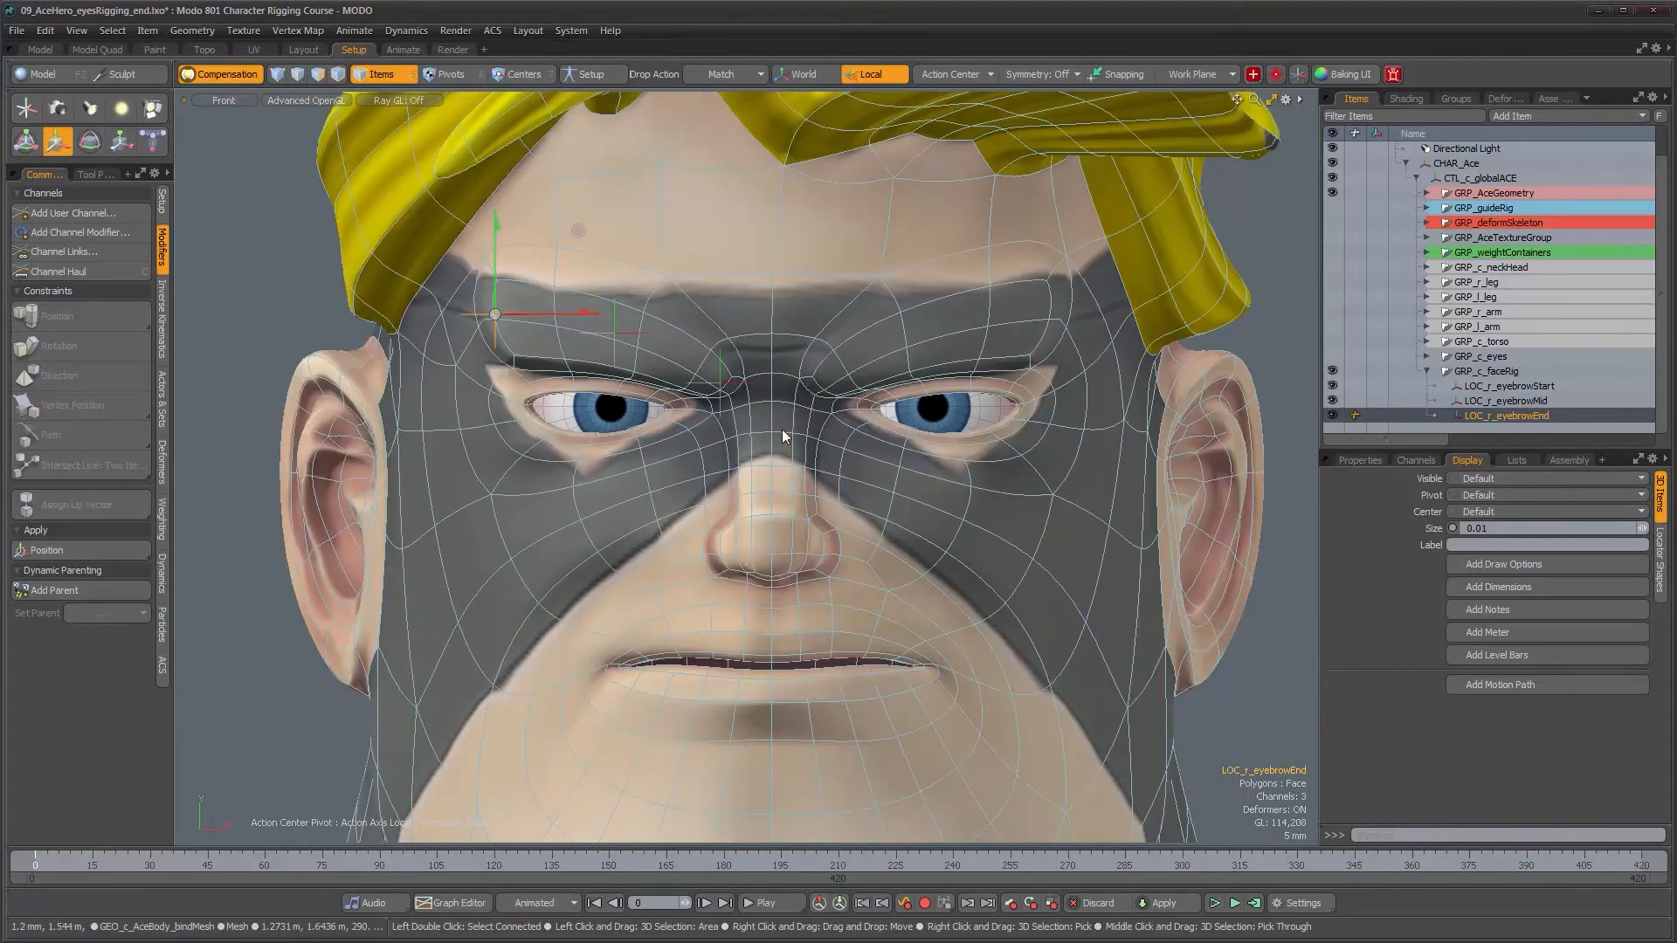
pyautogui.scroll(5, 782, 427)
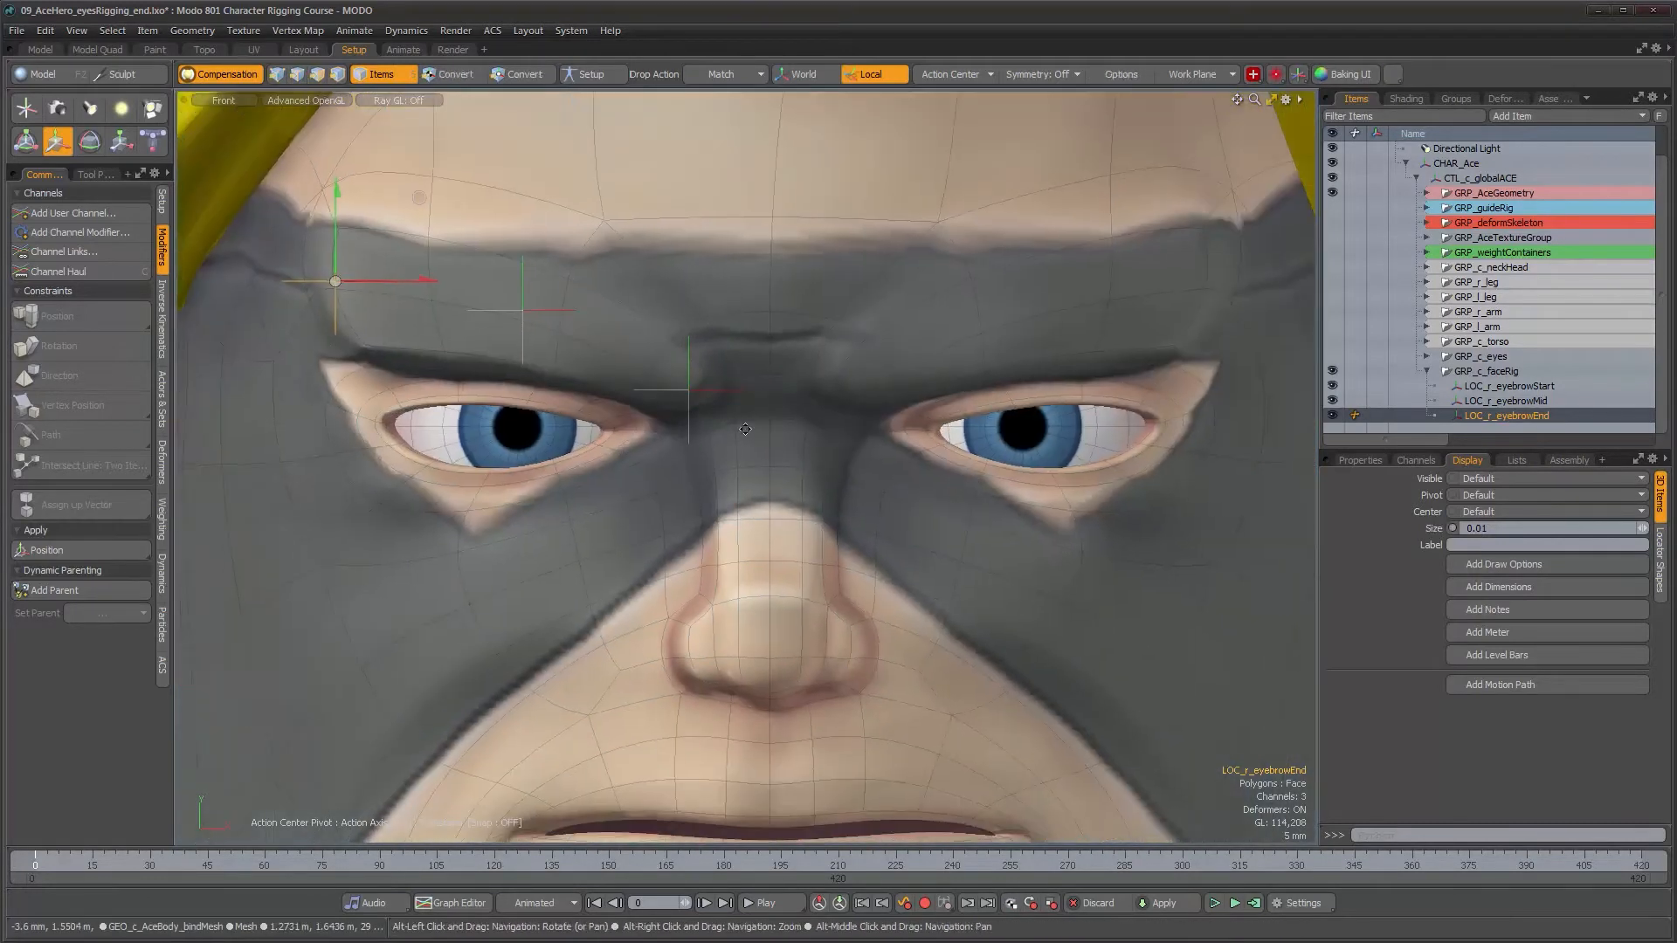
pyautogui.keyDown('alt'); pyautogui.moveTo(711, 412); pyautogui.dragTo(821, 501, button='middle'); pyautogui.keyUp('alt')
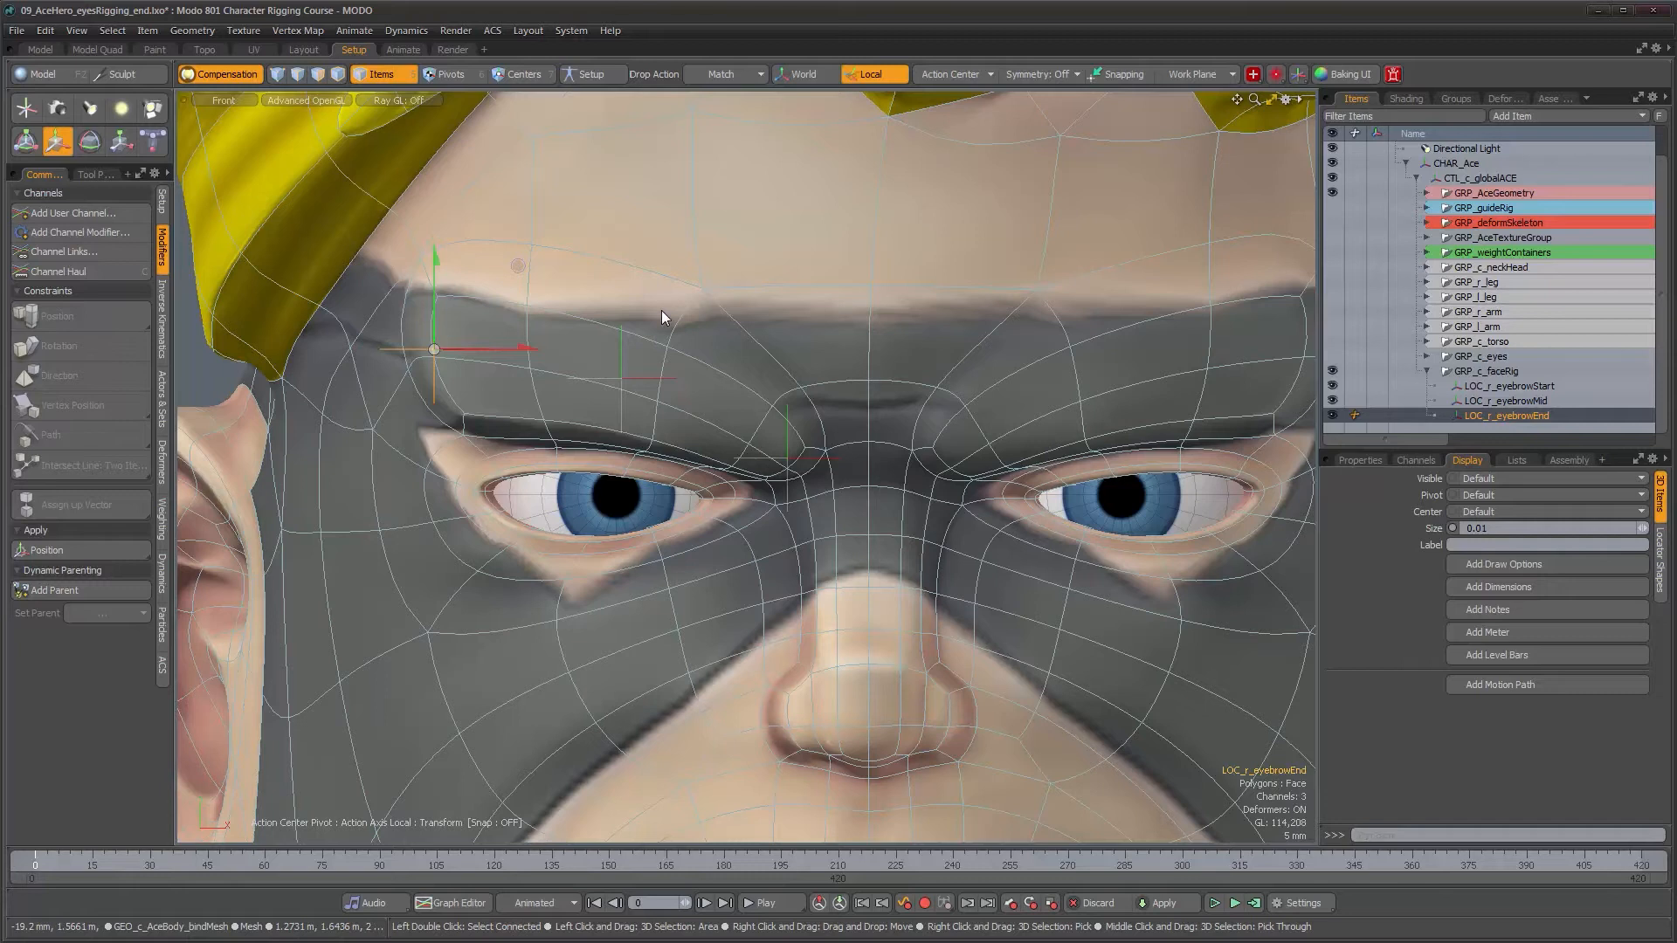
pyautogui.press('alt')
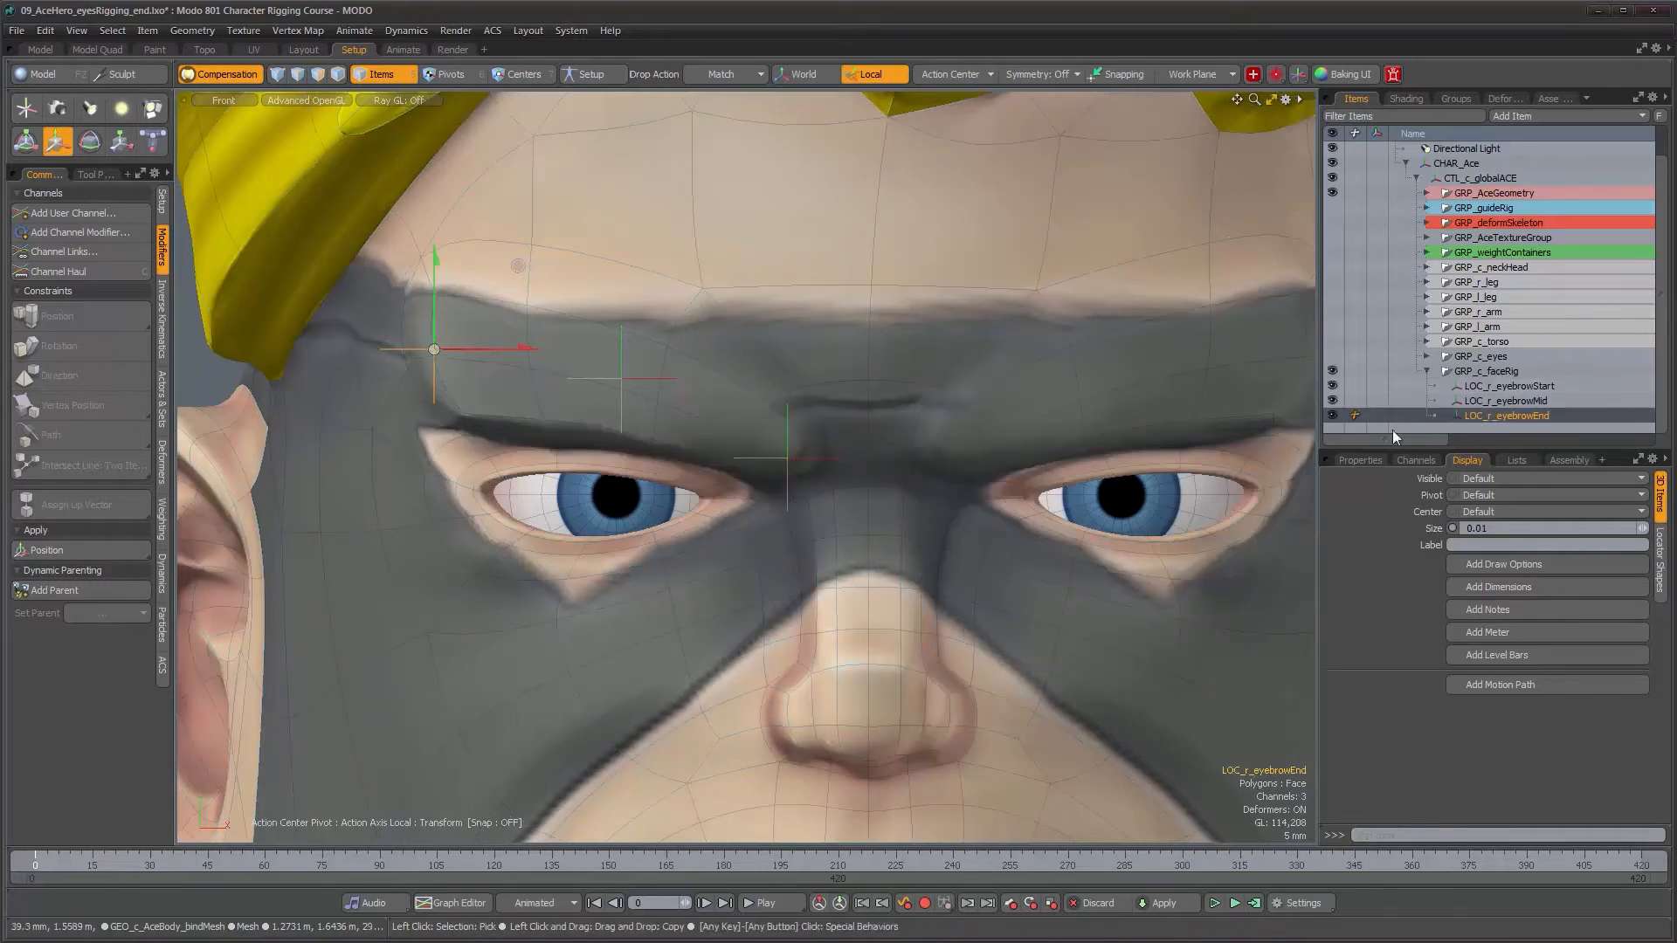
pyautogui.keyDown('alt'); pyautogui.moveTo(835, 363); pyautogui.dragTo(924, 423, button='middle'); pyautogui.keyUp('alt')
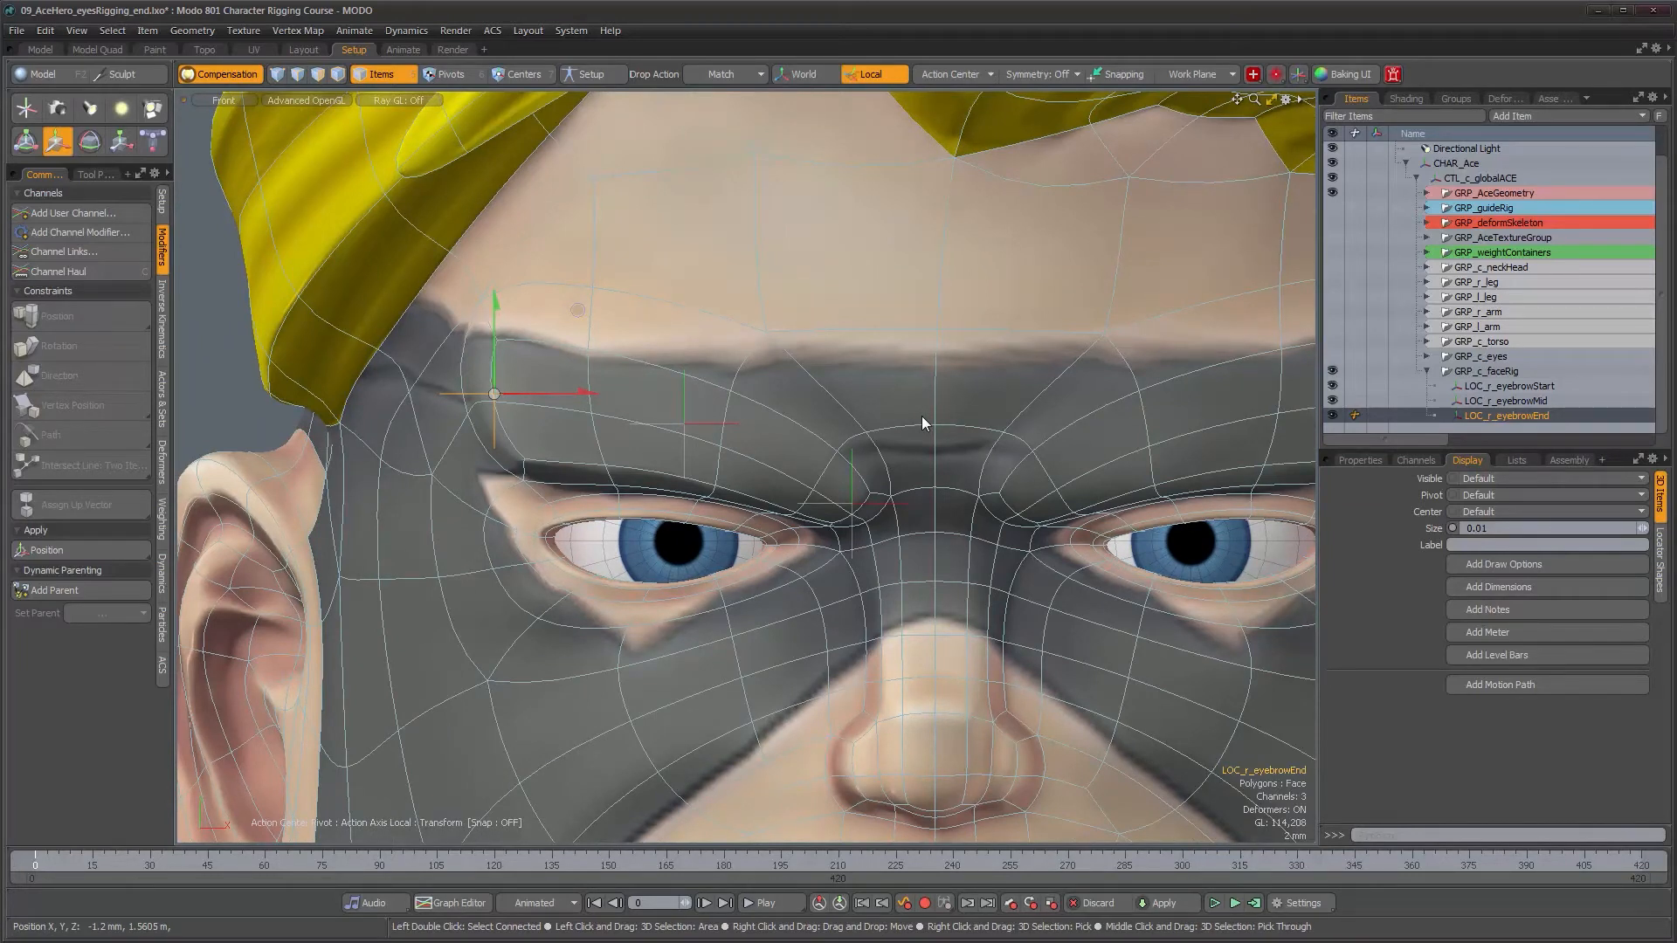
pyautogui.click(704, 422)
pyautogui.hotkey('ctrl', 'd')
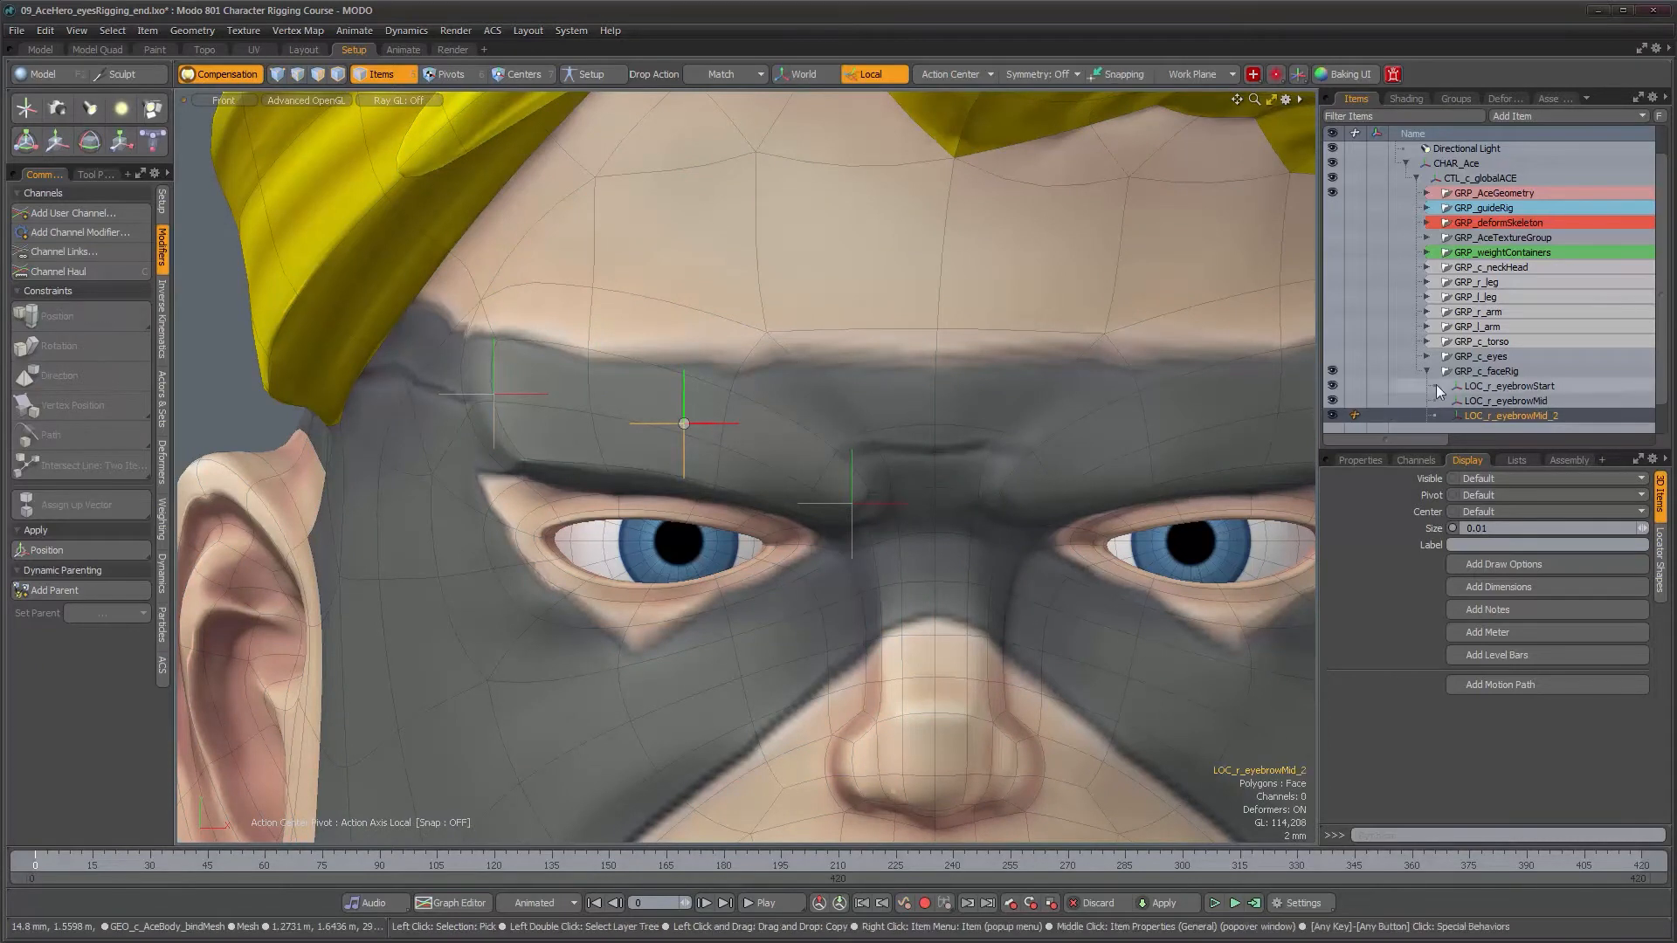
pyautogui.doubleClick(1473, 415)
pyautogui.press('BackSpace')
pyautogui.press('BackSpace')
pyautogui.press('BackSpace')
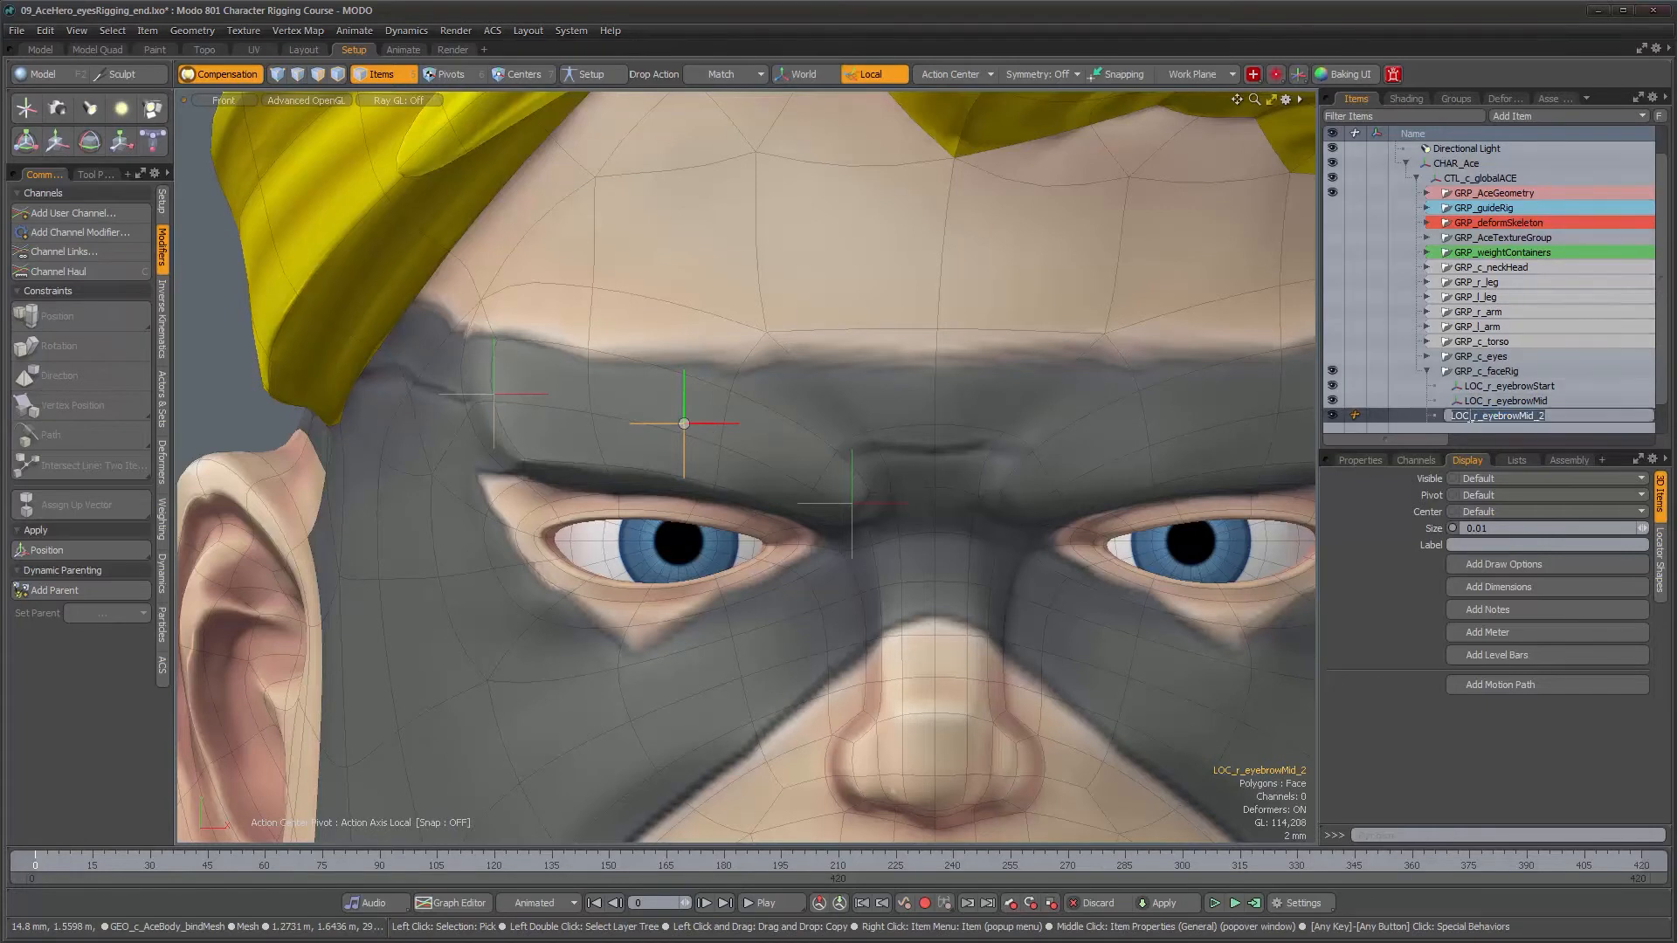
pyautogui.write('PAR')
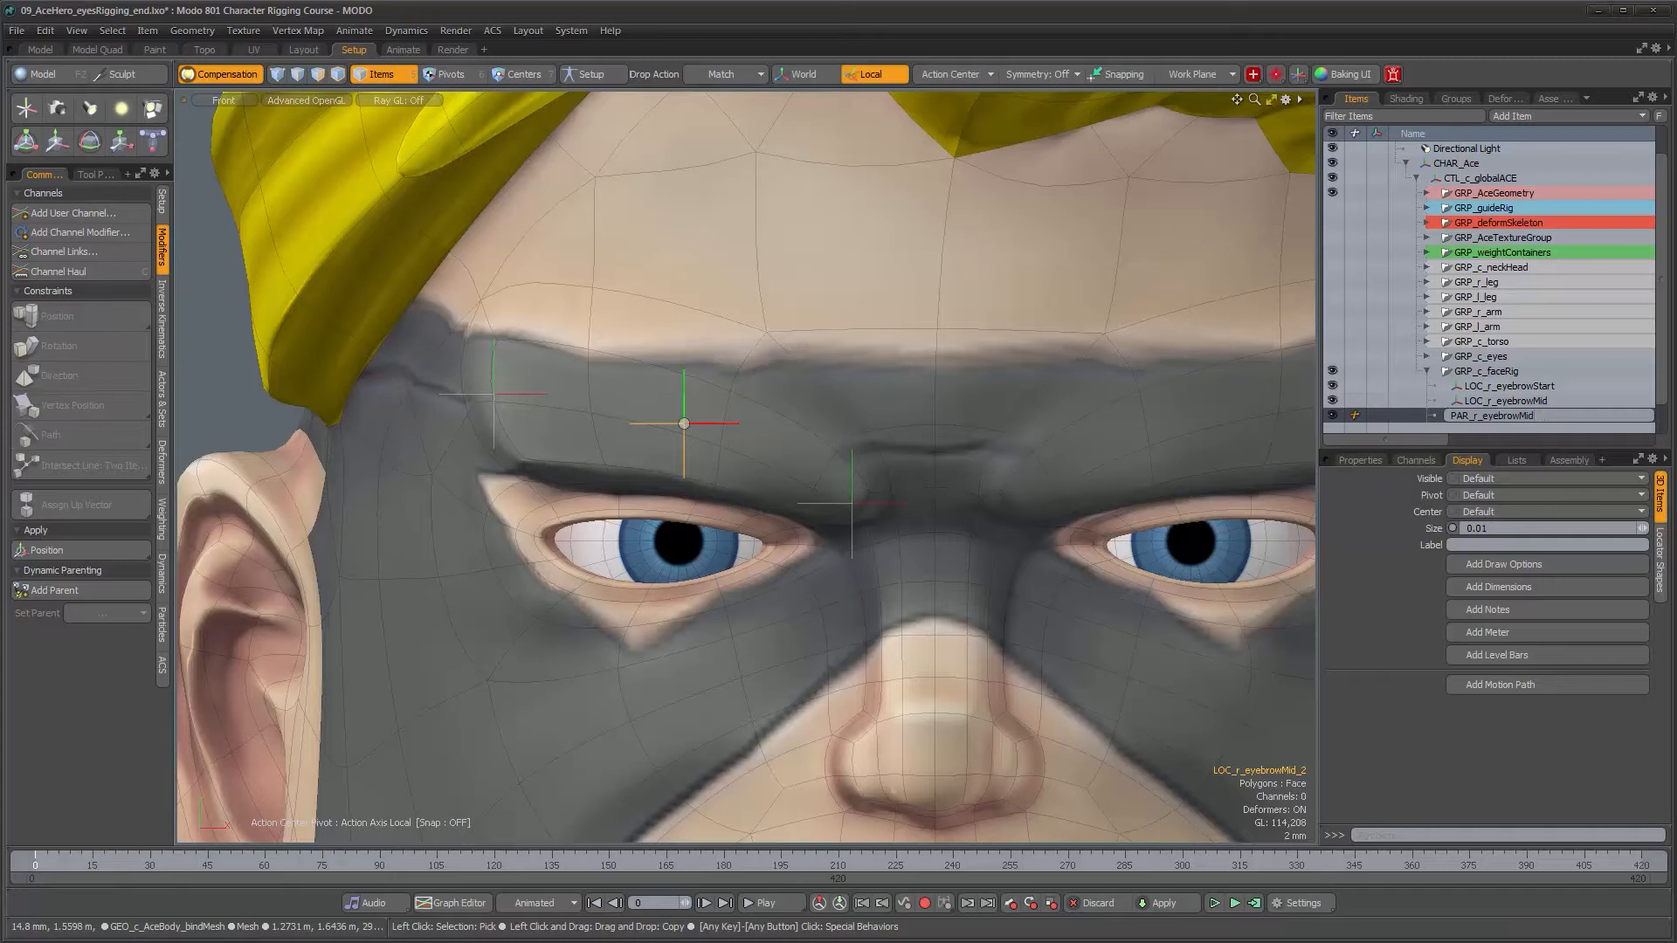
pyautogui.press('Return')
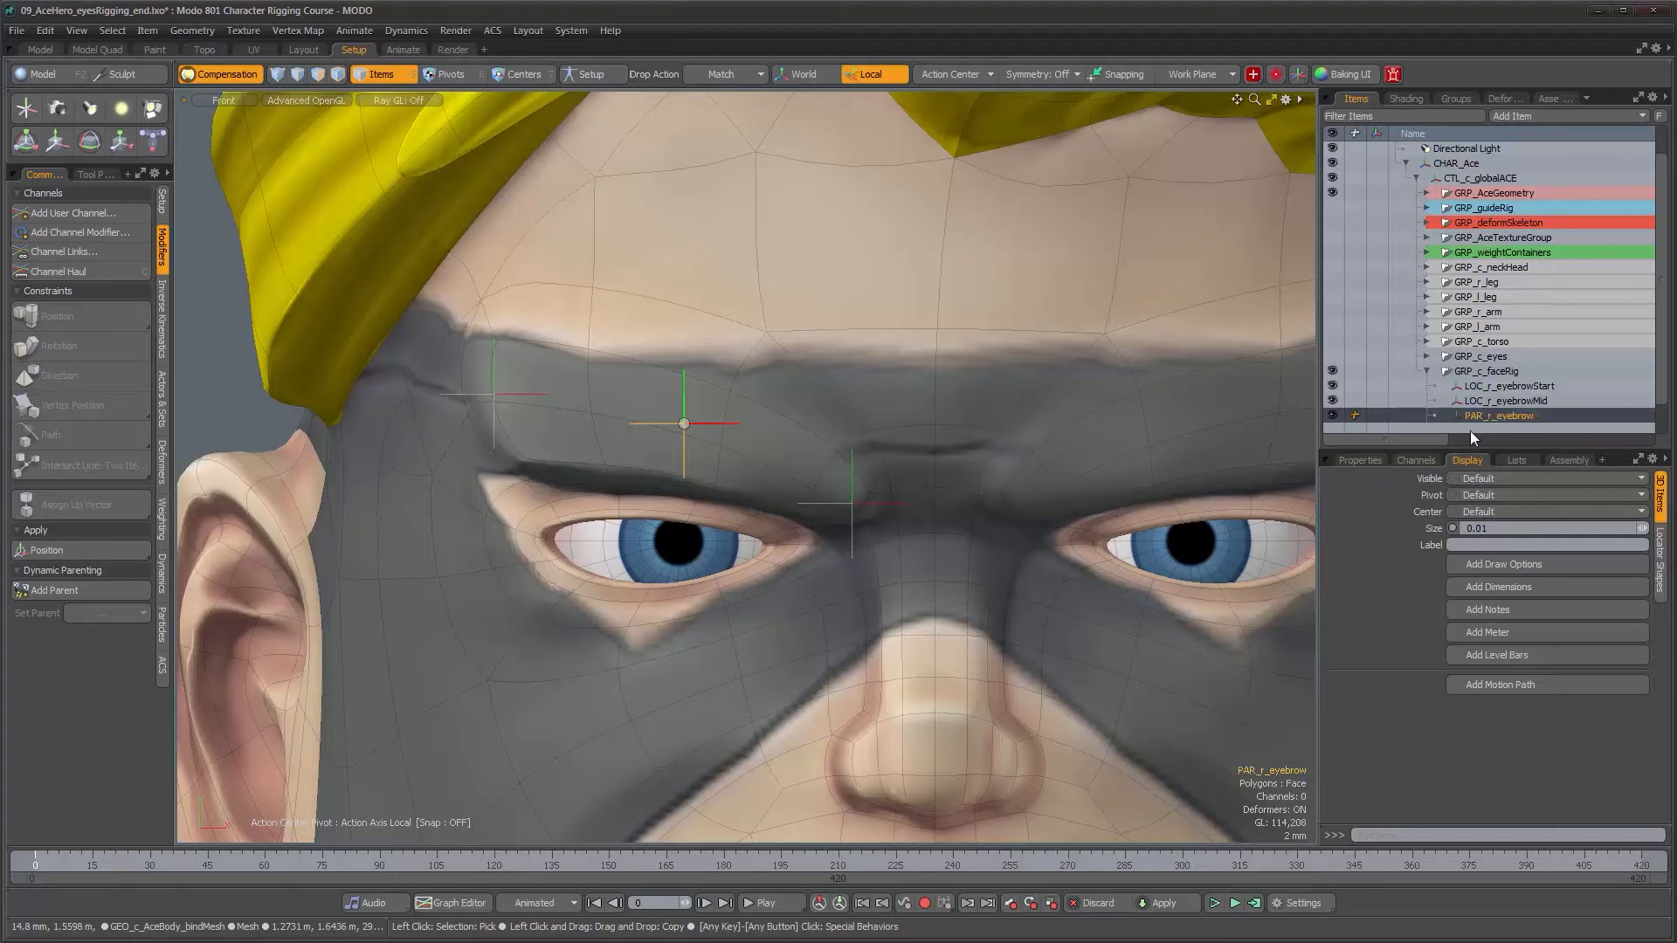
# Step: Parent LOC_r_eyebrowStart, LOC_r_eyebrowMid and LOC_r_eyebrowEnd under PAR_r_eyebrow and expand its hierarchy
pyautogui.scroll(-1, 1485, 411)
pyautogui.click(1500, 416)
pyautogui.keyDown('ctrl'); pyautogui.click(1500, 386); pyautogui.keyUp('ctrl')
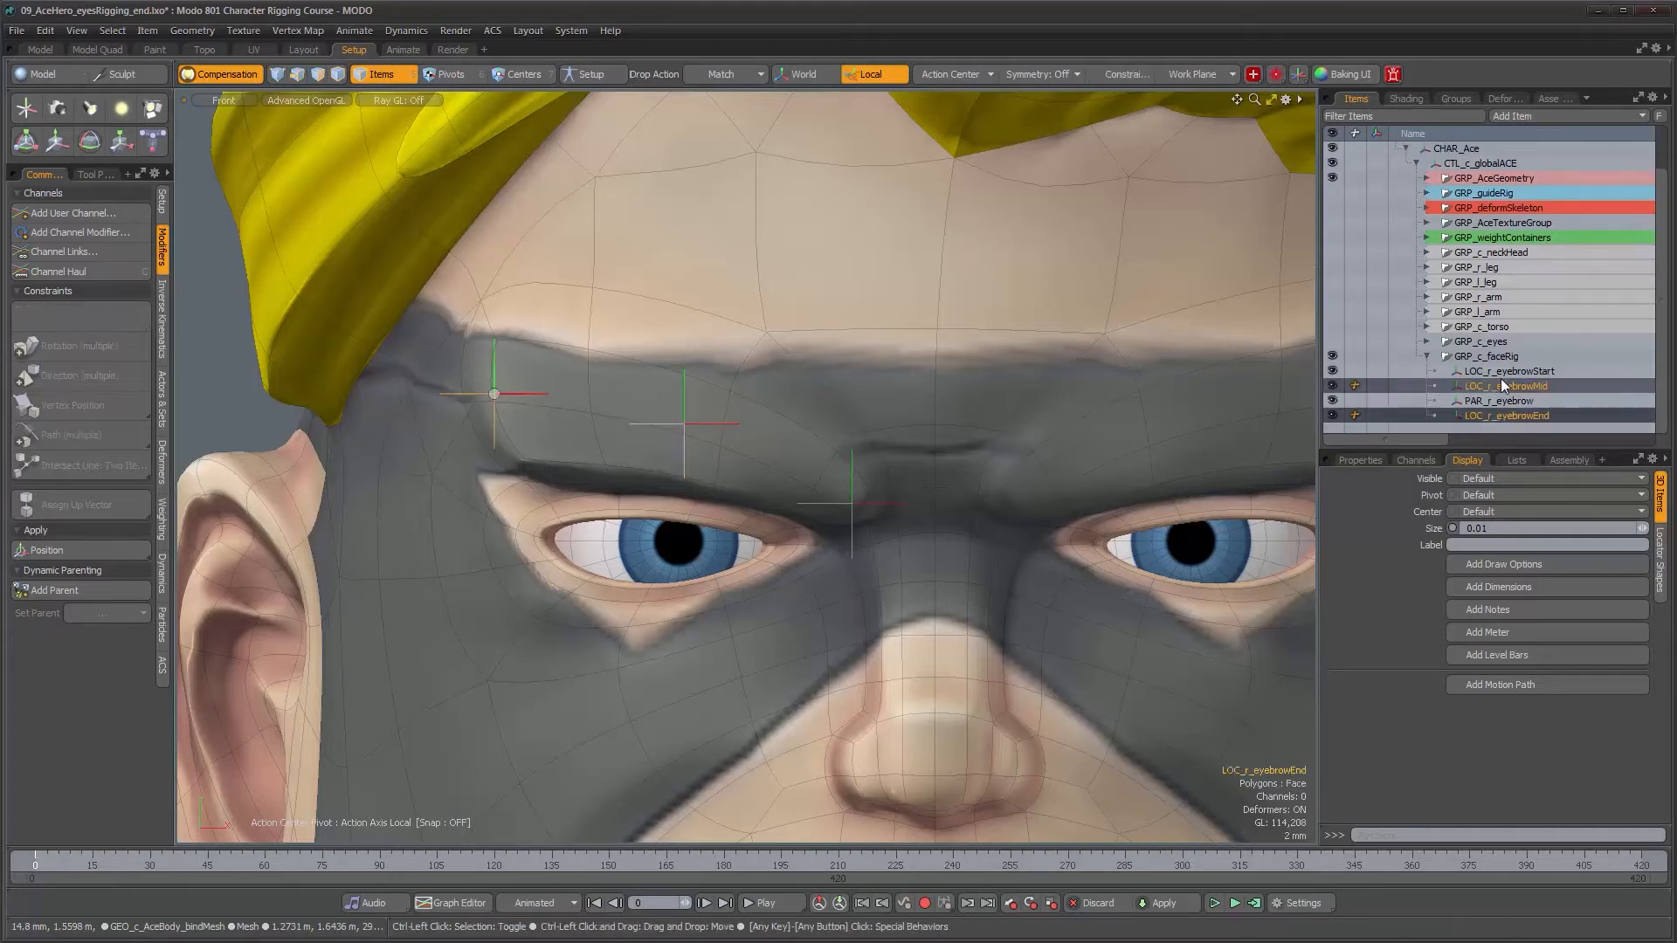
pyautogui.keyDown('ctrl'); pyautogui.click(1500, 373); pyautogui.keyUp('ctrl')
pyautogui.moveTo(1501, 384); pyautogui.dragTo(1502, 398)
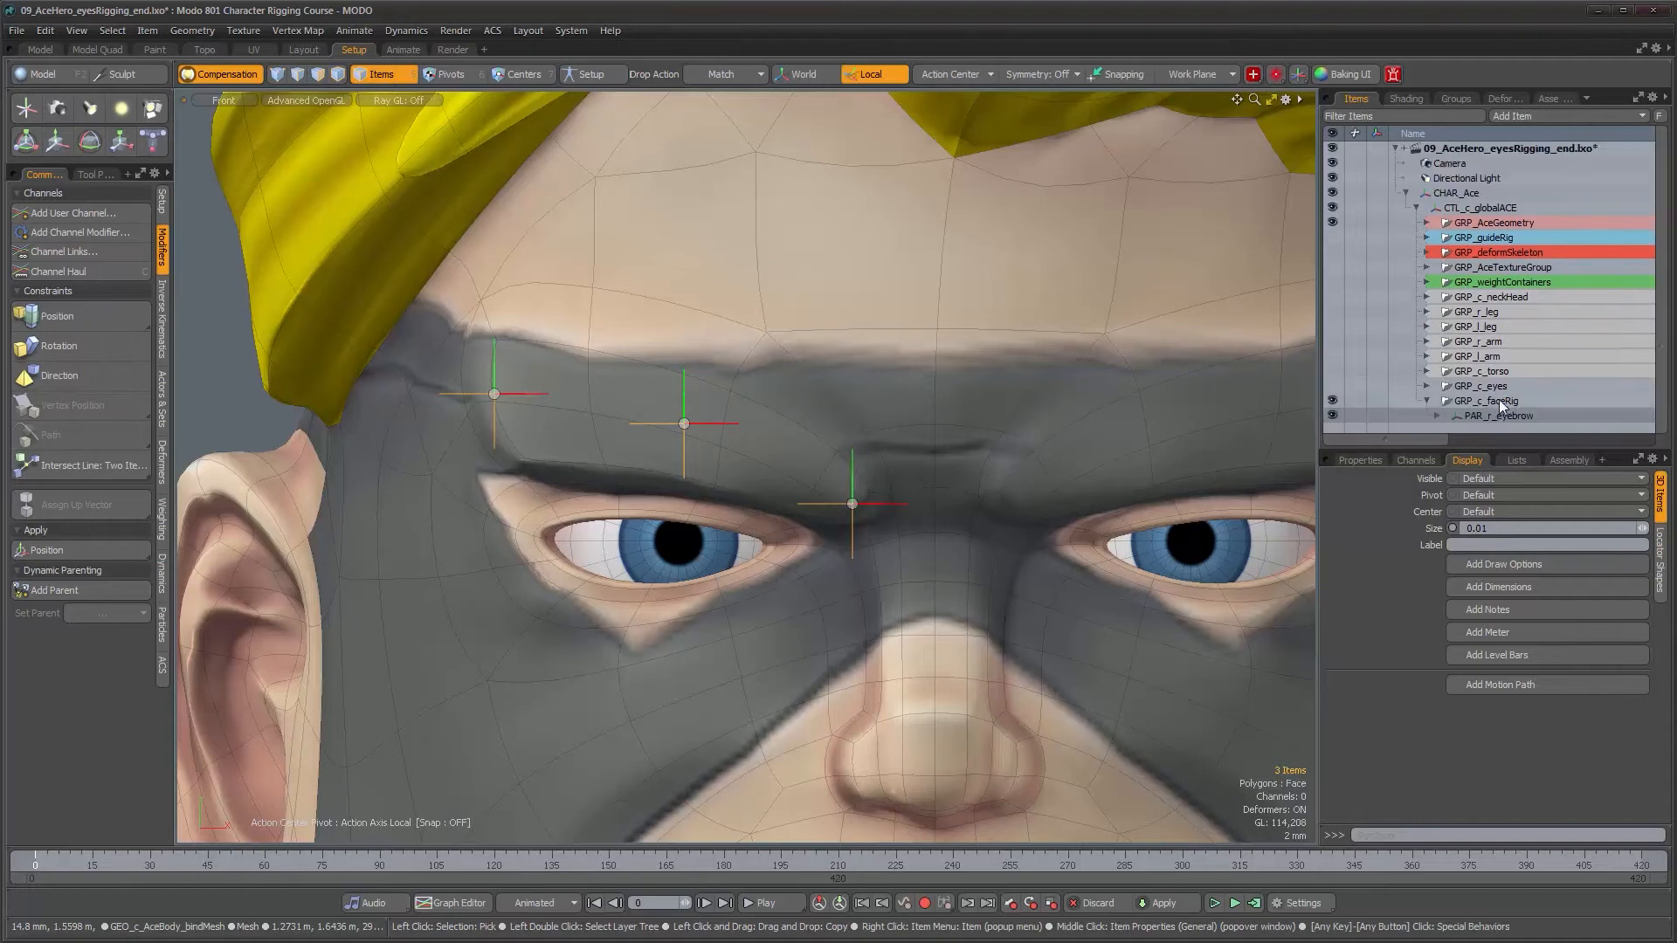
pyautogui.click(1436, 416)
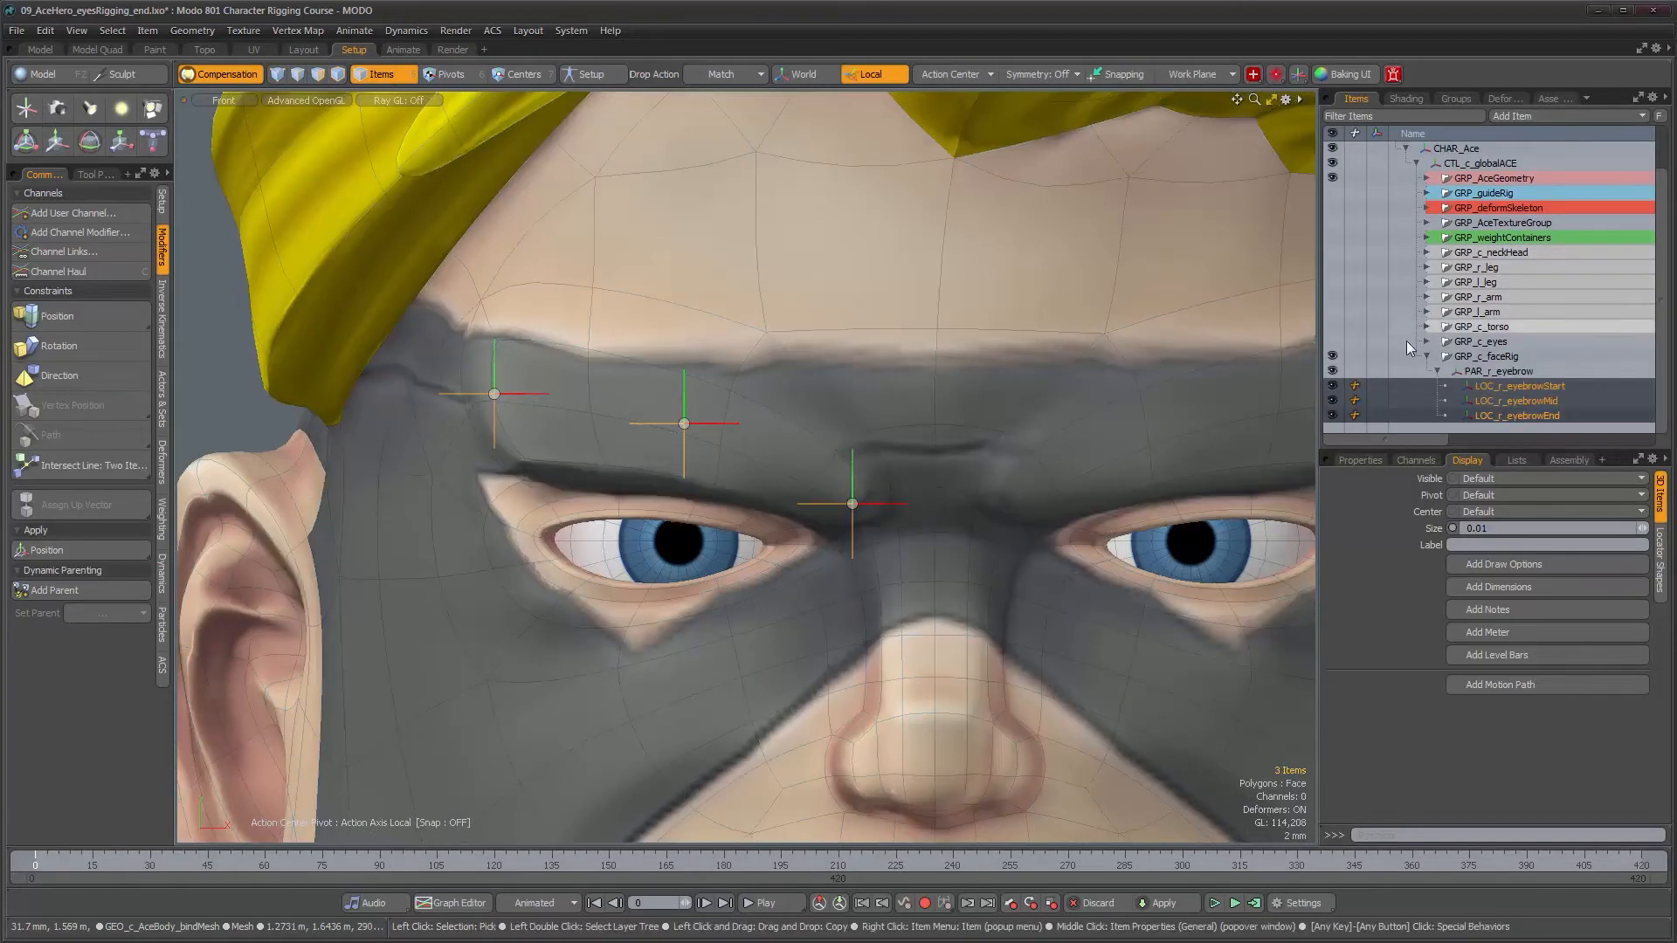
# Step: Give PAR_r_eyebrow a custom, non-solid box shape with the Replace style and a size of 3.9 mm on all axes
pyautogui.click(1500, 371)
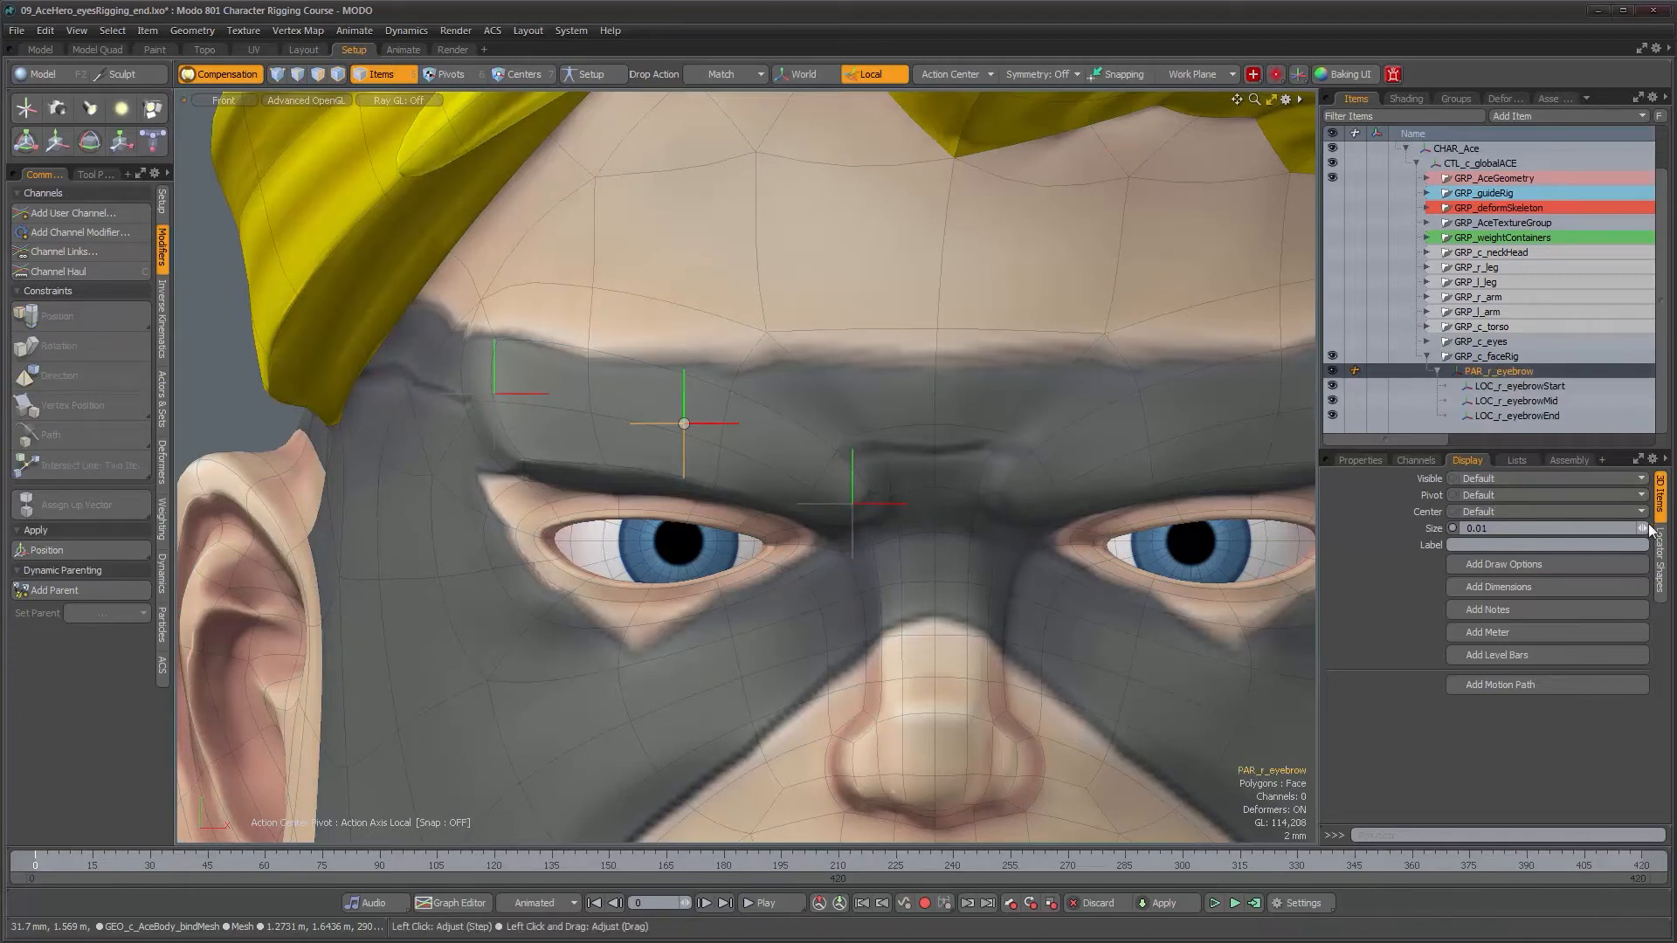
pyautogui.click(1658, 555)
pyautogui.click(1547, 494)
pyautogui.click(1547, 504)
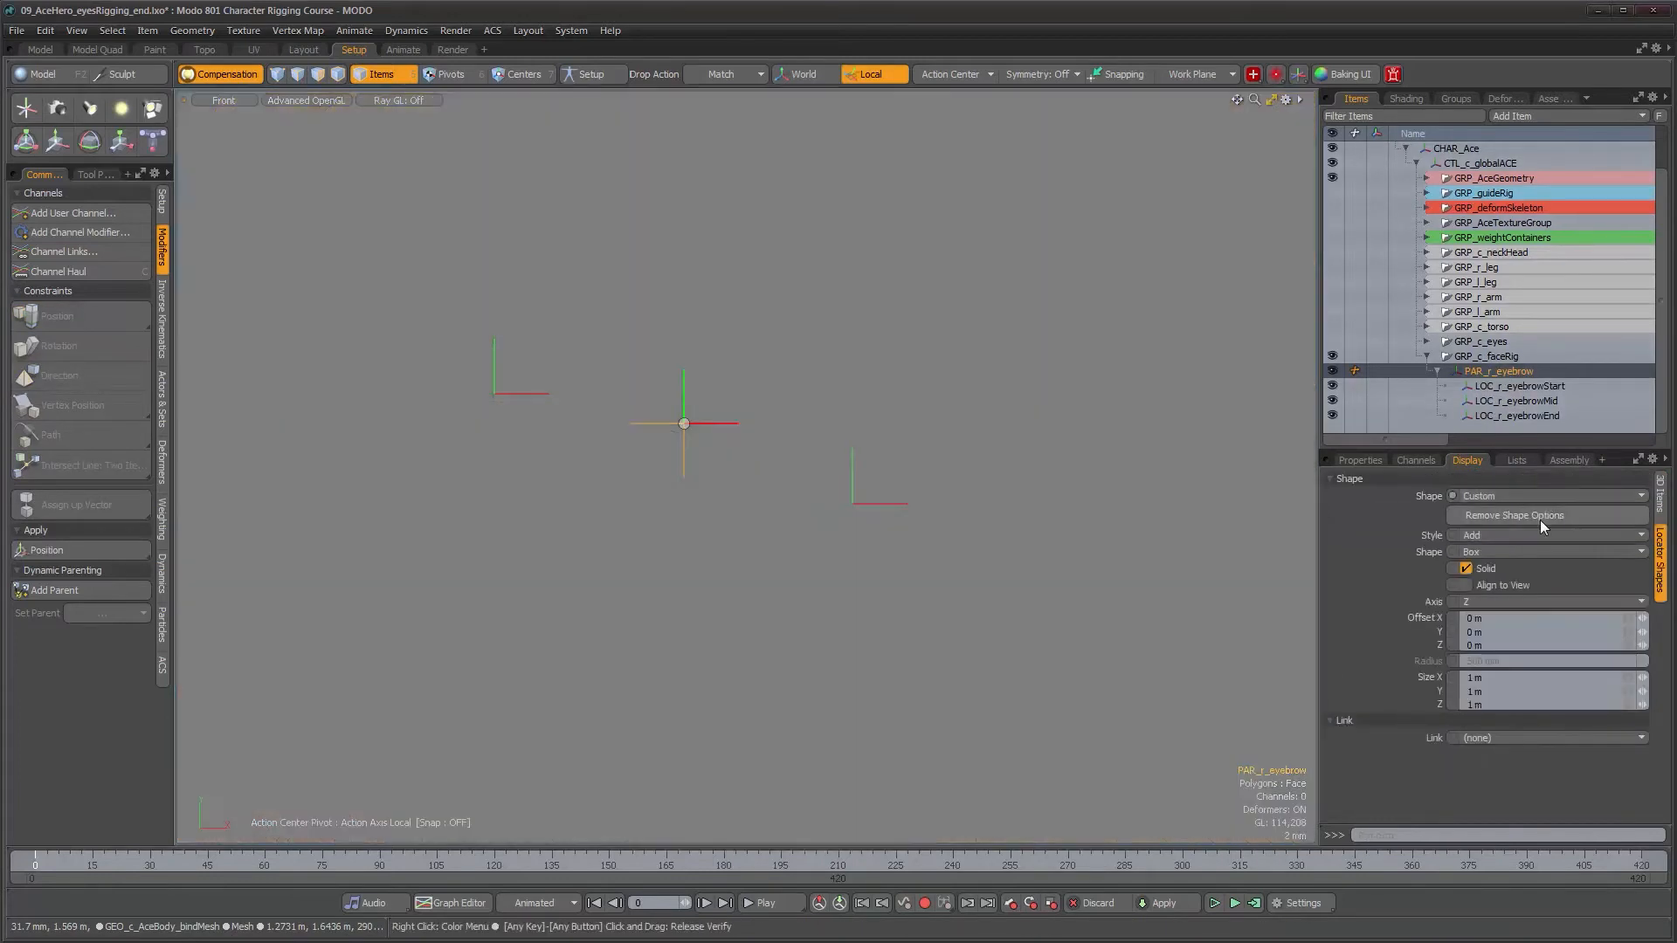
pyautogui.click(1538, 535)
pyautogui.click(1538, 551)
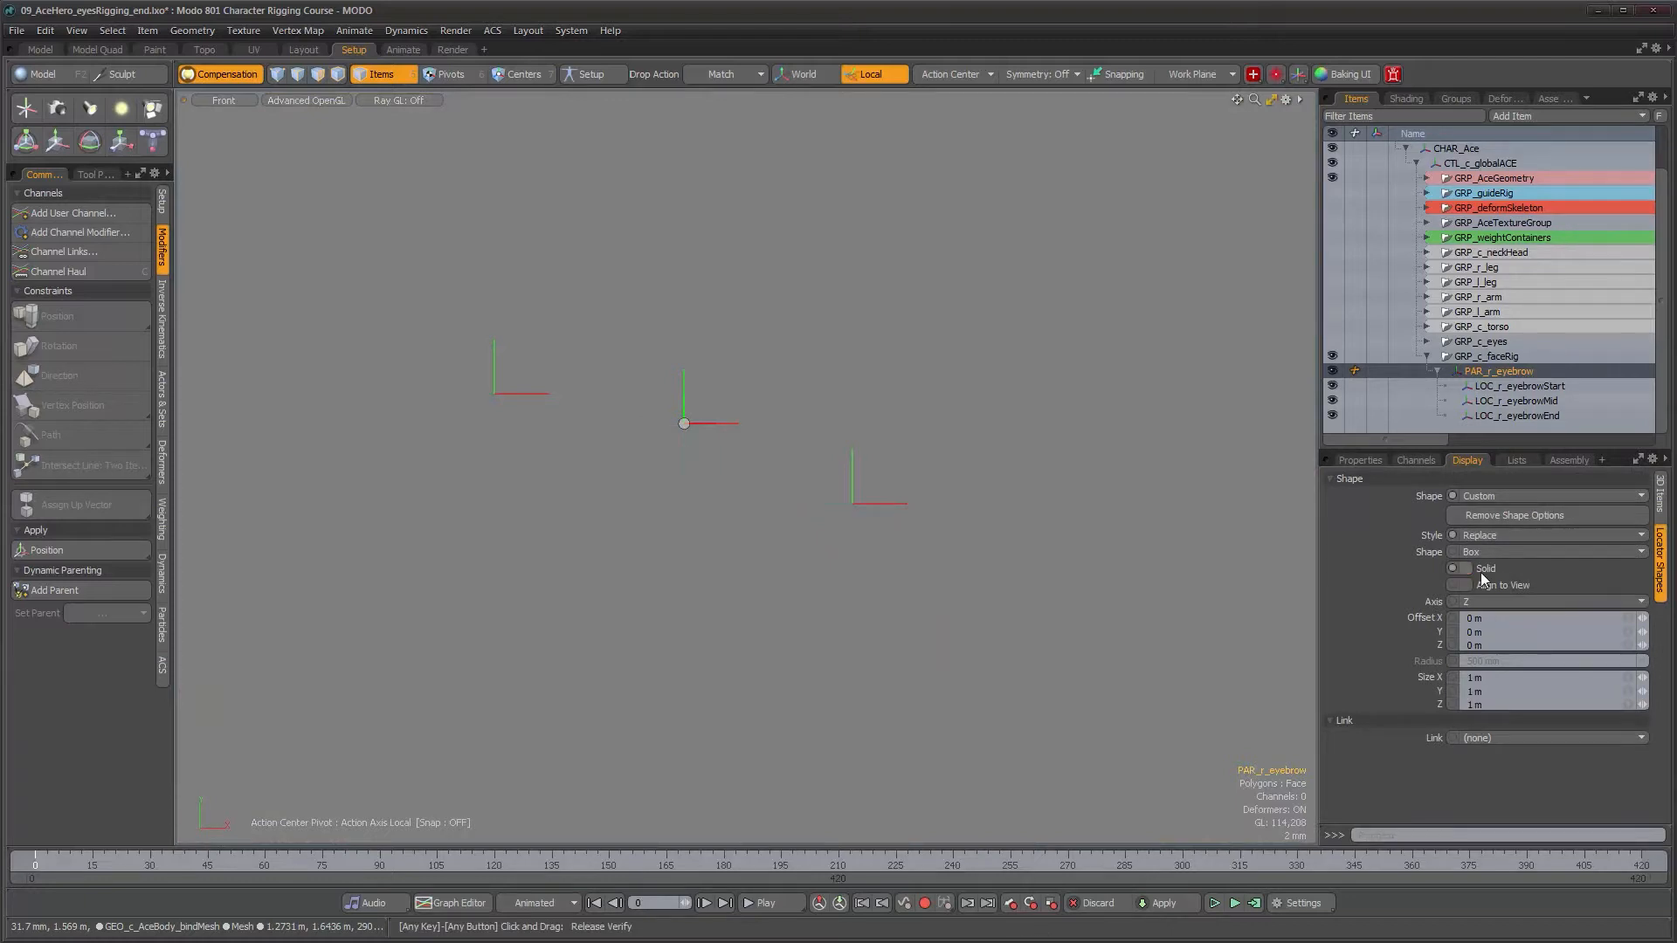
pyautogui.click(1480, 571)
pyautogui.moveTo(1627, 677); pyautogui.dragTo(1615, 677)
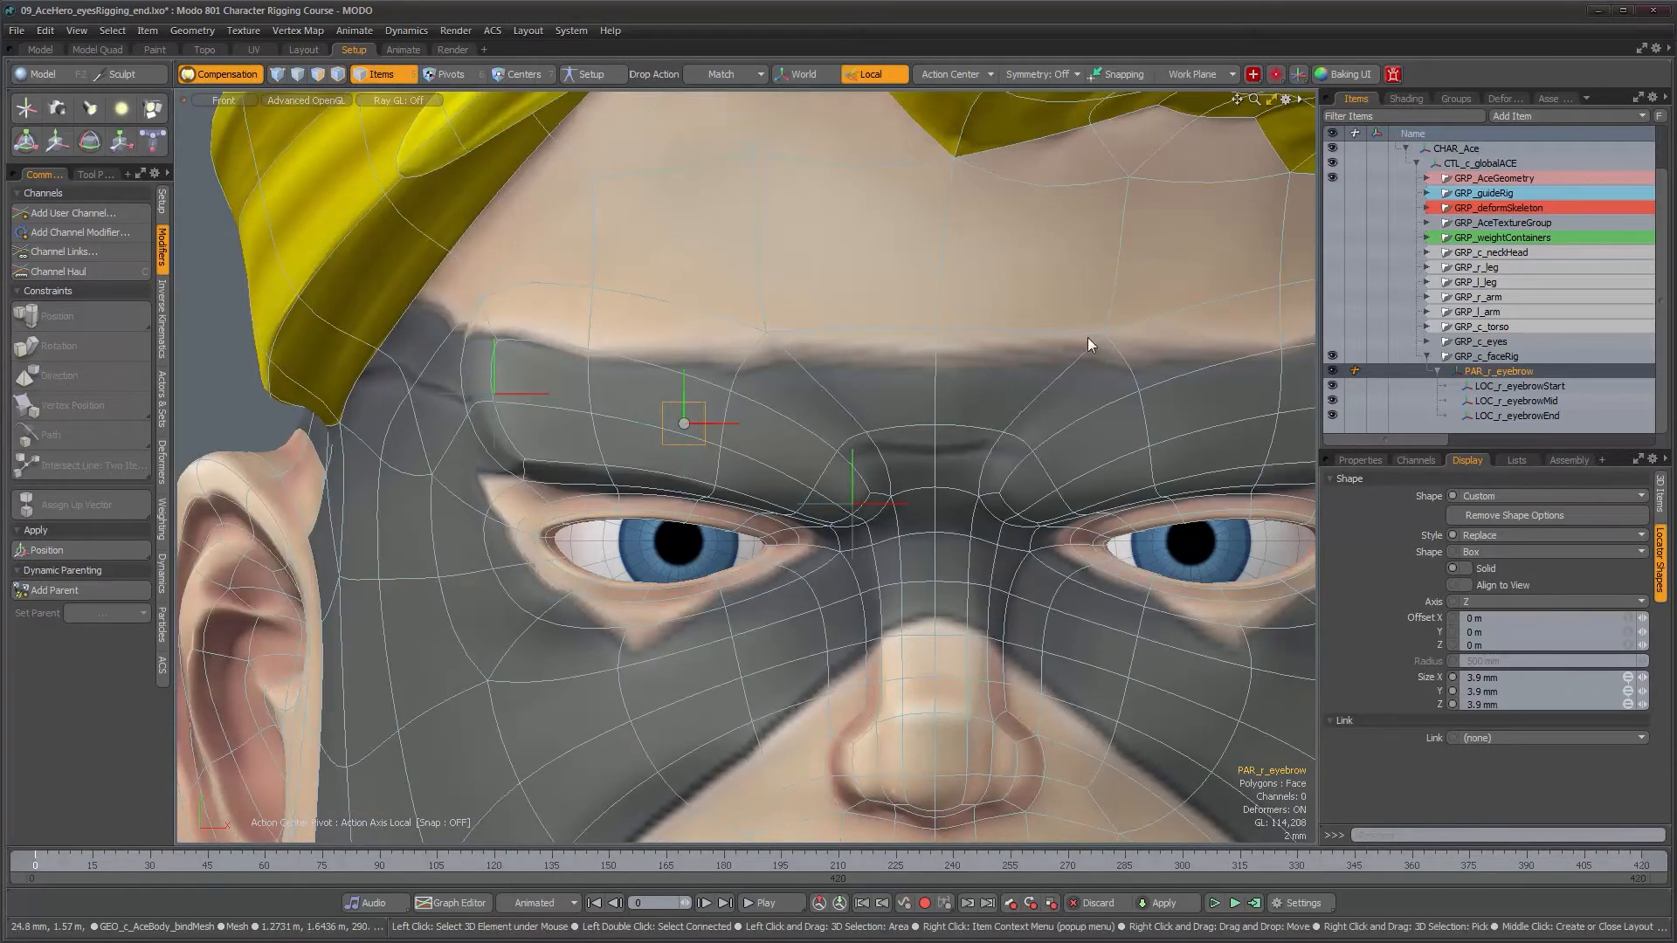
# Step: Switch the viewport to Perspective and move PAR_r_eyebrow in depth to the surface of the character's right brow
pyautogui.hotkey('ctrl', 'space')
pyautogui.click(1047, 344)
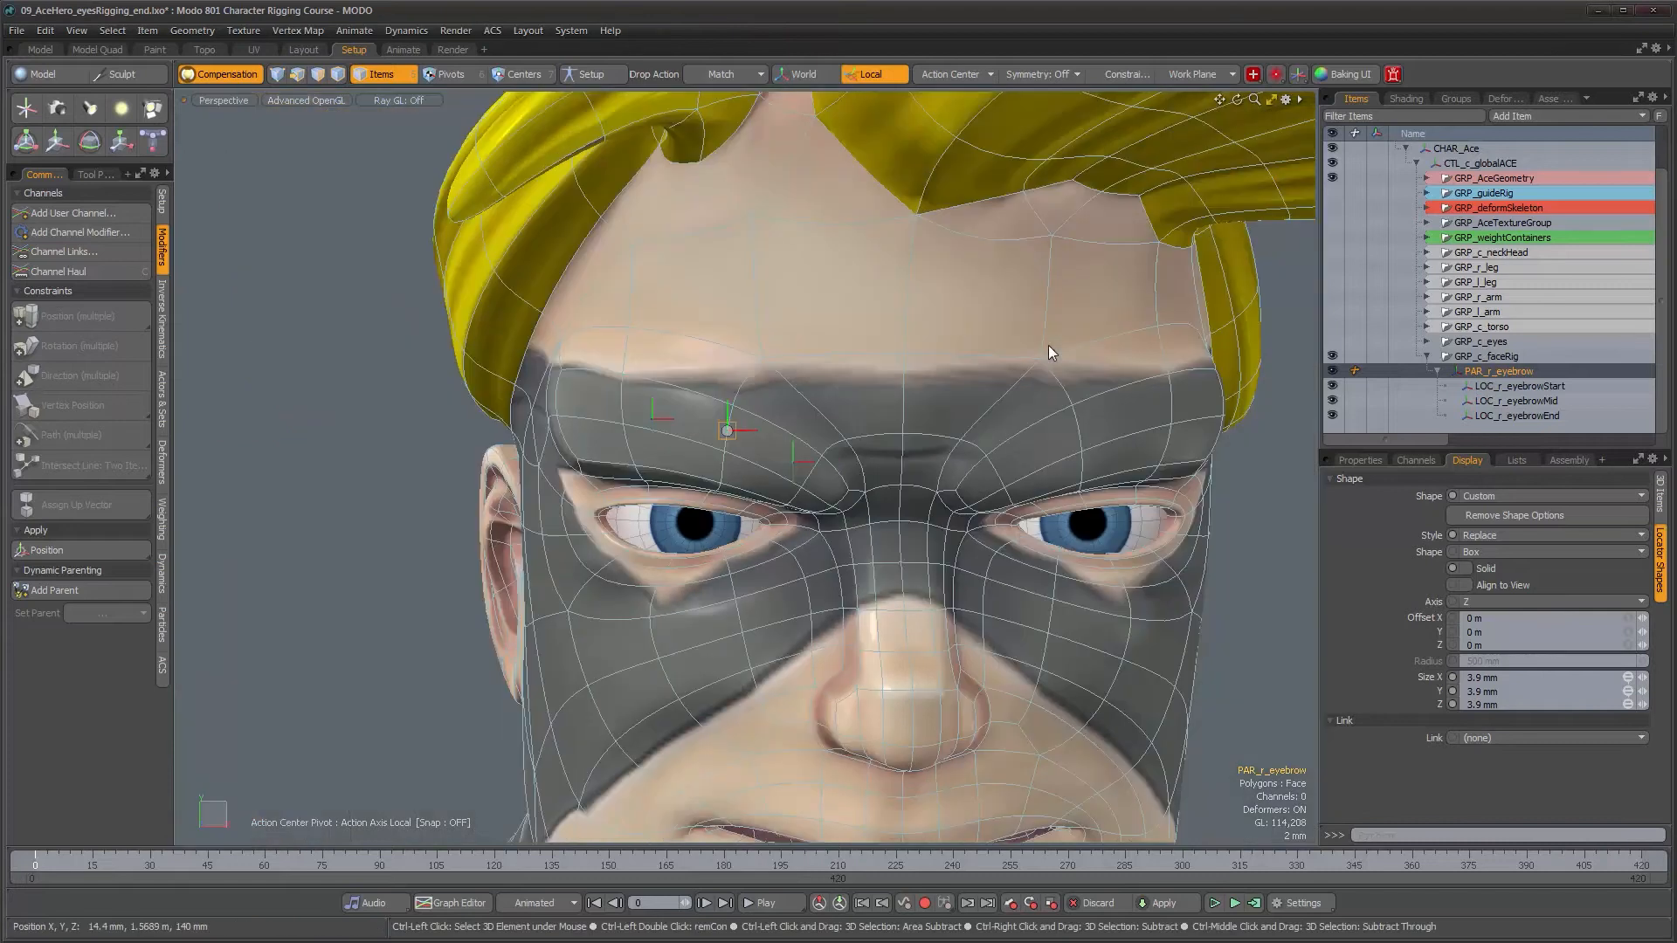
pyautogui.keyDown('alt'); pyautogui.moveTo(1048, 344); pyautogui.dragTo(846, 428); pyautogui.keyUp('alt')
pyautogui.press('w')
pyautogui.hotkey('shift', 'a')
pyautogui.keyDown('alt'); pyautogui.moveTo(782, 477); pyautogui.dragTo(860, 566); pyautogui.keyUp('alt')
pyautogui.scroll(-8, 788, 509)
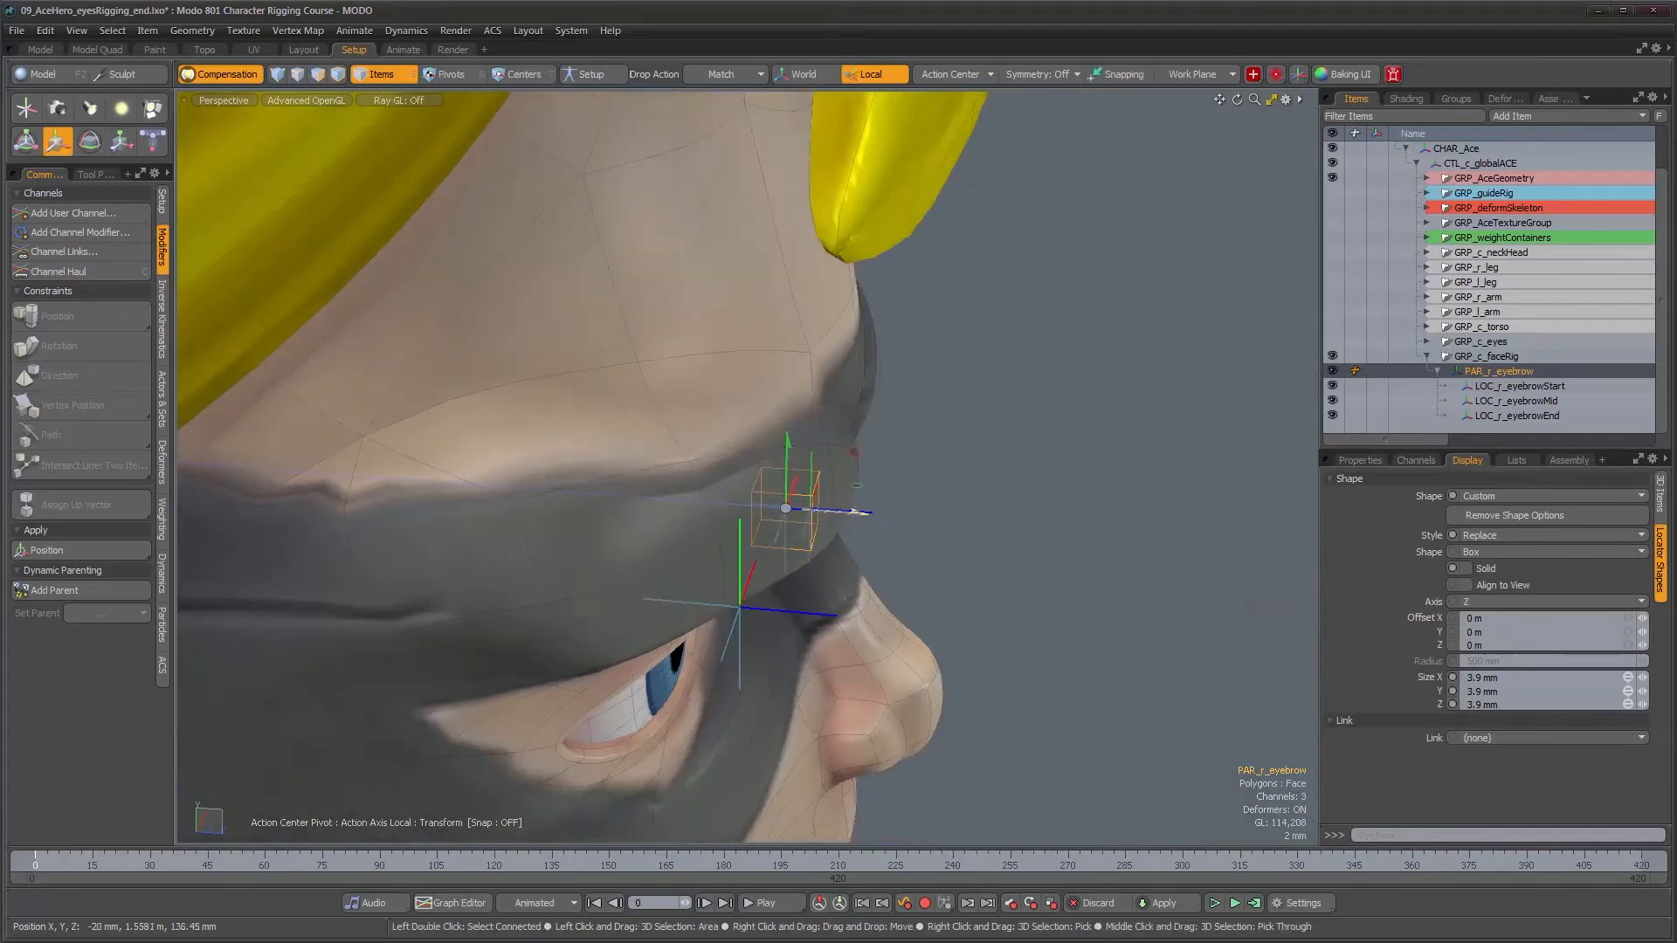
pyautogui.moveTo(908, 515); pyautogui.dragTo(864, 513)
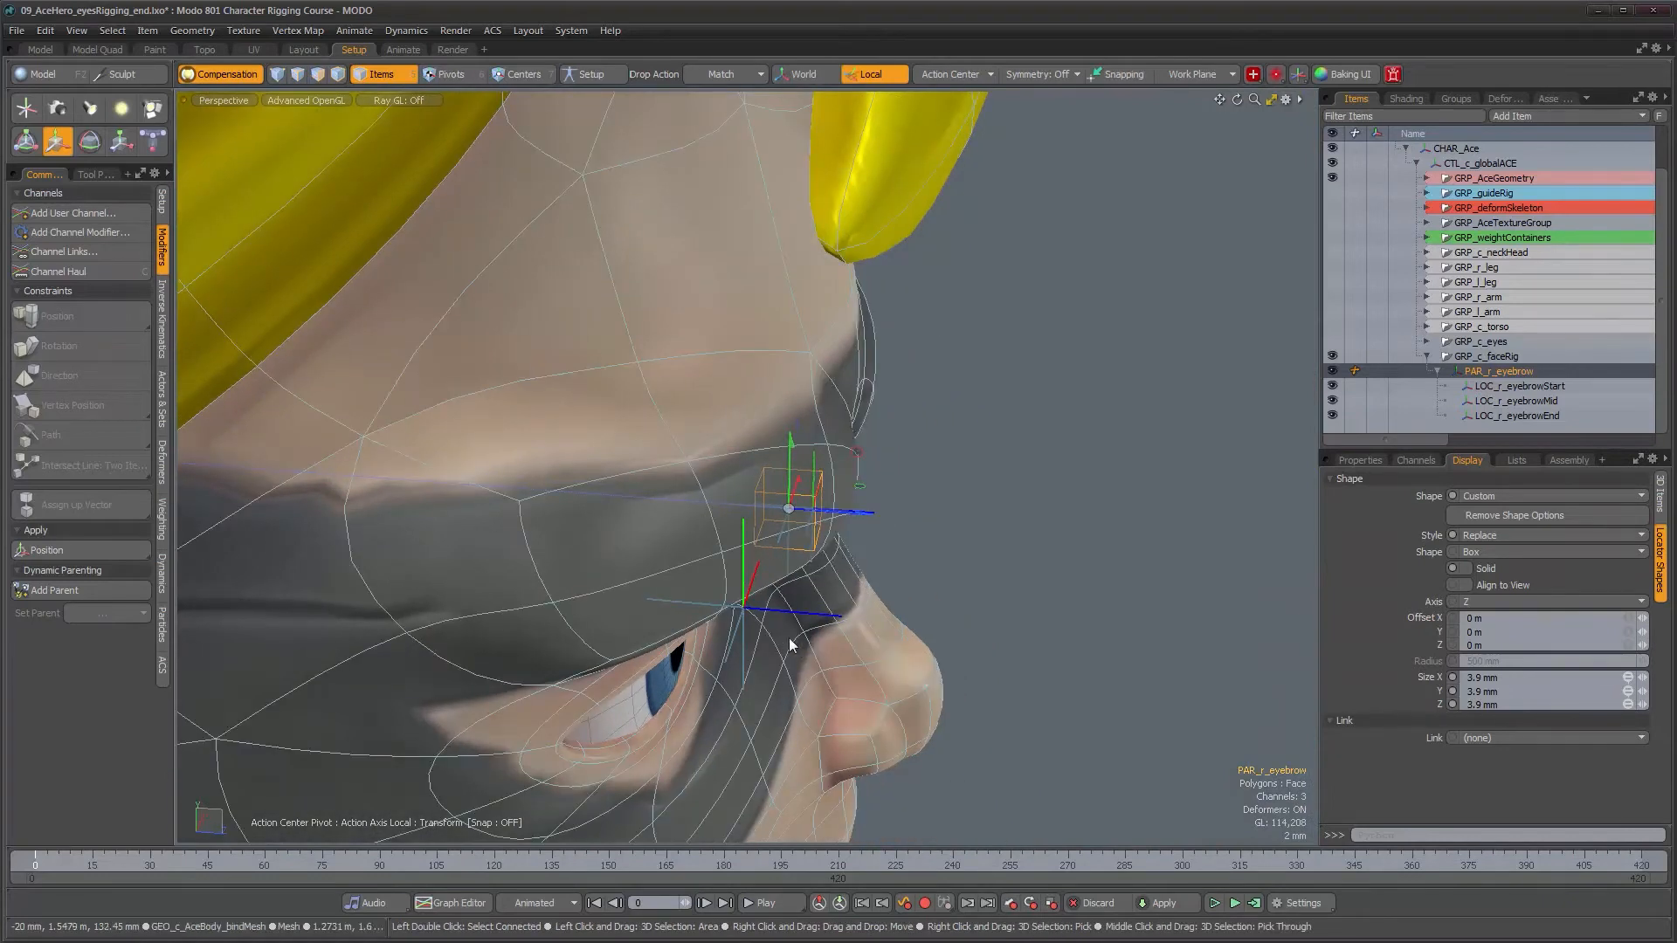
# Step: Adjust the positions of LOC_r_eyebrowEnd and LOC_r_eyebrowStart so they follow the brow surface at its outer and inner ends
pyautogui.click(789, 610)
pyautogui.keyDown('alt'); pyautogui.moveTo(796, 624); pyautogui.dragTo(476, 534); pyautogui.keyUp('alt')
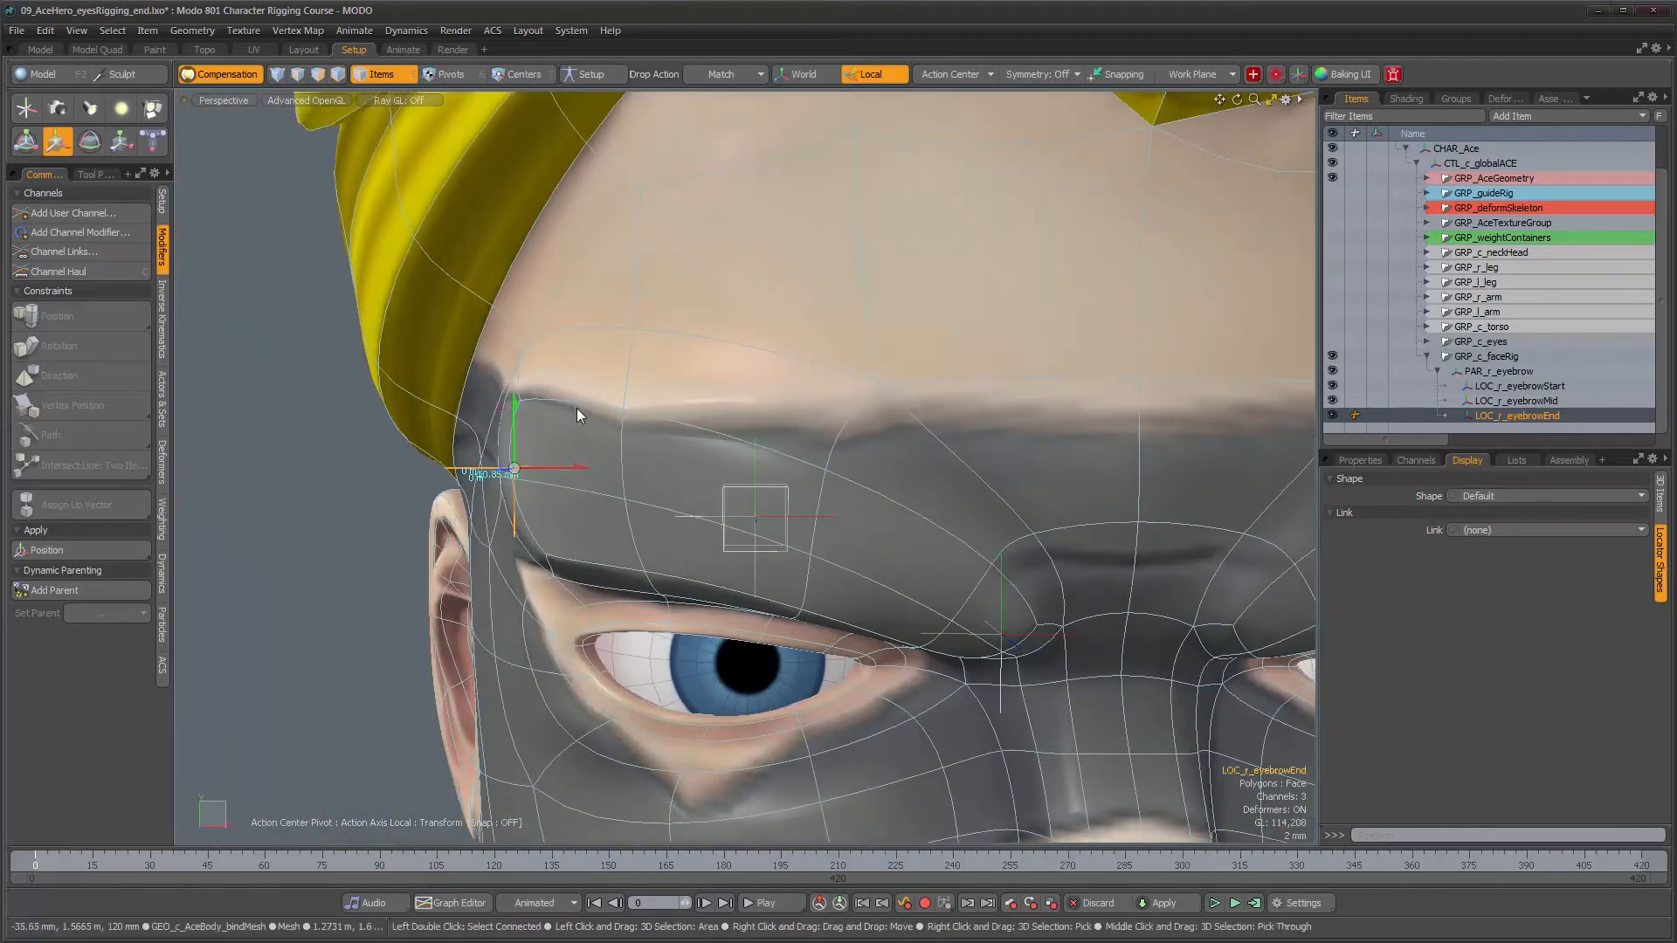
pyautogui.keyDown('alt'); pyautogui.moveTo(664, 611); pyautogui.dragTo(1039, 511); pyautogui.keyUp('alt')
pyautogui.click(896, 684)
pyautogui.keyDown('alt'); pyautogui.moveTo(1039, 647); pyautogui.dragTo(810, 709); pyautogui.keyUp('alt')
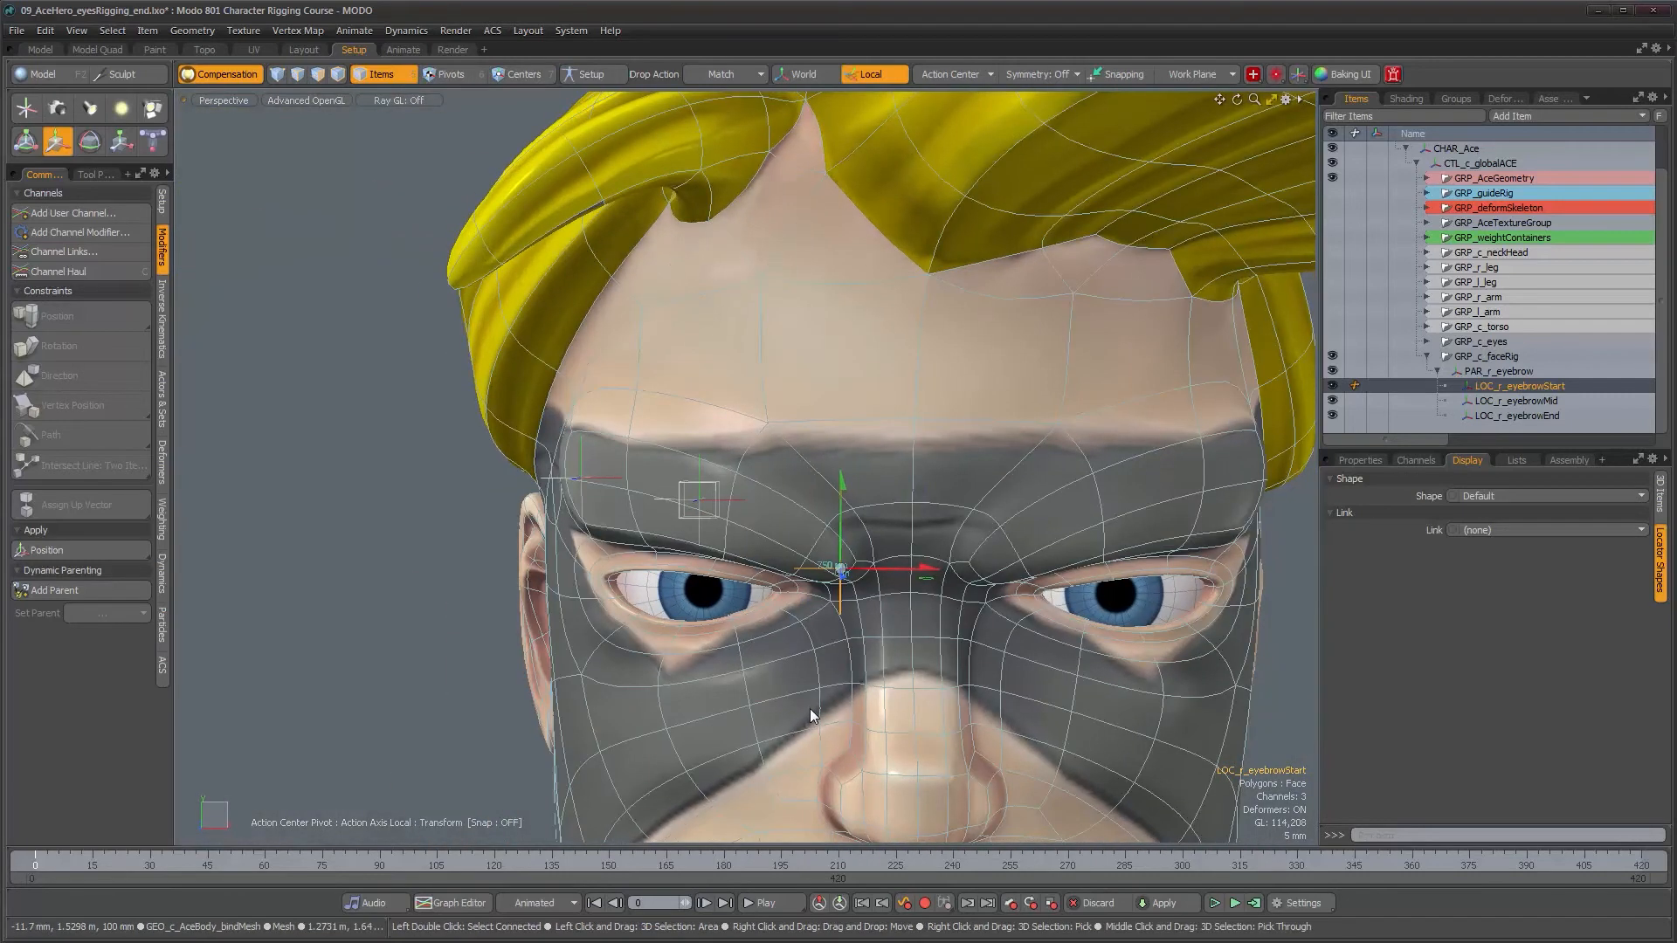
pyautogui.keyDown('alt'); pyautogui.moveTo(810, 709); pyautogui.dragTo(1018, 582); pyautogui.keyUp('alt')
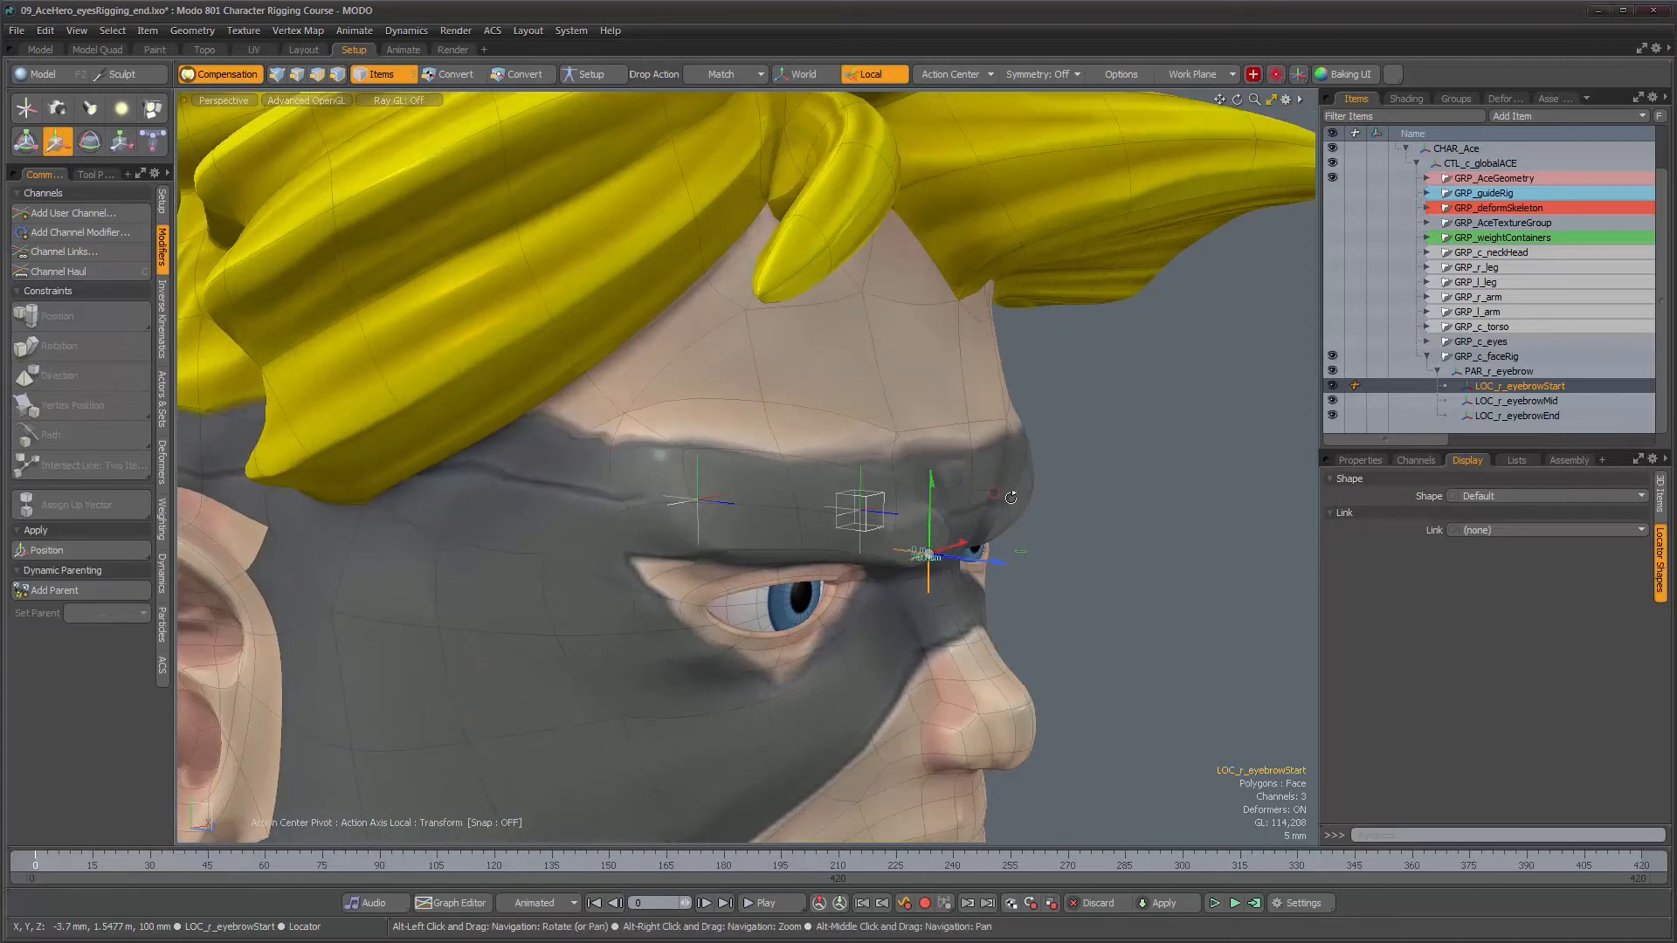
# Step: Duplicate LOC_r_eyebrowStart, LOC_r_eyebrowMid and LOC_r_eyebrowEnd and move the copies out of PAR_r_eyebrow, directly under GRP_c_faceRig
pyautogui.keyDown('shift'); pyautogui.click(1511, 416); pyautogui.keyUp('shift')
pyautogui.keyDown('alt'); pyautogui.moveTo(888, 559); pyautogui.dragTo(969, 565); pyautogui.keyUp('alt')
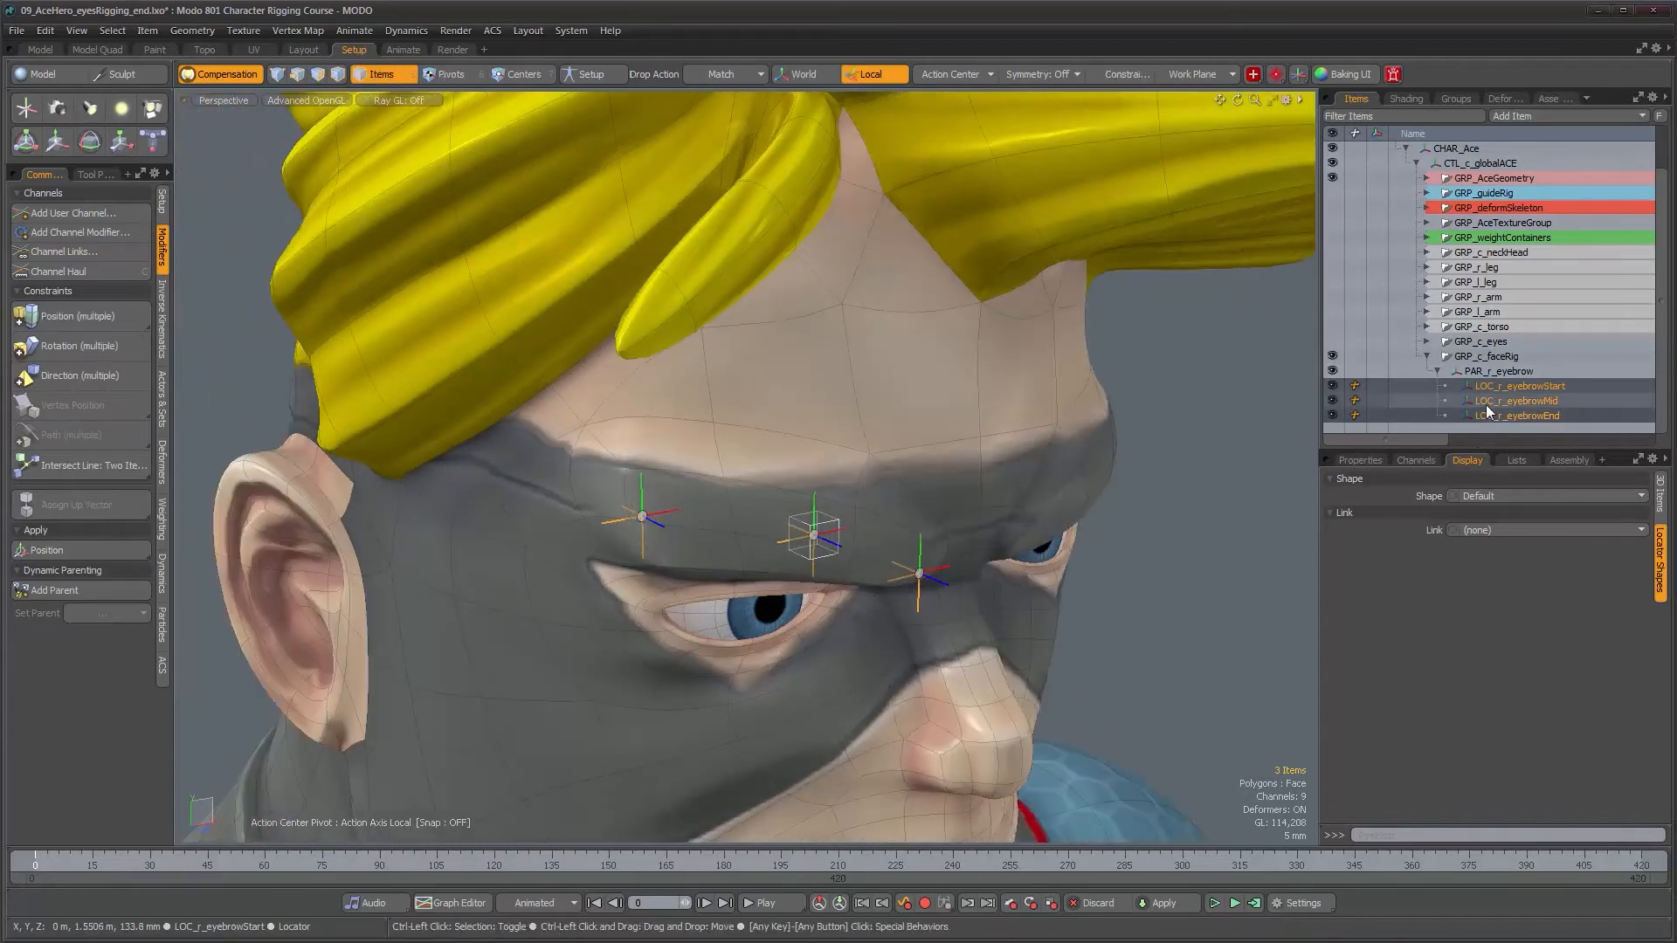
pyautogui.hotkey('ctrl', 'd')
pyautogui.moveTo(1502, 413); pyautogui.dragTo(1481, 336)
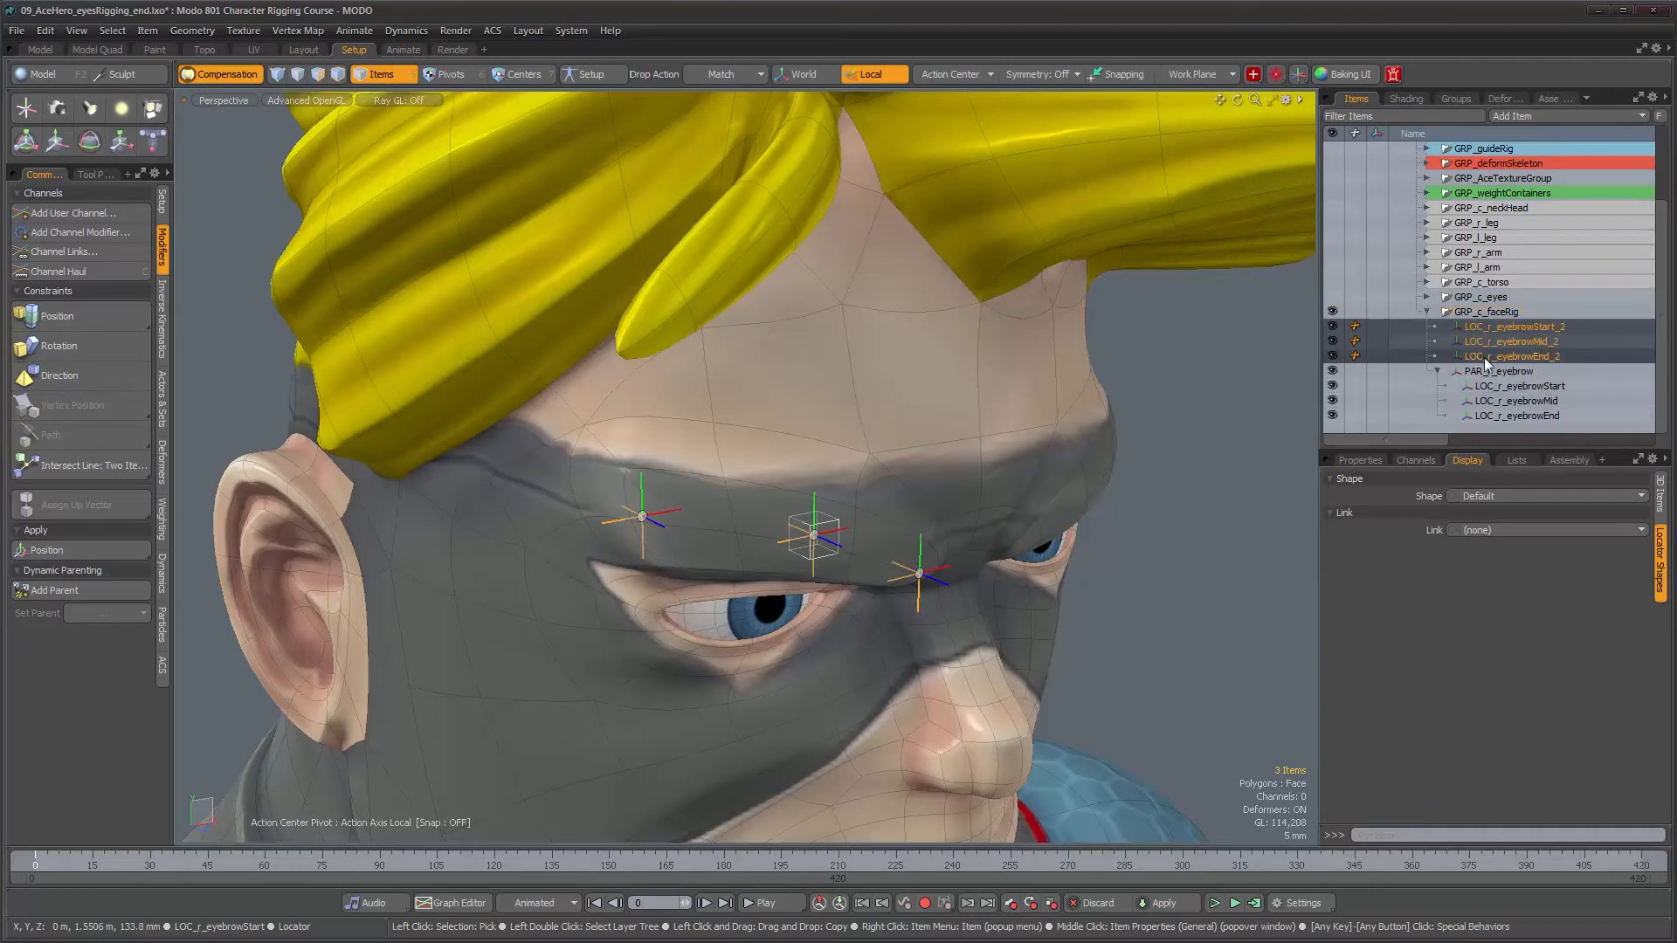
# Step: Give the three duplicated eyebrow locators a custom, non-solid circle shape with the Replace style and a 5 mm radius
pyautogui.keyDown('alt'); pyautogui.moveTo(1036, 550); pyautogui.dragTo(876, 545); pyautogui.keyUp('alt')
pyautogui.keyDown('alt'); pyautogui.moveTo(877, 545); pyautogui.dragTo(966, 542, button='right'); pyautogui.keyUp('alt')
pyautogui.keyDown('alt'); pyautogui.moveTo(966, 541); pyautogui.dragTo(907, 525, button='middle'); pyautogui.keyUp('alt')
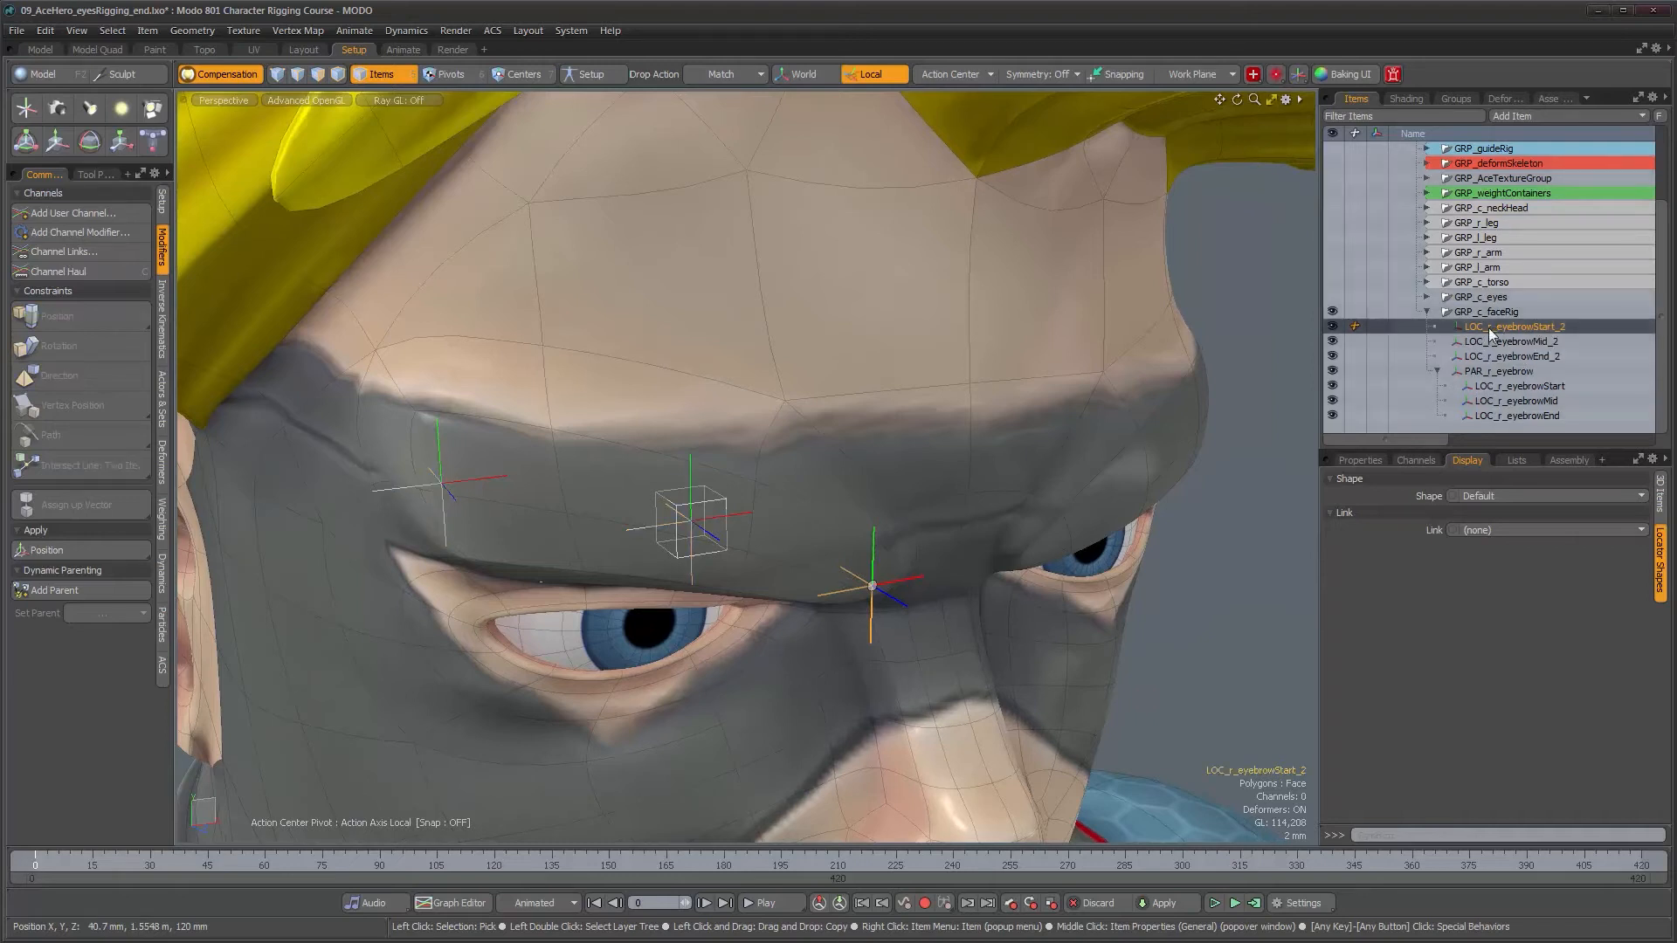
pyautogui.click(1548, 496)
pyautogui.click(1549, 507)
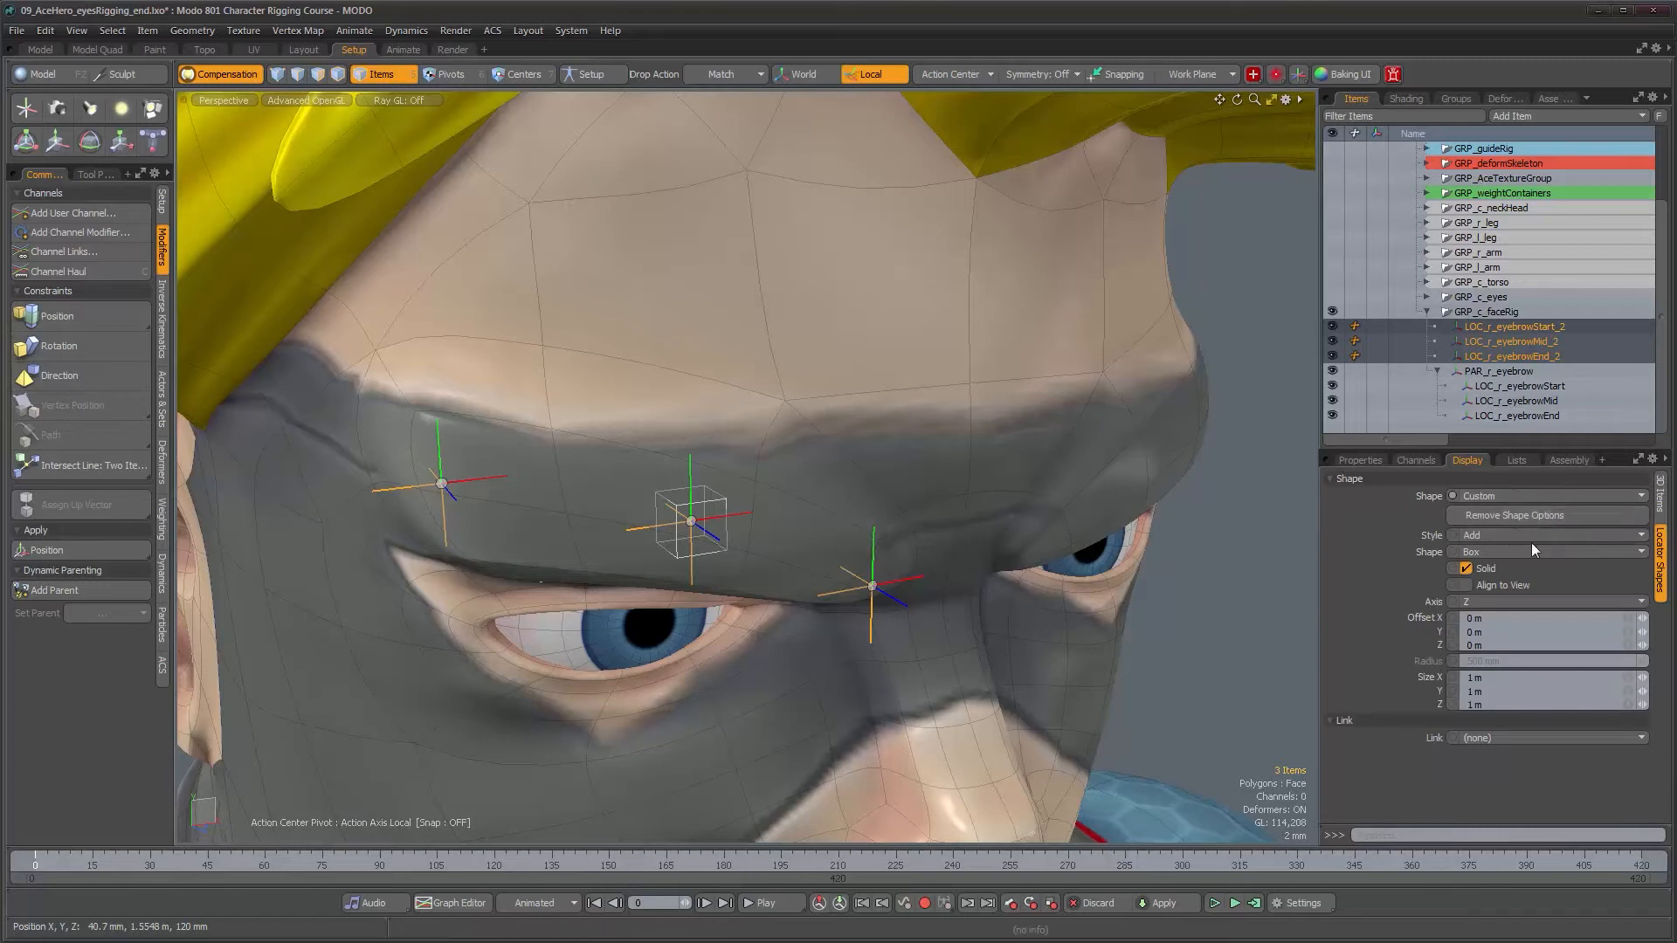
pyautogui.click(1533, 536)
pyautogui.click(1534, 550)
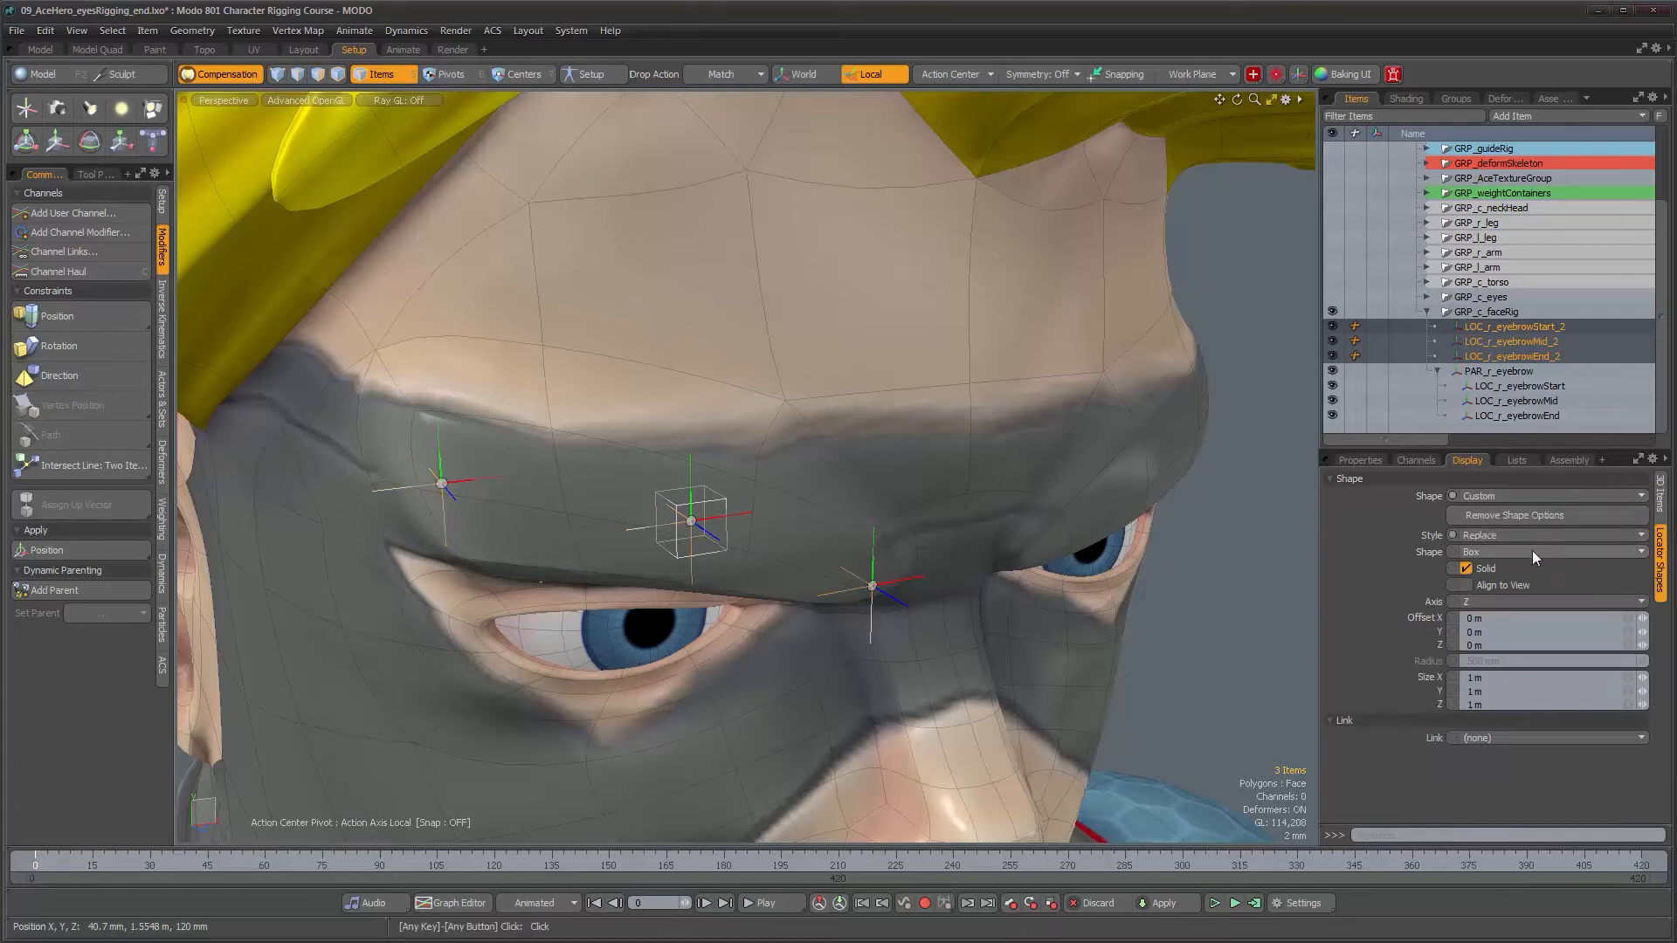
pyautogui.click(1530, 553)
pyautogui.click(1531, 641)
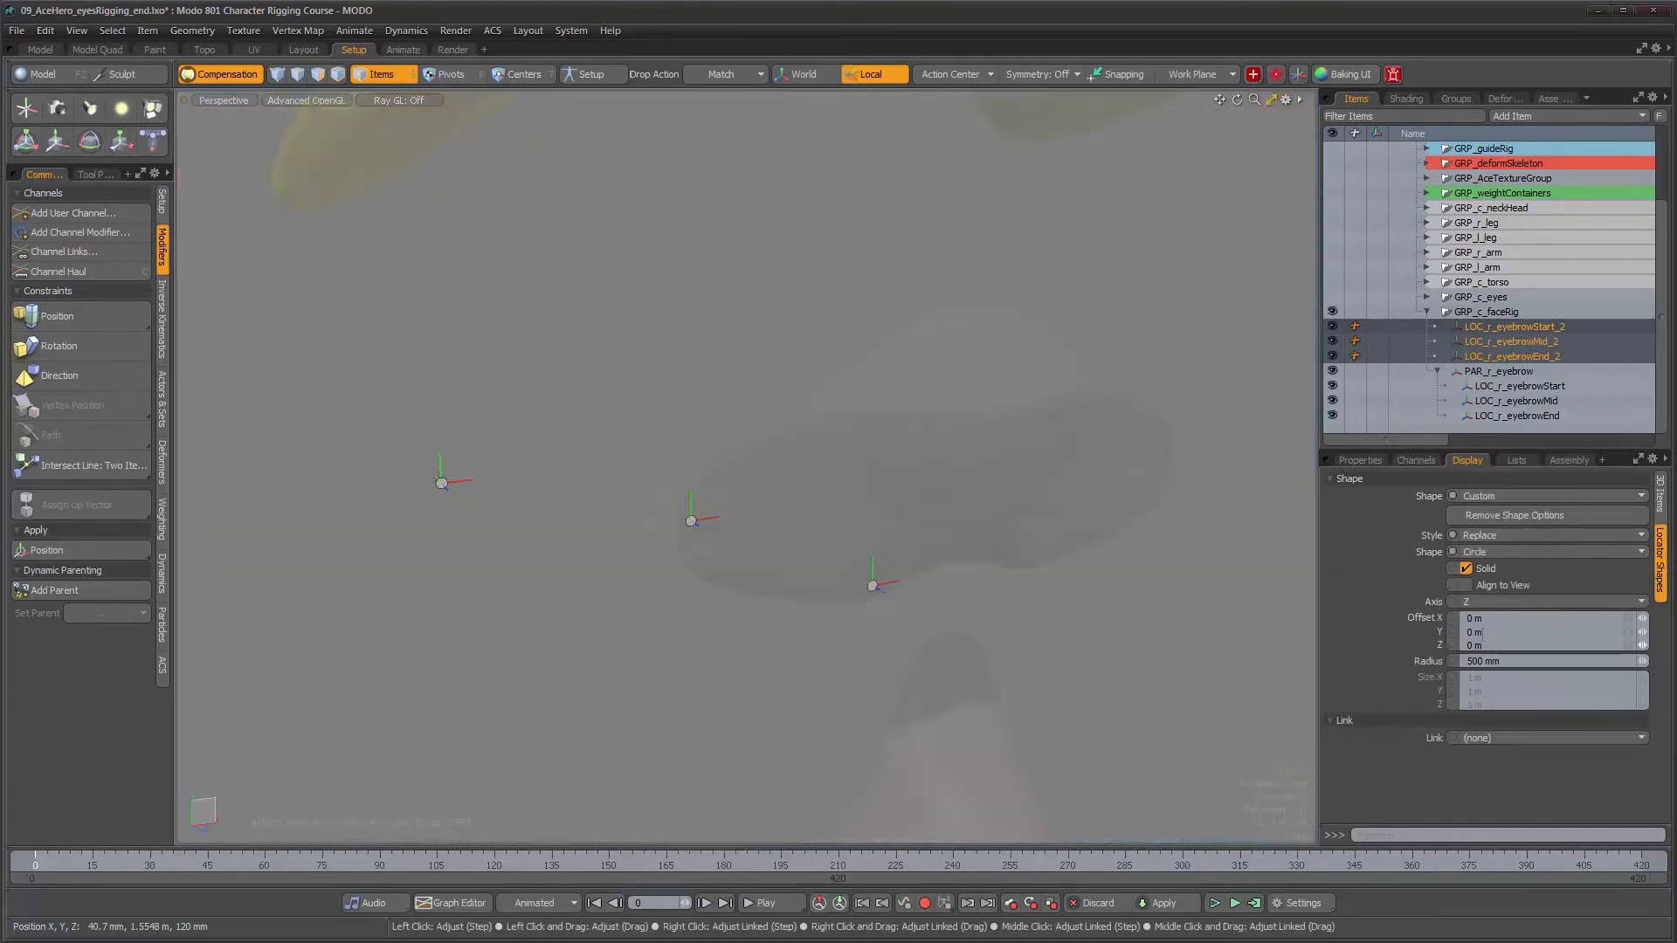
pyautogui.click(1469, 572)
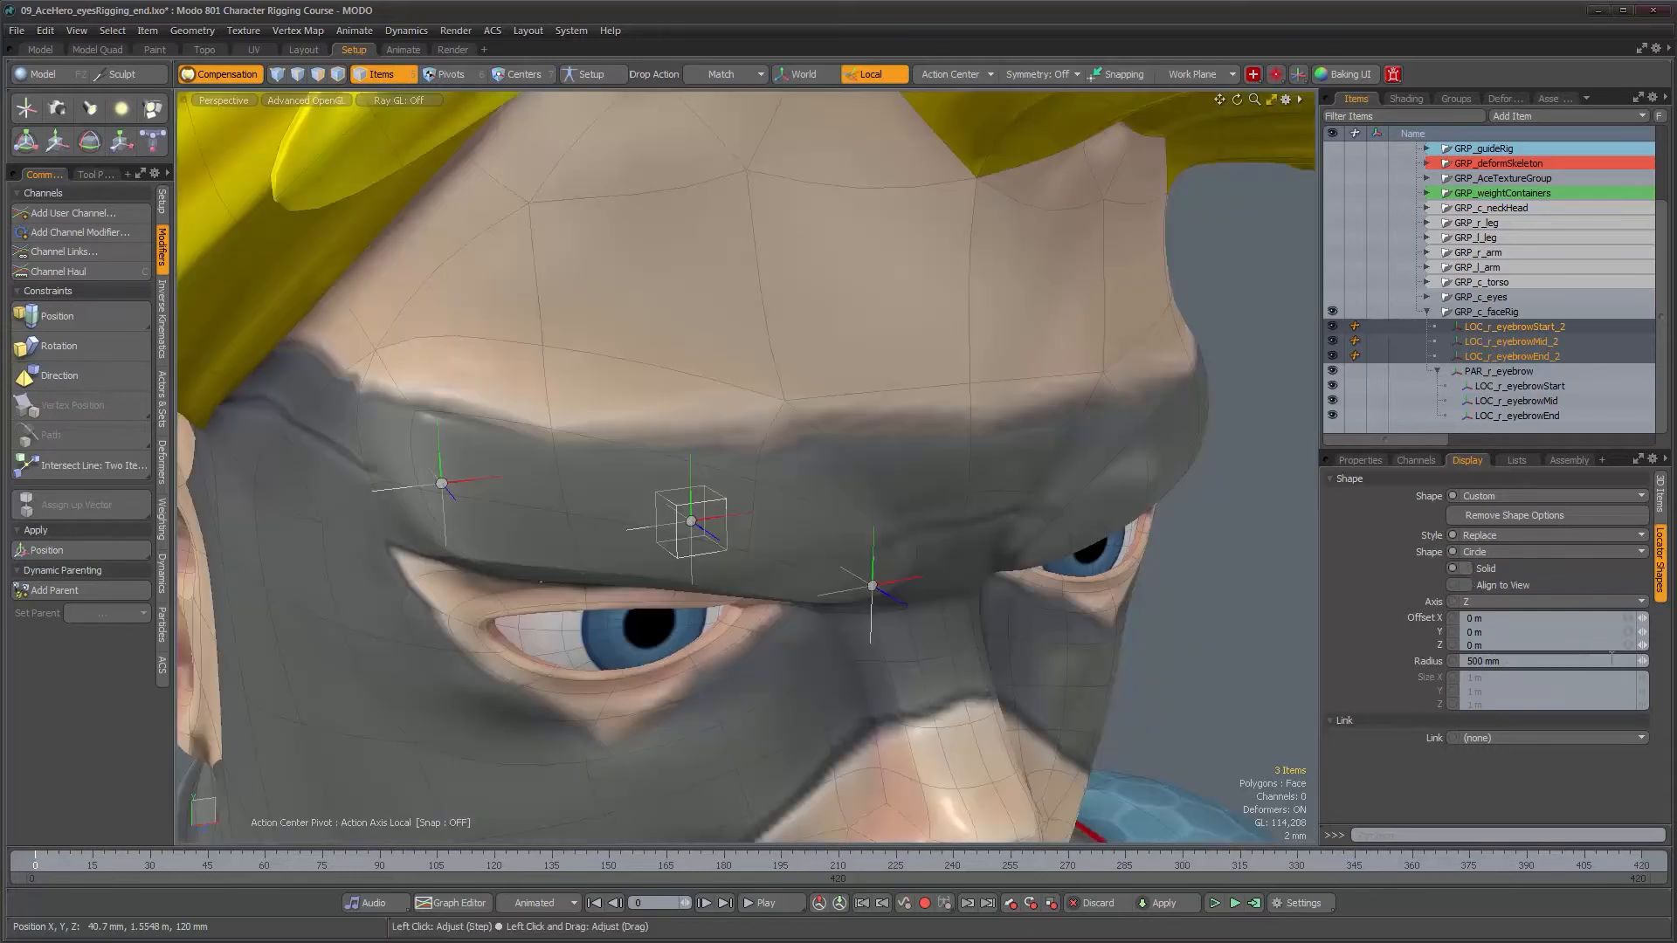
pyautogui.moveTo(1641, 661)
pyautogui.mouseDown()
pyautogui.moveTo(1567, 661)
pyautogui.moveTo(1667, 661)
pyautogui.moveTo(1645, 661)
pyautogui.mouseUp()
# Step: Offset the three circle shapes 6.9 mm in Z so they sit in front of the brow surface
pyautogui.keyDown('alt'); pyautogui.moveTo(812, 411); pyautogui.dragTo(830, 409); pyautogui.keyUp('alt')
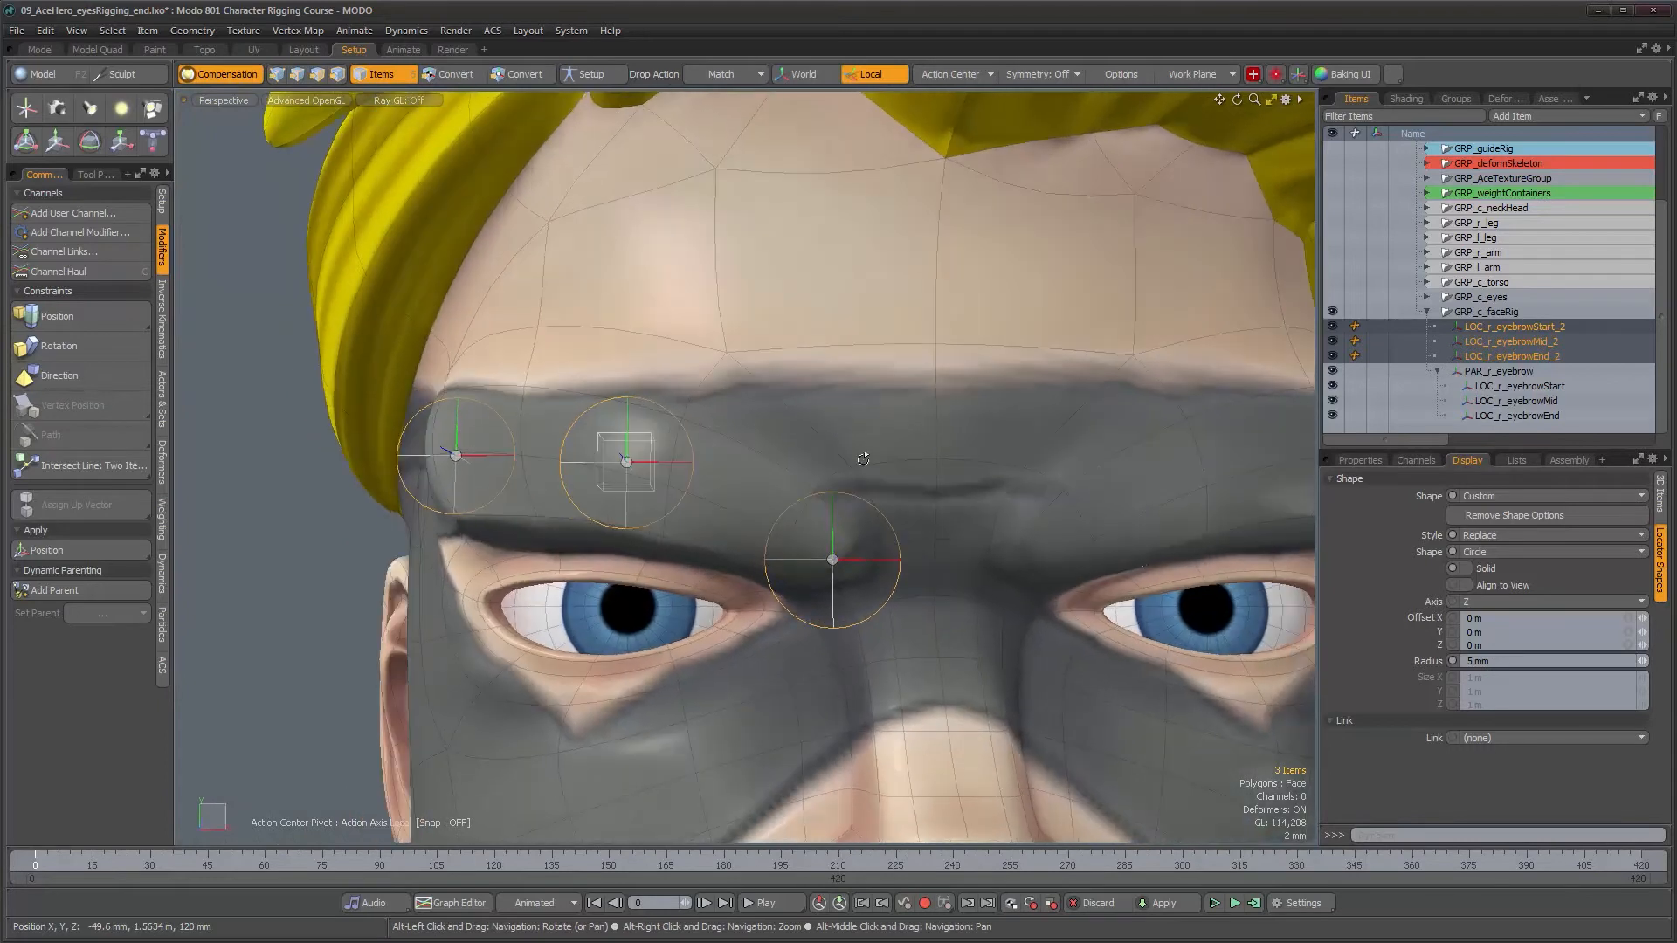
pyautogui.keyDown('alt'); pyautogui.moveTo(833, 417); pyautogui.dragTo(1199, 379); pyautogui.keyUp('alt')
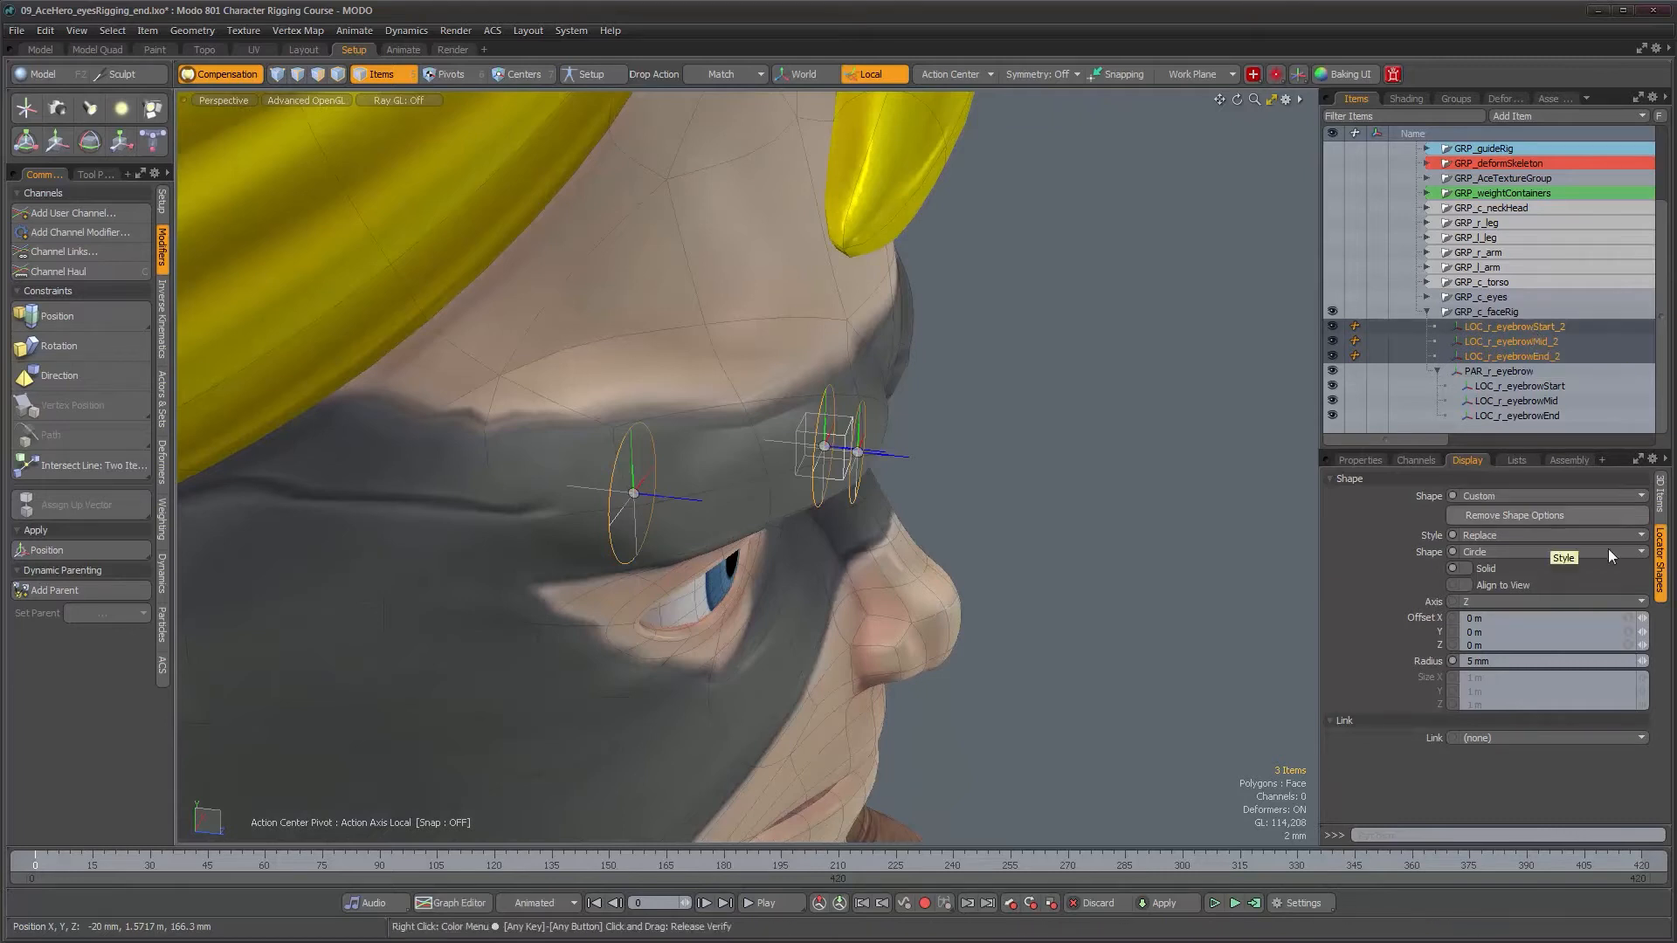
pyautogui.keyDown('alt'); pyautogui.moveTo(888, 438); pyautogui.dragTo(856, 447); pyautogui.keyUp('alt')
pyautogui.keyDown('alt'); pyautogui.moveTo(1182, 610); pyautogui.dragTo(1135, 612); pyautogui.keyUp('alt')
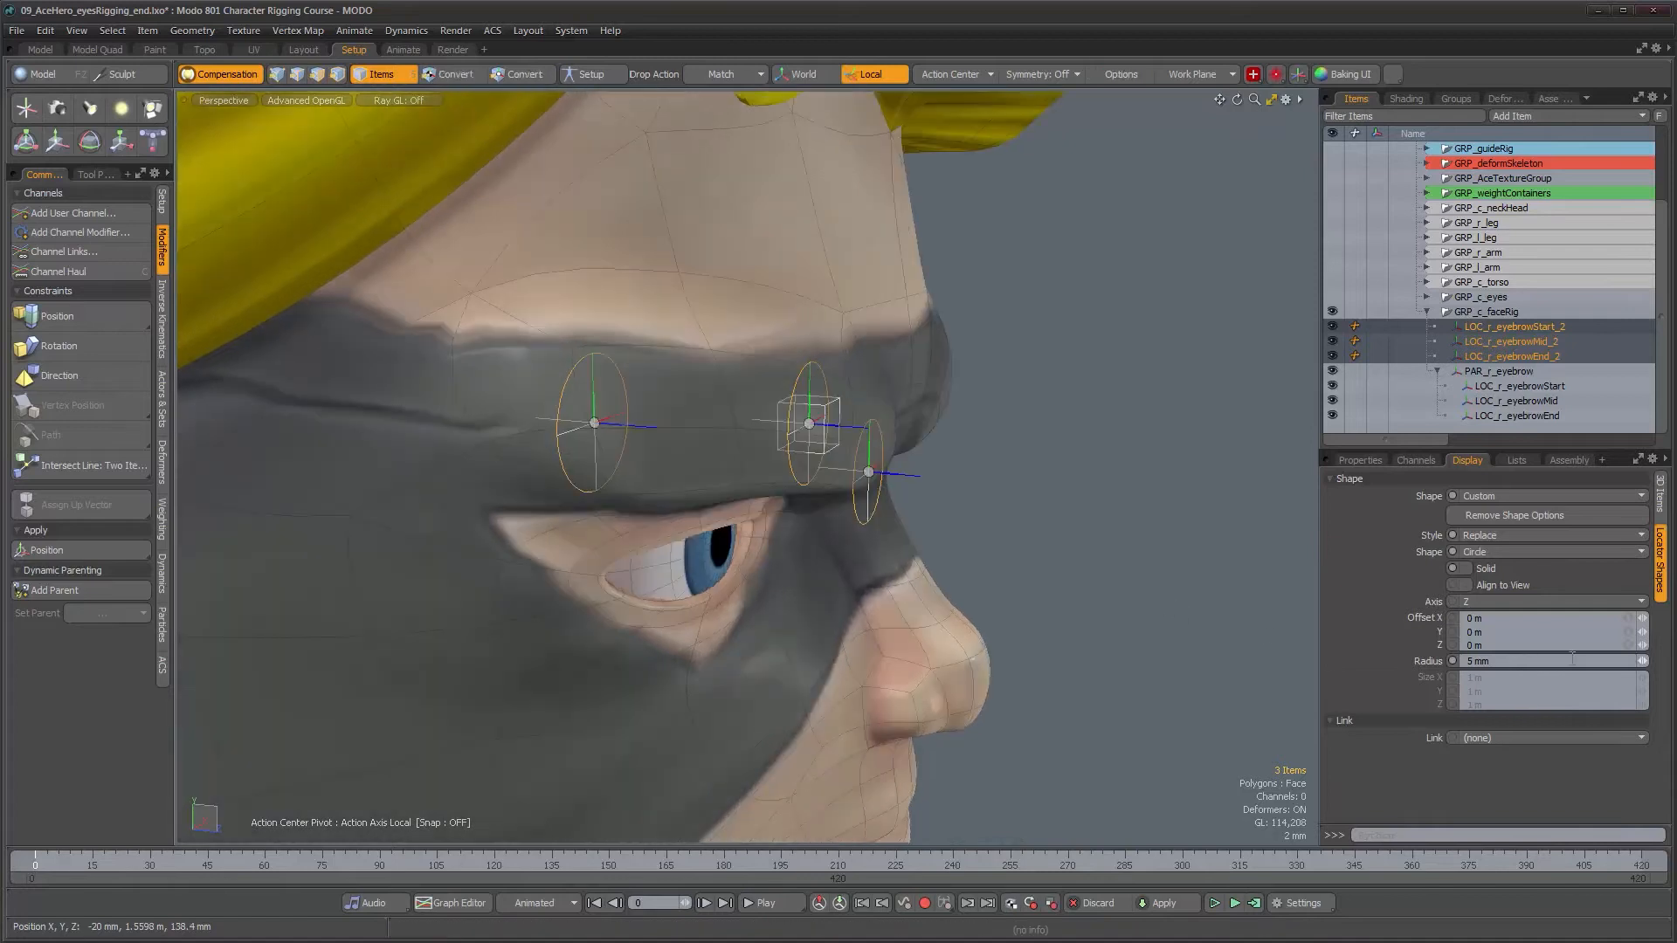
pyautogui.moveTo(1643, 650); pyautogui.dragTo(1657, 649)
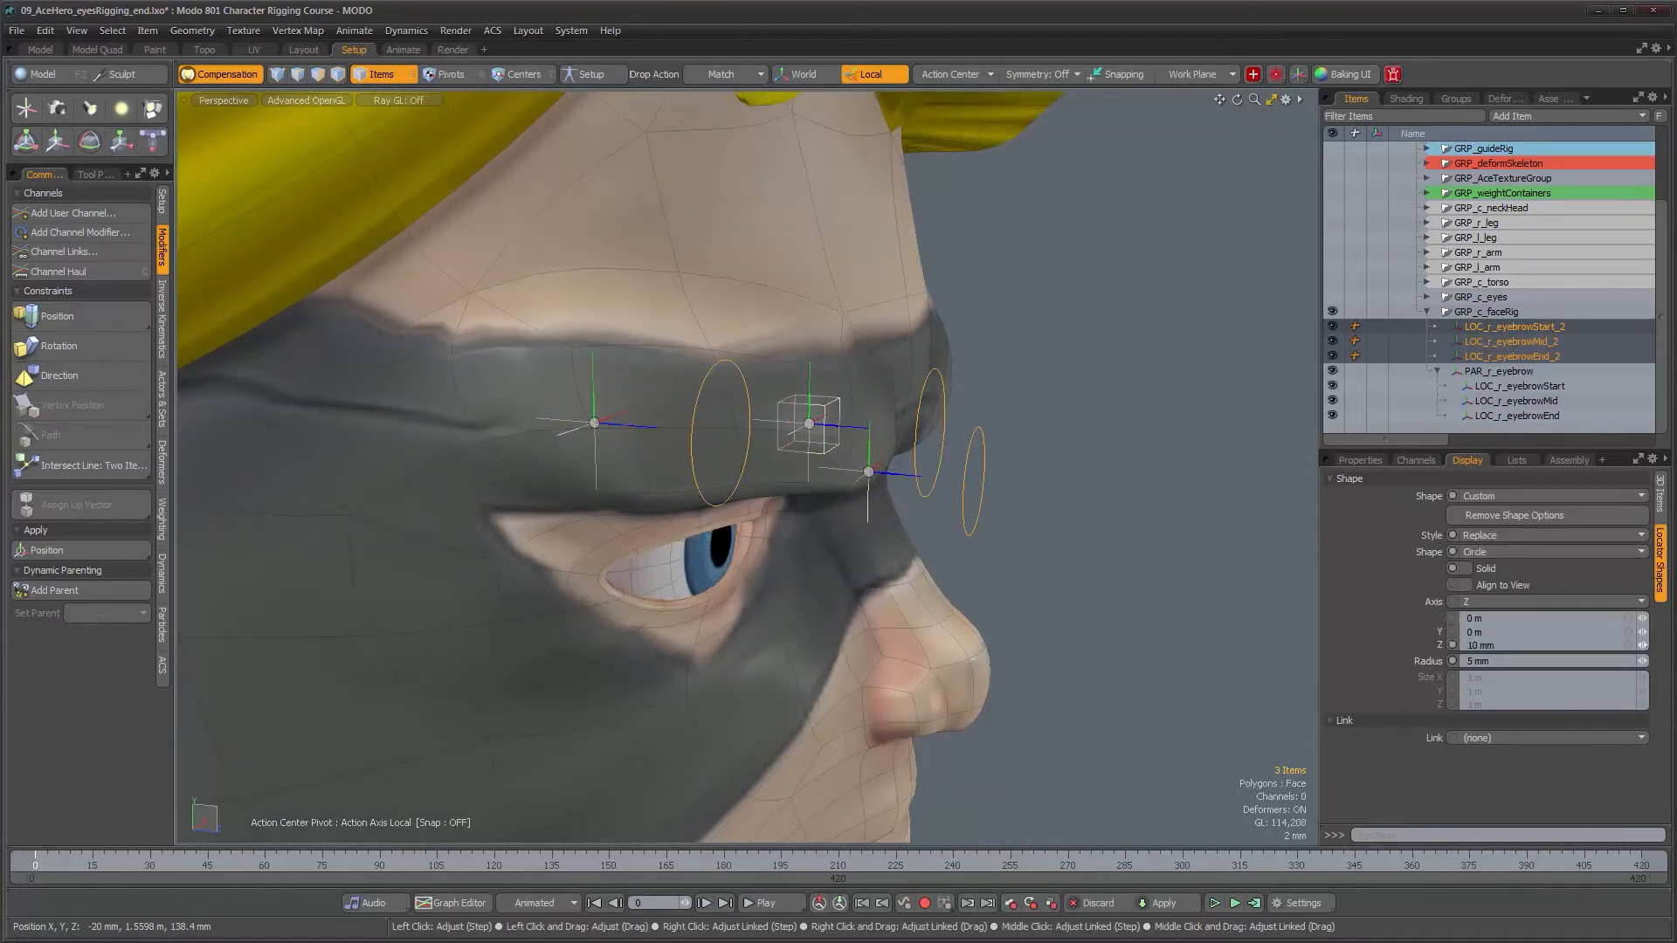
pyautogui.keyDown('alt'); pyautogui.moveTo(768, 509); pyautogui.dragTo(903, 404); pyautogui.keyUp('alt')
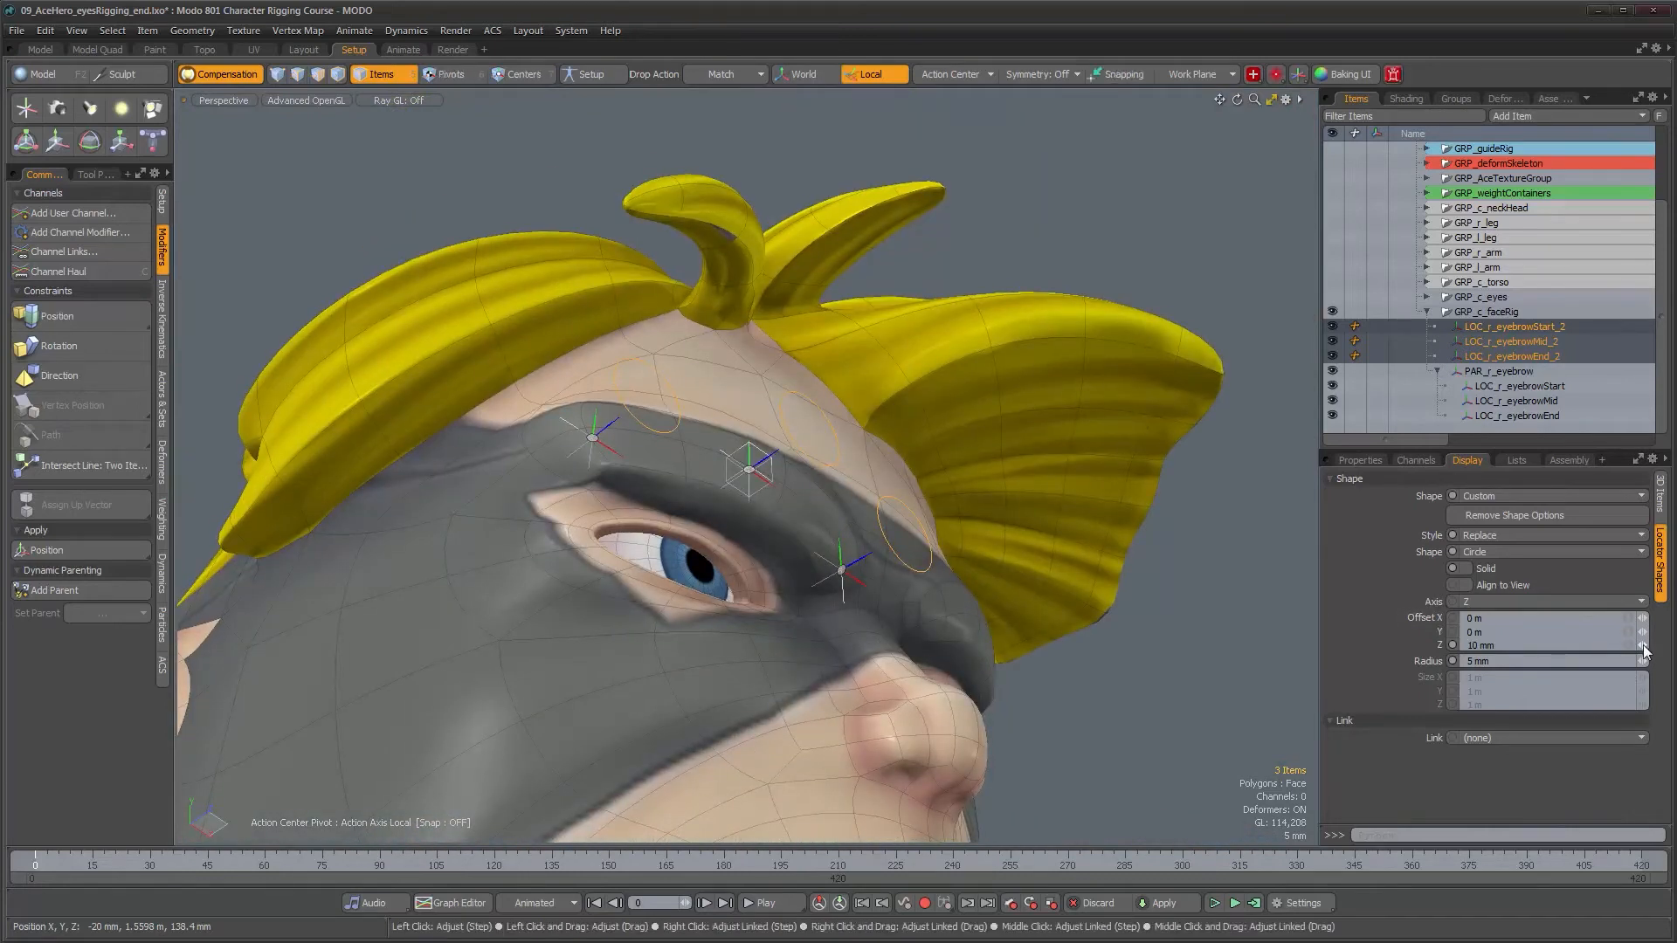
pyautogui.keyDown('alt'); pyautogui.moveTo(716, 559); pyautogui.dragTo(818, 496); pyautogui.keyUp('alt')
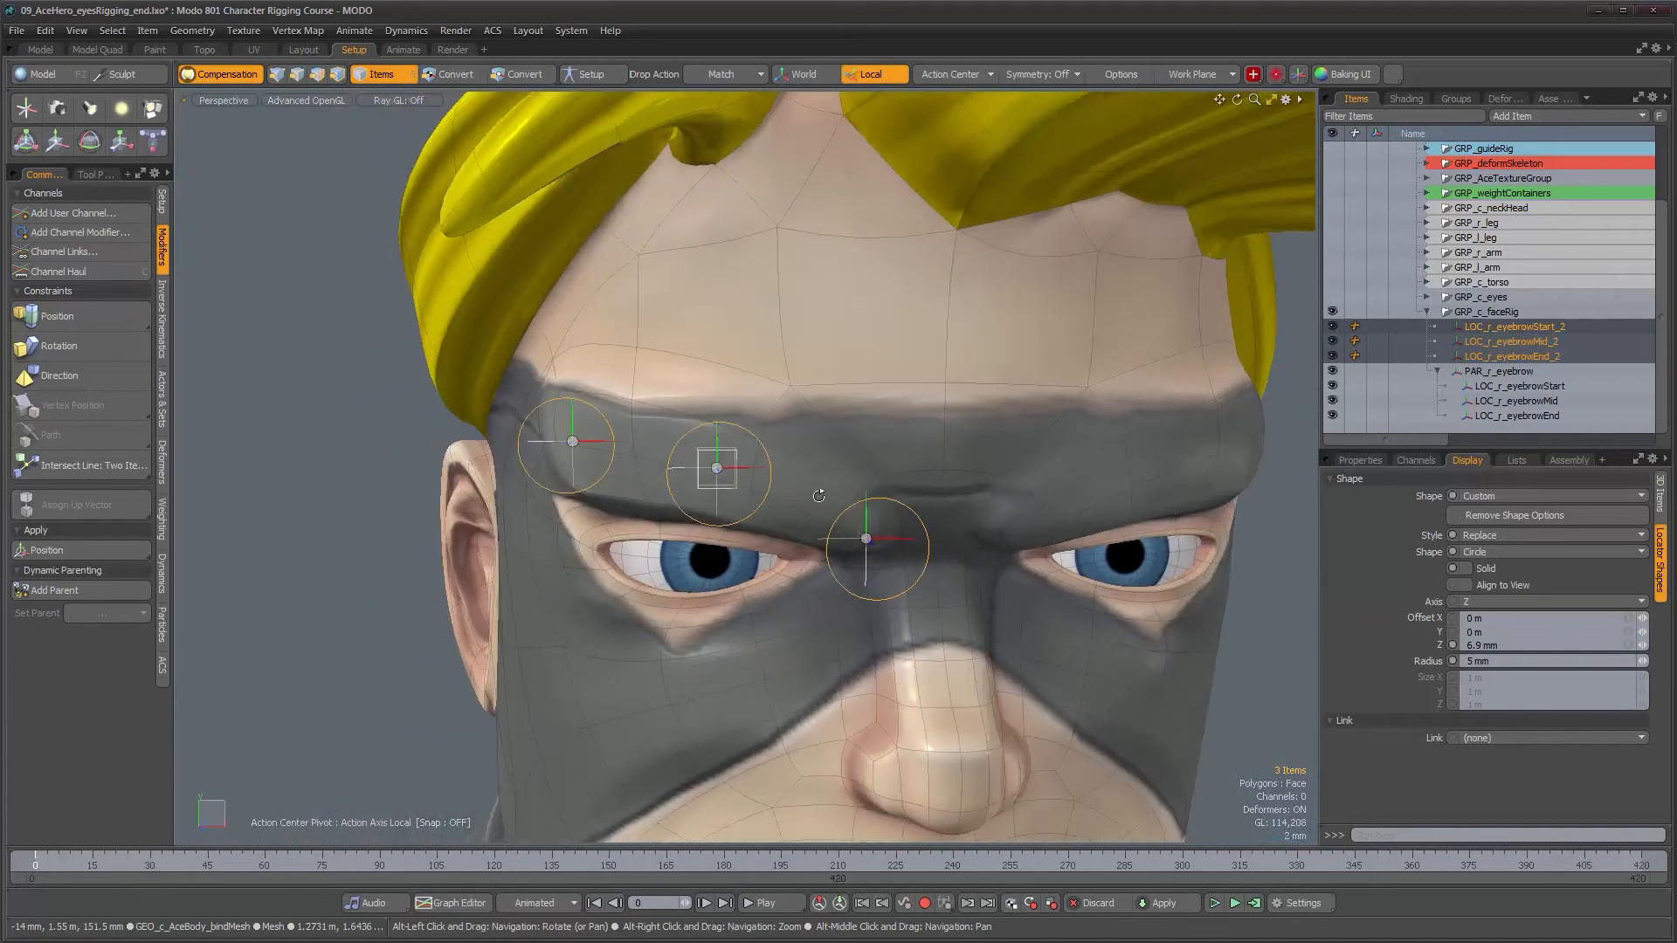
# Step: Rename the duplicate LOC_r_eyebrowStart_2 as CTL_r_eyebrowStart
pyautogui.click(1501, 342)
pyautogui.keyDown('alt'); pyautogui.moveTo(823, 434); pyautogui.dragTo(1256, 468); pyautogui.keyUp('alt')
pyautogui.click(1491, 327)
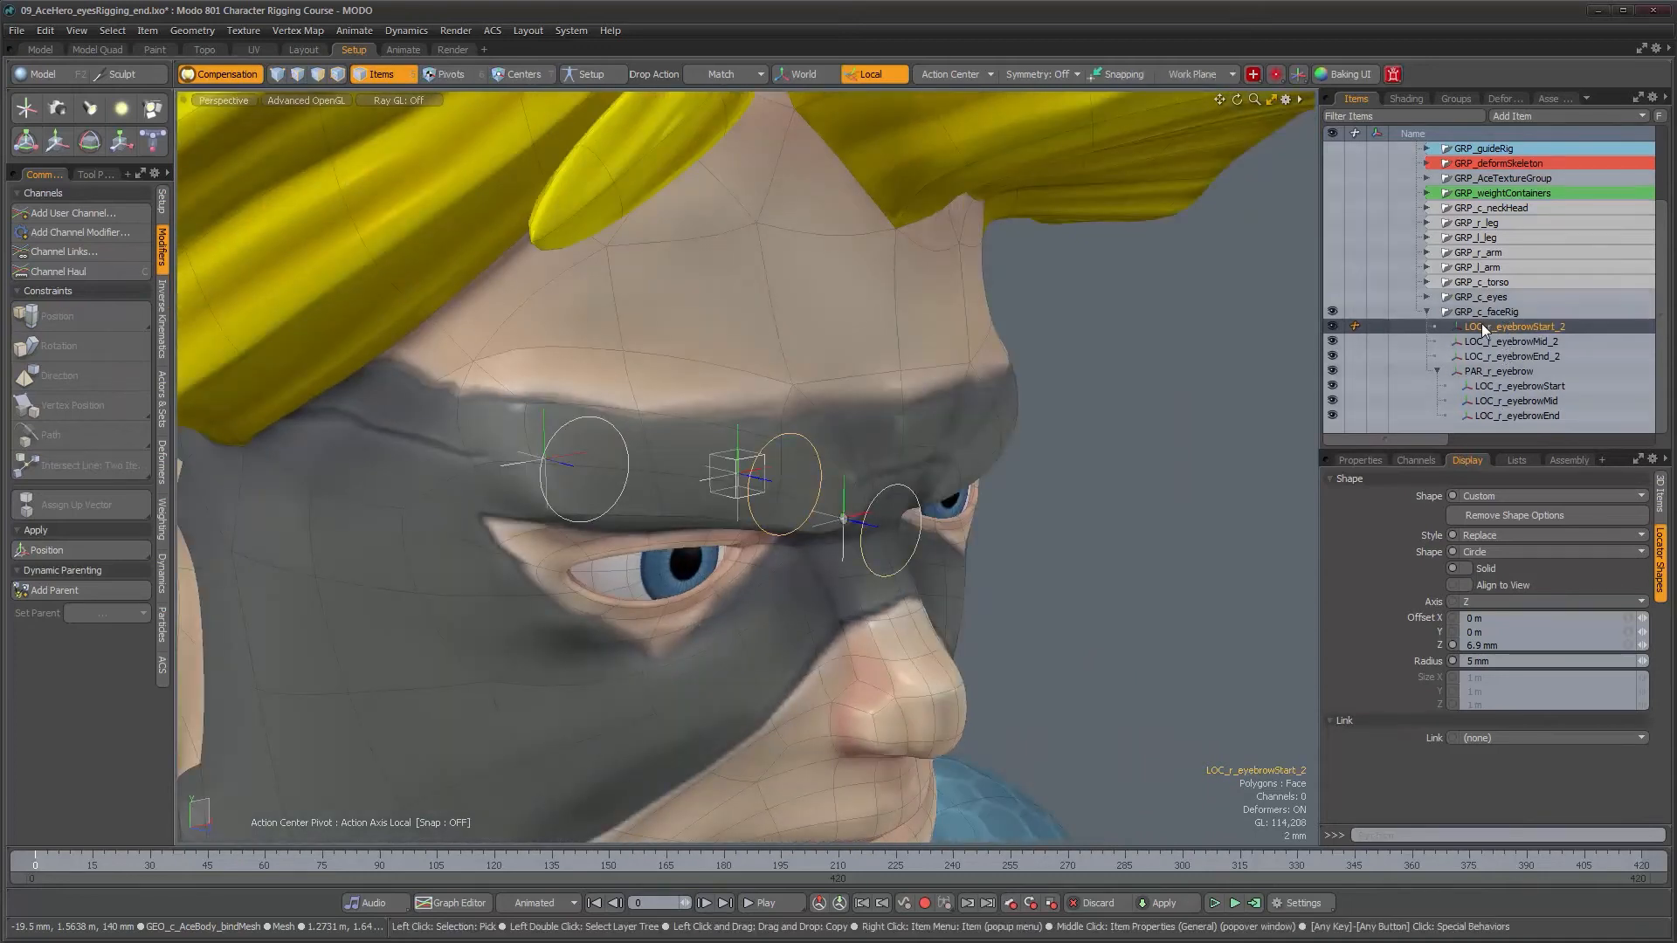
pyautogui.doubleClick(1480, 329)
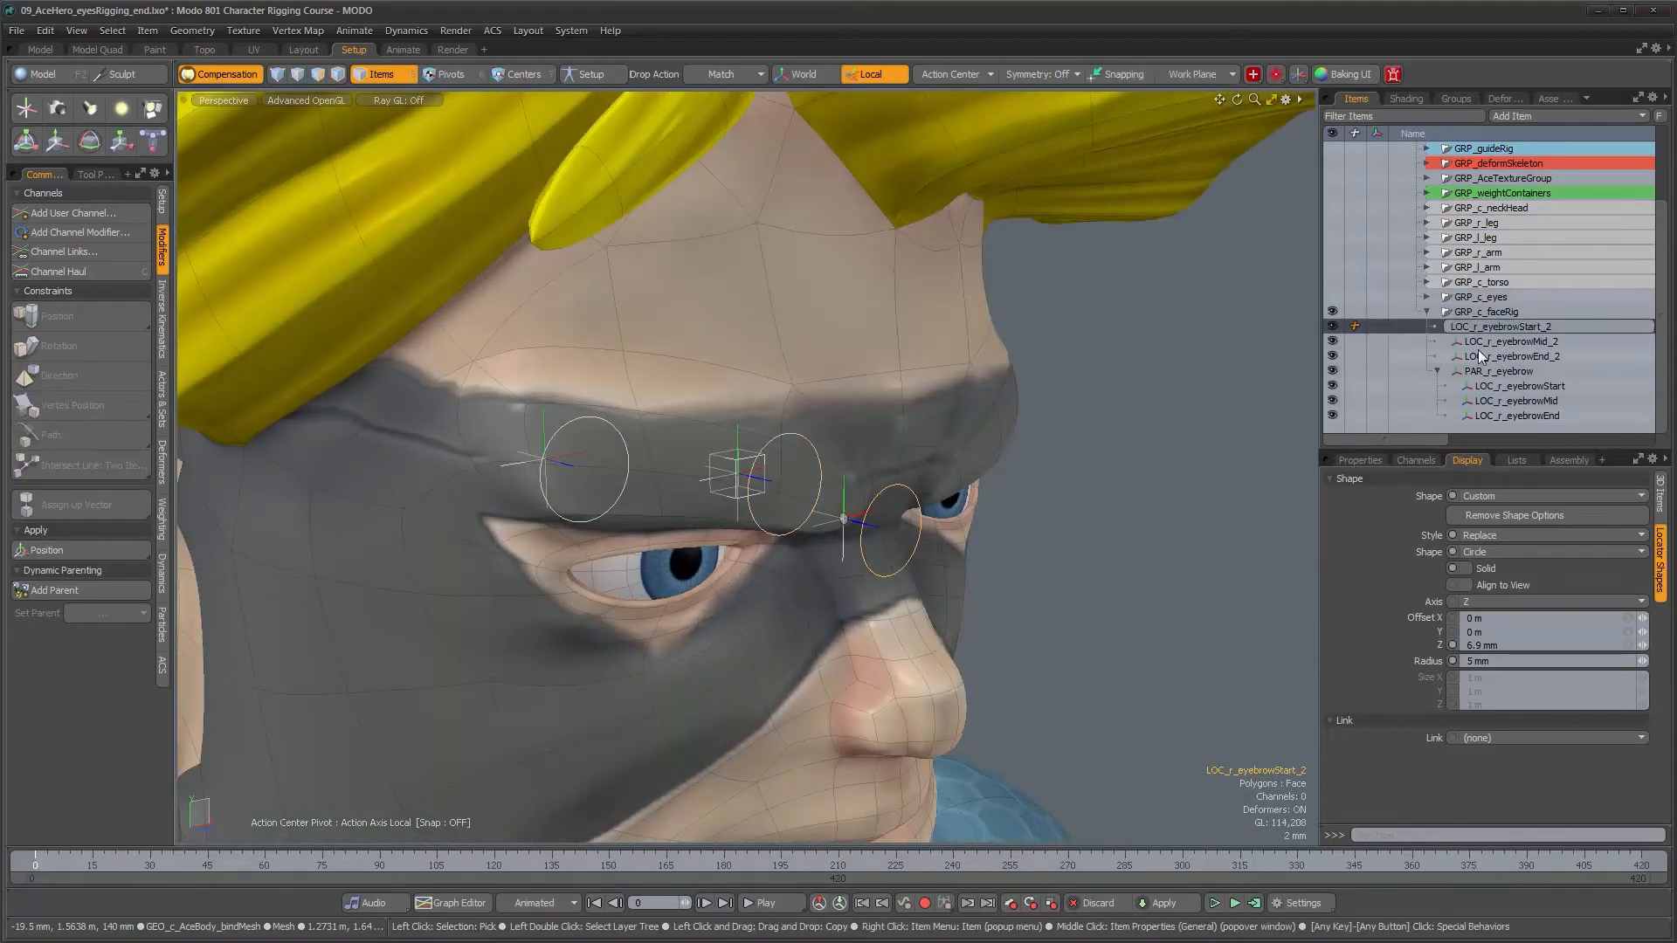
pyautogui.press('Delete')
pyautogui.press('Delete')
pyautogui.write('TL')
pyautogui.press('Return')
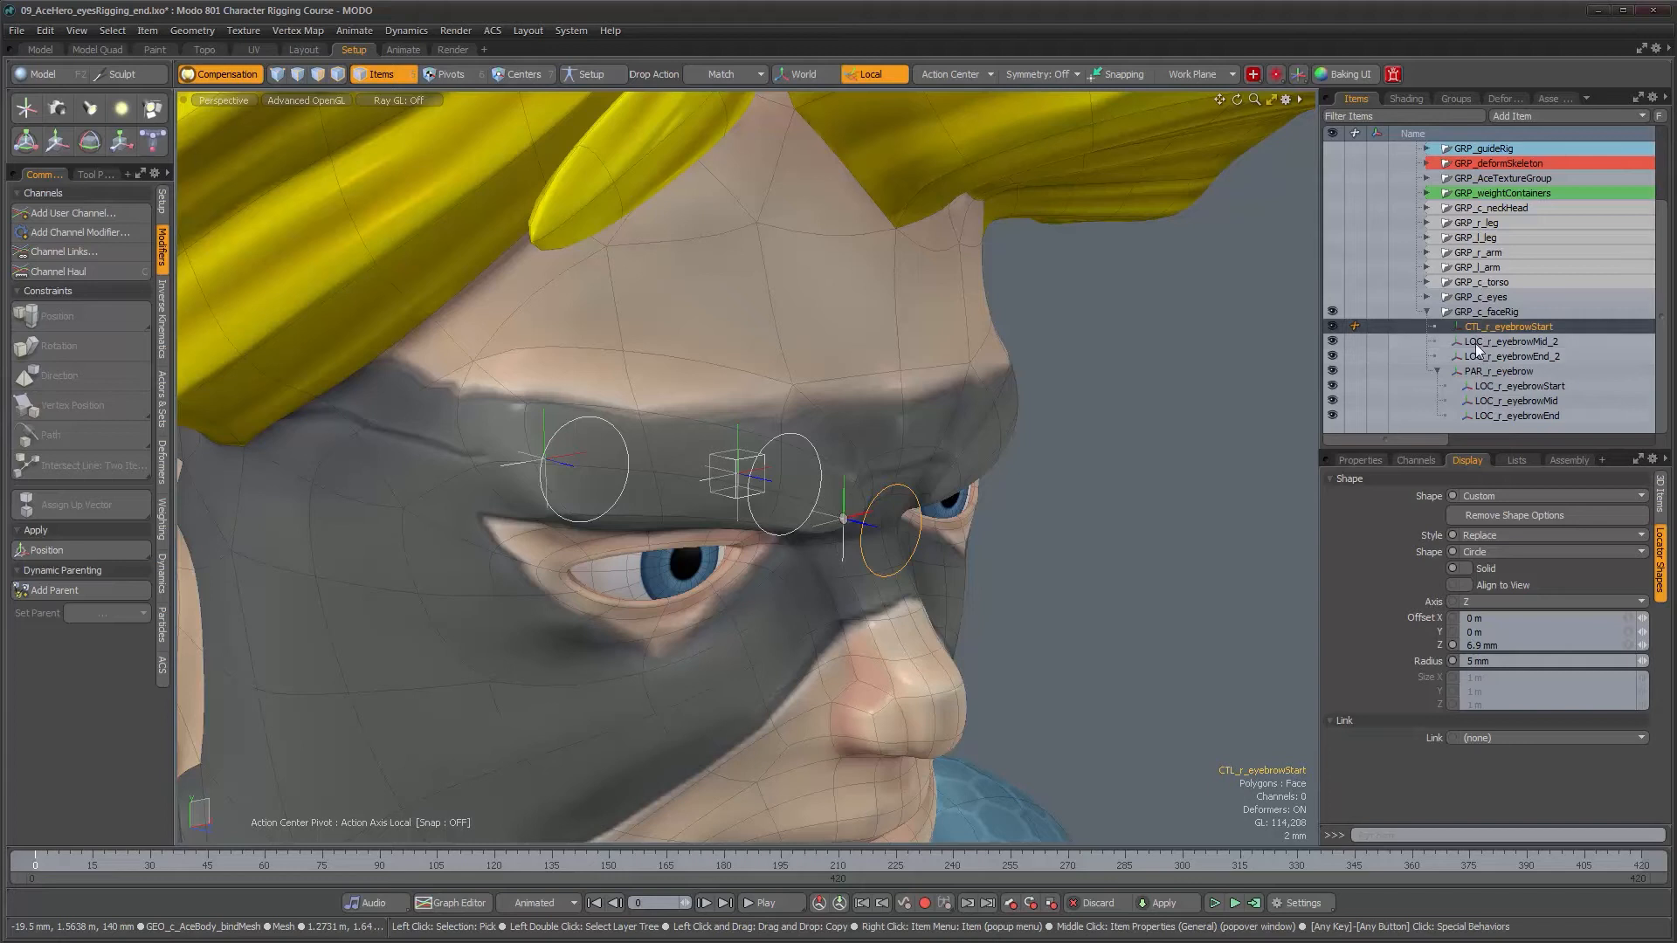
# Step: Rename the duplicate LOC_r_eyebrowMid_2 as CTL_r_eyebrowMid
pyautogui.click(1474, 342)
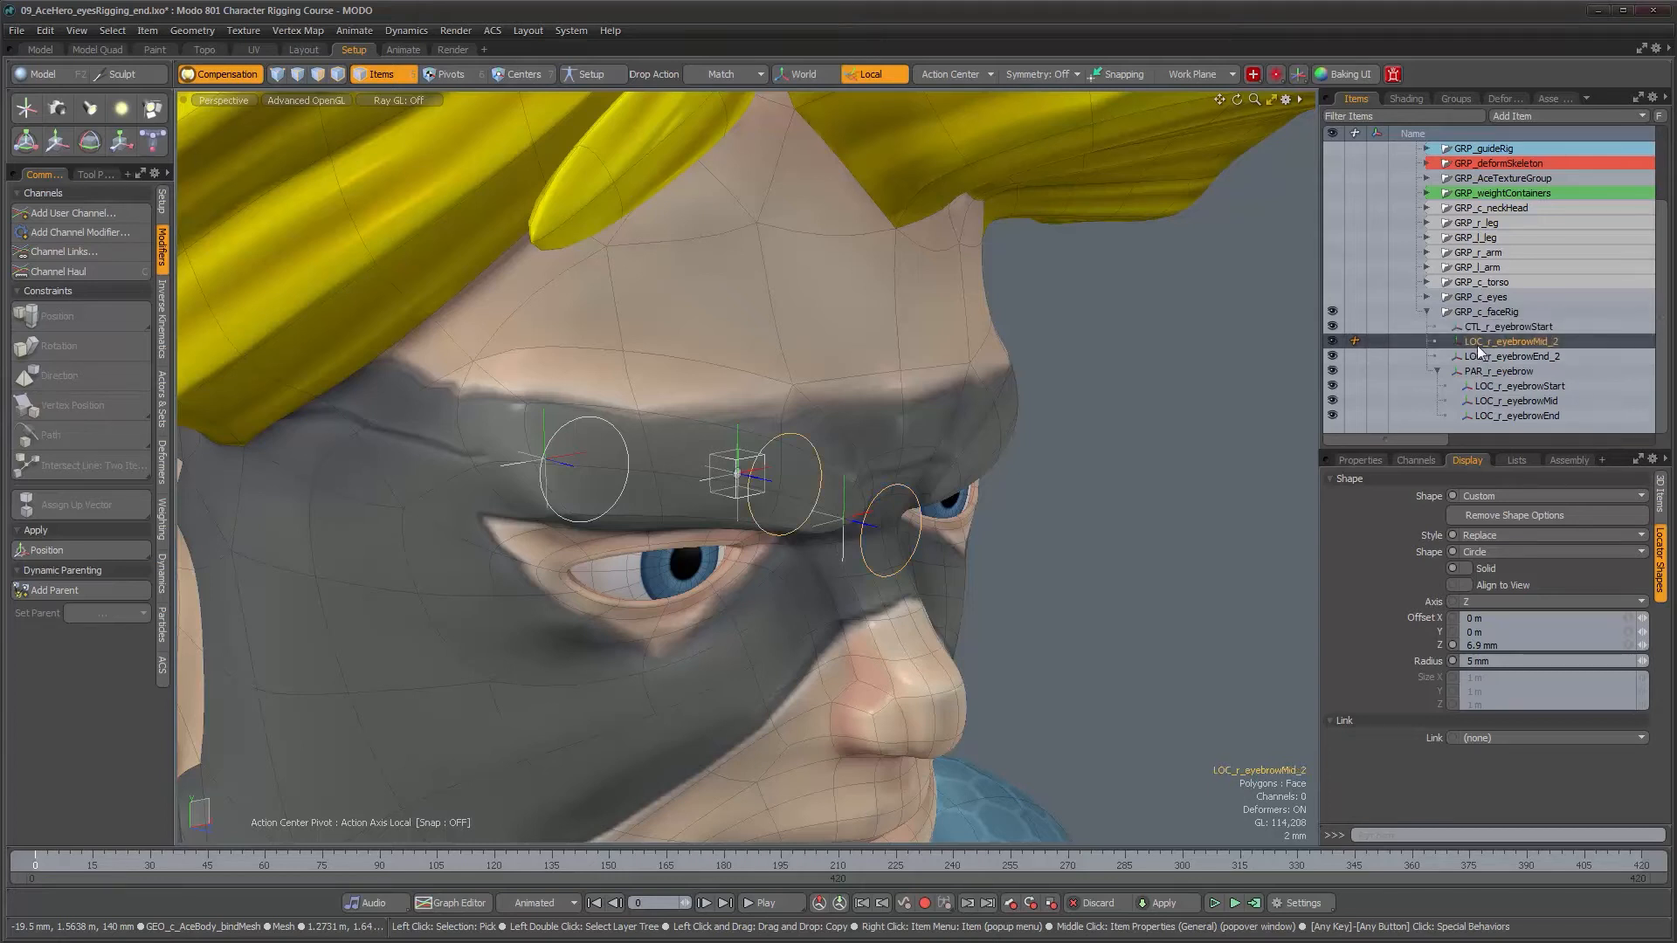
pyautogui.doubleClick(1474, 341)
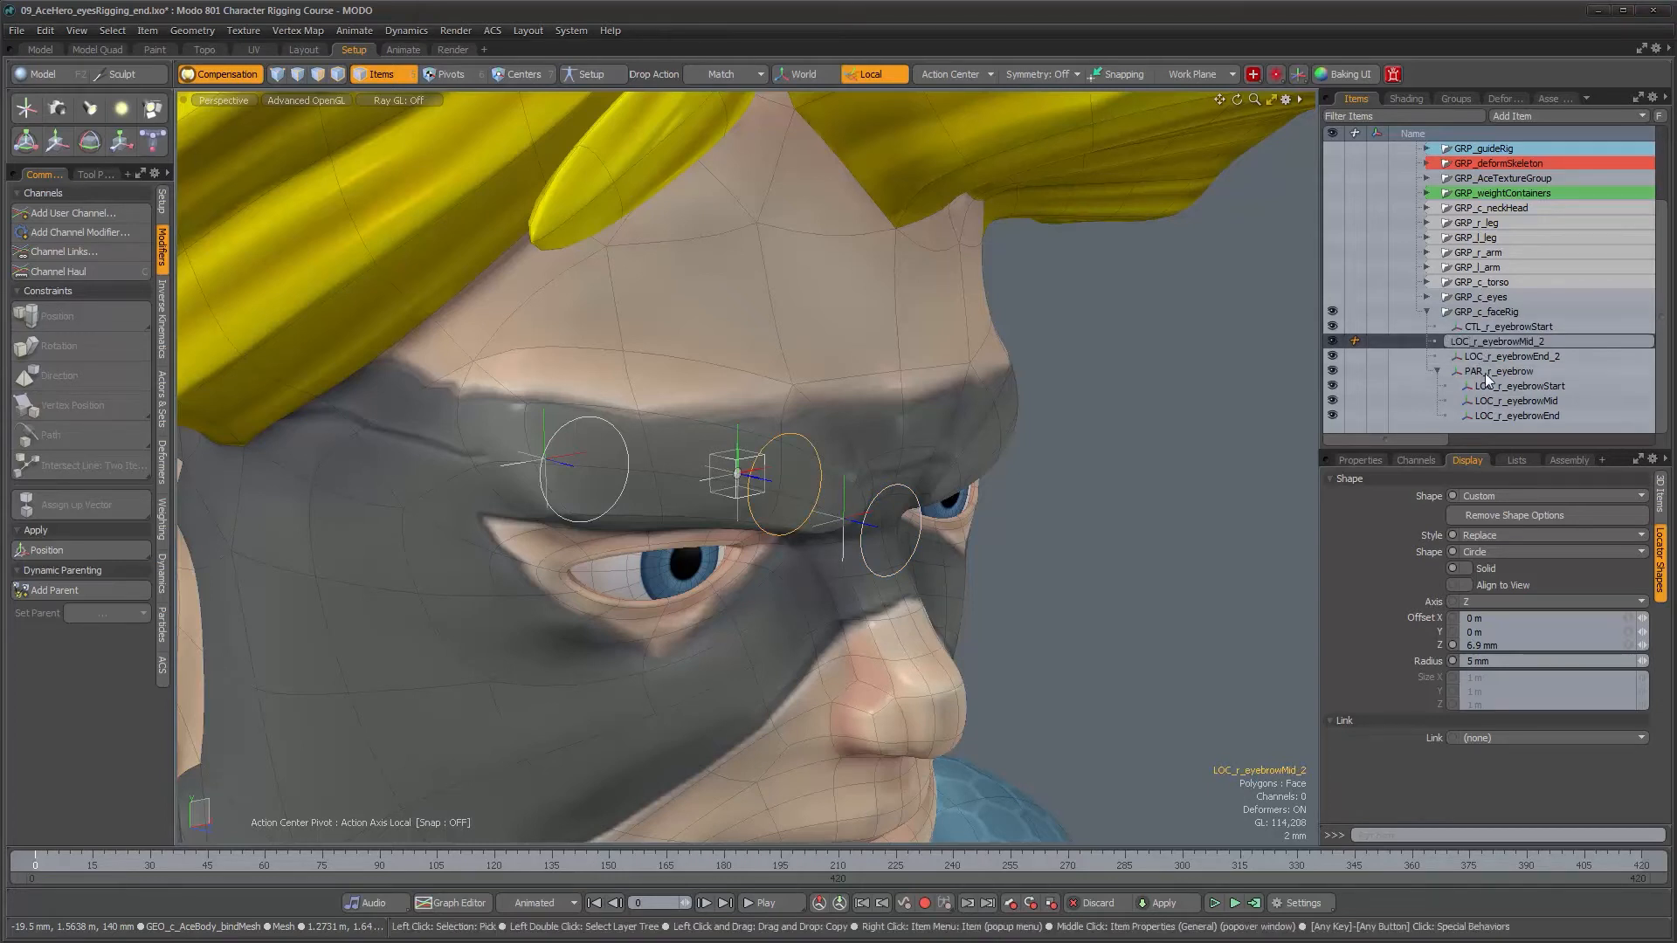
pyautogui.press('BackSpace')
pyautogui.press('BackSpace')
pyautogui.press('BackSpace')
pyautogui.write('C')
pyautogui.press('Return')
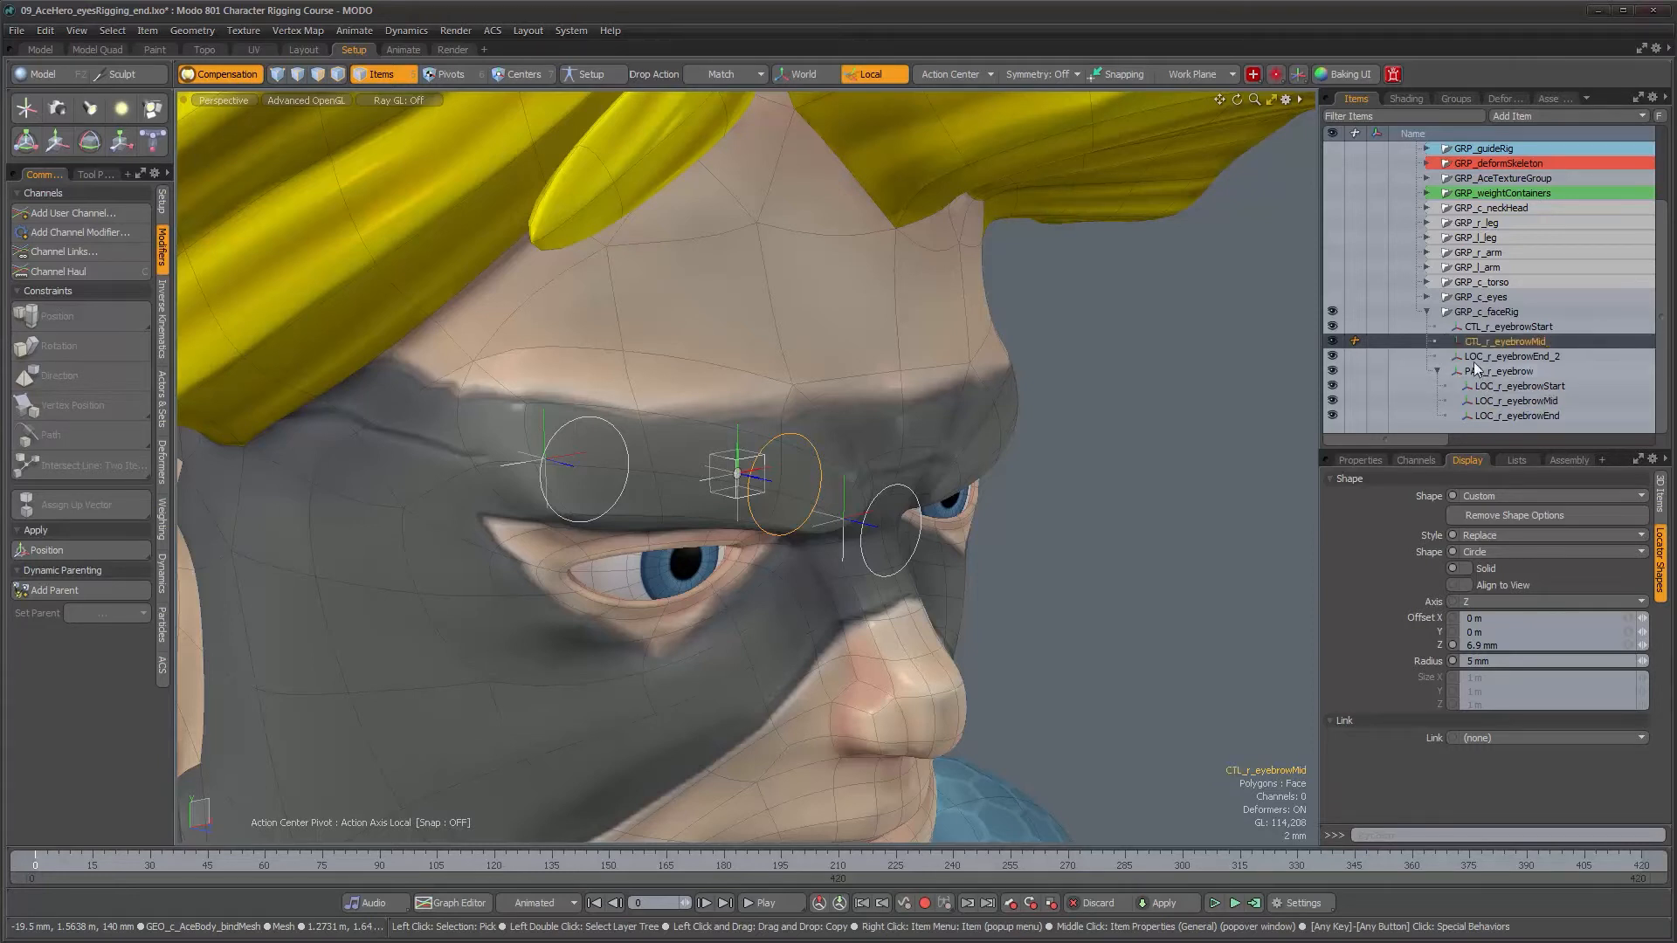
# Step: Rename the duplicate LOC_r_eyebrowEnd_2 as CTL_r_eyebrowEnd
pyautogui.click(1472, 358)
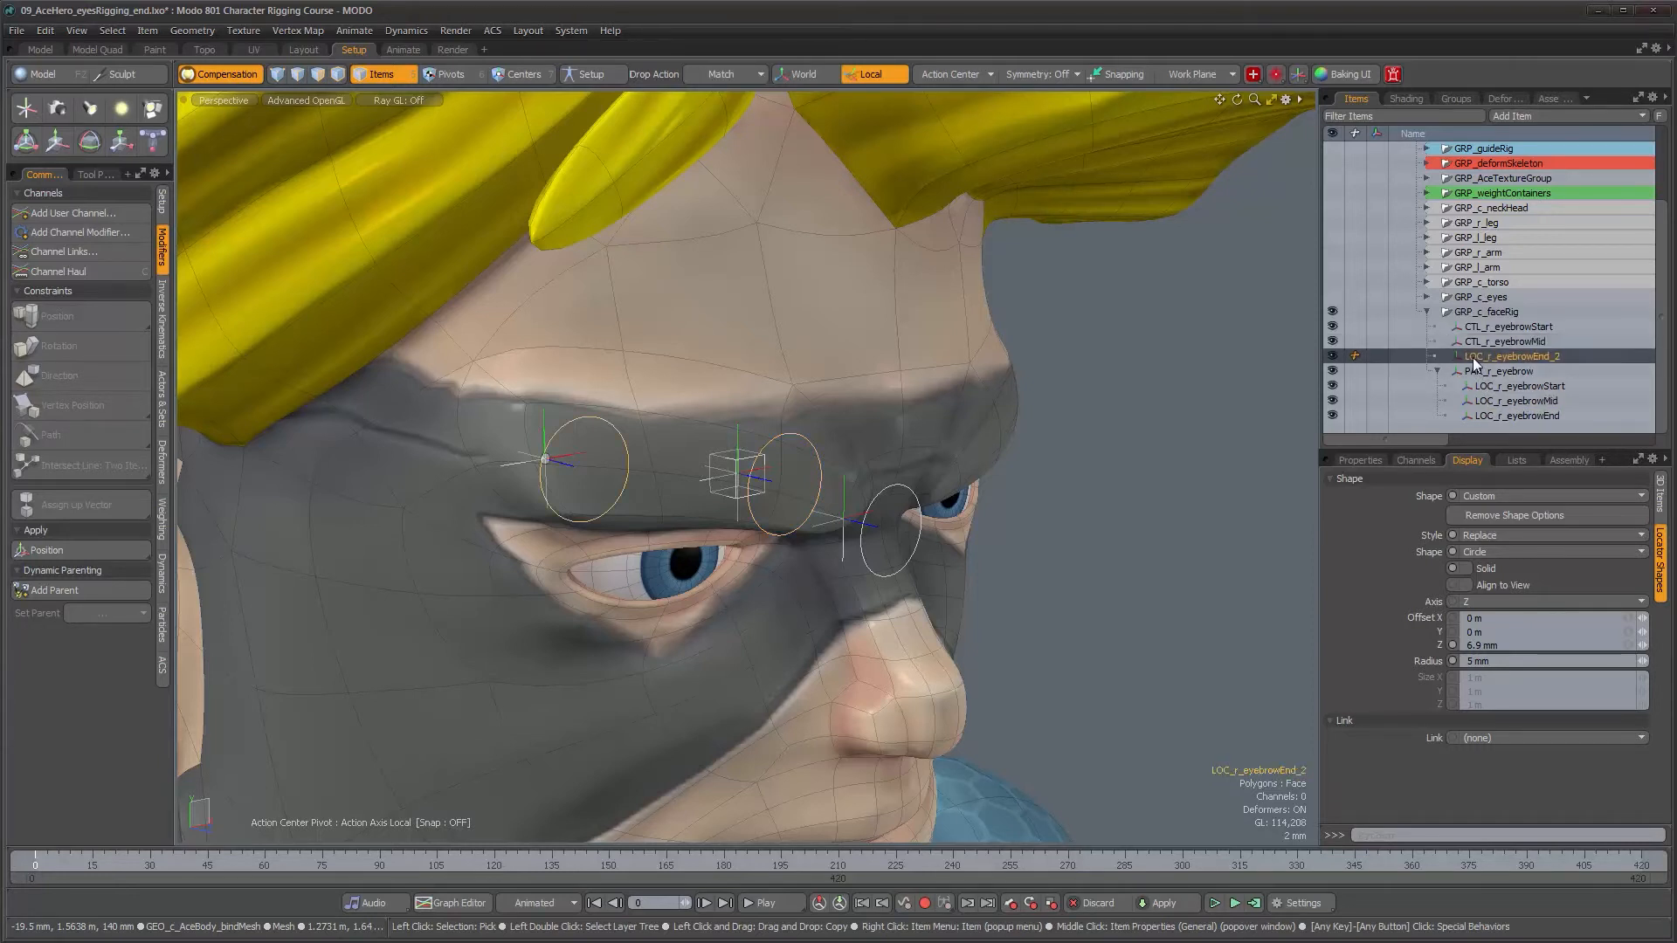
pyautogui.doubleClick(1473, 358)
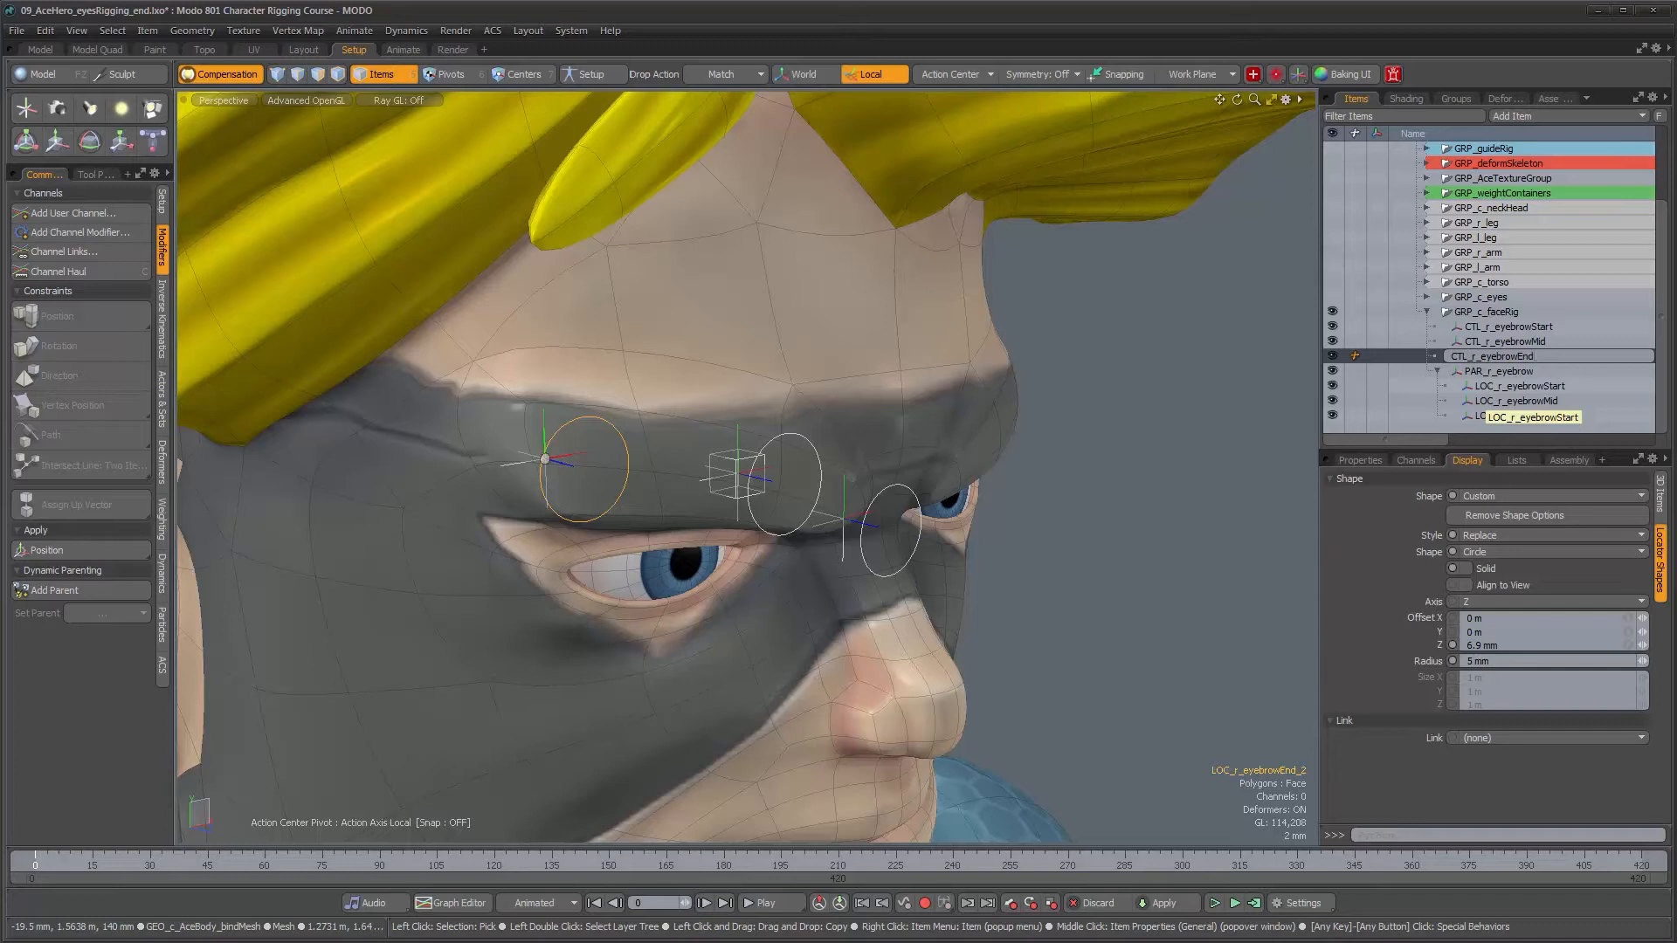
pyautogui.press('Return')
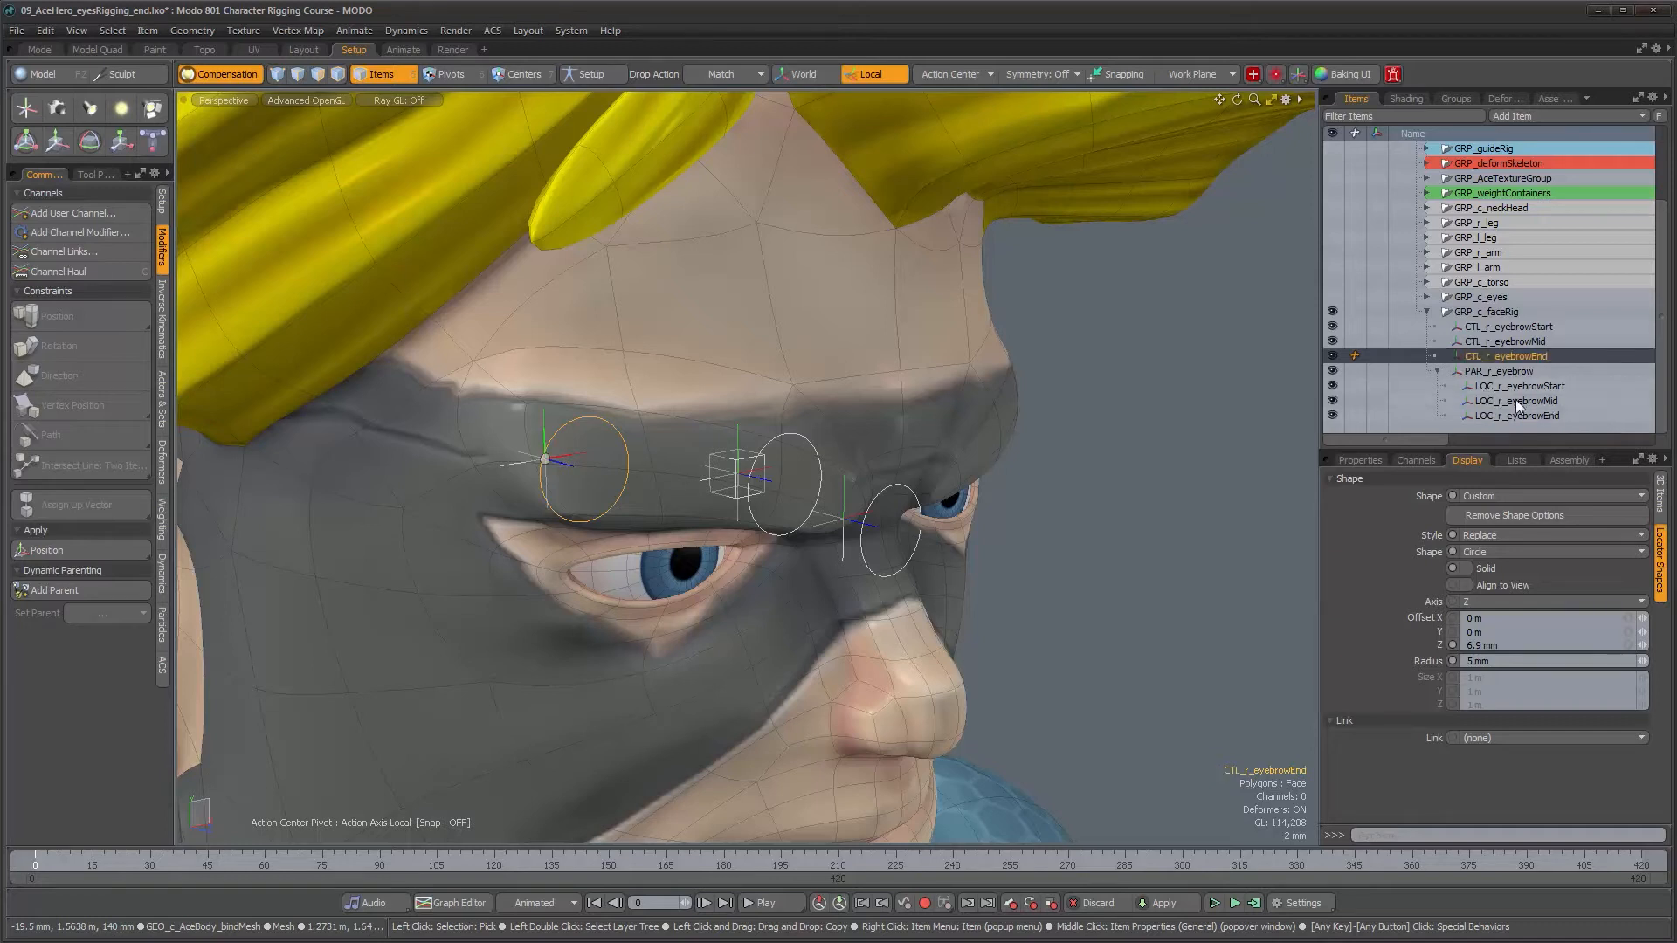
pyautogui.keyDown('alt'); pyautogui.moveTo(576, 515); pyautogui.dragTo(692, 517); pyautogui.keyUp('alt')
pyautogui.keyDown('alt'); pyautogui.moveTo(839, 489); pyautogui.dragTo(920, 524); pyautogui.keyUp('alt')
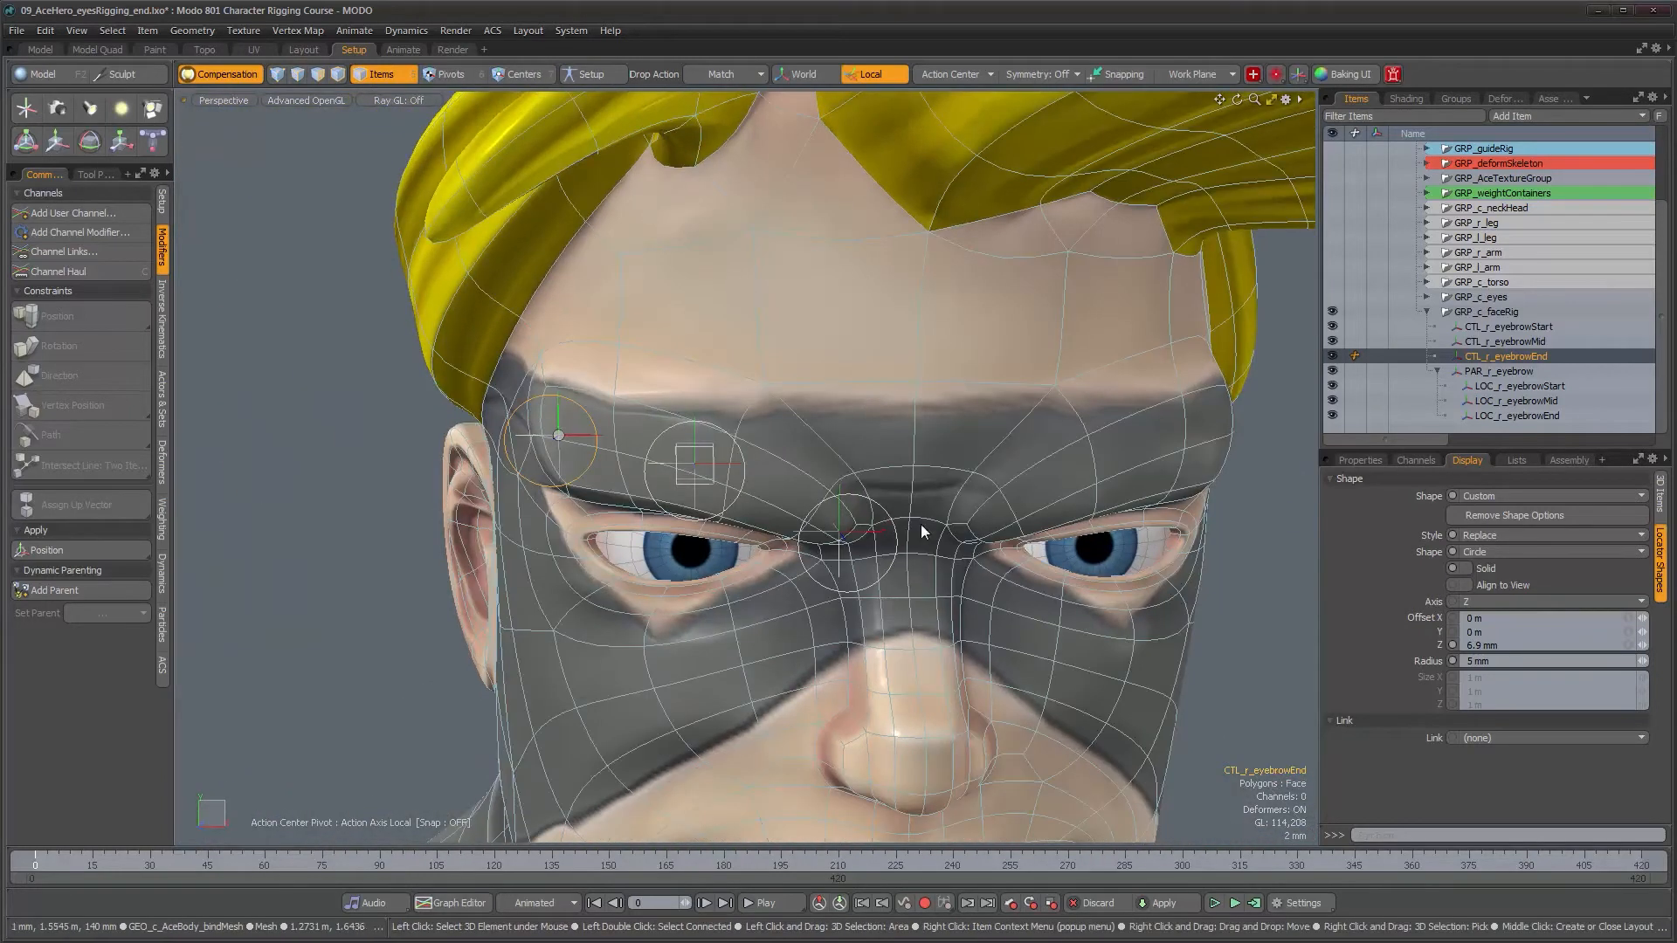
pyautogui.click(1491, 374)
pyautogui.keyDown('alt'); pyautogui.moveTo(858, 463); pyautogui.dragTo(783, 479); pyautogui.keyUp('alt')
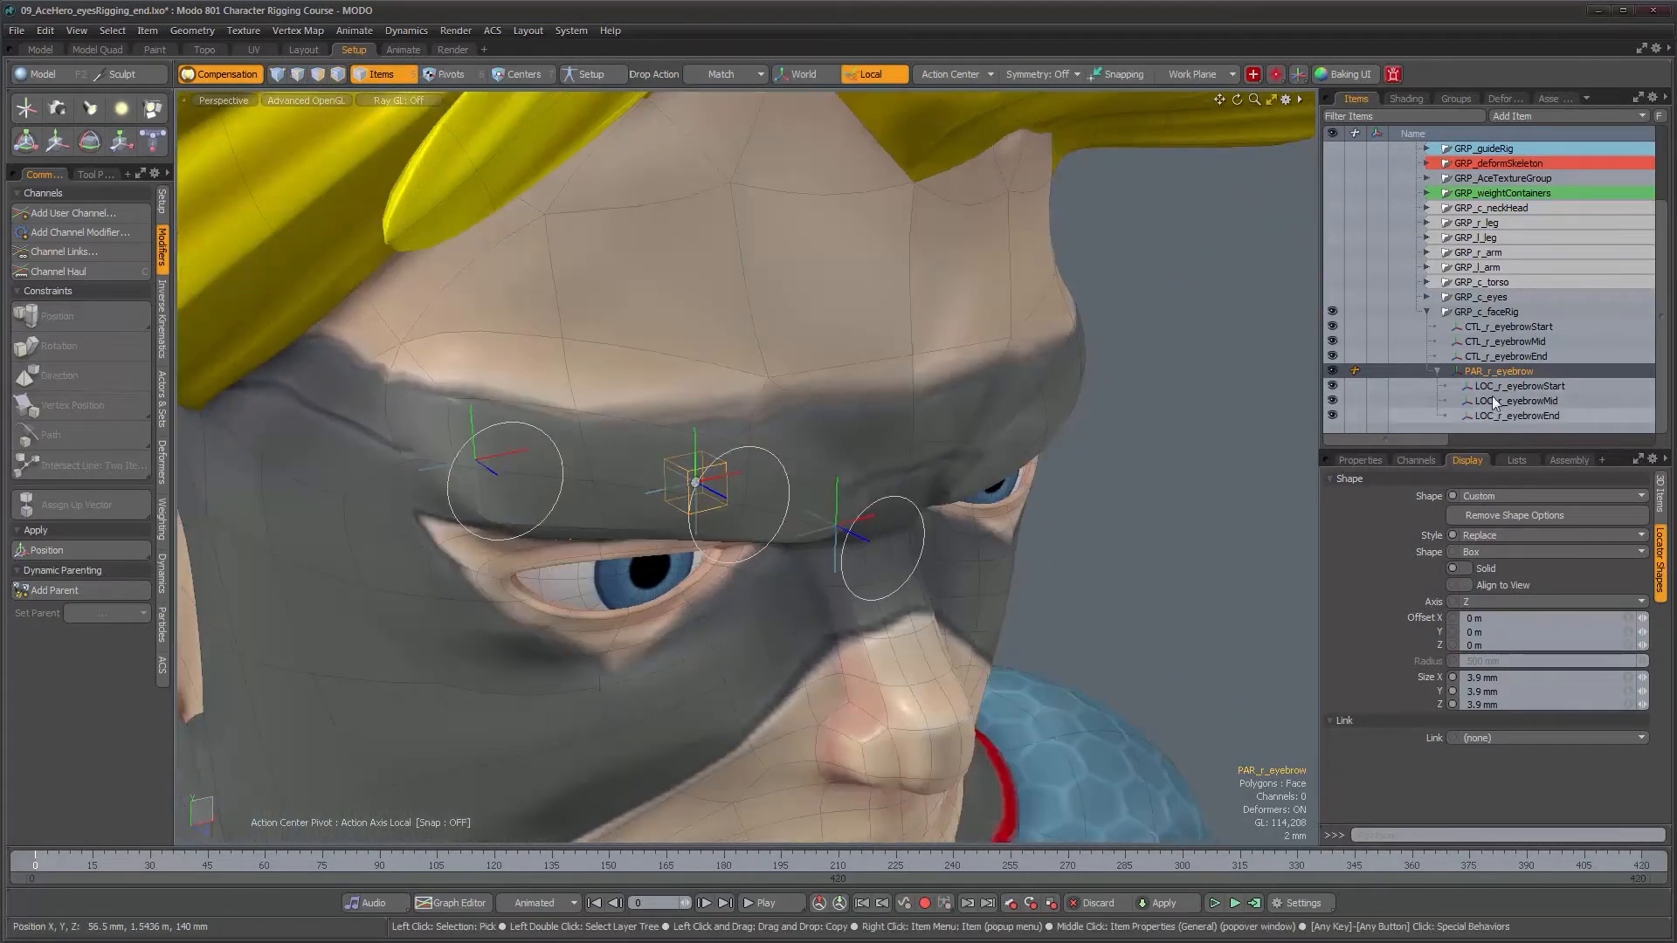
# Step: Duplicate CTL_r_eyebrowMid and rename the copy CTL_r_eyebrows
pyautogui.click(1504, 342)
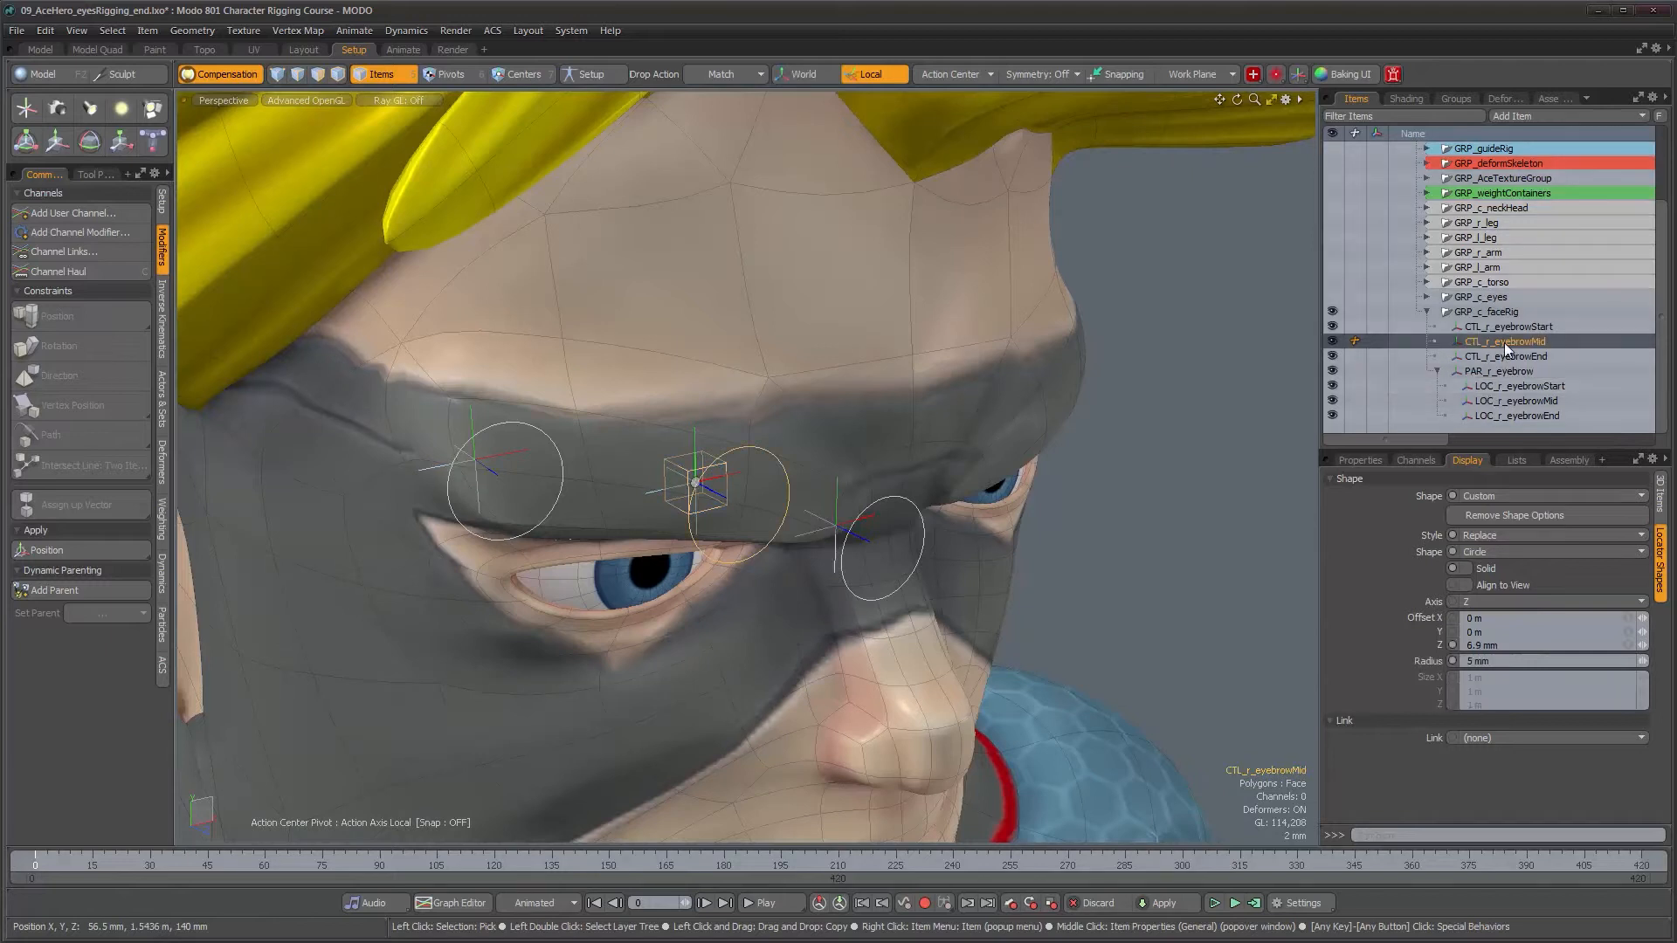
pyautogui.hotkey('ctrl', 'c')
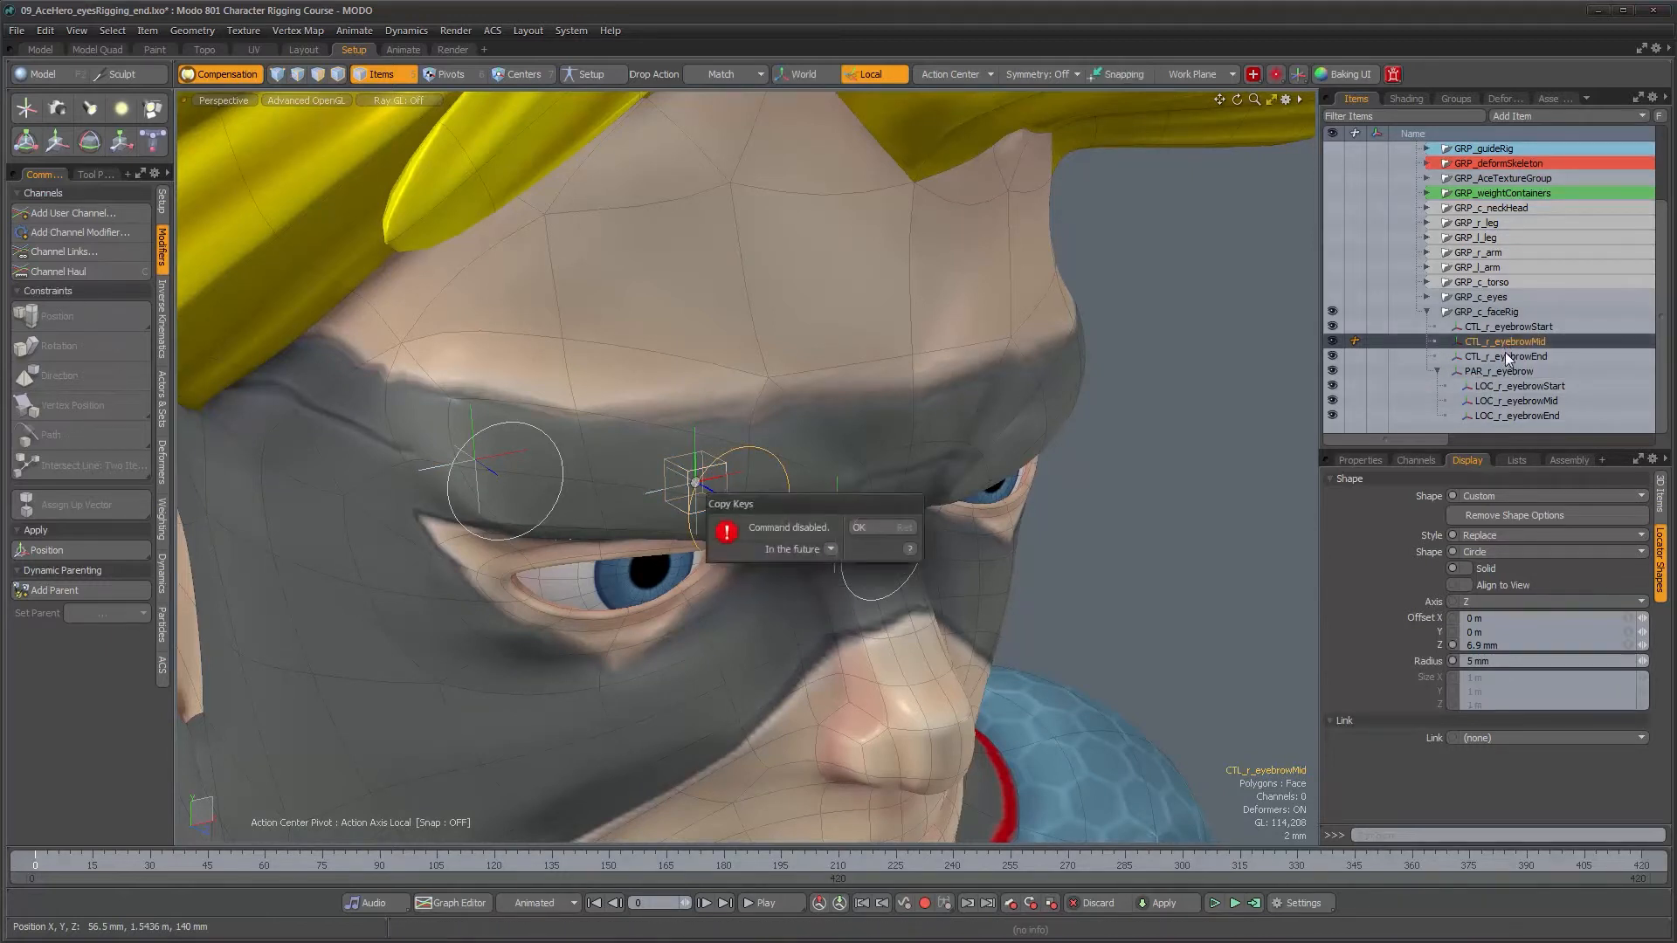
pyautogui.click(884, 522)
pyautogui.hotkey('ctrl', 'v')
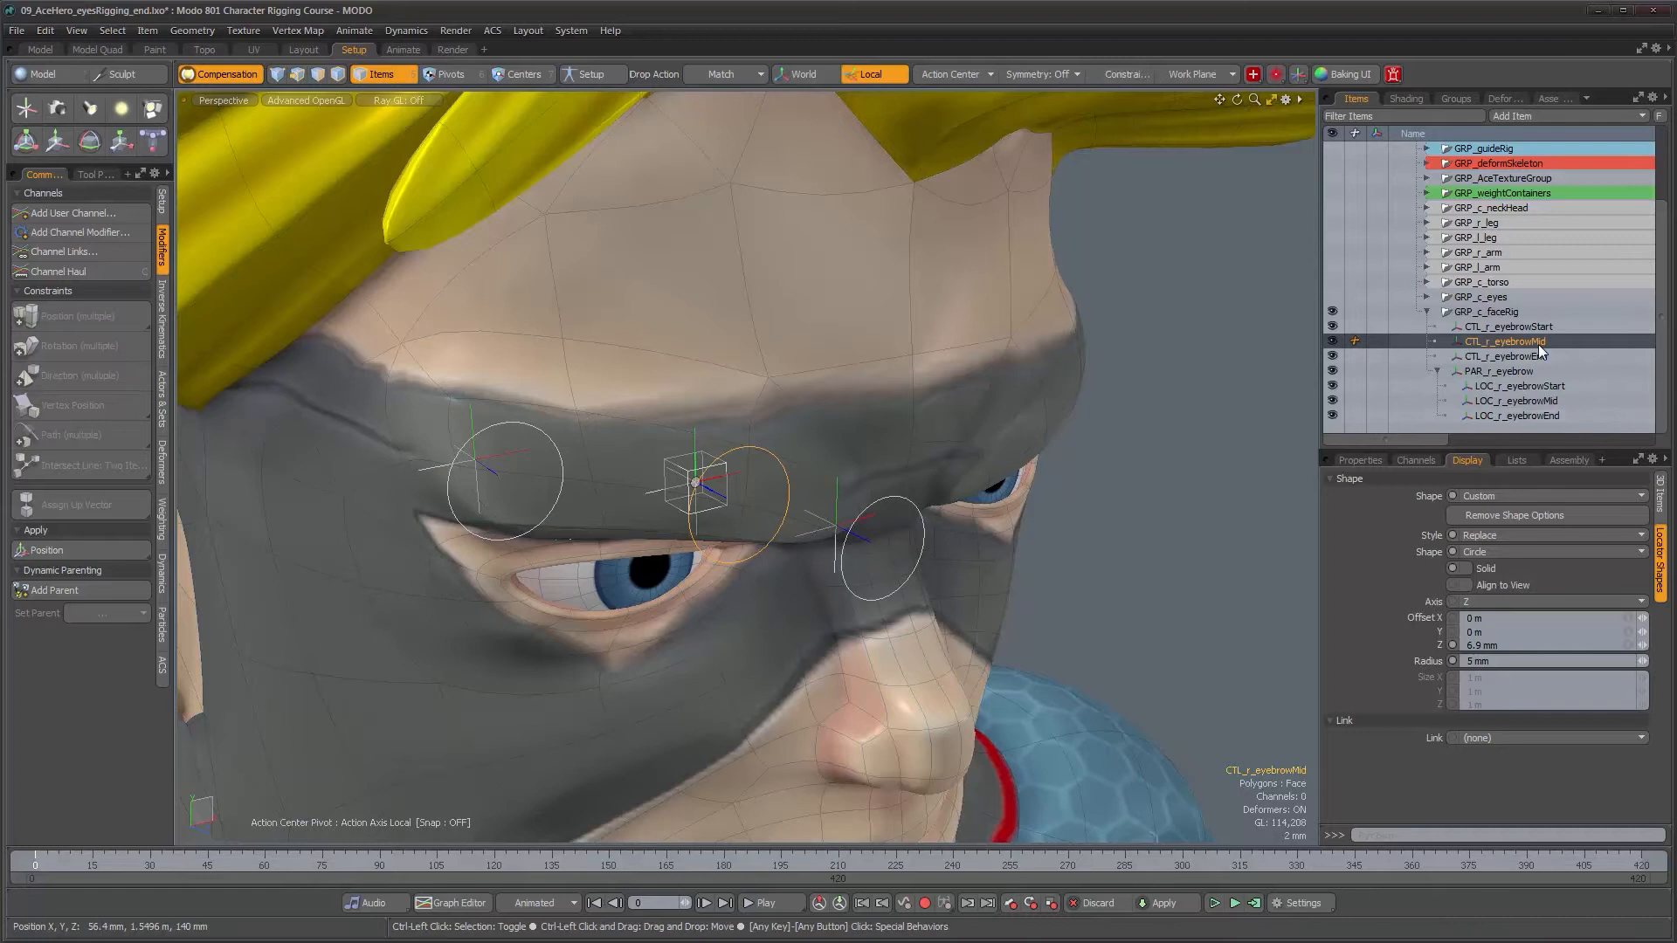
pyautogui.doubleClick(1500, 359)
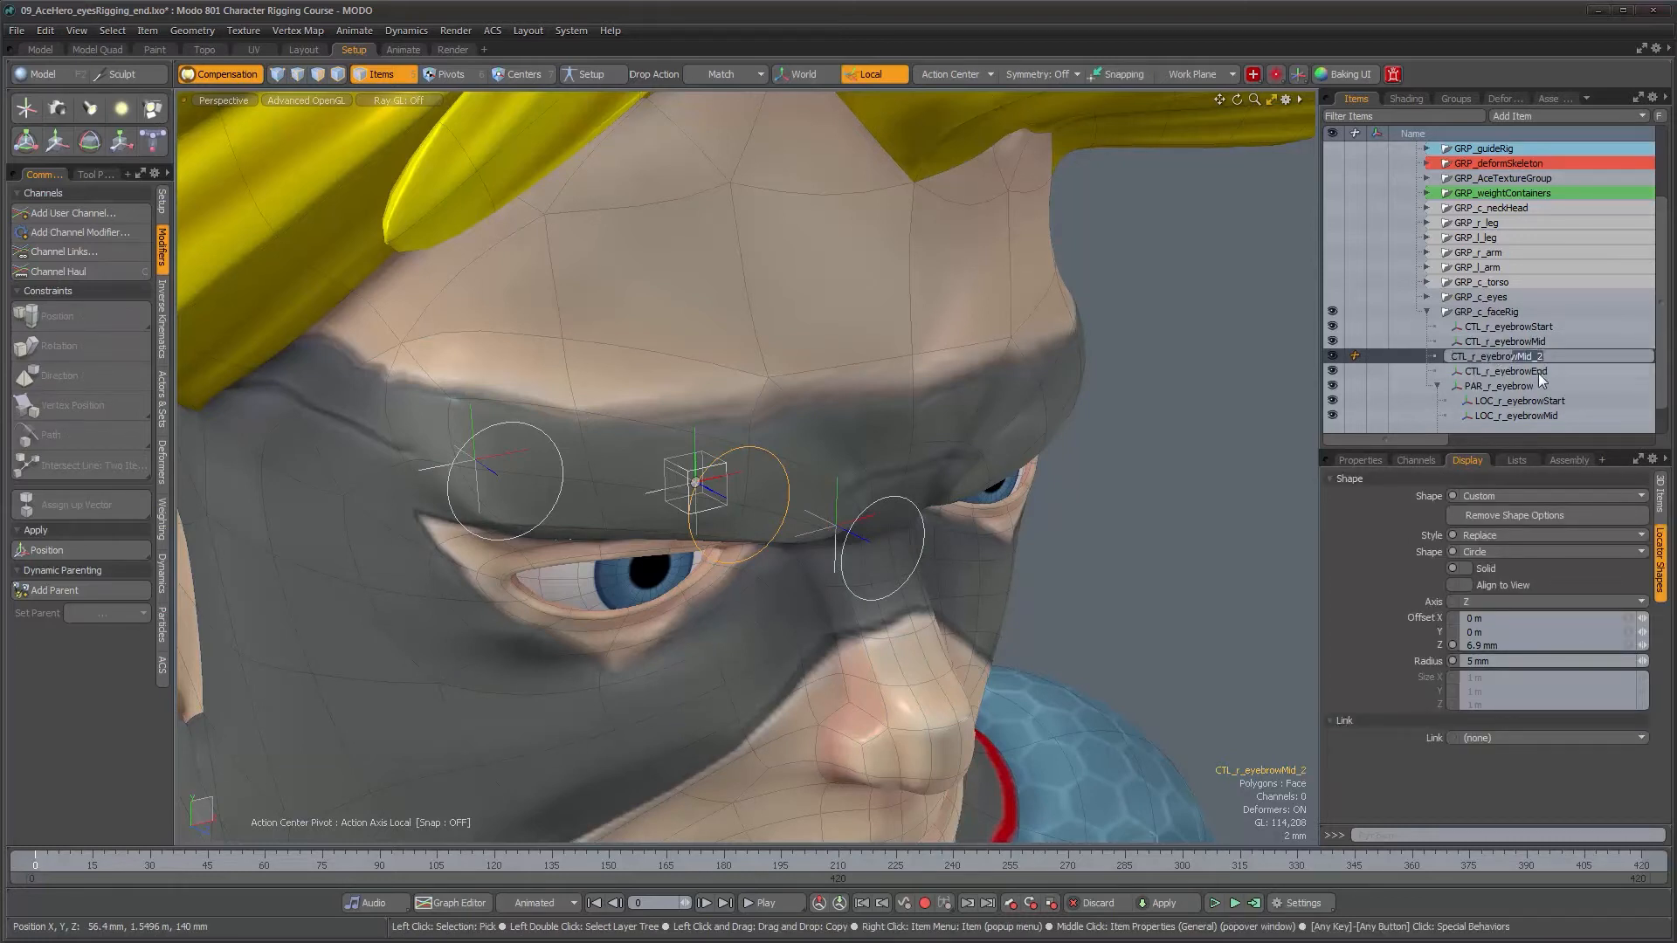
pyautogui.write('ws')
pyautogui.press('Return')
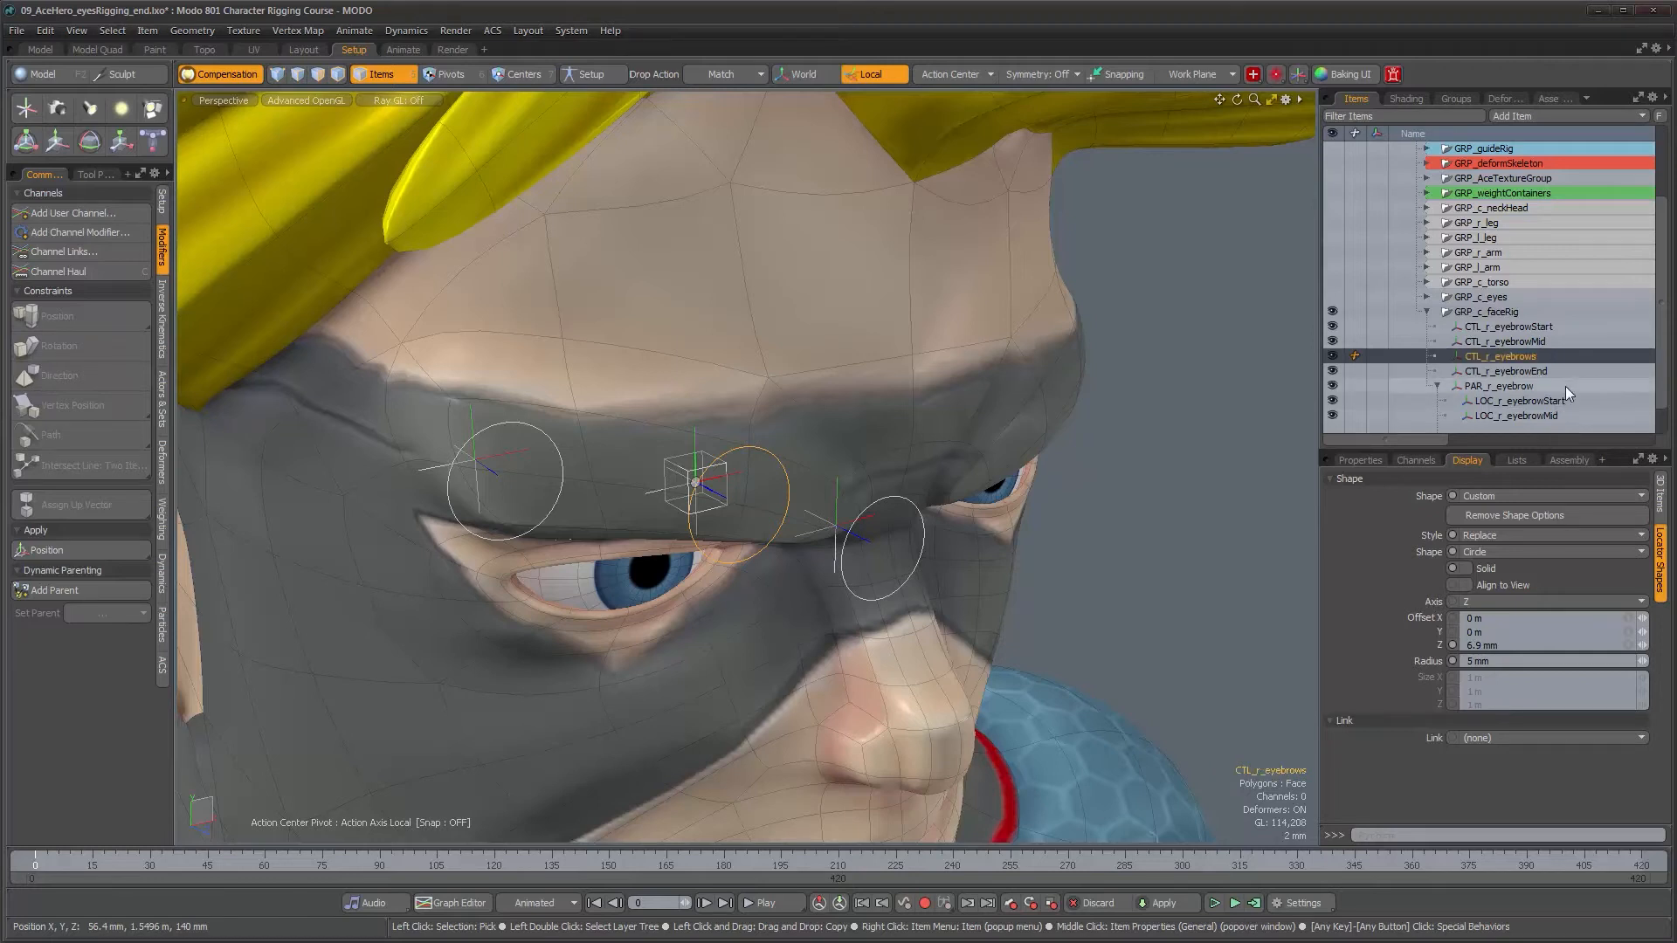
# Step: Change the shape of CTL_r_eyebrows to a plane sized 39.8 mm in X and 11.5 mm in Y, spanning the right brow
pyautogui.keyDown('alt'); pyautogui.moveTo(950, 391); pyautogui.dragTo(873, 446); pyautogui.keyUp('alt')
pyautogui.click(1537, 550)
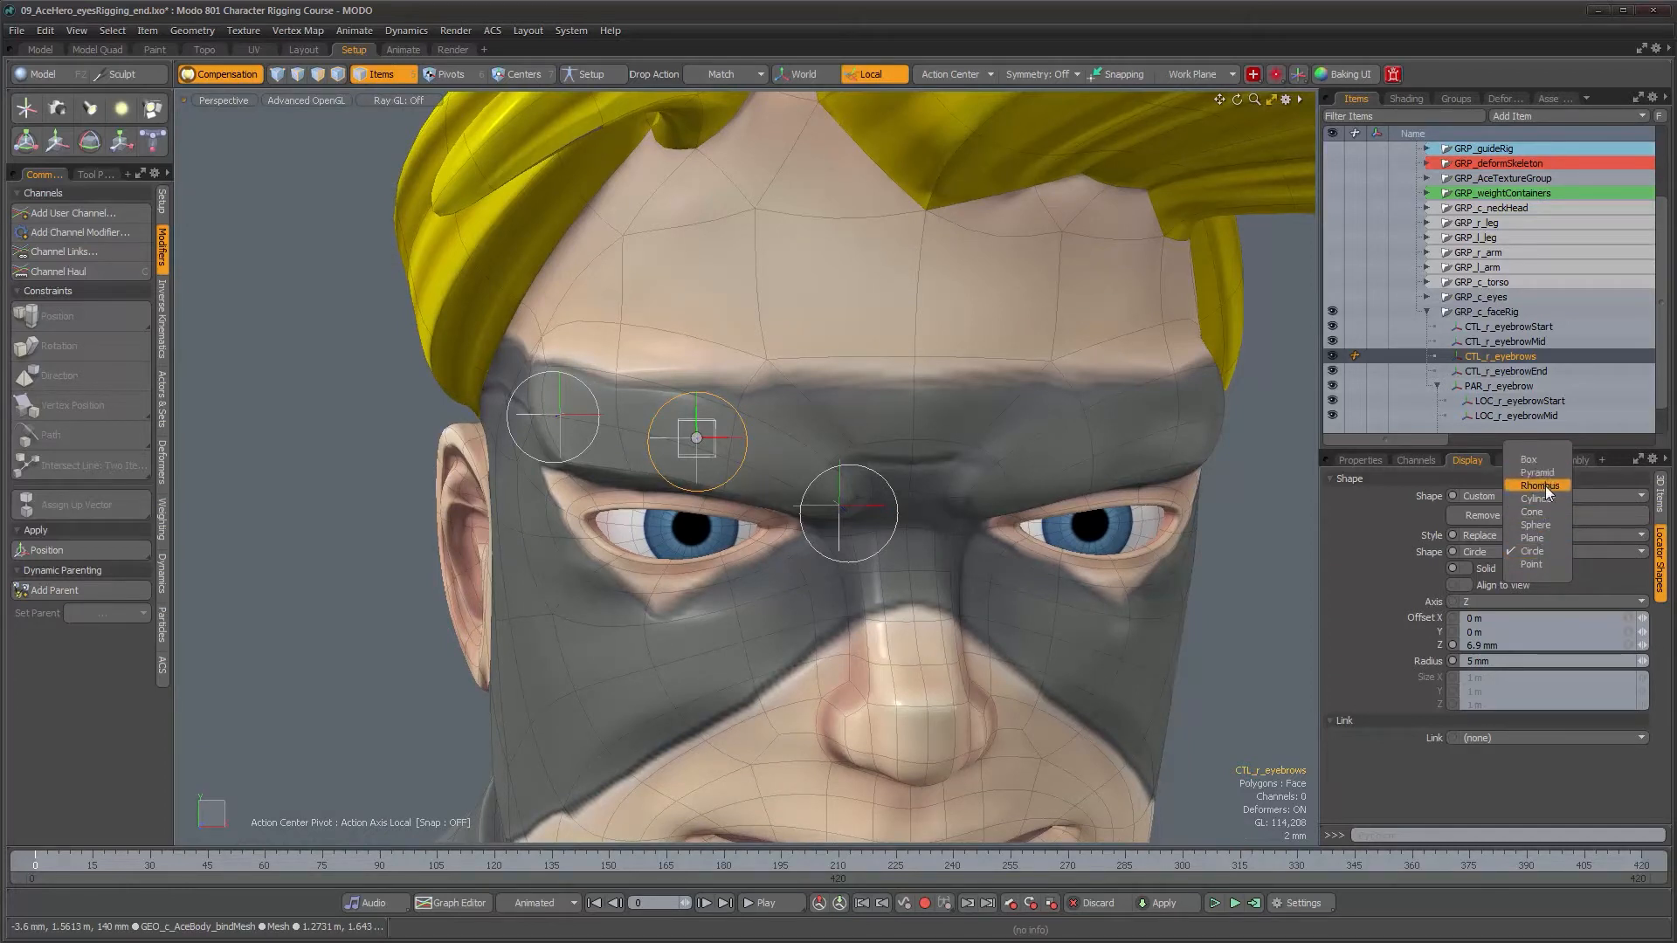
pyautogui.click(1538, 537)
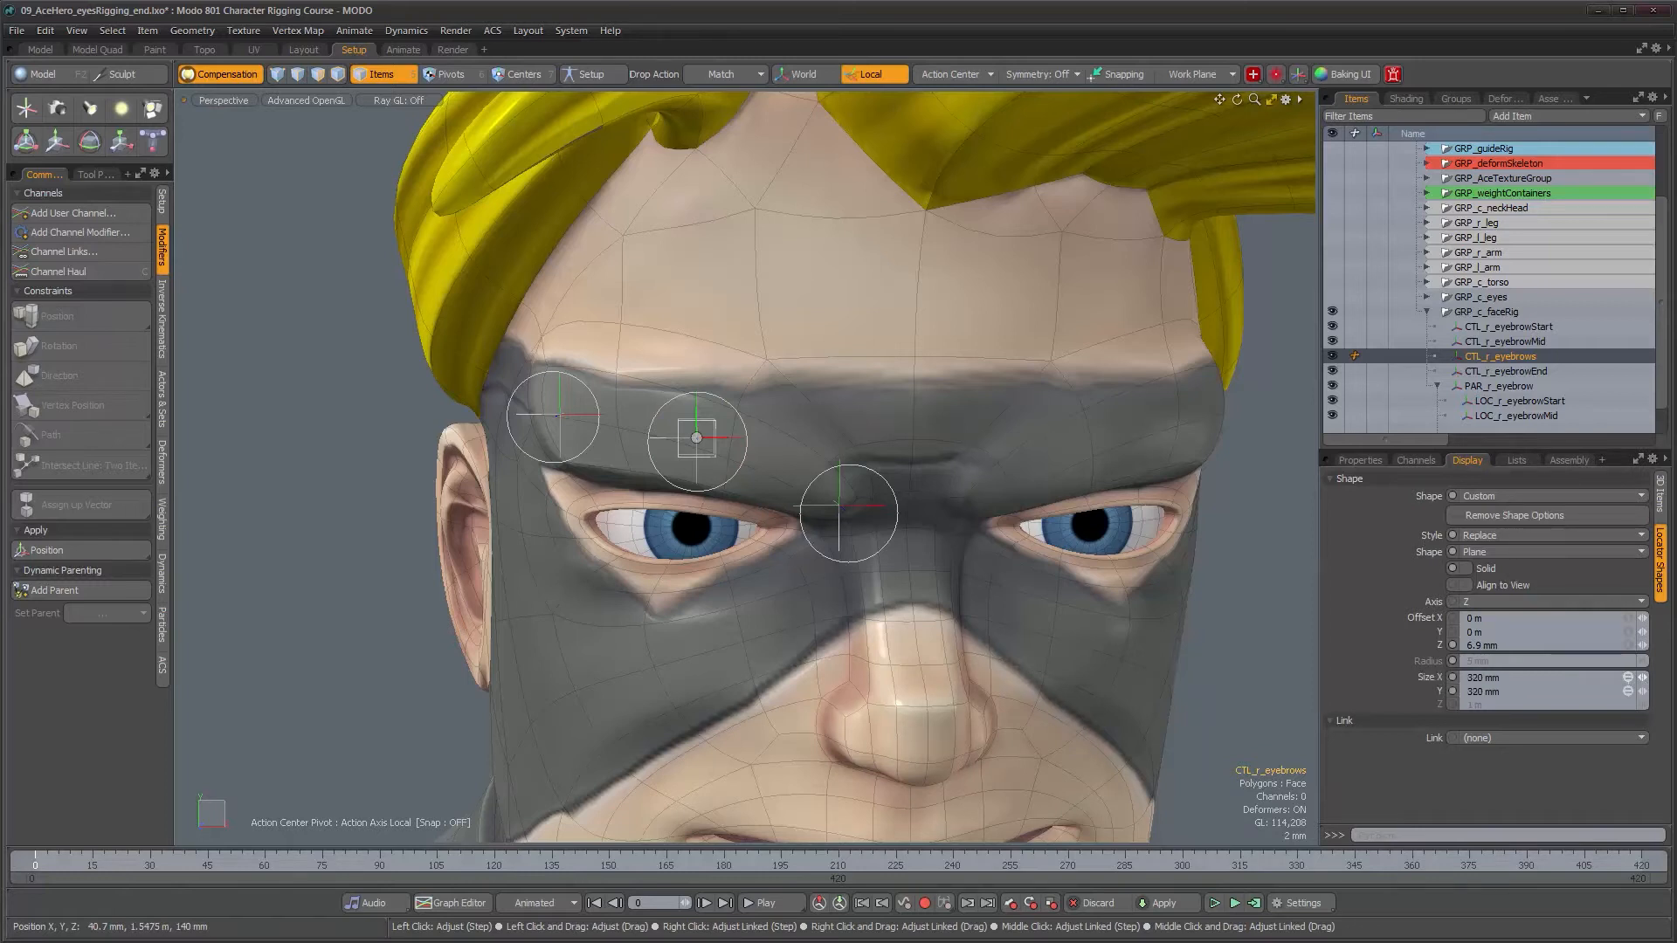
pyautogui.moveTo(1641, 677)
pyautogui.mouseDown()
pyautogui.moveTo(1588, 678)
pyautogui.moveTo(1633, 691)
pyautogui.moveTo(1615, 690)
pyautogui.mouseUp()
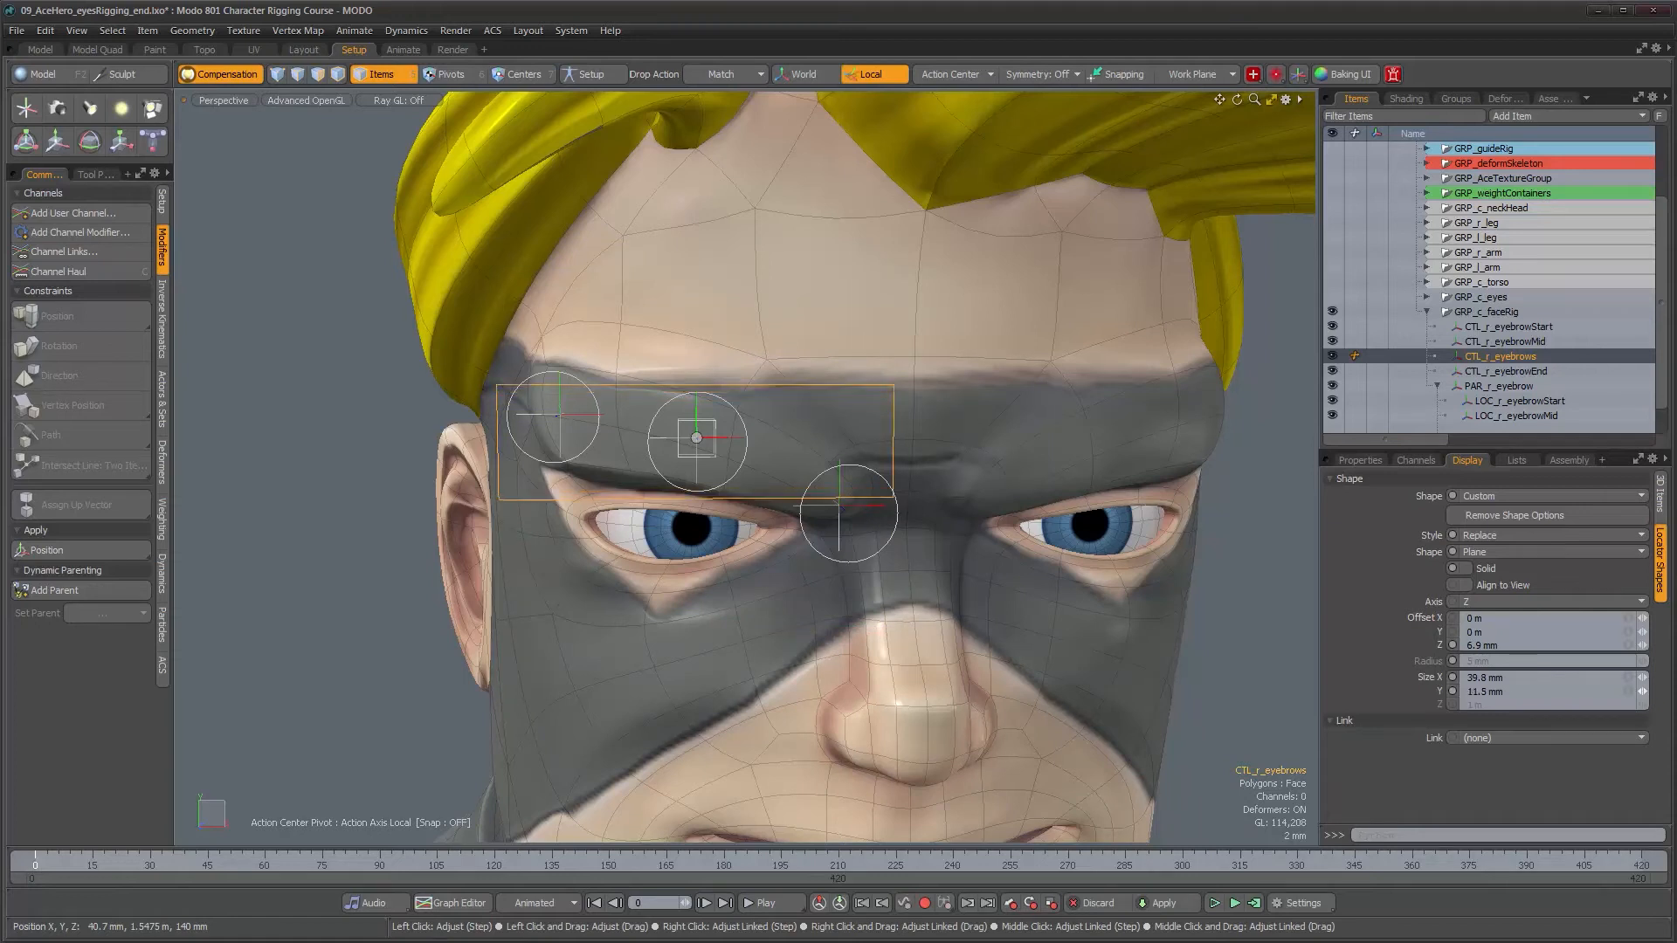
# Step: Try adjusting the Z offset of the CTL_r_eyebrows plane in front of the brow and select CTL_r_eyebrowStart
pyautogui.keyDown('alt'); pyautogui.moveTo(742, 474); pyautogui.dragTo(1257, 583); pyautogui.keyUp('alt')
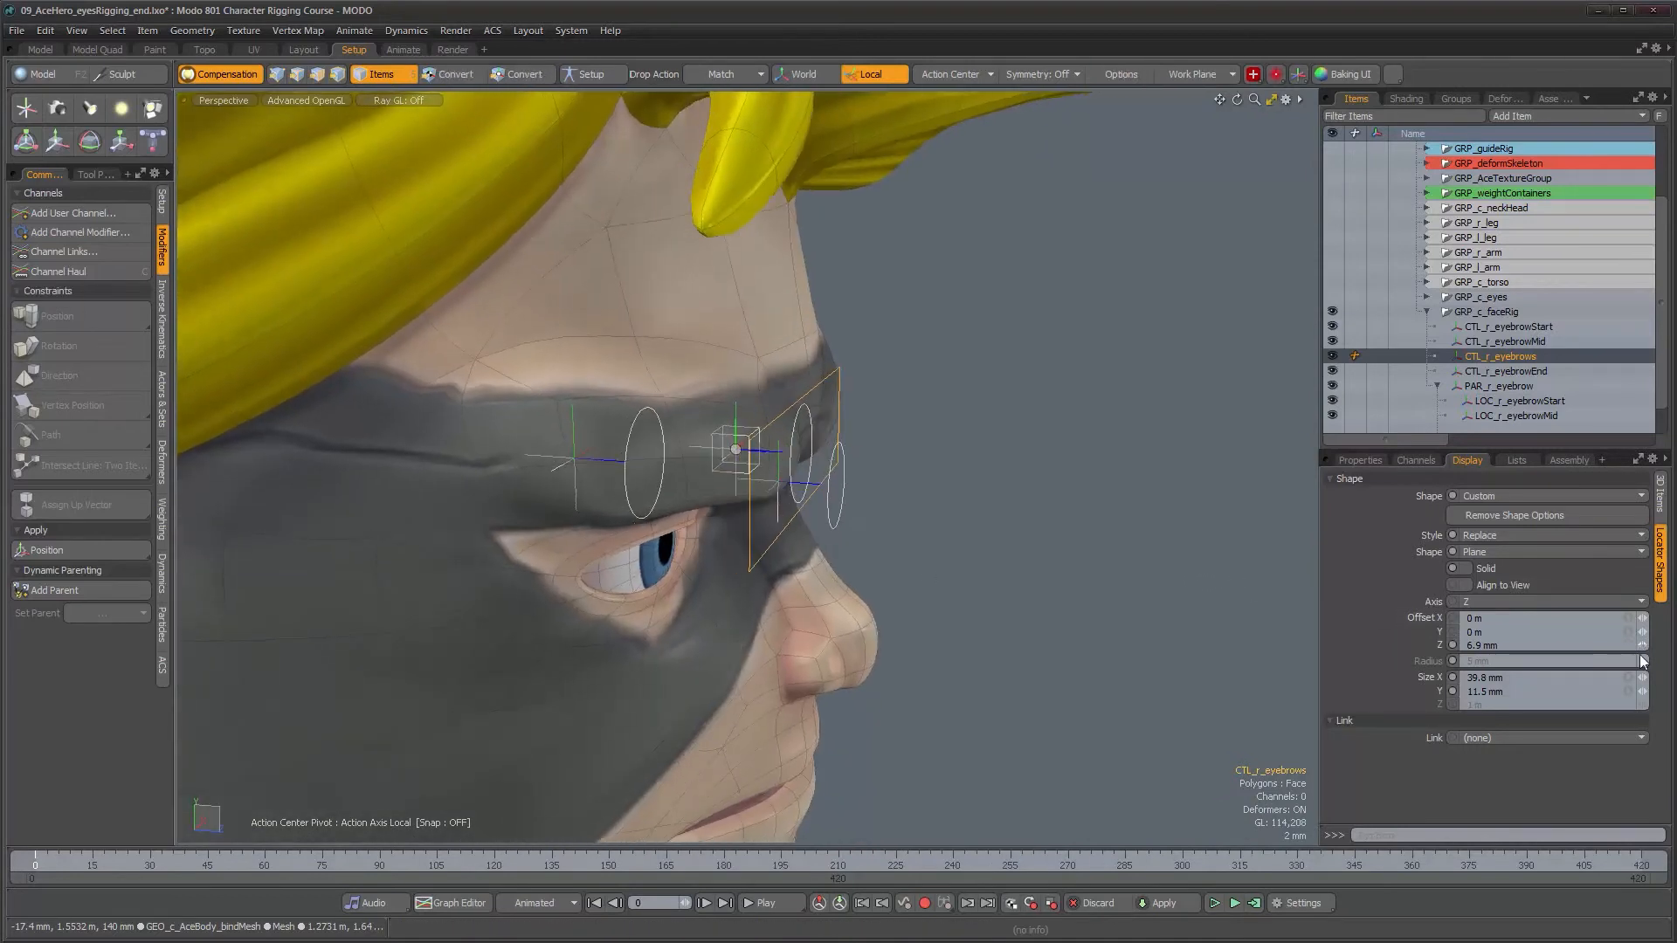
pyautogui.moveTo(1642, 646); pyautogui.dragTo(1629, 645)
pyautogui.keyDown('alt'); pyautogui.moveTo(924, 542); pyautogui.dragTo(845, 536); pyautogui.keyUp('alt')
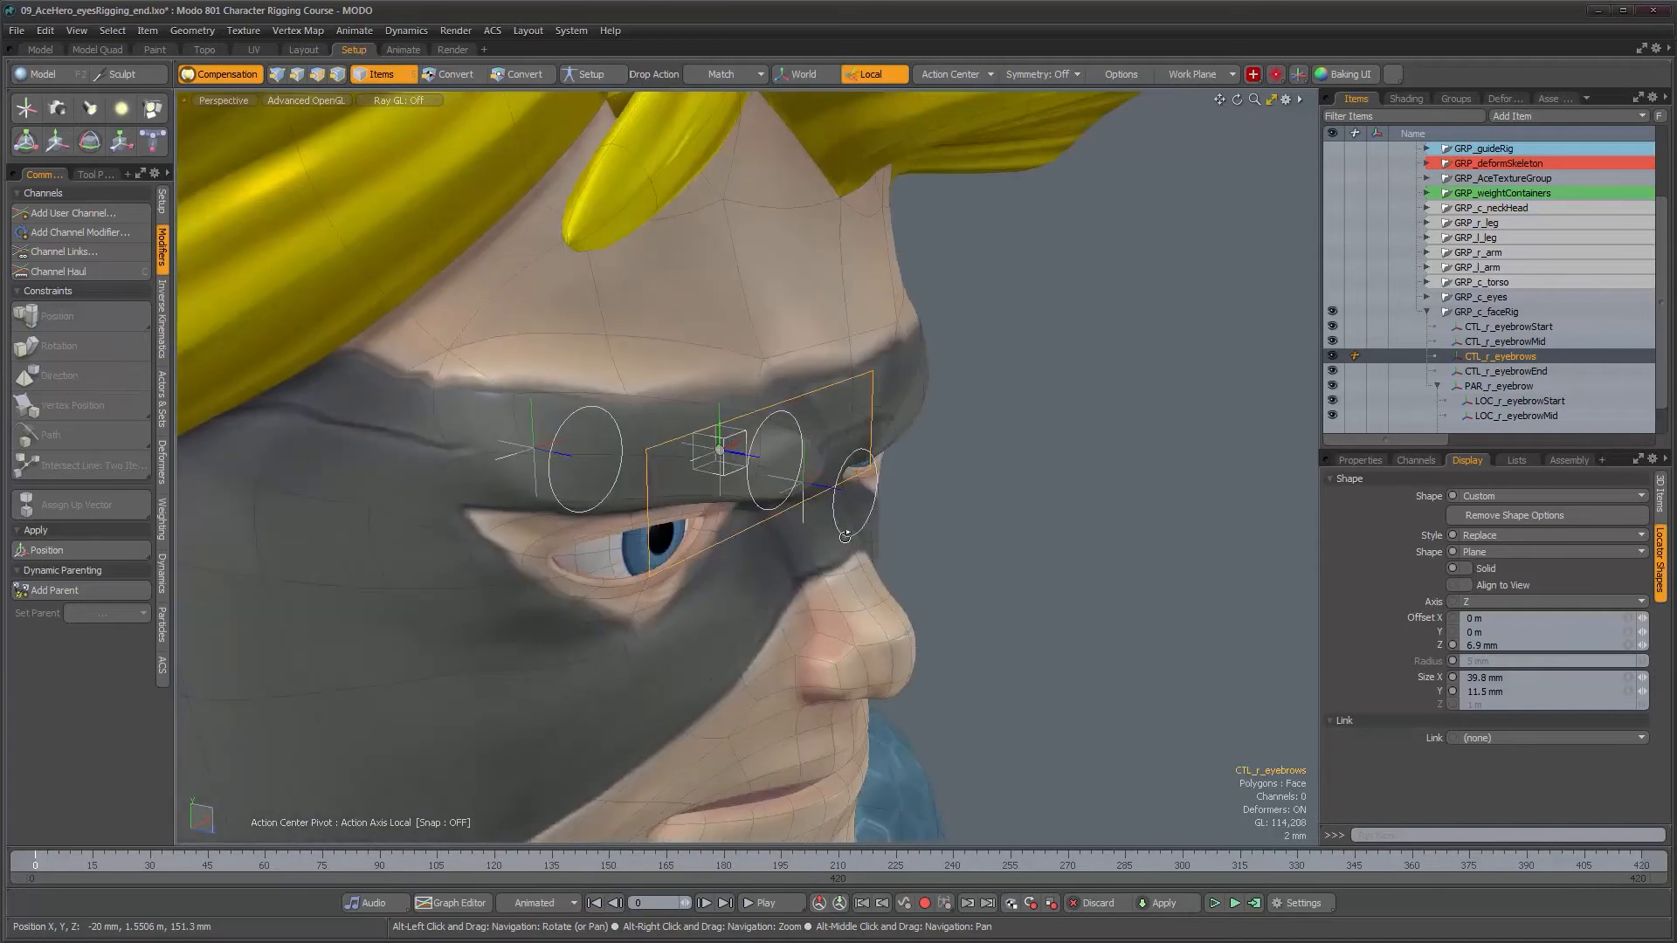
pyautogui.click(846, 539)
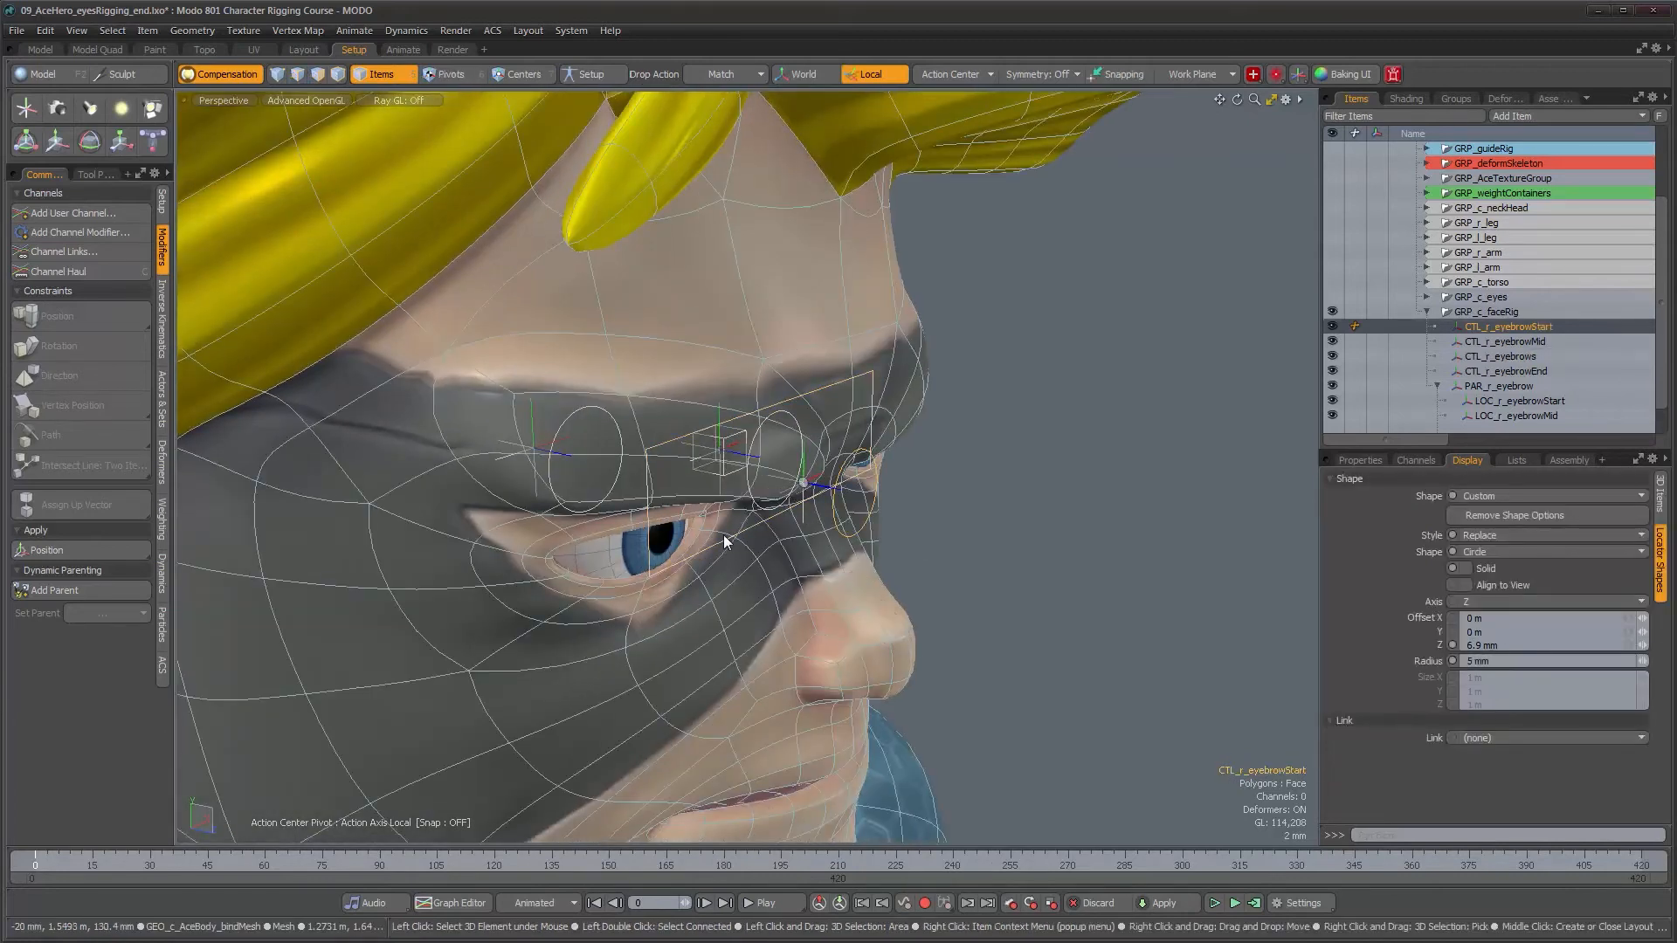
# Step: Set the Z offset of the CTL_r_eyebrowEnd circle to 18.3 mm, lining it up with the other brow controls
pyautogui.click(753, 508)
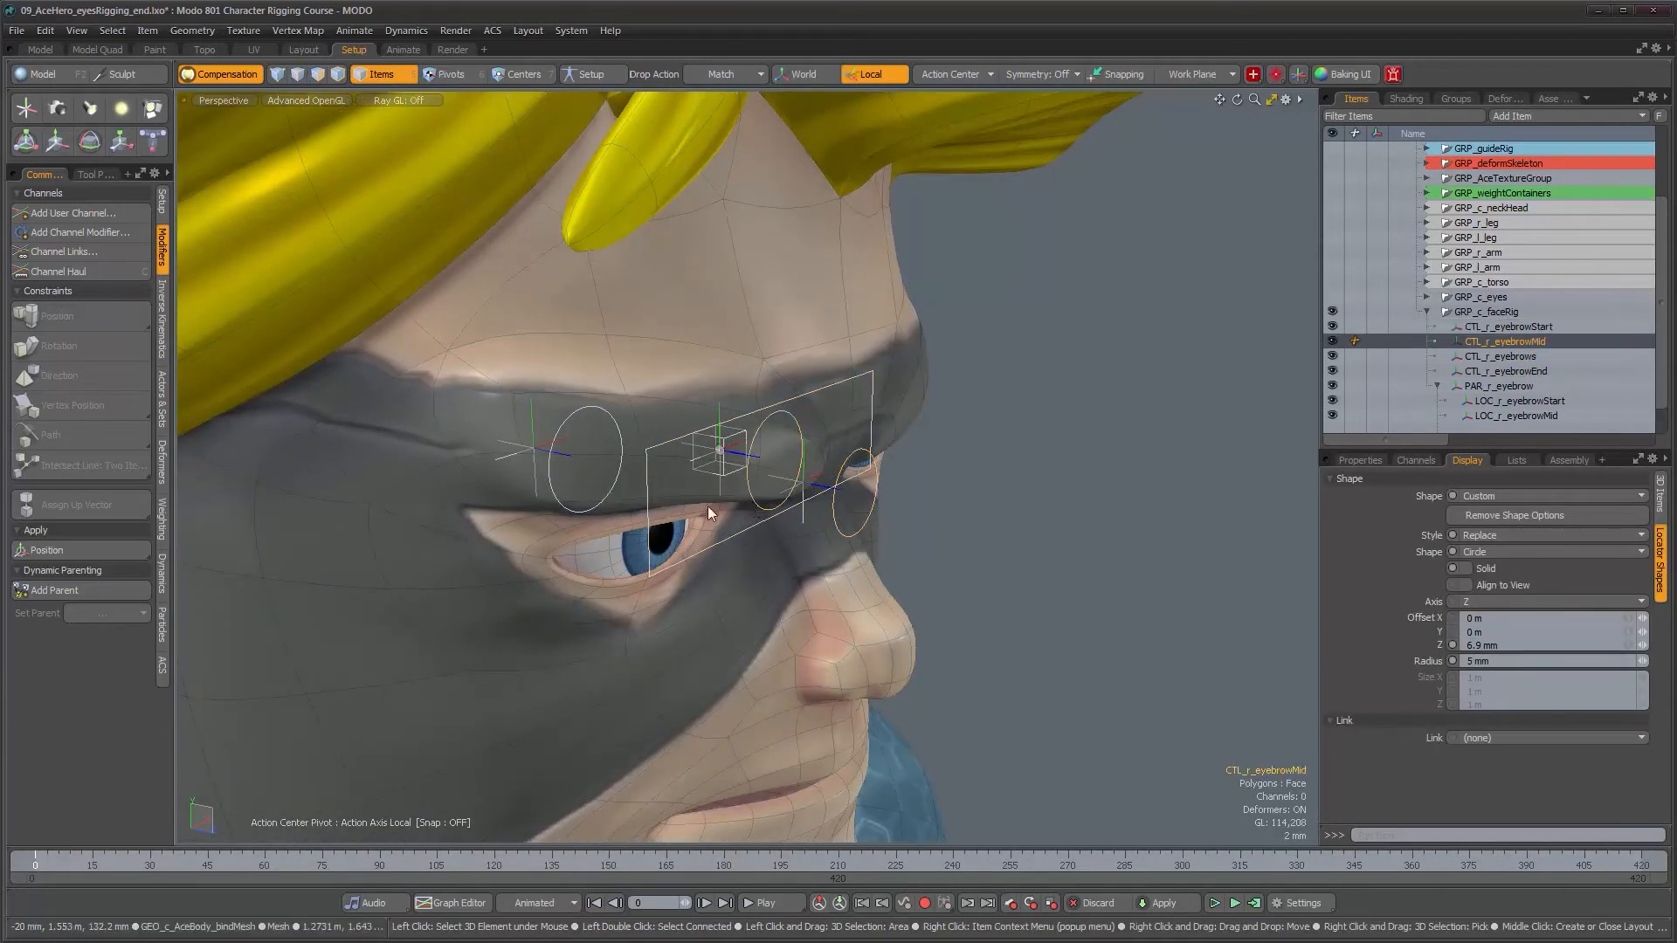
pyautogui.click(579, 517)
pyautogui.keyDown('alt'); pyautogui.moveTo(734, 566); pyautogui.dragTo(884, 488); pyautogui.keyUp('alt')
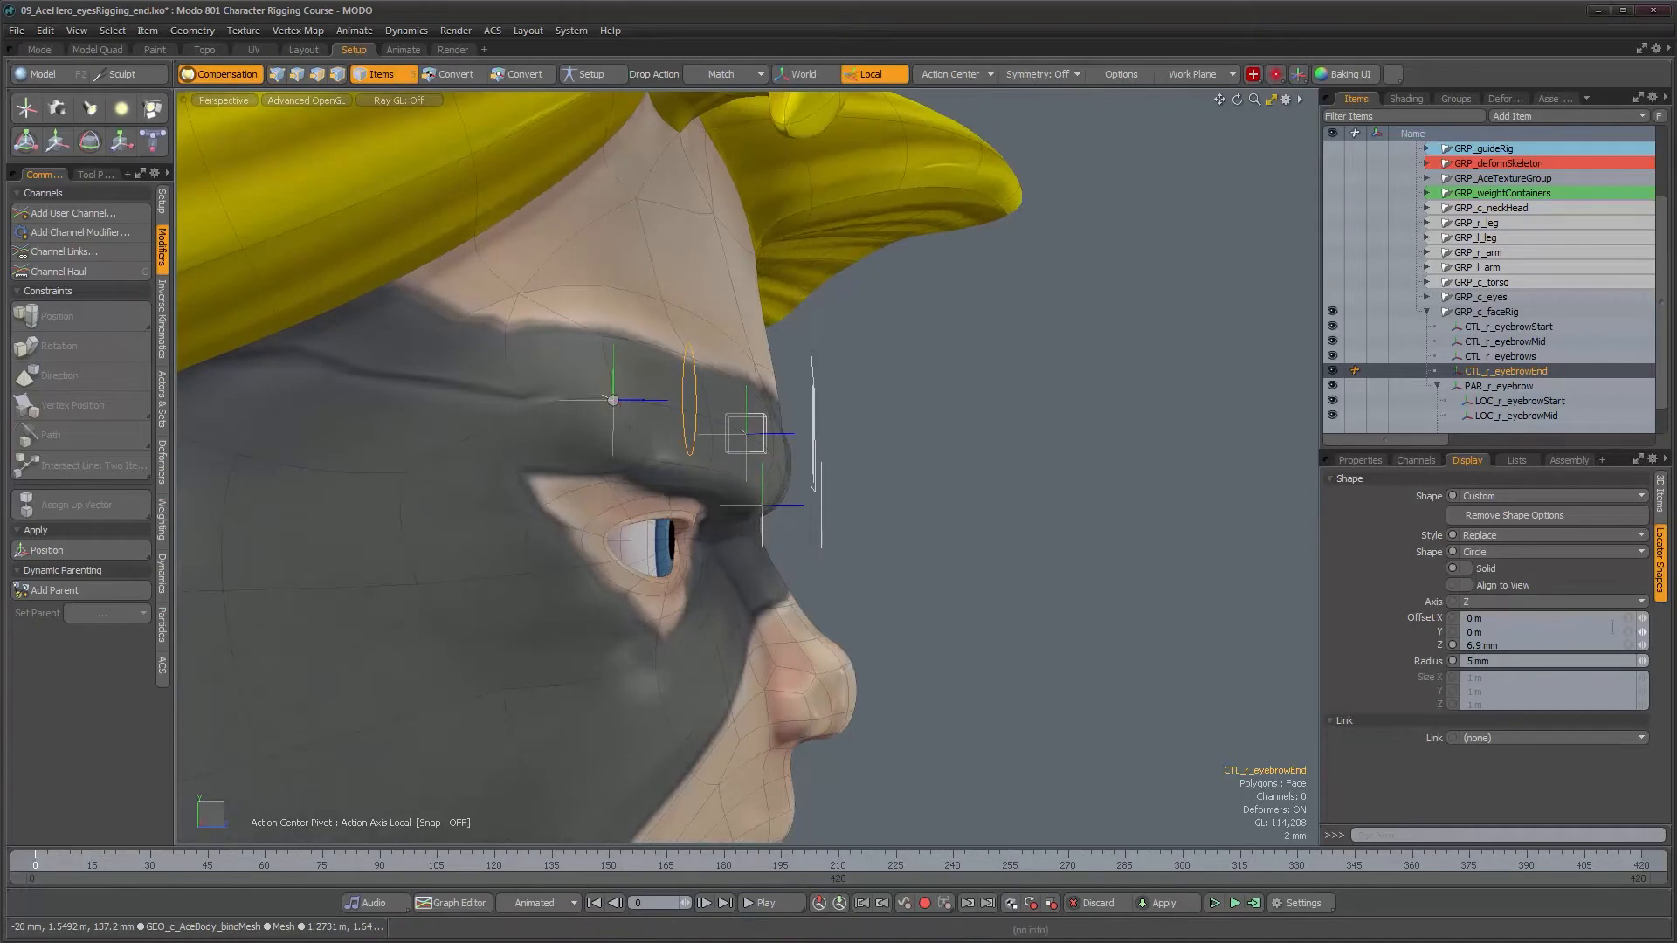
pyautogui.moveTo(1642, 646); pyautogui.dragTo(1649, 646)
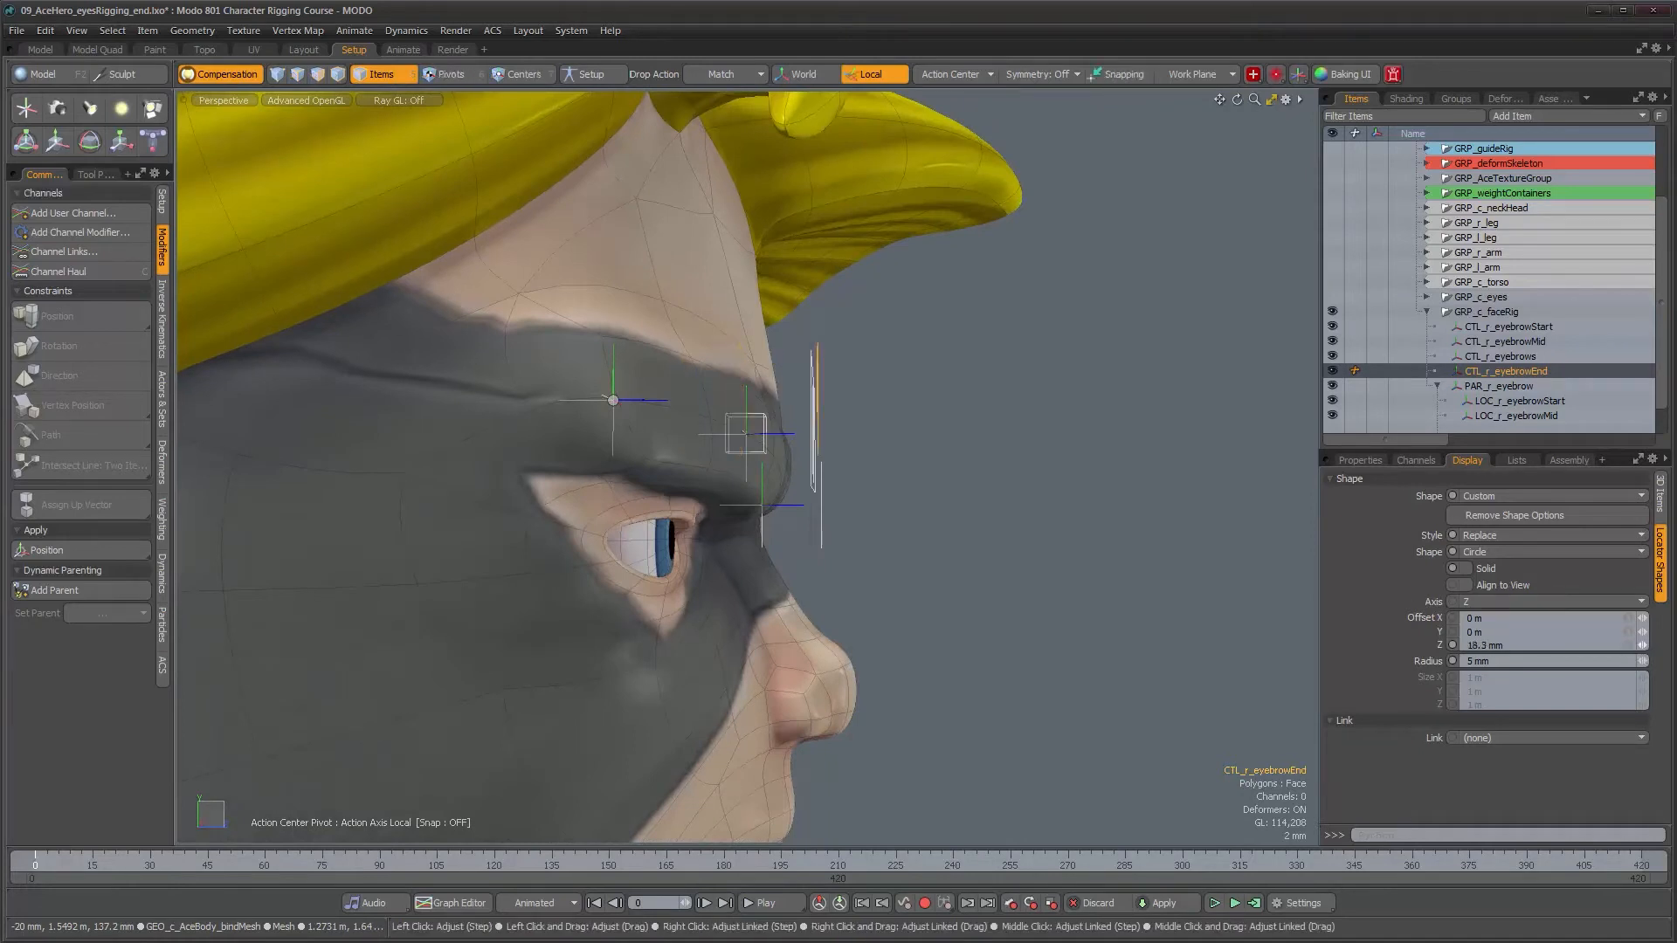
# Step: Set the Z offset of the CTL_r_eyebrowStart circle to 6.4 mm
pyautogui.keyDown('alt'); pyautogui.moveTo(923, 589); pyautogui.dragTo(913, 555); pyautogui.keyUp('alt')
pyautogui.click(824, 559)
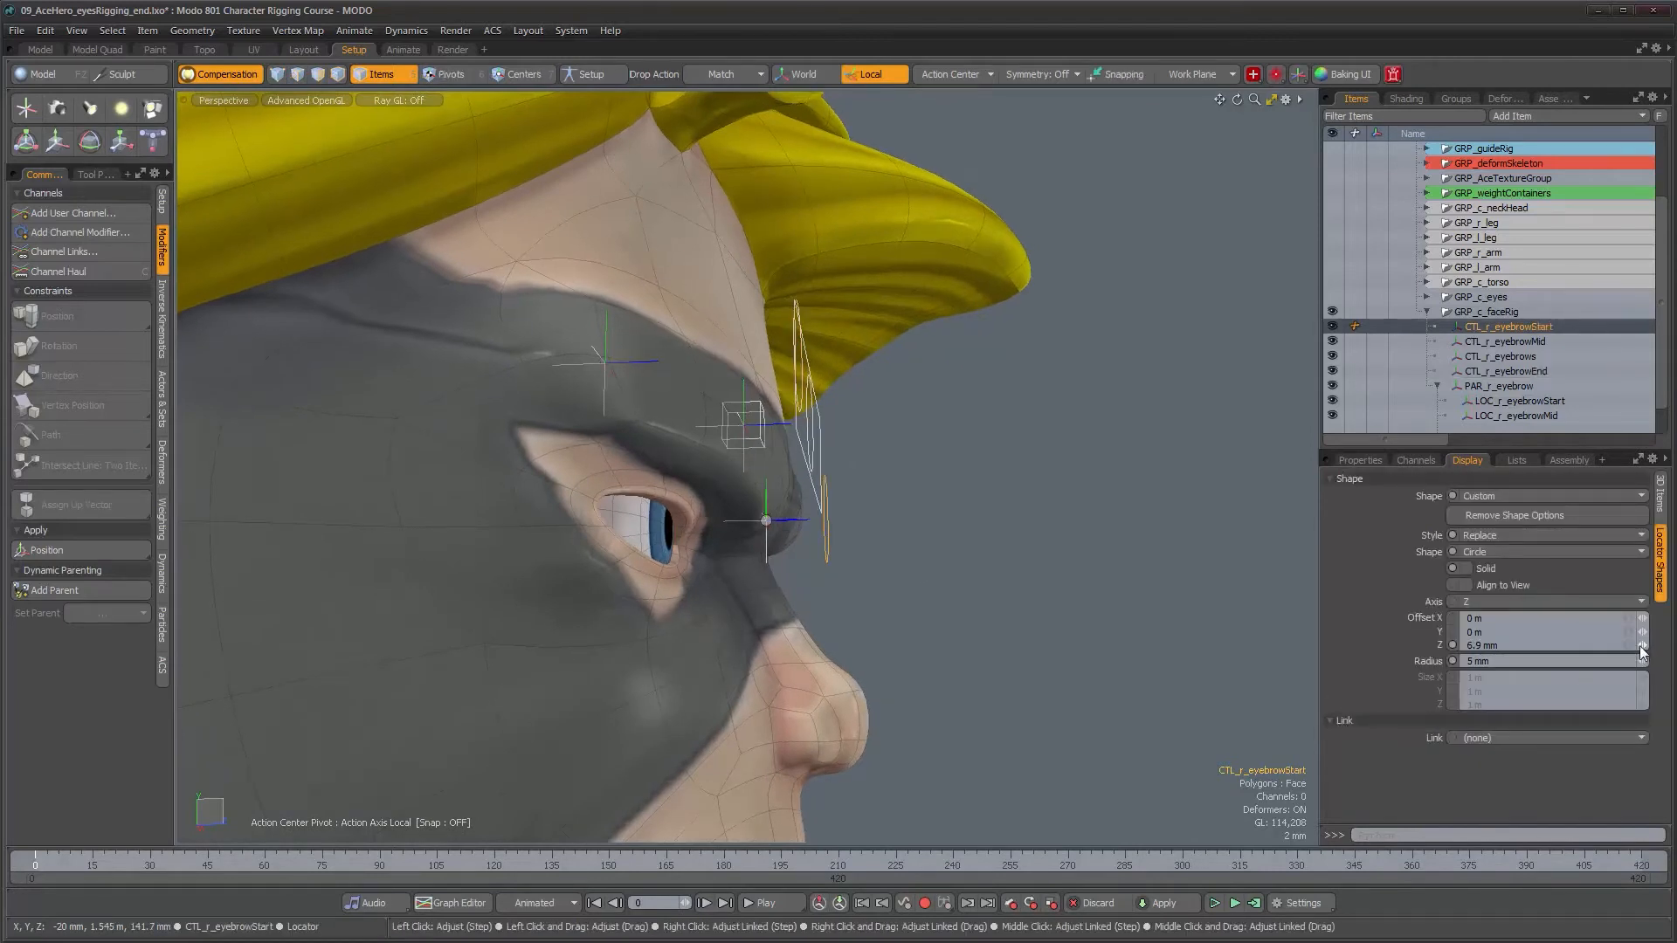
pyautogui.keyDown('alt'); pyautogui.moveTo(962, 573); pyautogui.dragTo(786, 524); pyautogui.keyUp('alt')
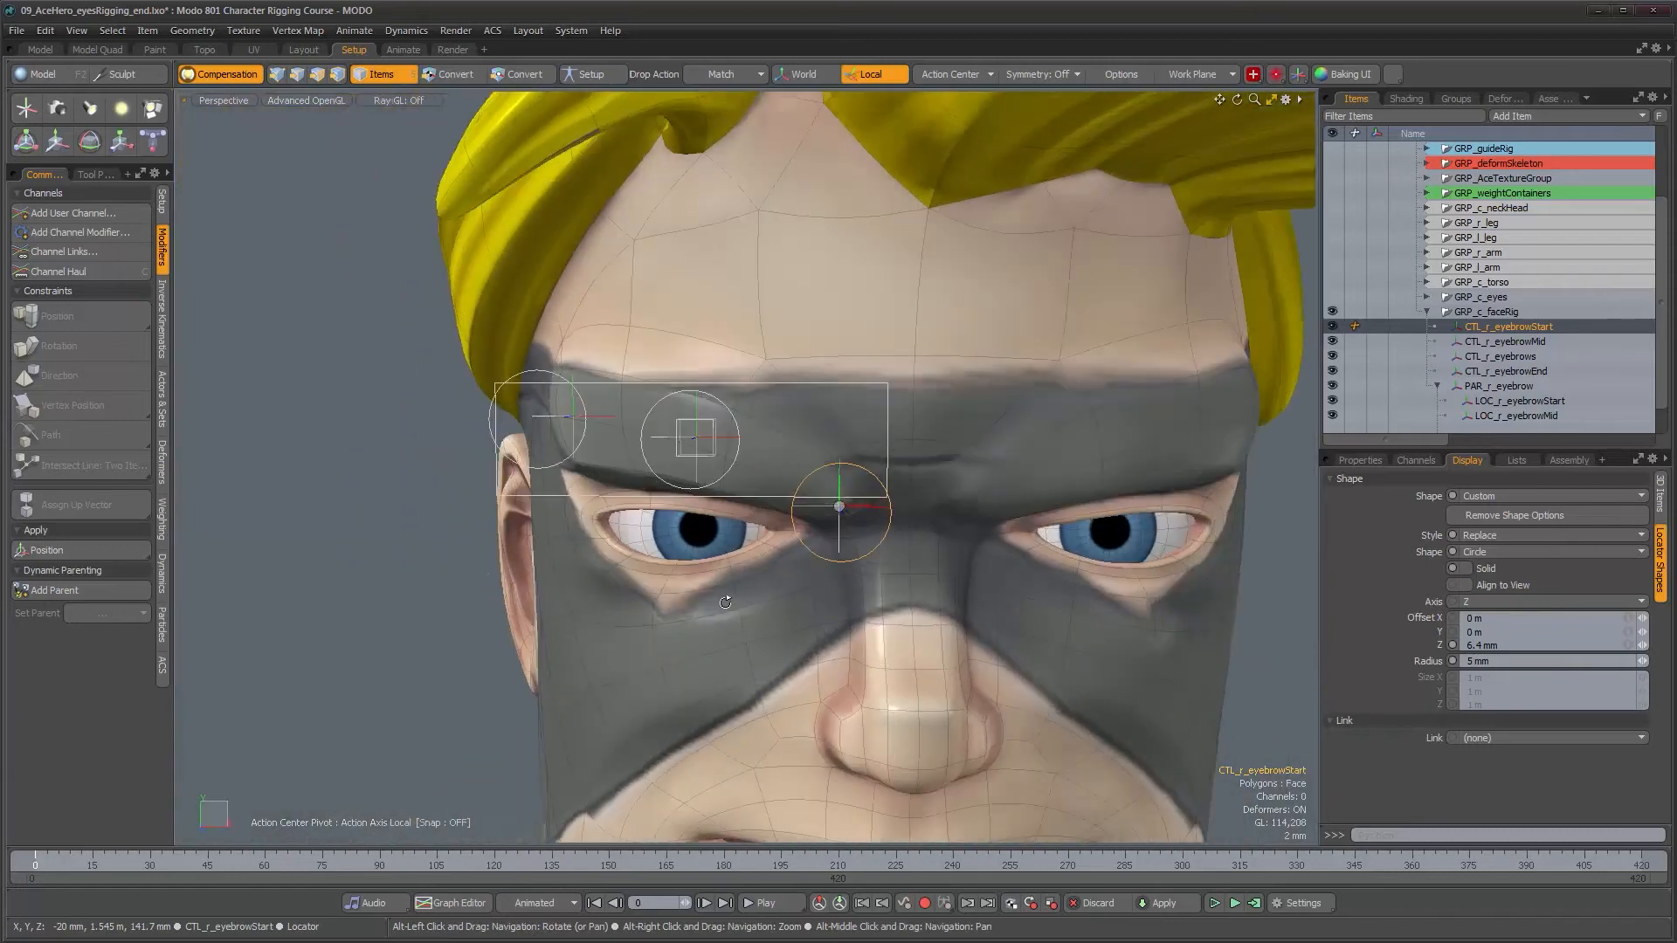
# Step: Parent CTL_r_eyebrowStart, CTL_r_eyebrowMid and CTL_r_eyebrowEnd under the CTL_r_eyebrows plane control
pyautogui.click(820, 384)
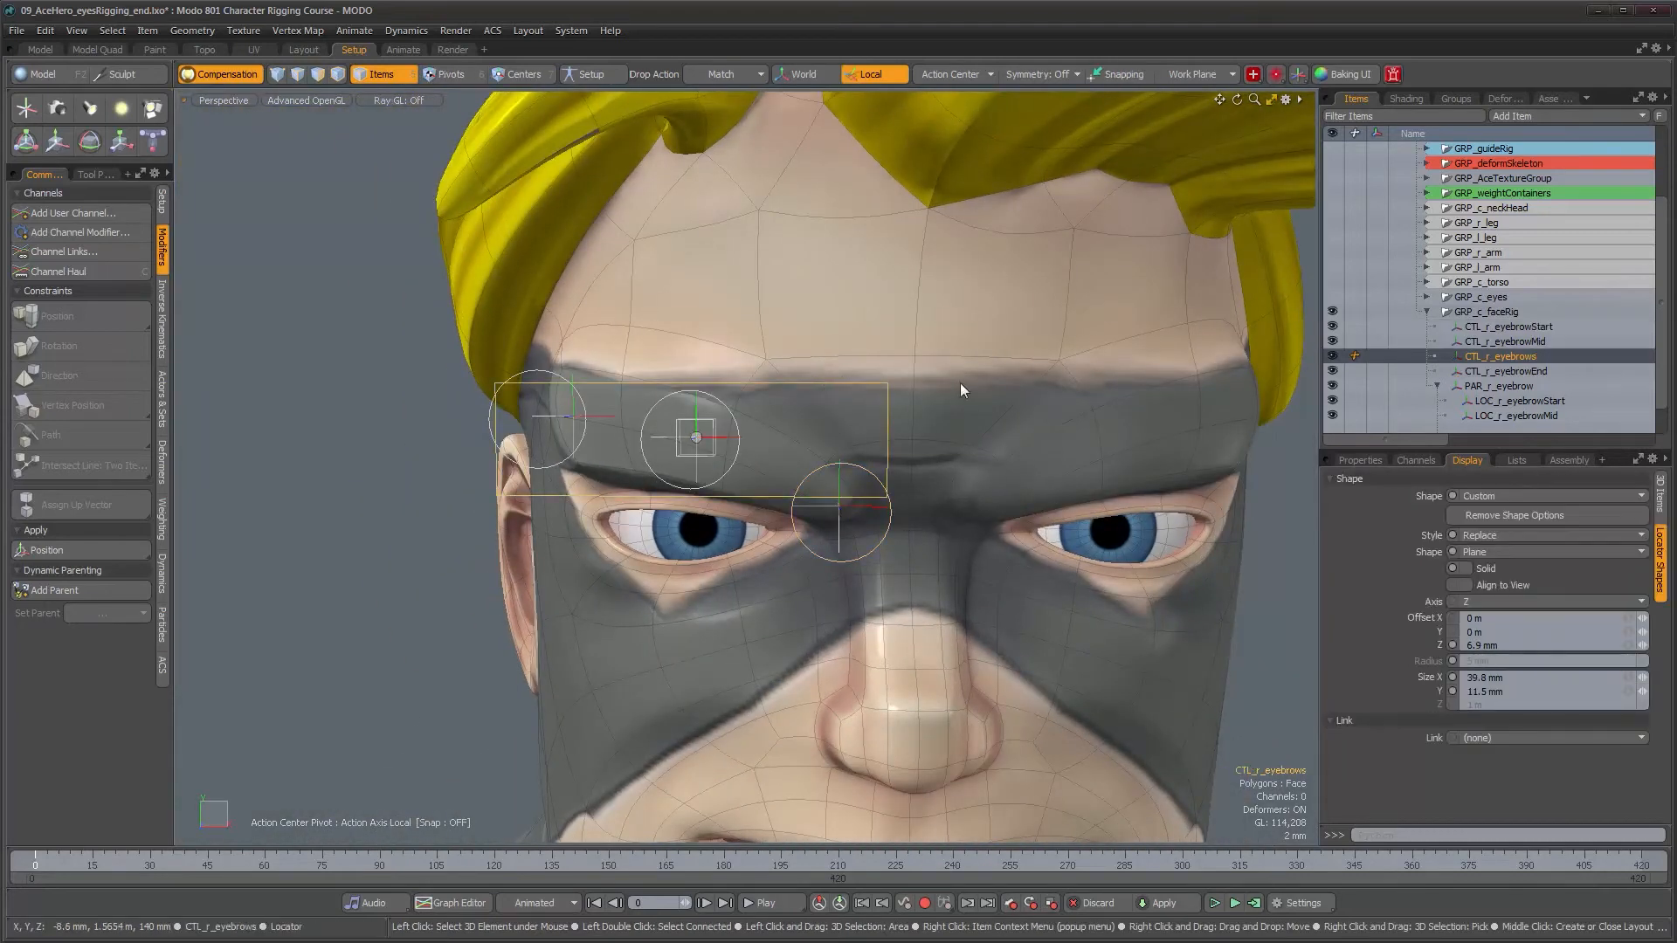
pyautogui.keyDown('alt'); pyautogui.moveTo(895, 390); pyautogui.dragTo(939, 389); pyautogui.keyUp('alt')
pyautogui.click(1490, 370)
pyautogui.keyDown('ctrl'); pyautogui.click(1487, 341); pyautogui.keyUp('ctrl')
pyautogui.keyDown('ctrl'); pyautogui.click(1485, 328); pyautogui.keyUp('ctrl')
pyautogui.moveTo(1481, 342); pyautogui.dragTo(1480, 356)
pyautogui.click(1438, 356)
pyautogui.keyDown('alt'); pyautogui.moveTo(878, 455); pyautogui.dragTo(813, 486); pyautogui.keyUp('alt')
pyautogui.keyDown('alt'); pyautogui.scroll(-3, 859, 478); pyautogui.keyUp('alt')
pyautogui.keyDown('alt'); pyautogui.moveTo(932, 476); pyautogui.dragTo(834, 464, button='middle'); pyautogui.keyUp('alt')
pyautogui.keyDown('alt'); pyautogui.moveTo(834, 464); pyautogui.dragTo(883, 471, button='right'); pyautogui.keyUp('alt')
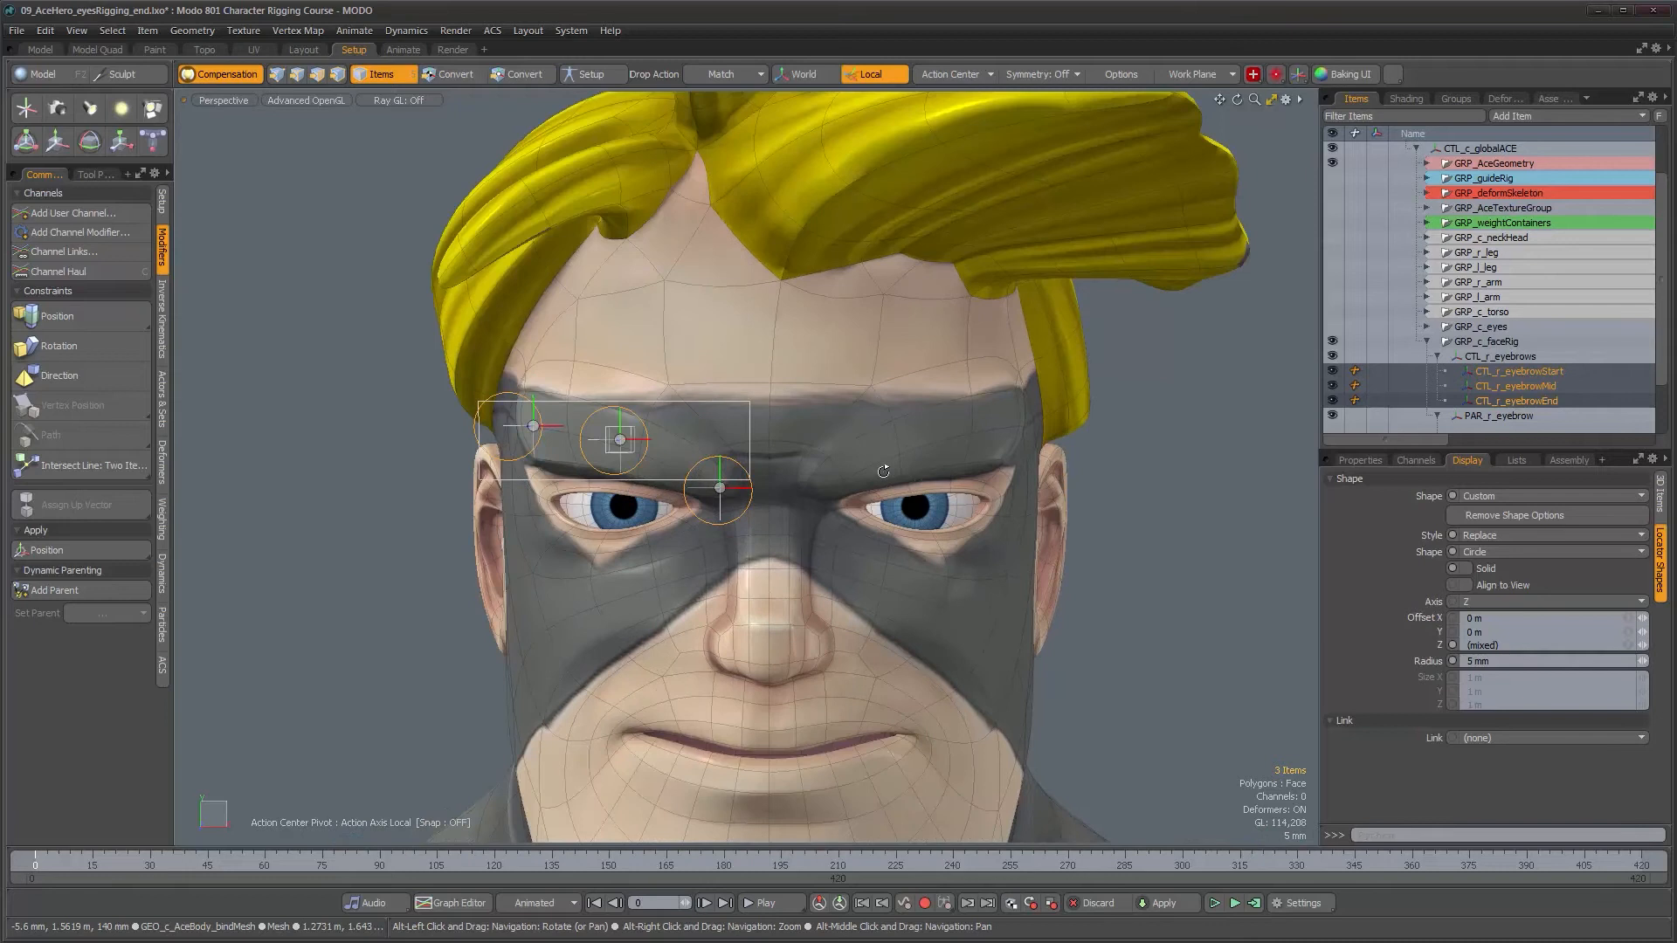
# Step: Raise the CTL_r_eyebrowStart circle by setting its shape's Y offset to 5.1 mm
pyautogui.click(1179, 474)
pyautogui.keyDown('alt'); pyautogui.moveTo(766, 485); pyautogui.dragTo(740, 461); pyautogui.keyUp('alt')
pyautogui.click(737, 468)
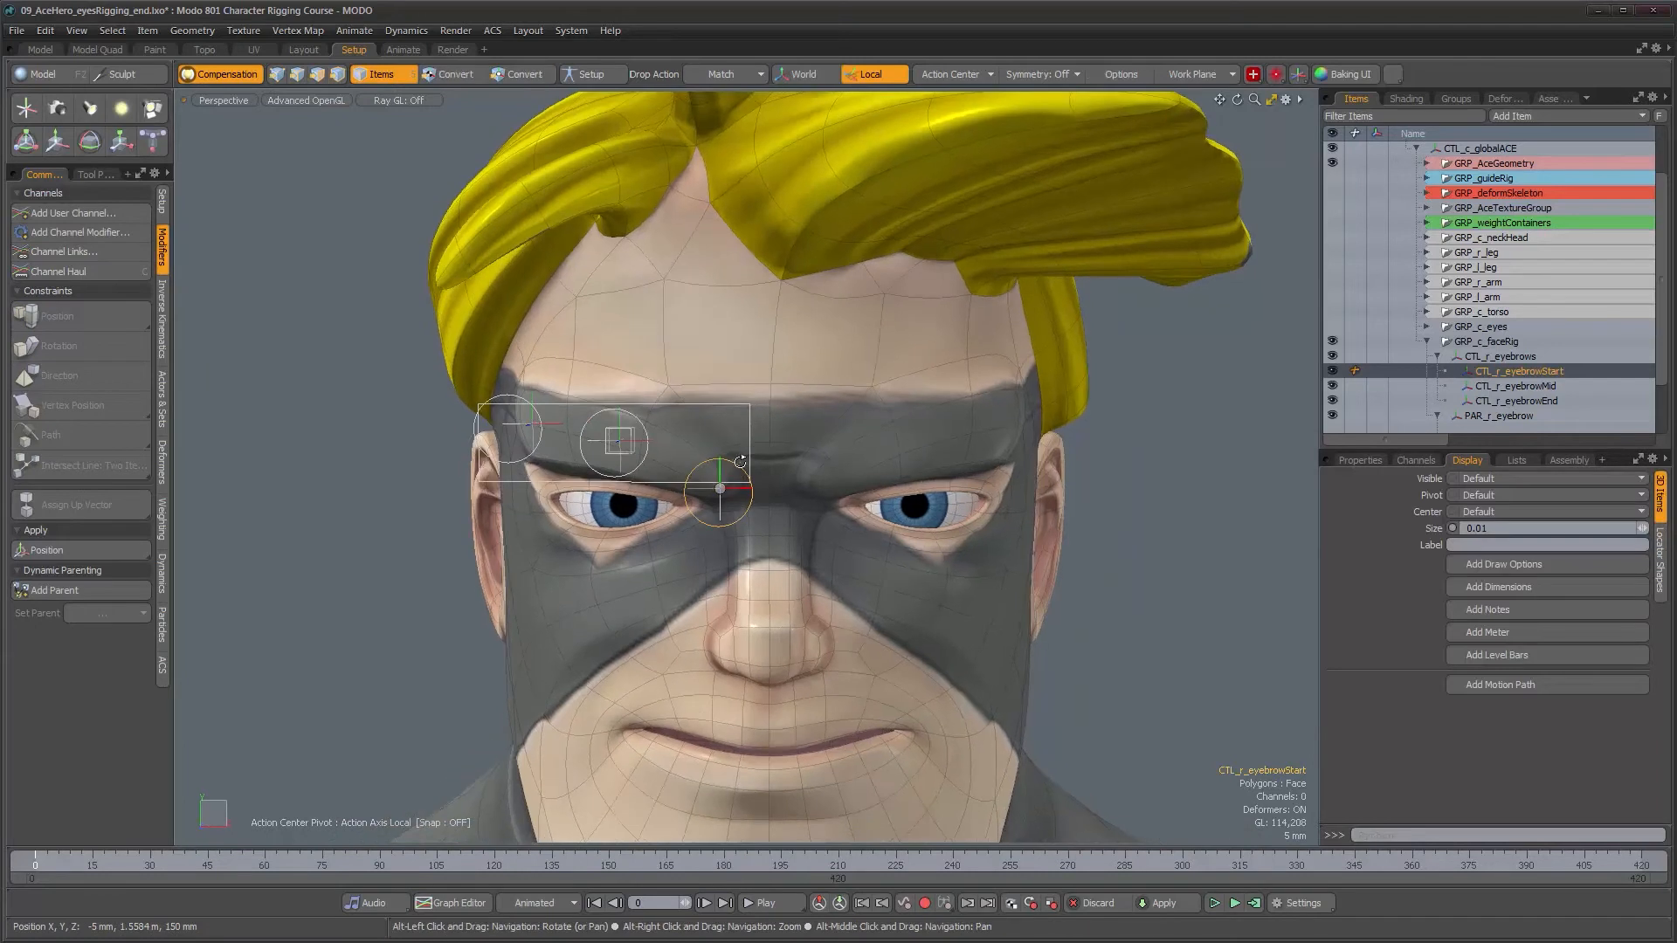
pyautogui.click(1660, 560)
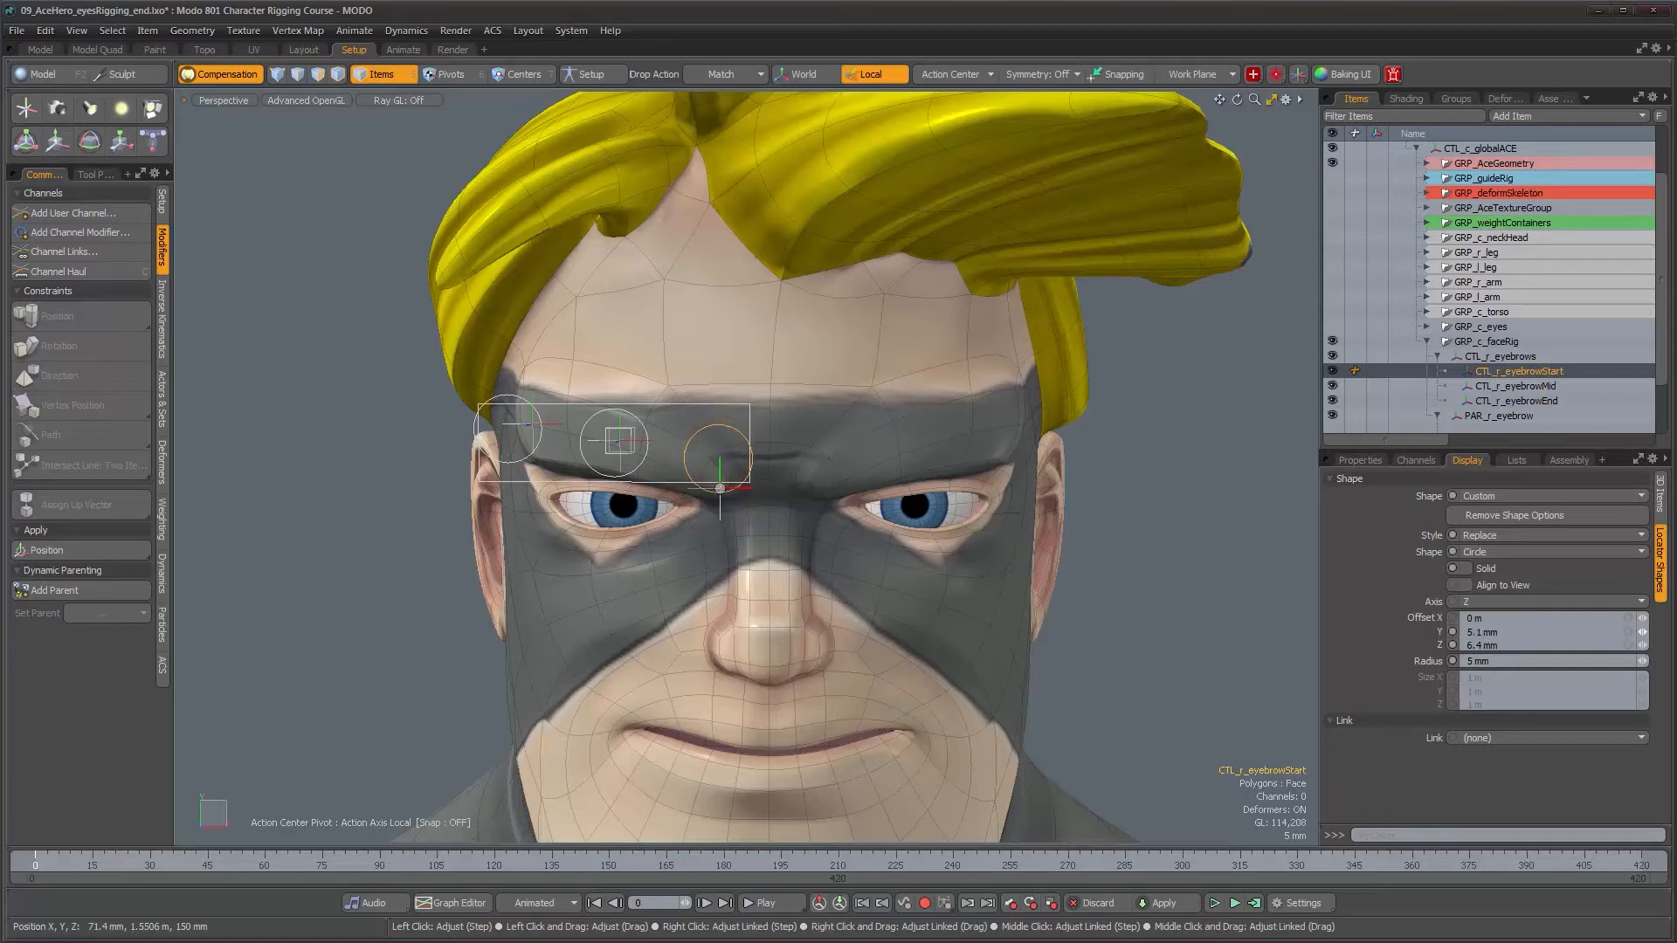
pyautogui.click(302, 473)
# Step: Examine the placement of the right eyebrow controls on the face from several angles
pyautogui.keyDown('alt'); pyautogui.moveTo(302, 473); pyautogui.dragTo(411, 480); pyautogui.keyUp('alt')
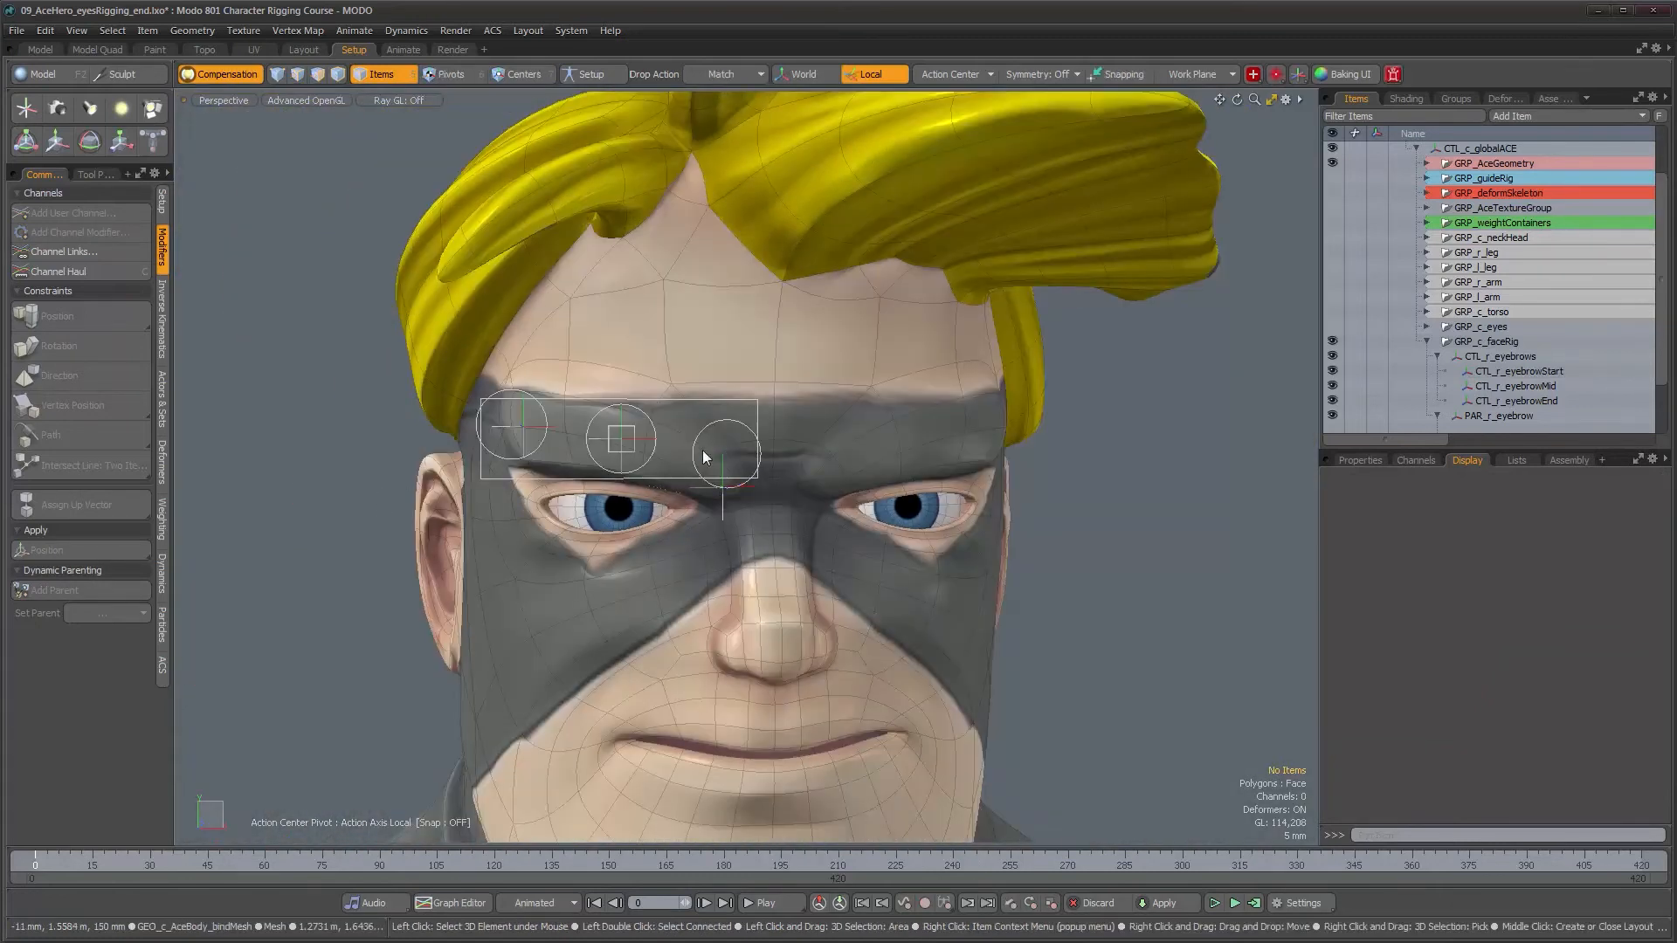
pyautogui.keyDown('alt'); pyautogui.moveTo(716, 431); pyautogui.dragTo(756, 505); pyautogui.keyUp('alt')
pyautogui.keyDown('alt'); pyautogui.moveTo(756, 505); pyautogui.dragTo(732, 520, button='right'); pyautogui.keyUp('alt')
pyautogui.keyDown('alt'); pyautogui.moveTo(731, 519); pyautogui.dragTo(709, 451, button='middle'); pyautogui.keyUp('alt')
pyautogui.keyDown('alt'); pyautogui.moveTo(710, 451); pyautogui.dragTo(781, 448); pyautogui.keyUp('alt')
pyautogui.keyDown('alt'); pyautogui.moveTo(786, 427); pyautogui.dragTo(803, 430, button='right'); pyautogui.keyUp('alt')
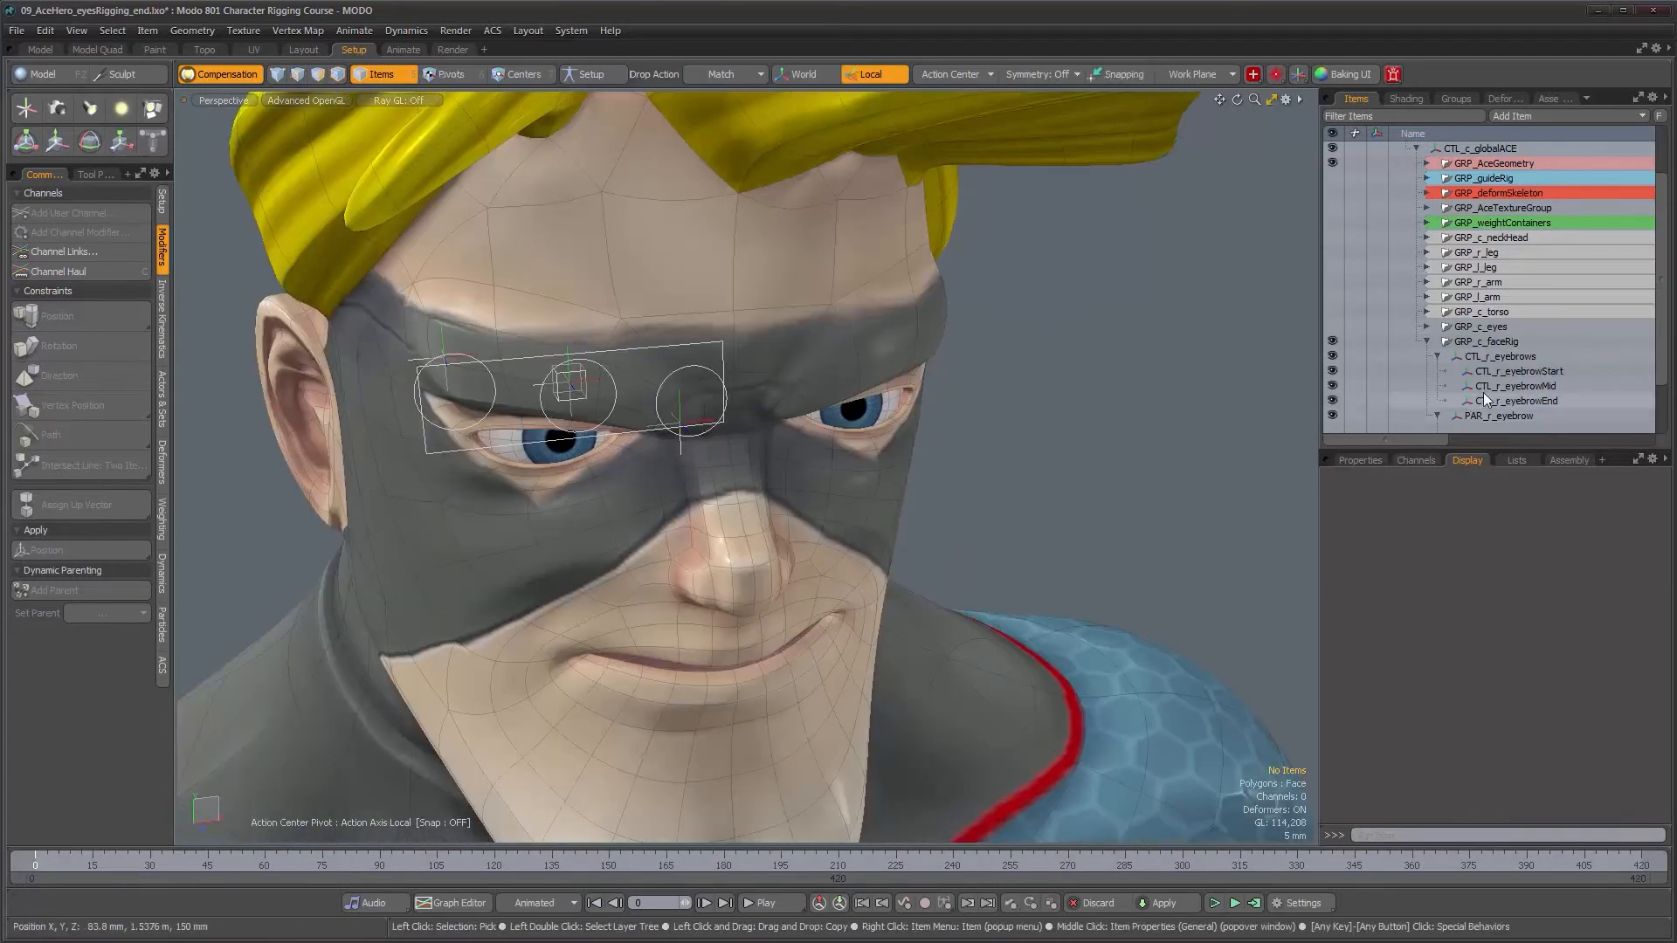
pyautogui.scroll(-1, 1600, 390)
pyautogui.keyDown('alt'); pyautogui.moveTo(829, 419); pyautogui.dragTo(963, 400); pyautogui.keyUp('alt')
# Step: Add a group locator and parent it under GRP_c_faceRig
pyautogui.click(1485, 297)
pyautogui.scroll(-3, 963, 401)
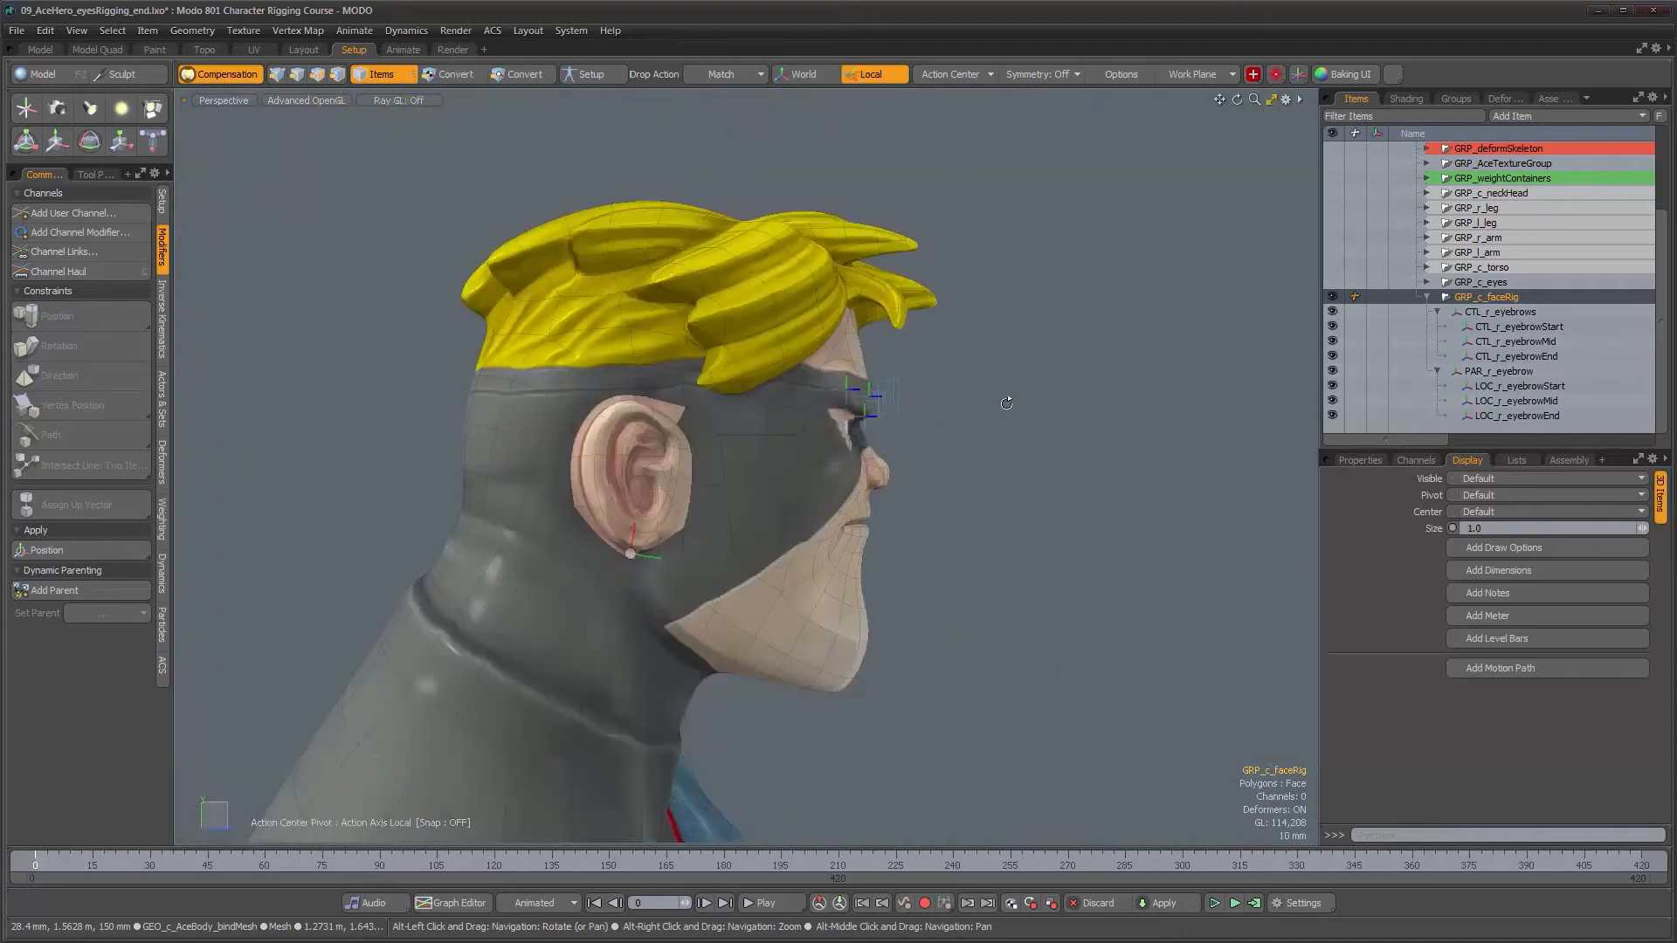
pyautogui.click(1585, 116)
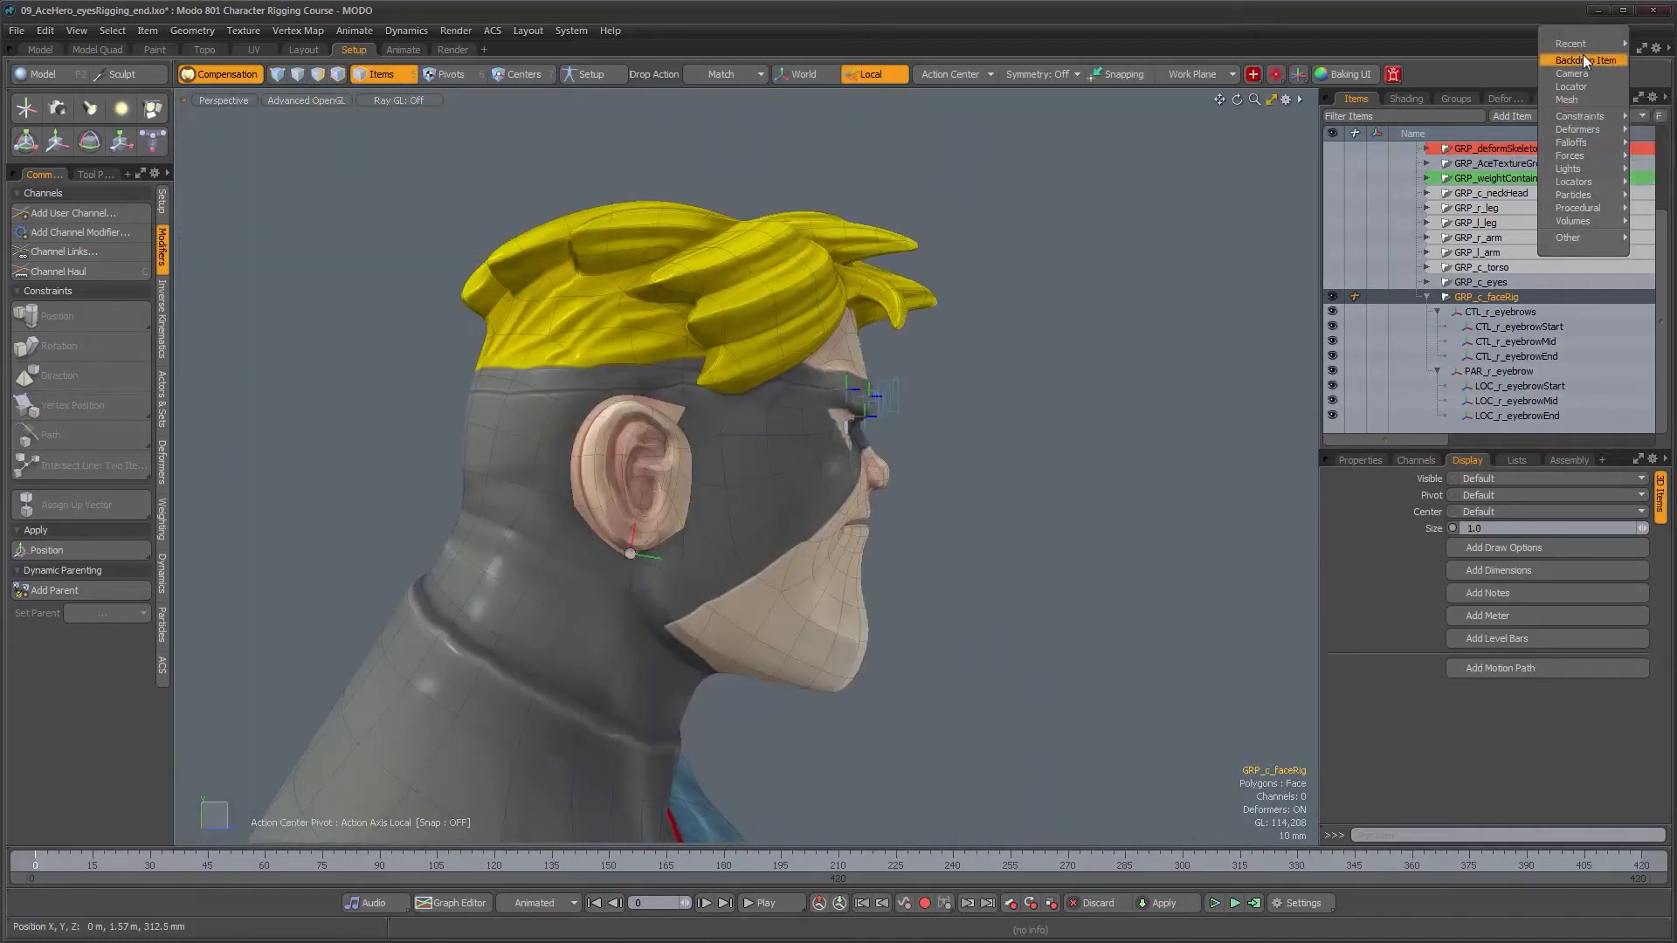
pyautogui.moveTo(1583, 44)
pyautogui.click(1663, 52)
pyautogui.click(1479, 297)
pyautogui.moveTo(1478, 296); pyautogui.dragTo(1480, 310)
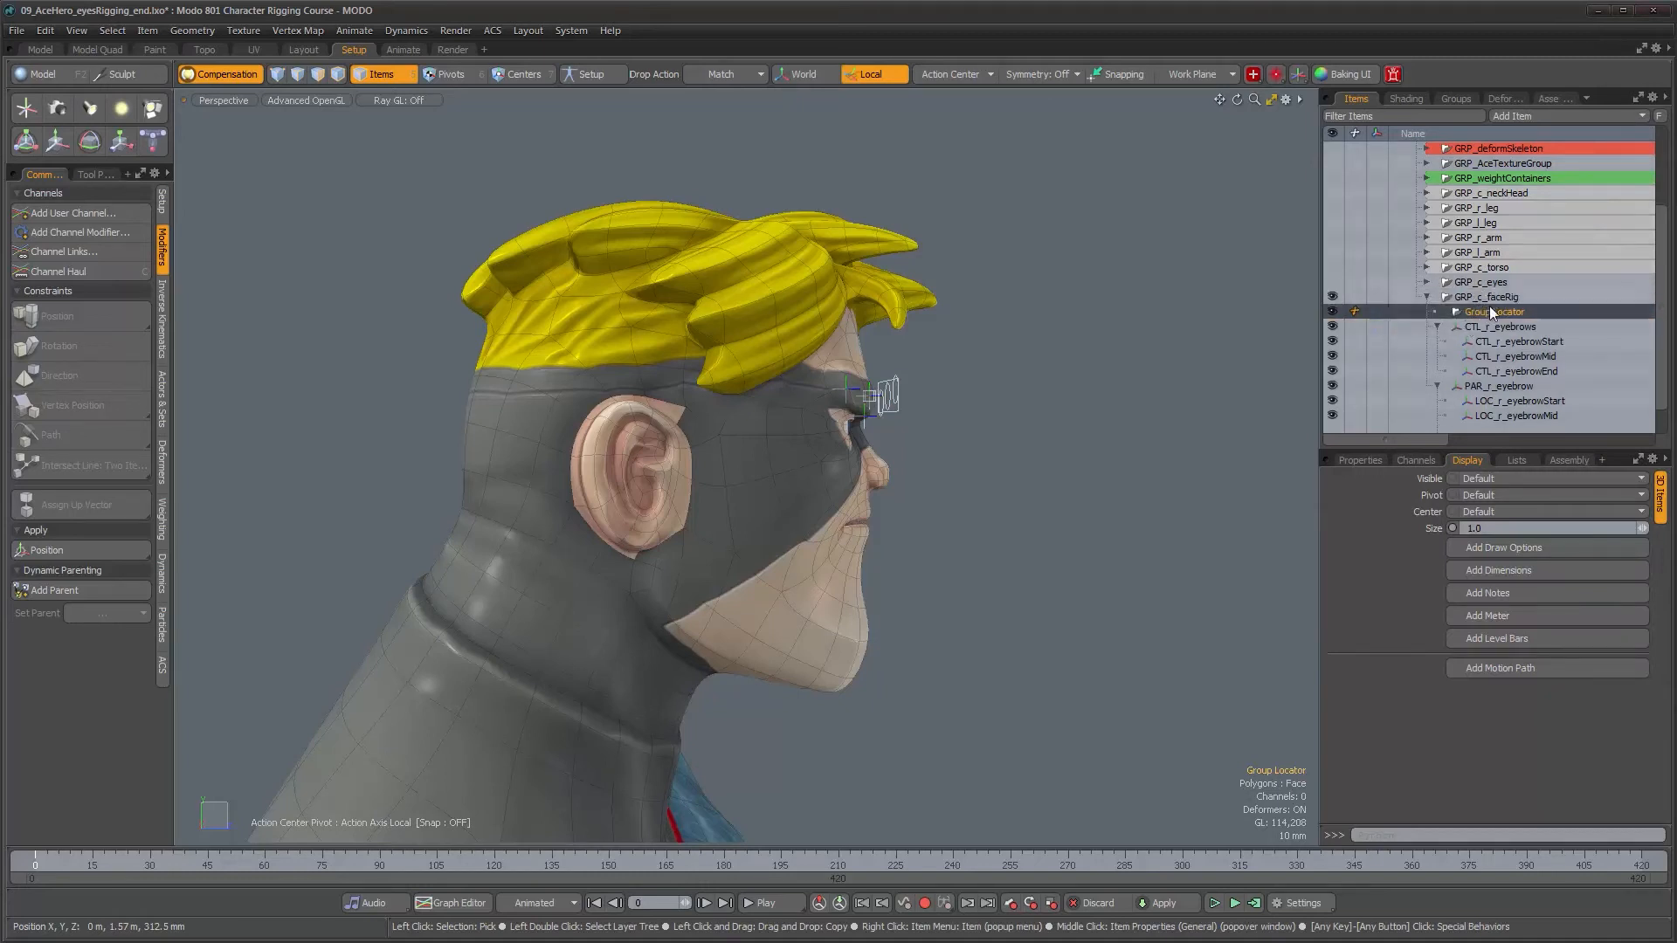
# Step: Reset all transforms of the new group locator inside GRP_c_faceRig
pyautogui.click(1357, 461)
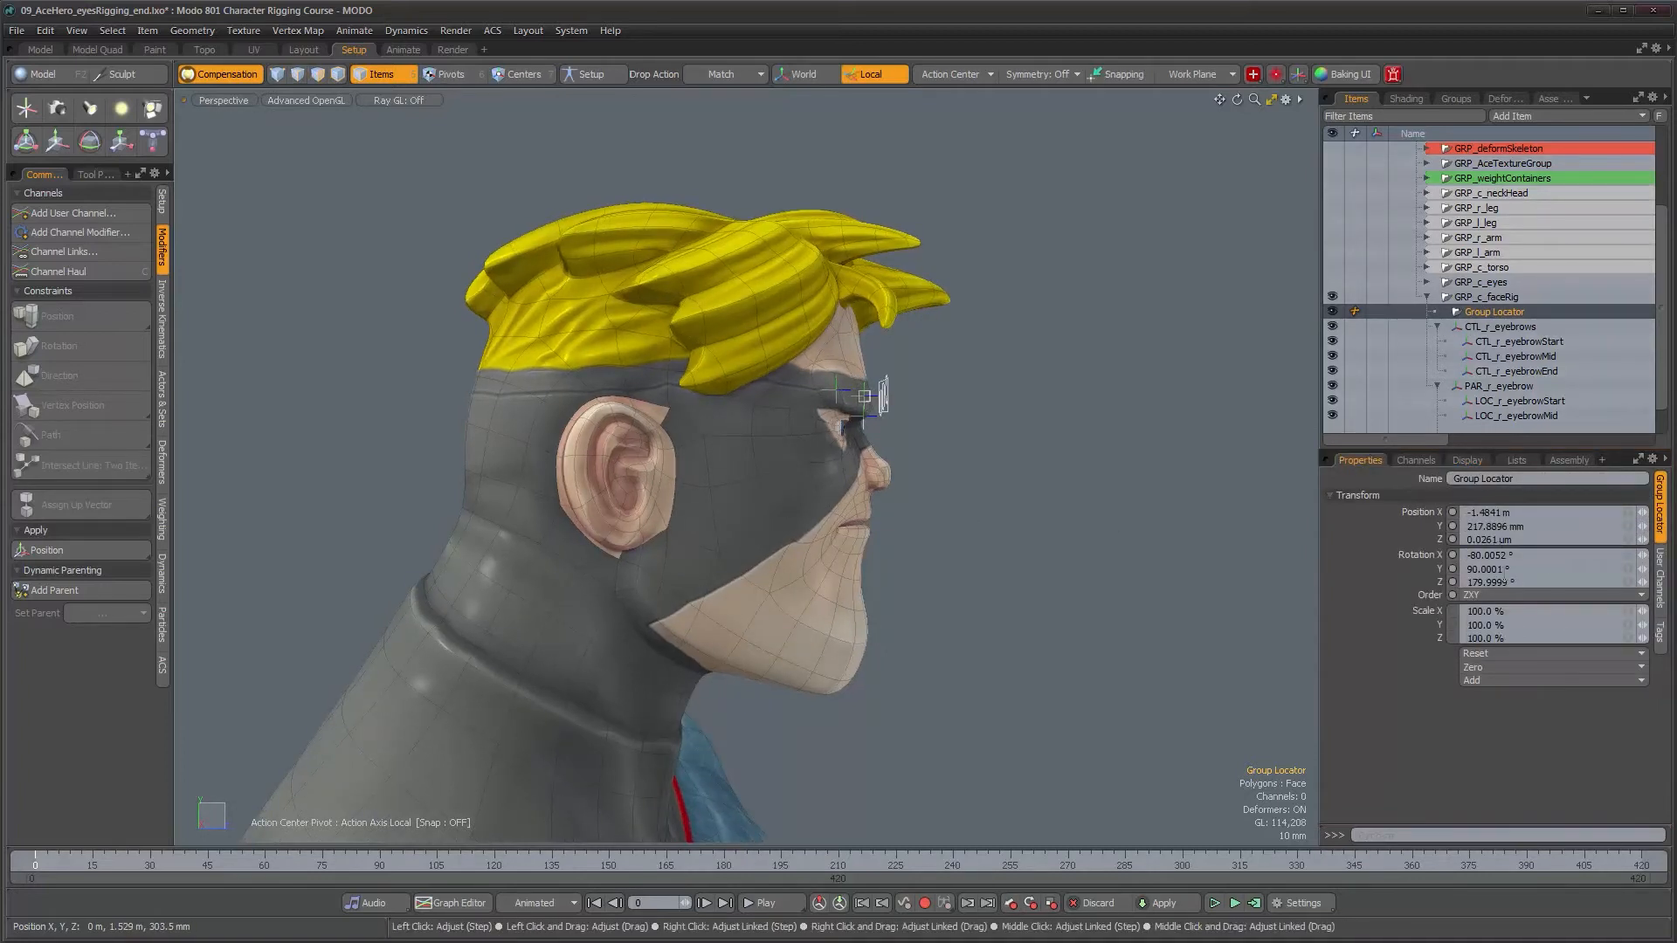
pyautogui.click(1495, 653)
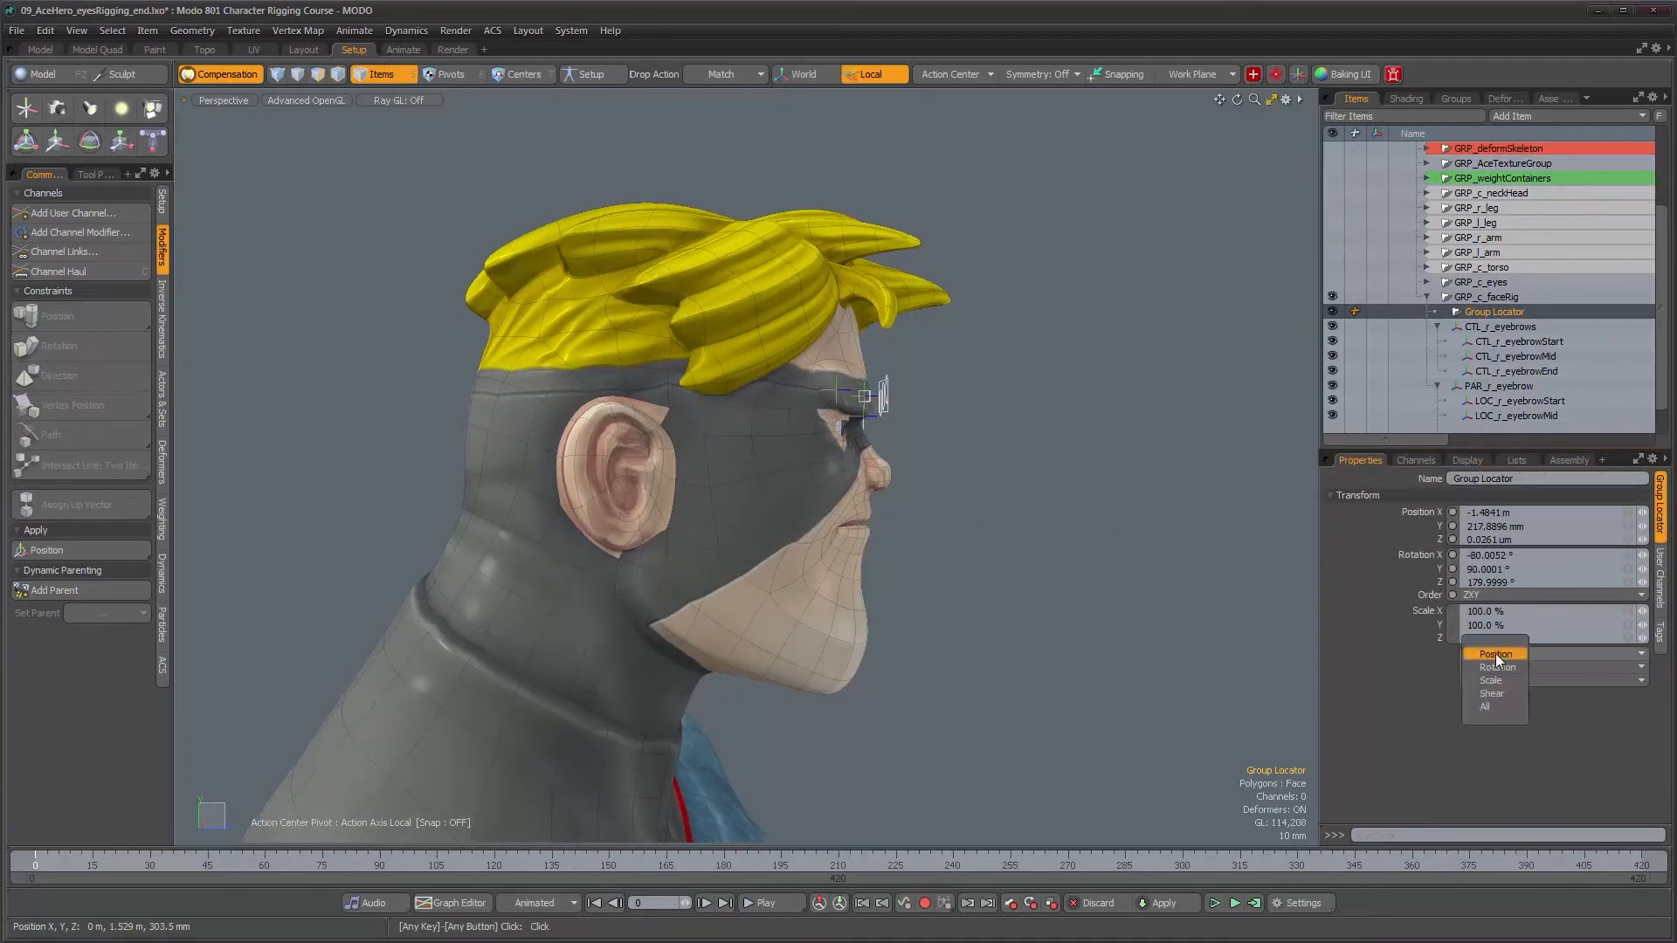
pyautogui.click(1495, 707)
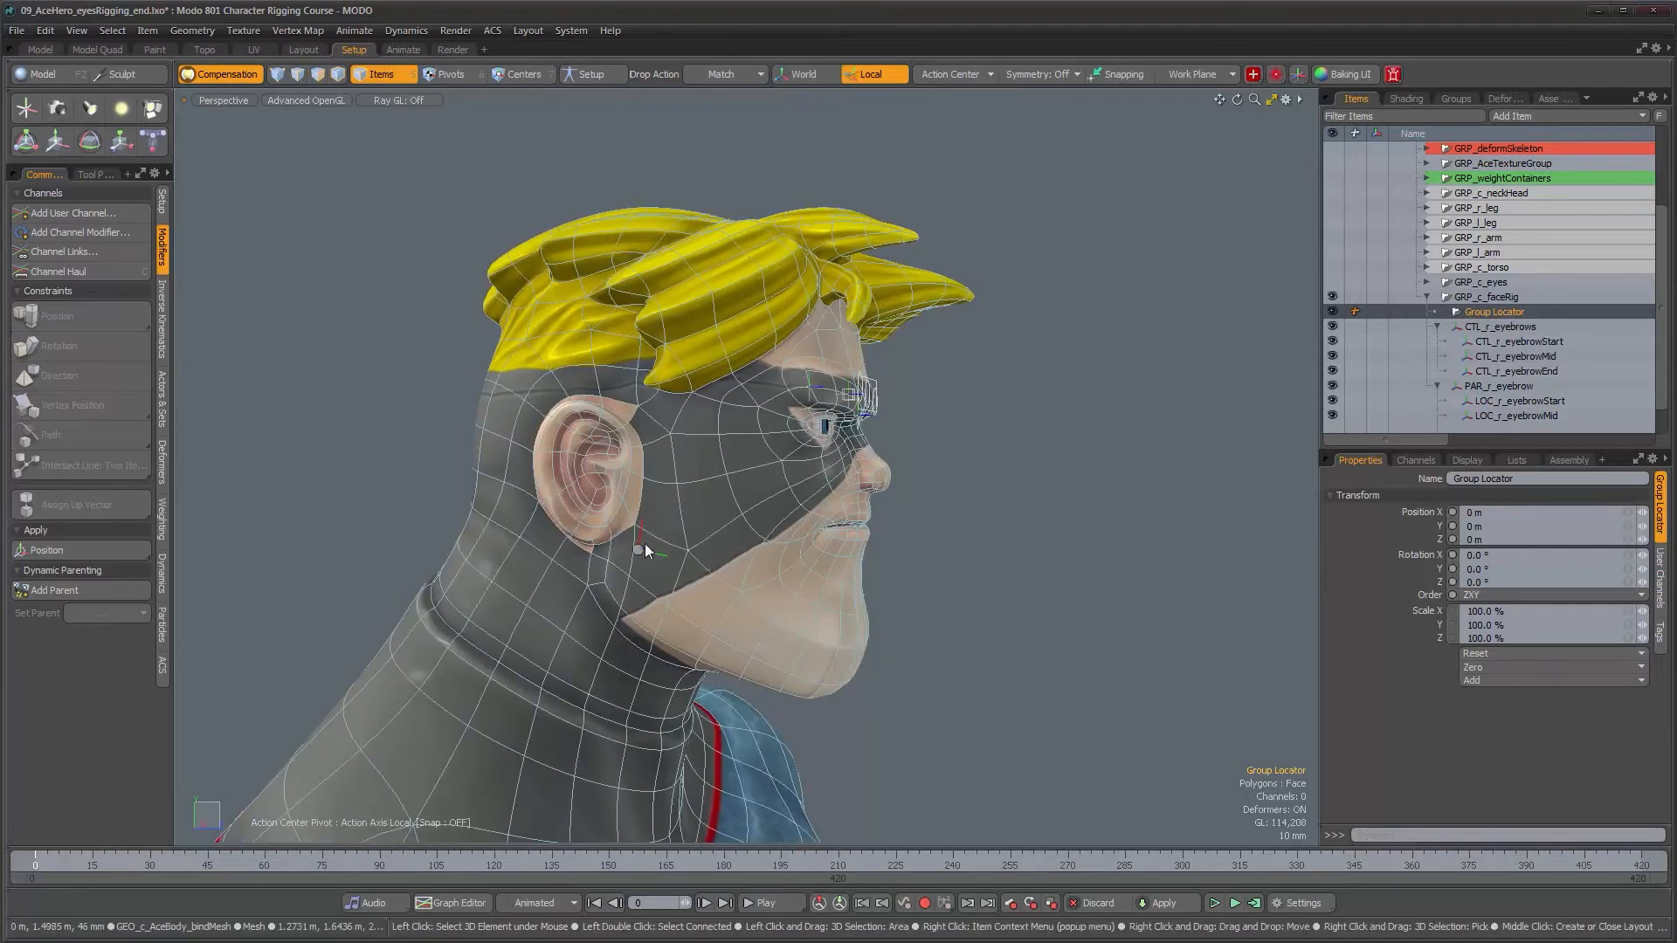
pyautogui.keyDown('alt'); pyautogui.moveTo(644, 544); pyautogui.dragTo(857, 554); pyautogui.keyUp('alt')
pyautogui.keyDown('alt'); pyautogui.moveTo(857, 554); pyautogui.dragTo(900, 591, button='right'); pyautogui.keyUp('alt')
pyautogui.keyDown('alt'); pyautogui.moveTo(899, 591); pyautogui.dragTo(920, 505, button='middle'); pyautogui.keyUp('alt')
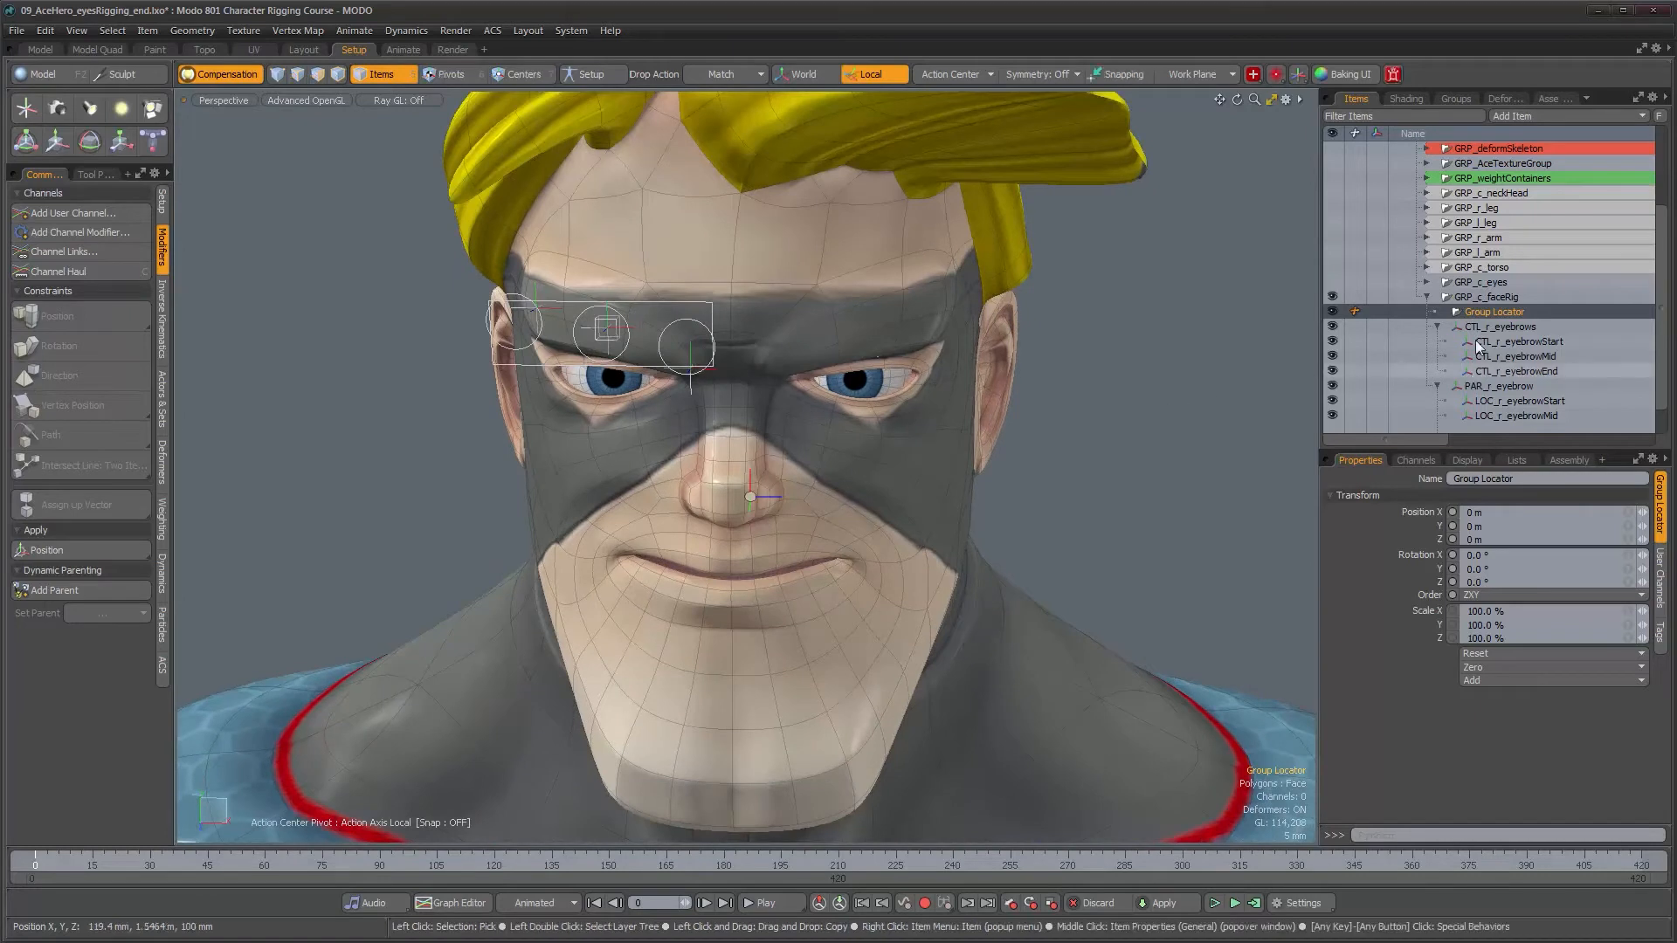
# Step: Rename the group locator as GRP_r_eyebrow
pyautogui.doubleClick(1486, 311)
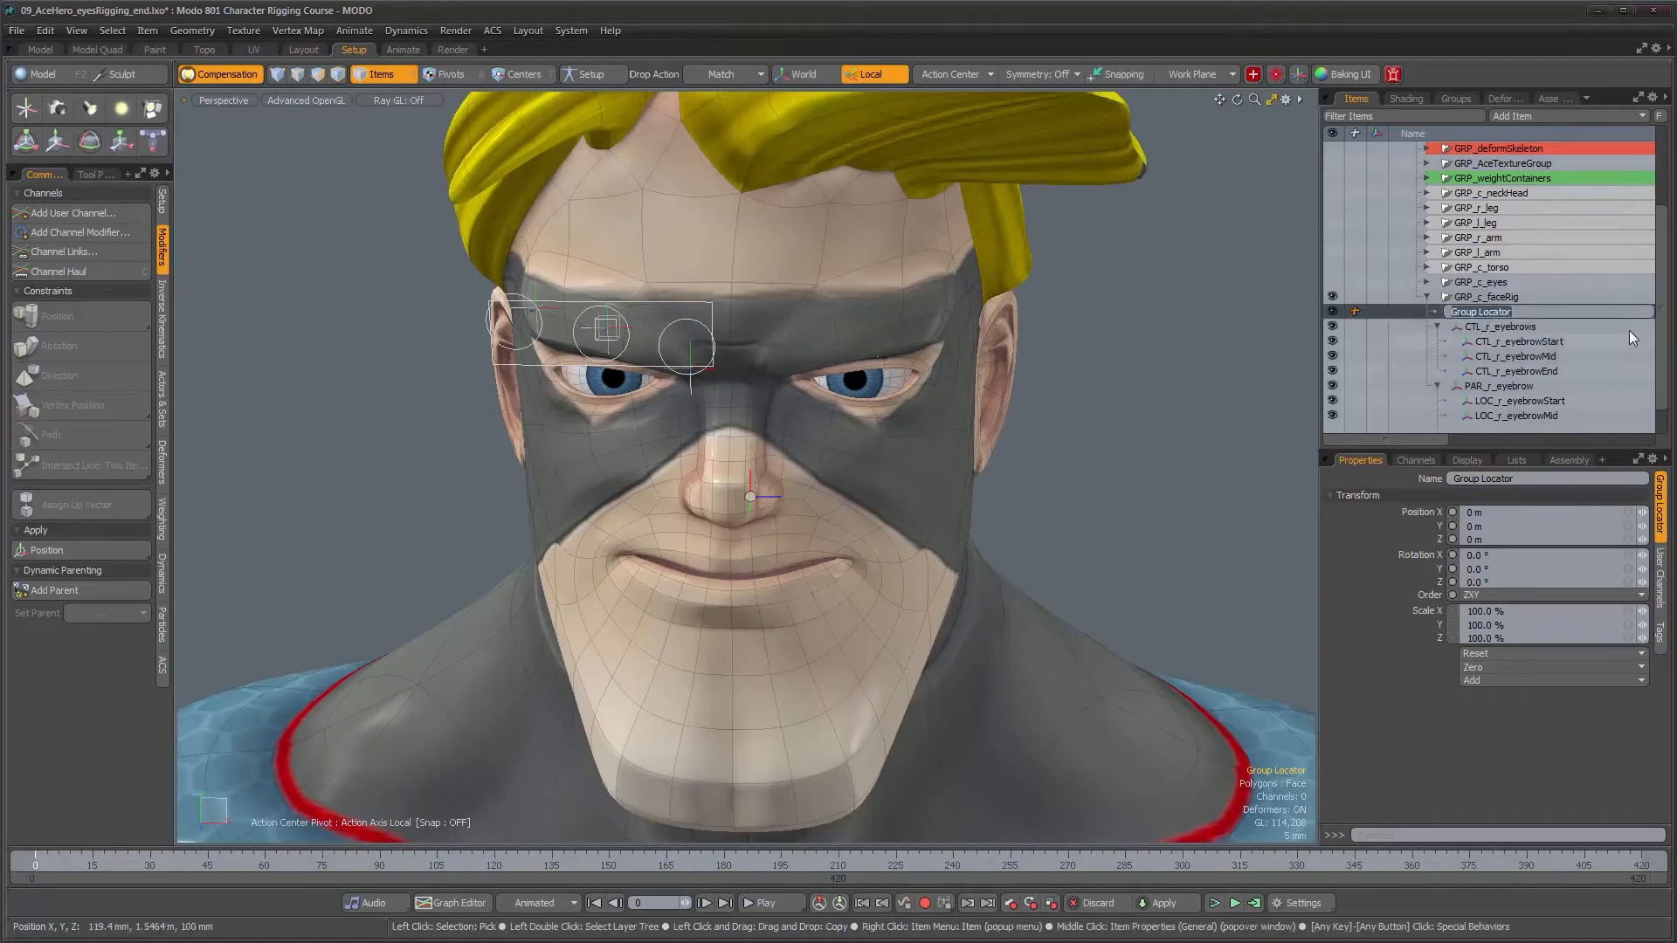
pyautogui.write('GRP_r_eyebro')
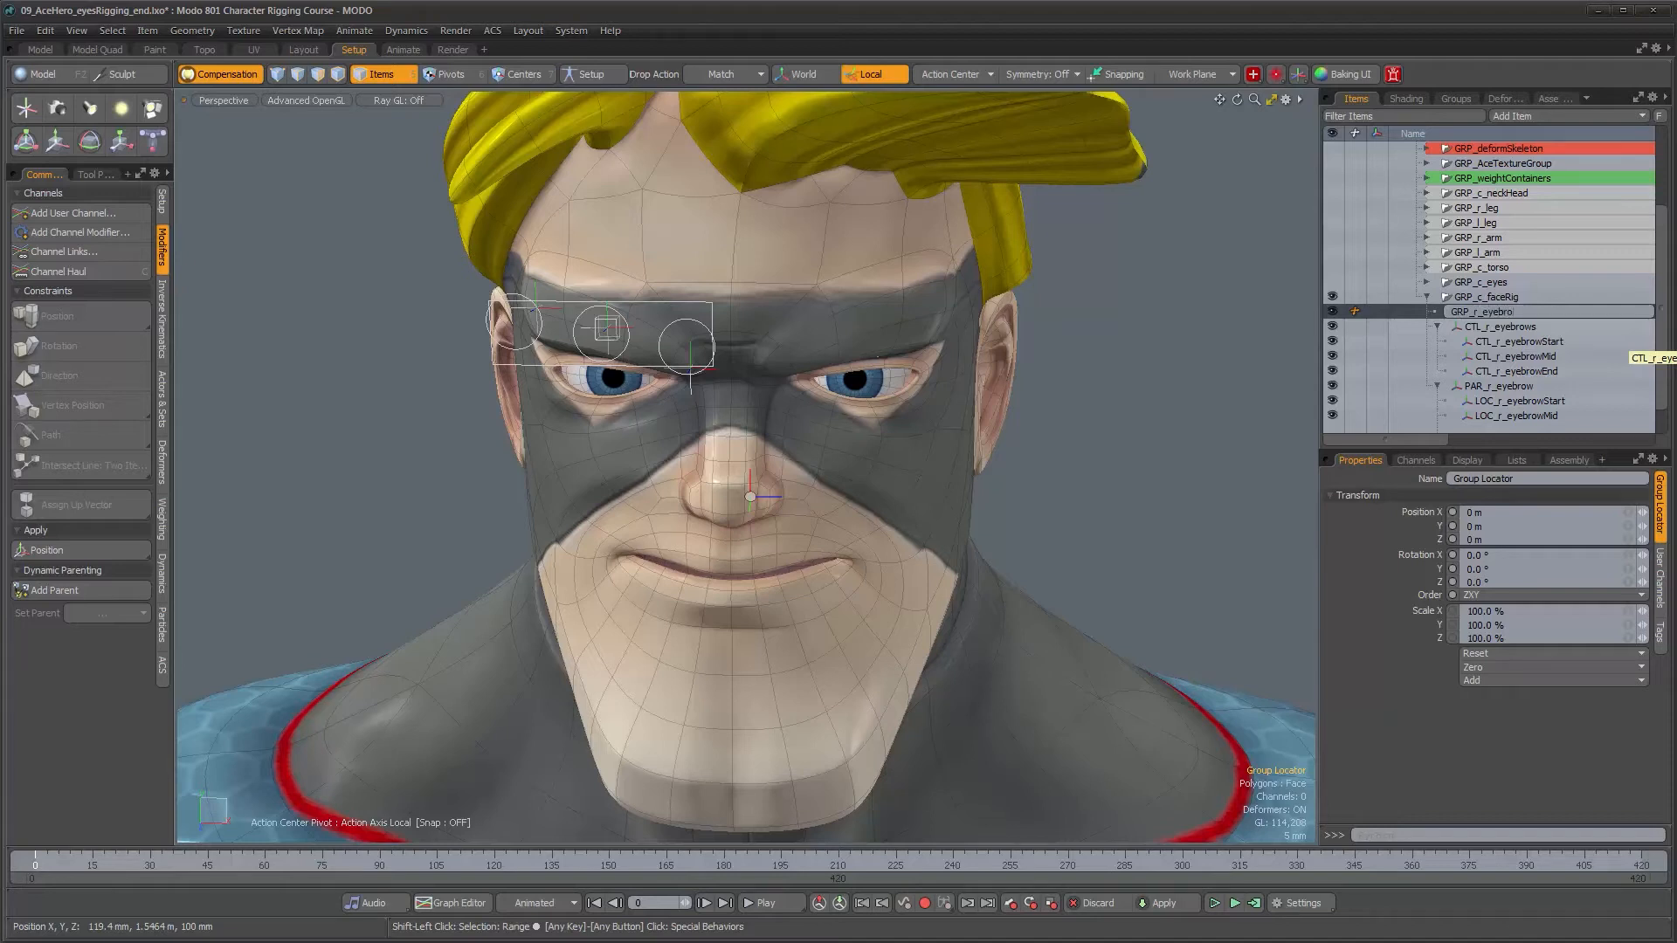
pyautogui.write('w')
pyautogui.press('Return')
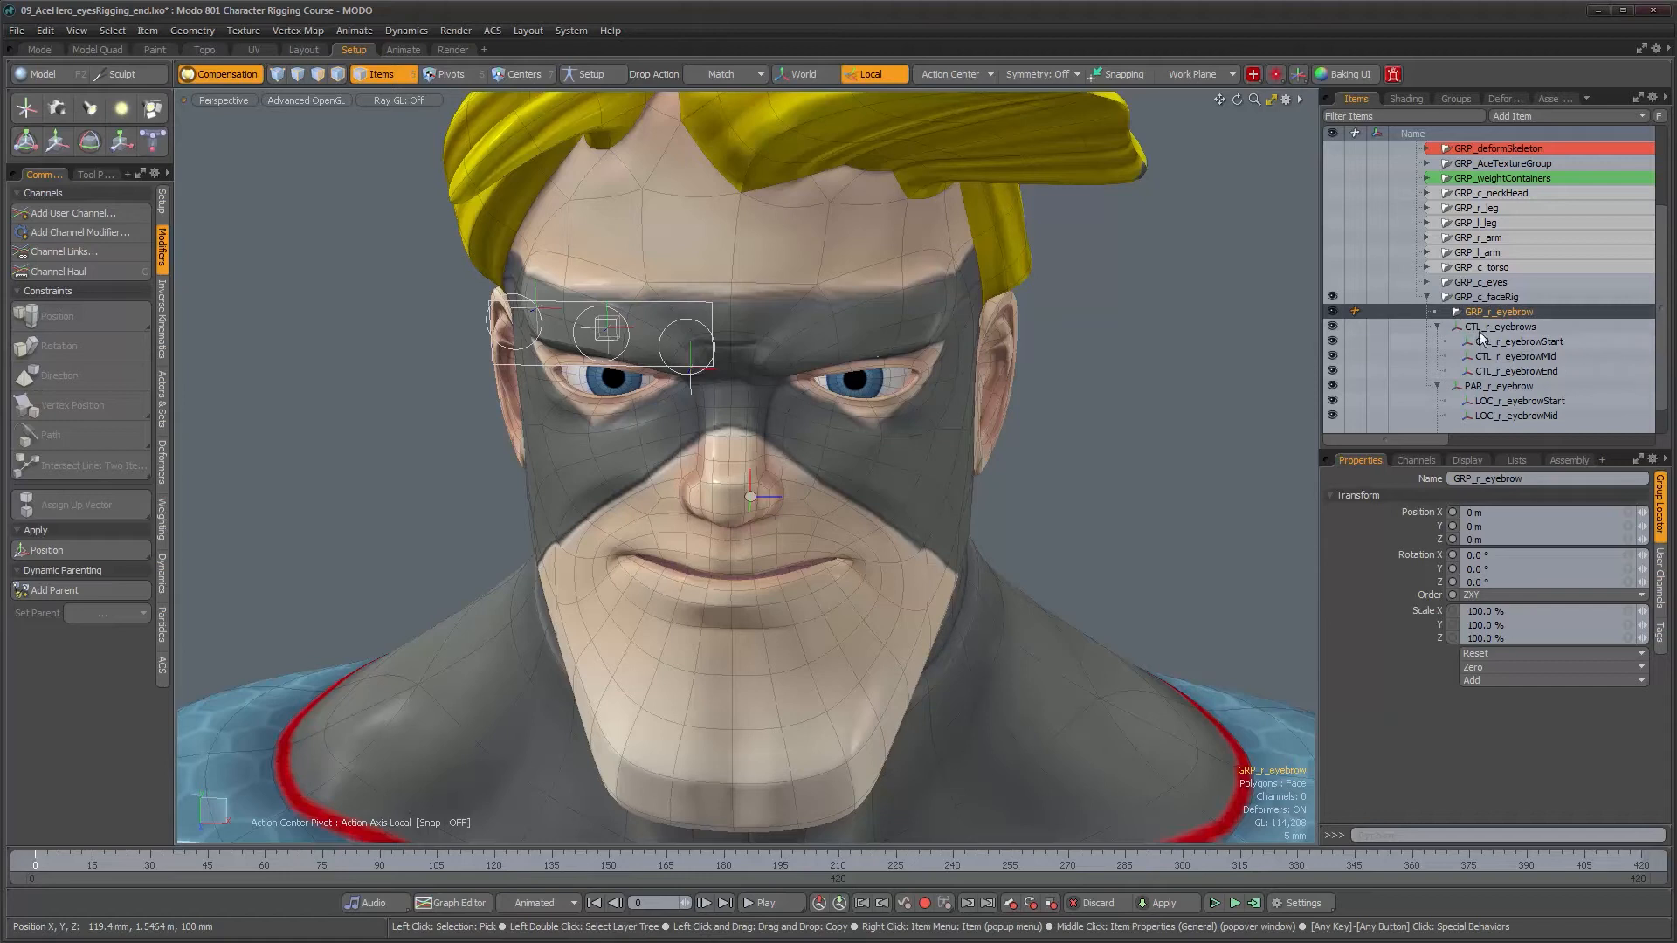
# Step: Parent the CTL_r_eyebrows and PAR_r_eyebrow hierarchies under GRP_r_eyebrow
pyautogui.moveTo(1474, 326)
pyautogui.mouseDown()
pyautogui.moveTo(1474, 313)
pyautogui.moveTo(1472, 358)
pyautogui.mouseUp()
pyautogui.click(1474, 370)
pyautogui.scroll(-2, 1438, 412)
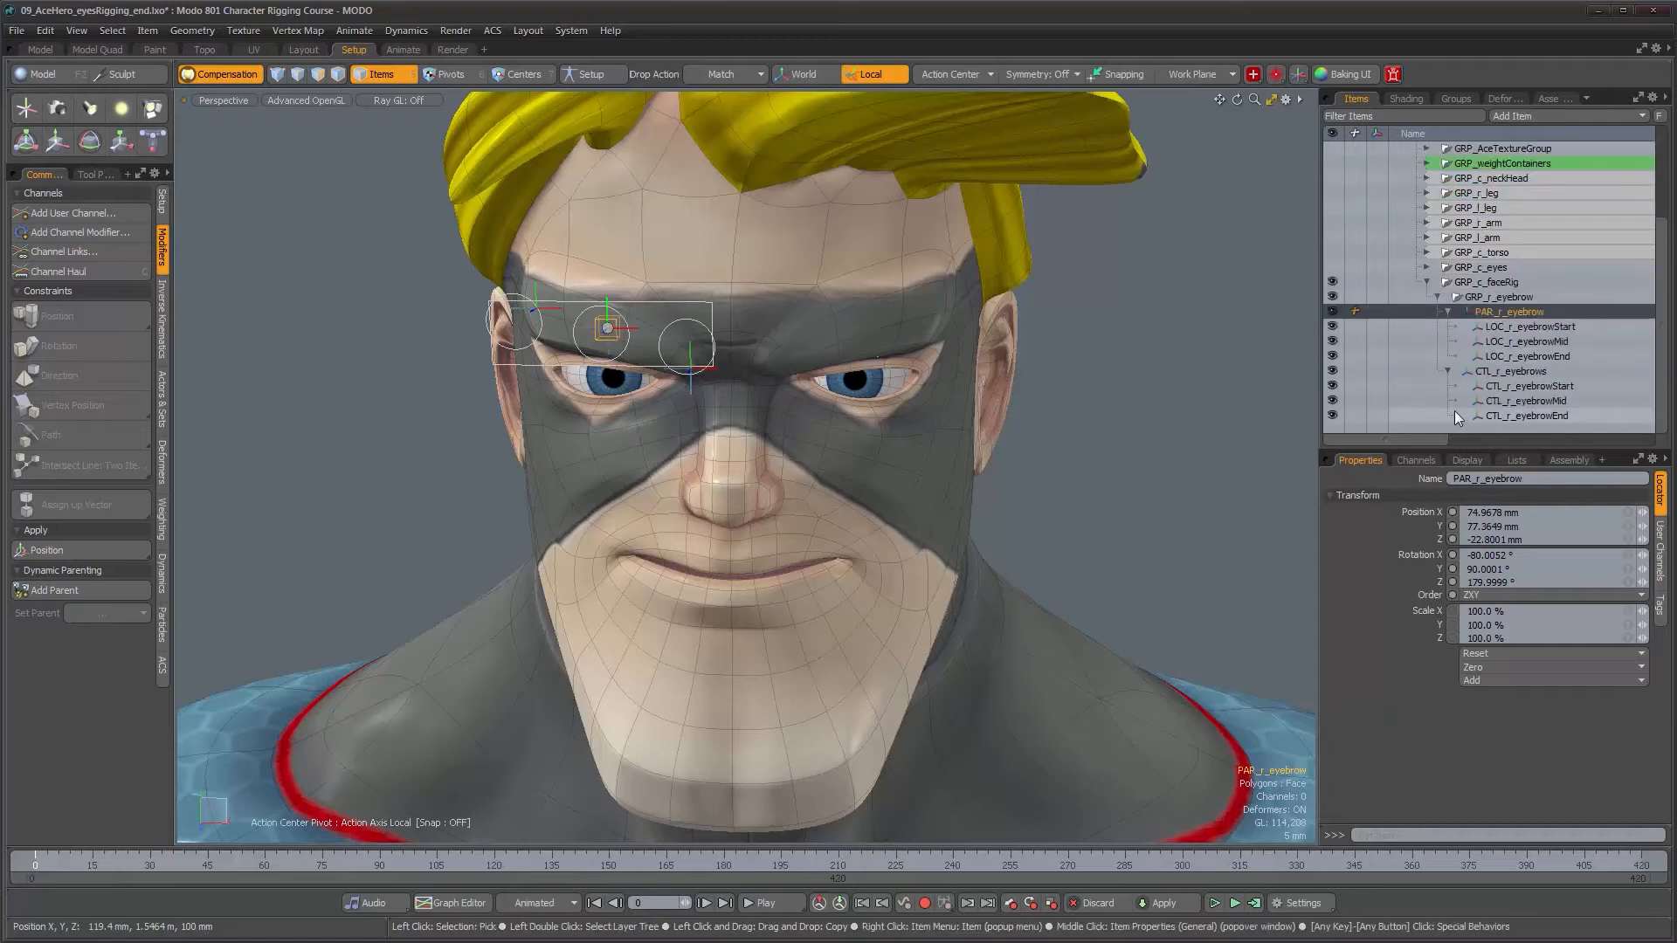
pyautogui.keyDown('alt'); pyautogui.moveTo(812, 375); pyautogui.dragTo(825, 363); pyautogui.keyUp('alt')
# Step: Mirror the whole GRP_r_eyebrow hierarchy across X to create the left eyebrow rig
pyautogui.click(1482, 295)
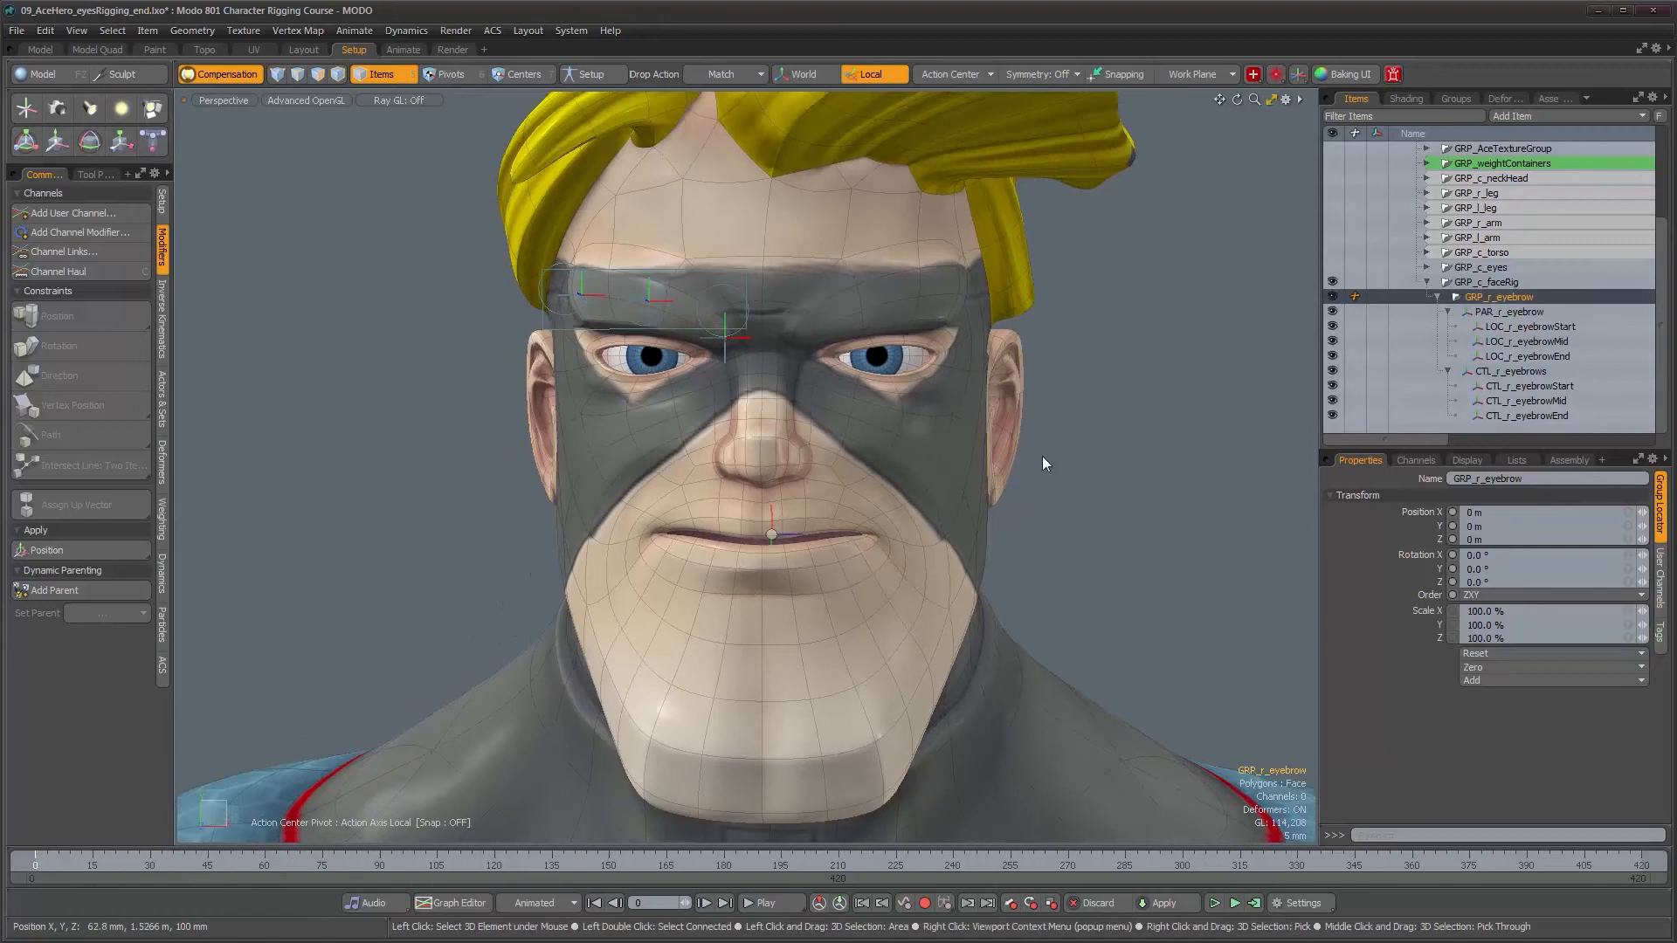
pyautogui.keyDown('alt'); pyautogui.moveTo(945, 463); pyautogui.dragTo(946, 470); pyautogui.keyUp('alt')
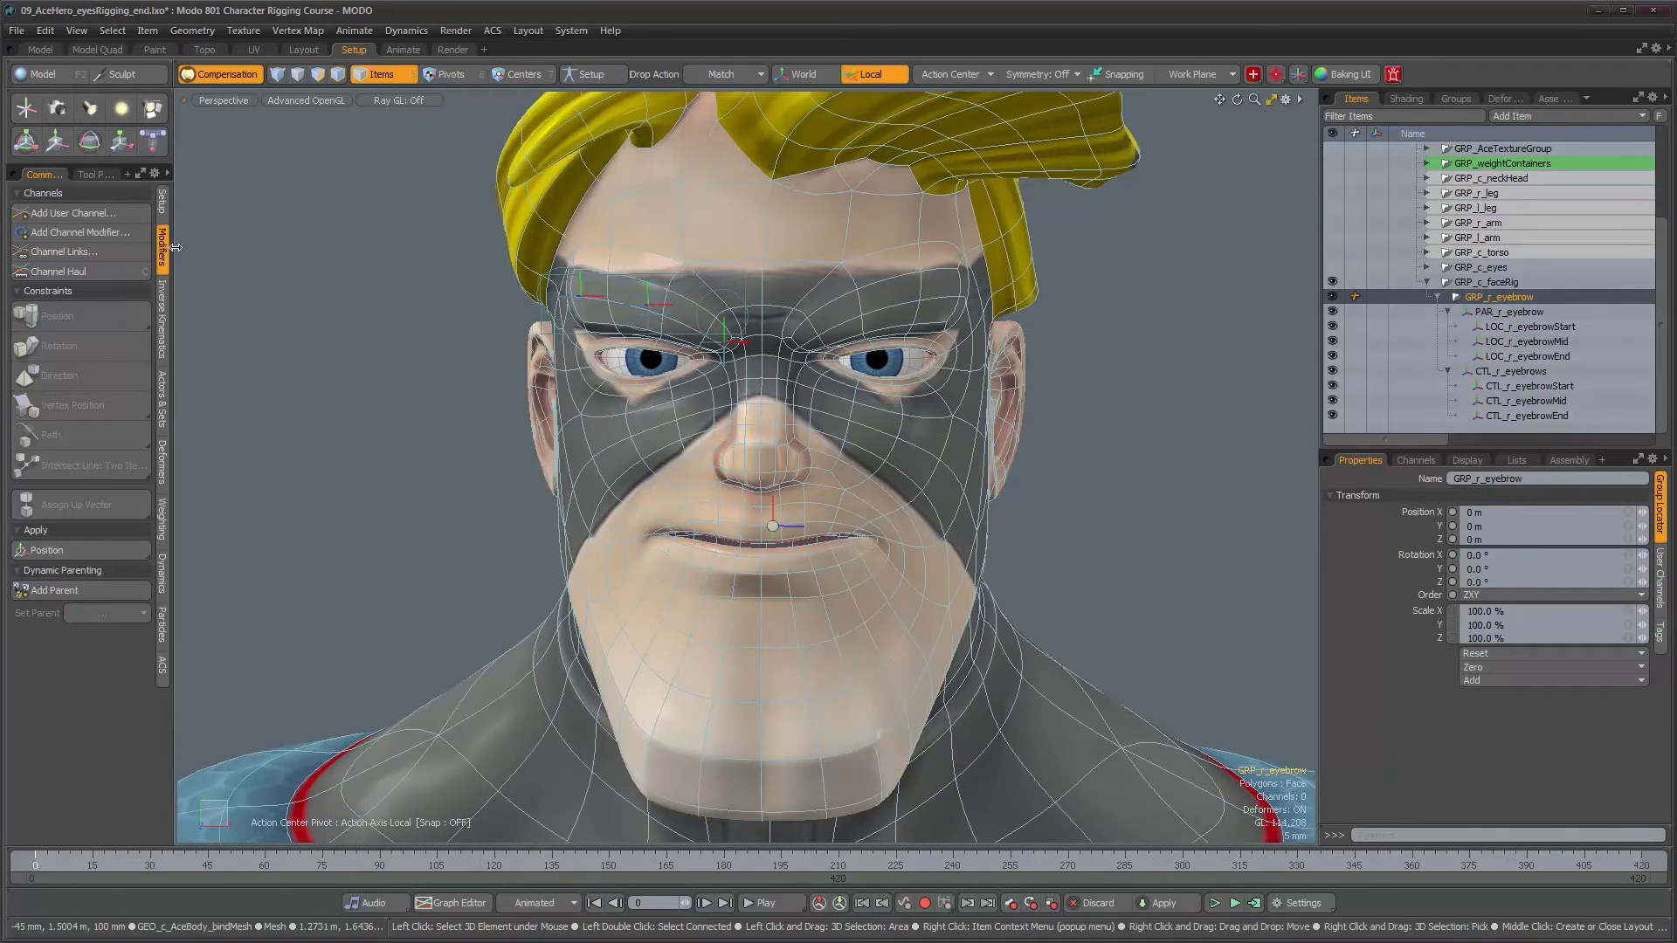
pyautogui.click(162, 203)
pyautogui.click(106, 639)
pyautogui.keyDown('alt'); pyautogui.moveTo(907, 443); pyautogui.dragTo(940, 424); pyautogui.keyUp('alt')
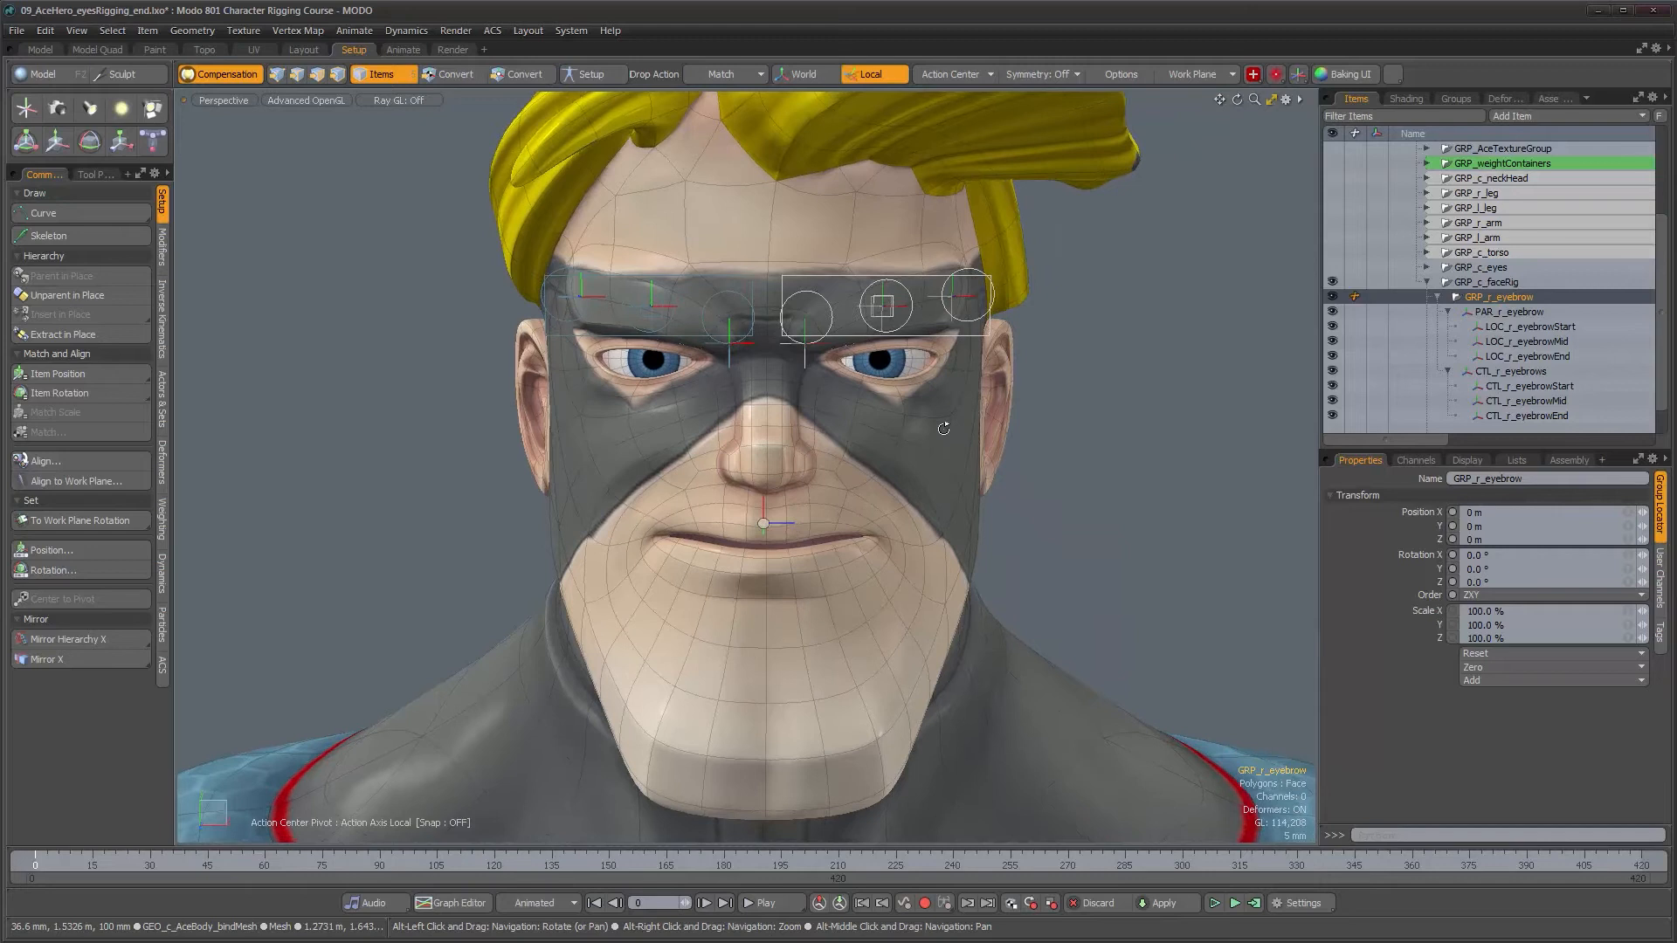
pyautogui.scroll(3, 878, 359)
pyautogui.keyDown('alt'); pyautogui.moveTo(879, 360); pyautogui.dragTo(1021, 463); pyautogui.keyUp('alt')
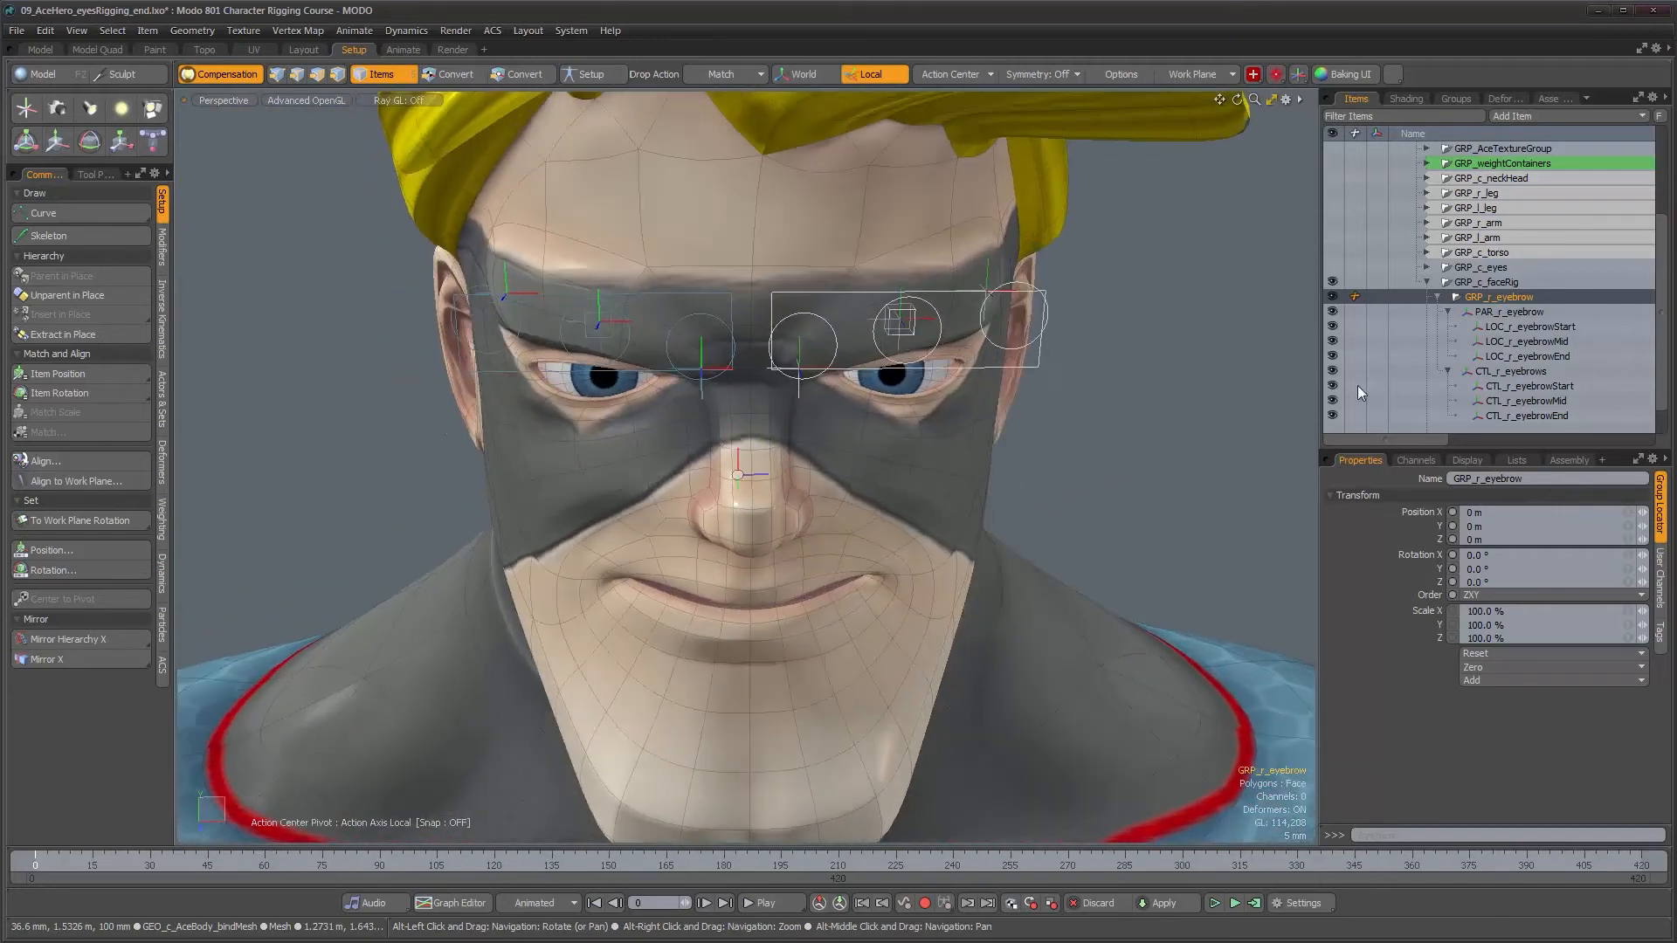
# Step: Review the item hierarchy of both eyebrow groups and the placement of their controls on the face
pyautogui.scroll(-1, 1511, 414)
pyautogui.scroll(-5, 1437, 416)
pyautogui.scroll(-1, 1437, 416)
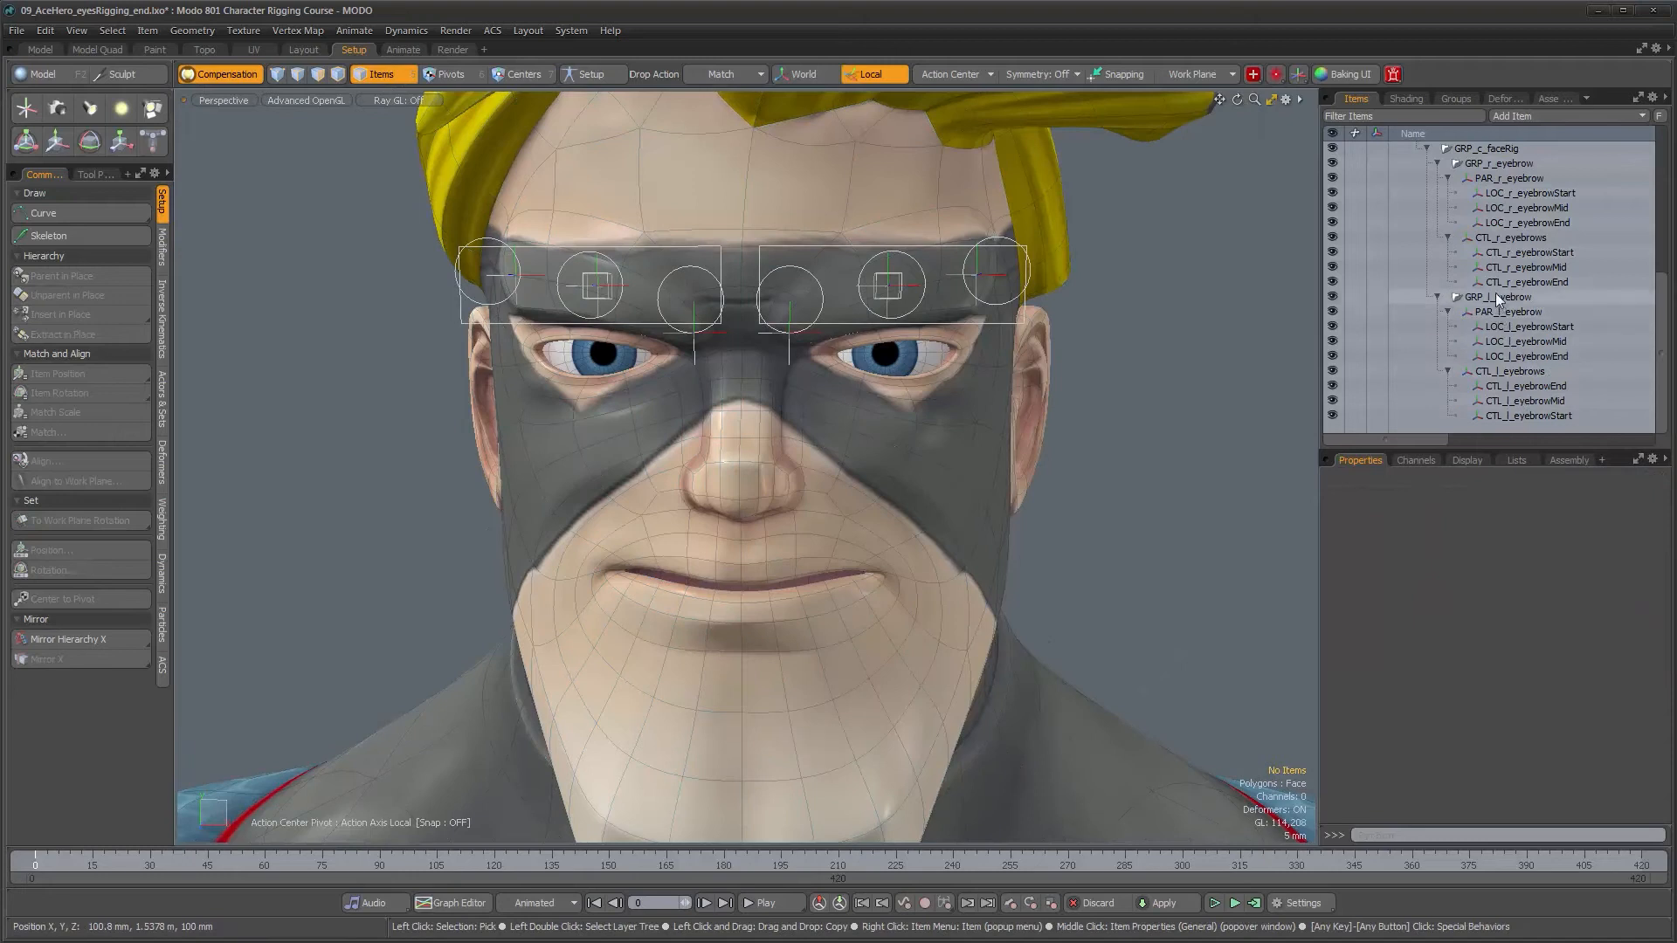
pyautogui.keyDown('alt'); pyautogui.moveTo(978, 322); pyautogui.dragTo(840, 482); pyautogui.keyUp('alt')
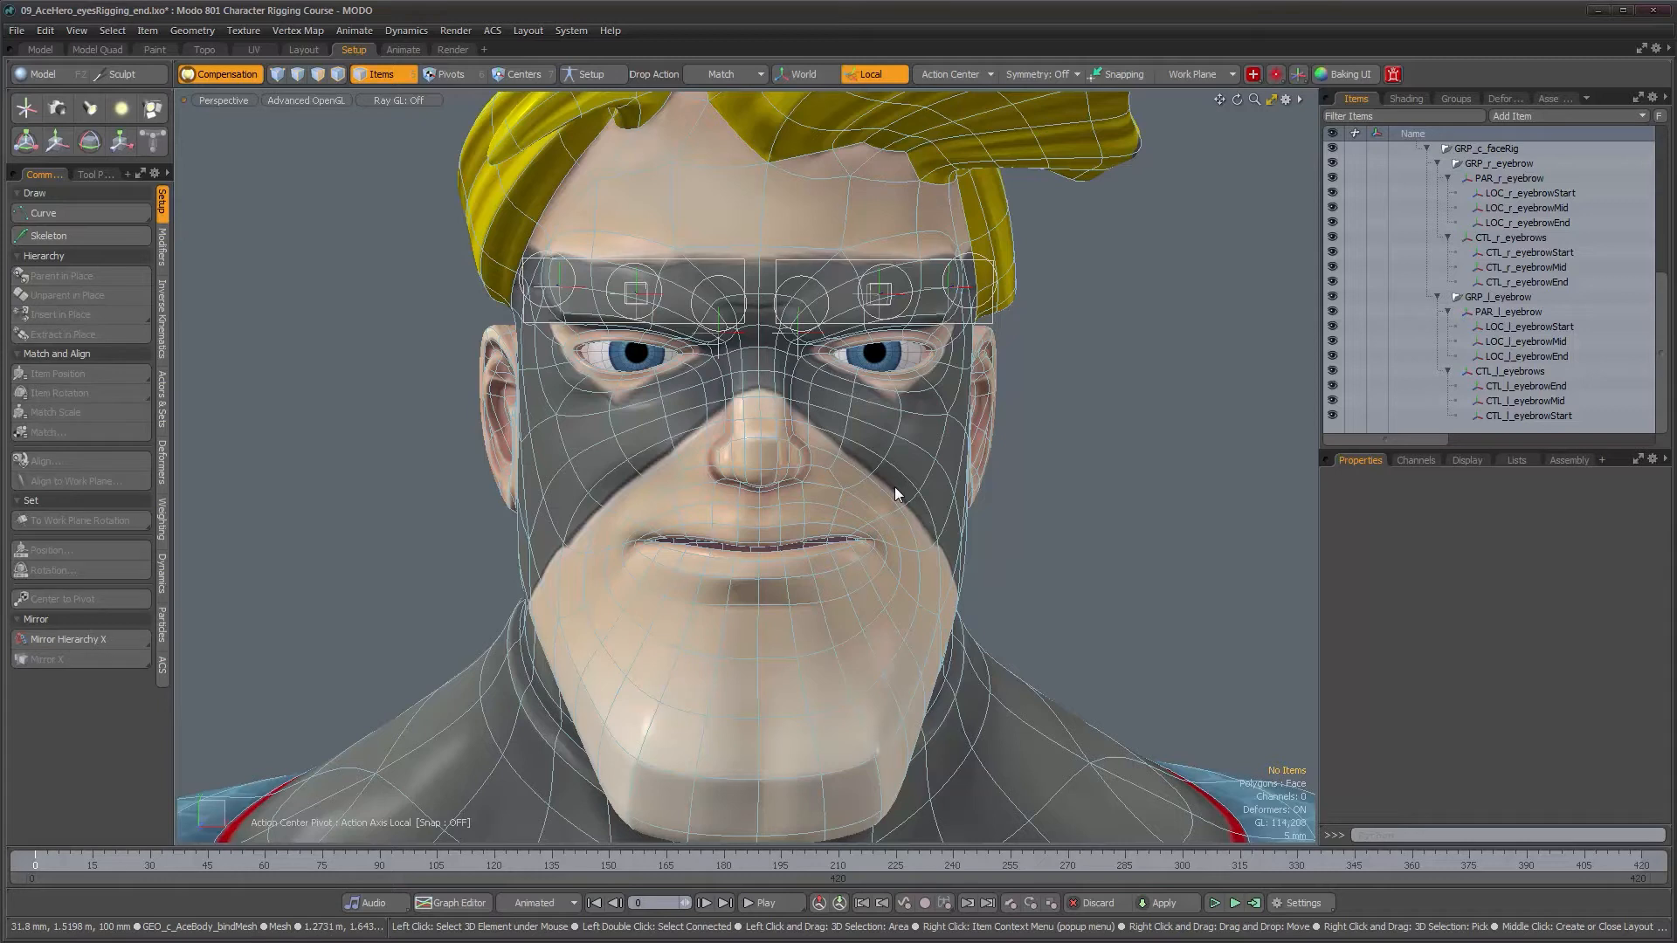
pyautogui.keyDown('alt'); pyautogui.moveTo(860, 435); pyautogui.dragTo(830, 385); pyautogui.keyUp('alt')
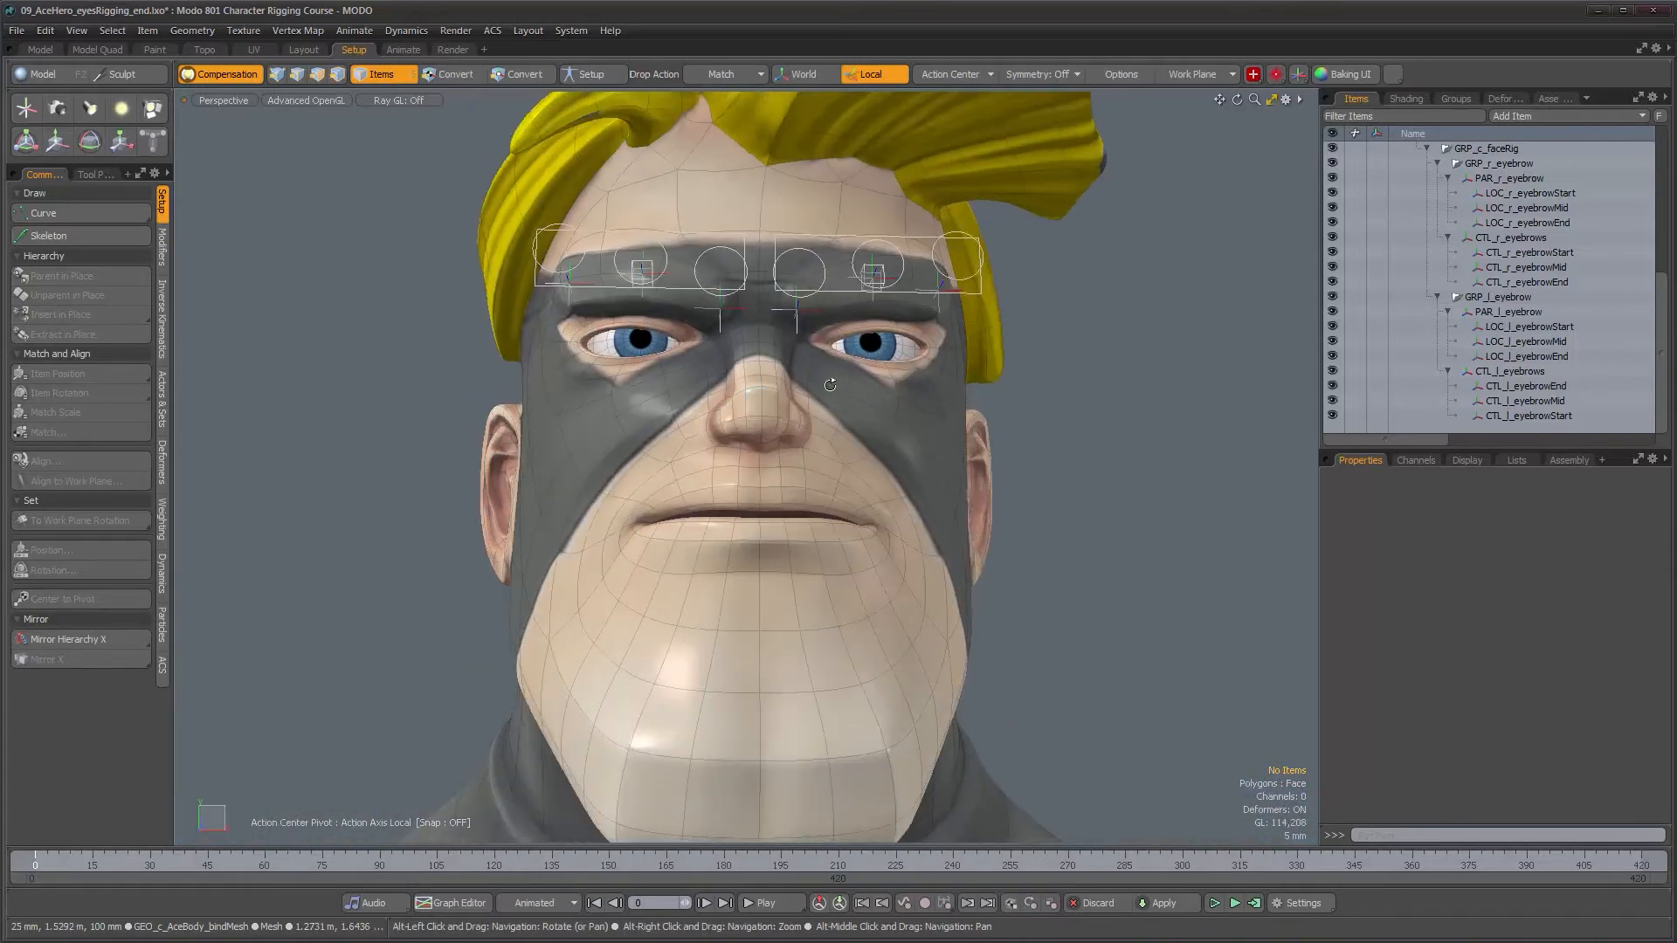
pyautogui.scroll(3, 830, 385)
pyautogui.keyDown('alt'); pyautogui.moveTo(832, 392); pyautogui.dragTo(843, 423, button='middle'); pyautogui.keyUp('alt')
pyautogui.keyDown('alt'); pyautogui.moveTo(844, 423); pyautogui.dragTo(766, 515); pyautogui.keyUp('alt')
pyautogui.moveTo(690, 411)
pyautogui.keyDown('alt'); pyautogui.mouseDown()
pyautogui.moveTo(703, 356)
pyautogui.moveTo(633, 381)
pyautogui.moveTo(821, 524)
pyautogui.moveTo(769, 410)
pyautogui.moveTo(904, 475)
pyautogui.moveTo(735, 476)
pyautogui.moveTo(751, 477)
pyautogui.moveTo(686, 421)
pyautogui.mouseUp(); pyautogui.keyUp('alt')
# Step: Select a polygon of GEO_c_AceBody_bindMesh beside the right eye's inner corner and set the lasso style to Lasso
pyautogui.click(736, 470)
pyautogui.press('1')
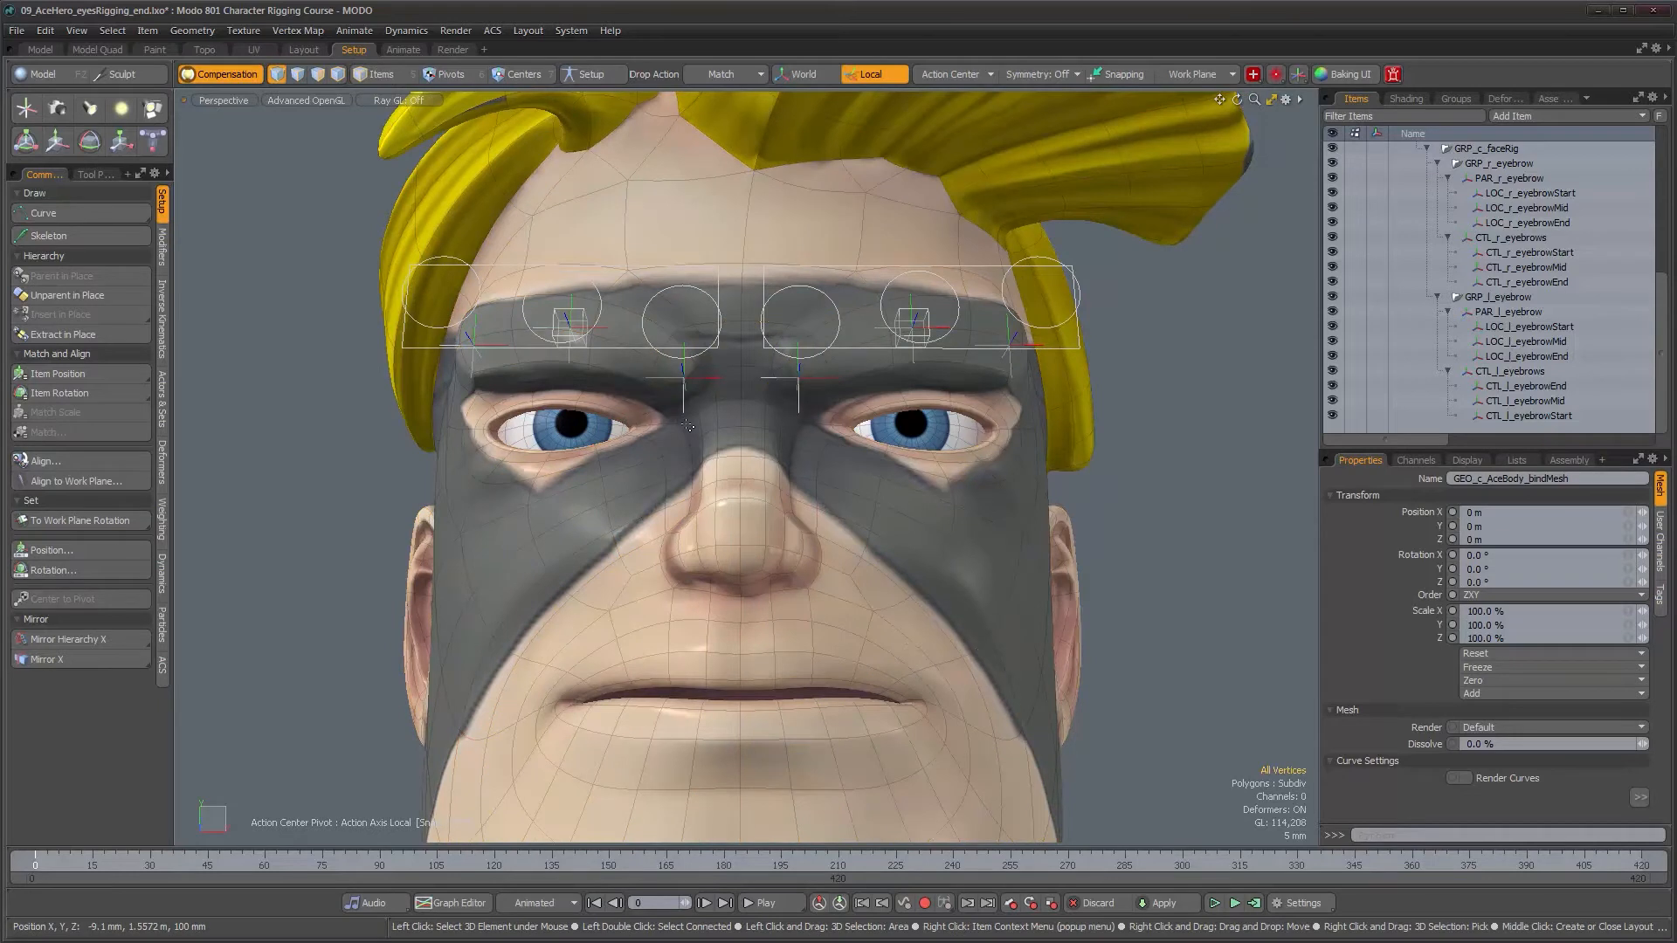
pyautogui.keyDown('alt'); pyautogui.moveTo(670, 375); pyautogui.dragTo(712, 417, button='right'); pyautogui.keyUp('alt')
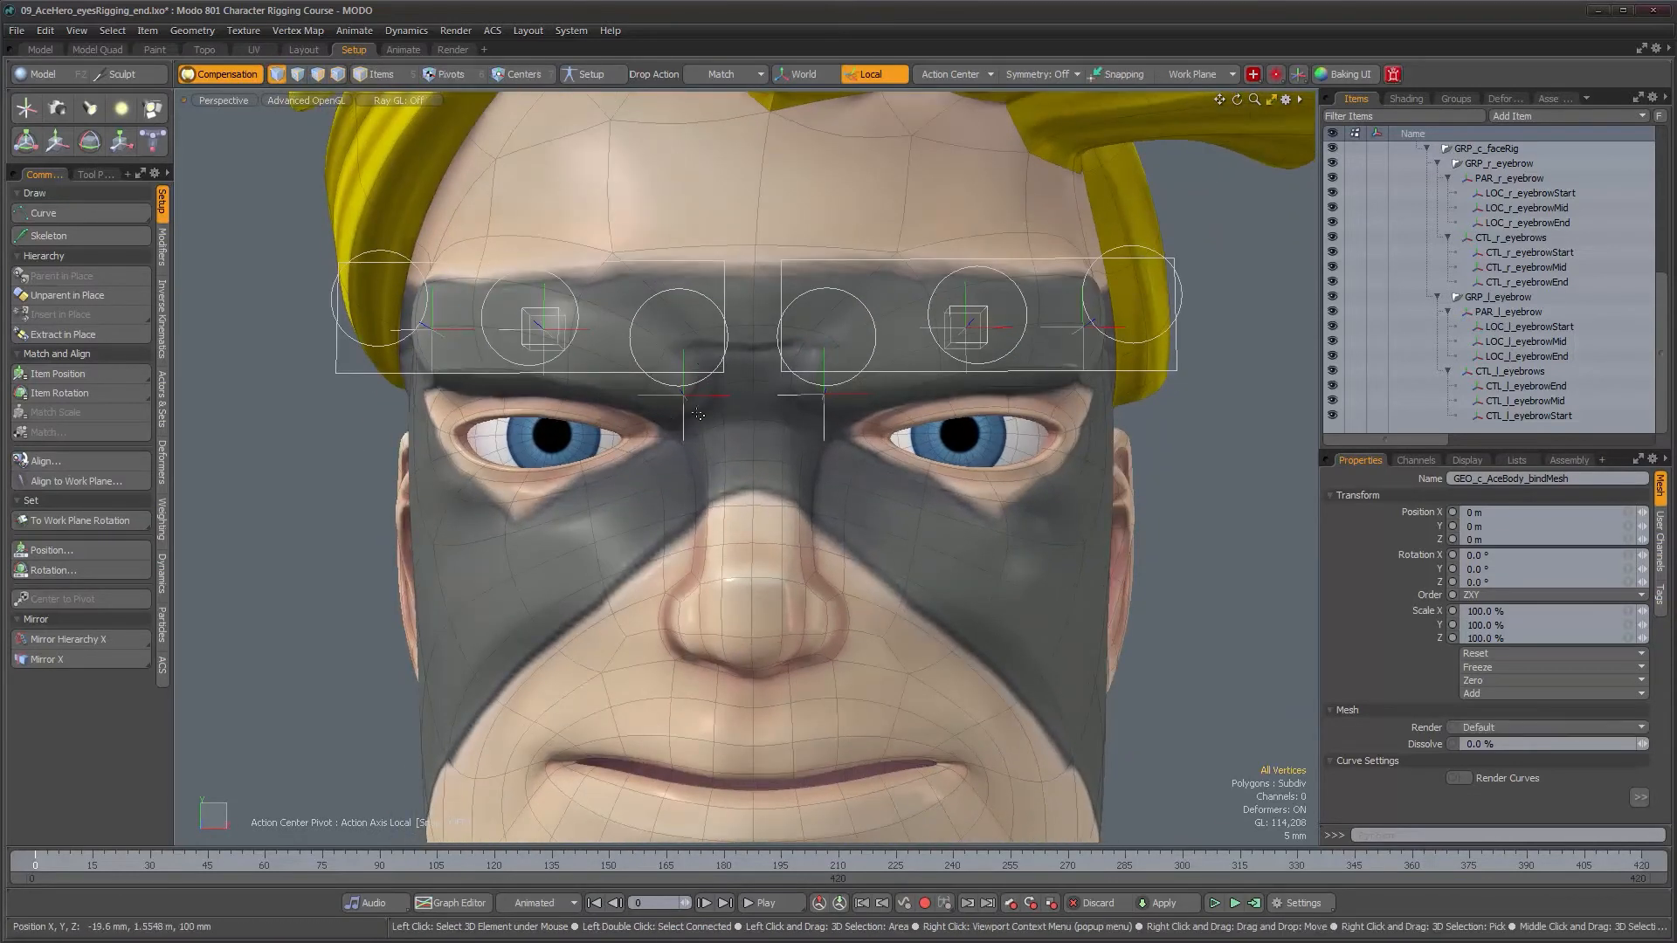
pyautogui.keyDown('alt'); pyautogui.moveTo(698, 415); pyautogui.dragTo(728, 352); pyautogui.keyUp('alt')
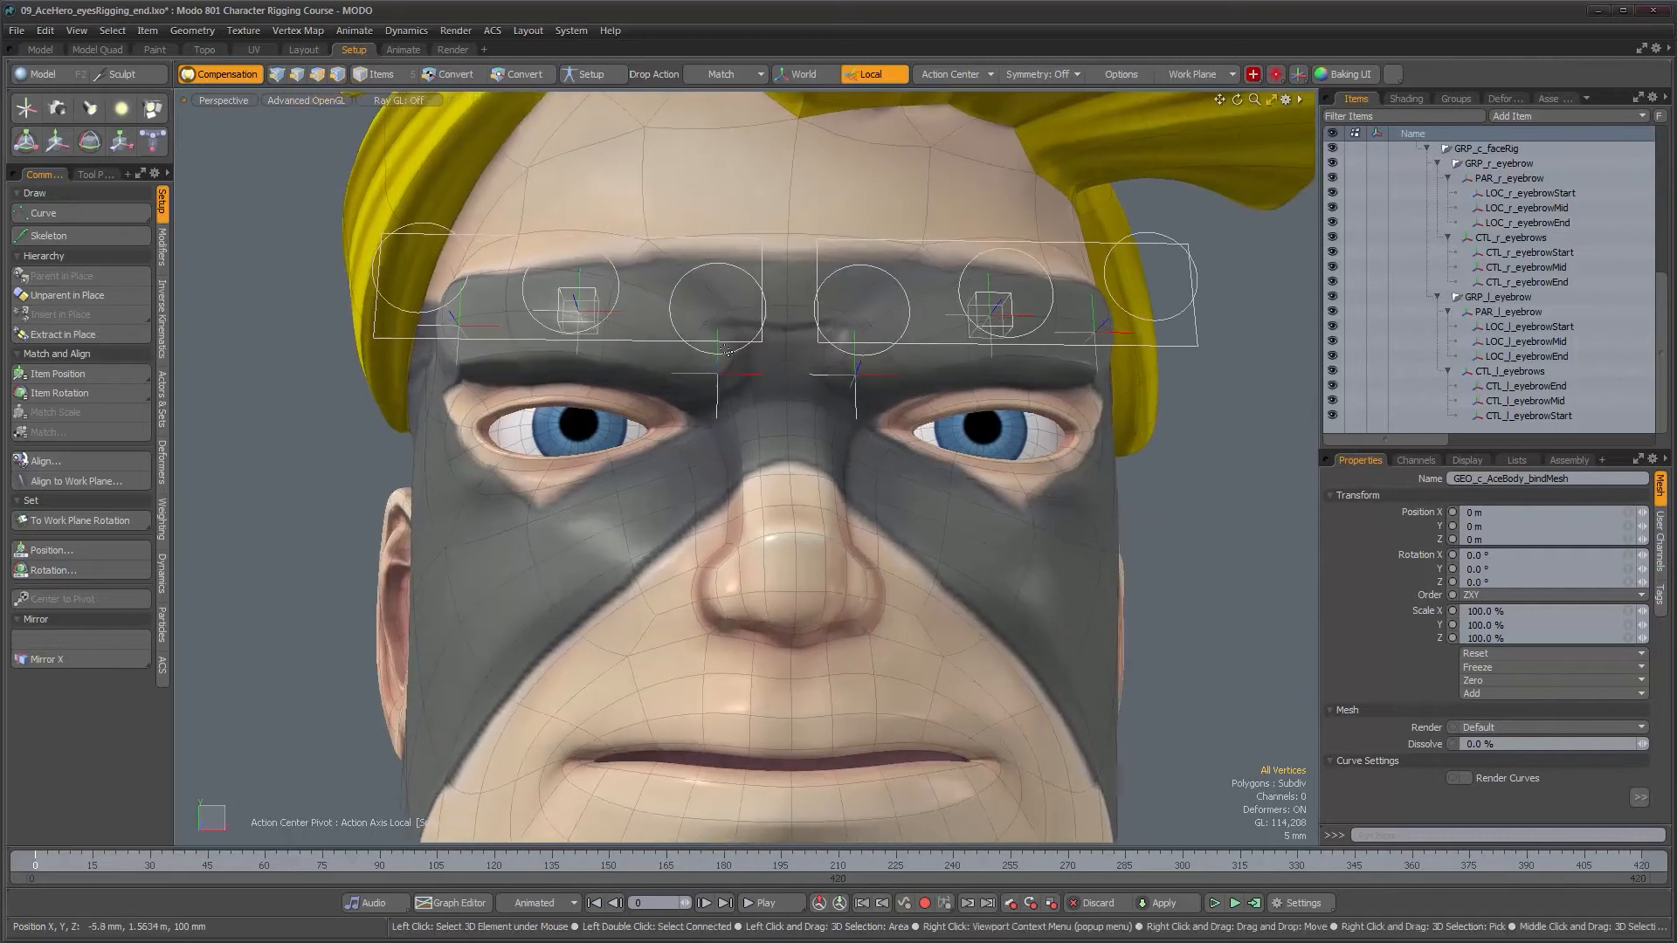
pyautogui.keyDown('alt'); pyautogui.moveTo(736, 417); pyautogui.dragTo(694, 434, button='right'); pyautogui.keyUp('alt')
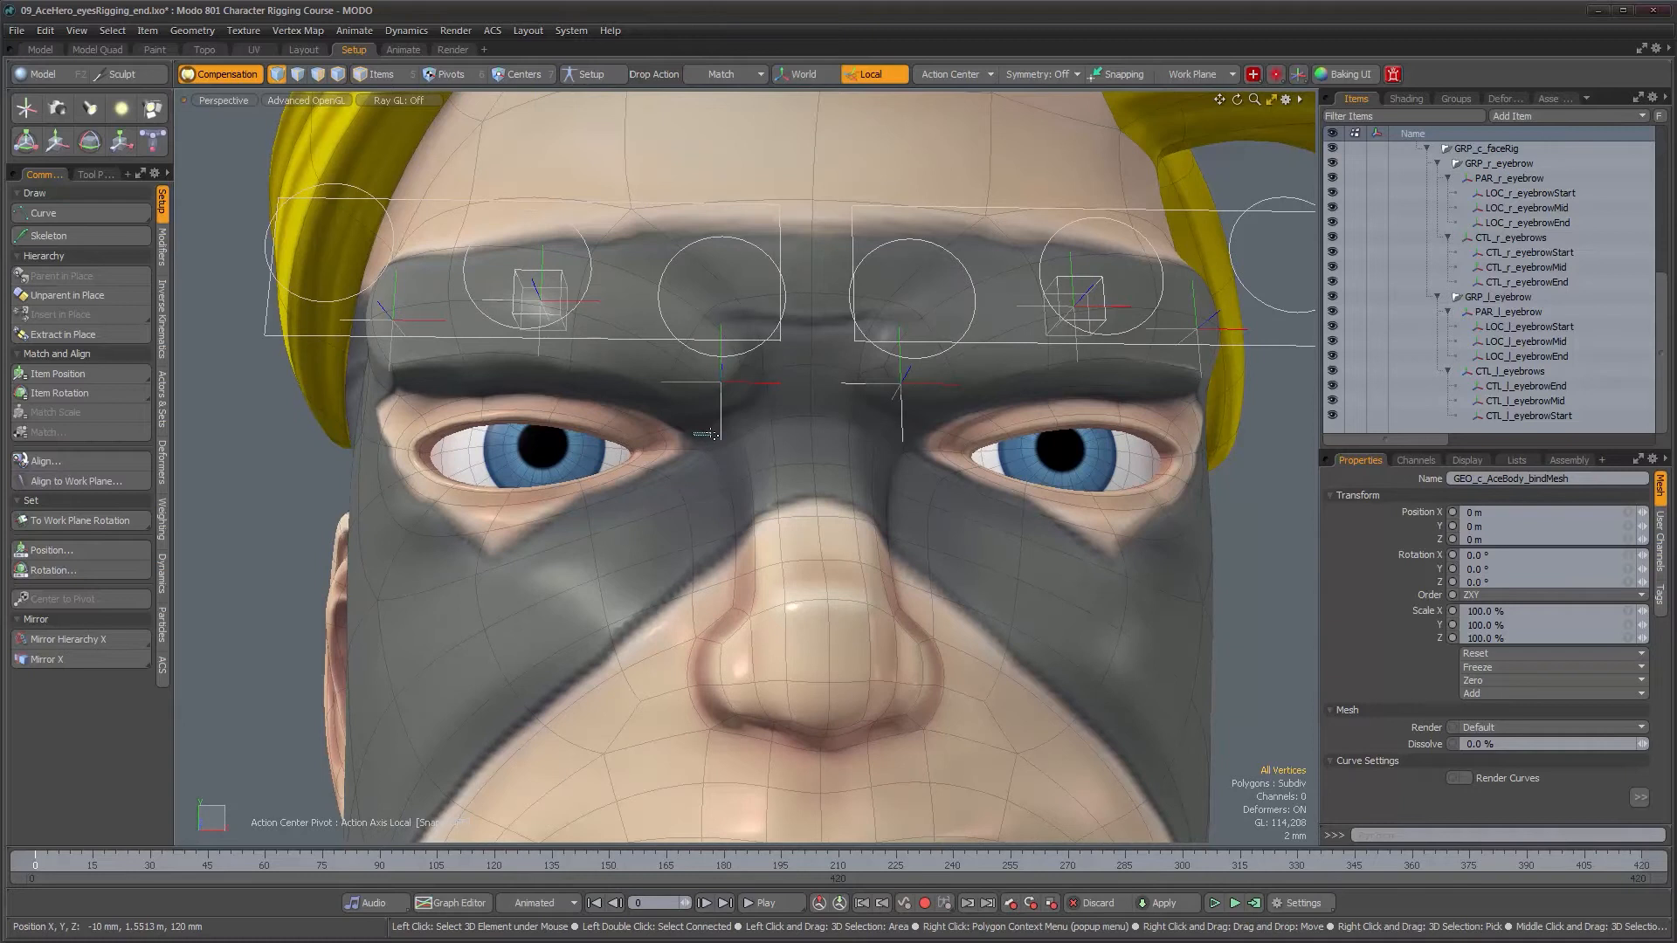
pyautogui.rightClick(712, 433)
pyautogui.moveTo(733, 512)
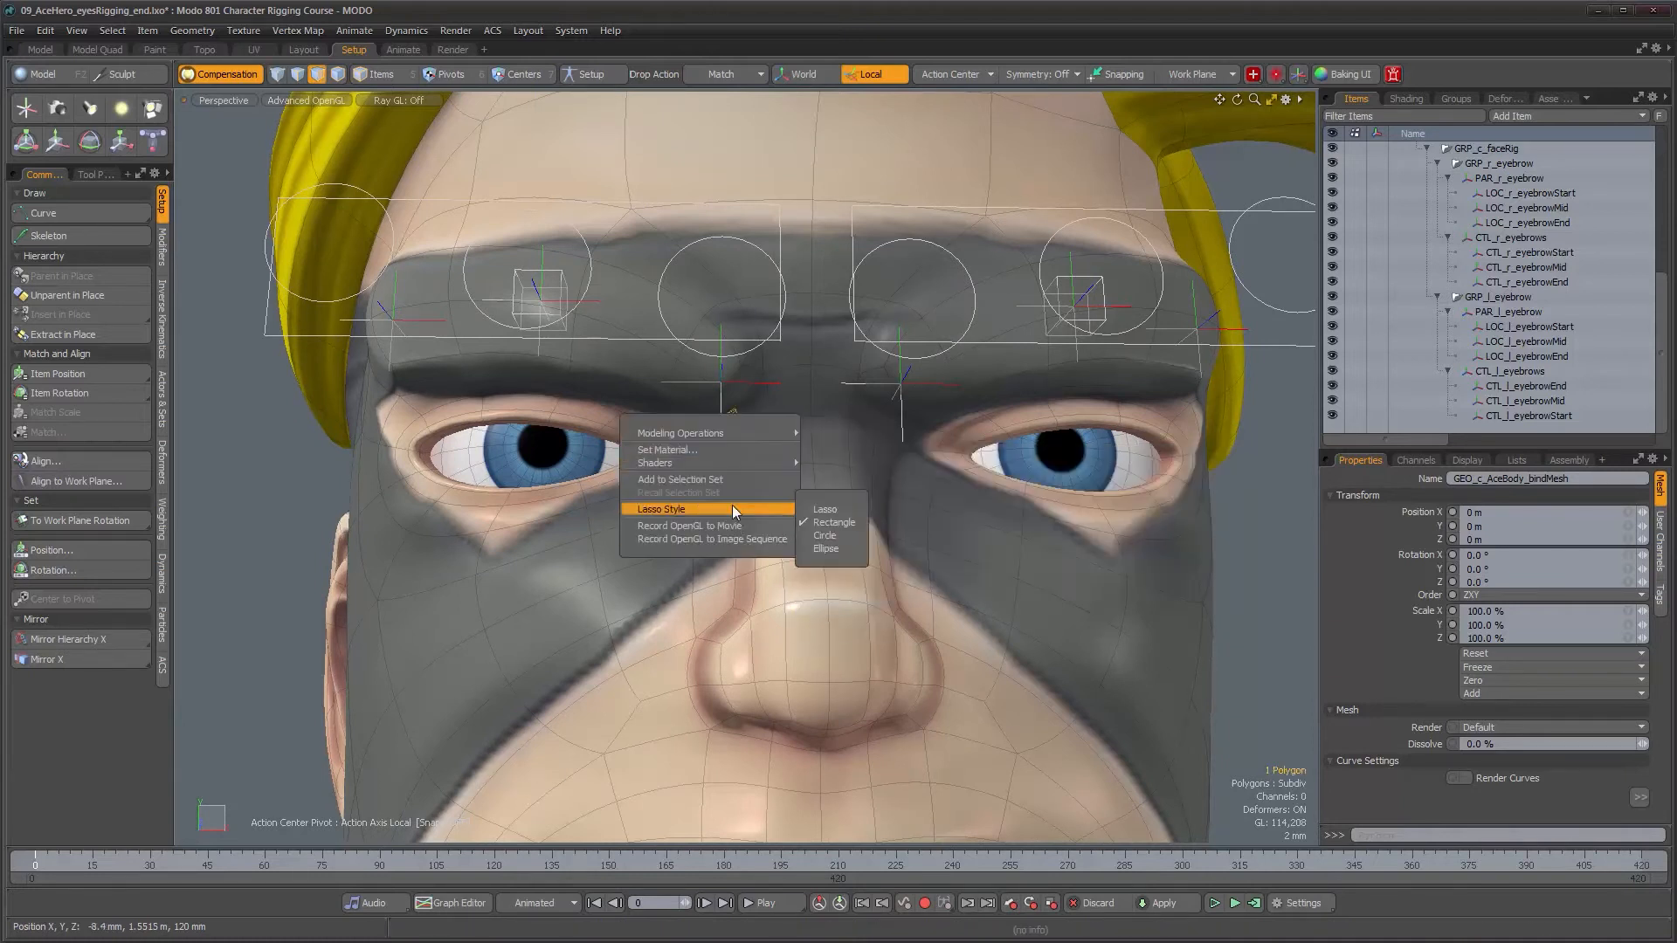
pyautogui.click(832, 510)
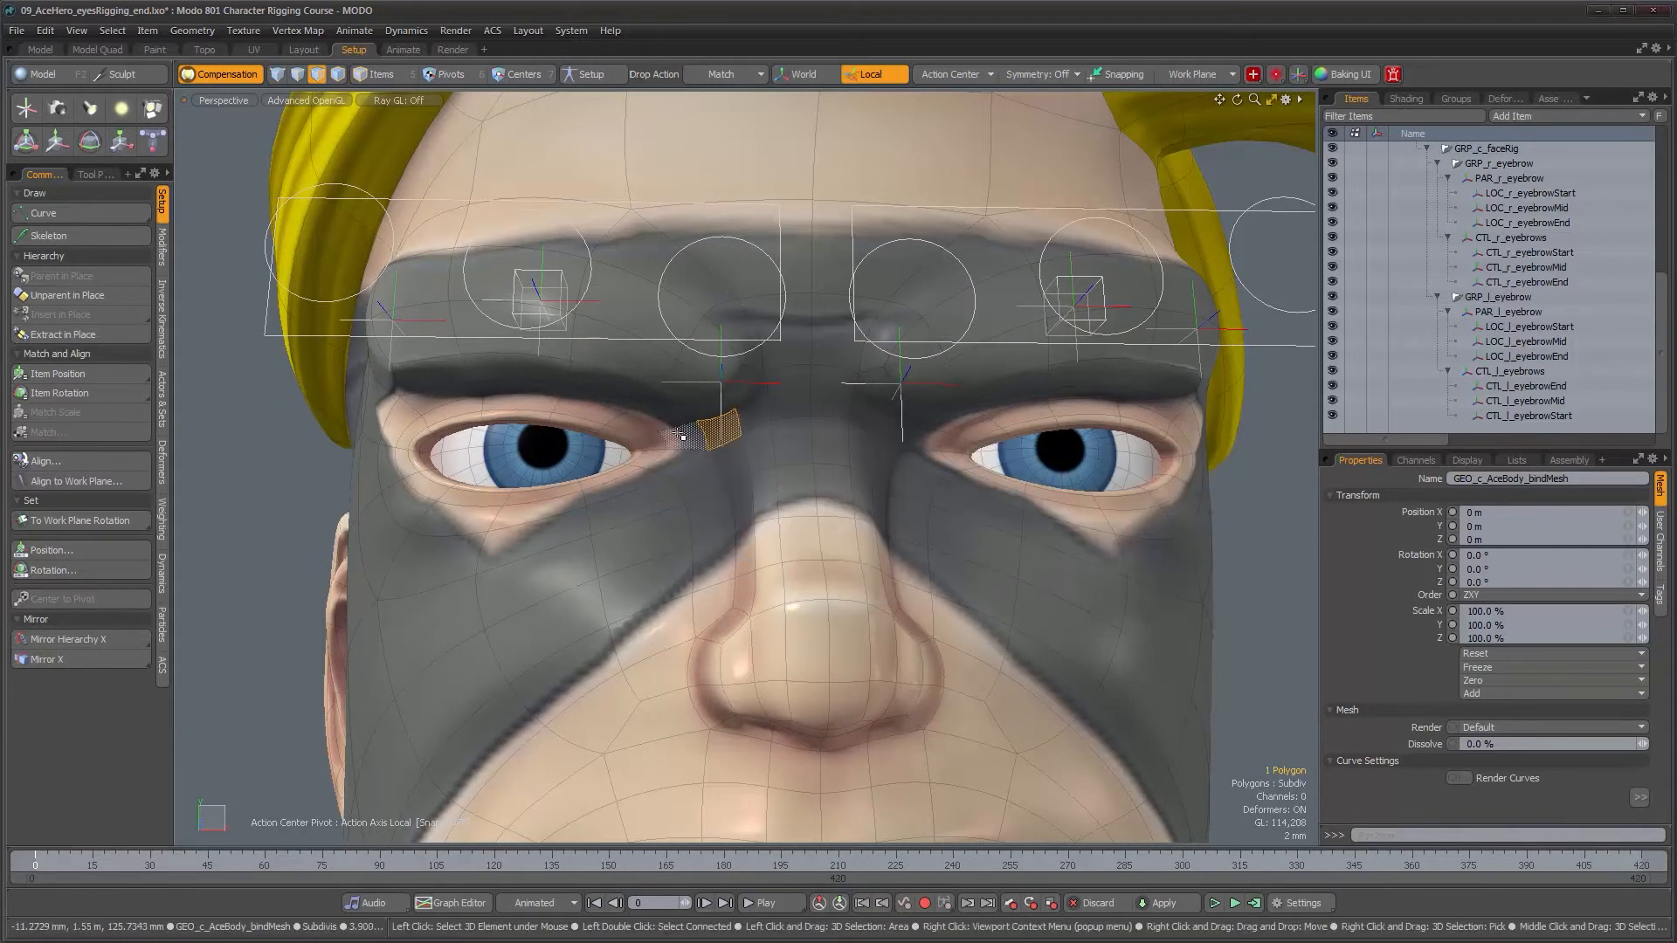
# Step: Lasso-select the GEO_c_AceBody_bindMesh vertices around the right eyebrow's inner section, including the missed vertices along the upper eyelid
pyautogui.press('1')
pyautogui.moveTo(690, 436); pyautogui.dragTo(734, 432, button='right')
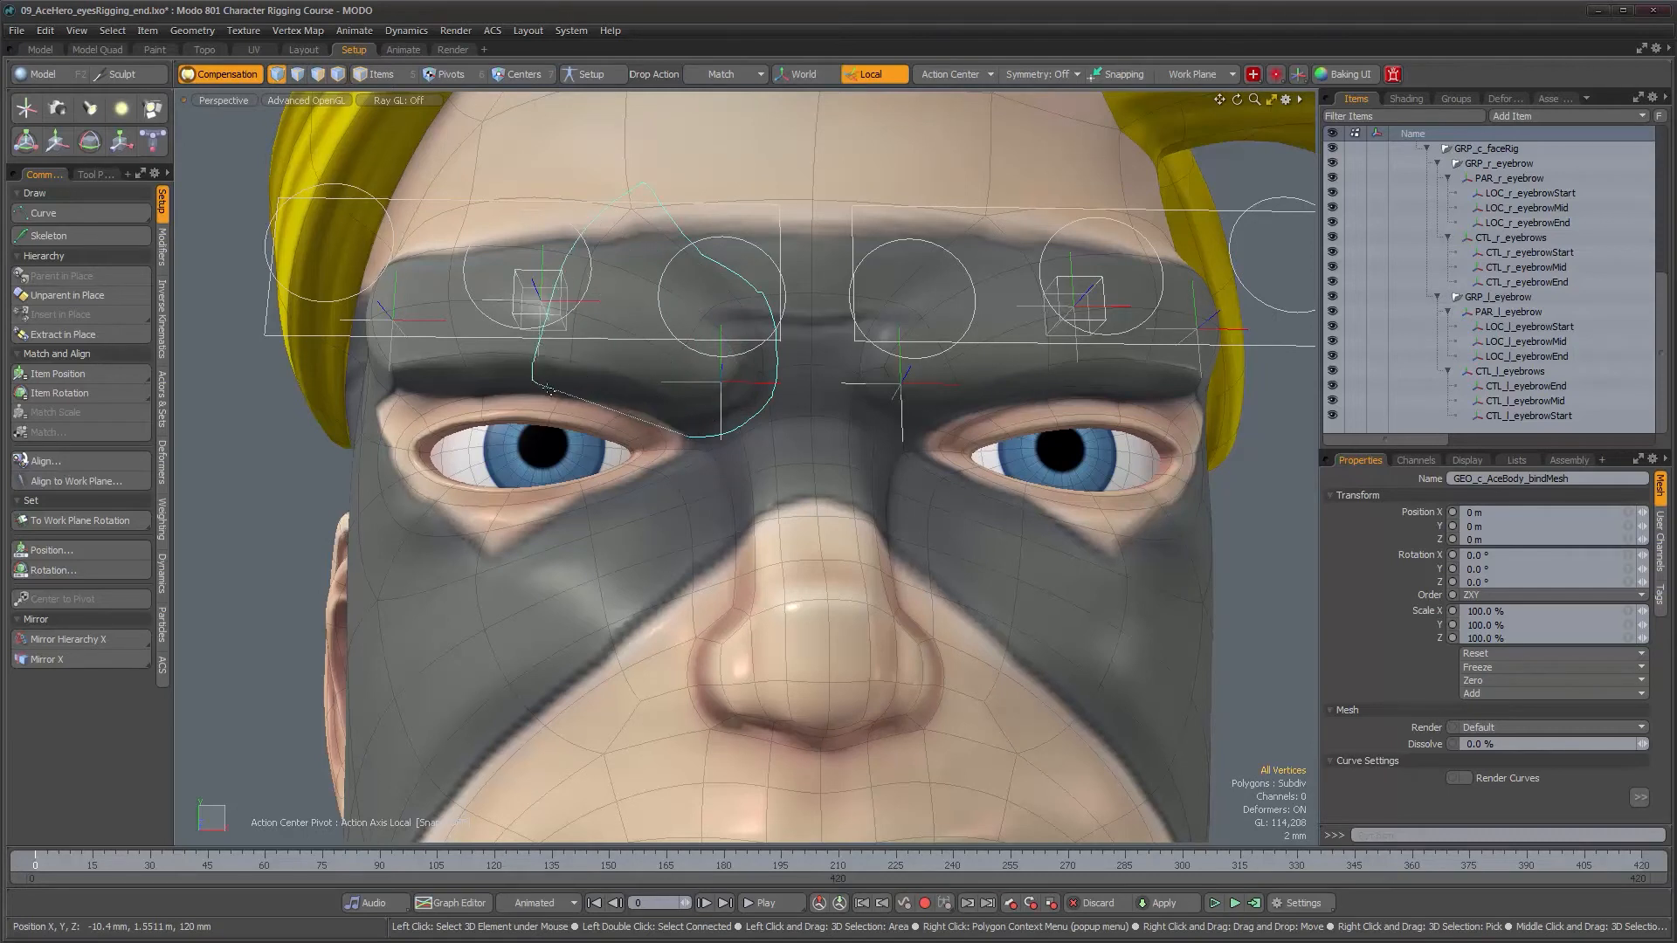
pyautogui.moveTo(693, 434); pyautogui.dragTo(693, 434, button='right')
pyautogui.moveTo(694, 432)
pyautogui.keyDown('alt'); pyautogui.mouseDown()
pyautogui.moveTo(724, 392)
pyautogui.moveTo(697, 433)
pyautogui.mouseUp(); pyautogui.keyUp('alt')
pyautogui.scroll(3, 677, 434)
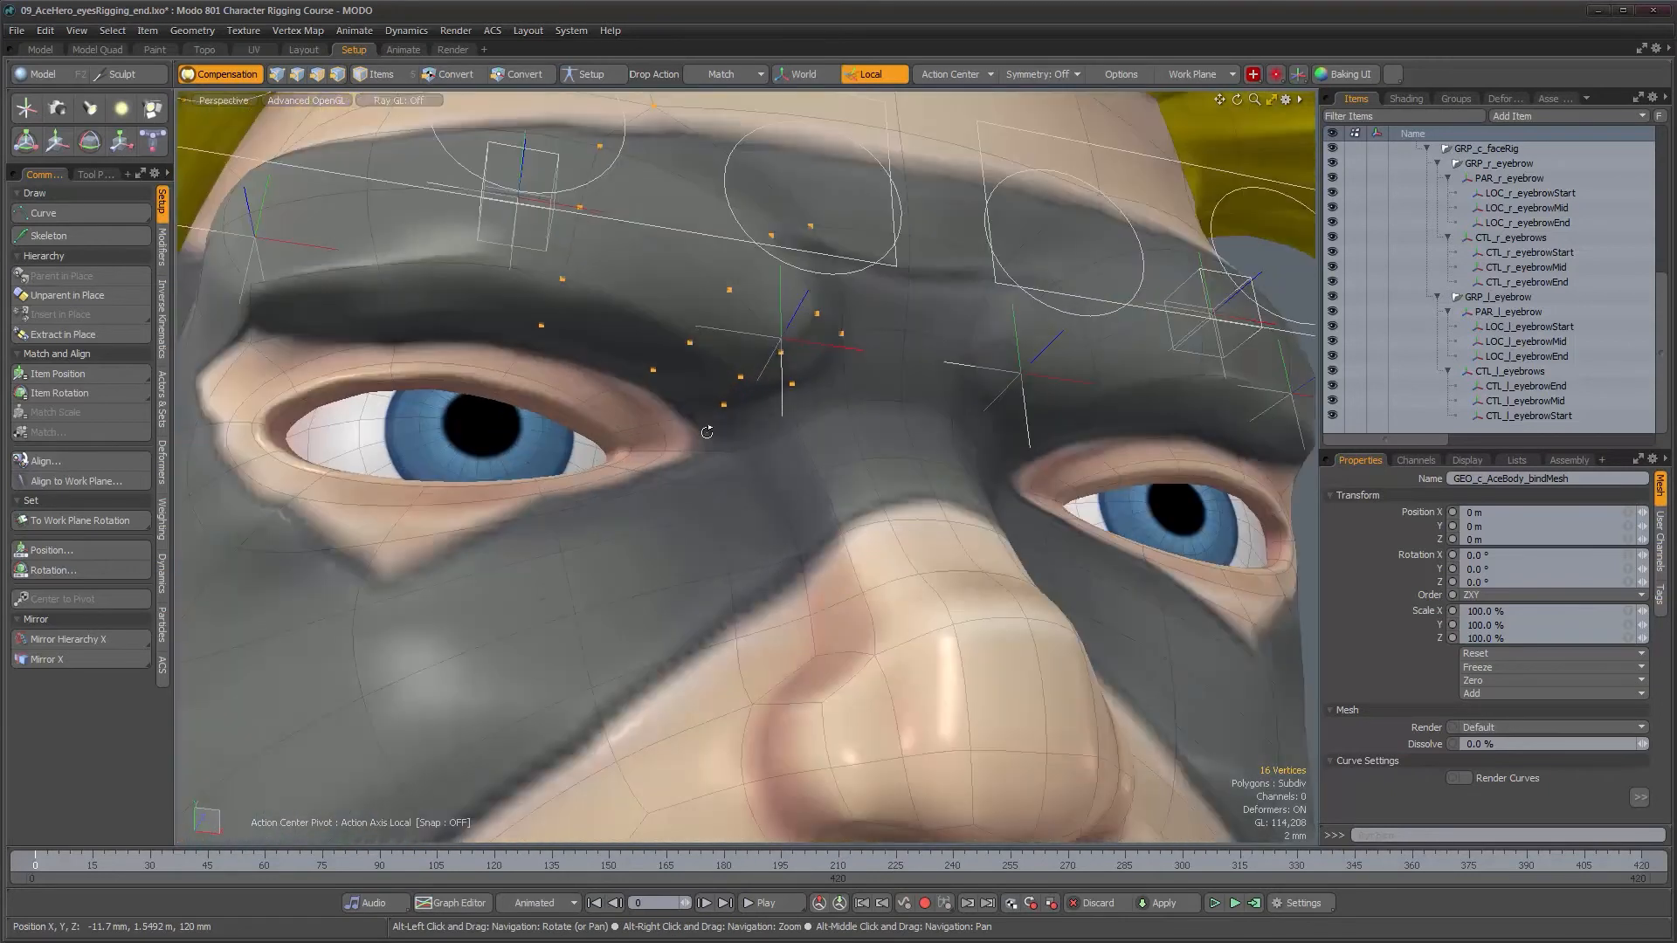
pyautogui.keyDown('shift'); pyautogui.click(657, 423); pyautogui.keyUp('shift')
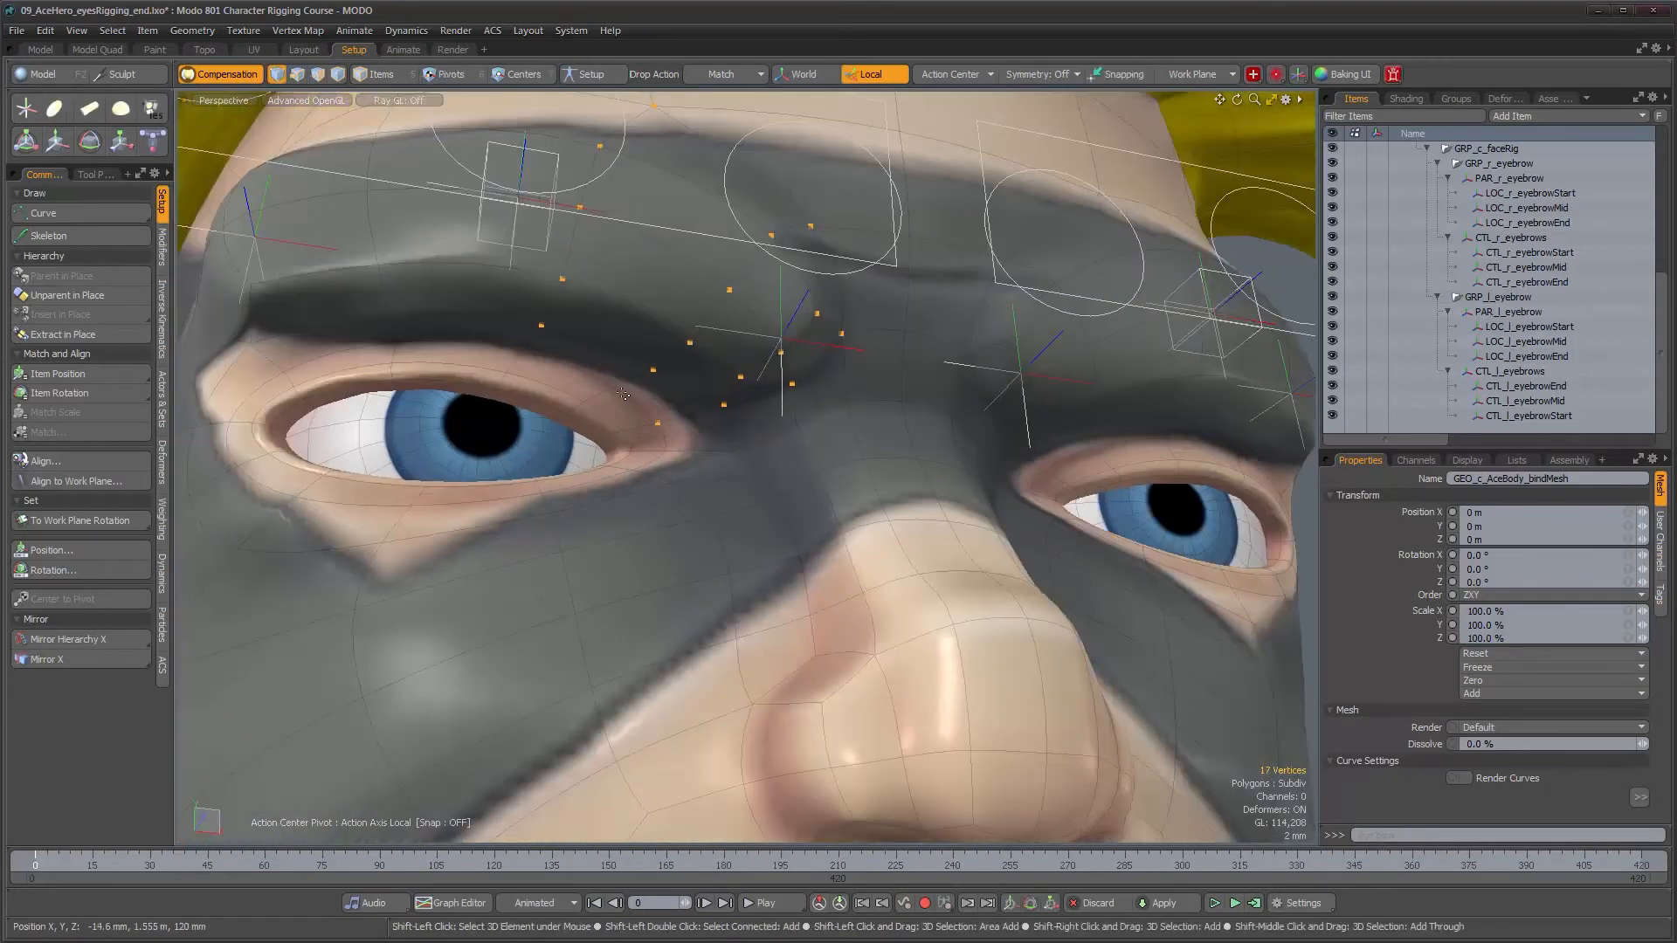
pyautogui.keyDown('shift'); pyautogui.click(522, 353); pyautogui.keyUp('shift')
pyautogui.keyDown('alt'); pyautogui.moveTo(523, 358); pyautogui.dragTo(759, 399); pyautogui.keyUp('alt')
pyautogui.scroll(-2, 648, 449)
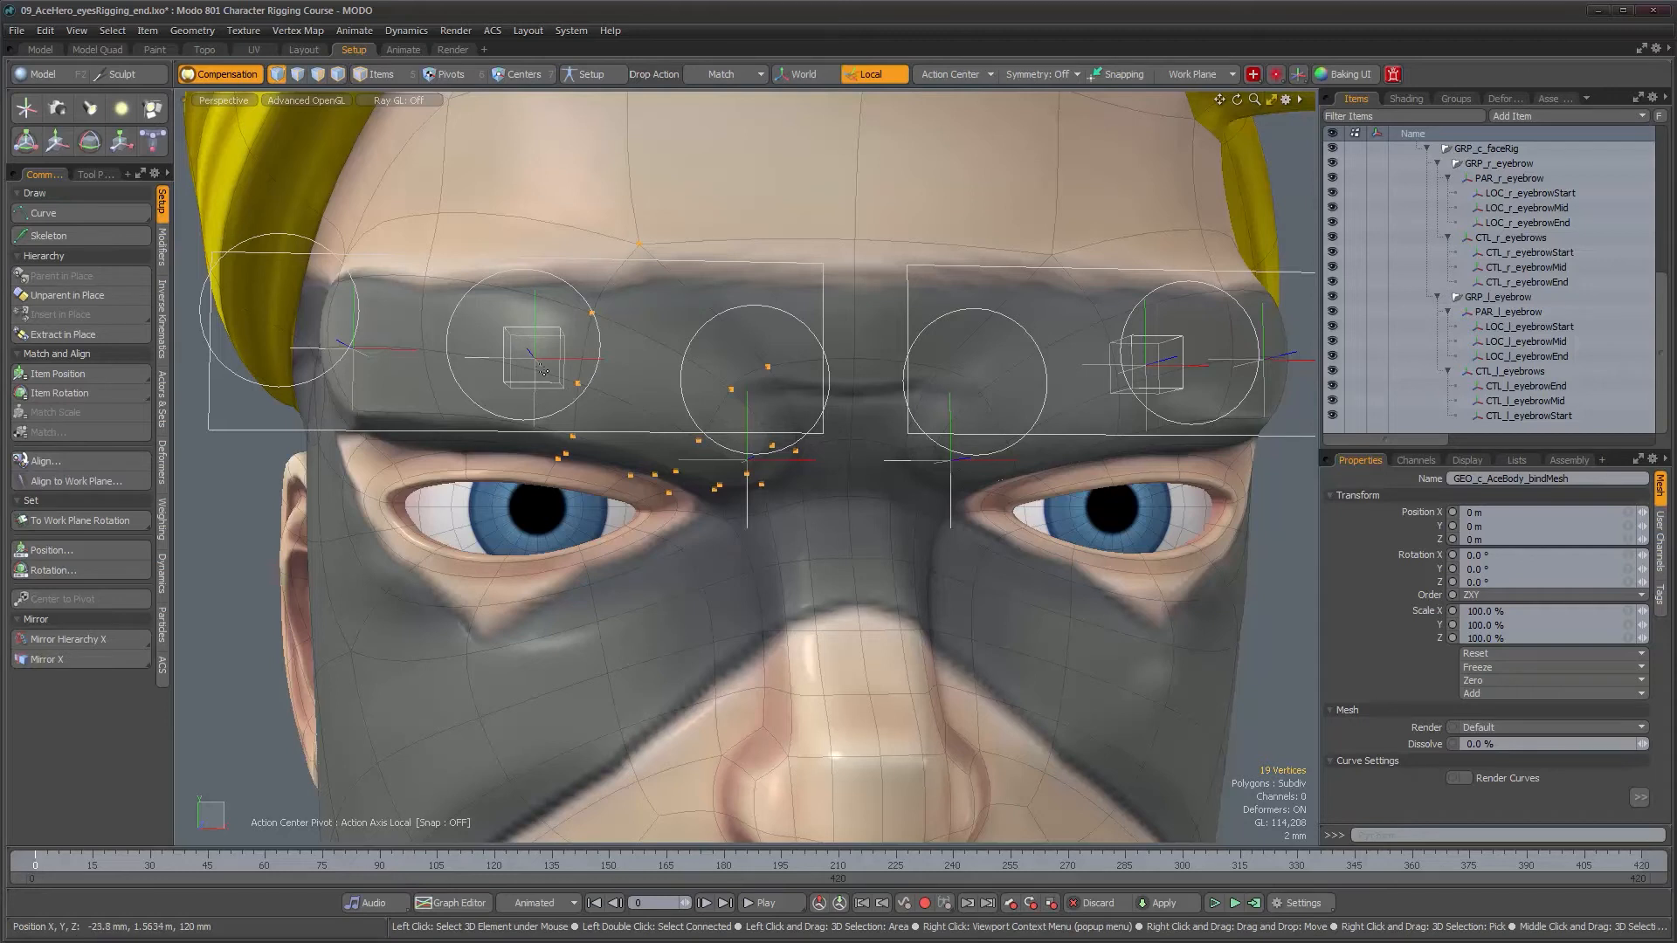
pyautogui.keyDown('alt'); pyautogui.moveTo(556, 348); pyautogui.dragTo(579, 365); pyautogui.keyUp('alt')
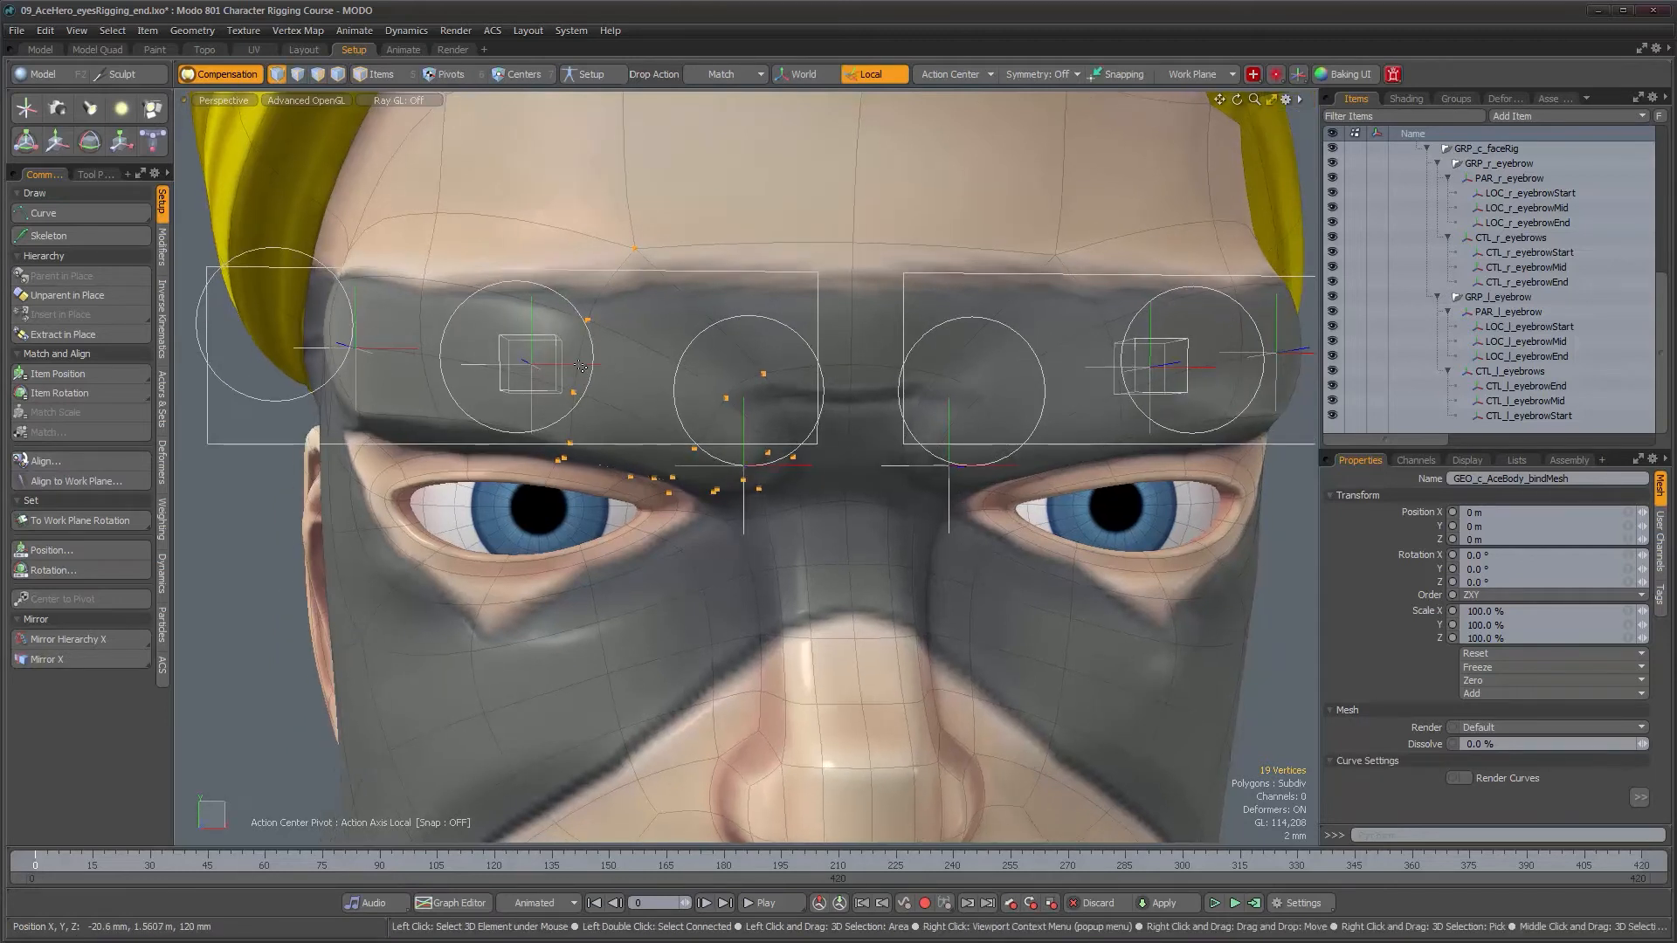
pyautogui.moveTo(679, 396)
pyautogui.keyDown('alt'); pyautogui.mouseDown()
pyautogui.moveTo(686, 379)
pyautogui.moveTo(657, 418)
pyautogui.moveTo(690, 422)
pyautogui.mouseUp(); pyautogui.keyUp('alt')
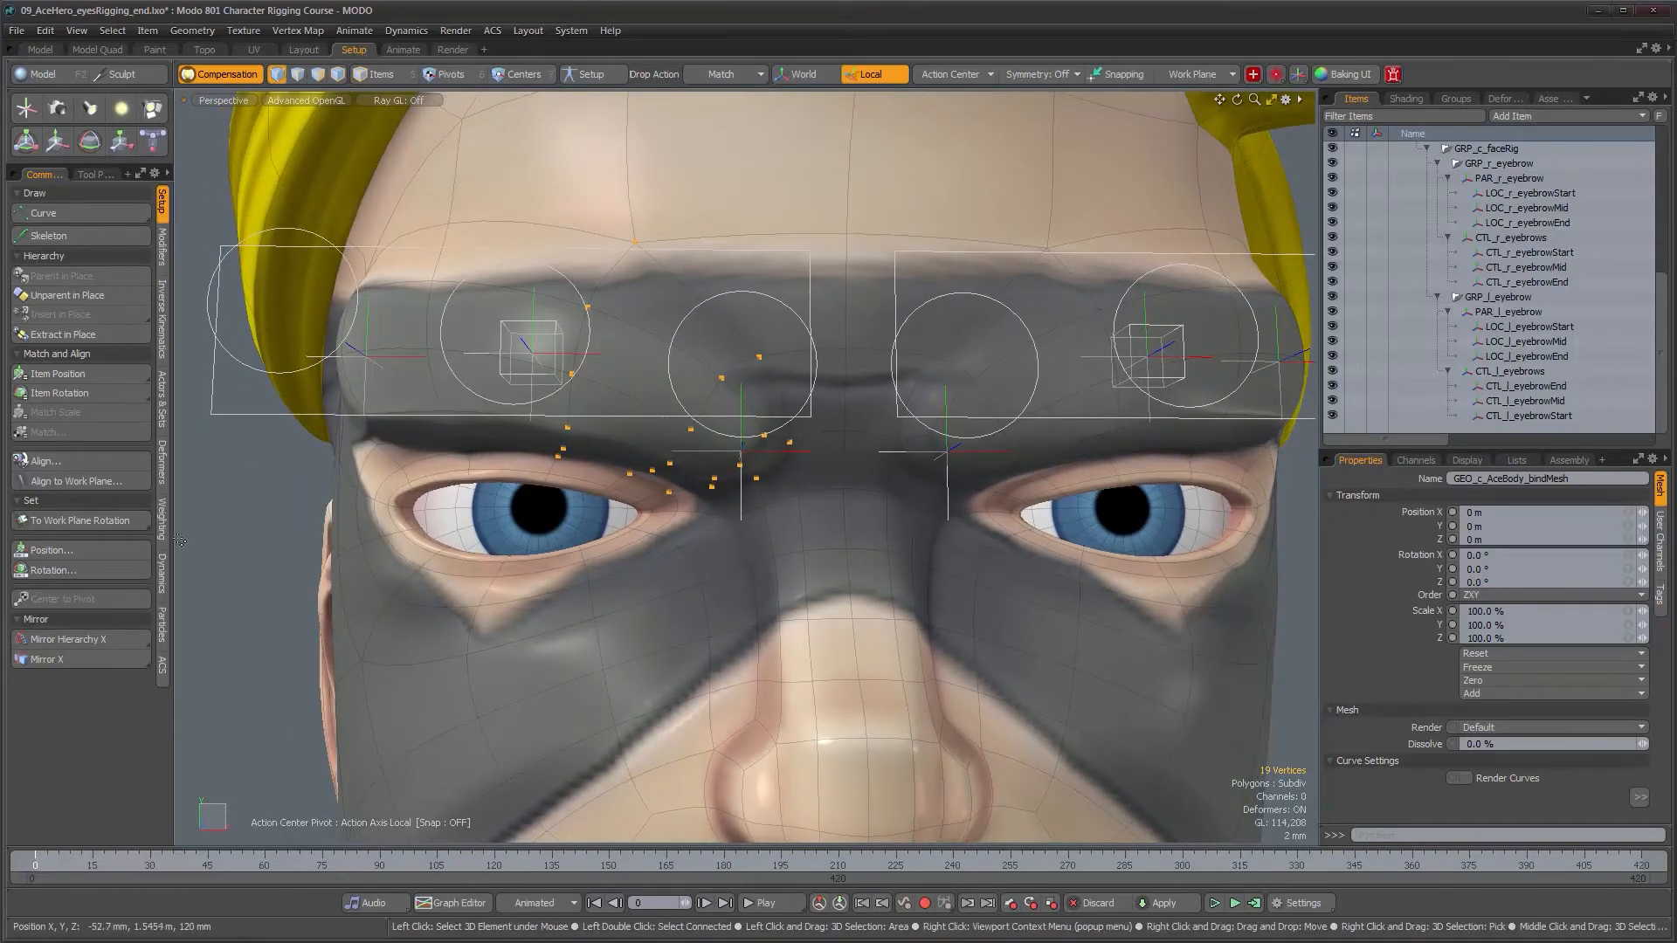
# Step: Create a weight container from the selected right inner brow vertices and name it WEC_r_eyebrowStart
pyautogui.click(164, 472)
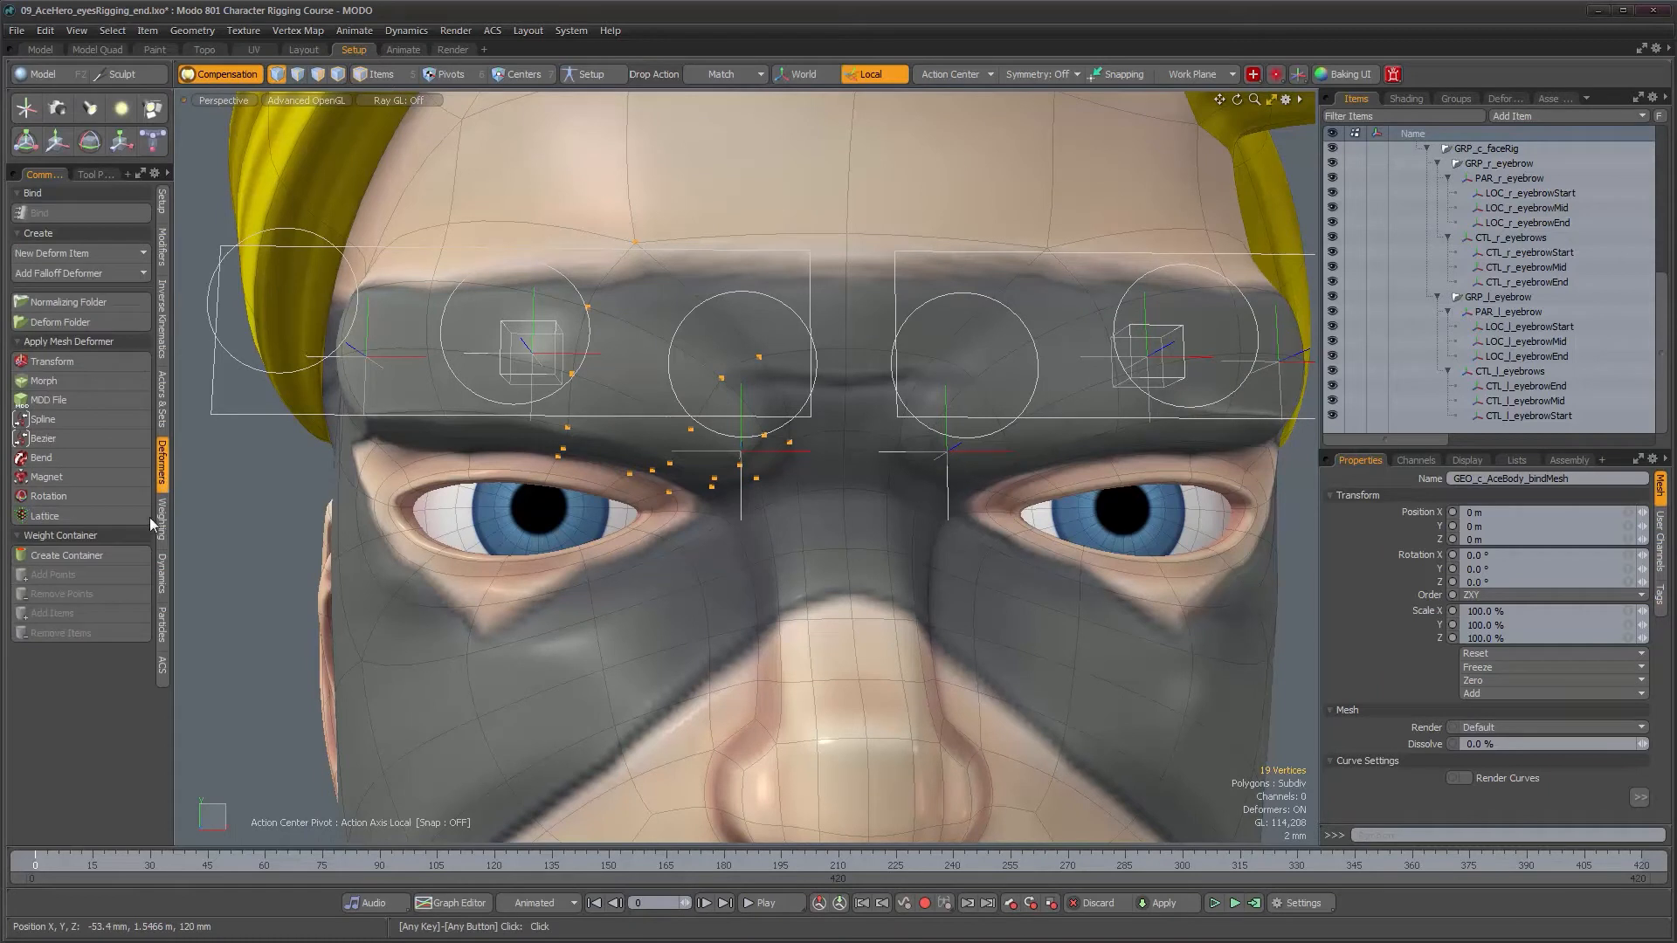
pyautogui.click(59, 551)
pyautogui.keyDown('alt'); pyautogui.moveTo(566, 437); pyautogui.dragTo(581, 406); pyautogui.keyUp('alt')
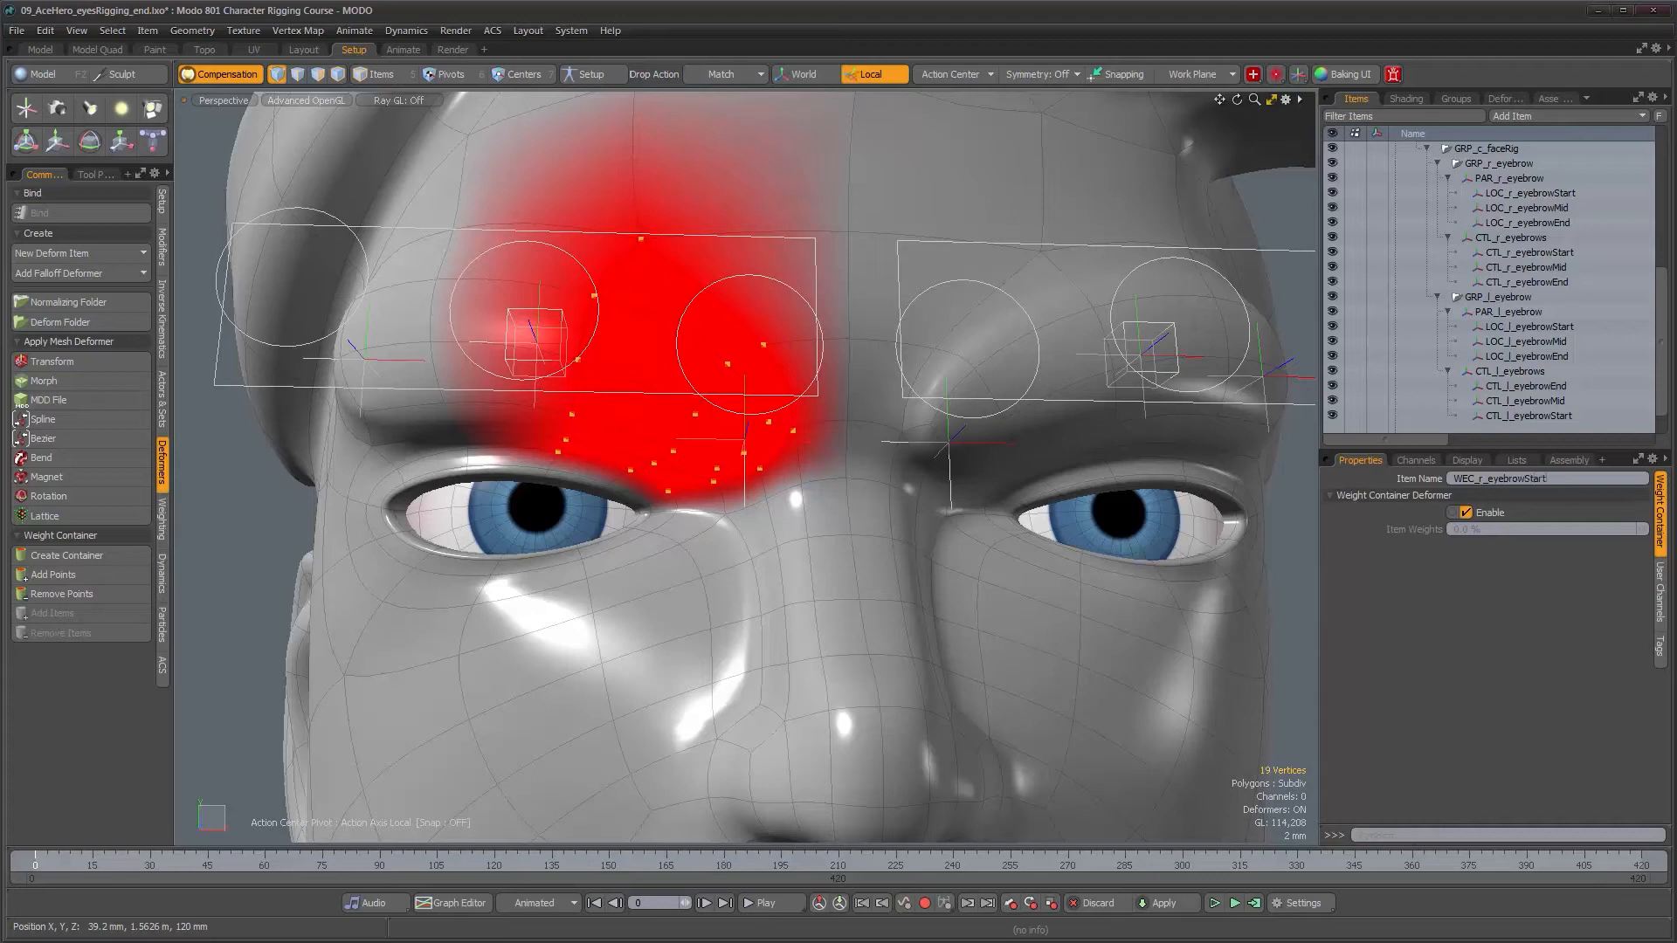
# Step: Lasso-select the vertices around the middle of the right eyebrow and create a weight container named WEC_r_eyebrowMid from them
pyautogui.click(722, 194)
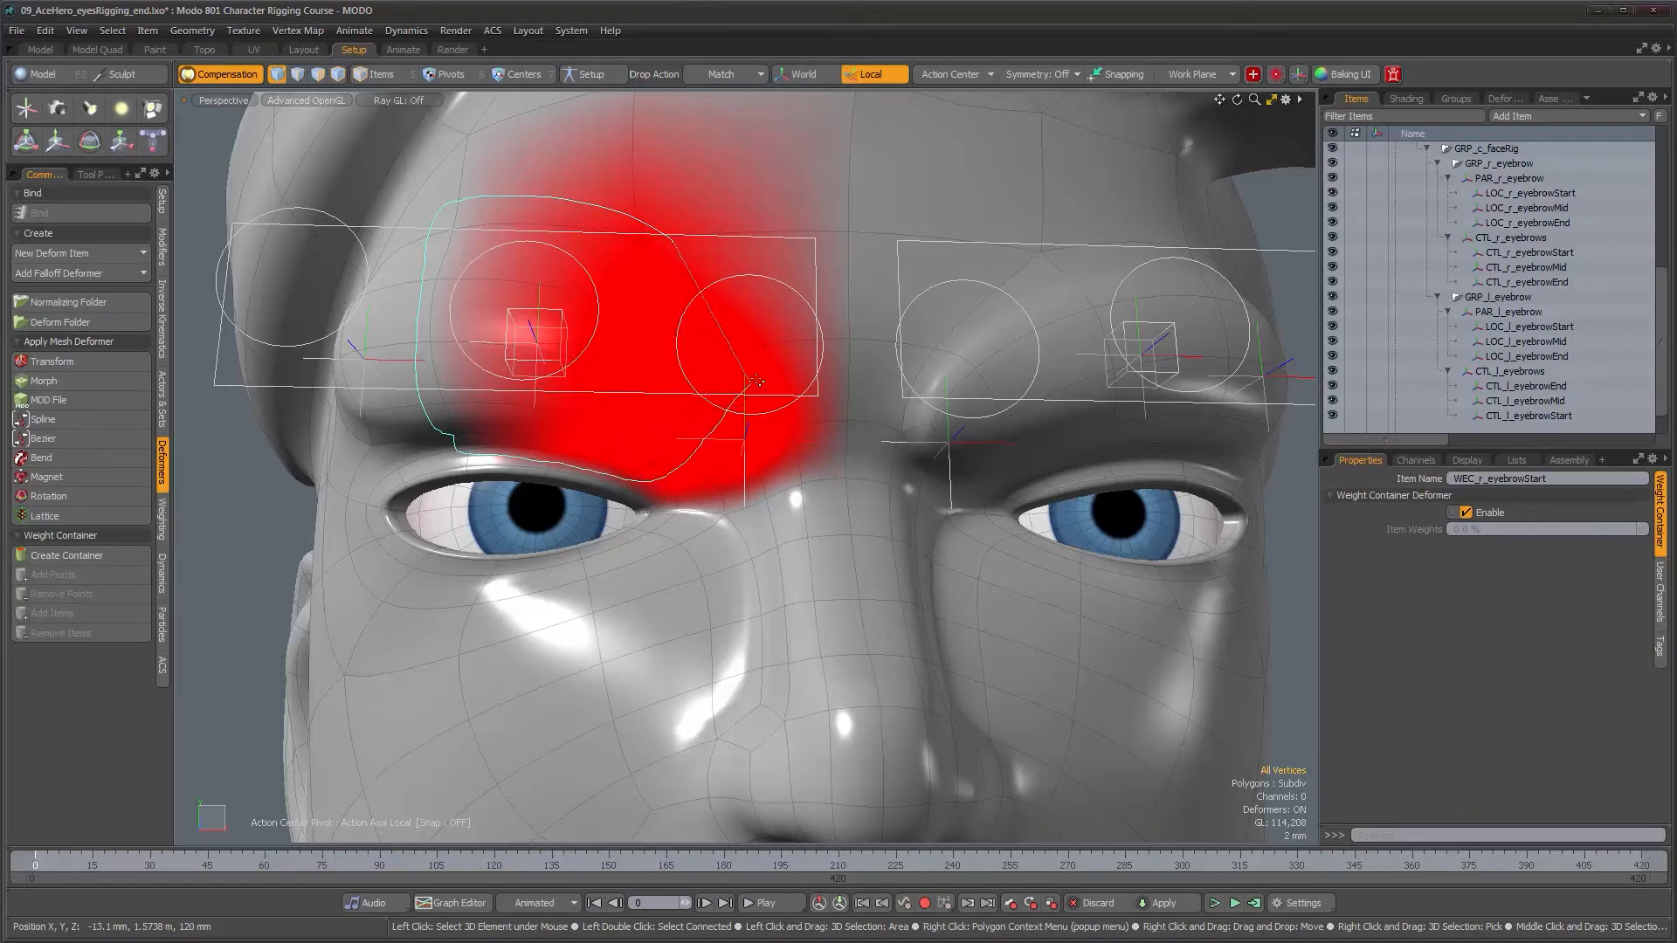
pyautogui.moveTo(697, 250); pyautogui.dragTo(692, 250, button='right')
pyautogui.keyDown('alt'); pyautogui.moveTo(644, 329); pyautogui.dragTo(627, 301); pyautogui.keyUp('alt')
pyautogui.click(67, 557)
pyautogui.scroll(-2, 1490, 376)
pyautogui.doubleClick(1458, 417)
pyautogui.write('WEC_r_eyebrow')
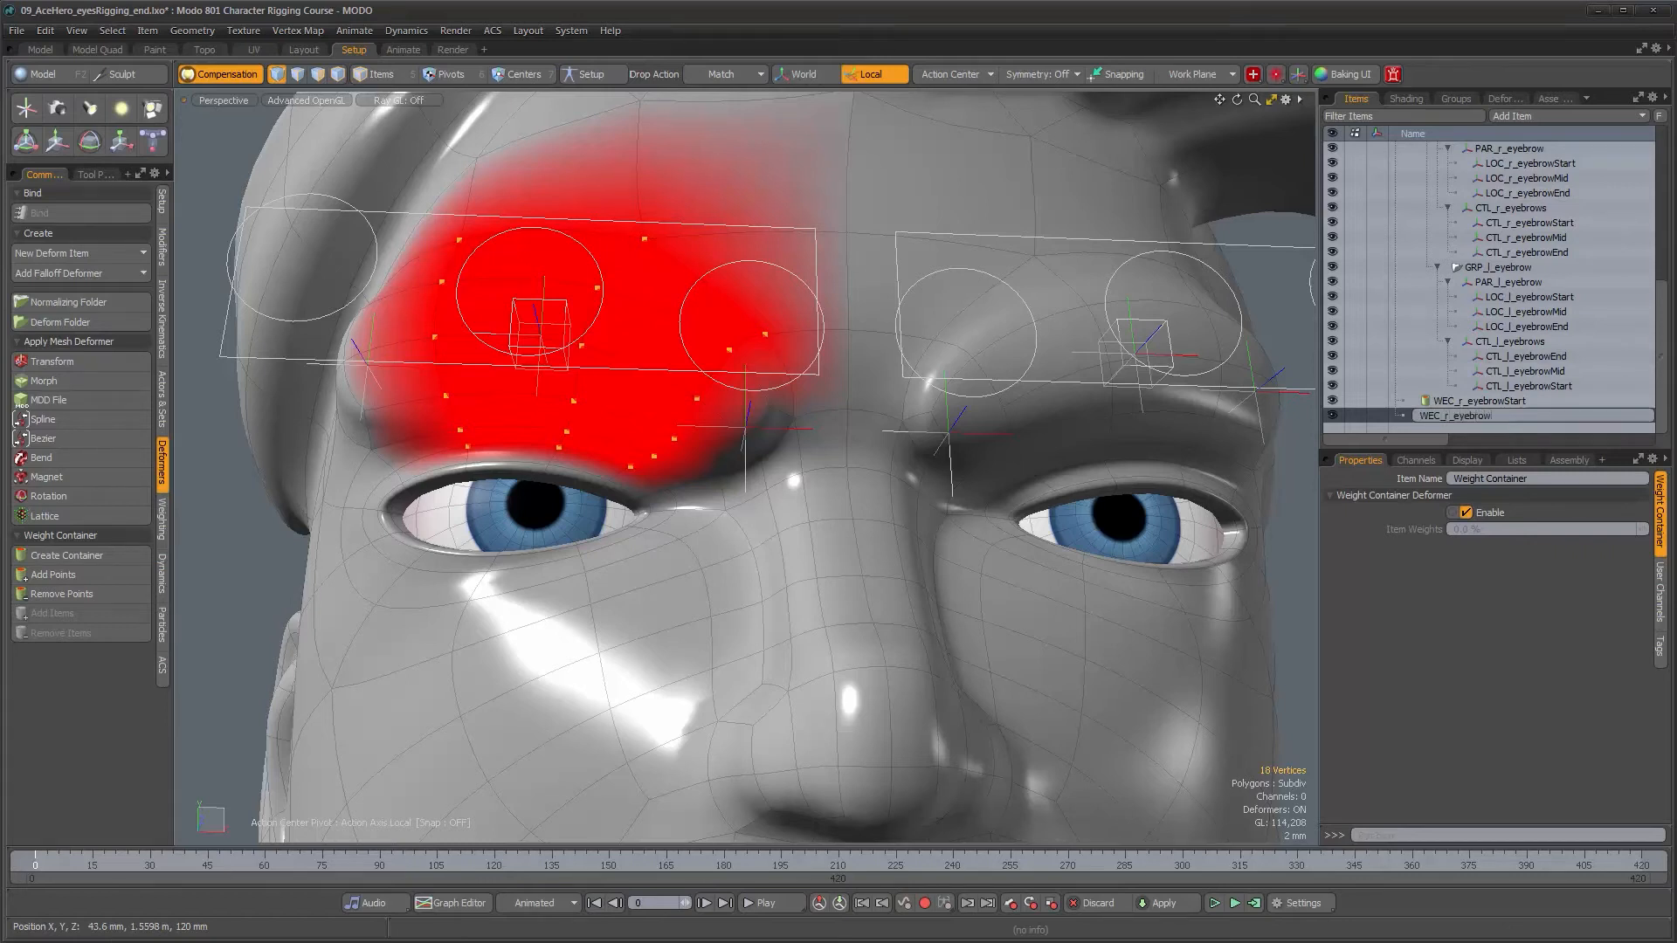
pyautogui.write('Mid')
pyautogui.press('Return')
# Step: Lasso-select the vertices around the right eyebrow's outer end and create a weight container named WEC_r_eyebrowEnd from them
pyautogui.keyDown('alt'); pyautogui.moveTo(559, 406); pyautogui.dragTo(681, 419); pyautogui.keyUp('alt')
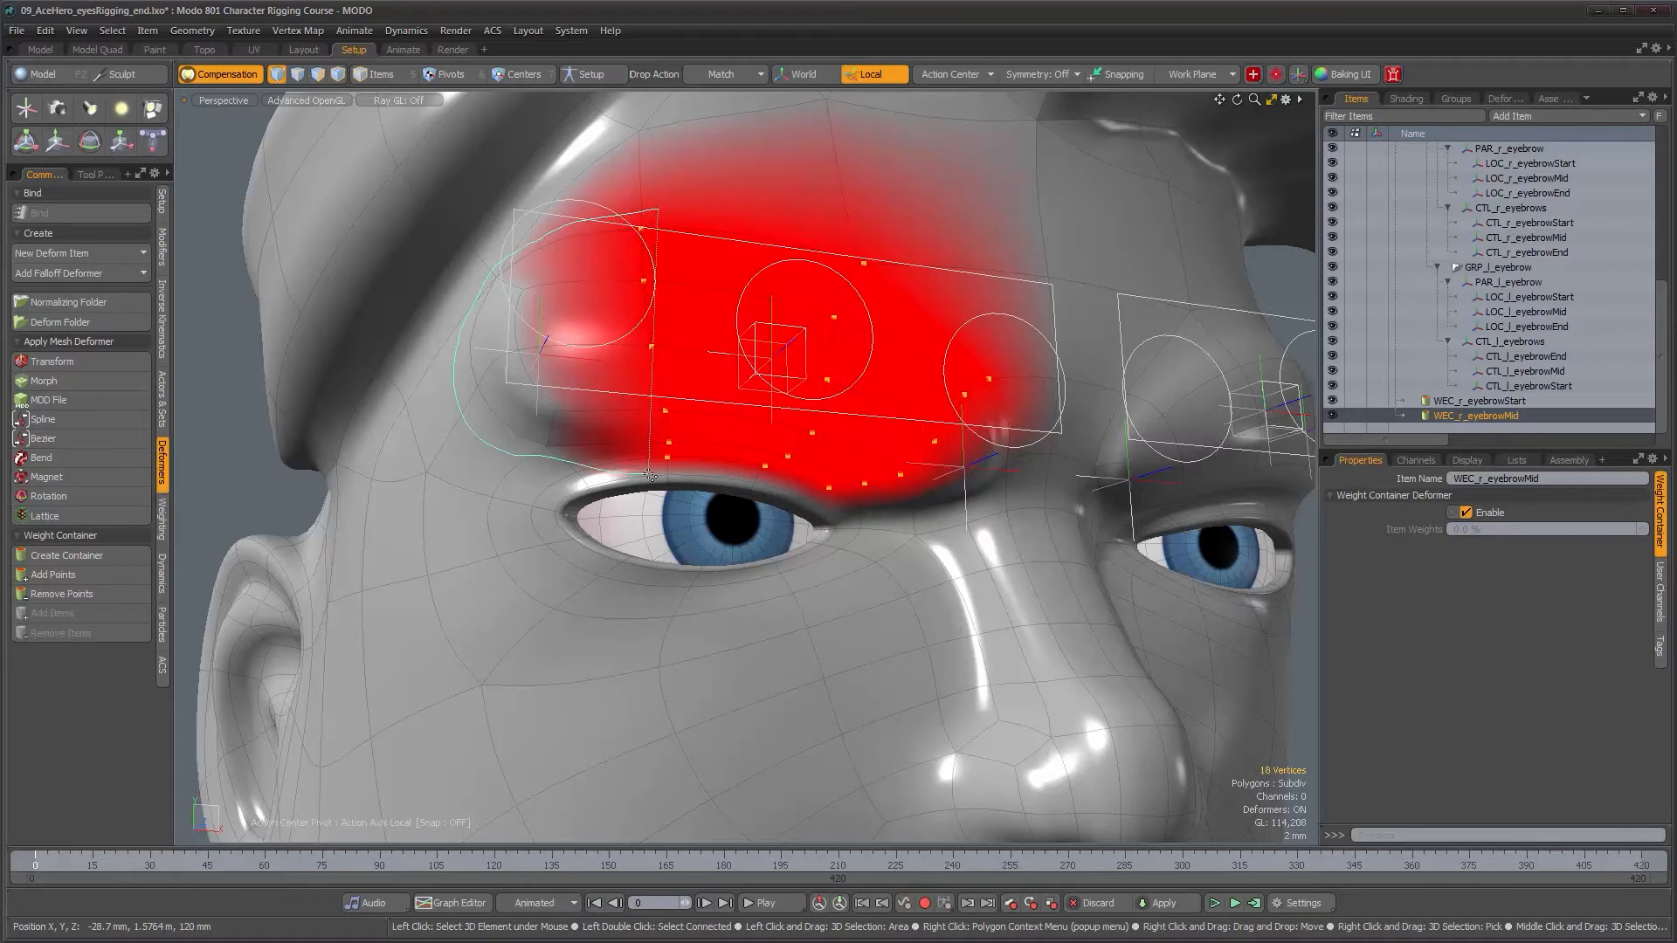
pyautogui.moveTo(569, 473); pyautogui.dragTo(667, 470)
pyautogui.keyDown('alt'); pyautogui.moveTo(661, 218); pyautogui.dragTo(729, 304); pyautogui.keyUp('alt')
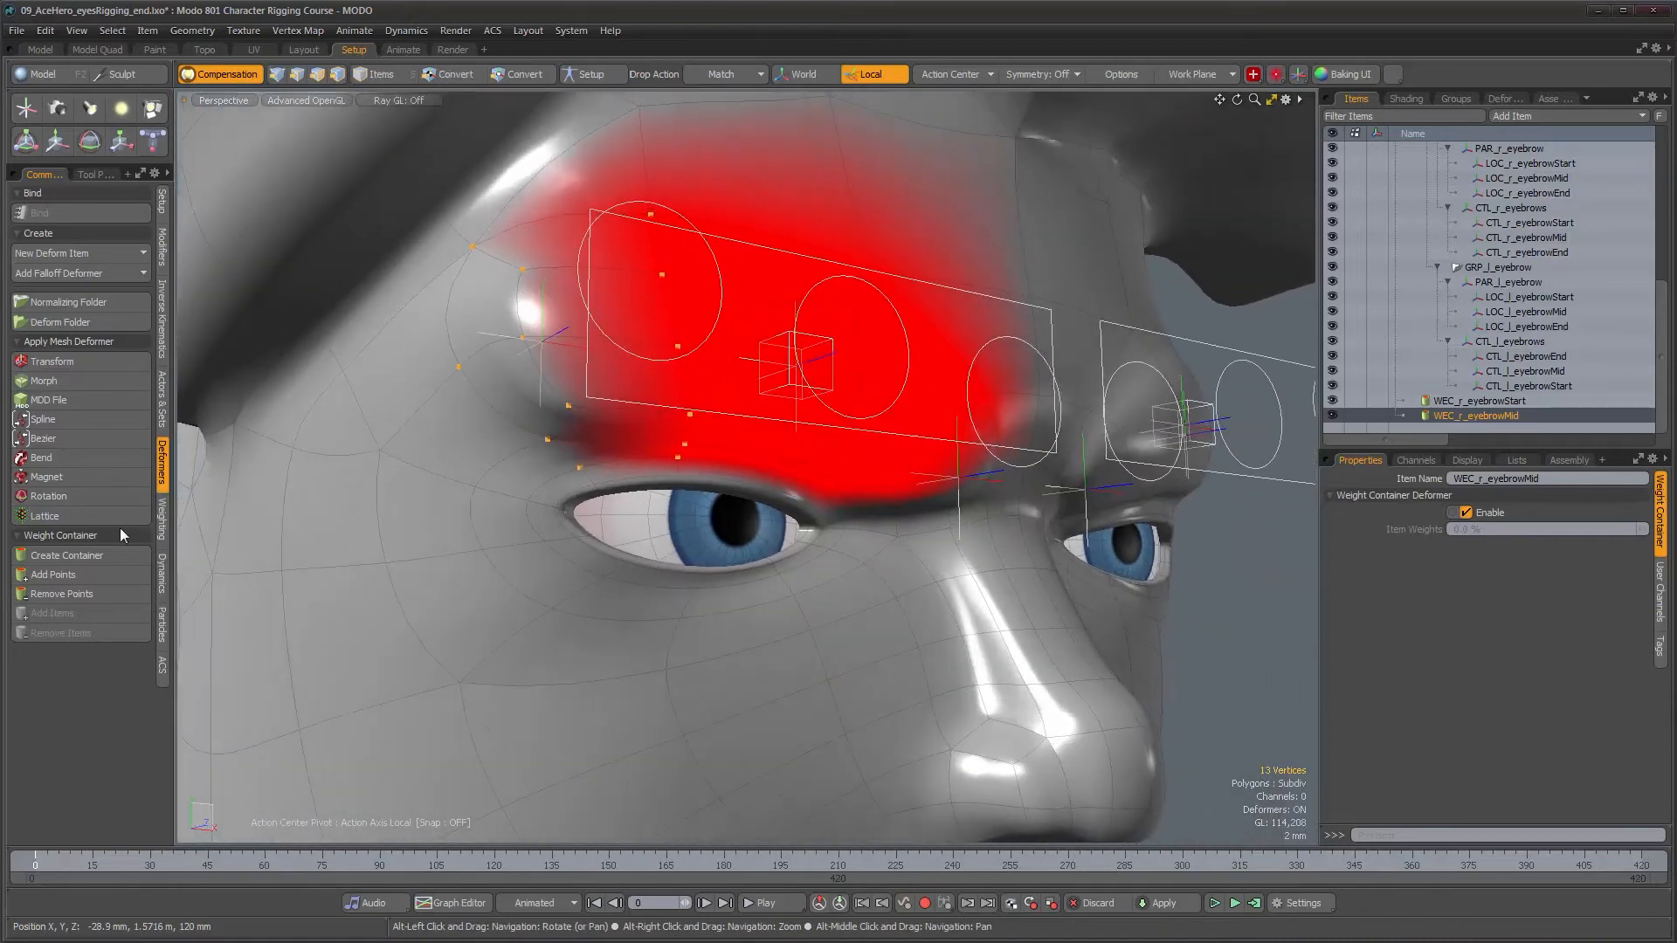
pyautogui.click(76, 553)
pyautogui.click(1538, 477)
pyautogui.write('W')
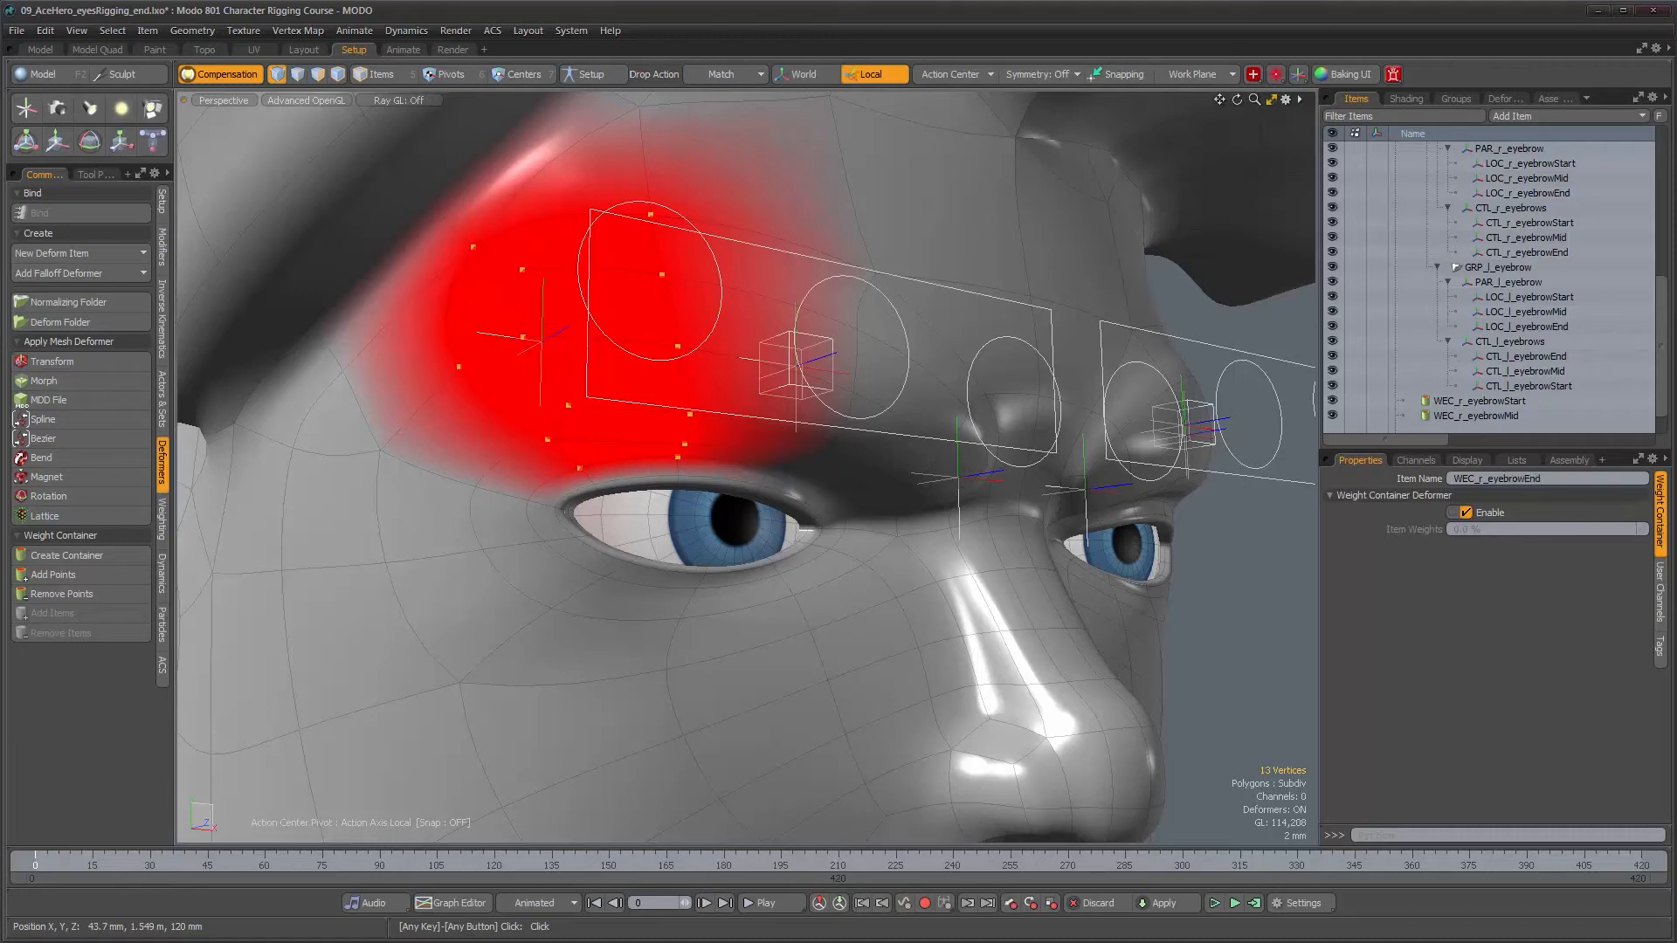
pyautogui.scroll(-1, 1570, 389)
# Step: Lasso-select the body mesh vertices around the left eyebrow's inner section, adding the missed ones along the upper eyelid
pyautogui.keyDown('alt'); pyautogui.moveTo(1109, 436); pyautogui.dragTo(794, 424); pyautogui.keyUp('alt')
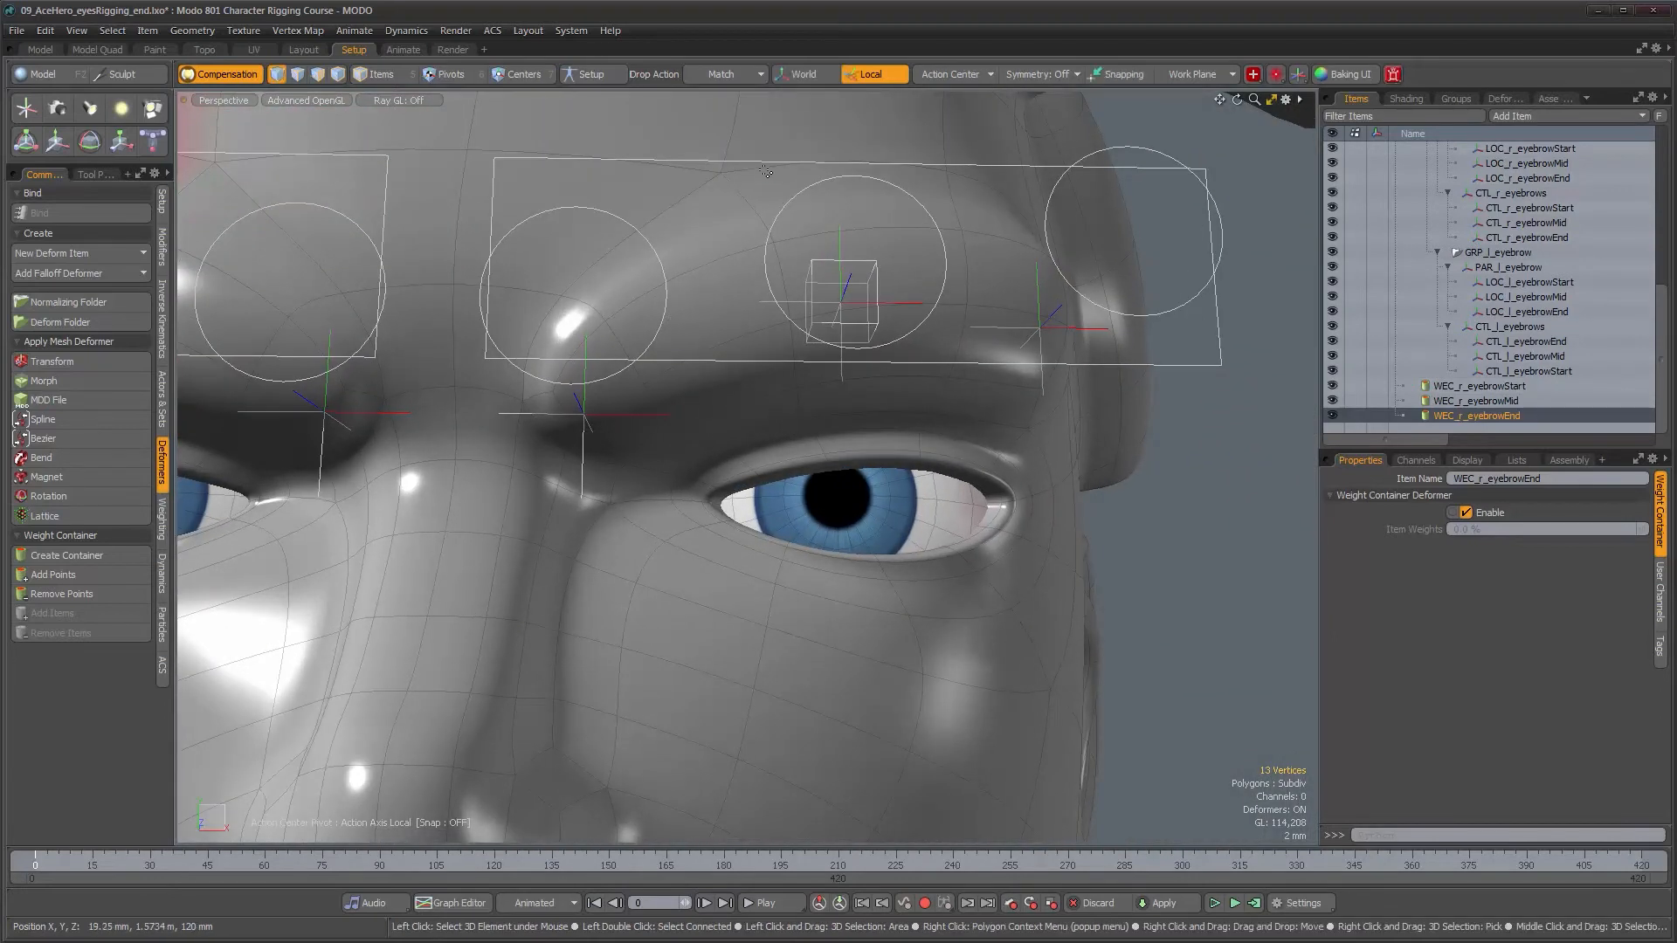
pyautogui.moveTo(461, 373); pyautogui.dragTo(458, 373, button='right')
pyautogui.moveTo(531, 434)
pyautogui.mouseDown(button='right')
pyautogui.moveTo(581, 467)
pyautogui.moveTo(830, 427)
pyautogui.mouseUp(button='right')
pyautogui.keyDown('alt'); pyautogui.moveTo(834, 419); pyautogui.dragTo(858, 399); pyautogui.keyUp('alt')
pyautogui.scroll(-3, 858, 398)
pyautogui.keyDown('alt'); pyautogui.moveTo(859, 398); pyautogui.dragTo(870, 396, button='middle'); pyautogui.keyUp('alt')
pyautogui.keyDown('alt'); pyautogui.moveTo(869, 395); pyautogui.dragTo(899, 395); pyautogui.keyUp('alt')
pyautogui.scroll(2, 898, 396)
pyautogui.keyDown('shift'); pyautogui.click(864, 427); pyautogui.keyUp('shift')
pyautogui.keyDown('shift'); pyautogui.click(949, 408); pyautogui.keyUp('shift')
pyautogui.keyDown('alt'); pyautogui.moveTo(949, 409); pyautogui.dragTo(995, 439); pyautogui.keyUp('alt')
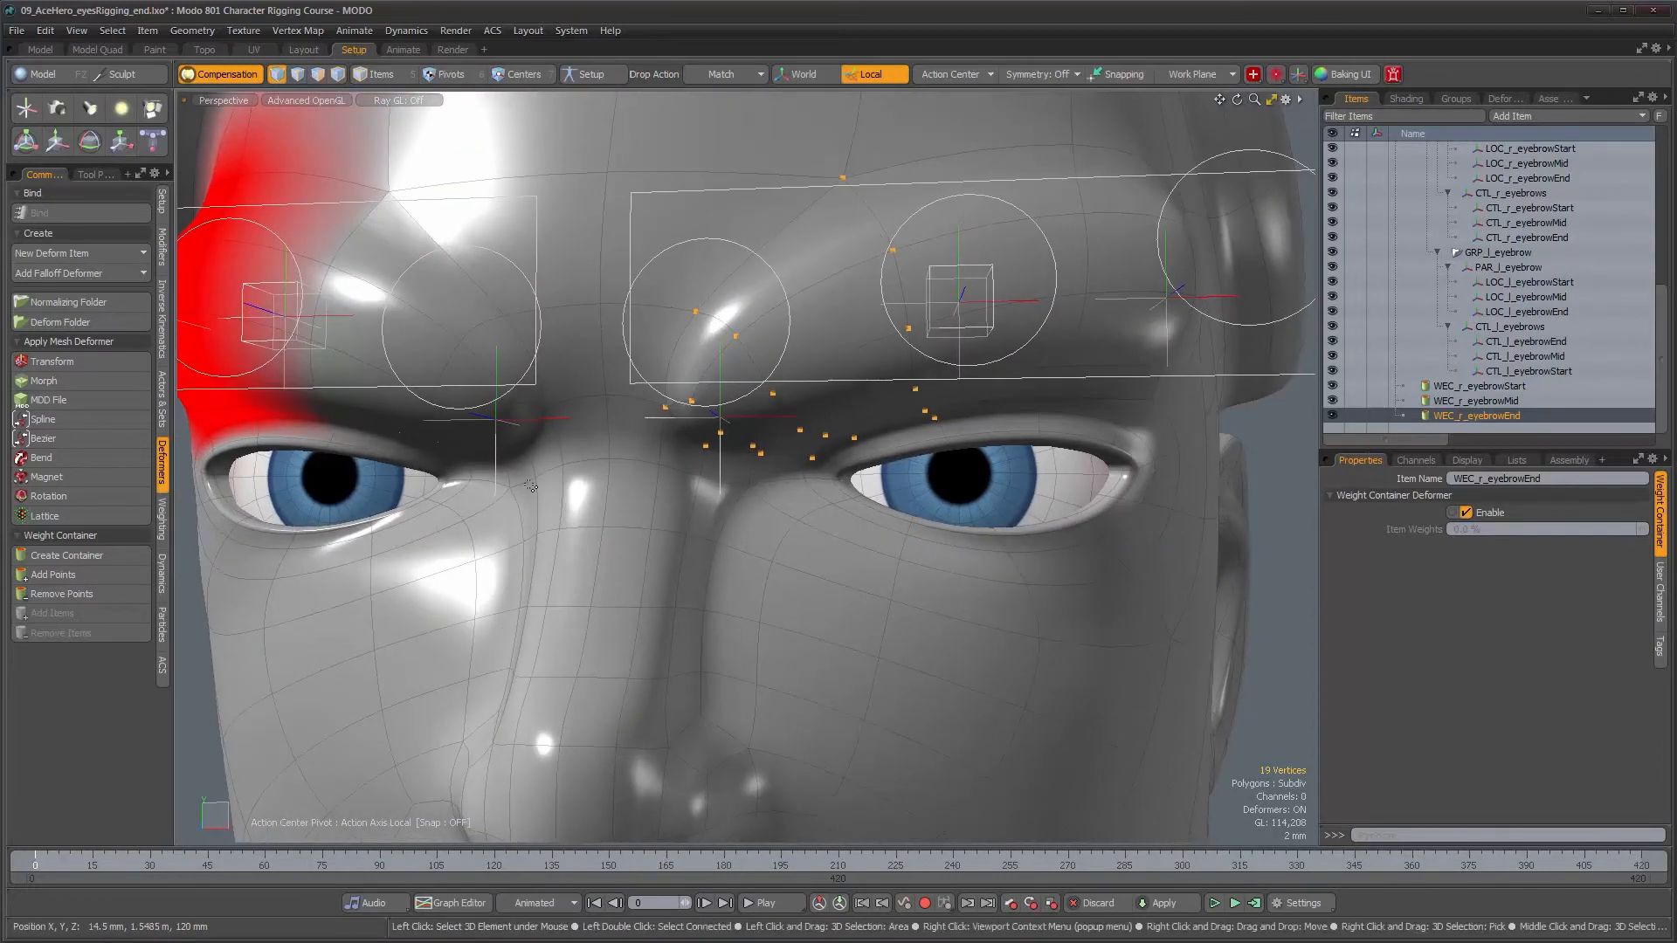
# Step: Create a weight container from the selected left inner brow vertices and name it WEC_l_eyebrowStart
pyautogui.click(67, 555)
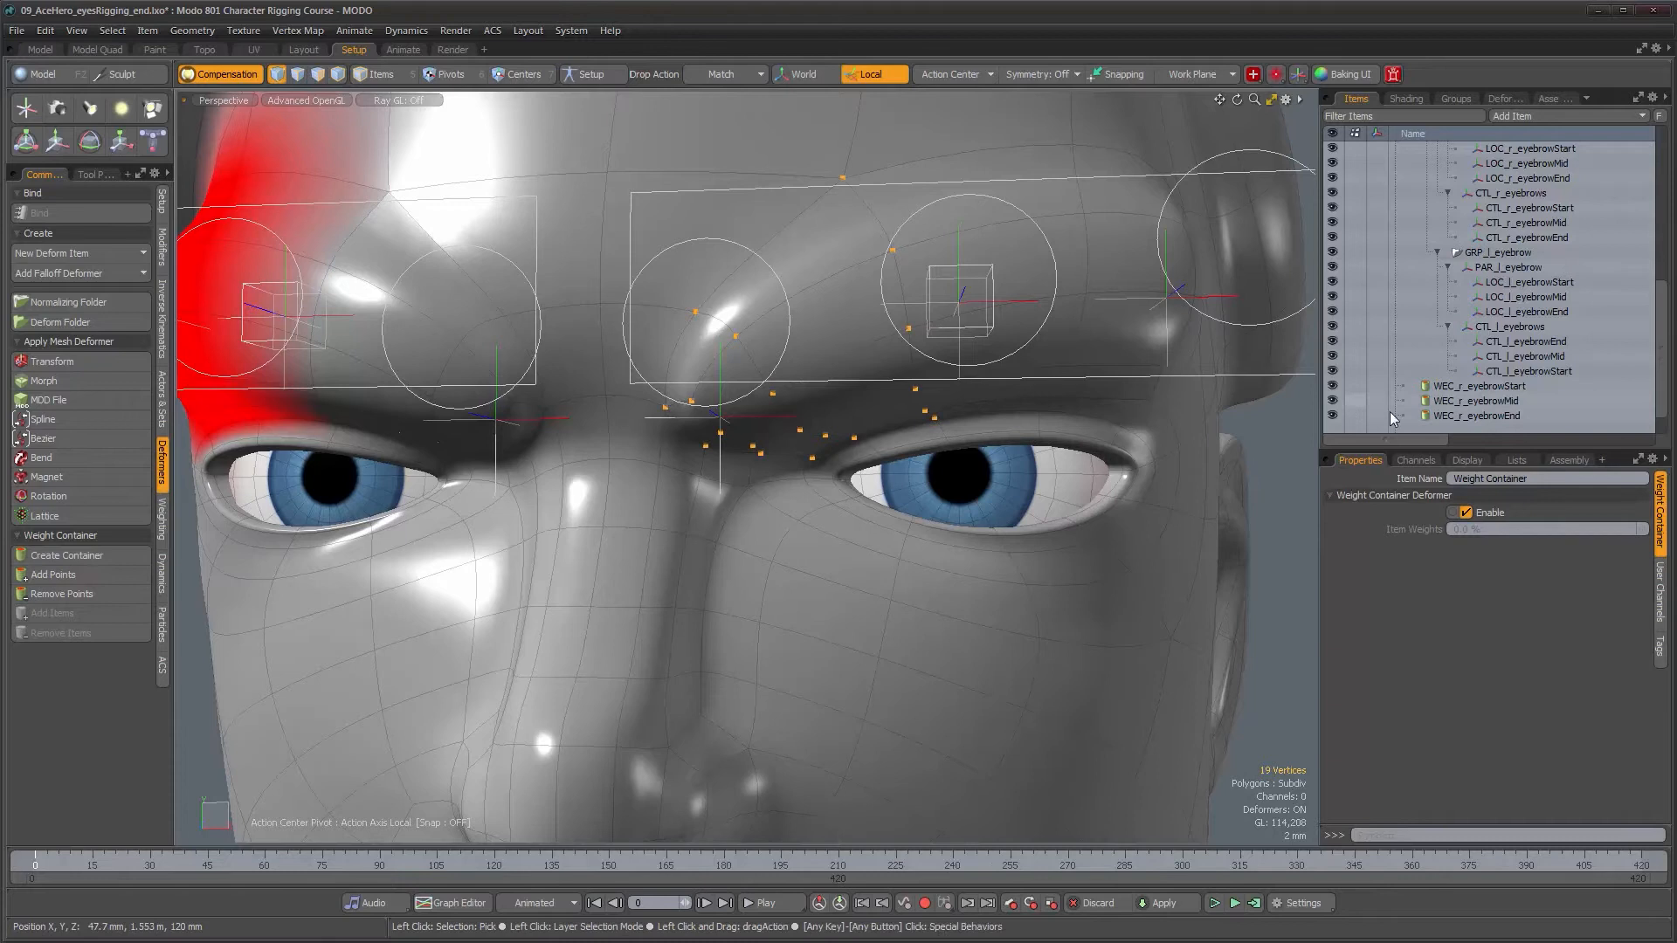
pyautogui.write('EC_l_')
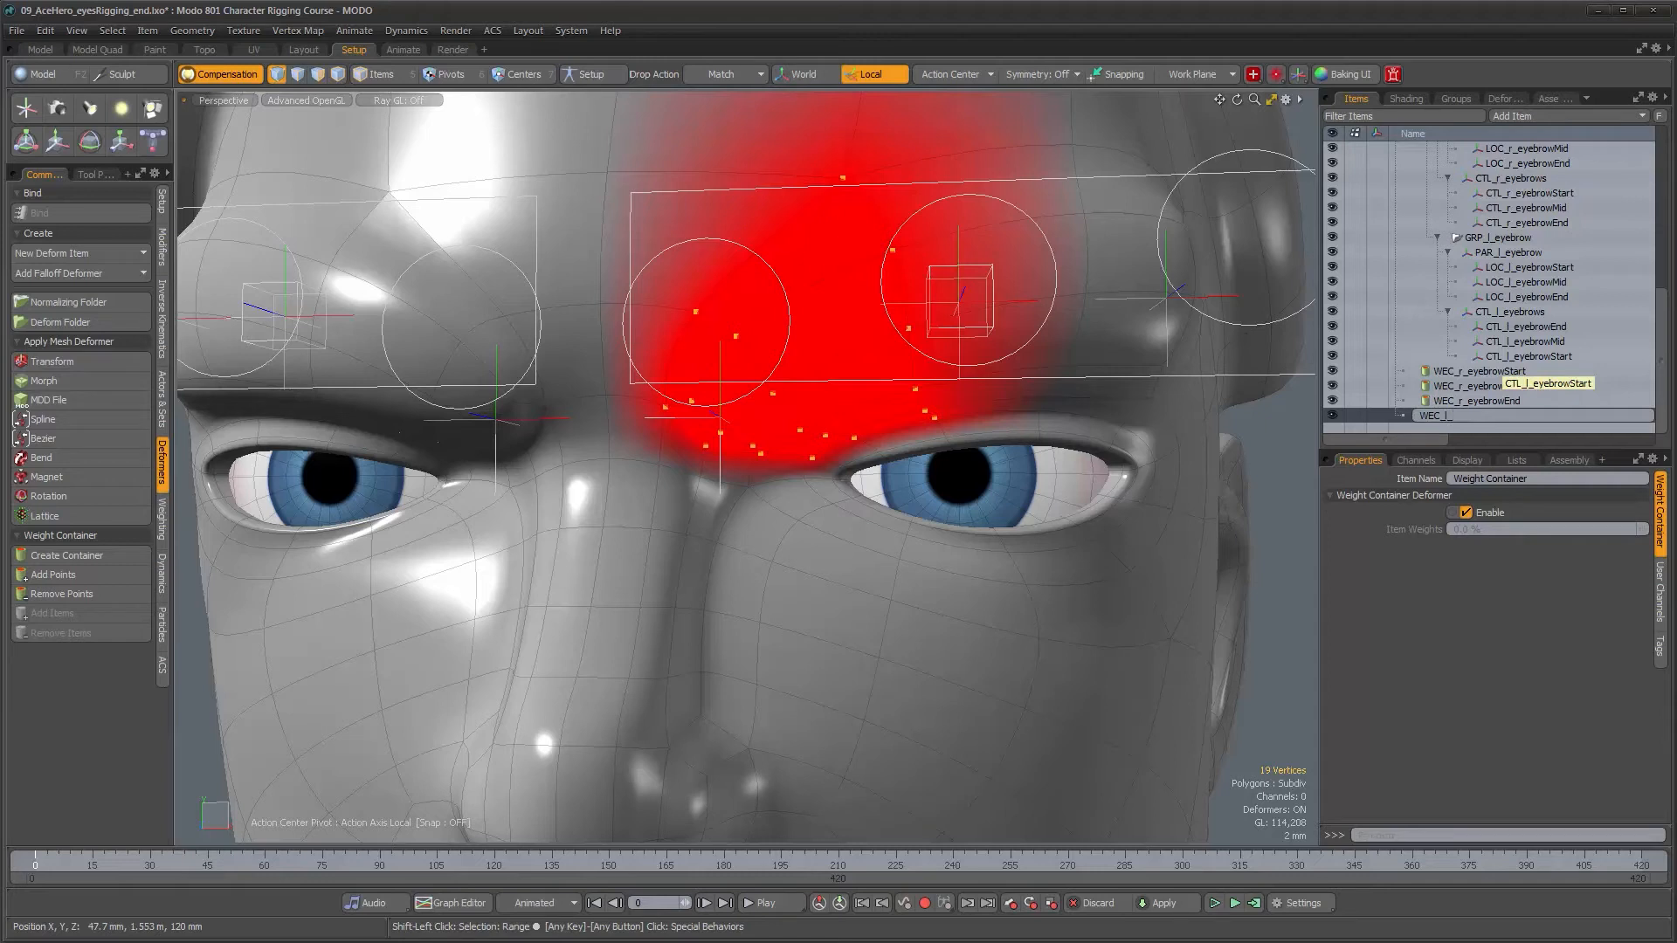
pyautogui.write('eyebrowStart')
pyautogui.press('Return')
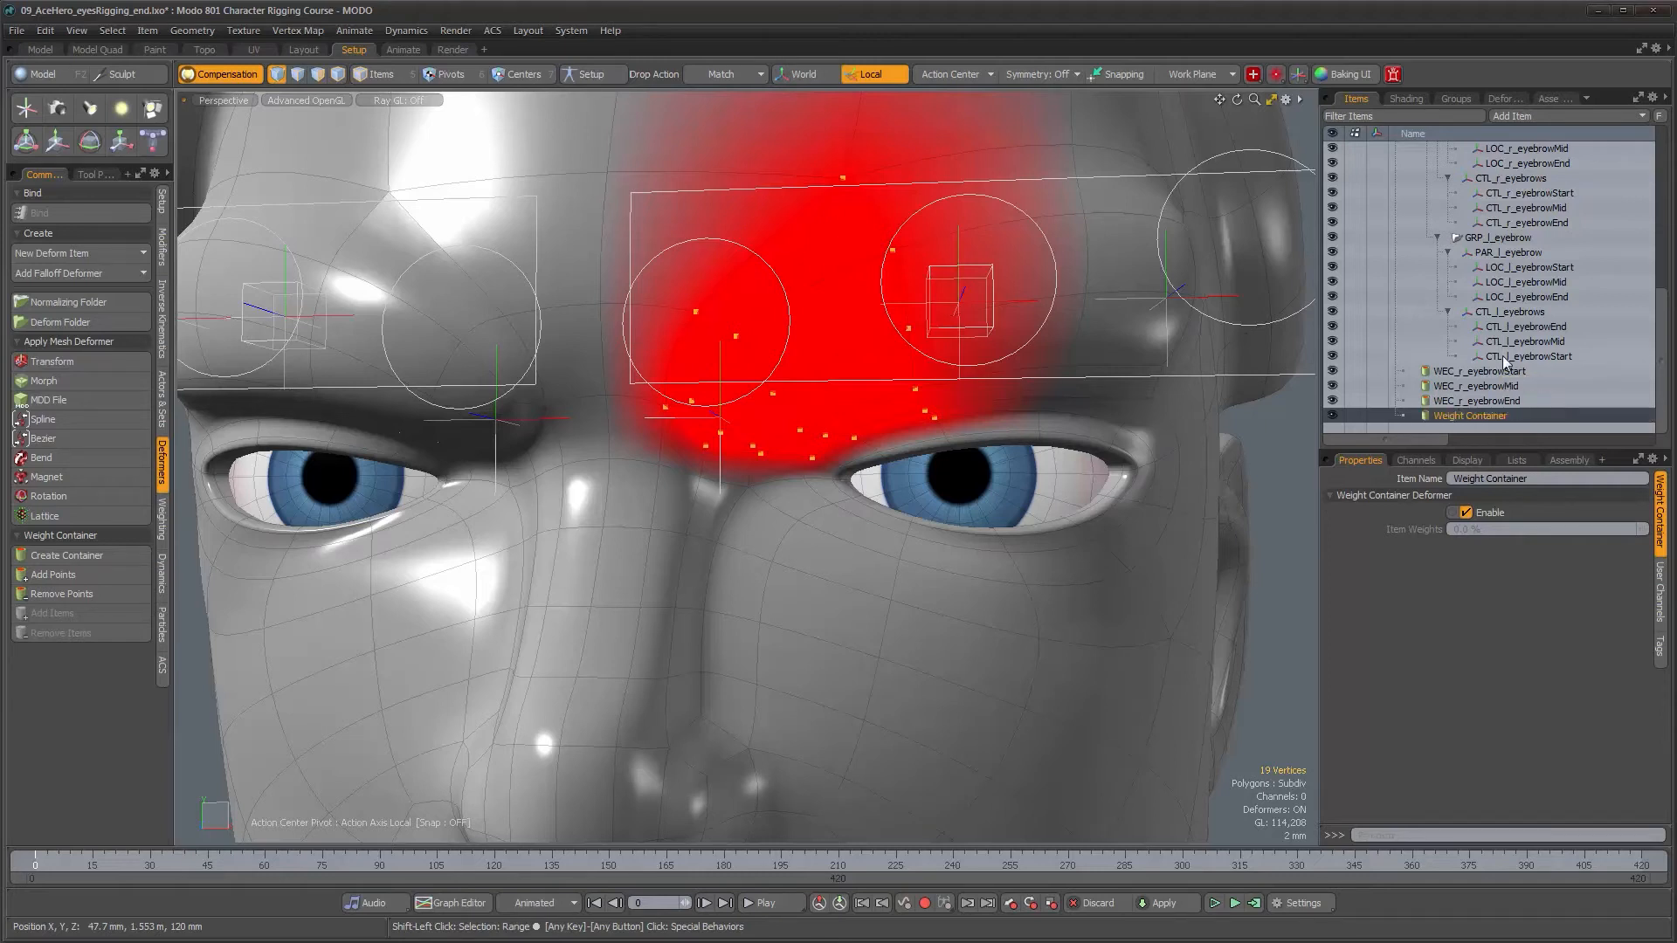
# Step: Lasso-select the vertices around the middle of the left eyebrow and create a weight container named WEC_l_eyebrowMid from them
pyautogui.keyDown('alt'); pyautogui.moveTo(1108, 273); pyautogui.dragTo(905, 259); pyautogui.keyUp('alt')
pyautogui.moveTo(605, 234); pyautogui.dragTo(638, 363, button='right')
pyautogui.moveTo(676, 496)
pyautogui.mouseDown(button='right')
pyautogui.moveTo(829, 498)
pyautogui.moveTo(900, 476)
pyautogui.moveTo(878, 485)
pyautogui.mouseUp(button='right')
pyautogui.keyDown('alt'); pyautogui.moveTo(877, 486); pyautogui.dragTo(889, 436); pyautogui.keyUp('alt')
pyautogui.scroll(-2, 960, 403)
pyautogui.press('shift')
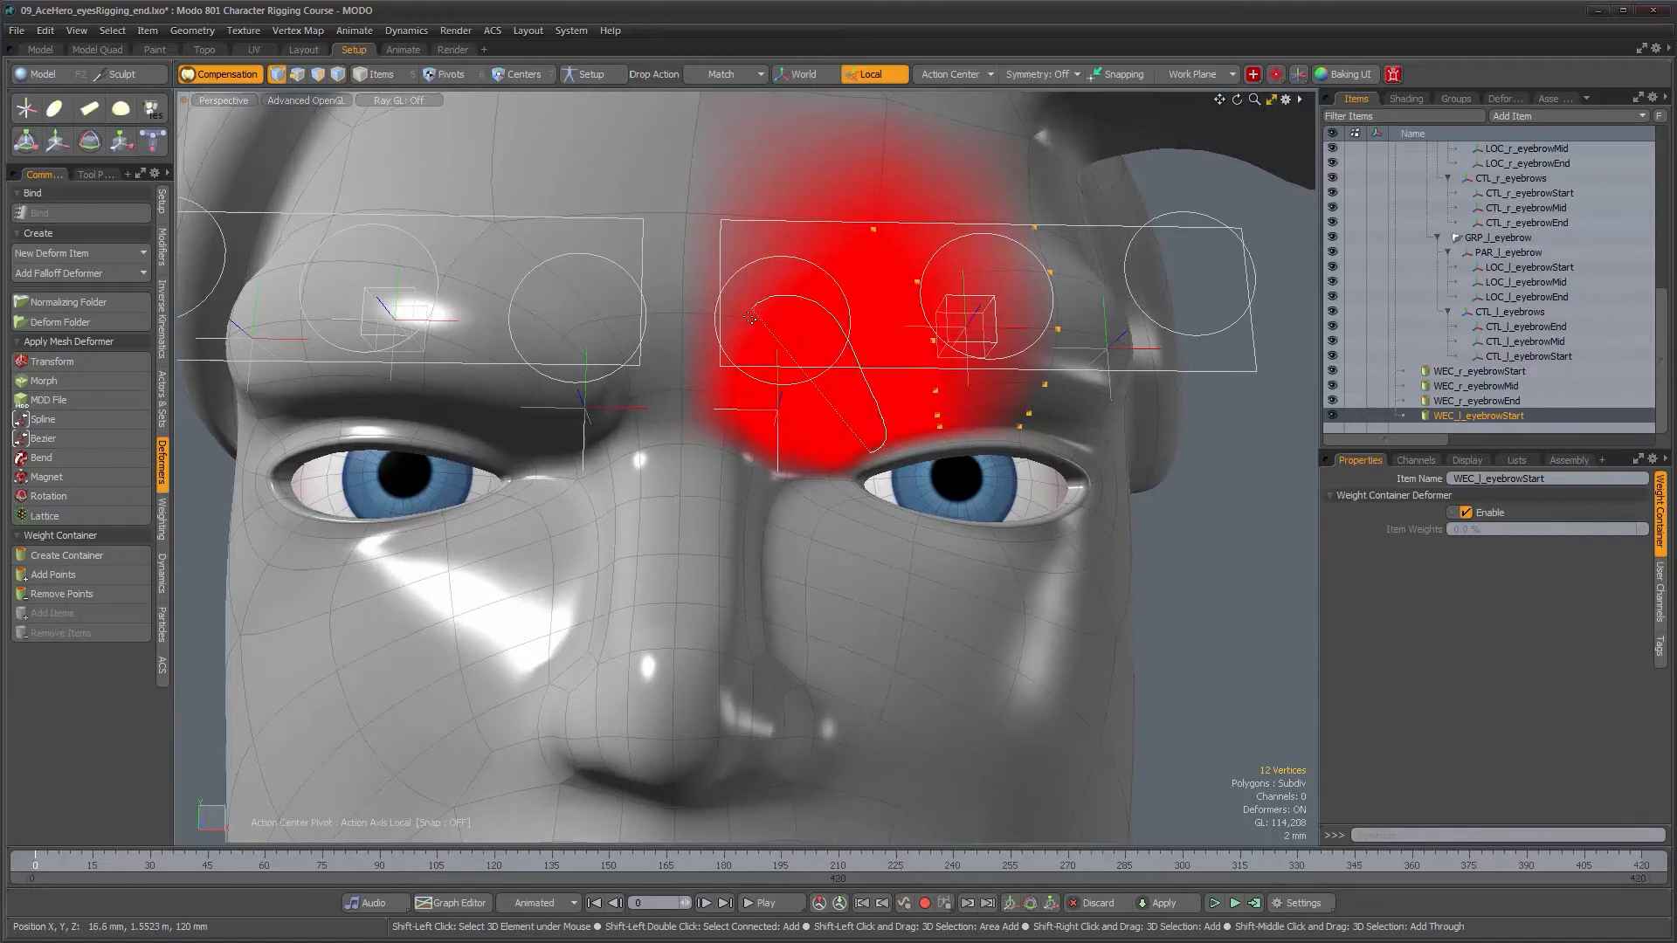
pyautogui.keyDown('shift'); pyautogui.moveTo(841, 444); pyautogui.dragTo(851, 450, button='right'); pyautogui.keyUp('shift')
pyautogui.click(82, 557)
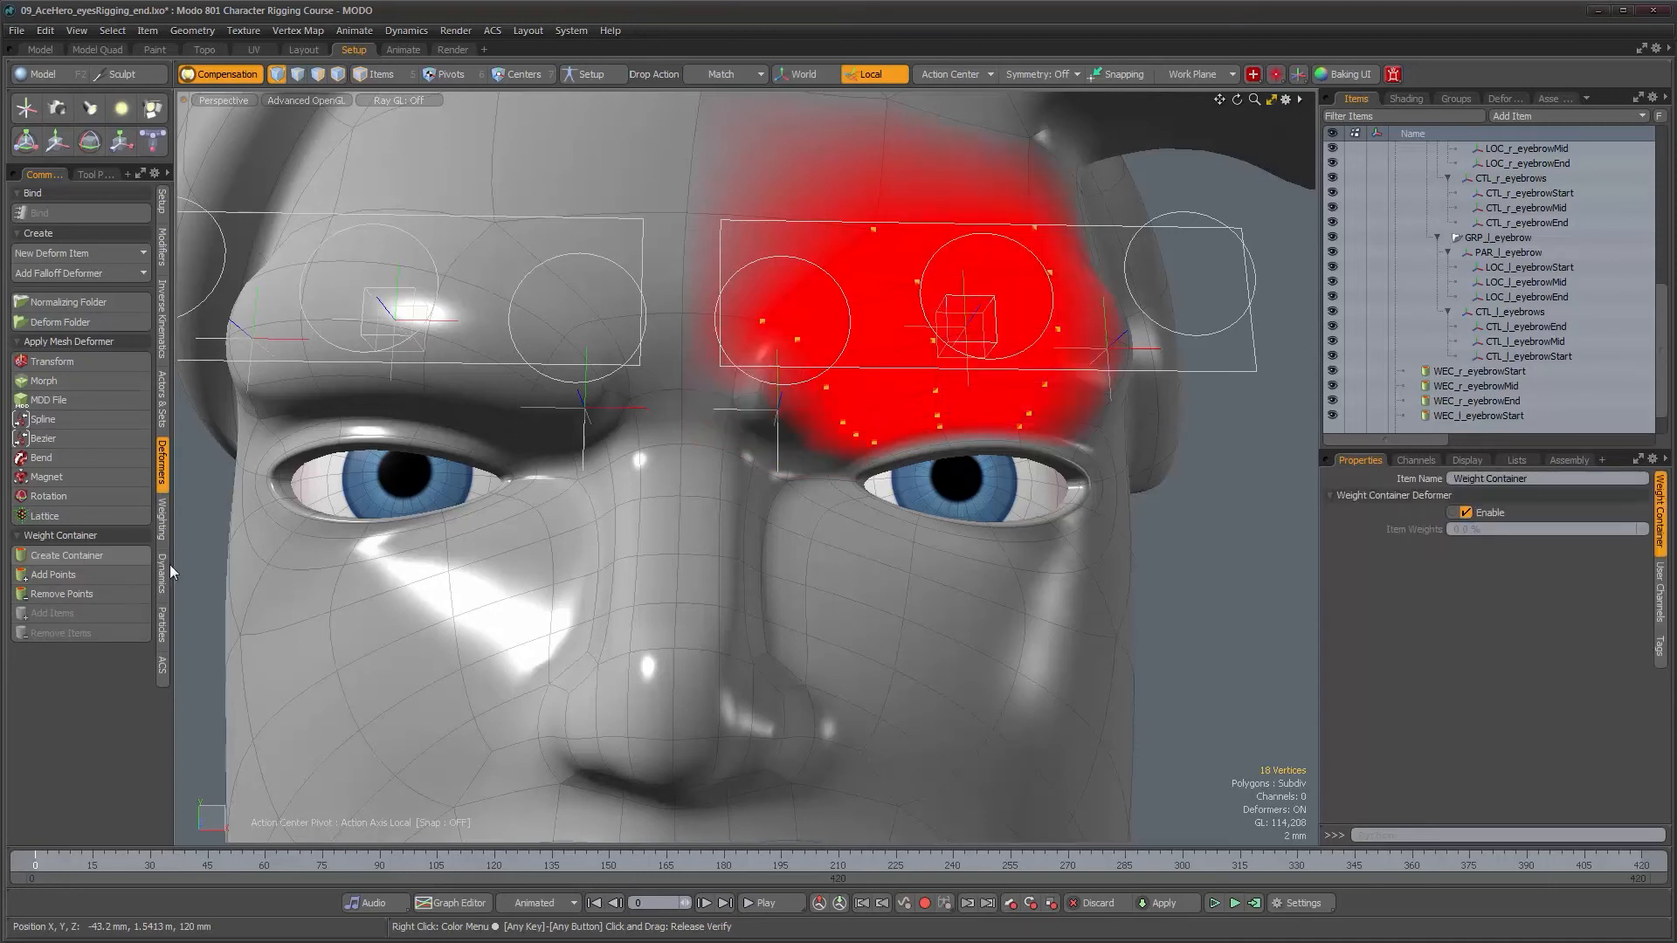
pyautogui.click(1544, 479)
pyautogui.write('WEC_l_eyebrowMid')
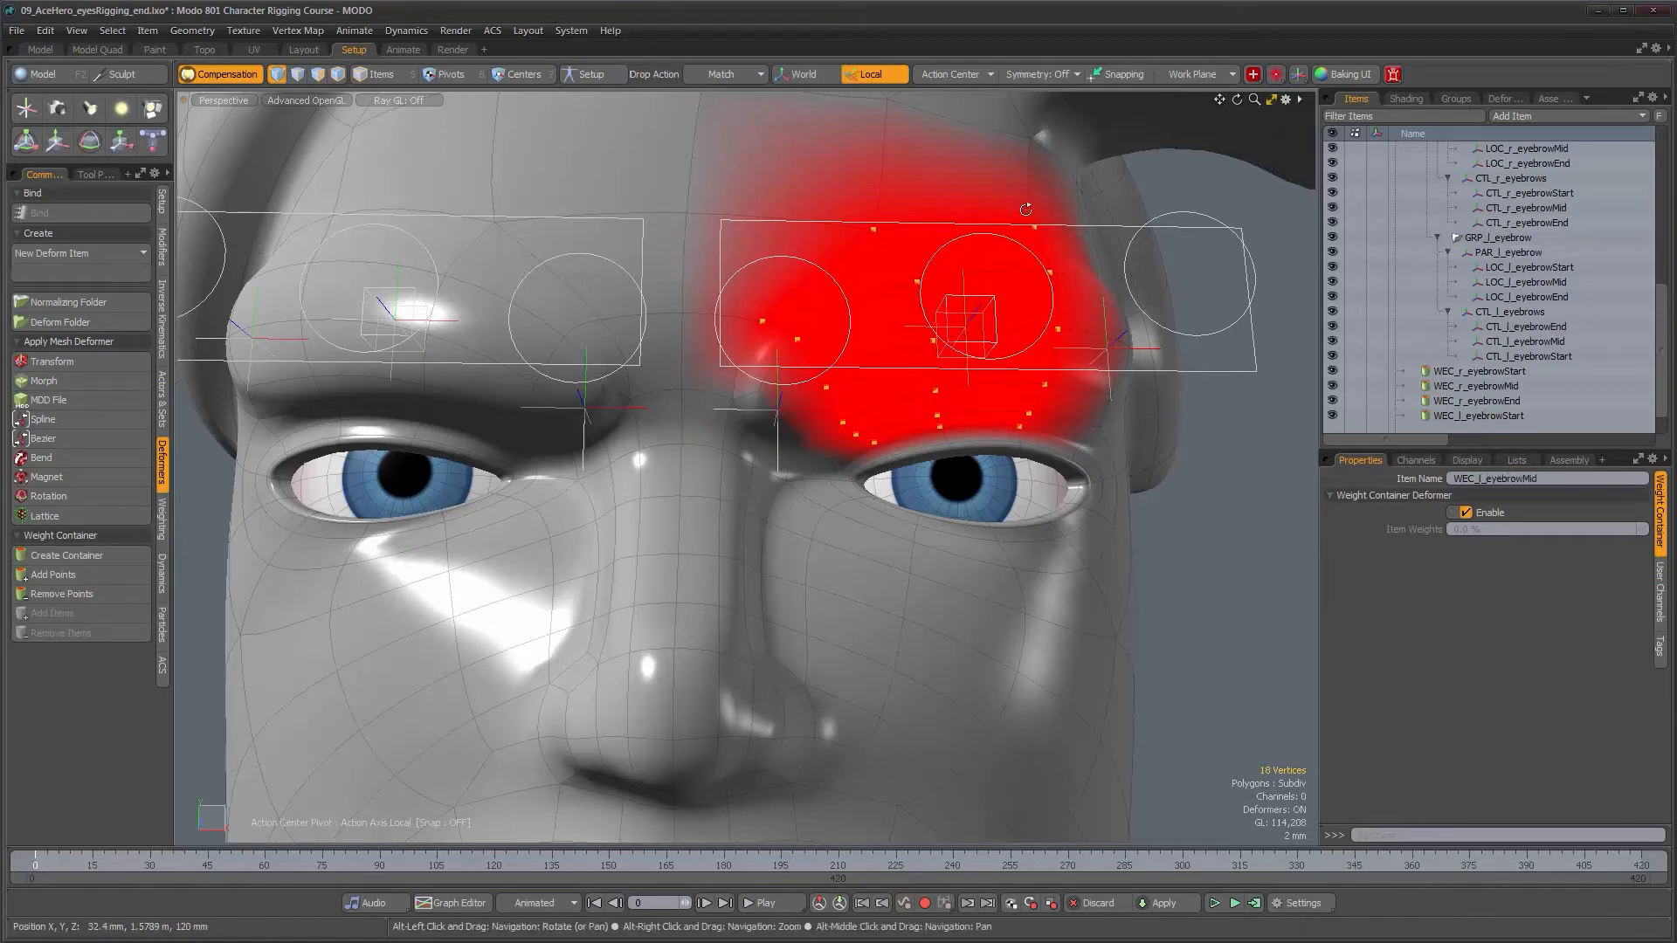
# Step: Lasso-select the vertices around the left eyebrow's outer end and create a weight container named WEC_l_eyebrowEnd from them
pyautogui.keyDown('alt'); pyautogui.moveTo(969, 412); pyautogui.dragTo(881, 419); pyautogui.keyUp('alt')
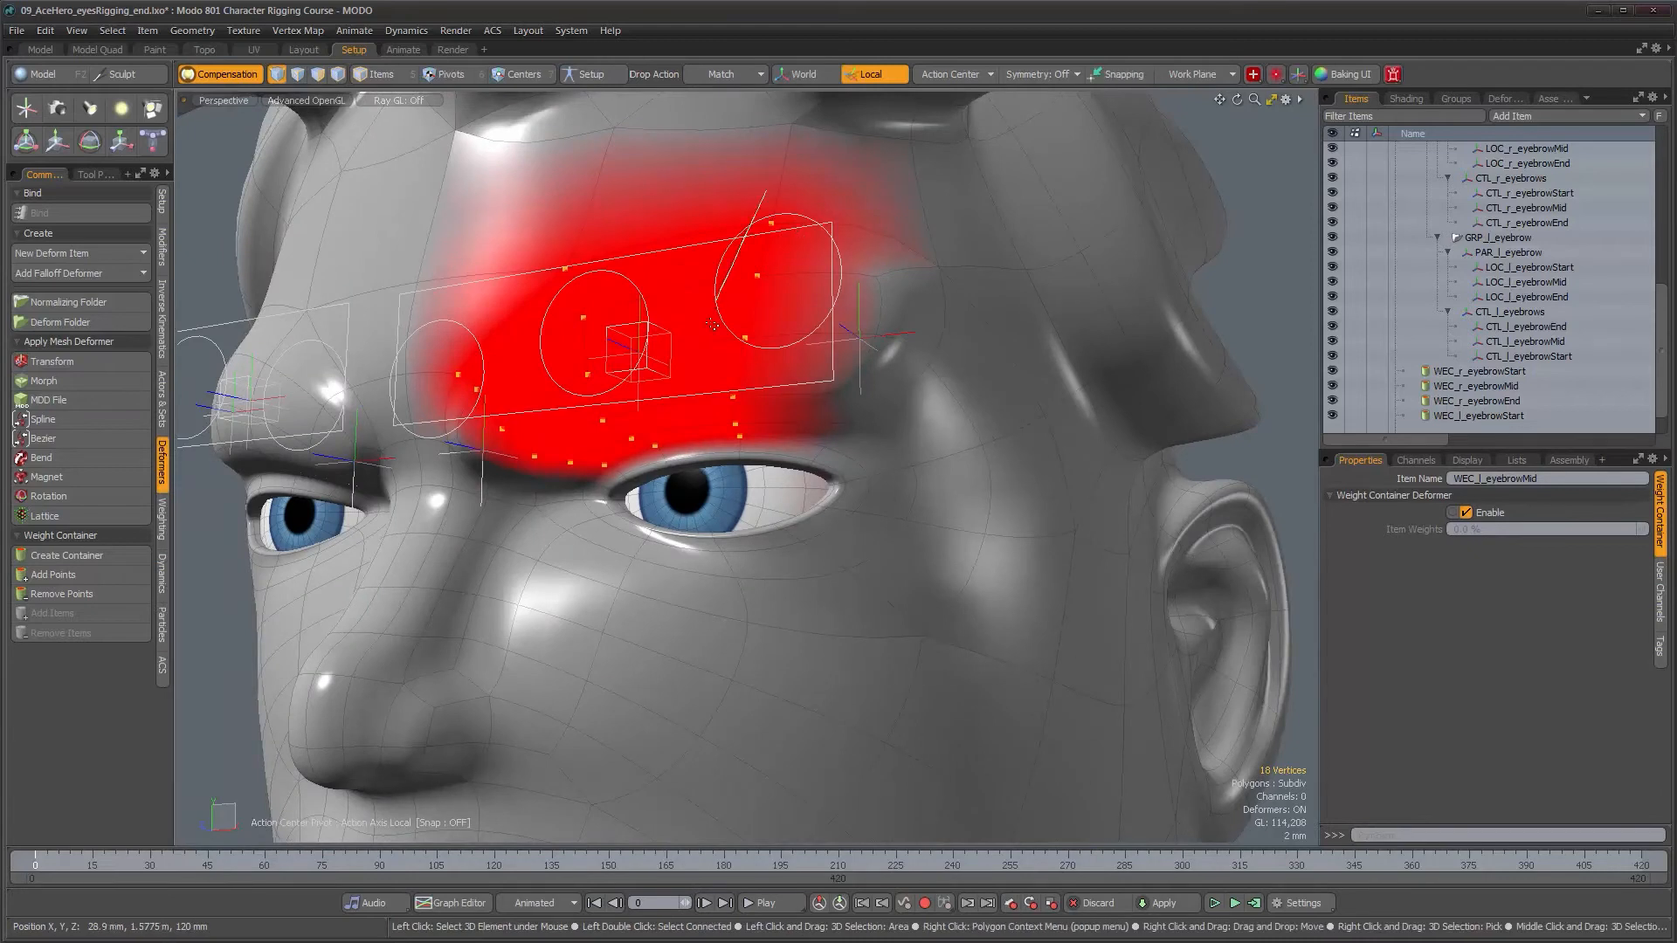
pyautogui.moveTo(838, 461)
pyautogui.mouseDown()
pyautogui.moveTo(930, 402)
pyautogui.moveTo(882, 205)
pyautogui.moveTo(788, 211)
pyautogui.mouseUp()
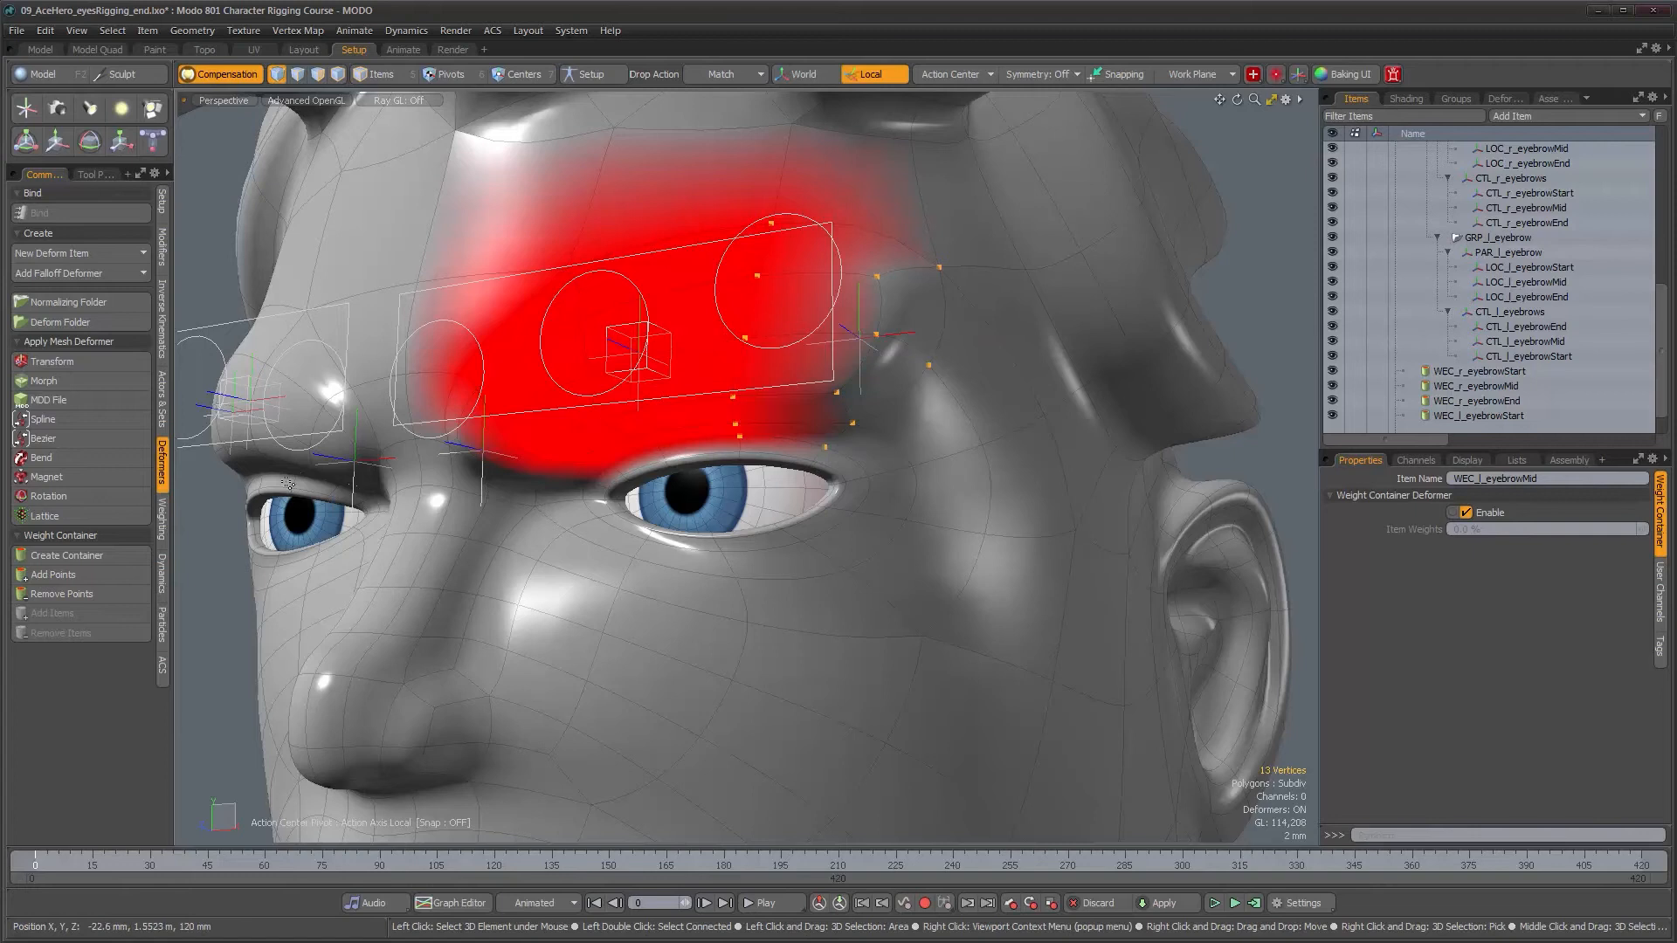
pyautogui.click(96, 557)
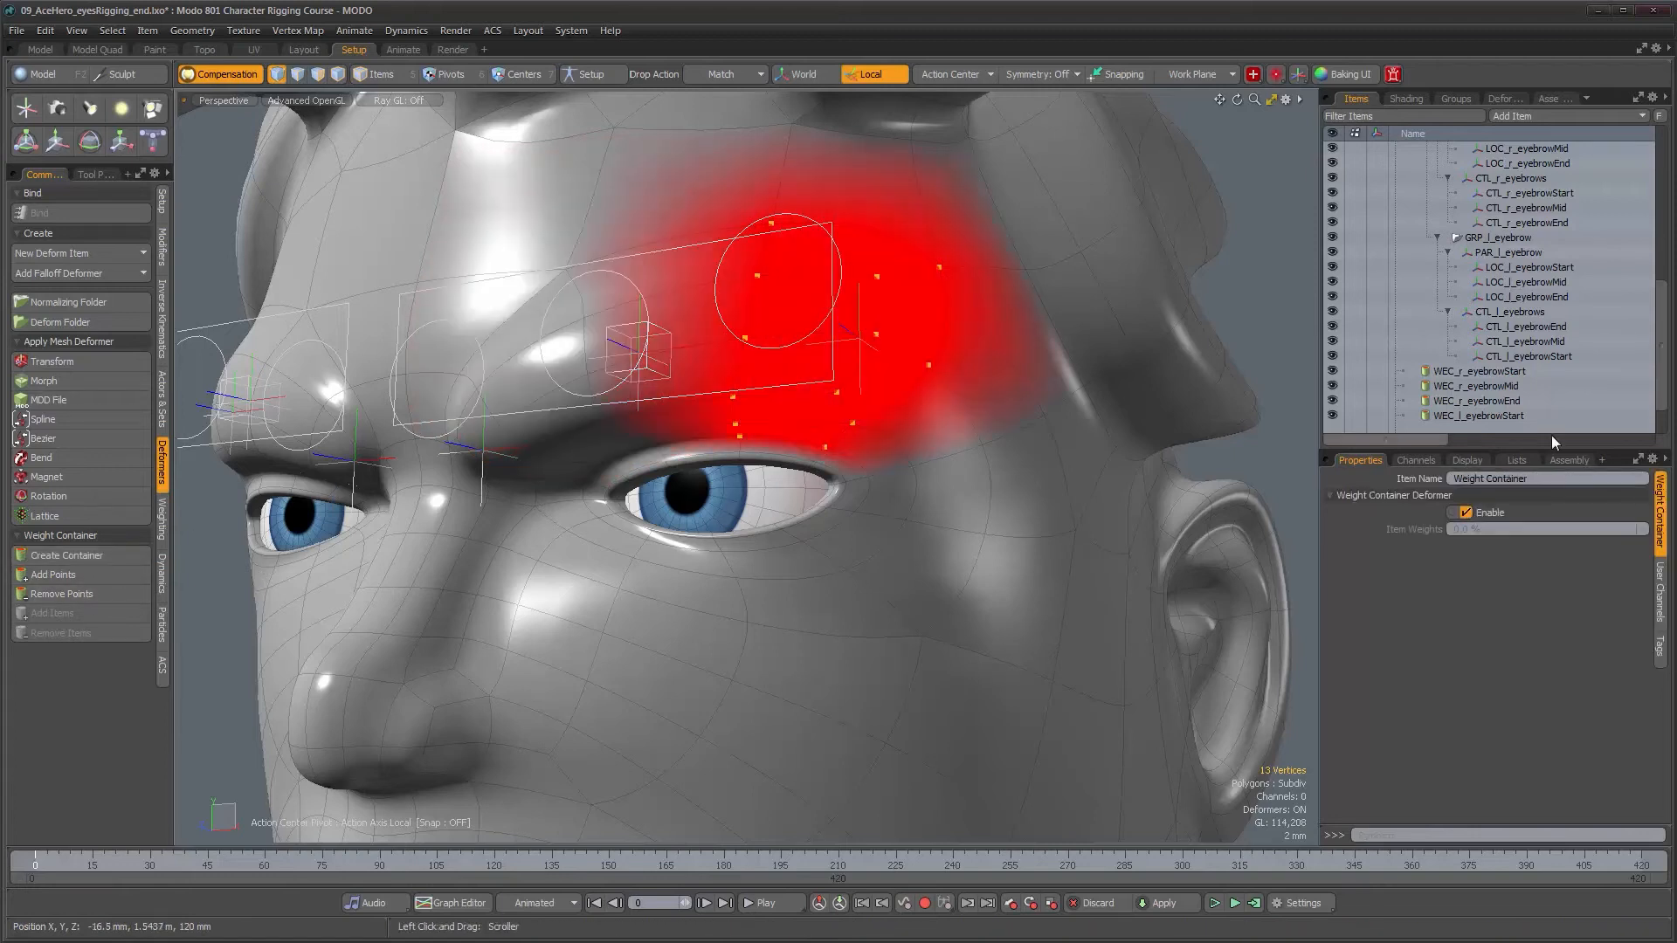
pyautogui.scroll(-1, 1487, 410)
pyautogui.click(1539, 480)
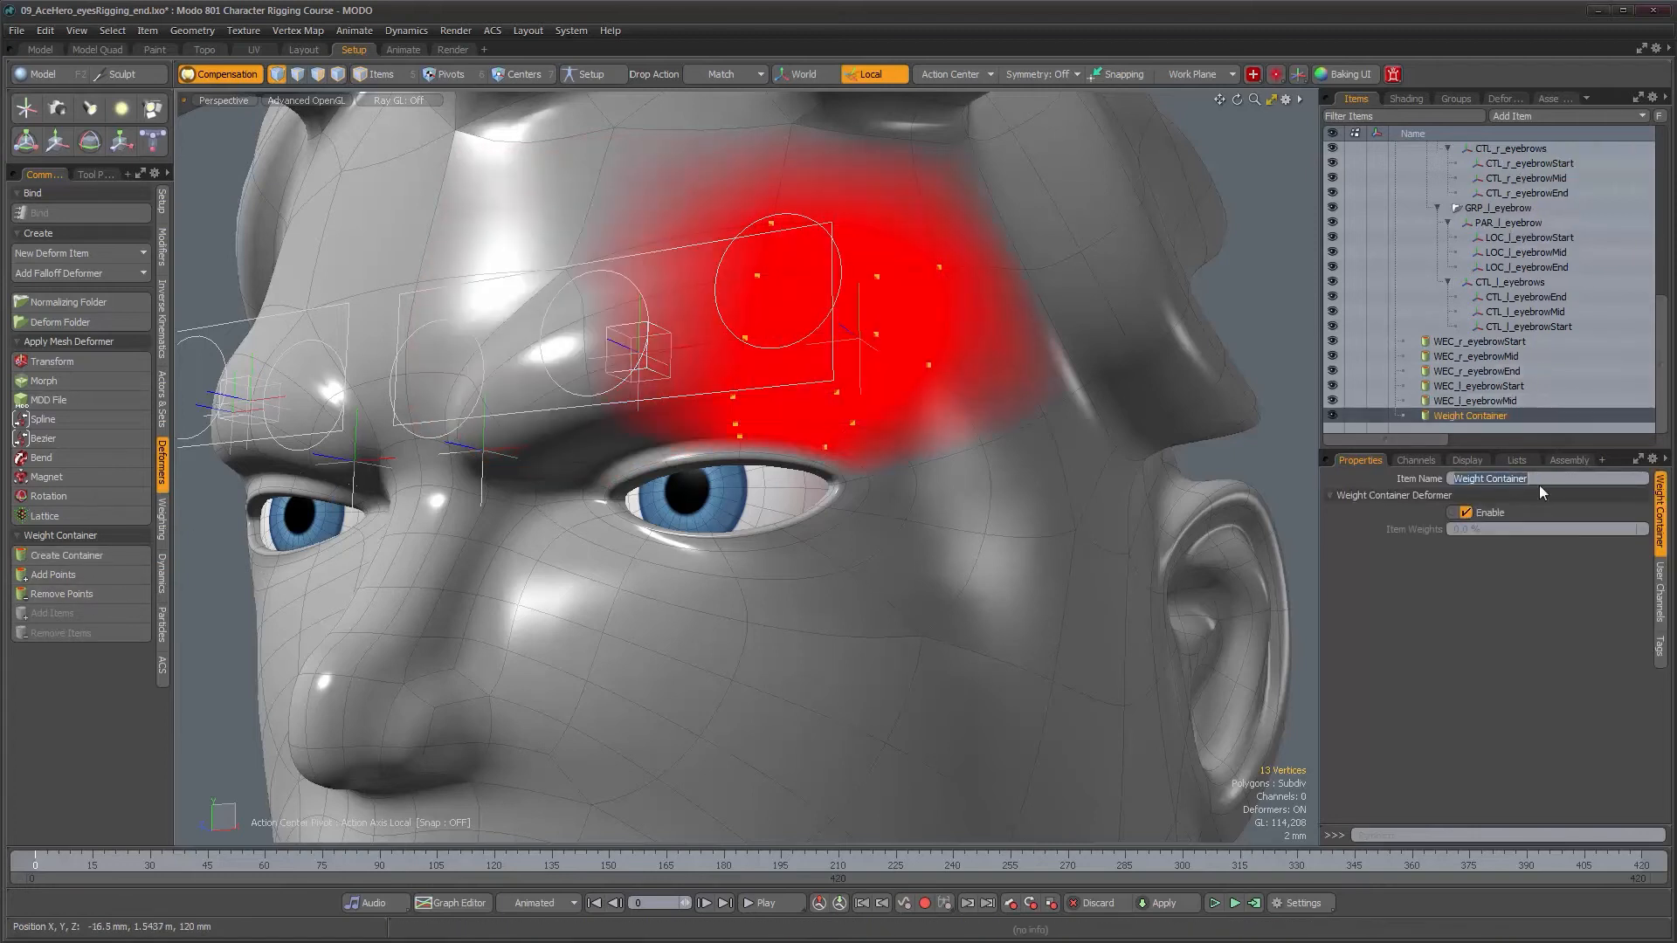
pyautogui.write('WEC_l_eyebrowMid')
# Step: Inspect the weighted areas of WEC_l_eyebrowMid, WEC_r_eyebrowEnd and WEC_r_eyebrowMid on the face
pyautogui.keyDown('alt'); pyautogui.moveTo(559, 367); pyautogui.dragTo(681, 350); pyautogui.keyUp('alt')
pyautogui.keyDown('alt'); pyautogui.moveTo(681, 349); pyautogui.dragTo(947, 336, button='middle'); pyautogui.keyUp('alt')
pyautogui.keyDown('alt'); pyautogui.moveTo(947, 336); pyautogui.dragTo(922, 330); pyautogui.keyUp('alt')
pyautogui.keyDown('alt'); pyautogui.moveTo(922, 330); pyautogui.dragTo(843, 331, button='right'); pyautogui.keyUp('alt')
pyautogui.click(1479, 400)
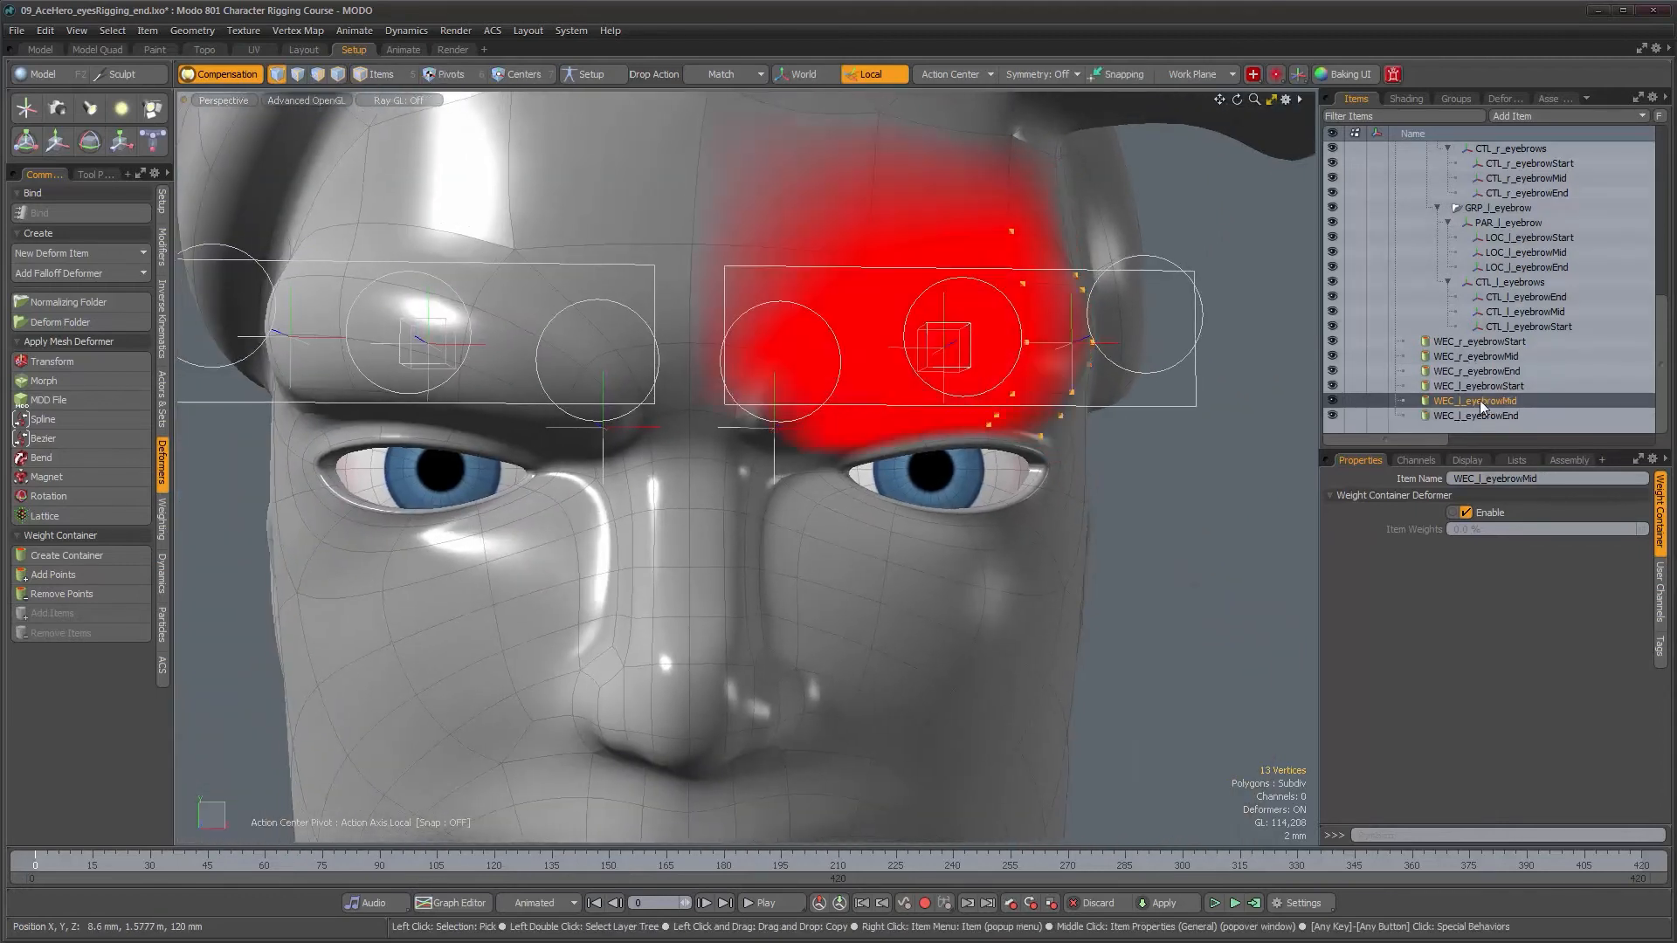
pyautogui.keyDown('alt'); pyautogui.moveTo(1243, 372); pyautogui.dragTo(593, 288); pyautogui.keyUp('alt')
pyautogui.click(1474, 370)
pyautogui.click(1474, 356)
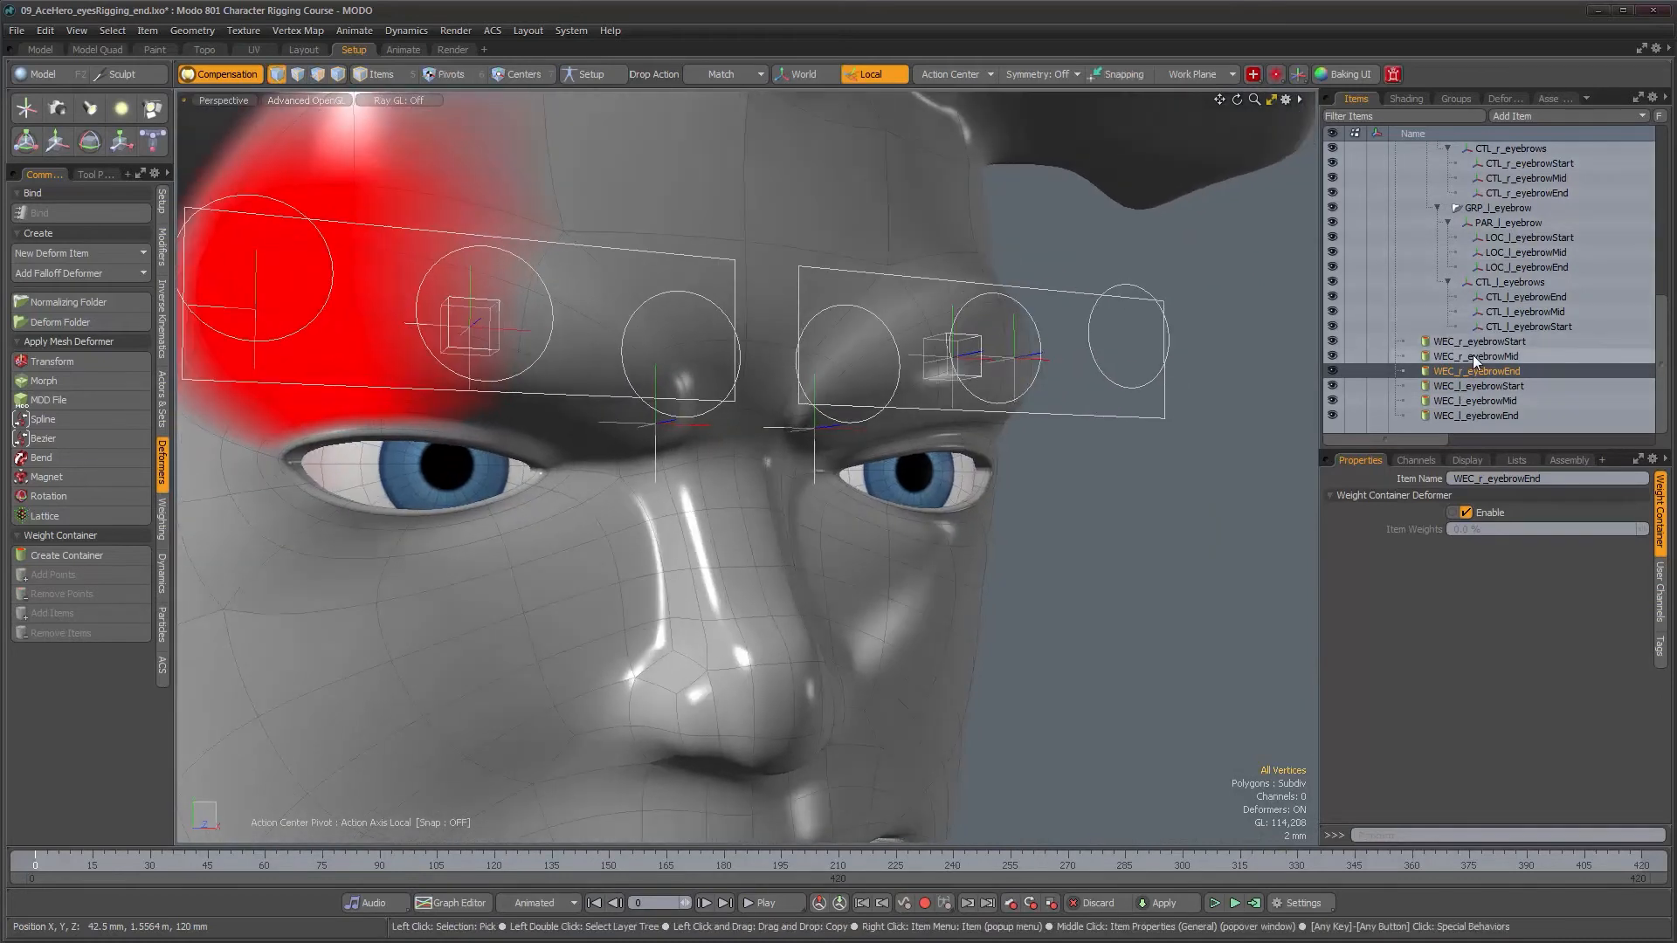
pyautogui.keyDown('alt'); pyautogui.moveTo(645, 397); pyautogui.dragTo(703, 431); pyautogui.keyUp('alt')
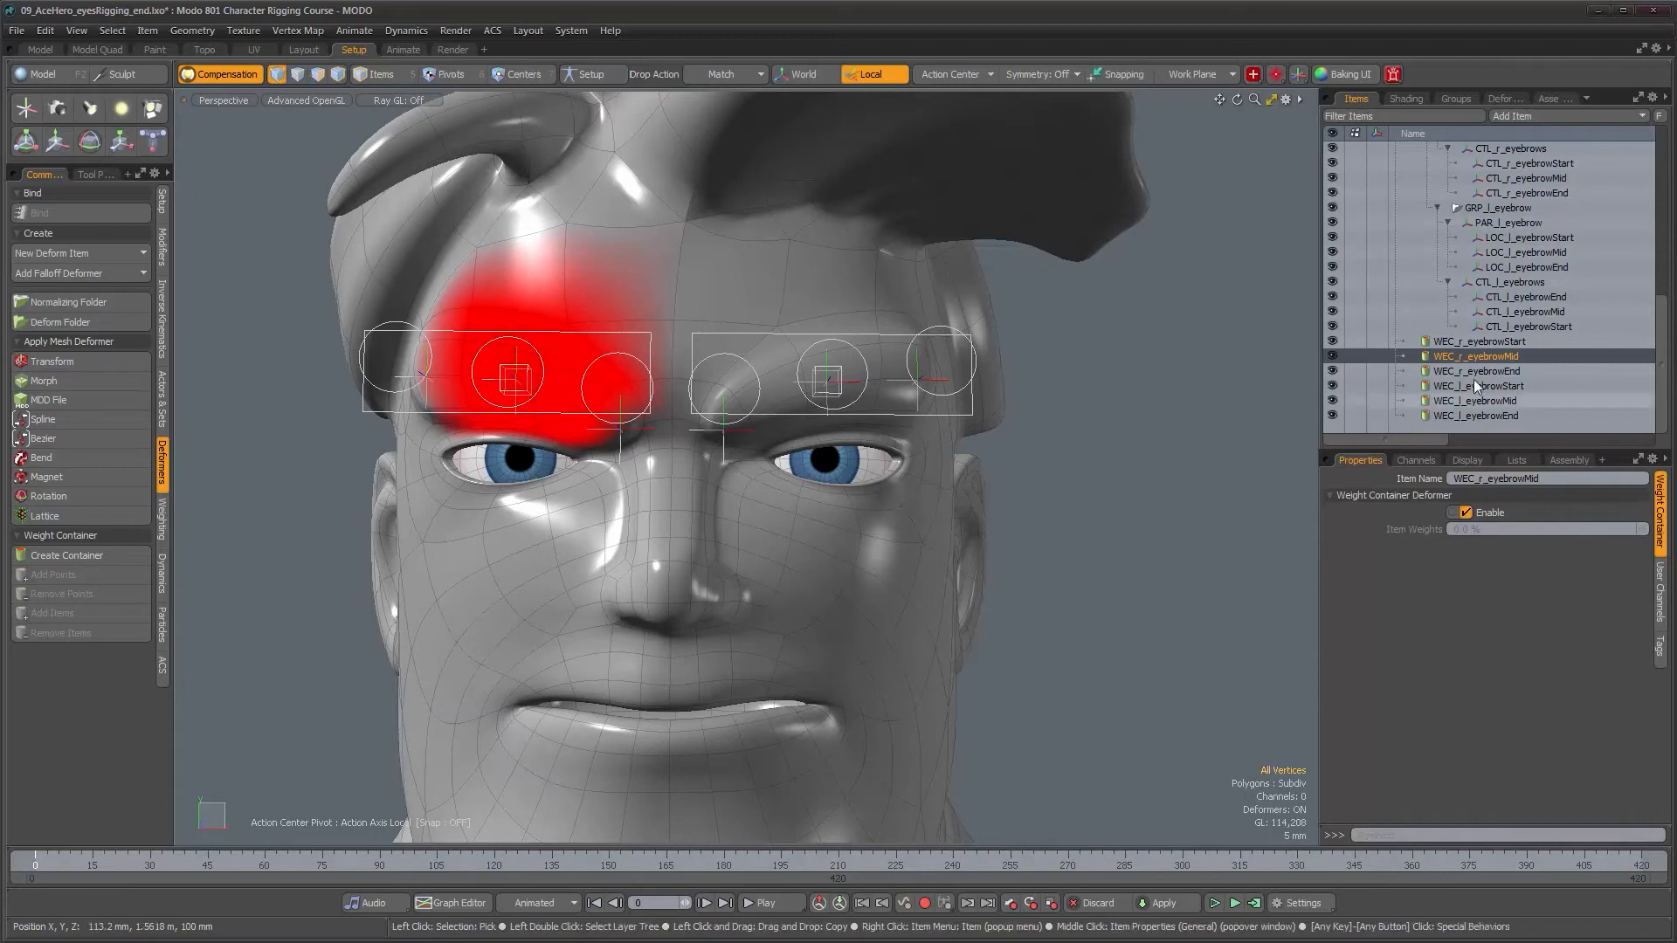
# Step: Go through all six eyebrow weight containers in turn and compare how their weighted areas overlap across both brows
pyautogui.click(1483, 342)
pyautogui.press('Down')
pyautogui.press('Down')
pyautogui.press('Down')
pyautogui.press('Down')
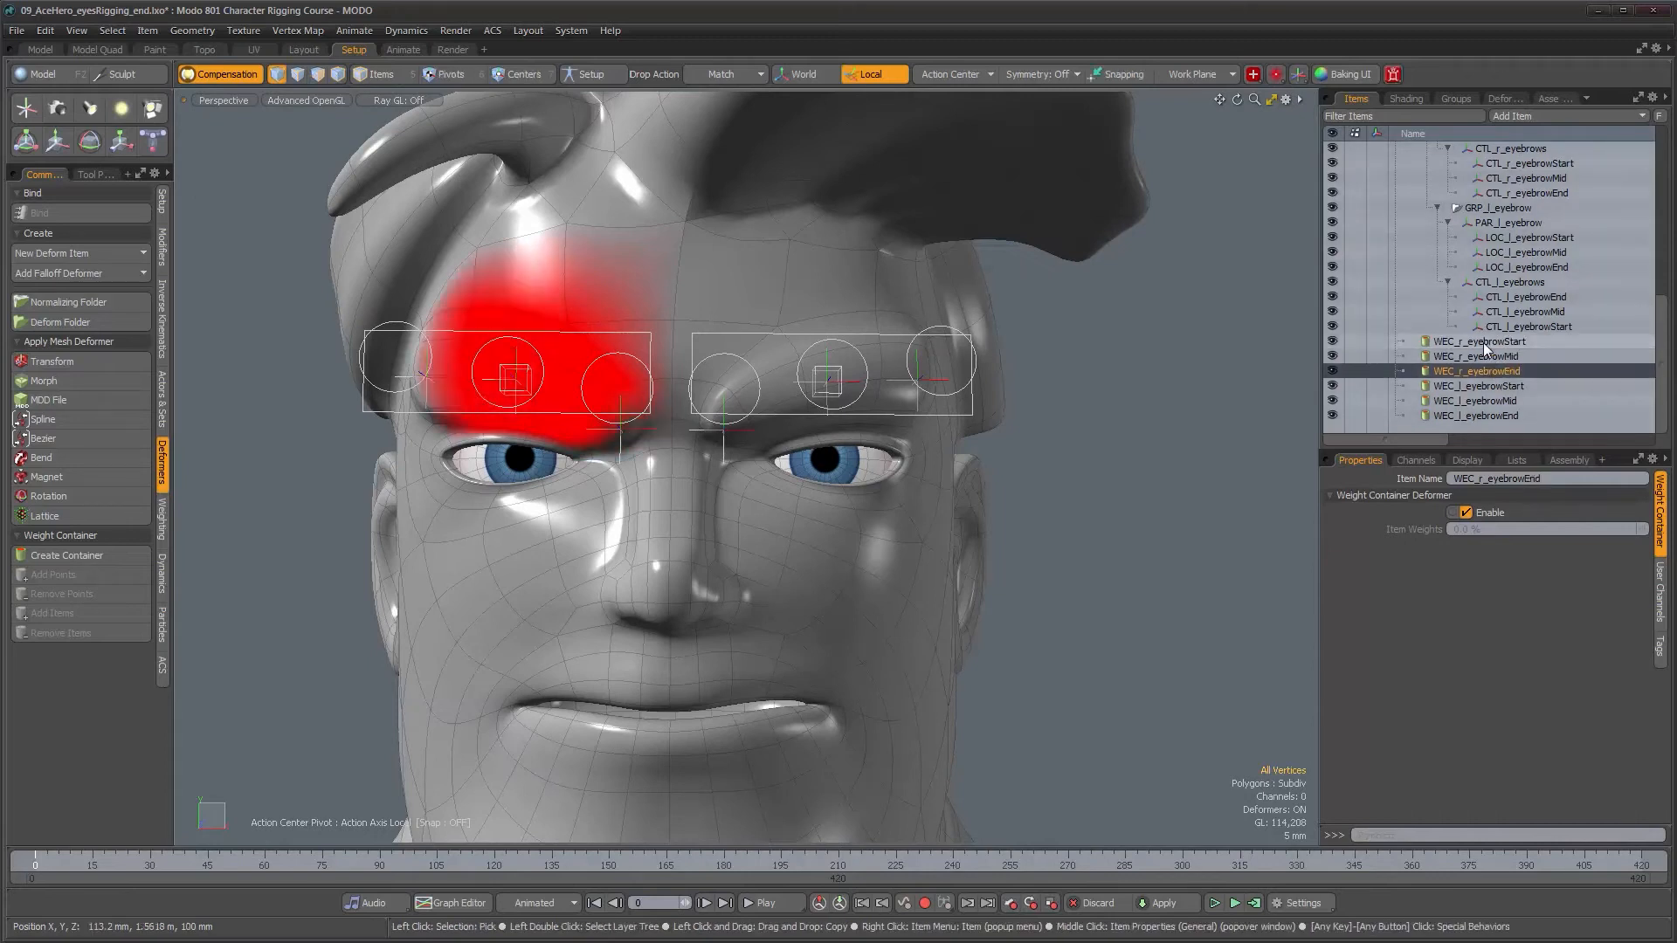
pyautogui.press('Down')
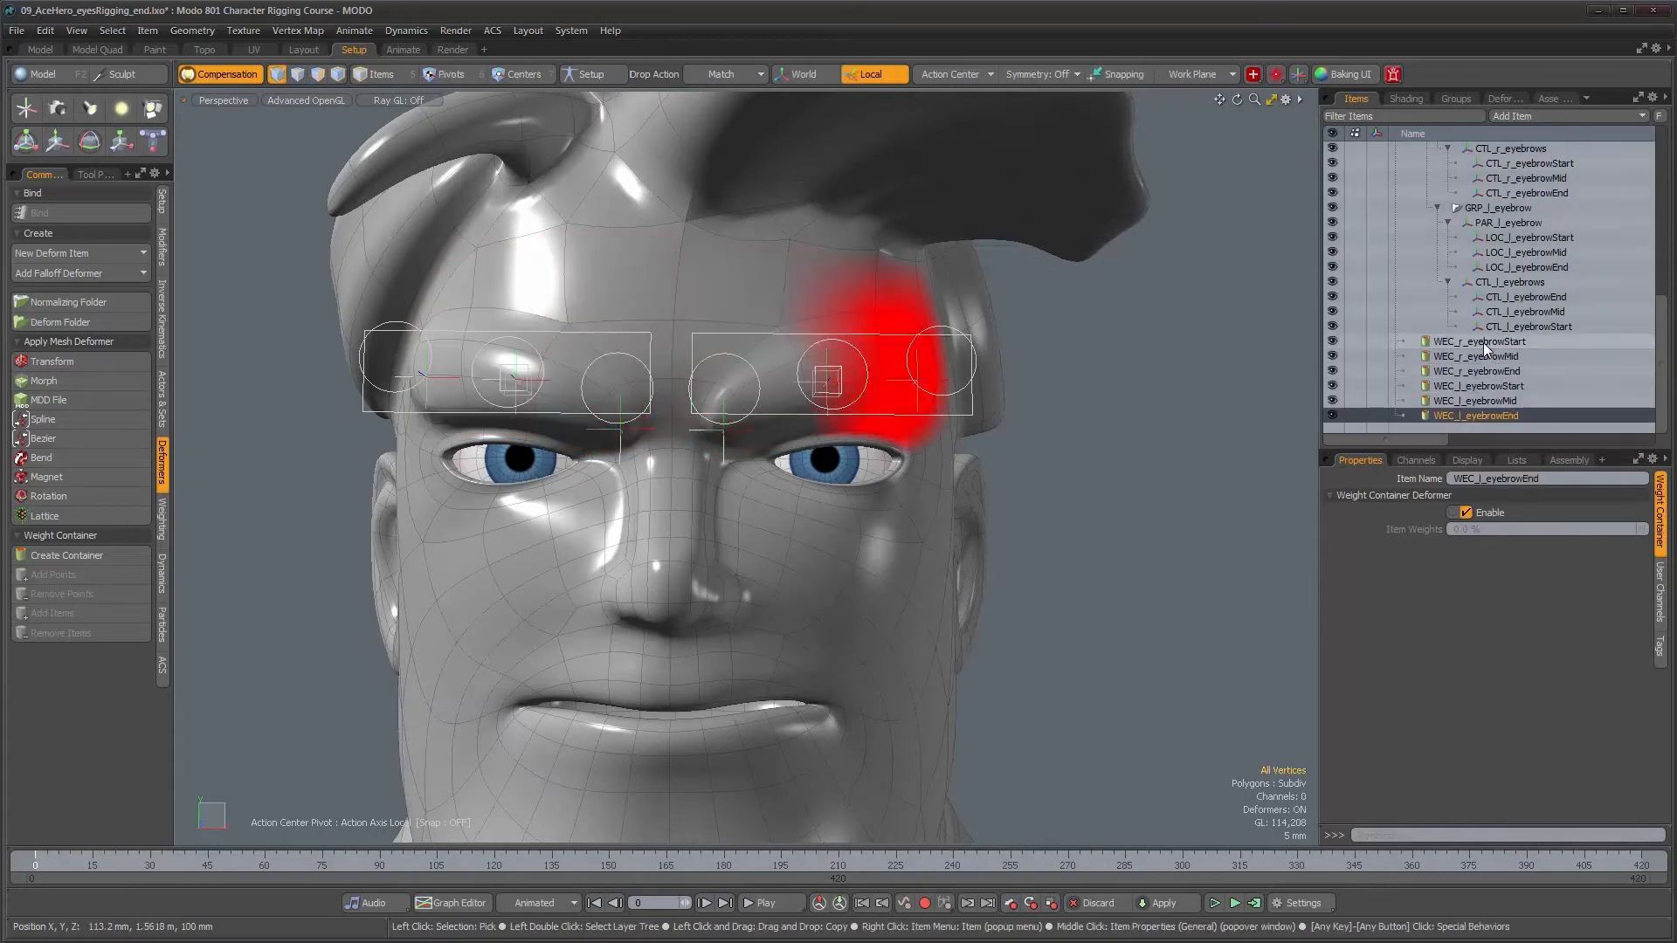
pyautogui.press('Up')
pyautogui.press('Up')
pyautogui.press('Up')
pyautogui.press('Up')
pyautogui.press('Up')
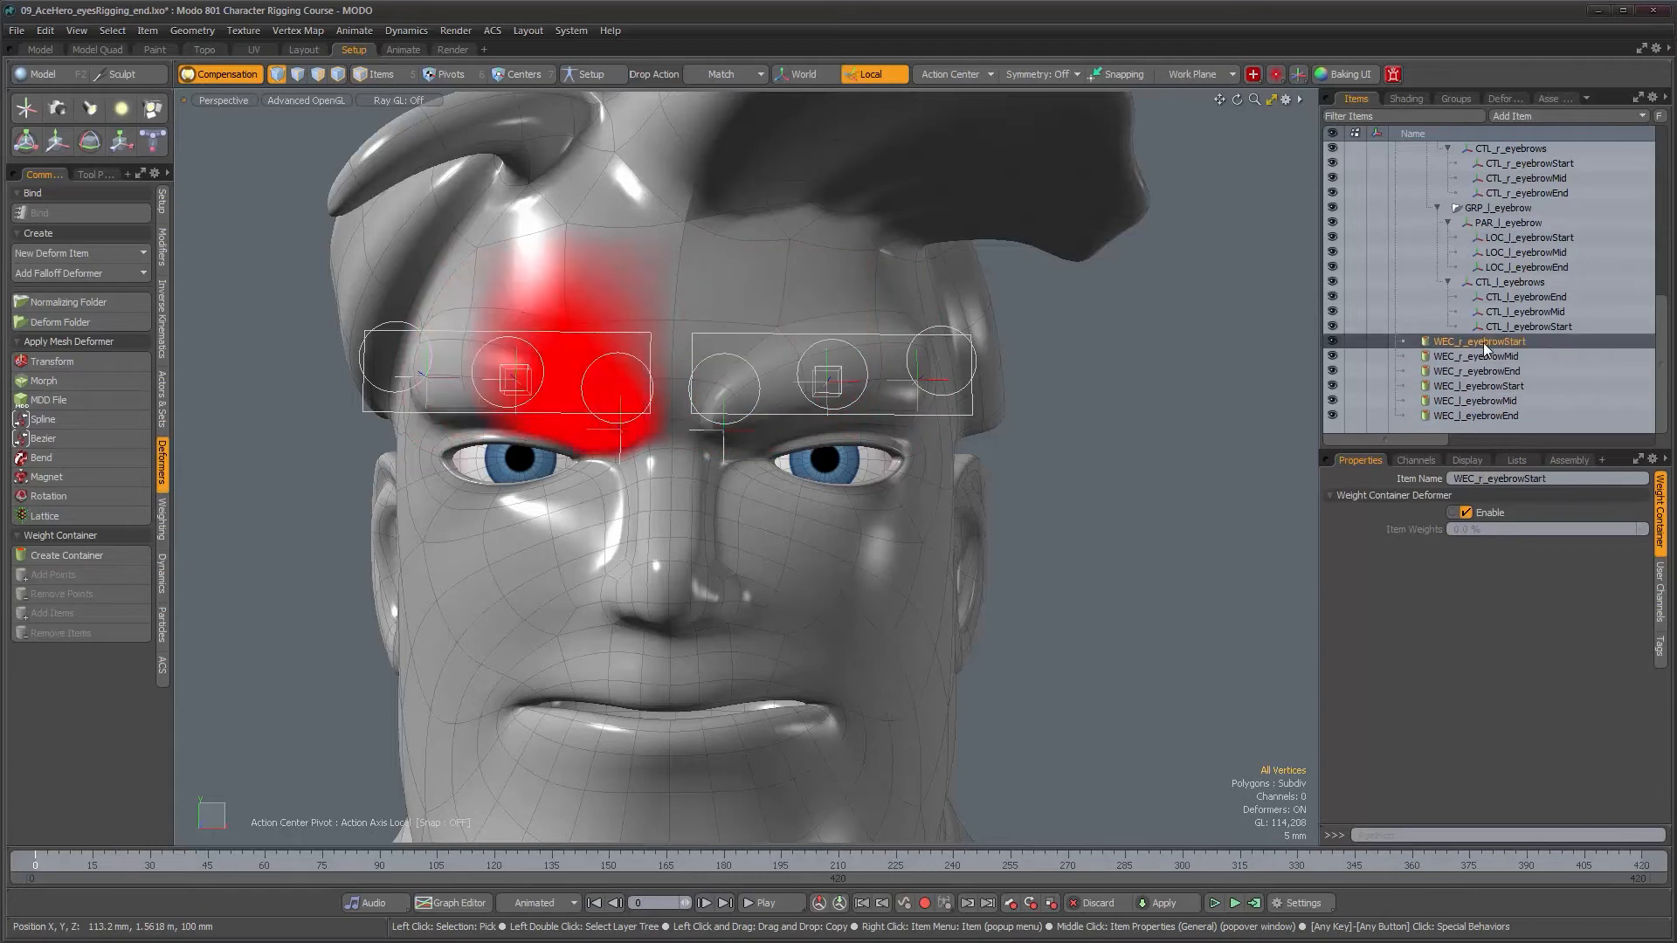
pyautogui.press('Down')
pyautogui.press('Down')
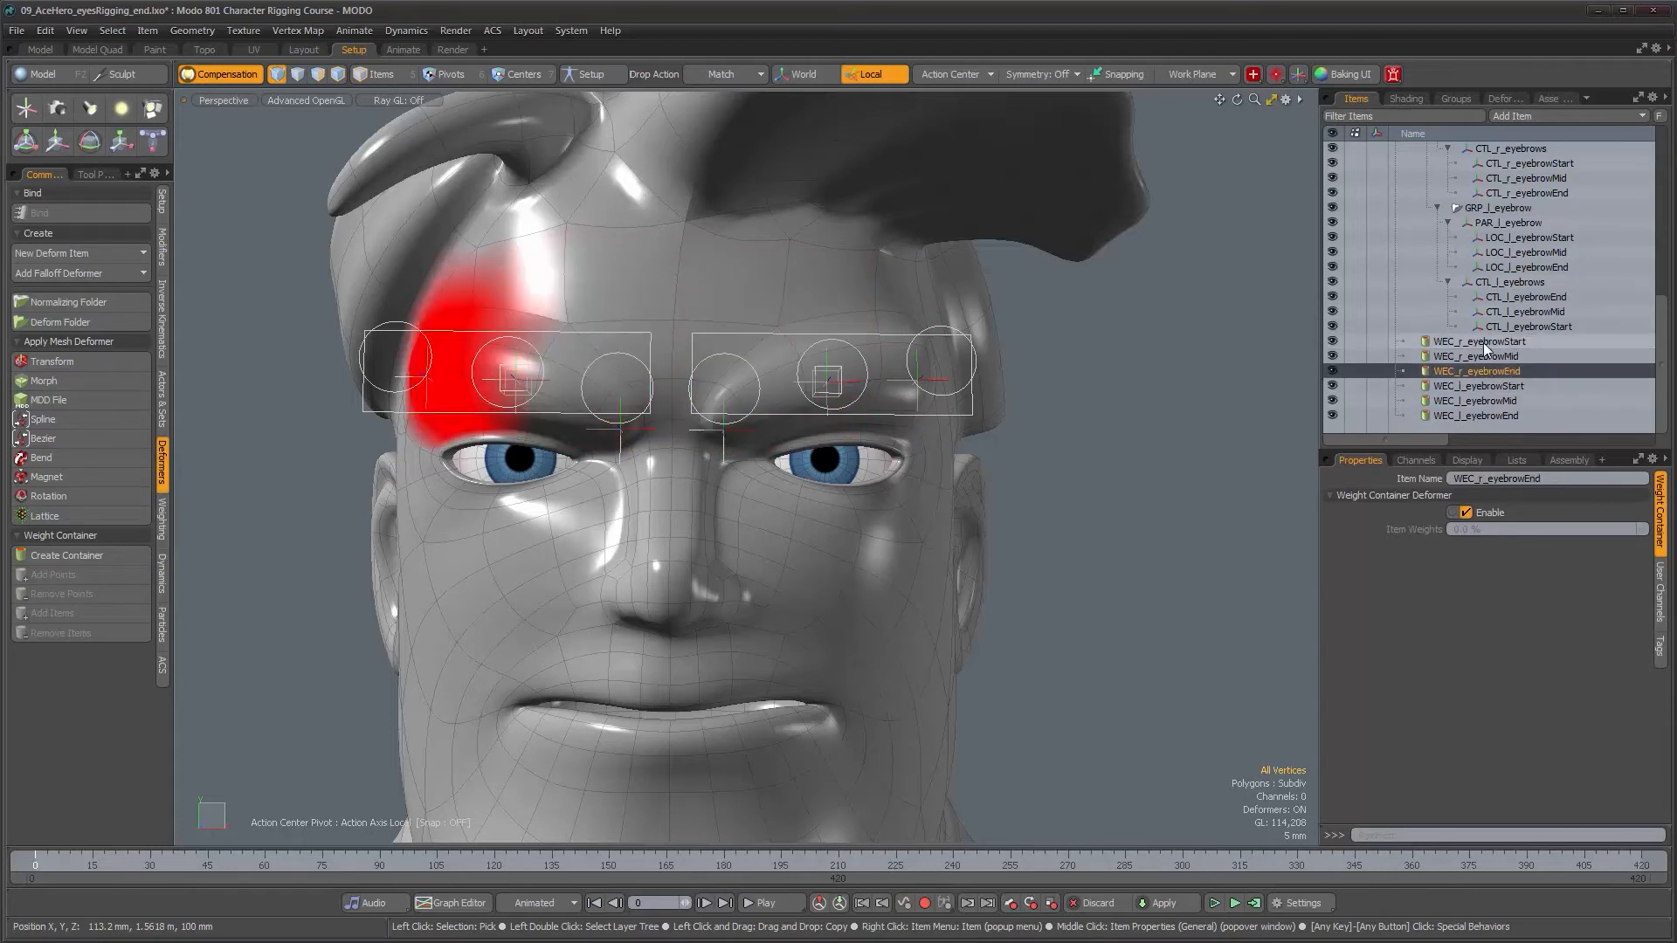
pyautogui.keyDown('alt'); pyautogui.moveTo(1083, 430); pyautogui.dragTo(822, 484); pyautogui.keyUp('alt')
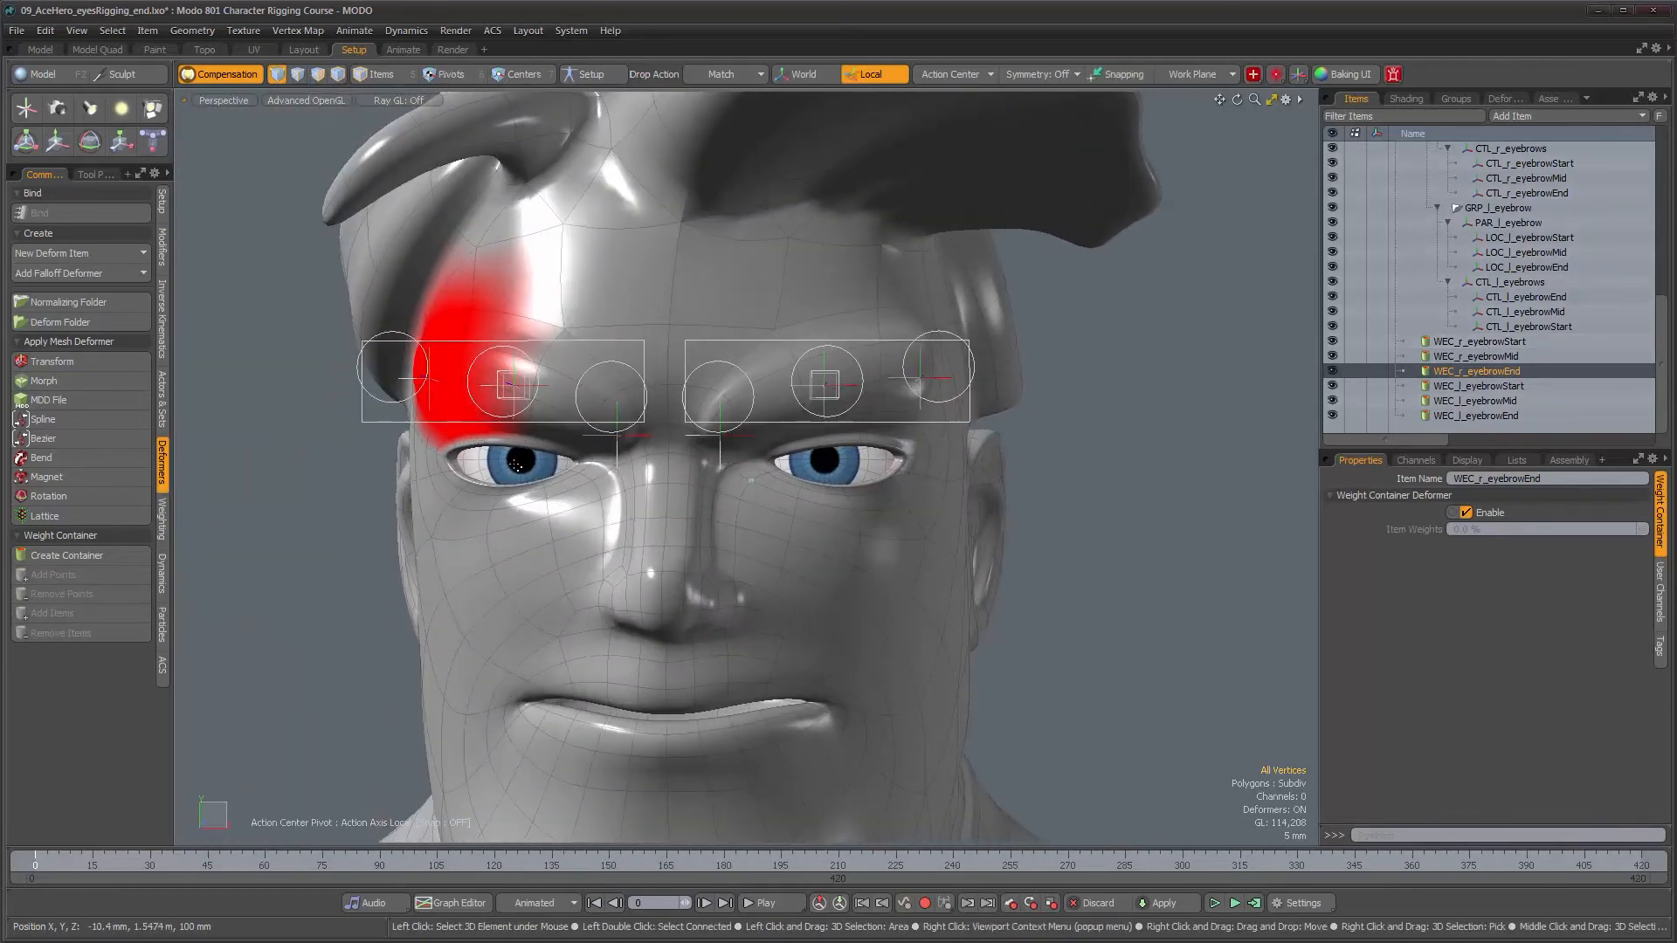
pyautogui.keyDown('alt'); pyautogui.moveTo(517, 456); pyautogui.dragTo(512, 473); pyautogui.keyUp('alt')
pyautogui.keyDown('alt'); pyautogui.moveTo(515, 464); pyautogui.dragTo(616, 464, button='right'); pyautogui.keyUp('alt')
pyautogui.keyDown('alt'); pyautogui.moveTo(635, 487); pyautogui.dragTo(666, 506); pyautogui.keyUp('alt')
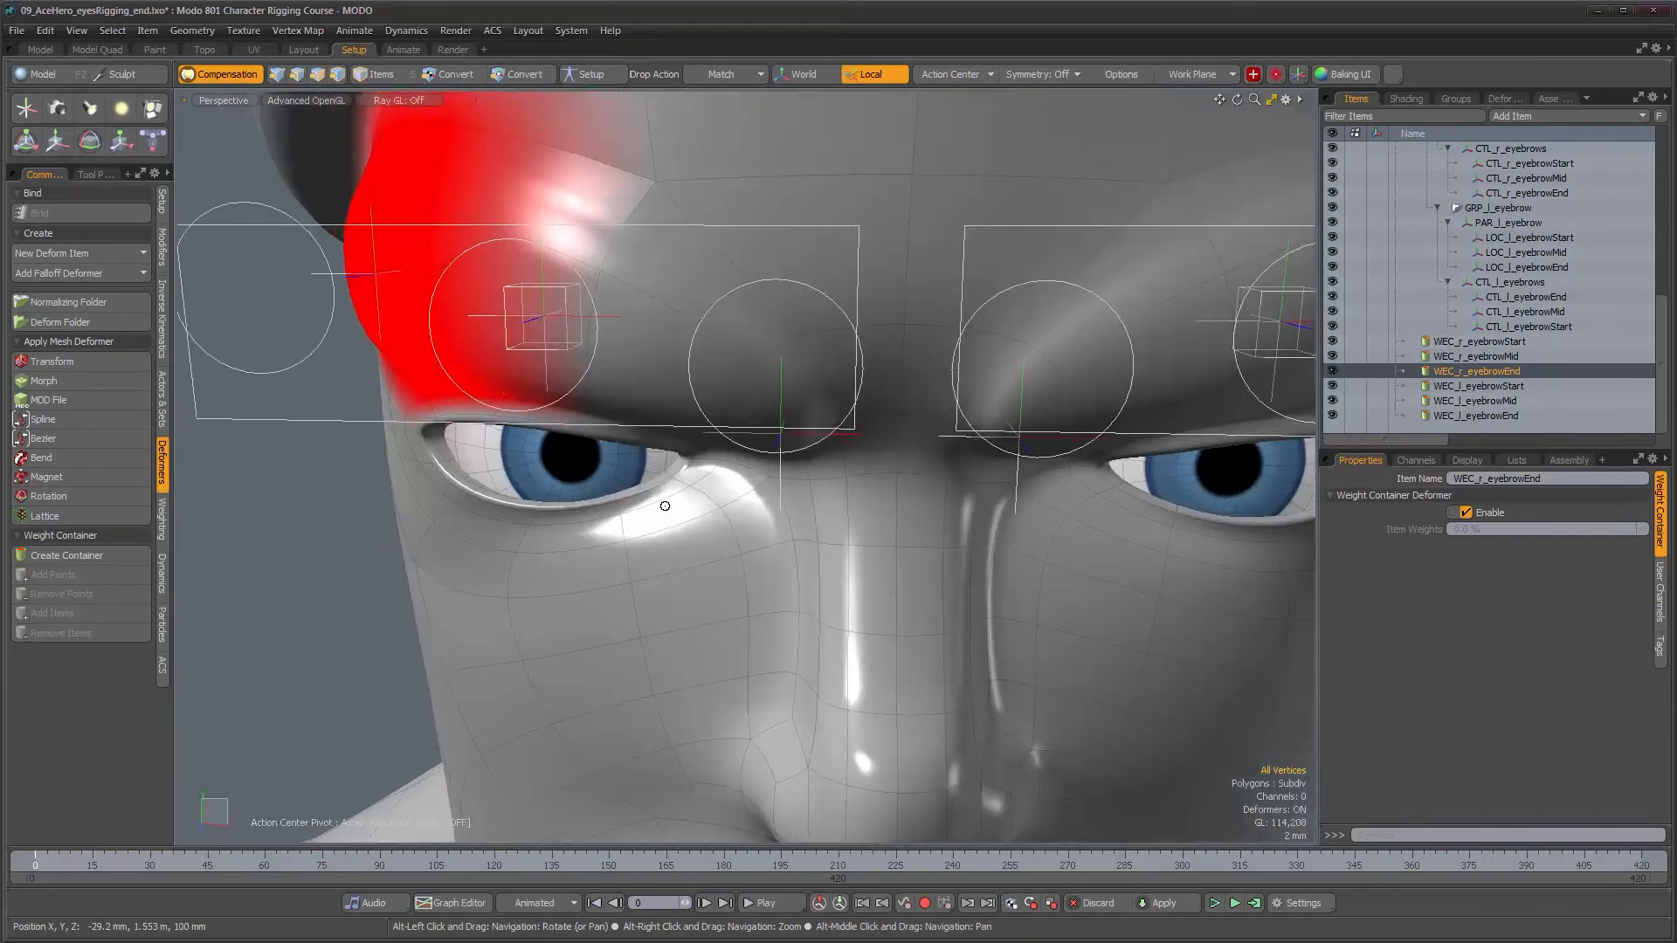
pyautogui.keyDown('alt'); pyautogui.moveTo(666, 506); pyautogui.dragTo(602, 504, button='right'); pyautogui.keyUp('alt')
pyautogui.scroll(1, 1627, 257)
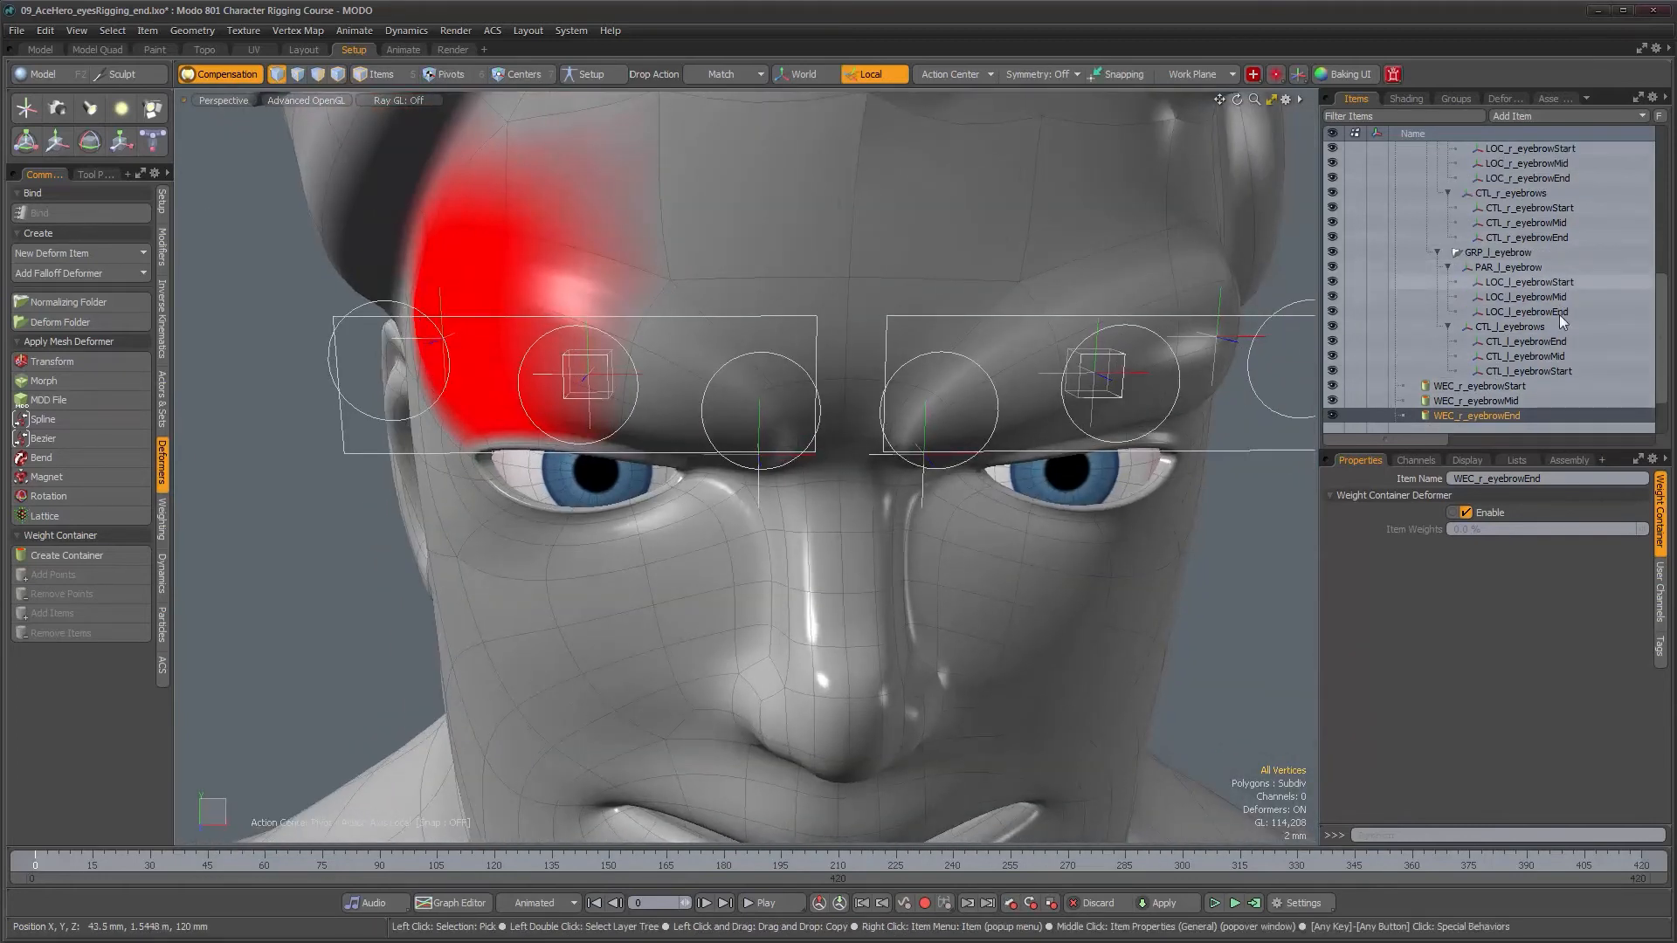
# Step: Restore the split layout with the schematic beneath the face view and reframe both on the brows and the eye deformer nodes
pyautogui.keyDown('alt'); pyautogui.moveTo(913, 441); pyautogui.dragTo(492, 365); pyautogui.keyUp('alt')
pyautogui.keyDown('alt'); pyautogui.moveTo(493, 365); pyautogui.dragTo(605, 362, button='right'); pyautogui.keyUp('alt')
pyautogui.keyDown('alt'); pyautogui.moveTo(606, 362); pyautogui.dragTo(1013, 419); pyautogui.keyUp('alt')
pyautogui.keyDown('alt'); pyautogui.moveTo(1013, 420); pyautogui.dragTo(903, 478, button='right'); pyautogui.keyUp('alt')
pyautogui.keyDown('alt'); pyautogui.moveTo(903, 478); pyautogui.dragTo(816, 447, button='middle'); pyautogui.keyUp('alt')
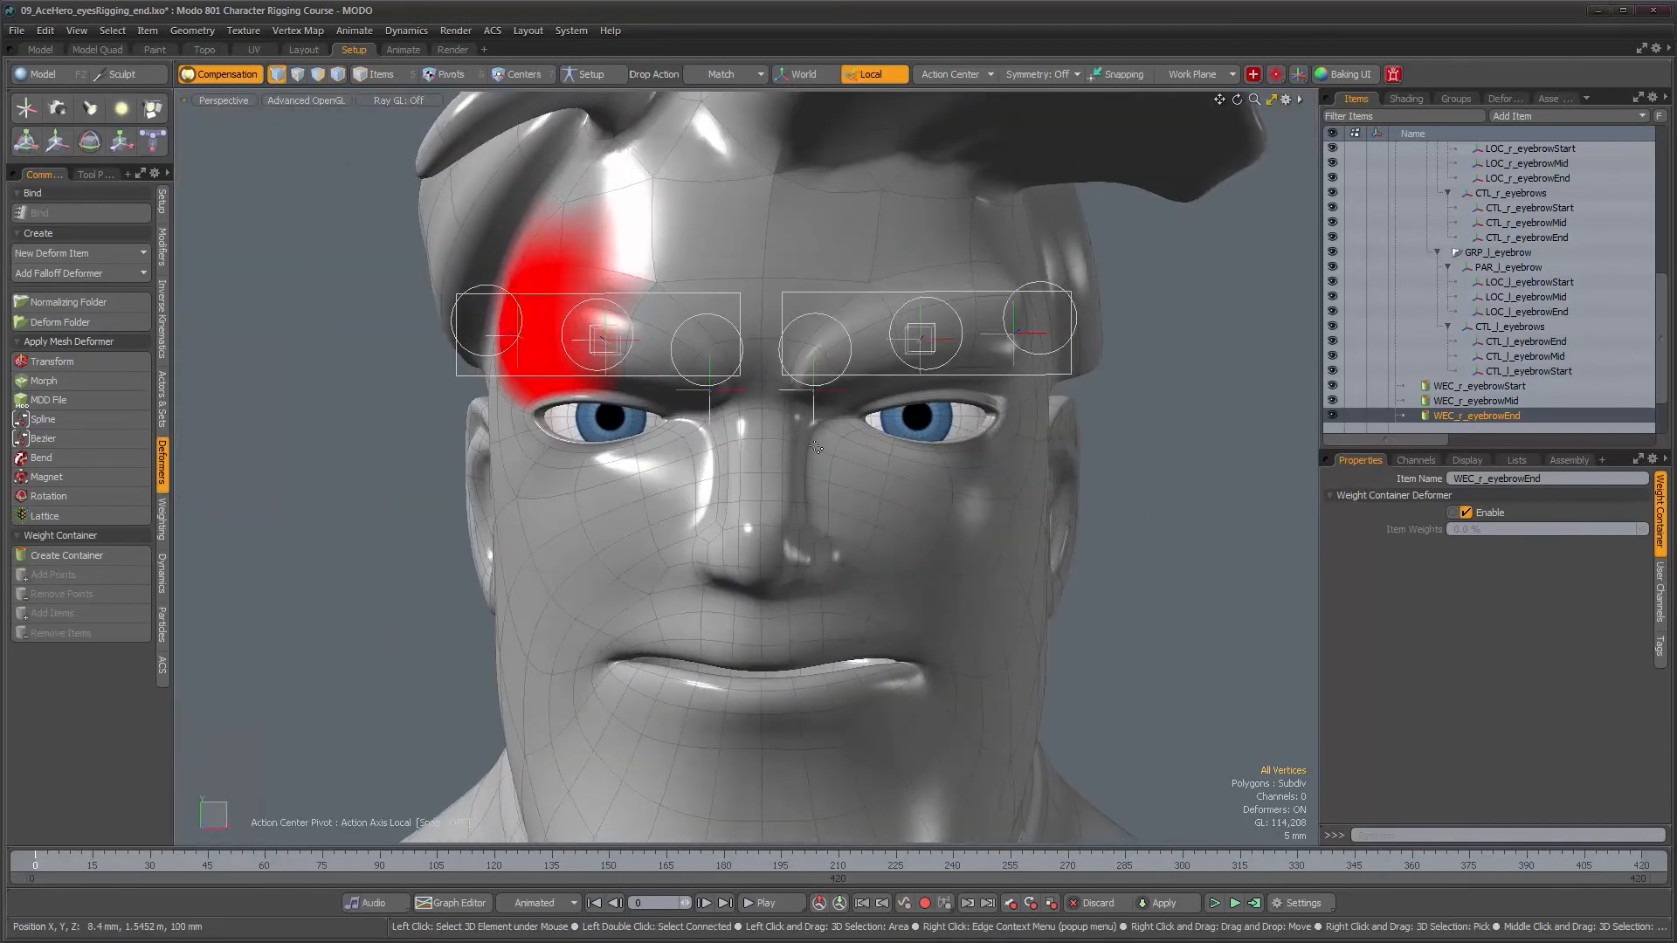
pyautogui.press('KP_0')
pyautogui.moveTo(866, 579)
pyautogui.keyDown('alt'); pyautogui.mouseDown(button='middle')
pyautogui.moveTo(877, 616)
pyautogui.moveTo(881, 602)
pyautogui.mouseUp(button='middle'); pyautogui.keyUp('alt')
pyautogui.keyDown('alt'); pyautogui.moveTo(881, 602); pyautogui.dragTo(899, 603, button='right'); pyautogui.keyUp('alt')
pyautogui.keyDown('alt'); pyautogui.moveTo(1052, 621); pyautogui.dragTo(725, 582); pyautogui.keyUp('alt')
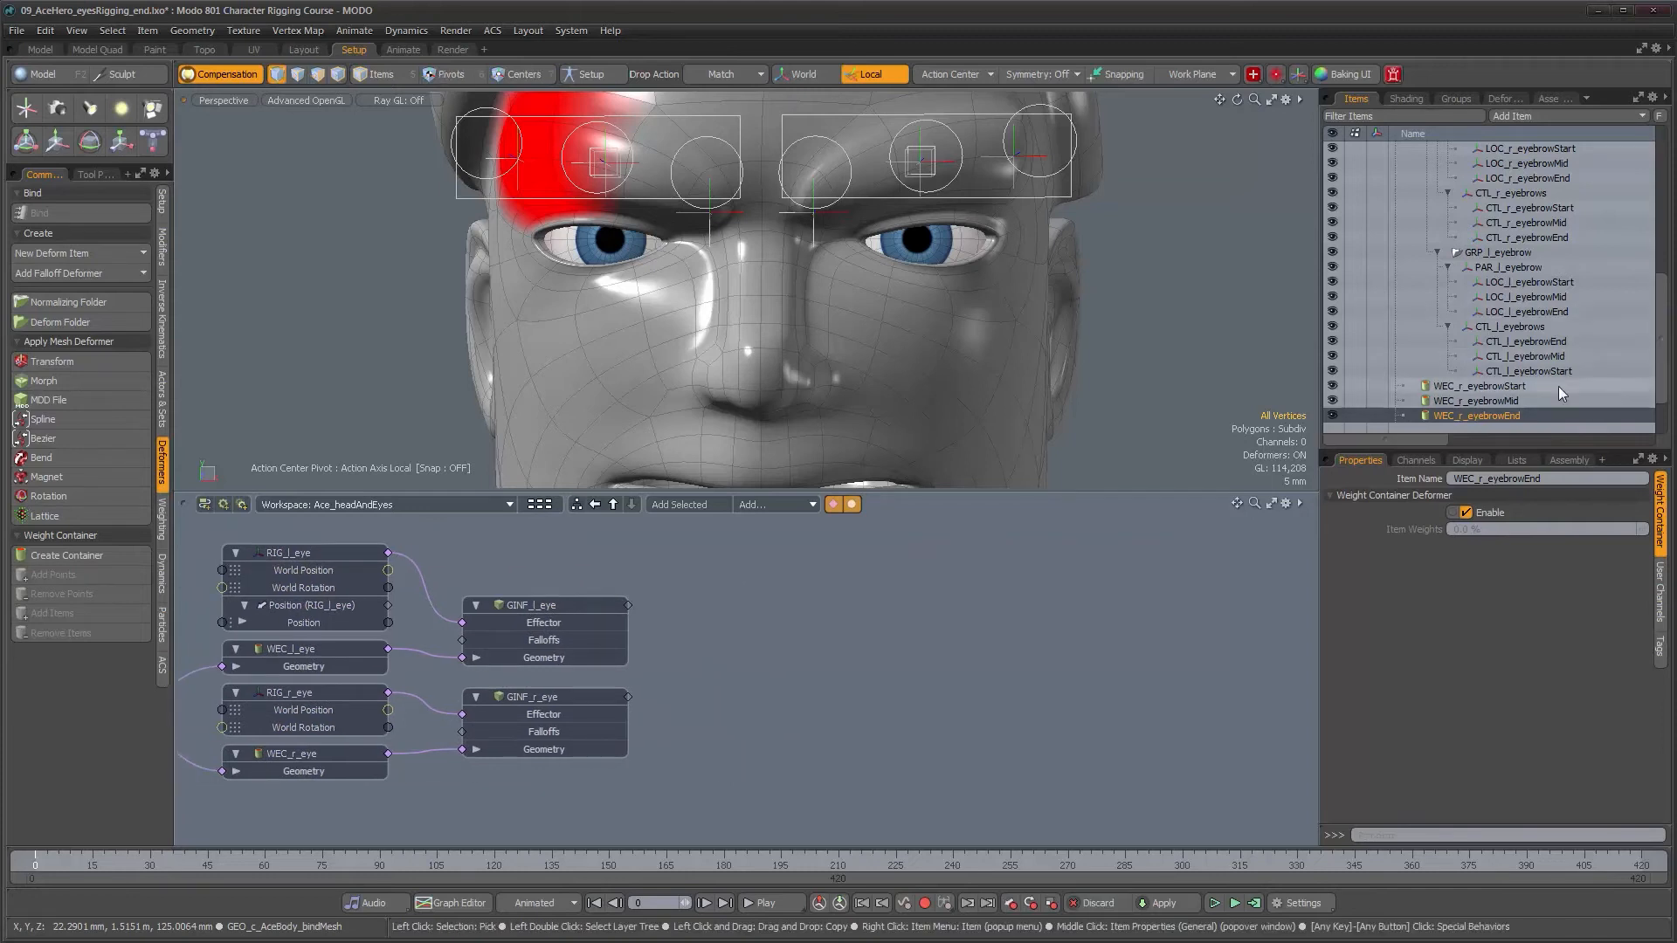
# Step: Add all six left and right eyebrow weight containers to the Ace_headAndEyes schematic workspace
pyautogui.scroll(-1, 1557, 386)
pyautogui.click(1498, 343)
pyautogui.keyDown('shift'); pyautogui.click(1486, 412); pyautogui.keyUp('shift')
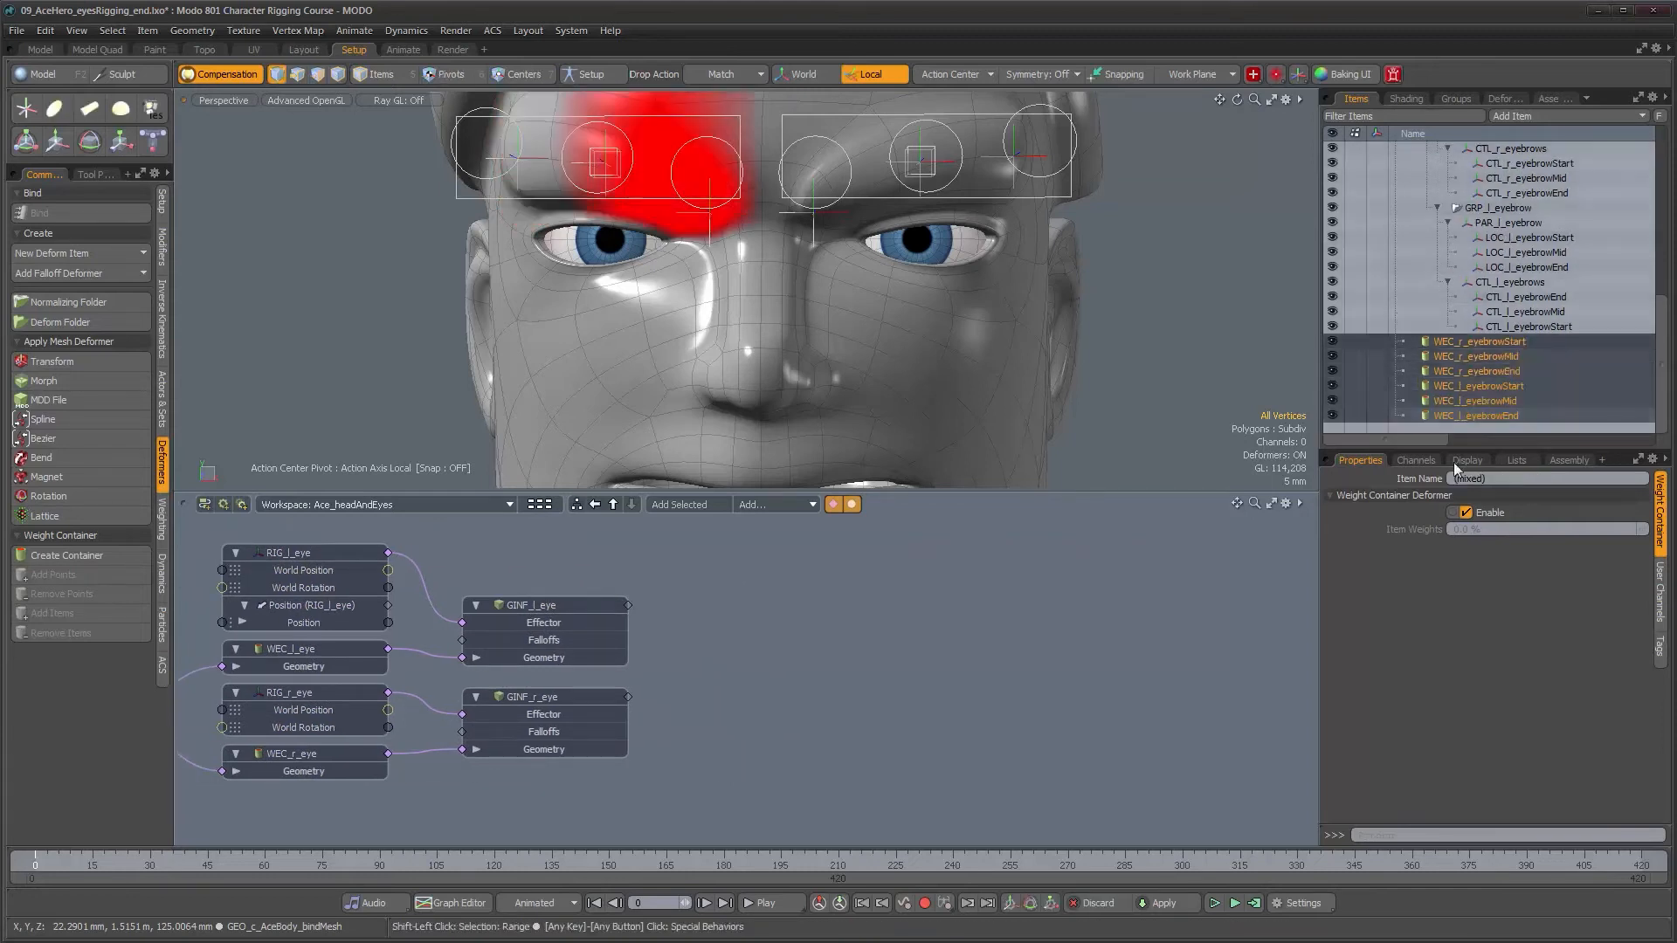
pyautogui.keyDown('alt'); pyautogui.moveTo(1132, 700); pyautogui.dragTo(943, 672); pyautogui.keyUp('alt')
pyautogui.scroll(-2, 943, 672)
pyautogui.keyDown('alt'); pyautogui.keyDown('shift'); pyautogui.moveTo(837, 403); pyautogui.dragTo(858, 495); pyautogui.keyUp('shift'); pyautogui.keyUp('alt')
pyautogui.keyDown('alt'); pyautogui.moveTo(976, 621); pyautogui.dragTo(1085, 595); pyautogui.keyUp('alt')
pyautogui.click(680, 505)
pyautogui.scroll(2, 822, 638)
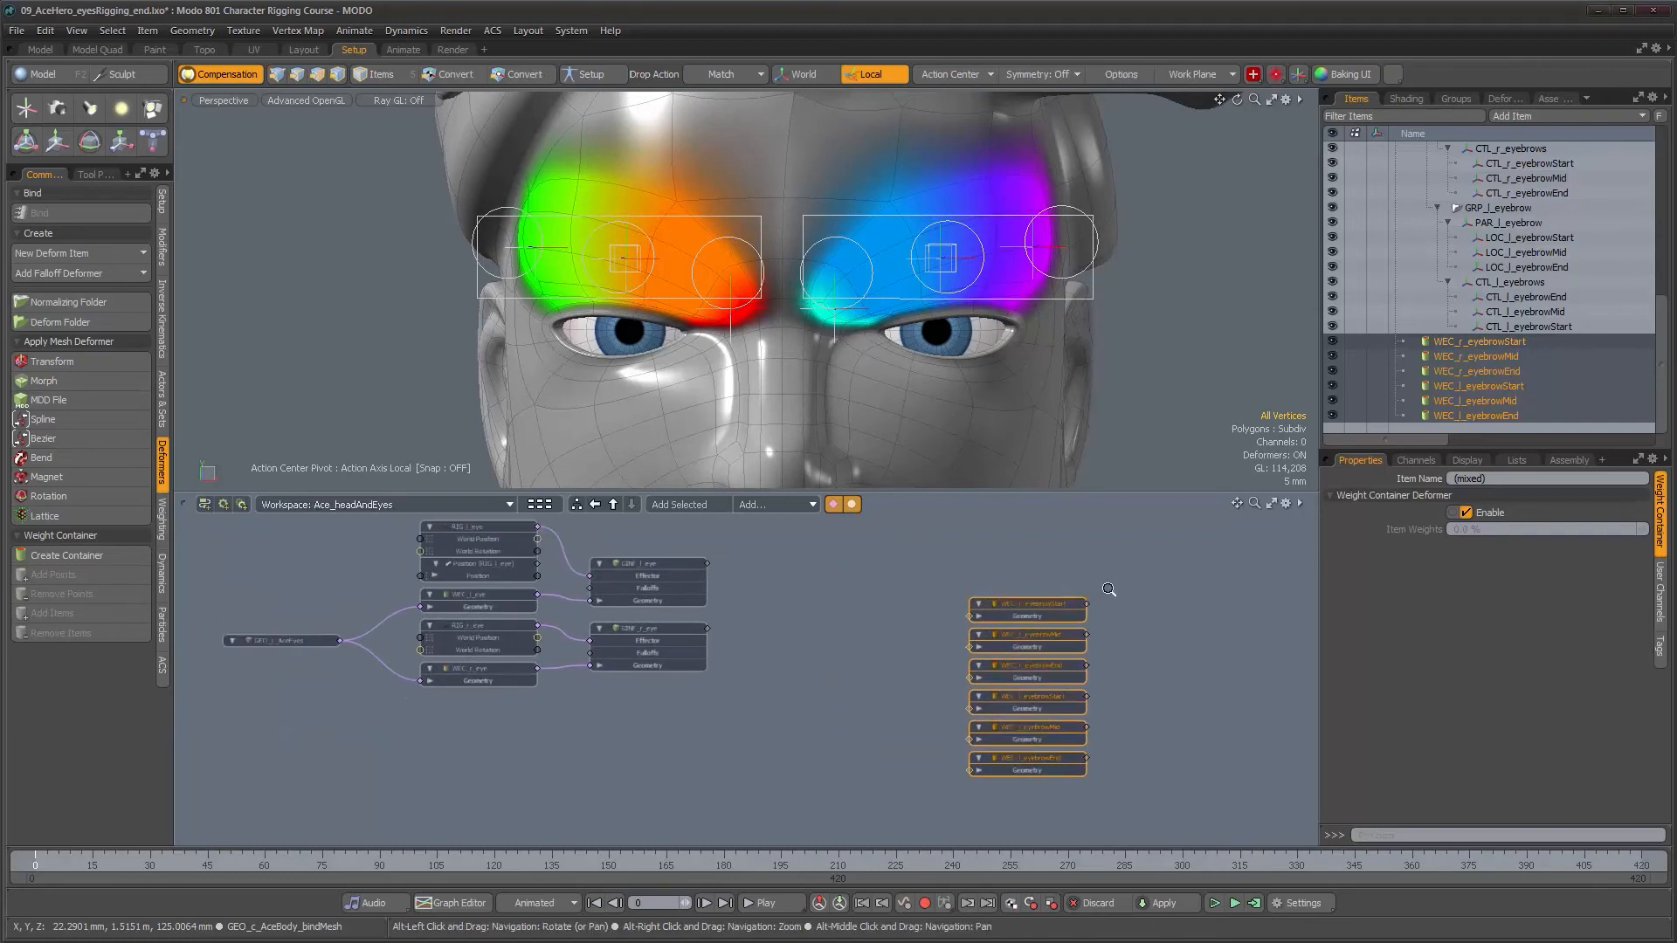
pyautogui.scroll(1, 1108, 590)
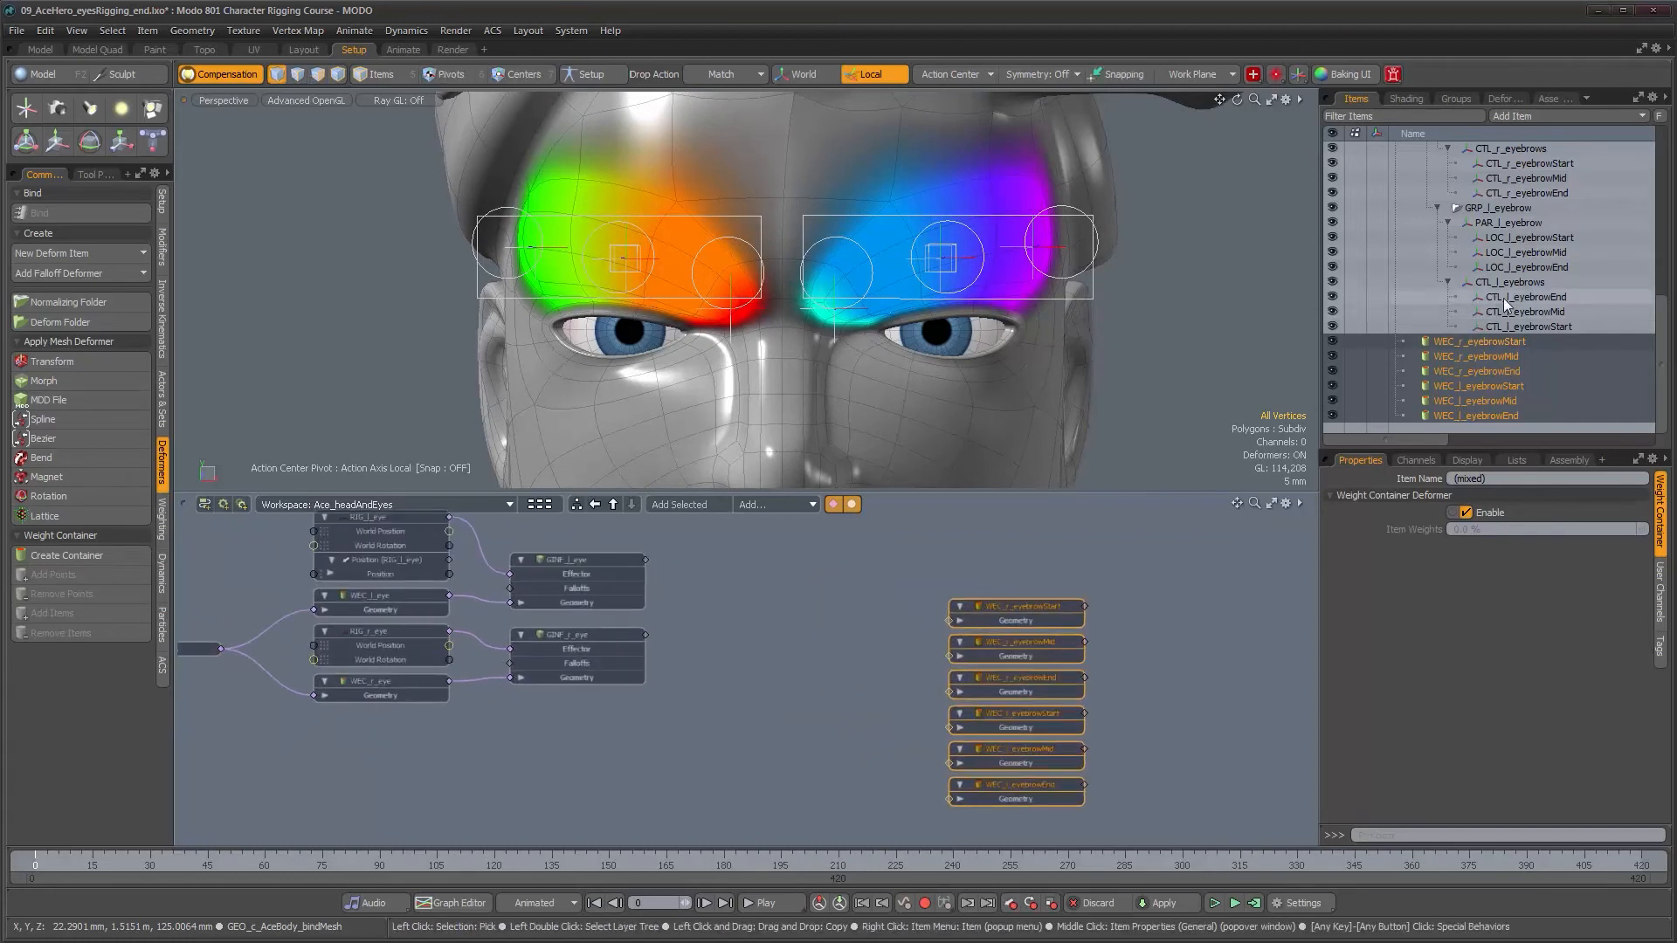
# Step: Add the start, mid and end eyebrow locators of both sides to the Ace_headAndEyes schematic
pyautogui.click(1514, 266)
pyautogui.scroll(1, 1516, 280)
pyautogui.scroll(1, 1518, 293)
pyautogui.keyDown('ctrl'); pyautogui.click(1517, 342); pyautogui.keyUp('ctrl')
pyautogui.keyDown('ctrl'); pyautogui.click(1518, 327); pyautogui.keyUp('ctrl')
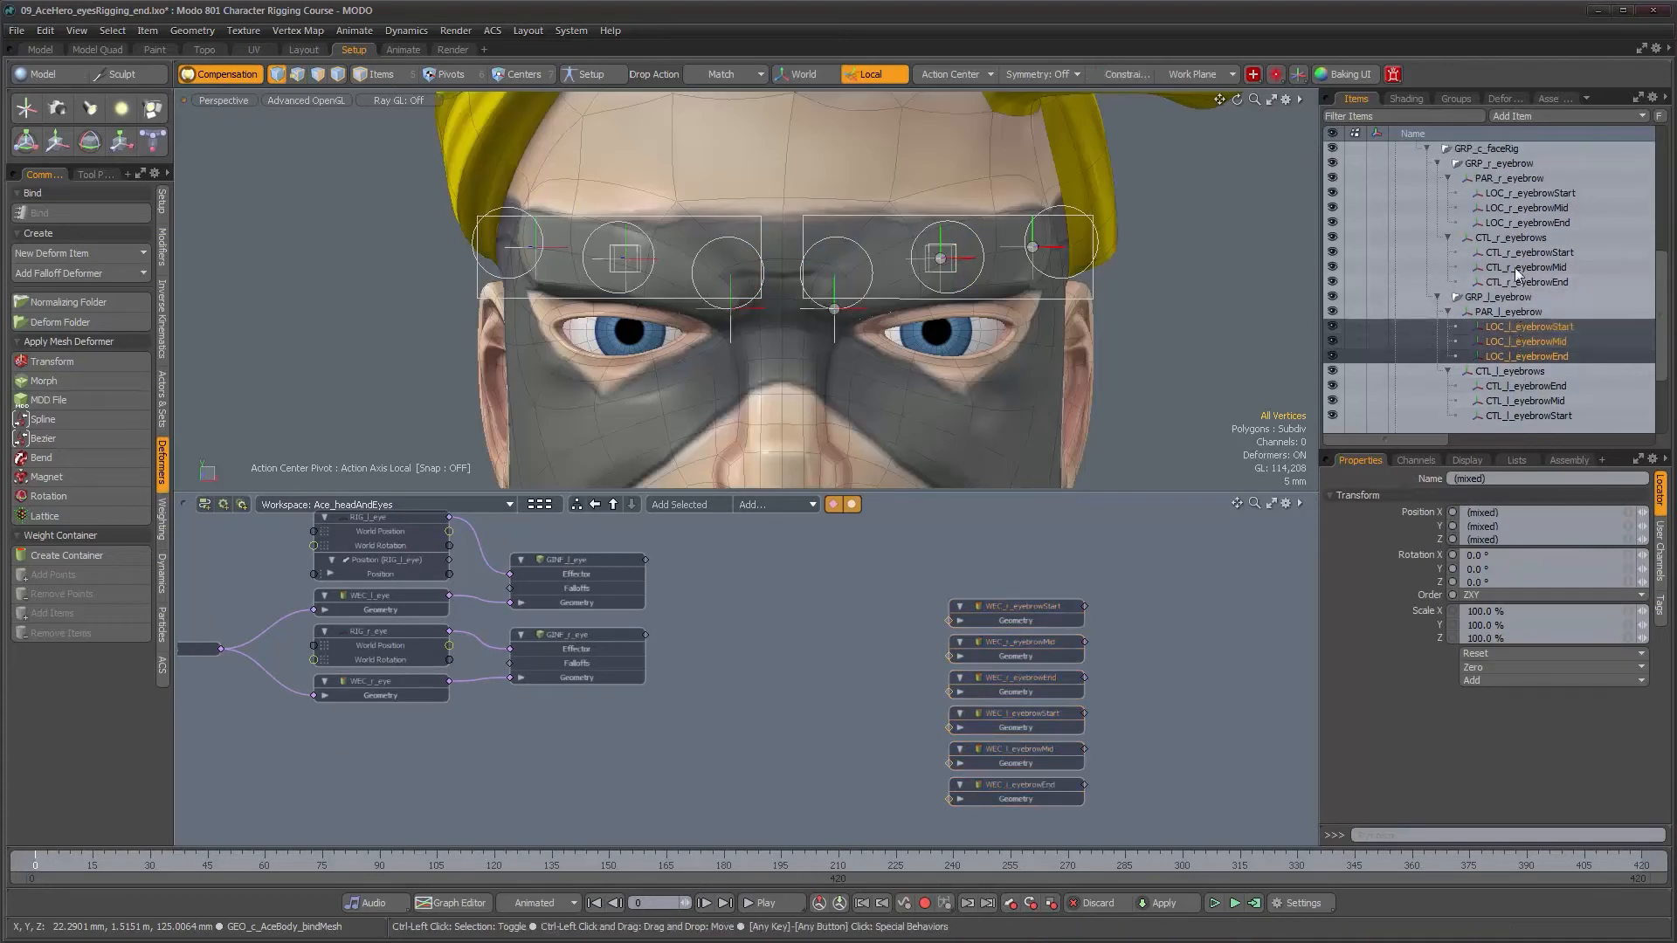
pyautogui.keyDown('ctrl'); pyautogui.click(1514, 223); pyautogui.keyUp('ctrl')
pyautogui.keyDown('ctrl'); pyautogui.click(1514, 207); pyautogui.keyUp('ctrl')
pyautogui.keyDown('ctrl'); pyautogui.click(1514, 193); pyautogui.keyUp('ctrl')
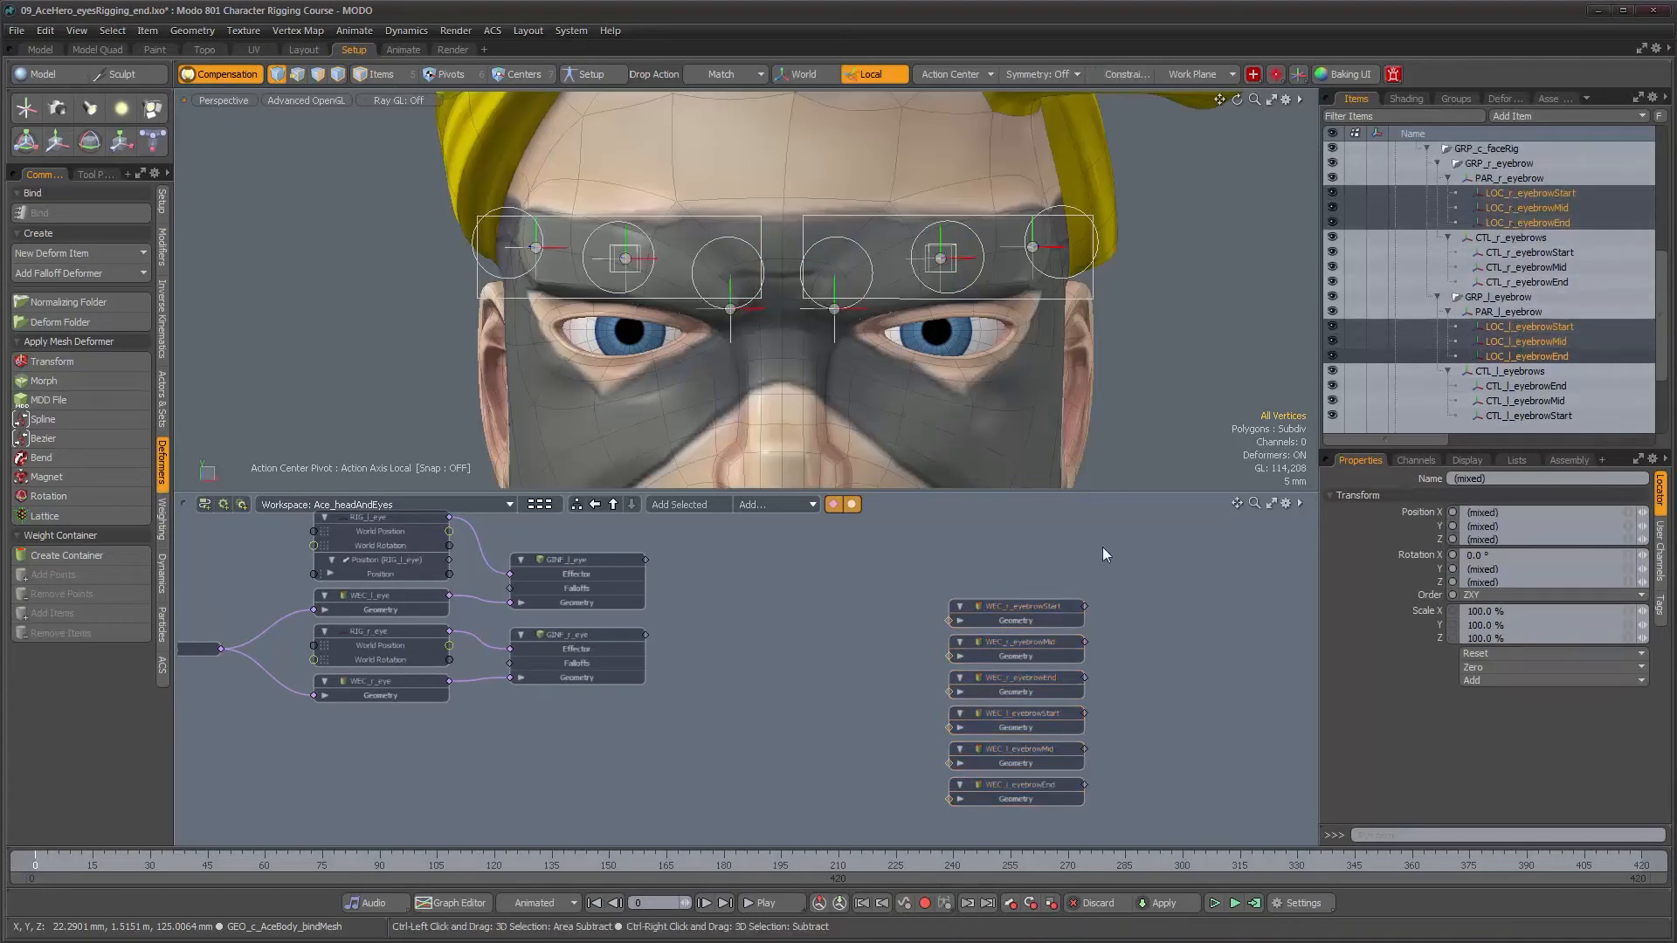
pyautogui.keyDown('alt'); pyautogui.moveTo(1096, 657); pyautogui.dragTo(905, 586); pyautogui.keyUp('alt')
pyautogui.click(688, 504)
pyautogui.scroll(1, 736, 599)
pyautogui.keyDown('alt'); pyautogui.moveTo(879, 613); pyautogui.dragTo(890, 612, button='right'); pyautogui.keyUp('alt')
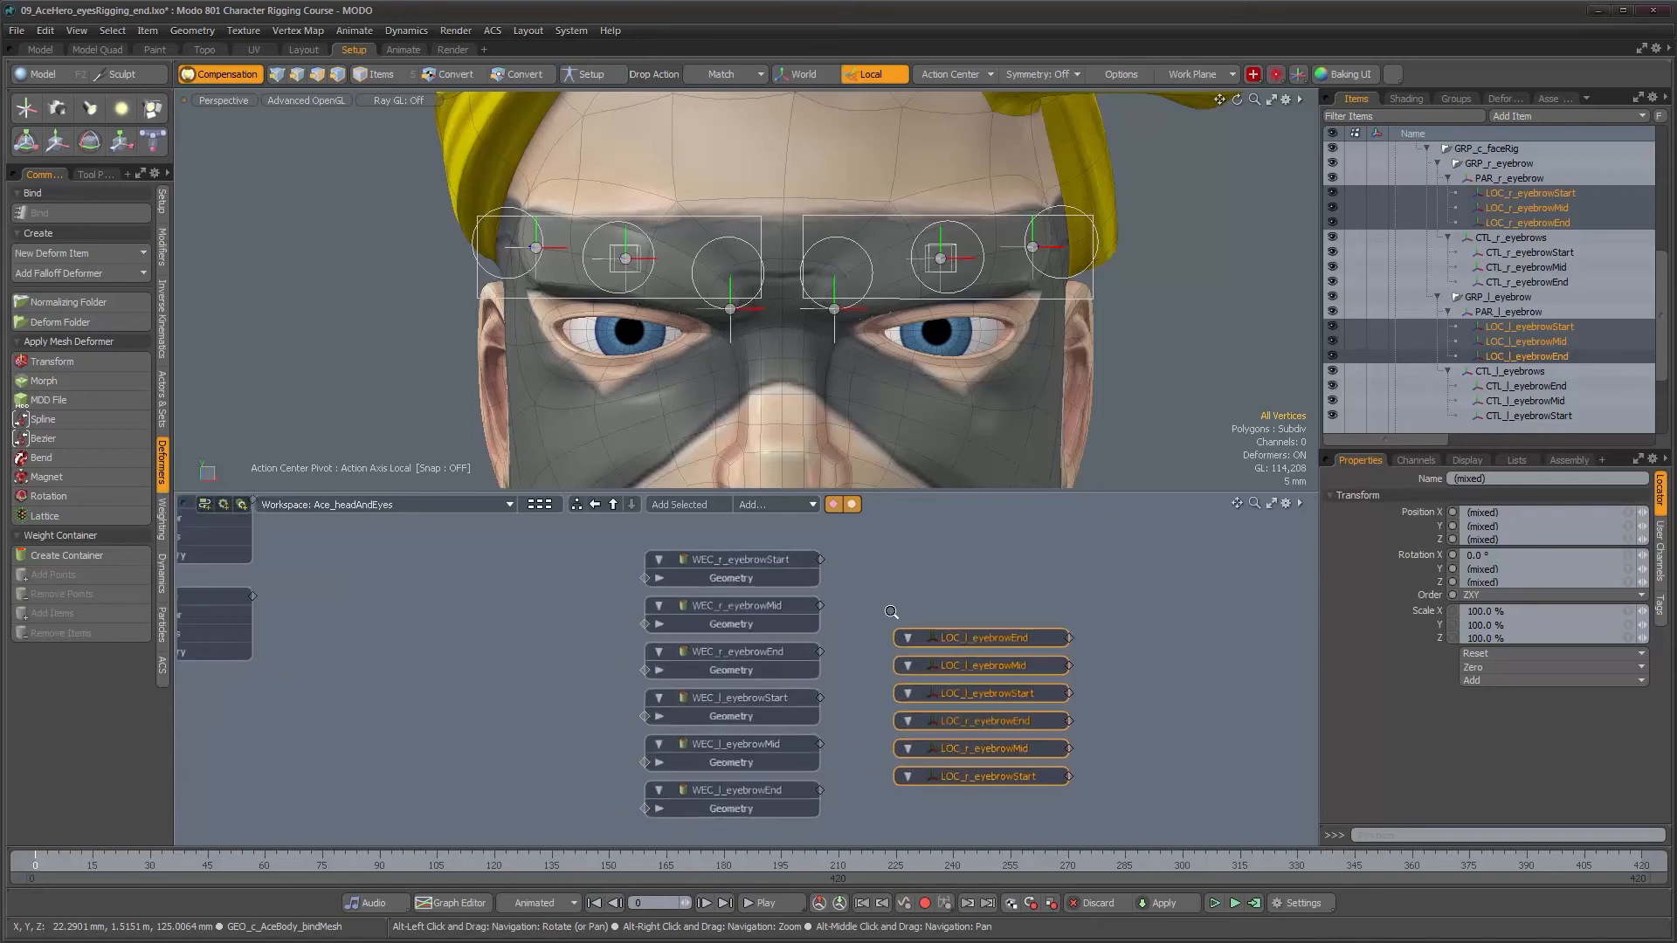
# Step: Place the LOC_r_eyebrowStart and LOC_r_eyebrowMid nodes directly above their matching weight container nodes in the schematic
pyautogui.click(852, 587)
pyautogui.moveTo(752, 562); pyautogui.dragTo(755, 536)
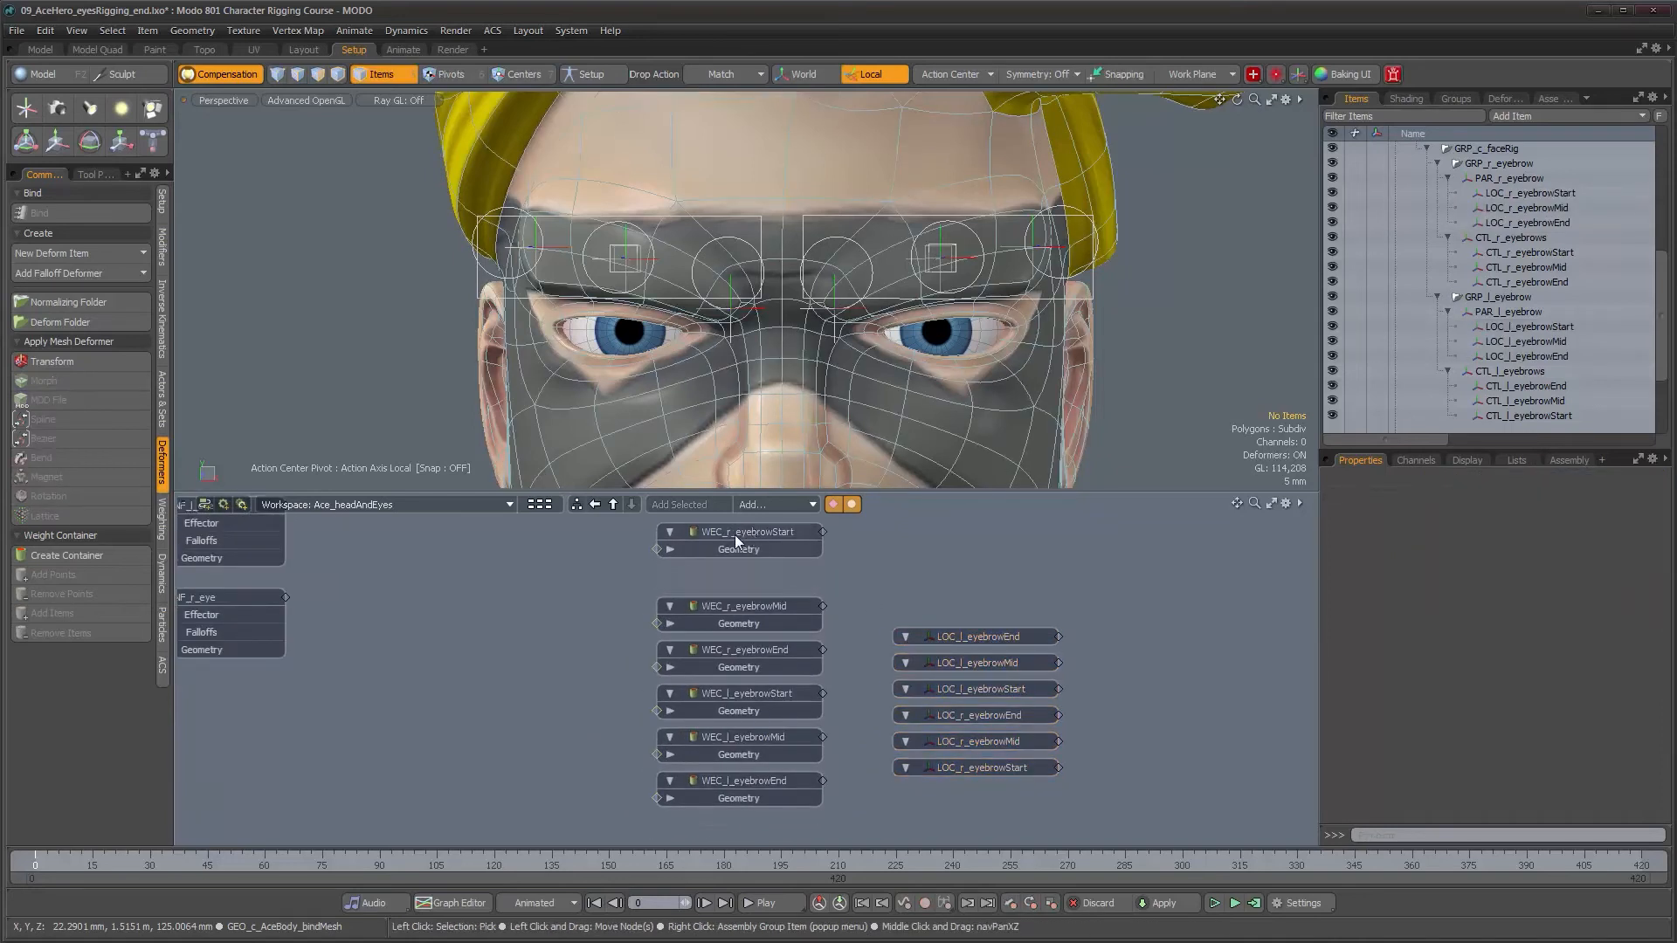
pyautogui.moveTo(983, 766); pyautogui.dragTo(754, 569)
pyautogui.moveTo(753, 569); pyautogui.dragTo(791, 648, button='middle')
pyautogui.moveTo(812, 649); pyautogui.dragTo(815, 587)
pyautogui.moveTo(803, 669); pyautogui.dragTo(821, 625, button='middle')
pyautogui.moveTo(1018, 759); pyautogui.dragTo(778, 602)
pyautogui.moveTo(882, 816); pyautogui.dragTo(877, 756, button='middle')
# Step: Shift the four remaining weight container nodes down and place LOC_r_eyebrowEnd directly above WEC_r_eyebrowEnd
pyautogui.moveTo(889, 794); pyautogui.dragTo(768, 600)
pyautogui.moveTo(770, 606); pyautogui.dragTo(779, 690)
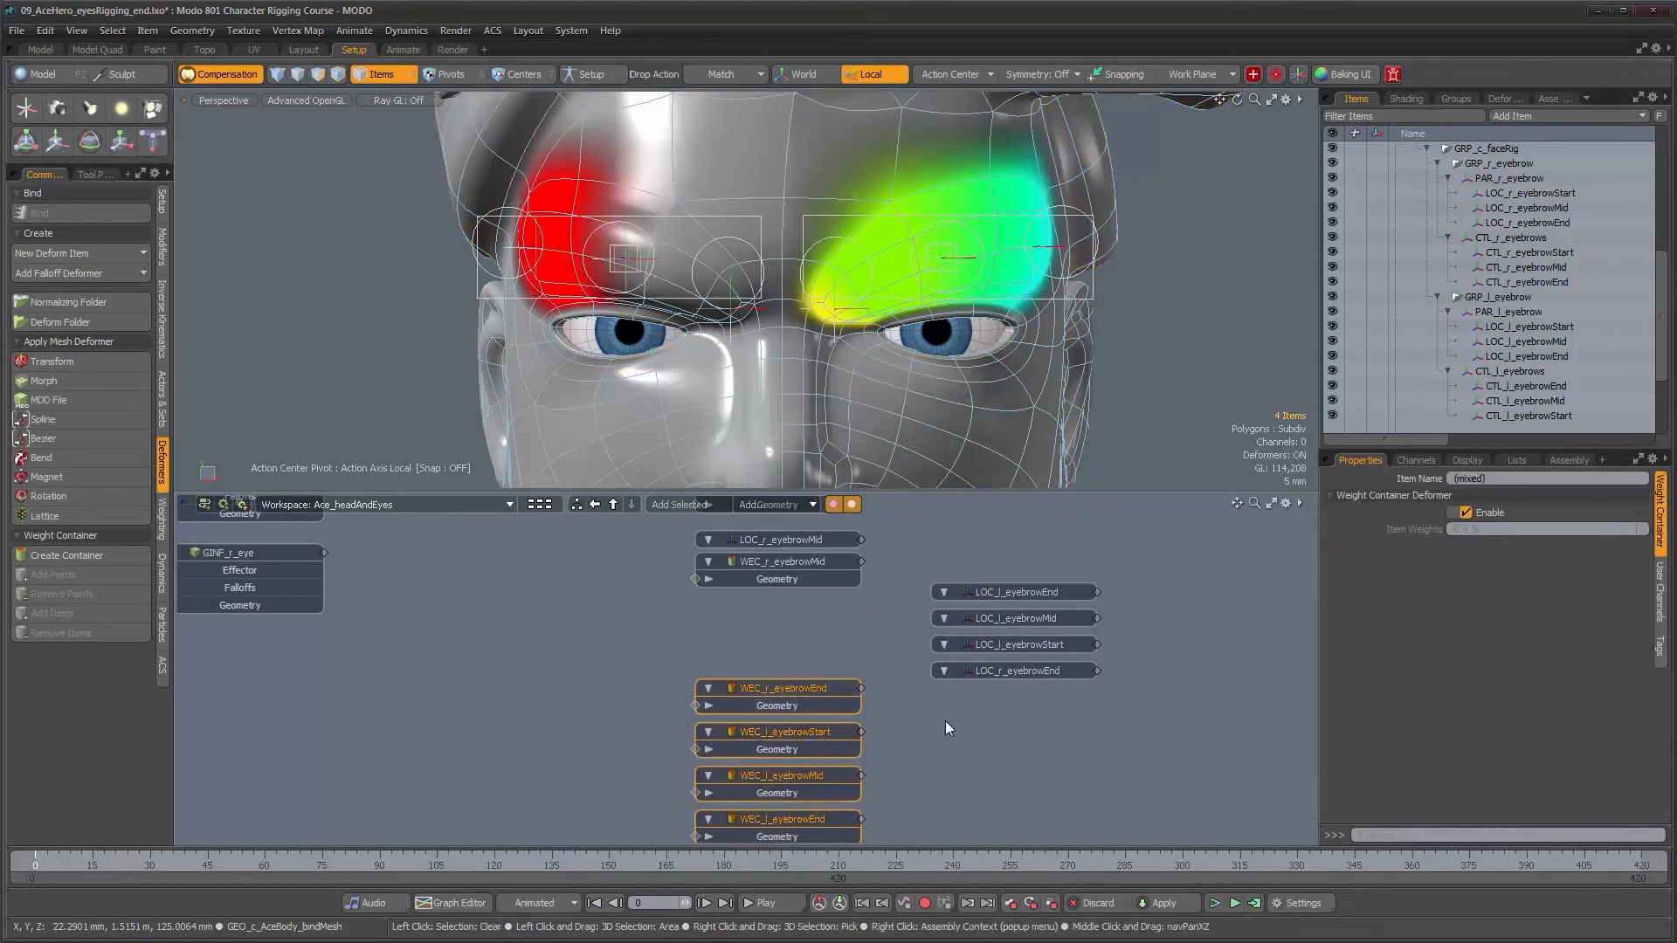
pyautogui.click(1011, 678)
pyautogui.moveTo(1014, 673); pyautogui.dragTo(901, 664)
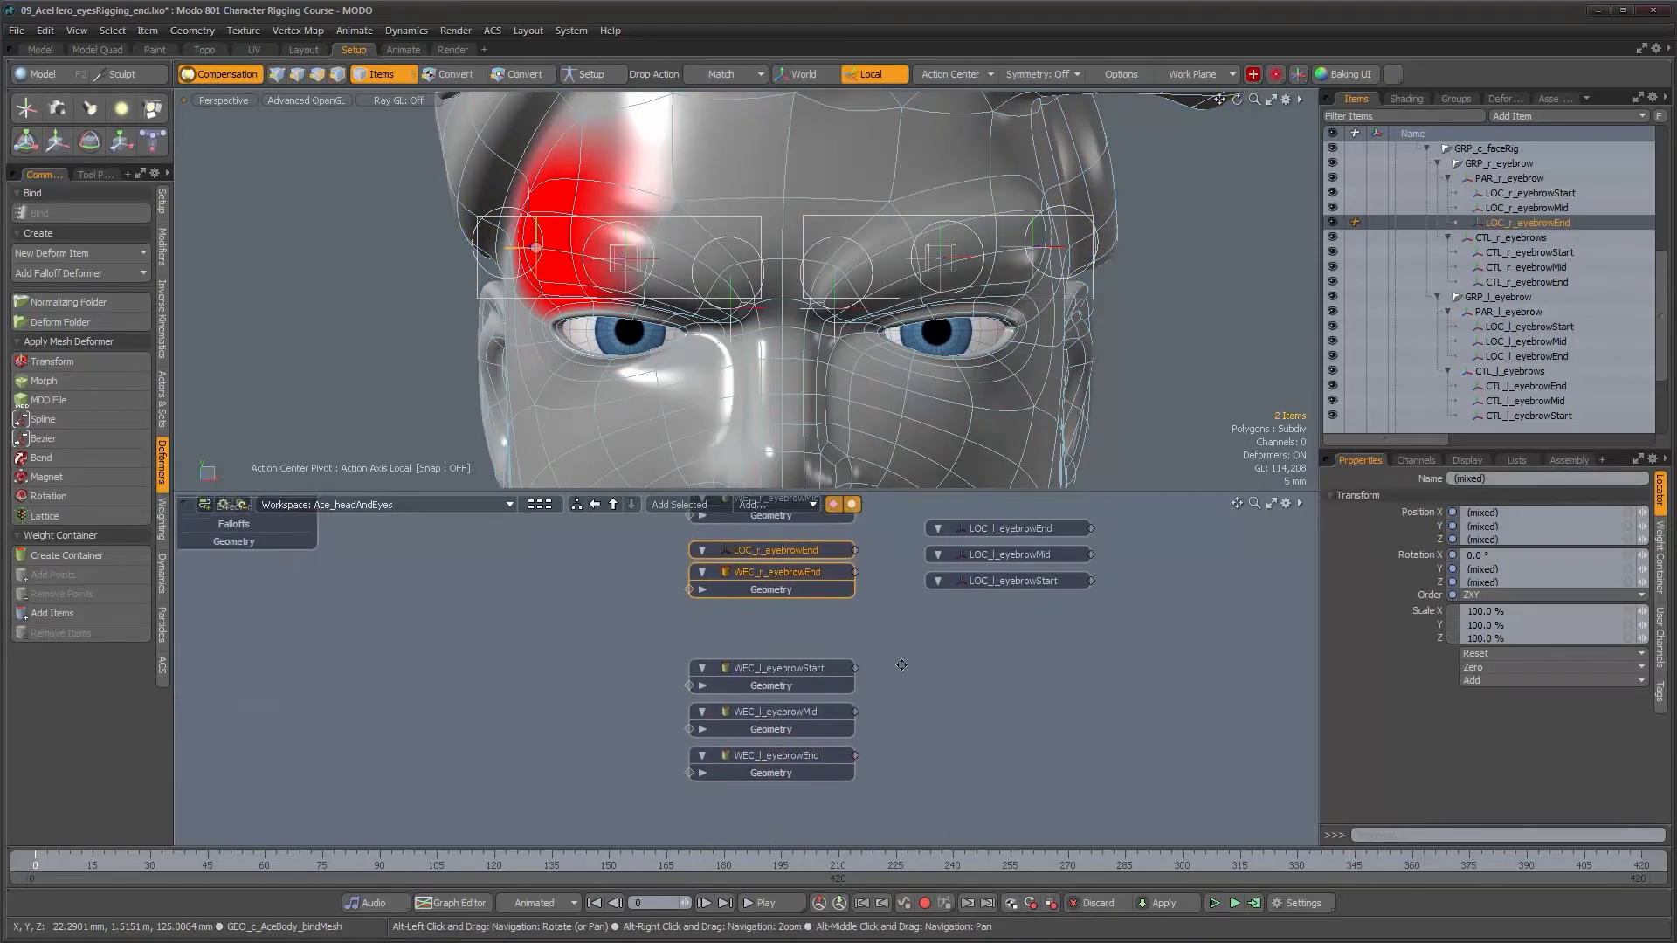
# Step: Pair LOC_l_eyebrowStart and LOC_l_eyebrowMid with their matching left weight container nodes, spacing the pairs apart
pyautogui.click(821, 668)
pyautogui.moveTo(1013, 582); pyautogui.dragTo(822, 647)
pyautogui.keyDown('shift'); pyautogui.click(817, 645); pyautogui.keyUp('shift')
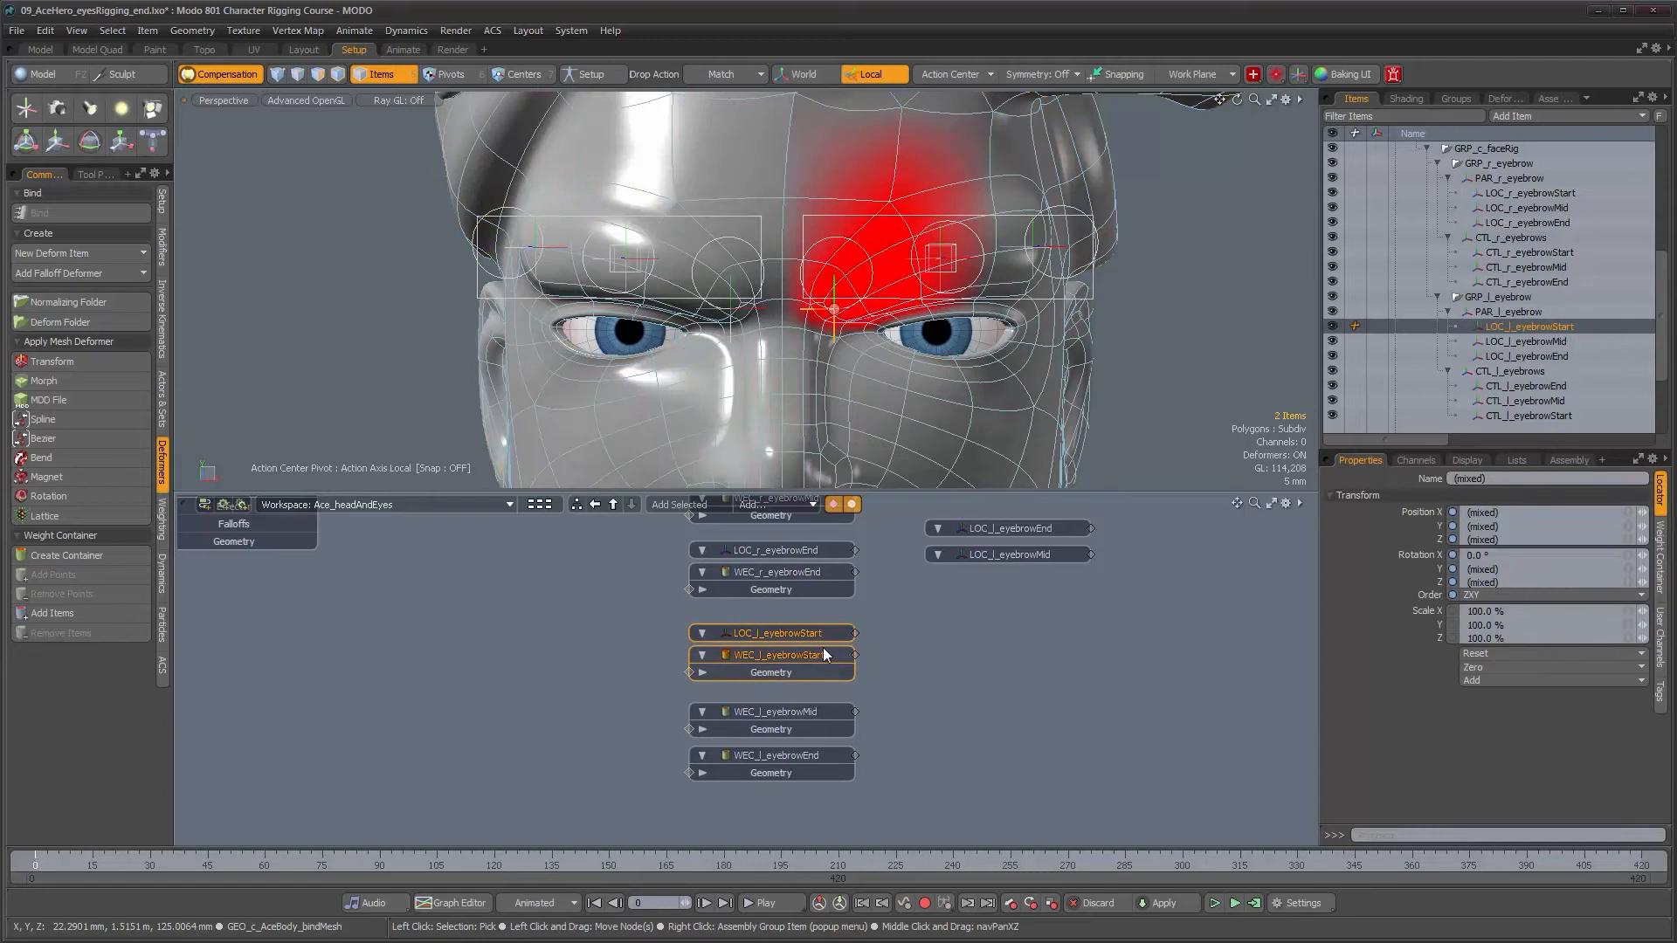
pyautogui.keyDown('alt'); pyautogui.moveTo(892, 732); pyautogui.dragTo(794, 644); pyautogui.keyUp('alt')
pyautogui.moveTo(818, 657); pyautogui.dragTo(818, 776)
pyautogui.moveTo(1018, 574); pyautogui.dragTo(788, 763)
pyautogui.moveTo(866, 801); pyautogui.dragTo(800, 764)
pyautogui.moveTo(799, 763); pyautogui.dragTo(788, 681, button='middle')
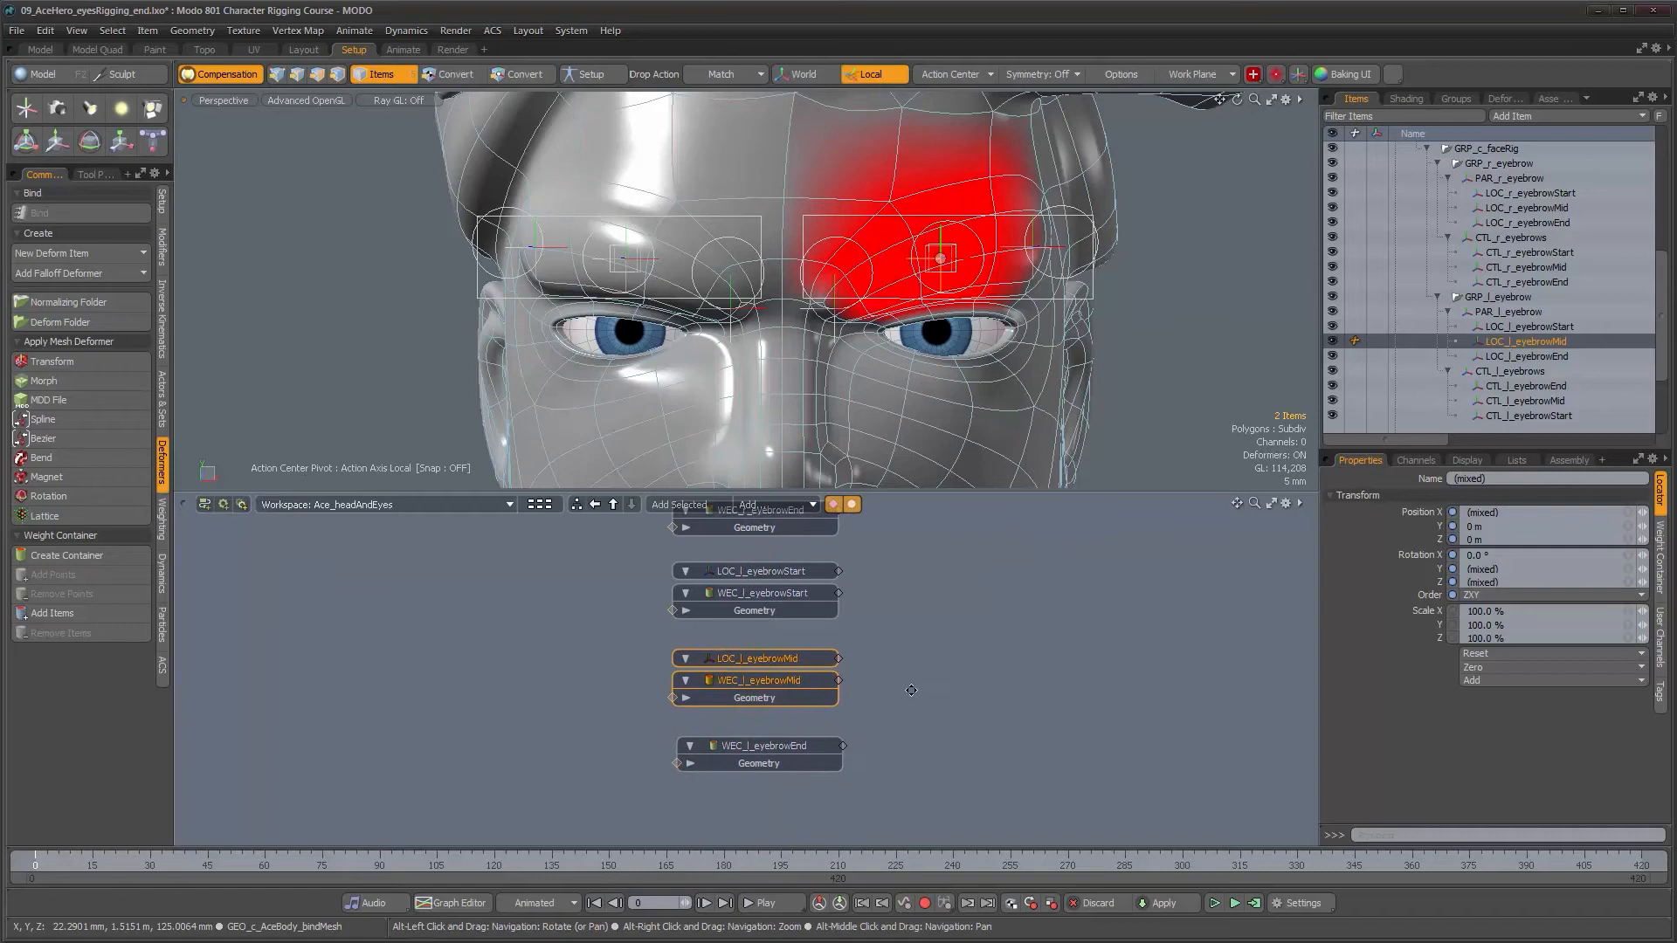
# Step: Place LOC_l_eyebrowEnd directly above WEC_l_eyebrowEnd and line this pair up beneath the other left eyebrow nodes
pyautogui.moveTo(799, 747); pyautogui.dragTo(799, 772)
pyautogui.moveTo(946, 686); pyautogui.dragTo(944, 772, button='middle')
pyautogui.moveTo(970, 552); pyautogui.dragTo(776, 784)
pyautogui.moveTo(936, 752); pyautogui.dragTo(947, 623, button='middle')
pyautogui.moveTo(808, 655); pyautogui.dragTo(793, 700)
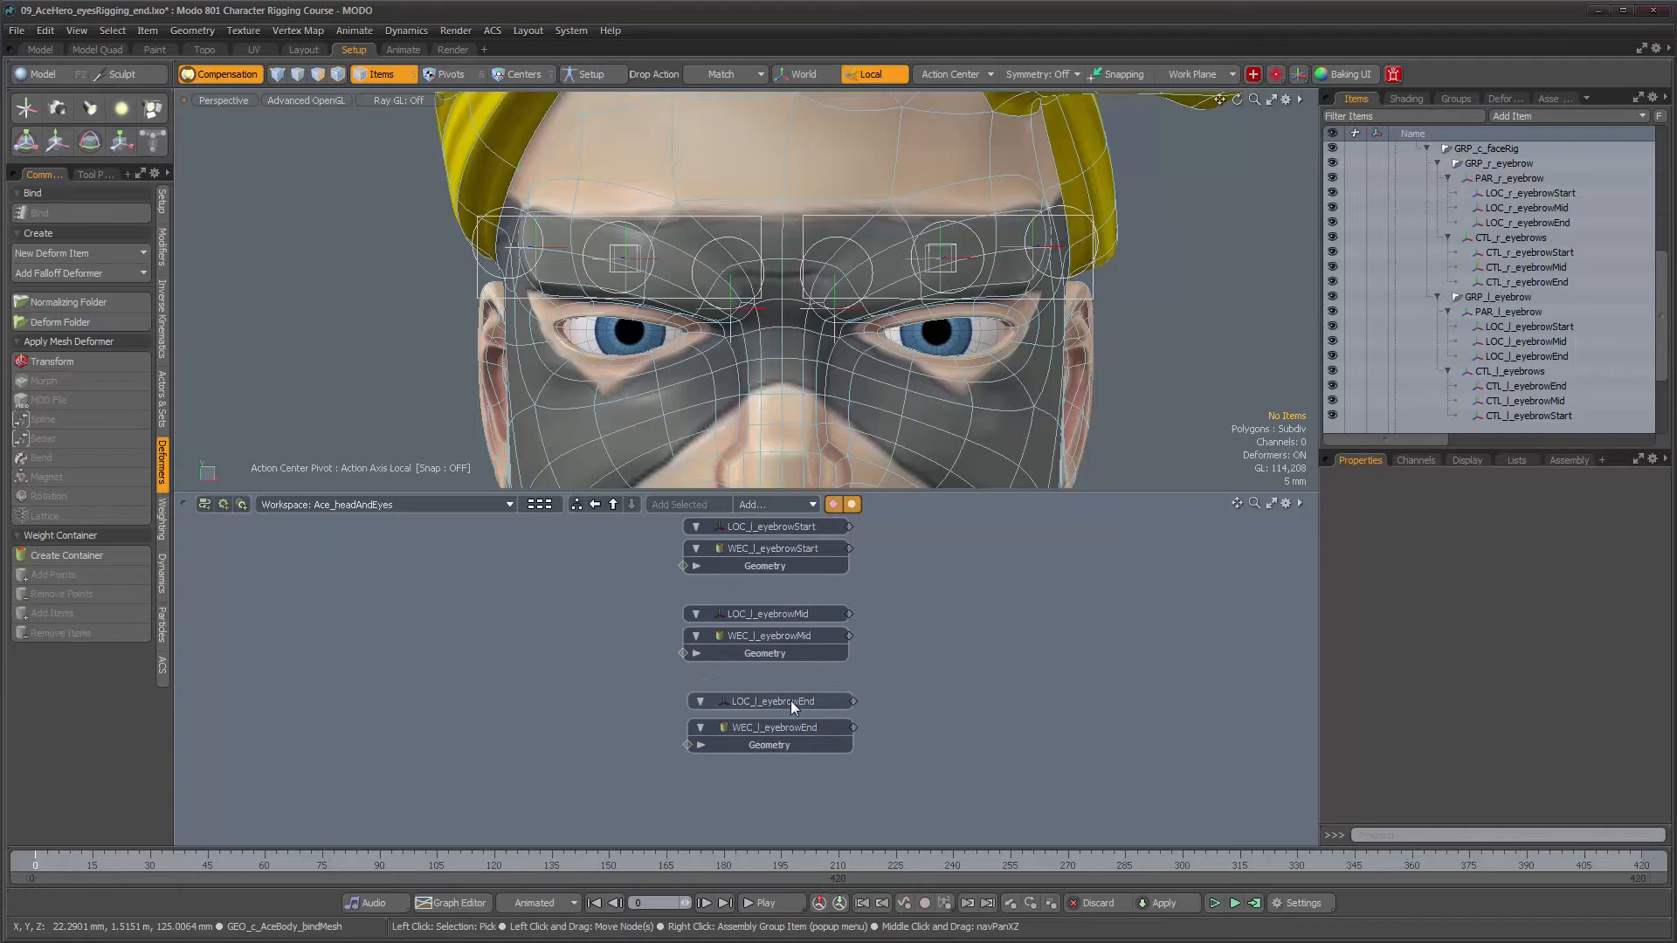
pyautogui.moveTo(814, 769); pyautogui.dragTo(785, 695)
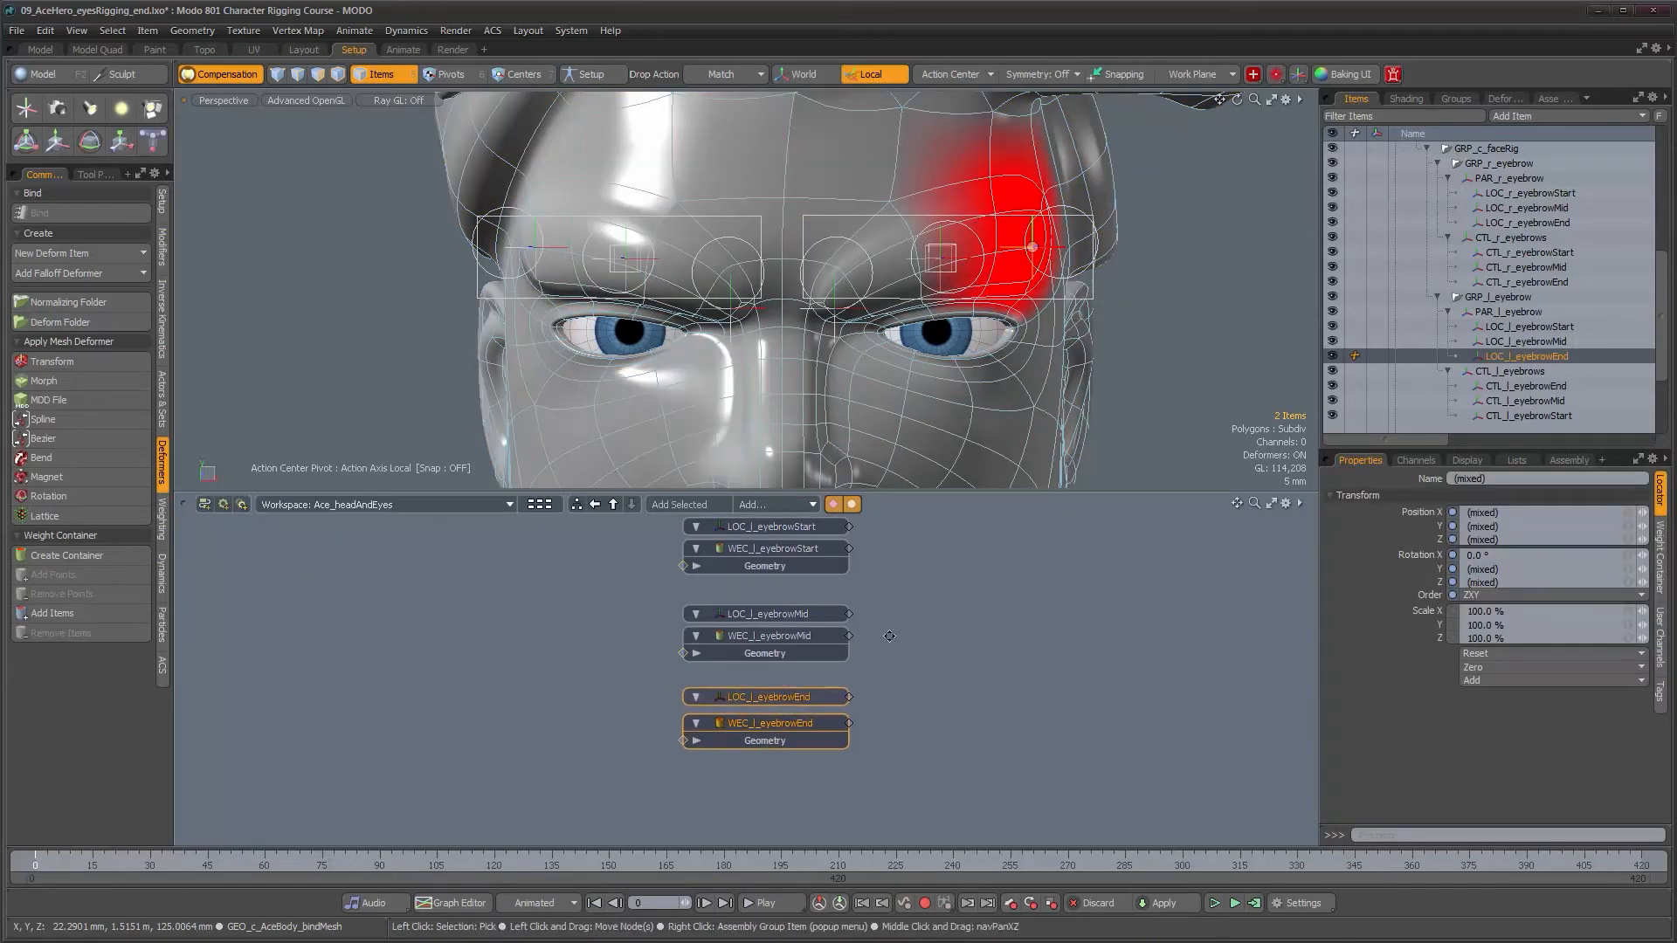
# Step: Look over the column of right and left eyebrow locator and weight container pairs in the schematic
pyautogui.keyDown('alt'); pyautogui.moveTo(889, 635); pyautogui.dragTo(902, 755); pyautogui.keyUp('alt')
pyautogui.keyDown('alt'); pyautogui.moveTo(907, 568); pyautogui.dragTo(919, 785); pyautogui.keyUp('alt')
pyautogui.keyDown('alt'); pyautogui.moveTo(921, 677); pyautogui.dragTo(921, 646); pyautogui.keyUp('alt')
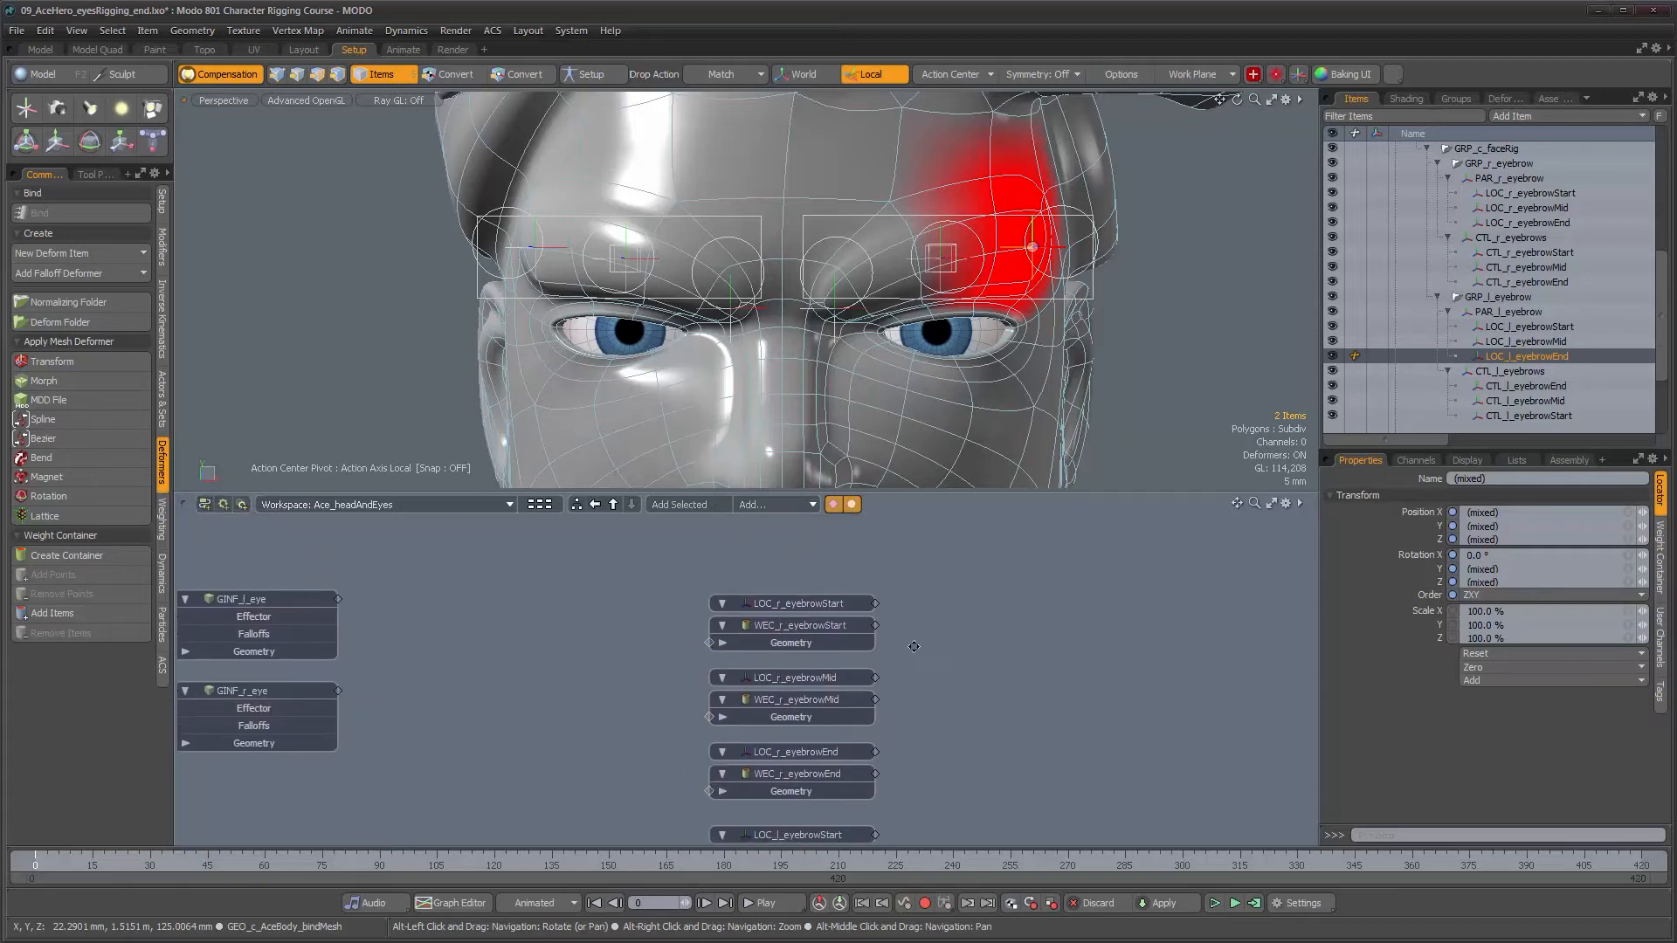
pyautogui.scroll(1, 913, 646)
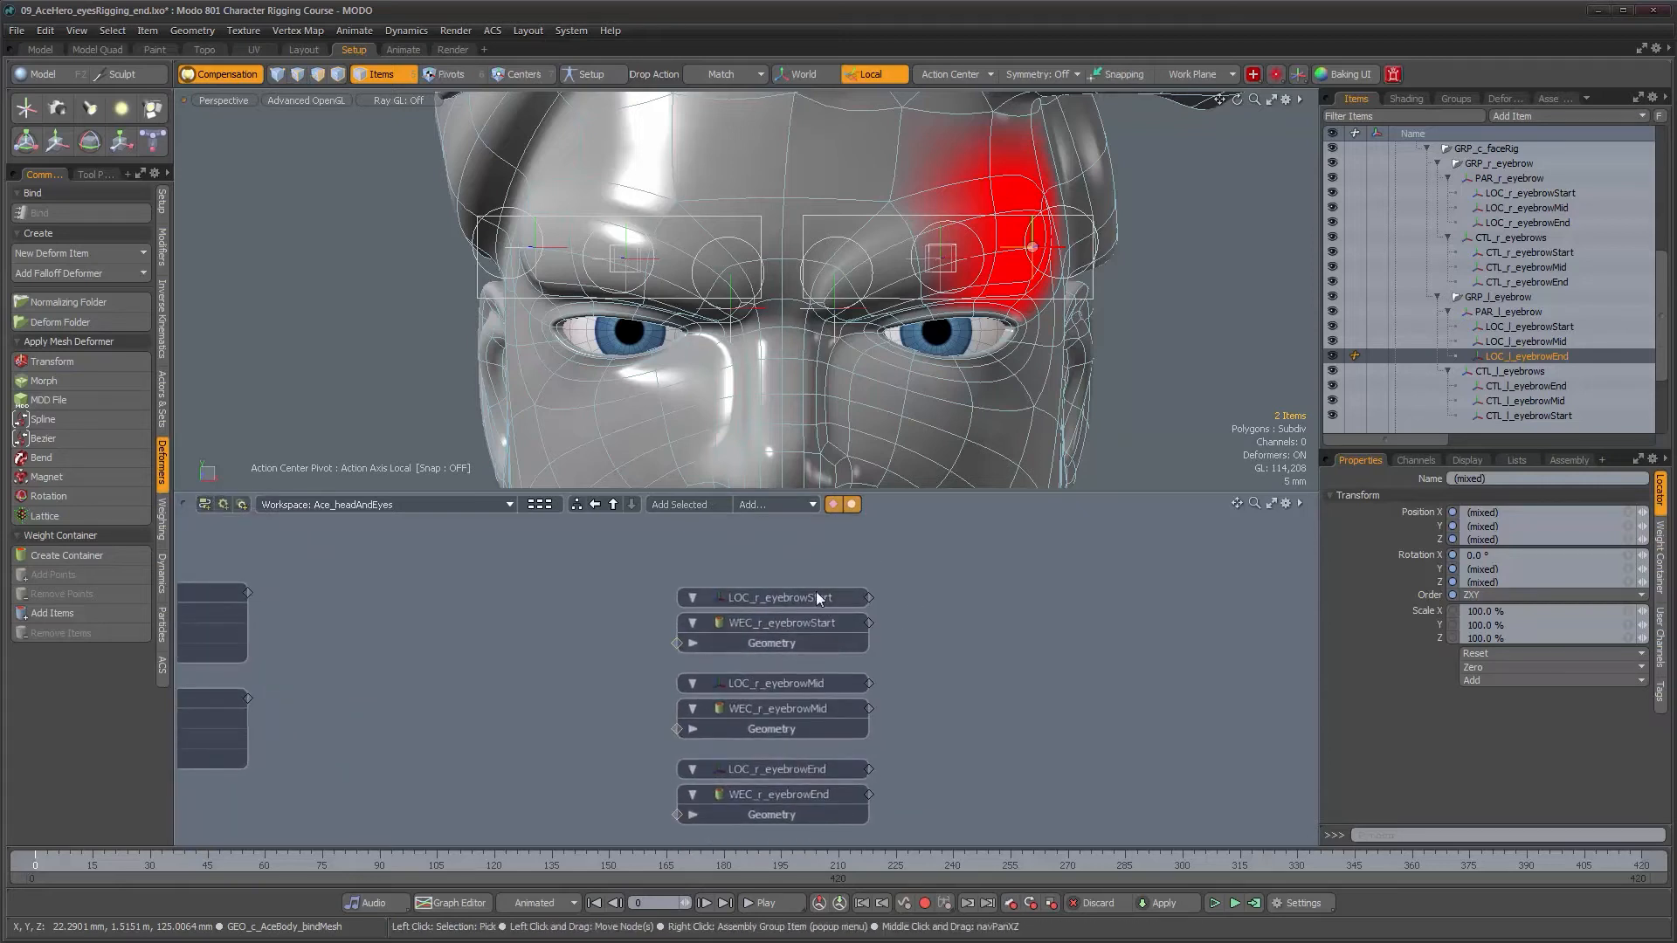
pyautogui.keyDown('alt'); pyautogui.moveTo(945, 746); pyautogui.dragTo(948, 723); pyautogui.keyUp('alt')
pyautogui.keyDown('alt'); pyautogui.moveTo(949, 725); pyautogui.dragTo(942, 722, button='right'); pyautogui.keyUp('alt')
pyautogui.keyDown('alt'); pyautogui.moveTo(953, 776); pyautogui.dragTo(946, 614); pyautogui.keyUp('alt')
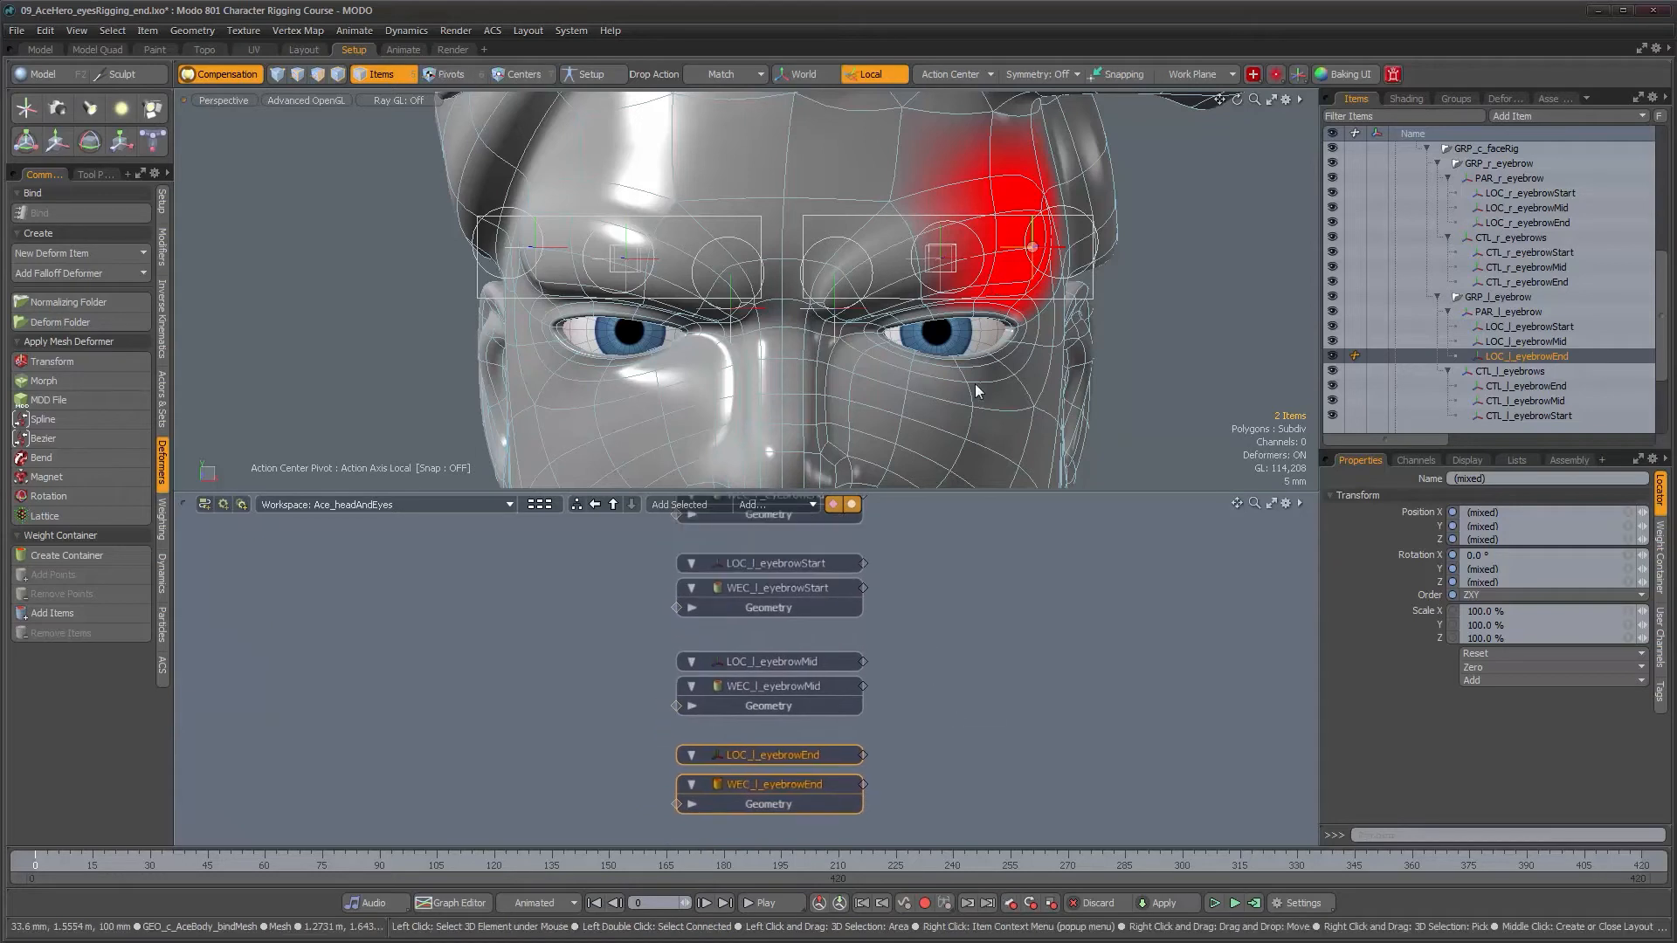
# Step: Add a General Influence deformer for the WEC_l_eyebrowEnd weight container in the schematic
pyautogui.click(942, 807)
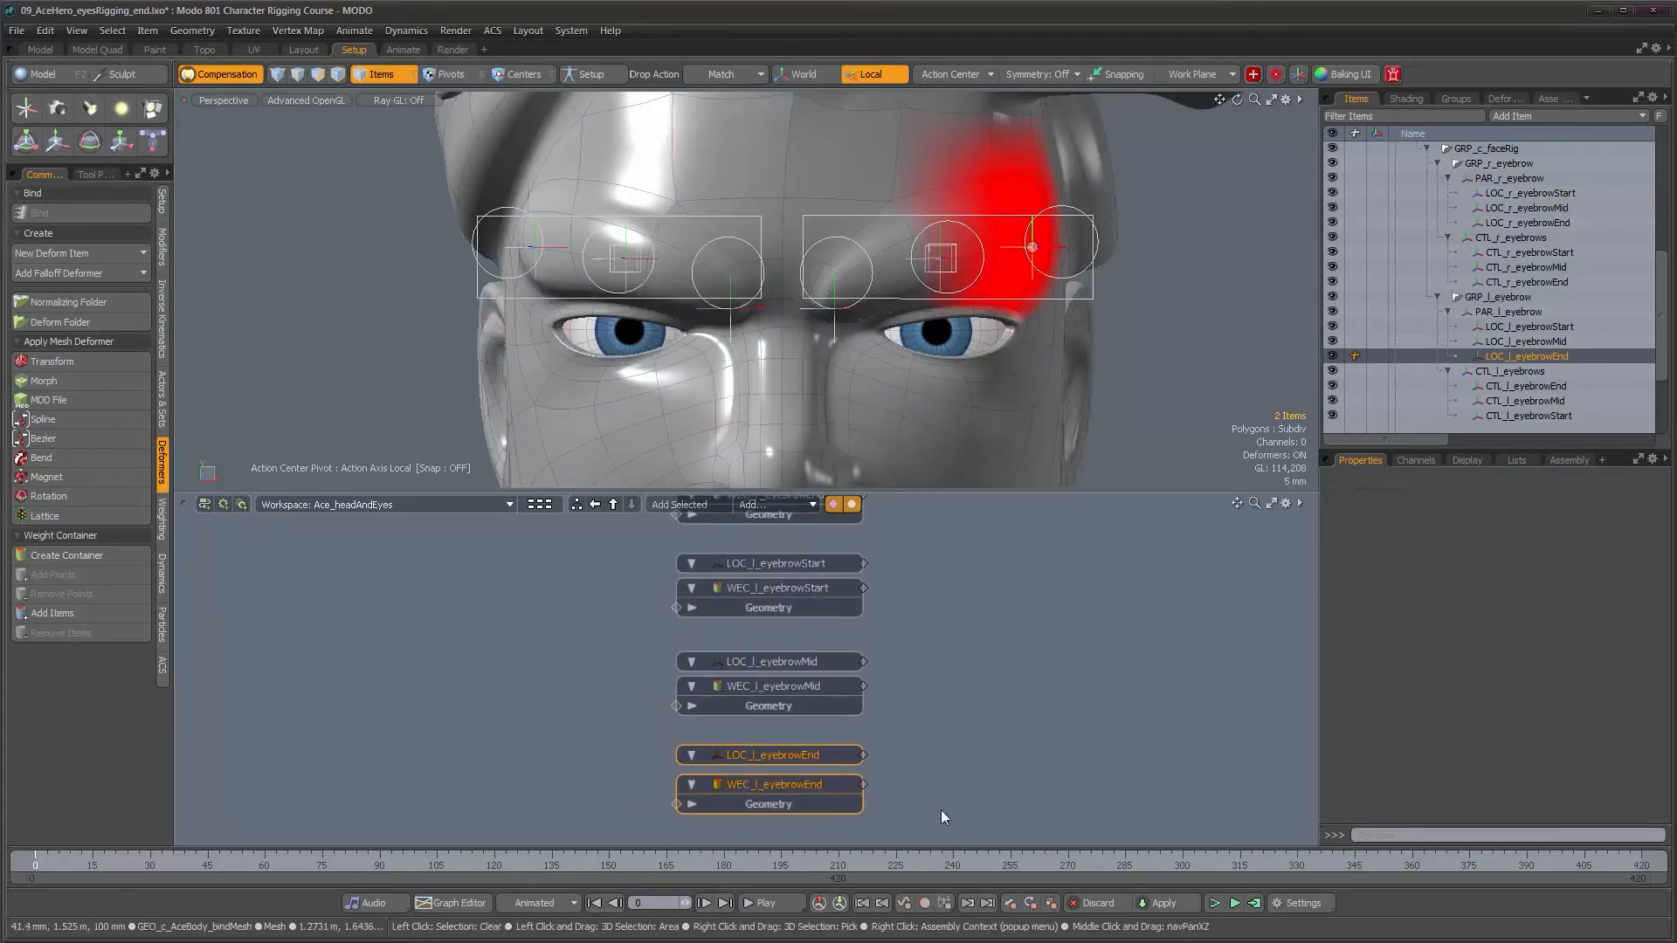
pyautogui.moveTo(924, 806); pyautogui.dragTo(740, 791)
pyautogui.keyDown('alt'); pyautogui.moveTo(933, 772); pyautogui.dragTo(892, 786); pyautogui.keyUp('alt')
pyautogui.keyDown('alt'); pyautogui.moveTo(892, 785); pyautogui.dragTo(870, 780, button='right'); pyautogui.keyUp('alt')
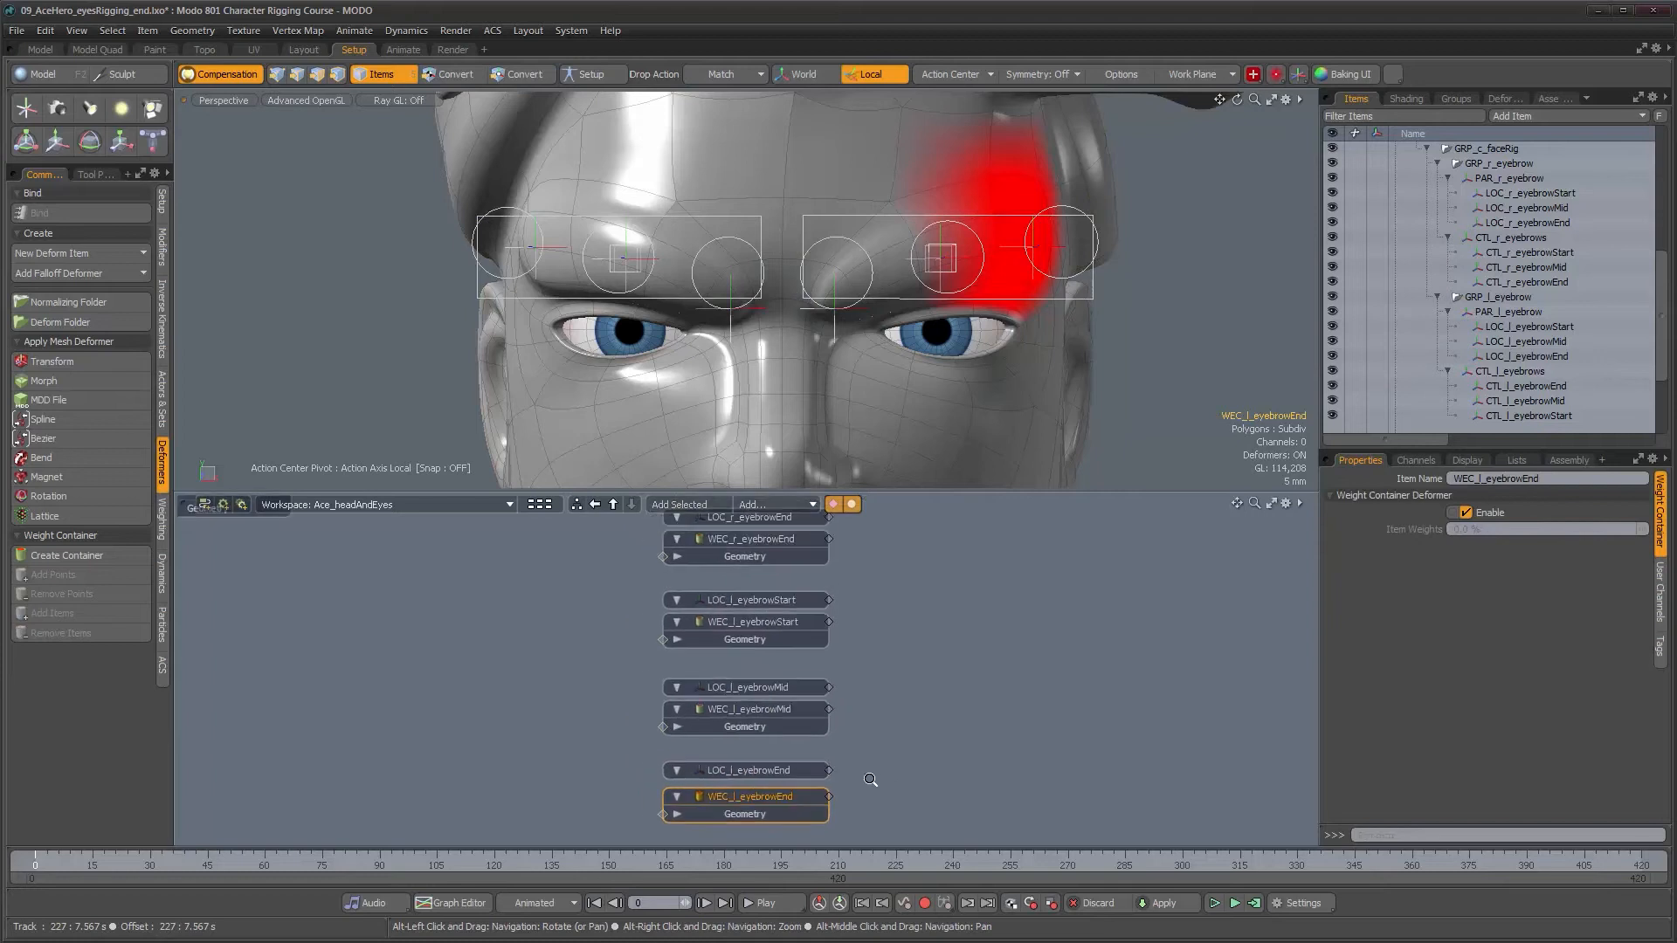
pyautogui.keyDown('alt'); pyautogui.moveTo(876, 744); pyautogui.dragTo(870, 682); pyautogui.keyUp('alt')
pyautogui.click(776, 505)
pyautogui.moveTo(784, 547)
pyautogui.moveTo(835, 553)
pyautogui.click(913, 559)
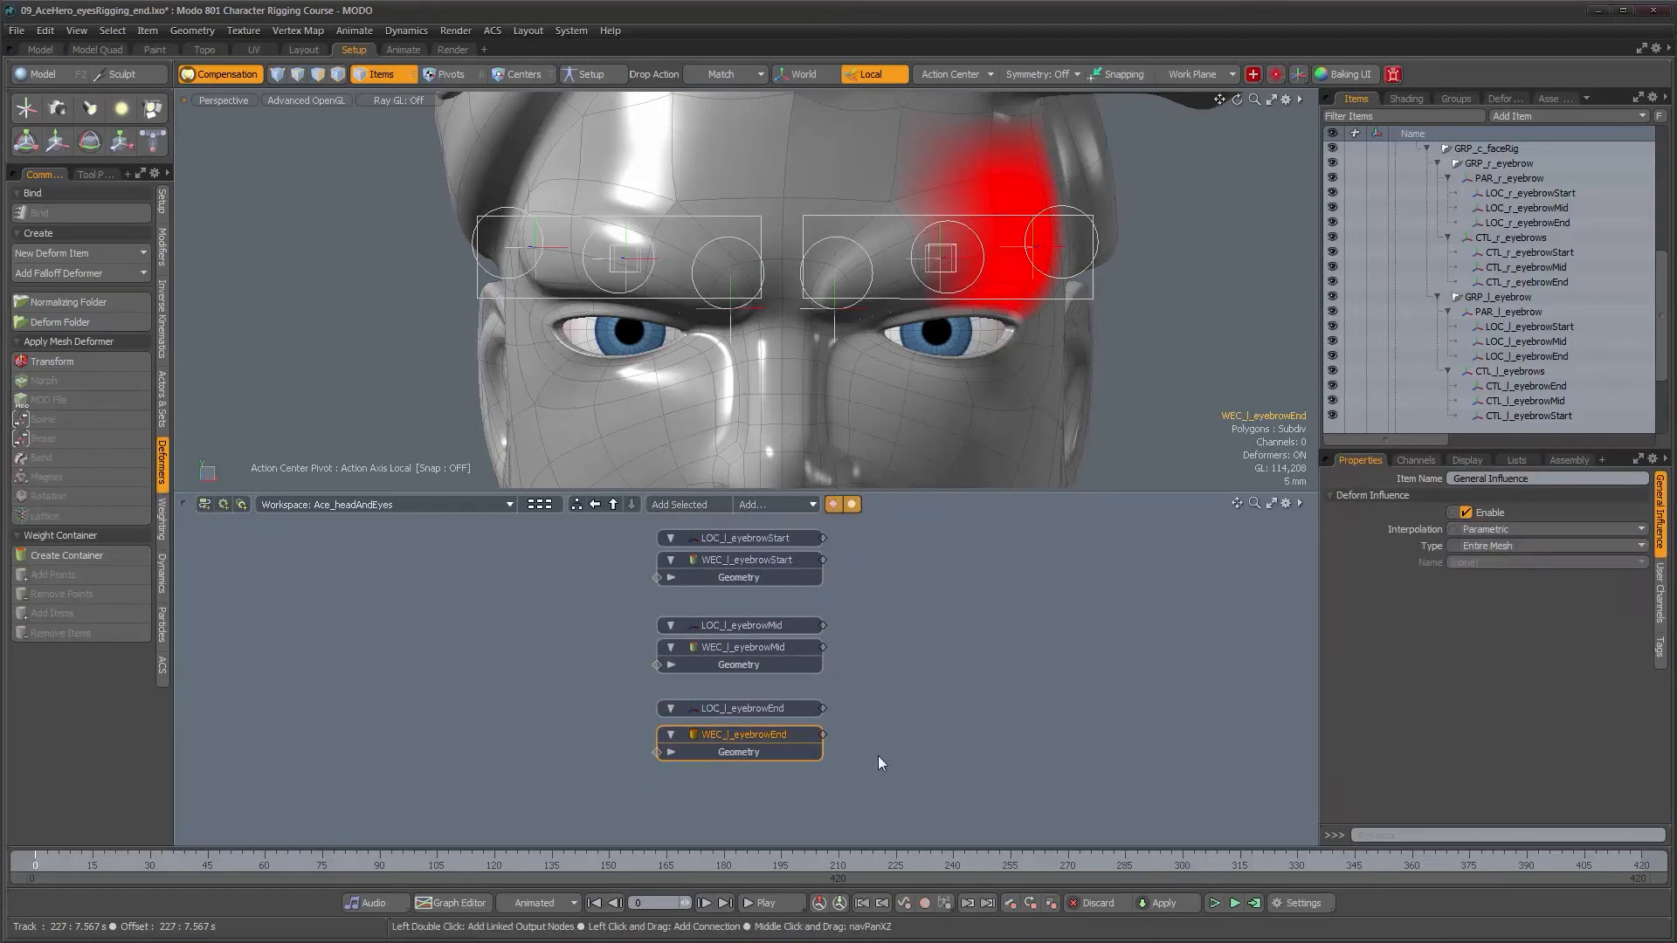
# Step: Place the new General Influence node beside WEC_l_eyebrowEnd and rename it GINF_l_eyebrowEnd
pyautogui.moveTo(864, 749); pyautogui.dragTo(998, 700)
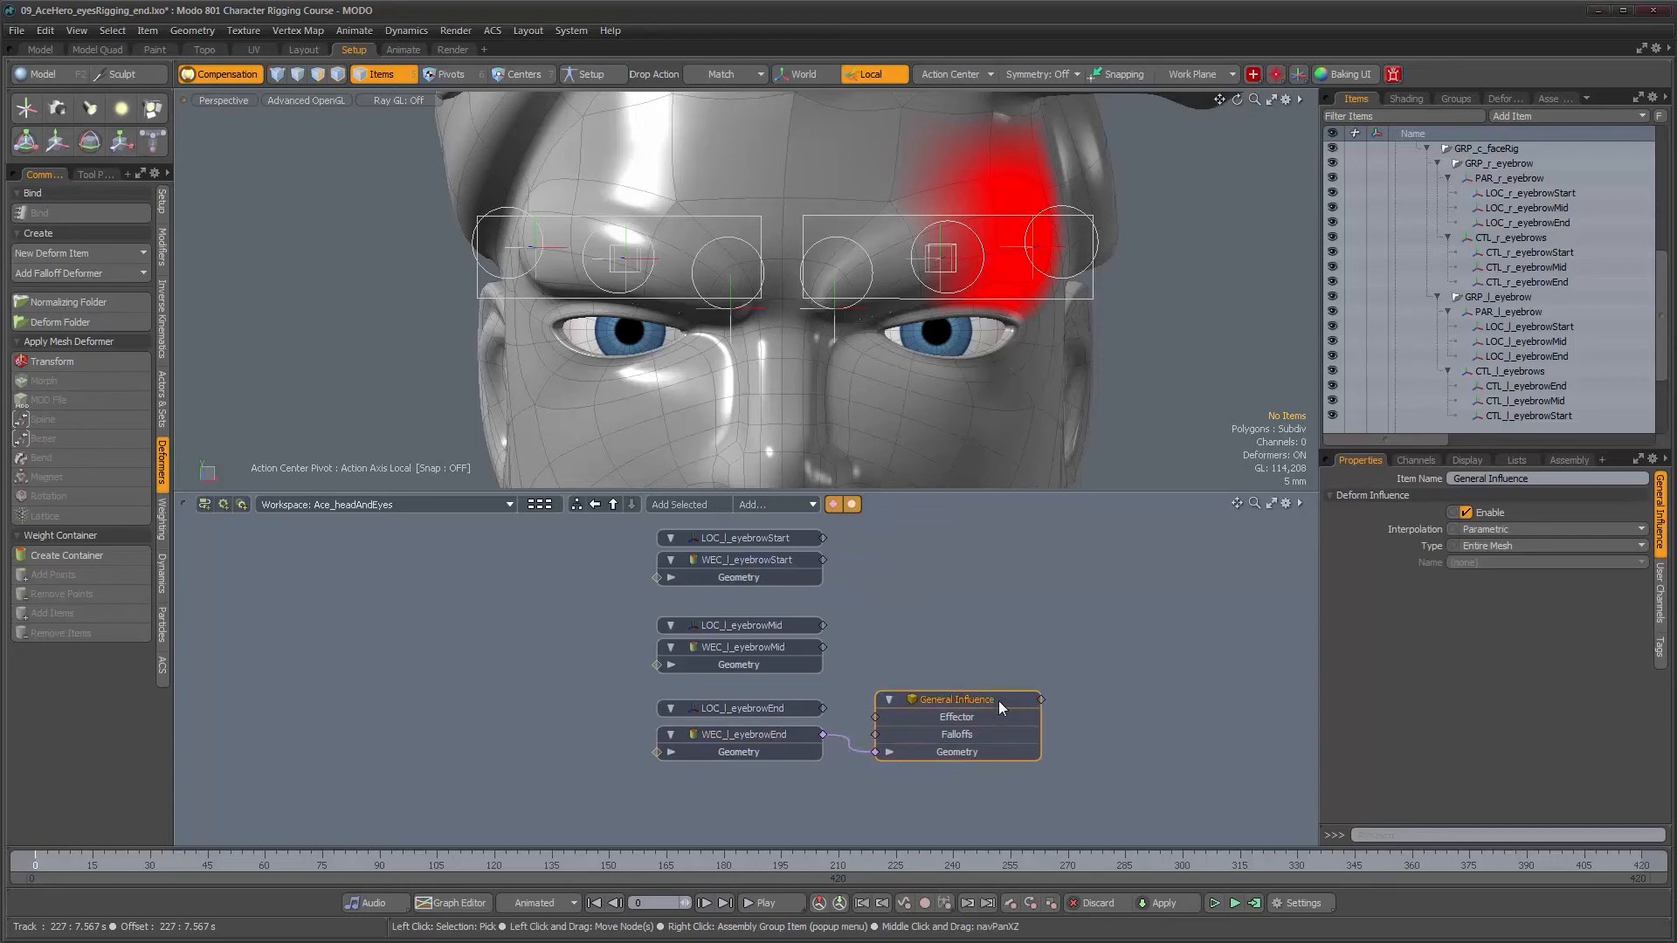
pyautogui.write('GINF_l_')
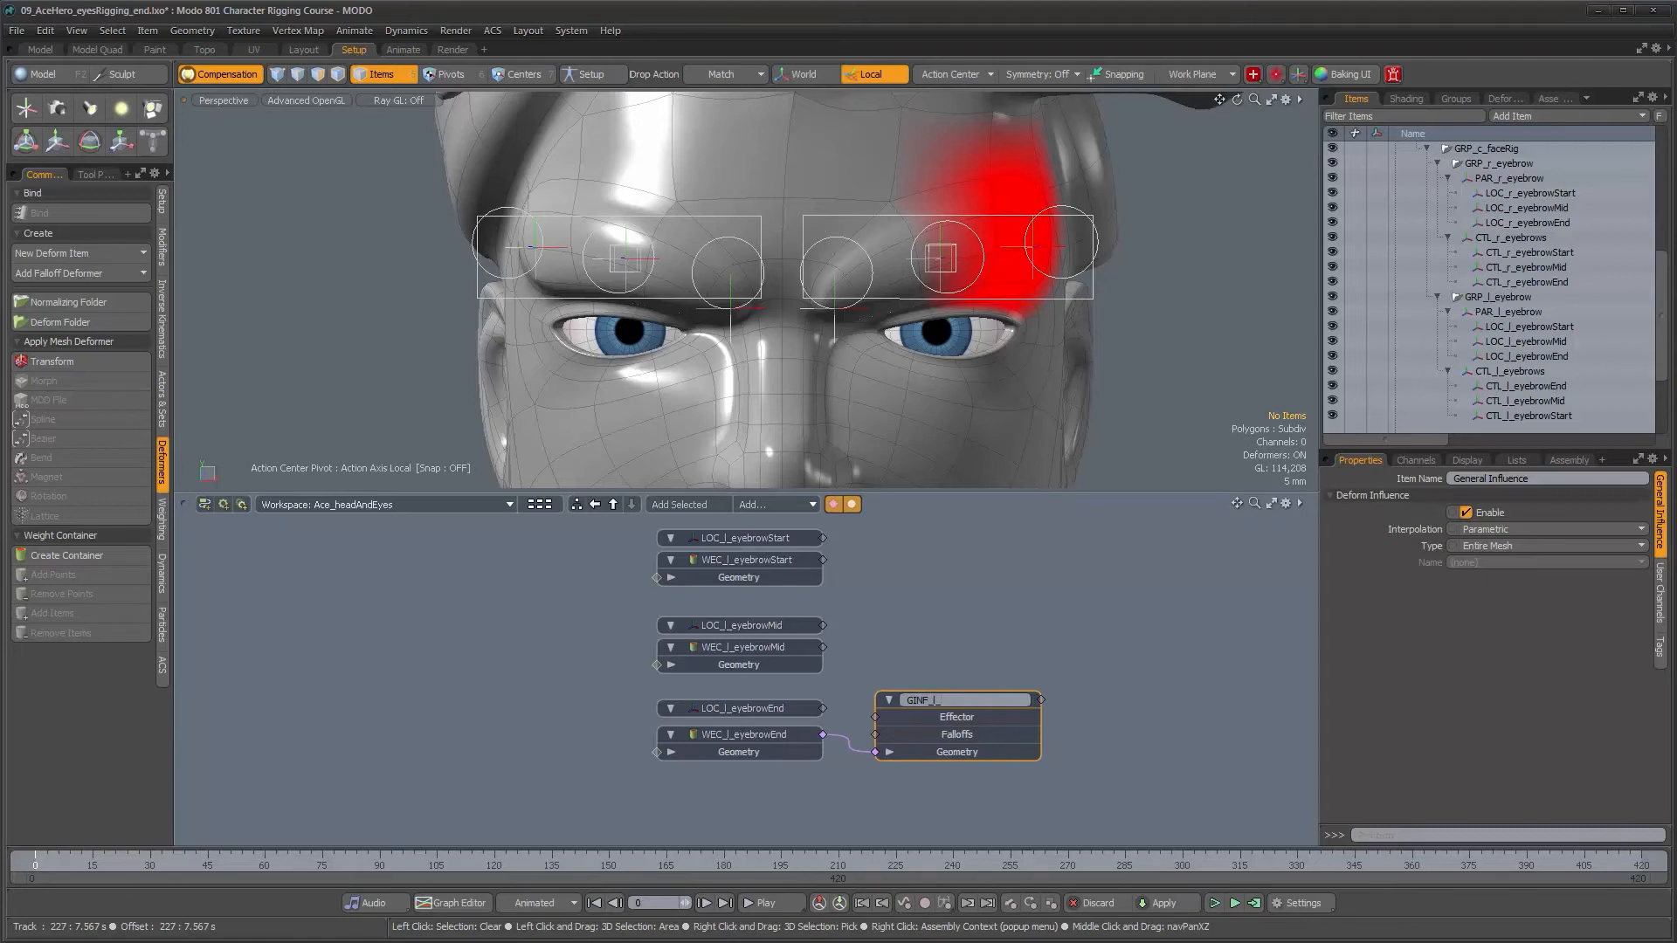
pyautogui.write('eyebrowEnd')
pyautogui.press('Return')
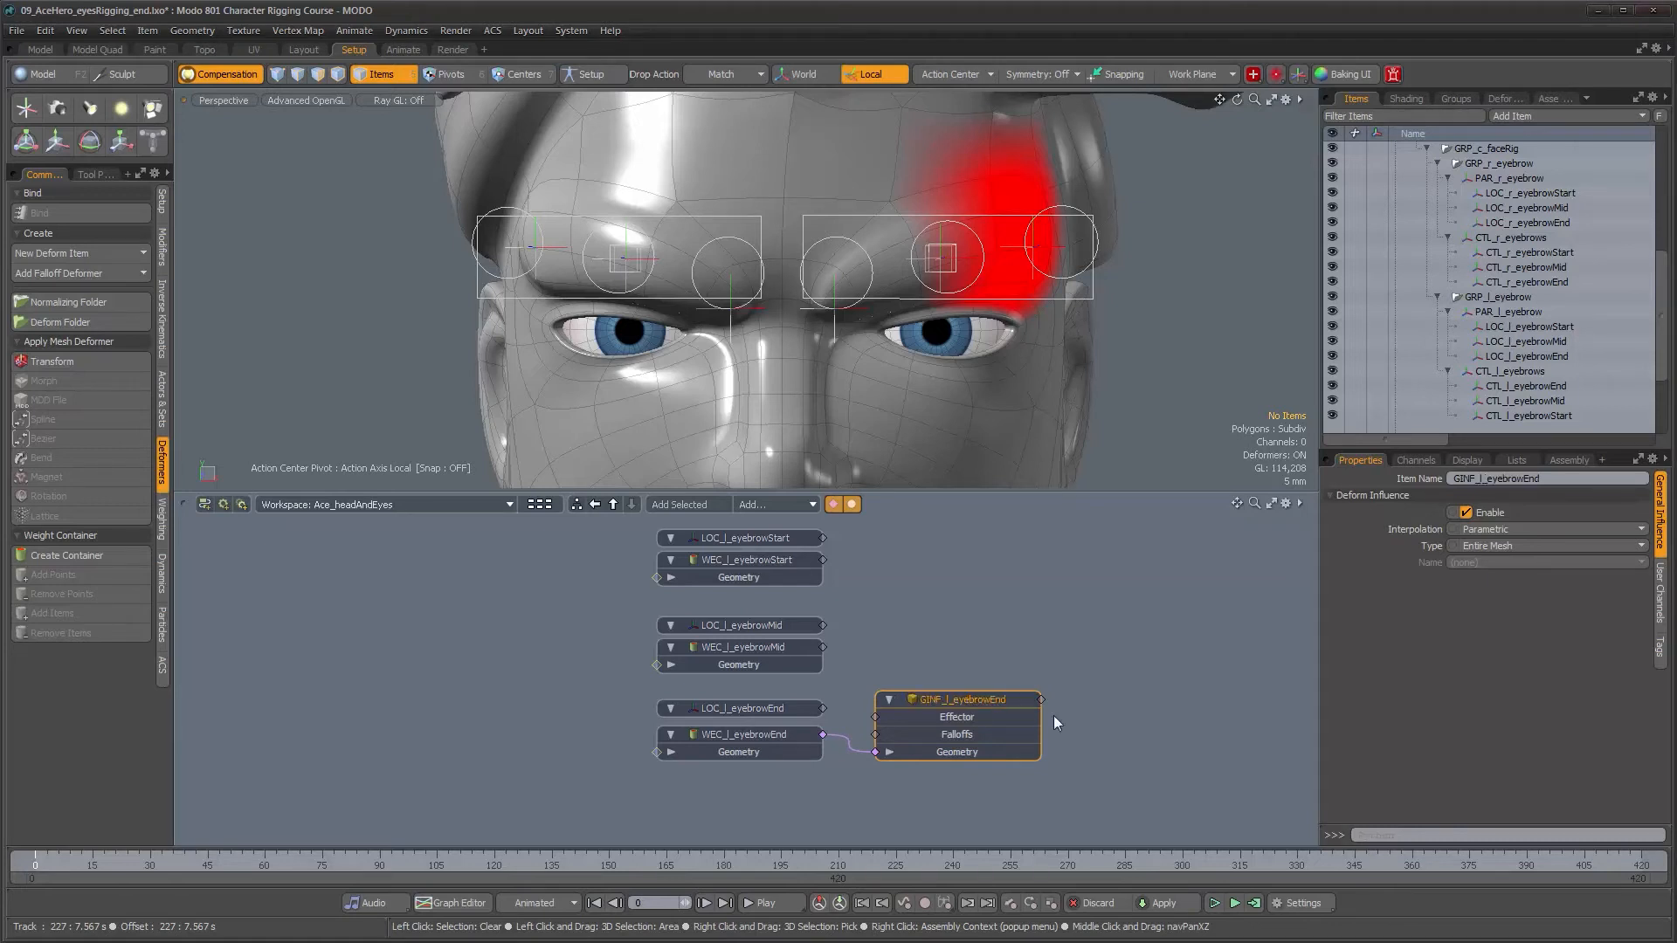
# Step: Add a General Influence for WEC_l_eyebrowMid, place it beside that container and name it GINF_l_eyebrowMid
pyautogui.click(763, 648)
pyautogui.click(776, 505)
pyautogui.moveTo(777, 510)
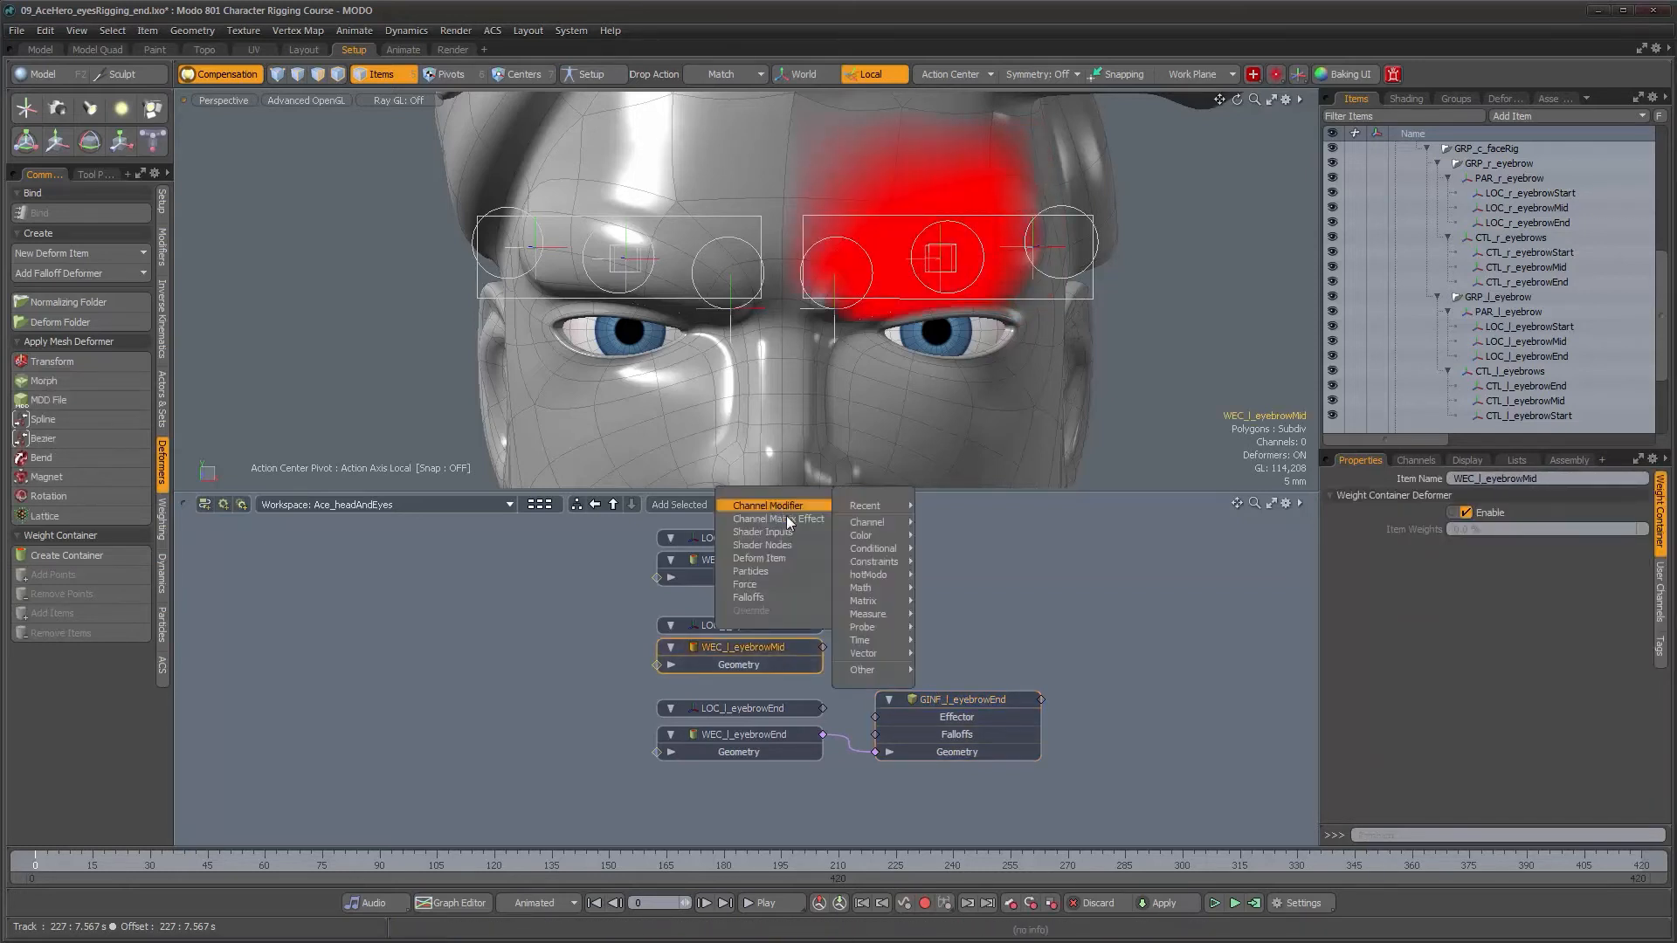
pyautogui.moveTo(790, 558)
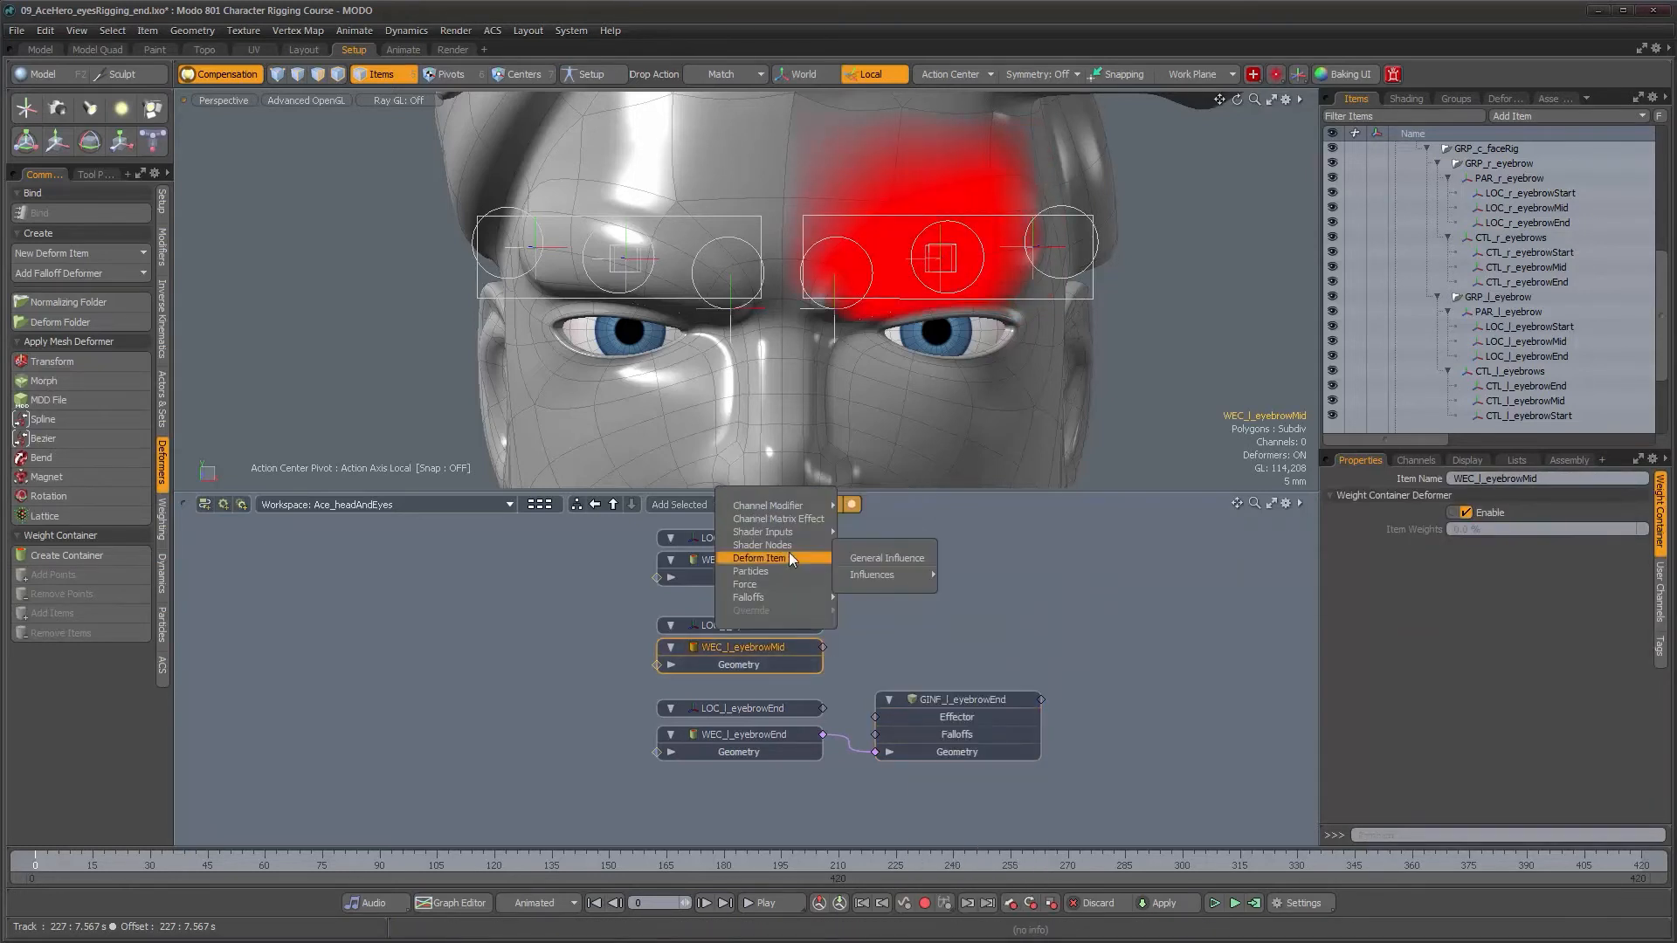
pyautogui.click(877, 558)
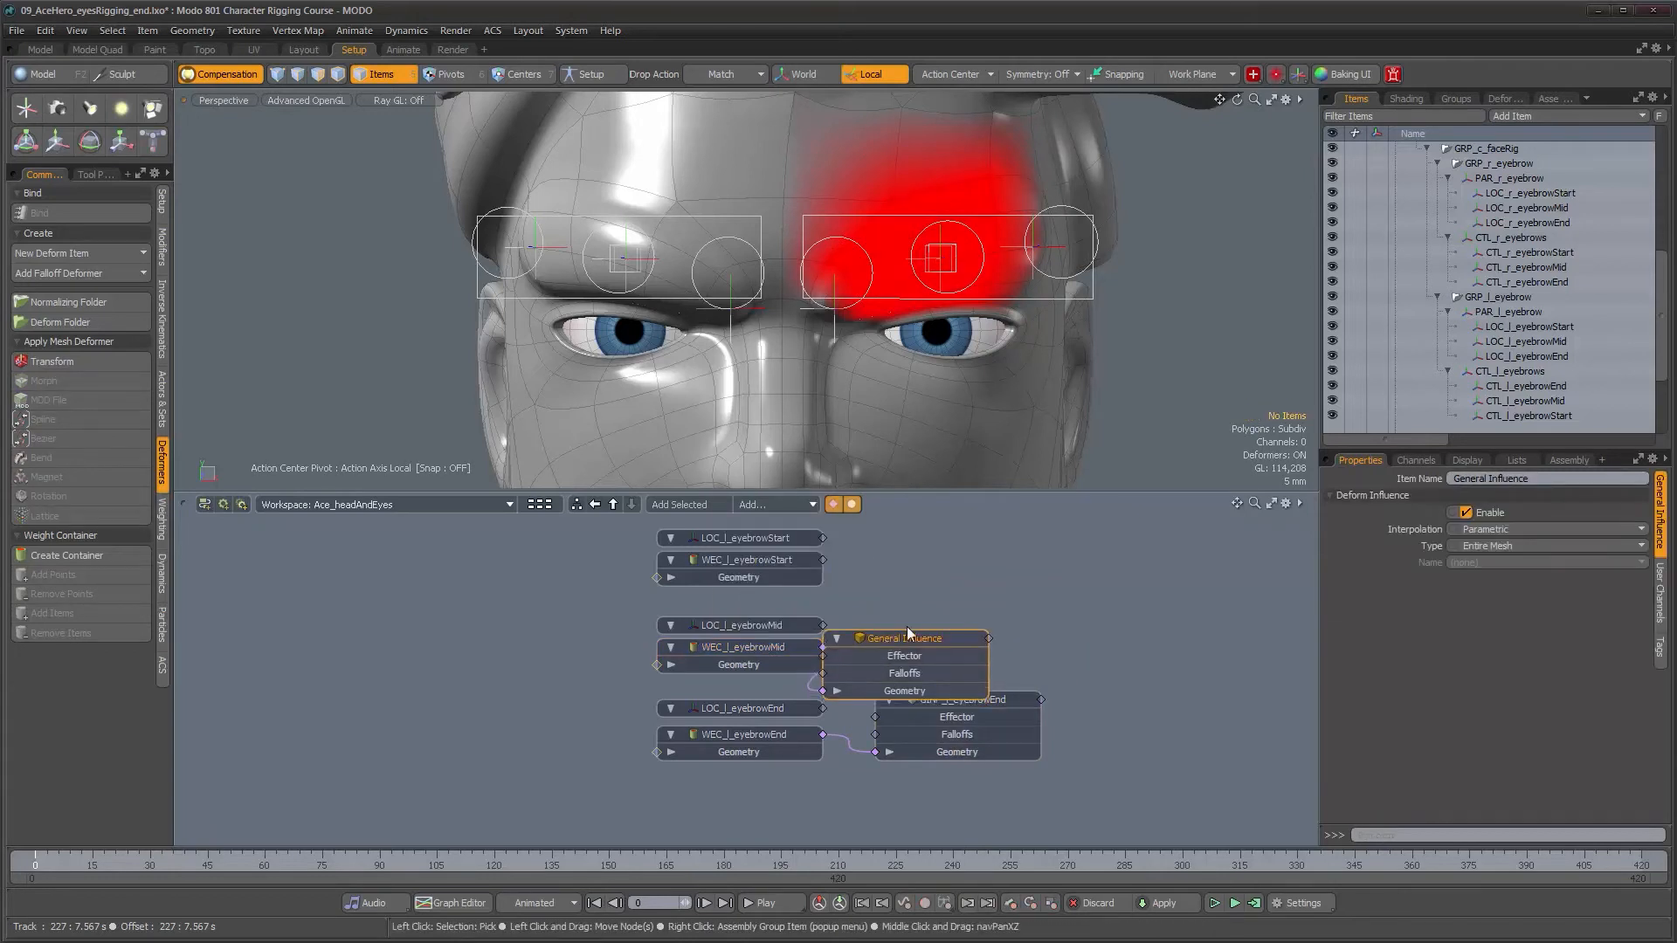
pyautogui.moveTo(907, 626); pyautogui.dragTo(940, 621)
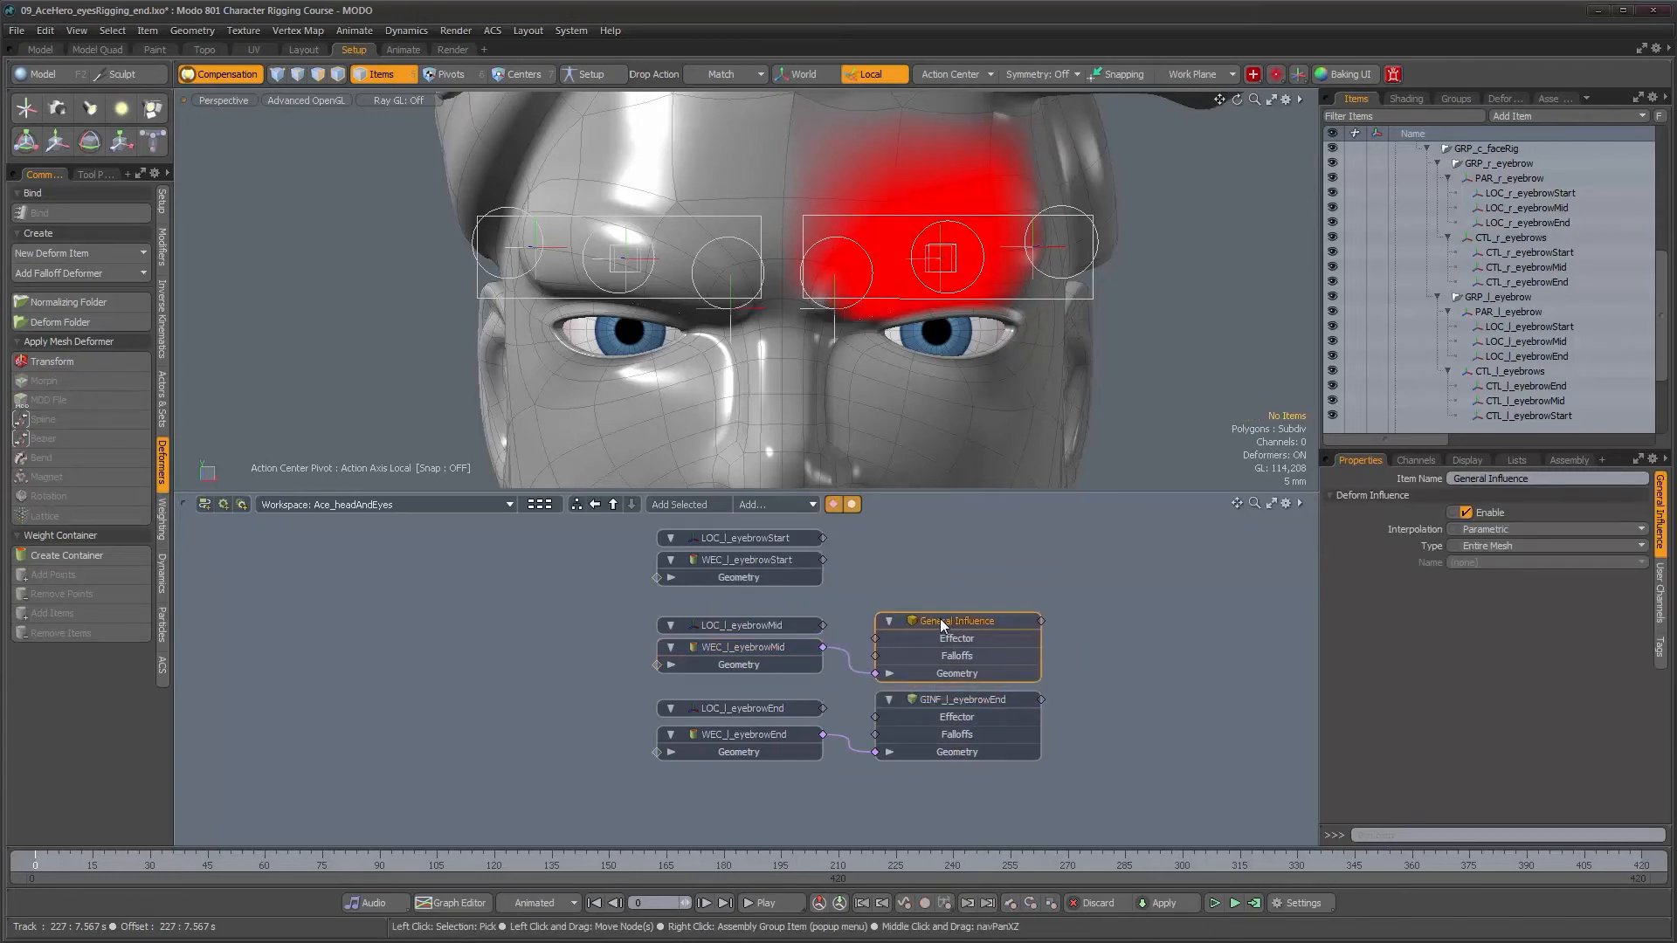
pyautogui.doubleClick(940, 618)
pyautogui.write('GINF_l_')
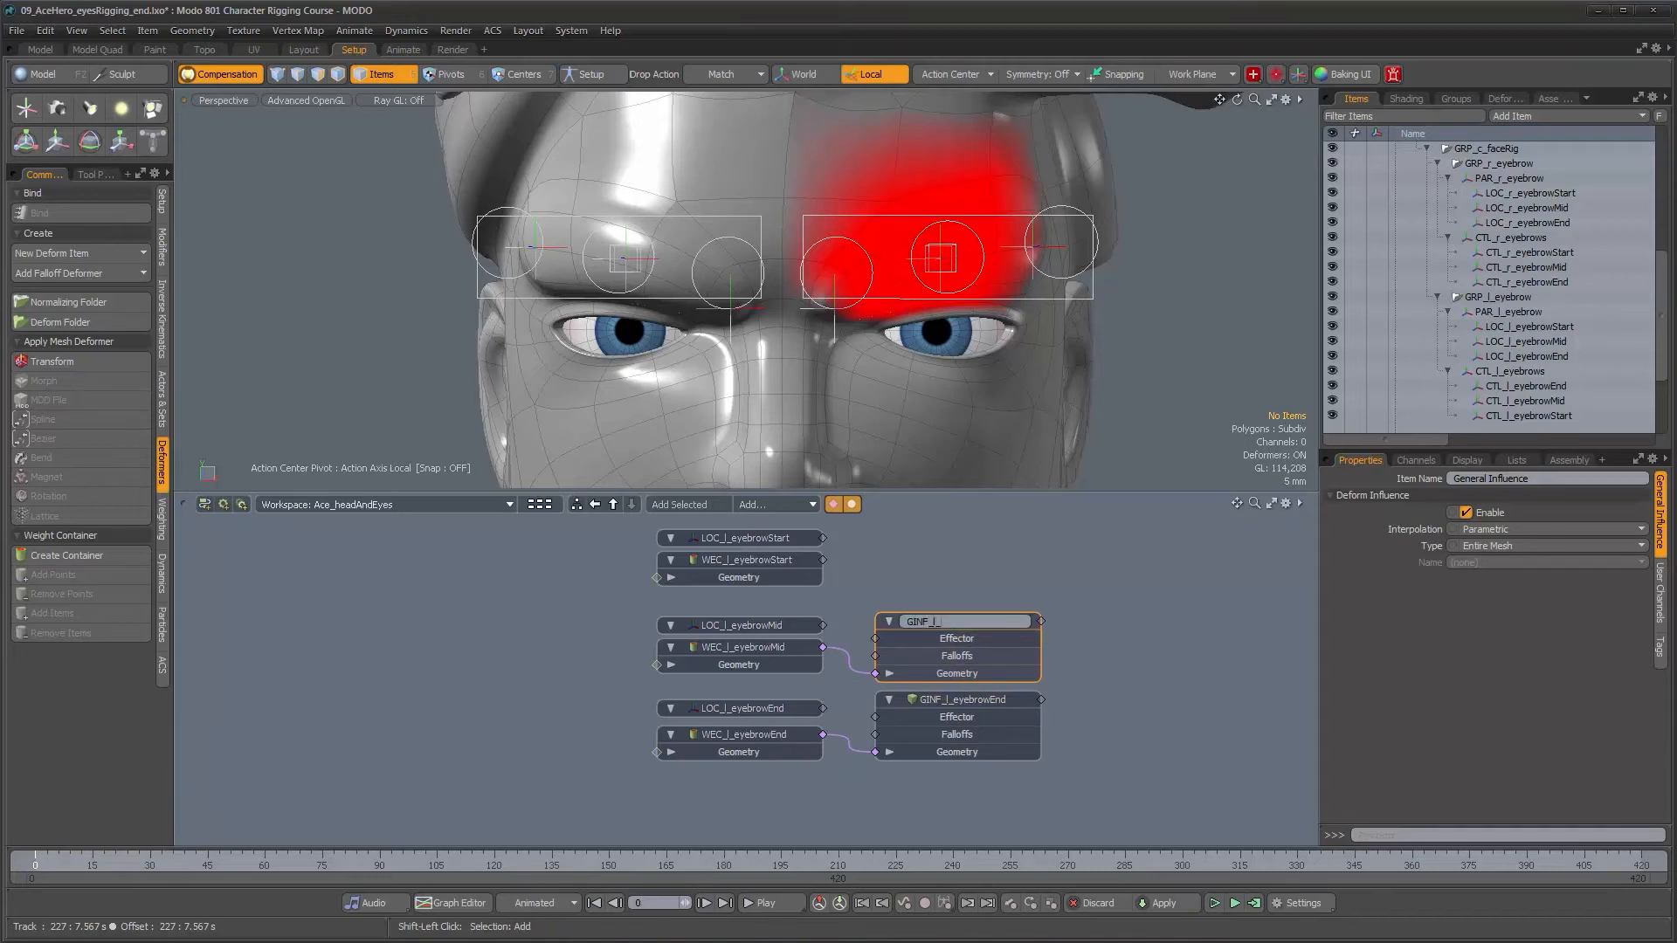
pyautogui.write('eyebrowMid')
pyautogui.press('Return')
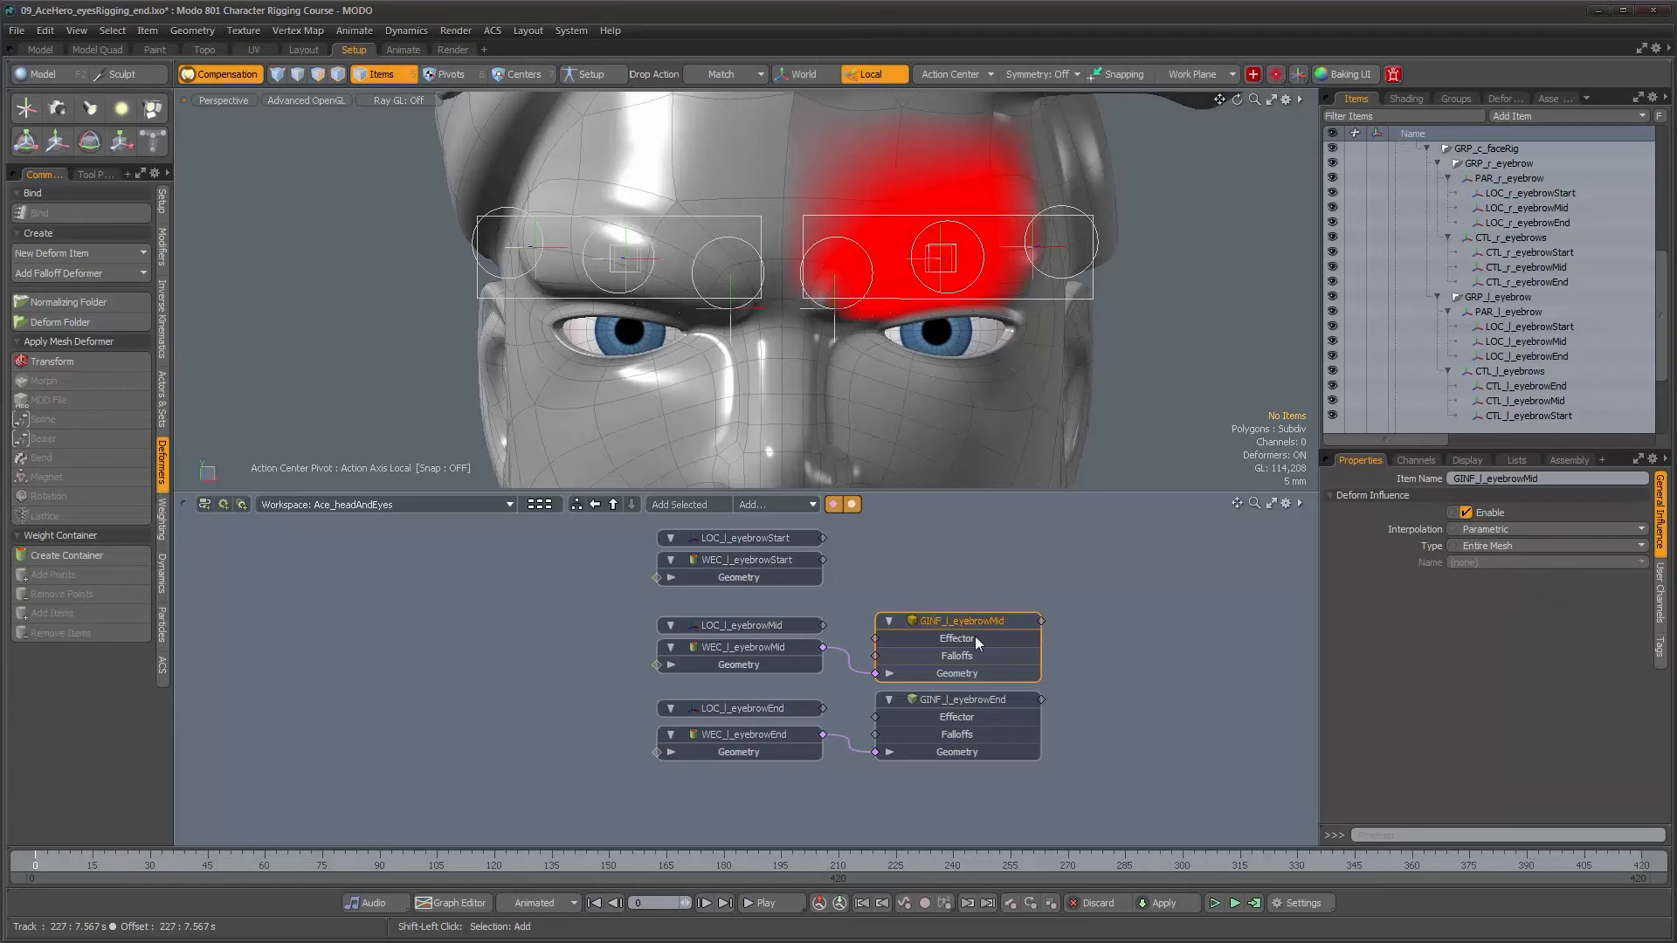
# Step: Check the links between the eyebrow weight containers and their general influence nodes down the schematic
pyautogui.moveTo(972, 632); pyautogui.dragTo(946, 712, button='middle')
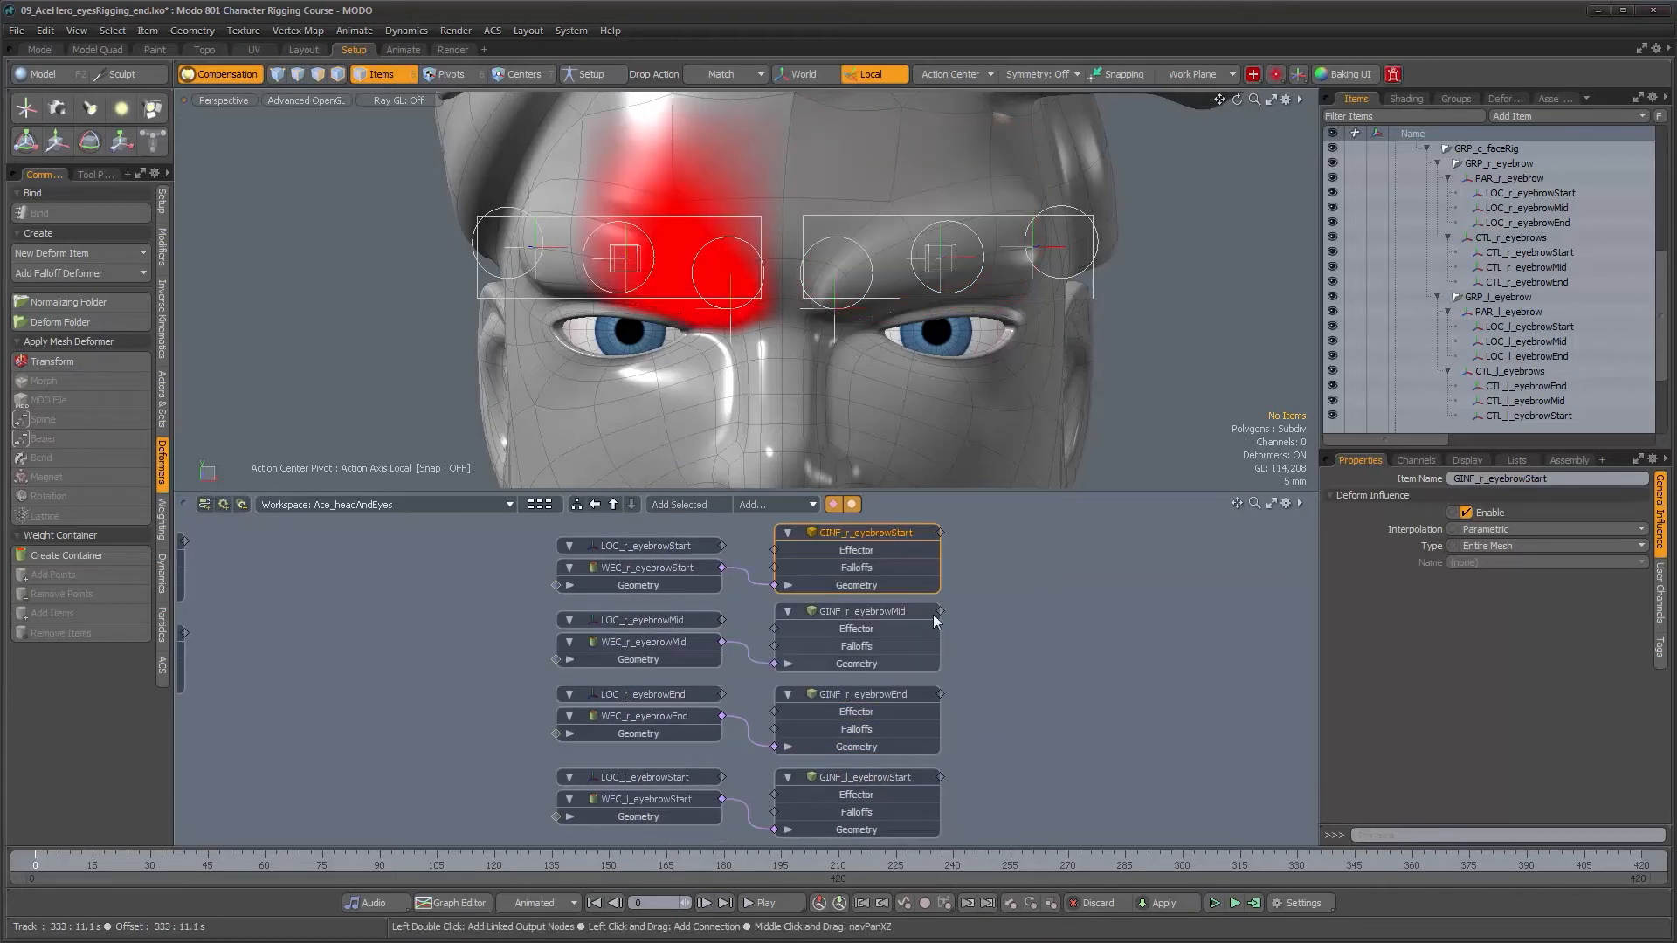
pyautogui.keyDown('alt'); pyautogui.moveTo(995, 771); pyautogui.dragTo(994, 612); pyautogui.keyUp('alt')
pyautogui.moveTo(984, 732)
pyautogui.keyDown('alt'); pyautogui.mouseDown()
pyautogui.moveTo(976, 599)
pyautogui.moveTo(992, 762)
pyautogui.mouseUp(); pyautogui.keyUp('alt')
pyautogui.keyDown('alt'); pyautogui.moveTo(988, 535); pyautogui.dragTo(996, 726); pyautogui.keyUp('alt')
pyautogui.moveTo(855, 349)
pyautogui.keyDown('alt'); pyautogui.mouseDown()
pyautogui.moveTo(937, 358)
pyautogui.moveTo(852, 358)
pyautogui.mouseUp(); pyautogui.keyUp('alt')
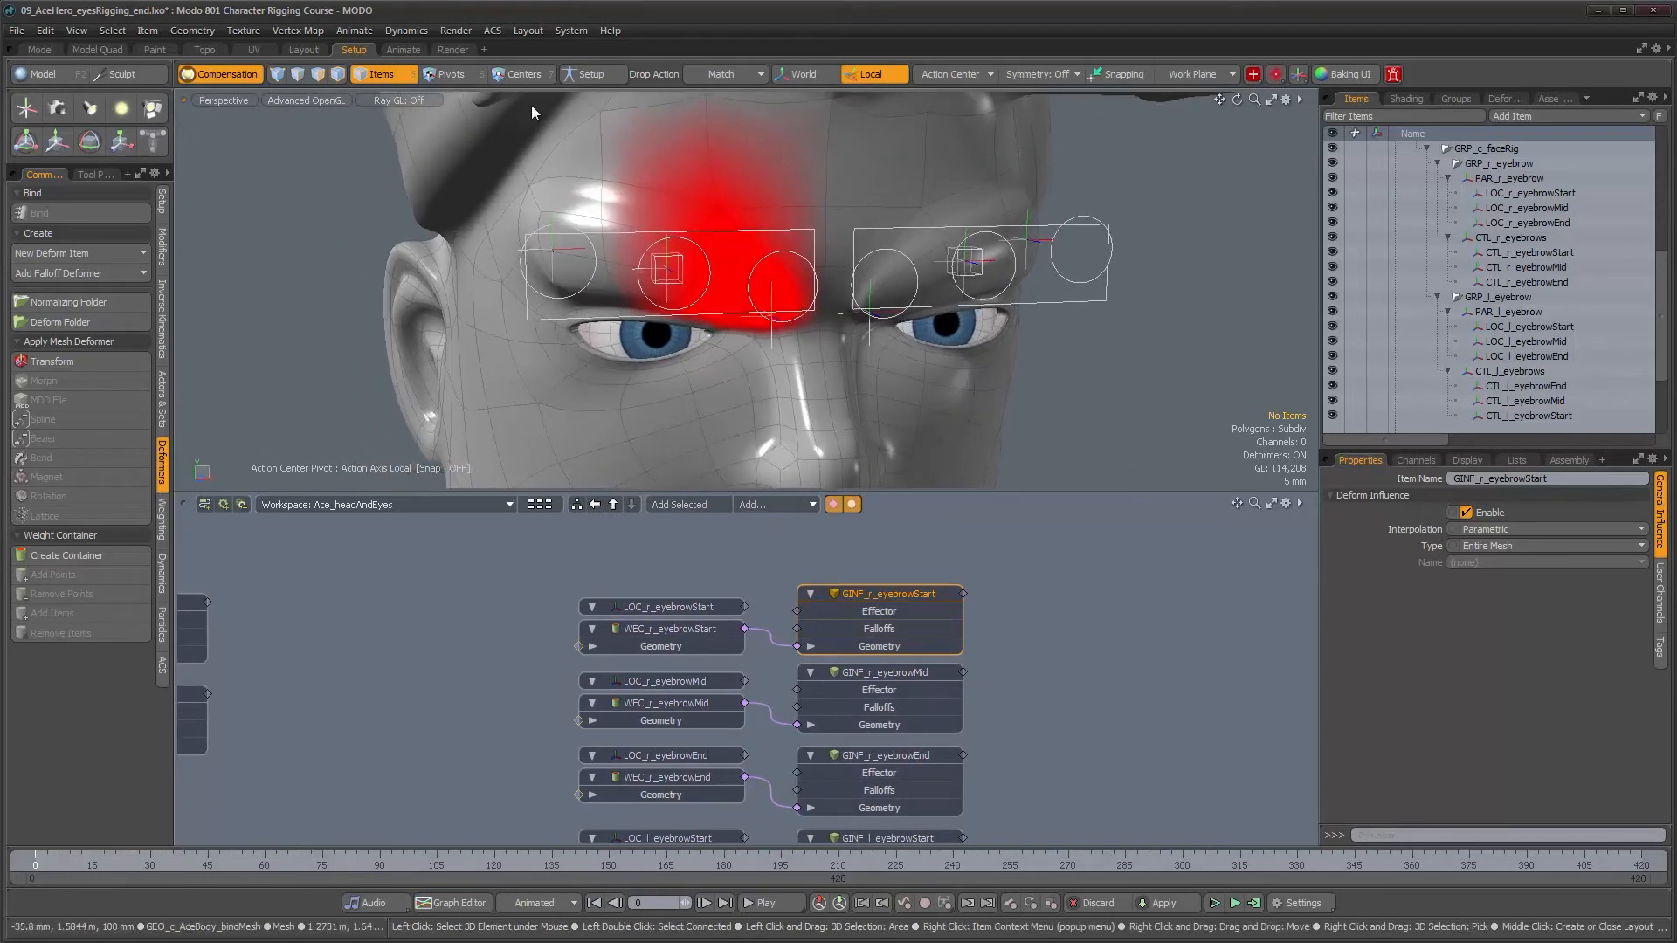
# Step: Turn on Setup mode and view the eyebrow controls and locators from the side of the face
pyautogui.click(594, 76)
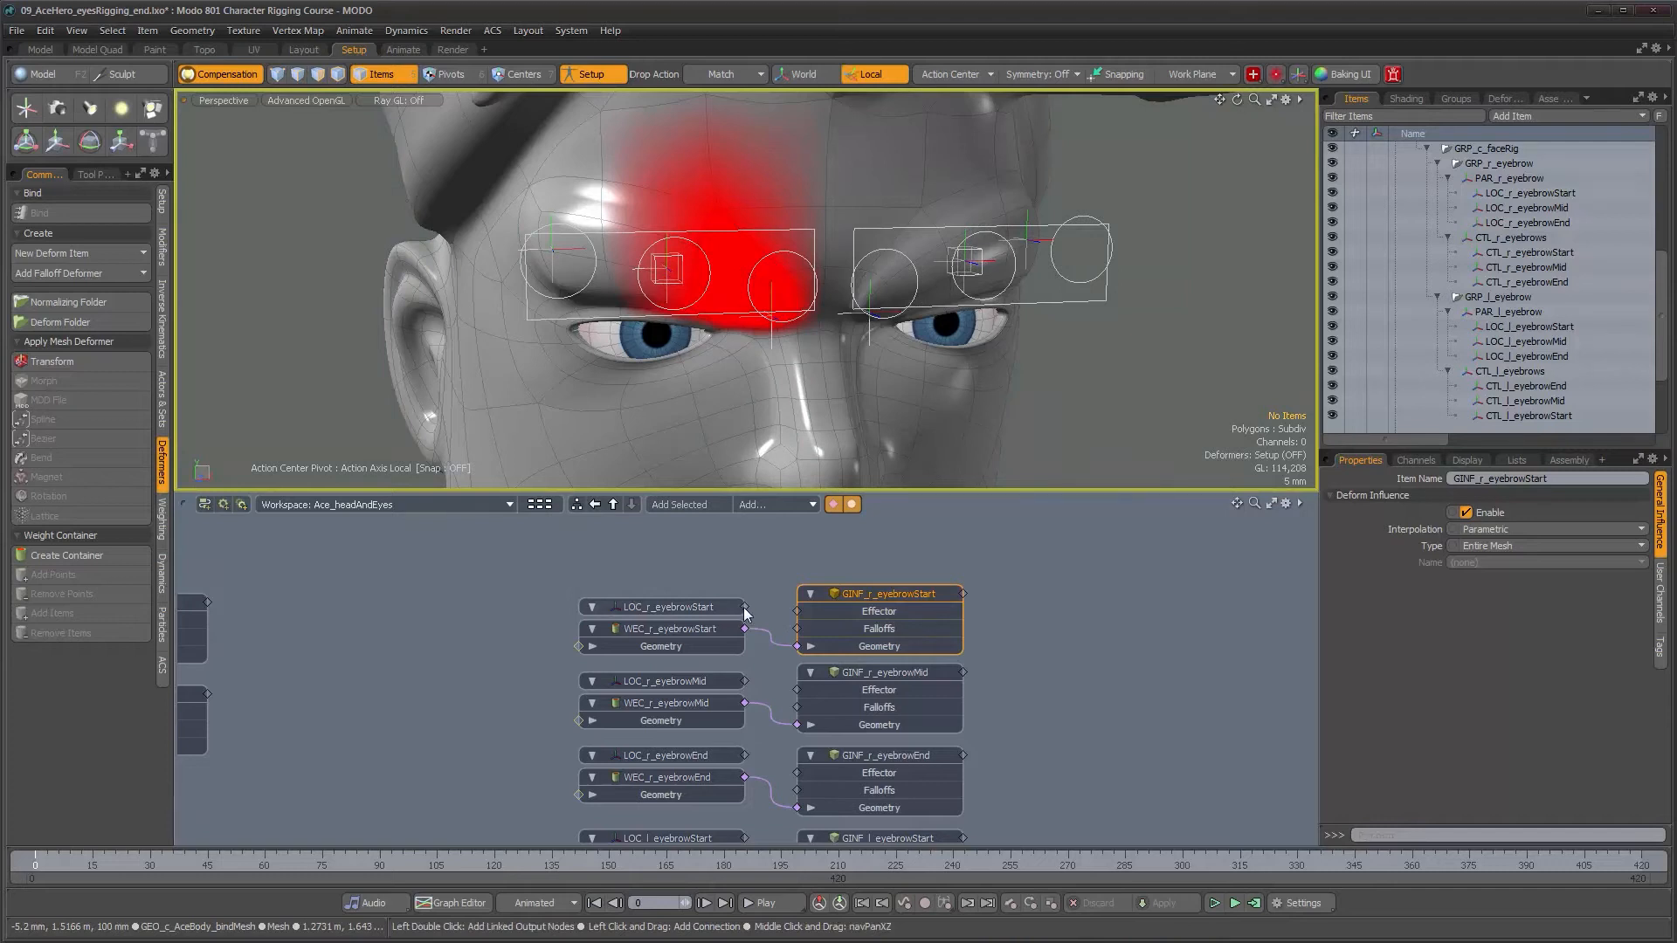
pyautogui.press('alt')
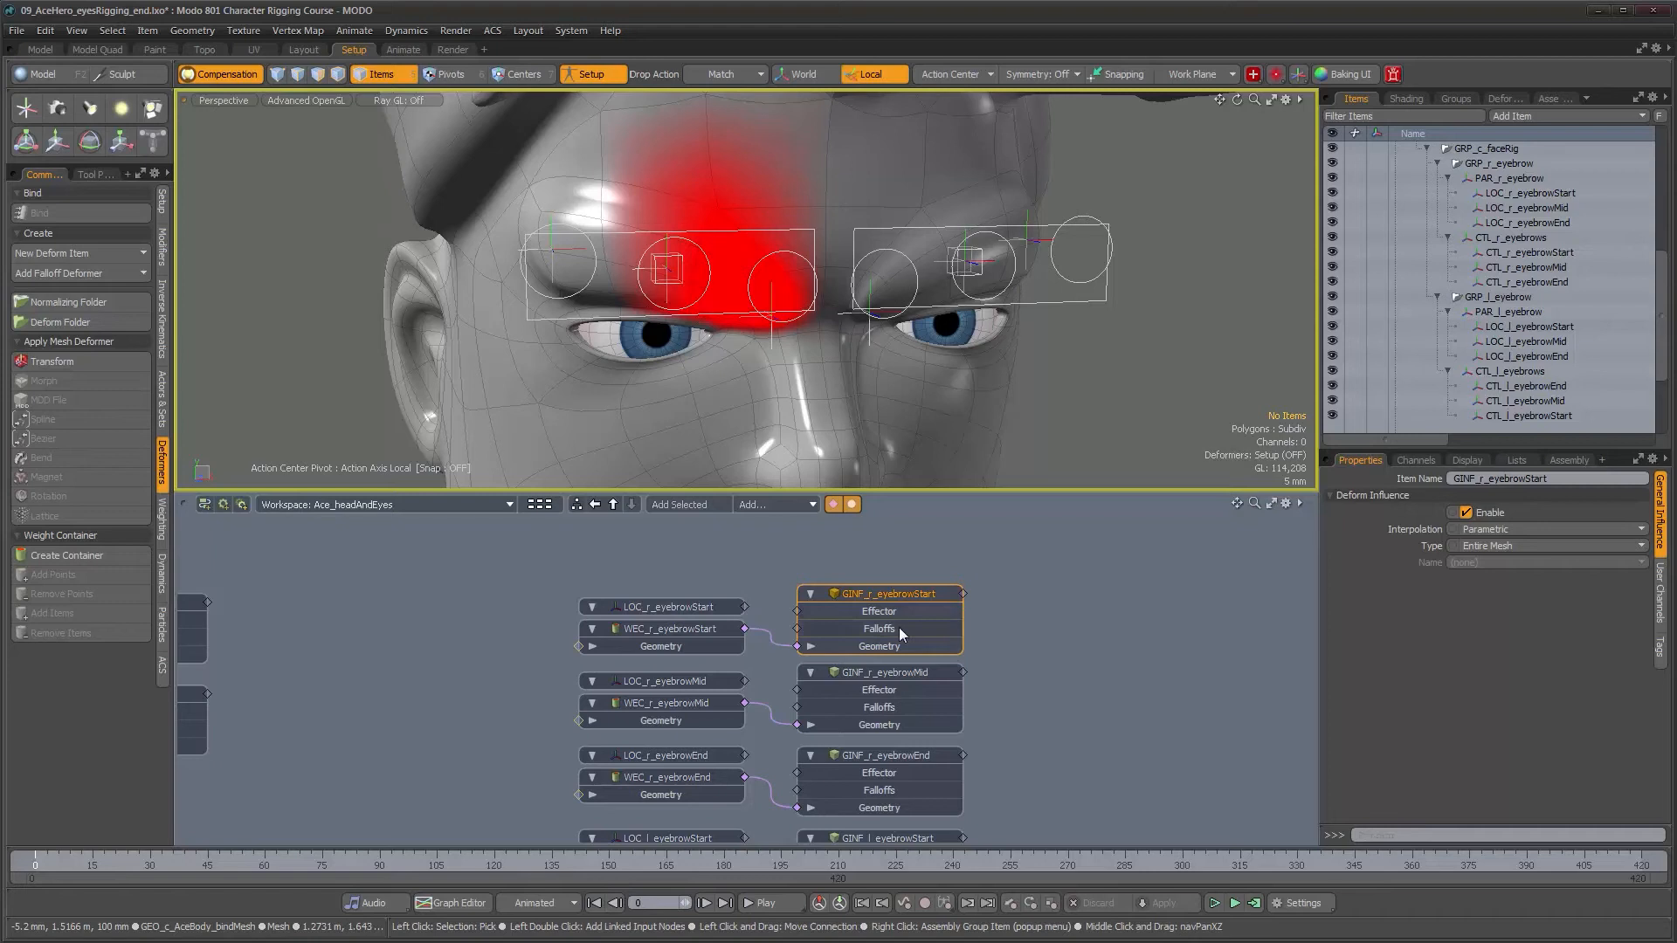
pyautogui.keyDown('alt'); pyautogui.moveTo(769, 349); pyautogui.dragTo(902, 352); pyautogui.keyUp('alt')
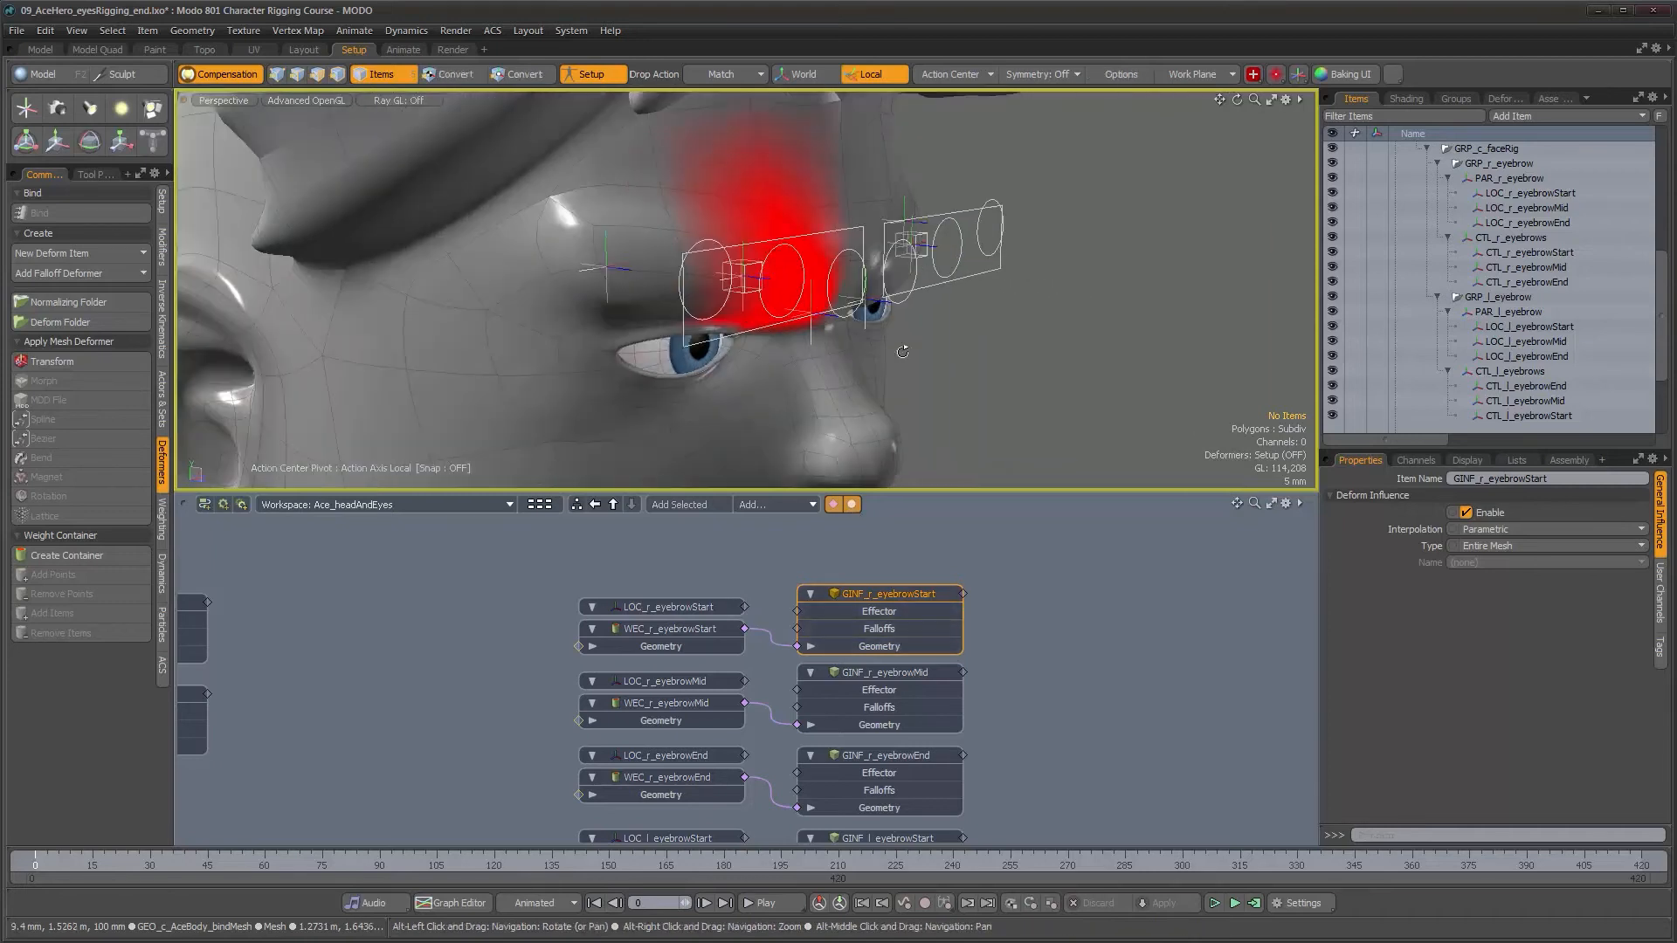
# Step: Examine the face rig's eyebrow groups and their controls from the side and front of the head
pyautogui.keyDown('alt'); pyautogui.moveTo(902, 352); pyautogui.dragTo(822, 339, button='right'); pyautogui.keyUp('alt')
pyautogui.keyDown('alt'); pyautogui.moveTo(822, 339); pyautogui.dragTo(814, 277, button='middle'); pyautogui.keyUp('alt')
pyautogui.keyDown('alt'); pyautogui.moveTo(814, 278); pyautogui.dragTo(842, 279); pyautogui.keyUp('alt')
pyautogui.scroll(2, 1446, 316)
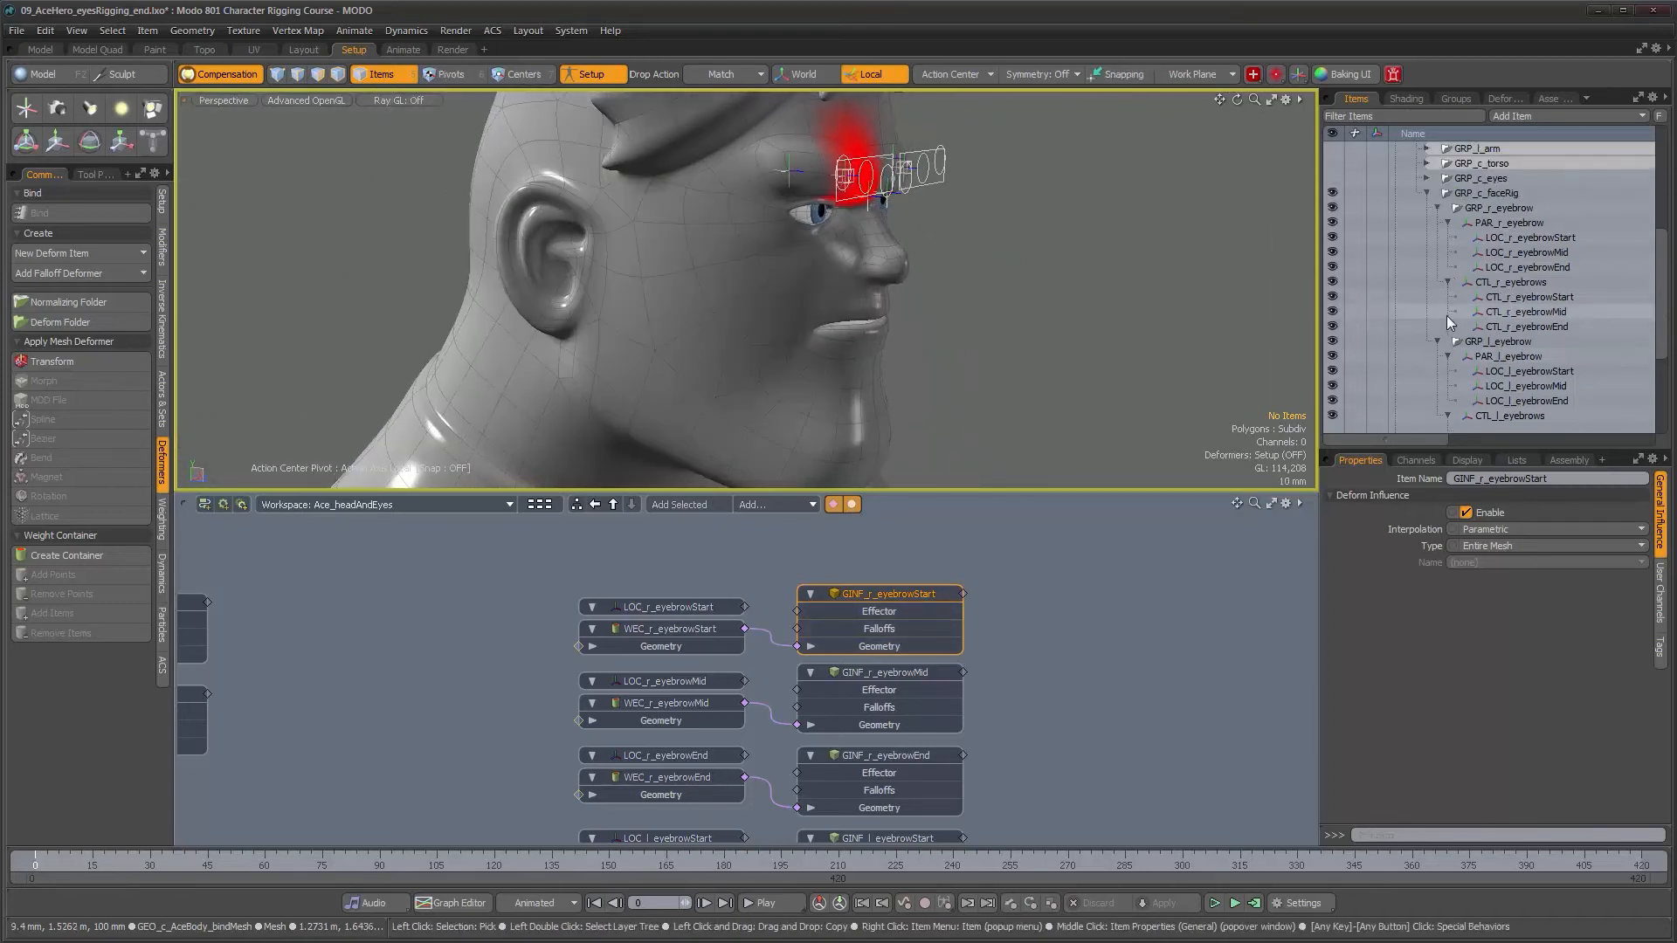
pyautogui.click(1477, 238)
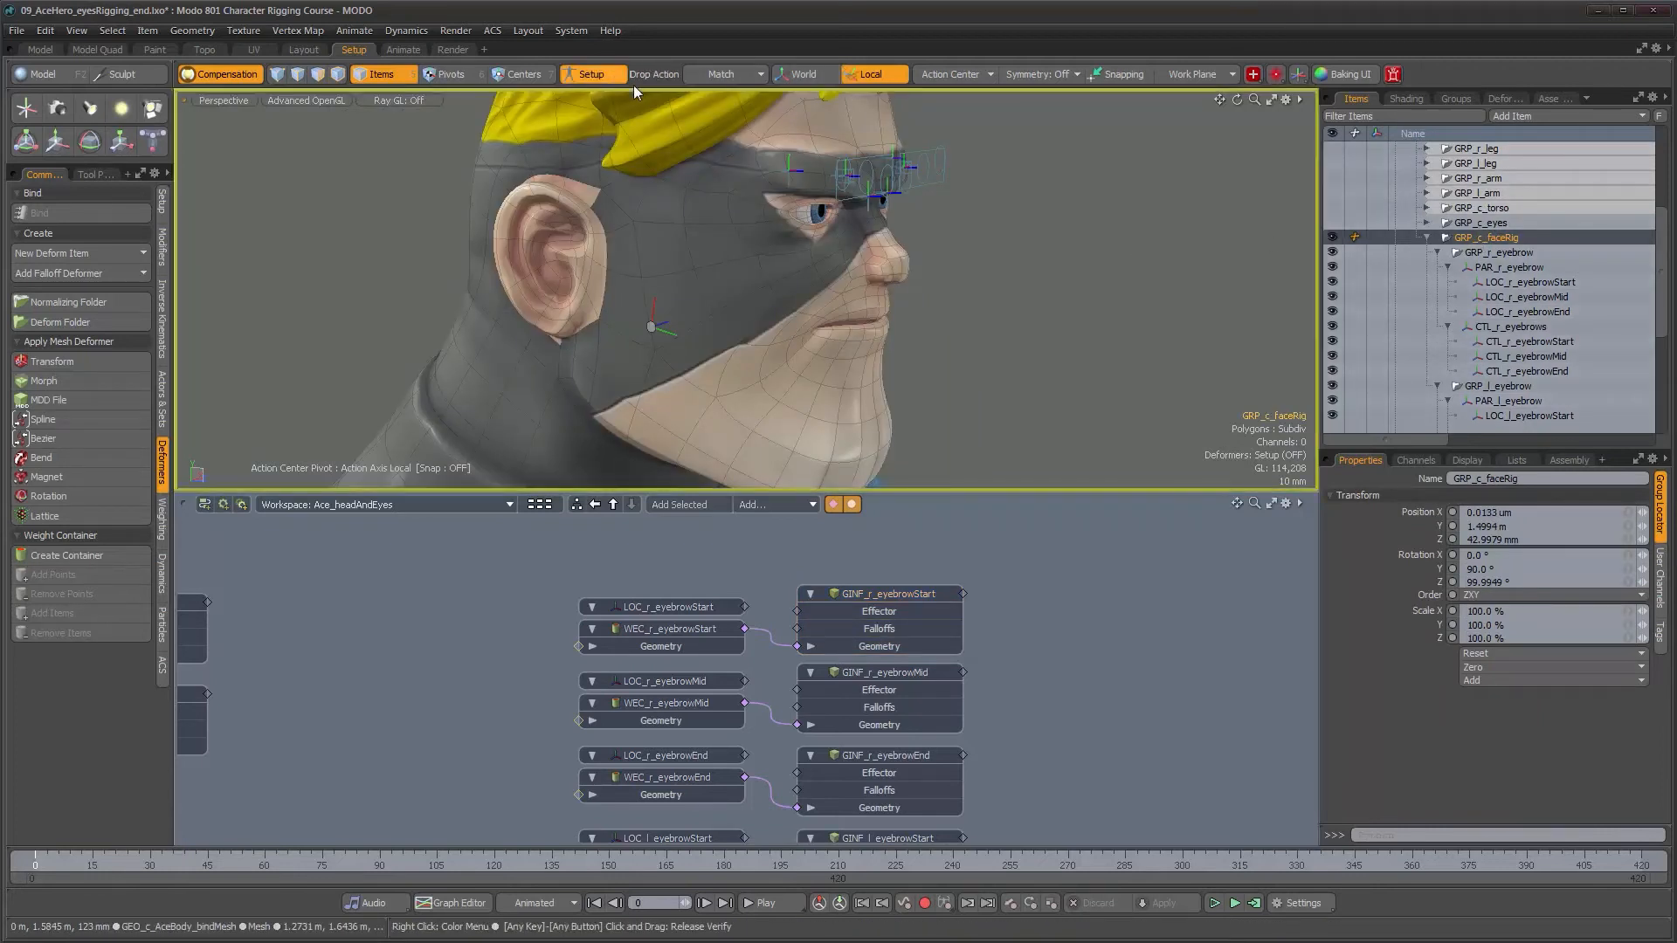
pyautogui.click(1479, 257)
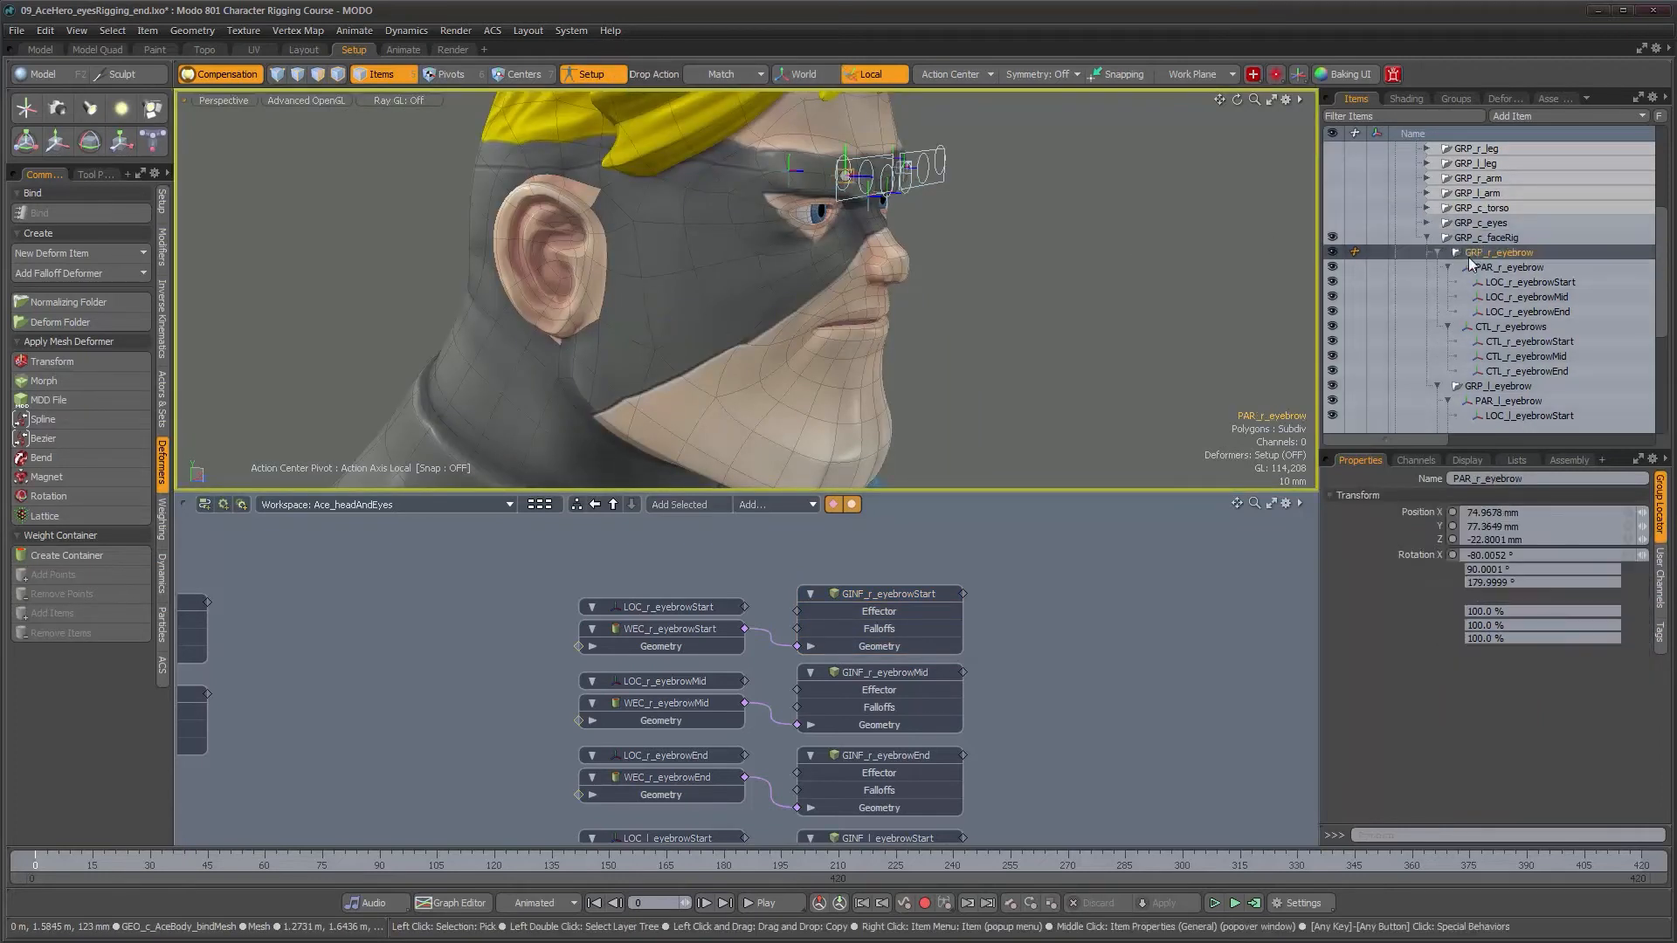
pyautogui.click(596, 75)
pyautogui.click(595, 76)
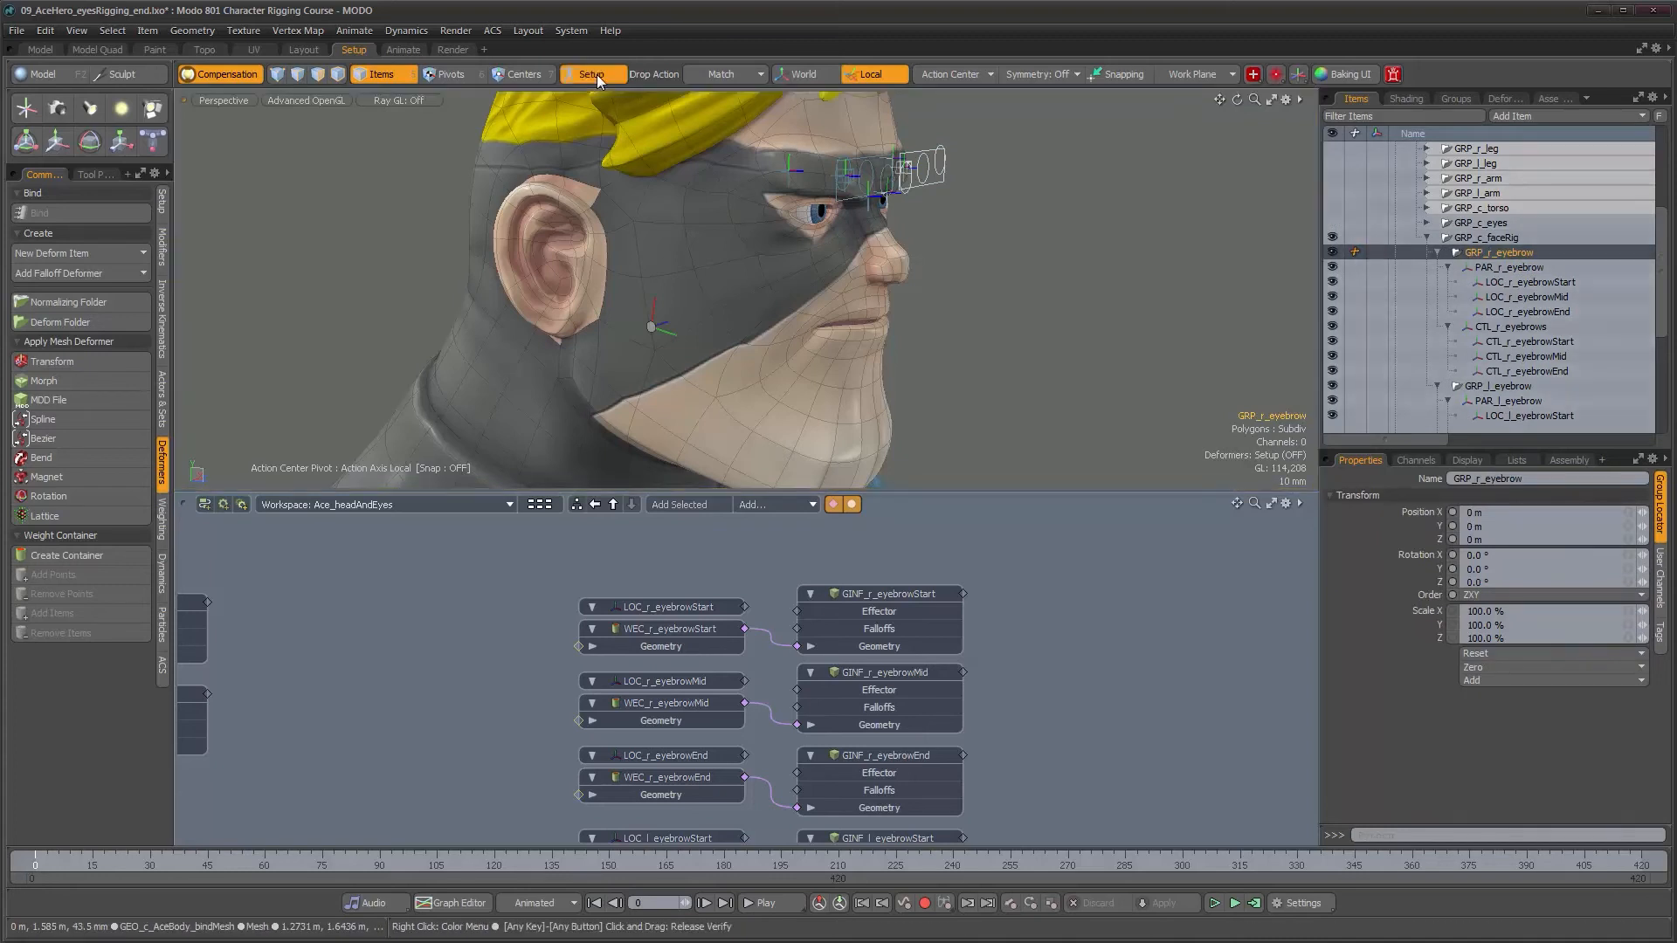
pyautogui.keyDown('alt'); pyautogui.moveTo(753, 270); pyautogui.dragTo(631, 267); pyautogui.keyUp('alt')
pyautogui.keyDown('alt'); pyautogui.keyDown('shift'); pyautogui.moveTo(853, 255); pyautogui.dragTo(789, 344); pyautogui.keyUp('shift'); pyautogui.keyUp('alt')
pyautogui.keyDown('alt'); pyautogui.moveTo(819, 315); pyautogui.dragTo(868, 334, button='right'); pyautogui.keyUp('alt')
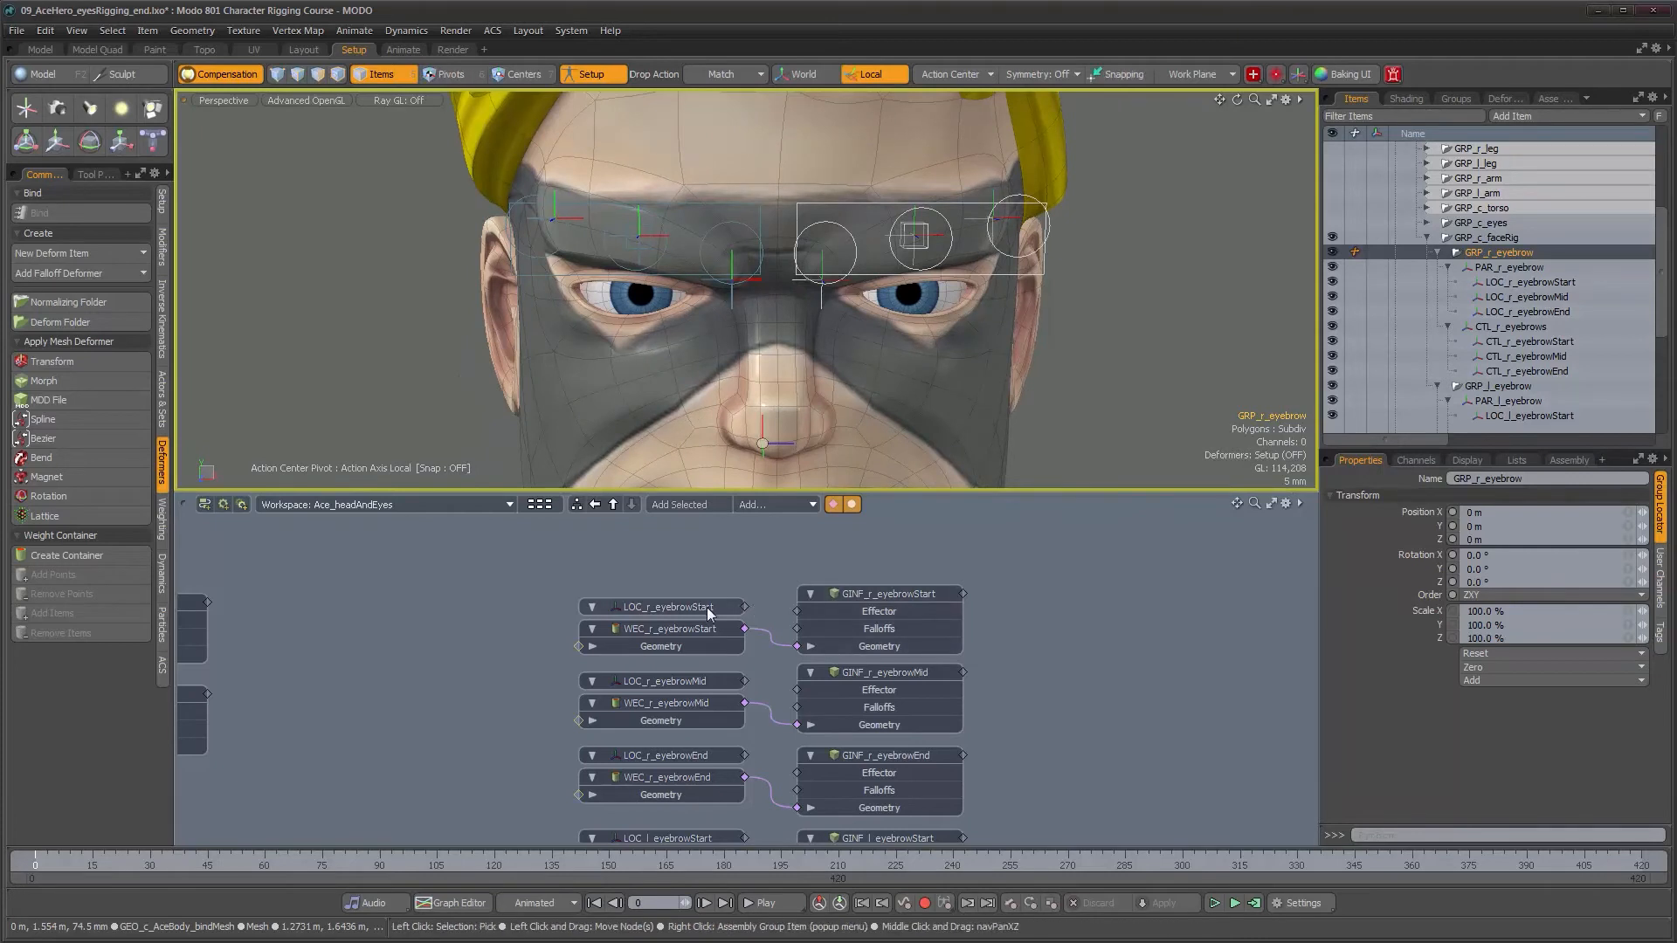
# Step: Connect every right and left eyebrow locator to the Effector input of its matching GINF general influence node
pyautogui.moveTo(744, 606); pyautogui.dragTo(797, 611)
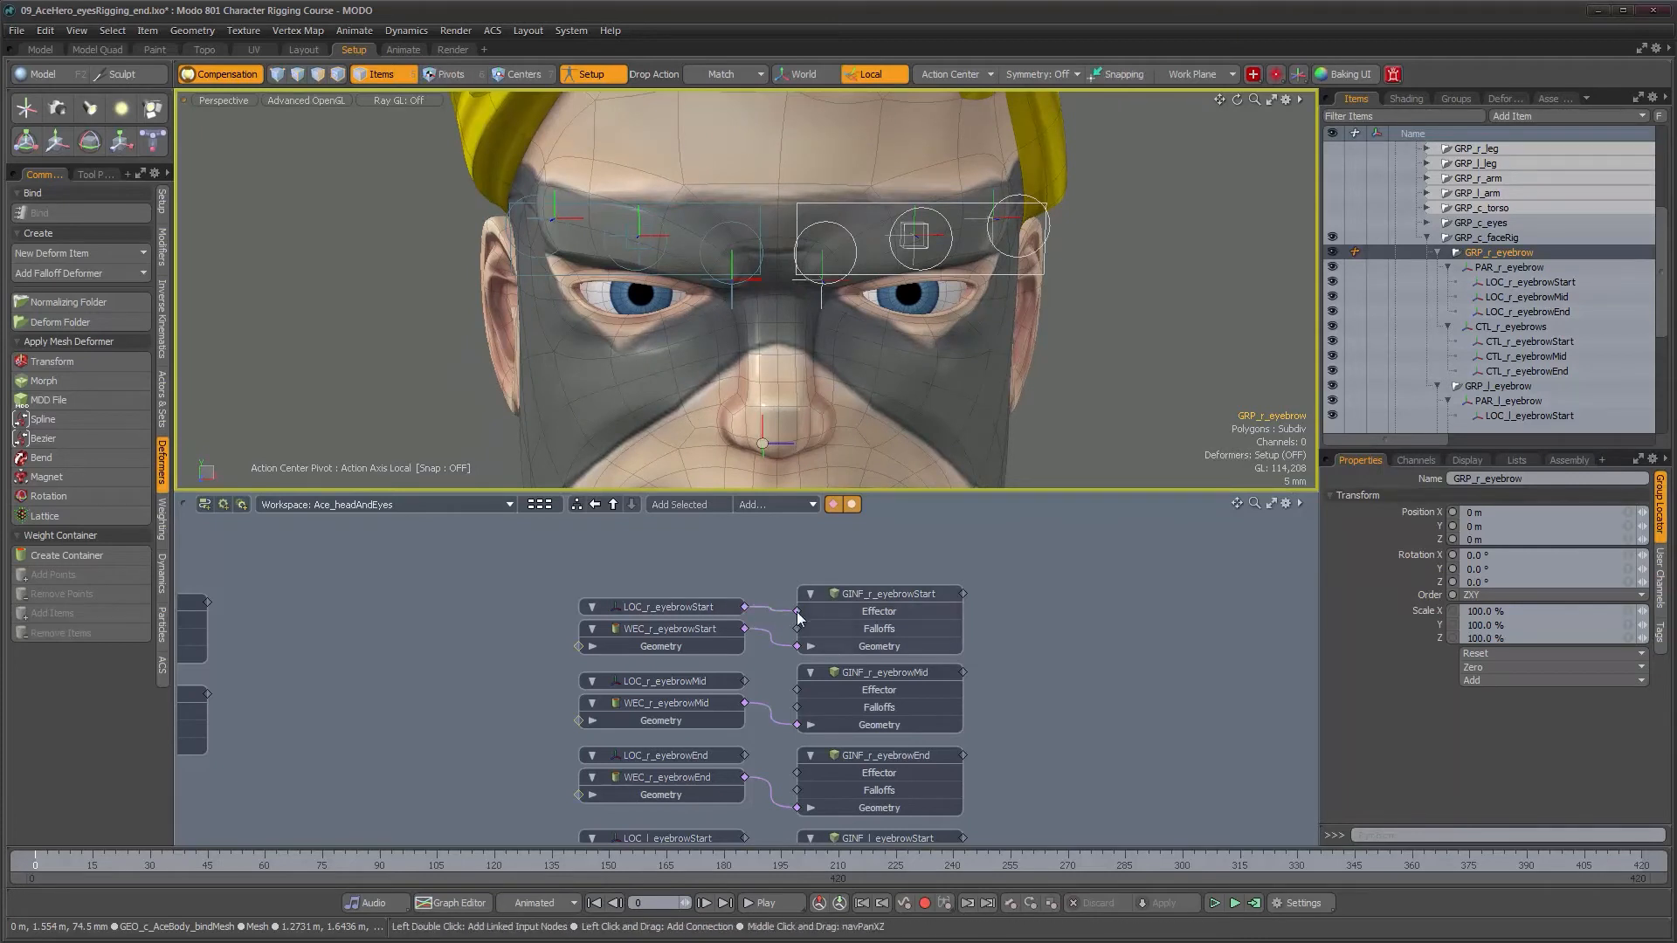
pyautogui.moveTo(802, 695); pyautogui.dragTo(801, 644)
pyautogui.scroll(-3, 742, 624)
pyautogui.moveTo(795, 726); pyautogui.dragTo(795, 726)
pyautogui.moveTo(743, 795); pyautogui.dragTo(801, 809)
pyautogui.keyDown('alt'); pyautogui.moveTo(1003, 723); pyautogui.dragTo(1000, 520); pyautogui.keyUp('alt')
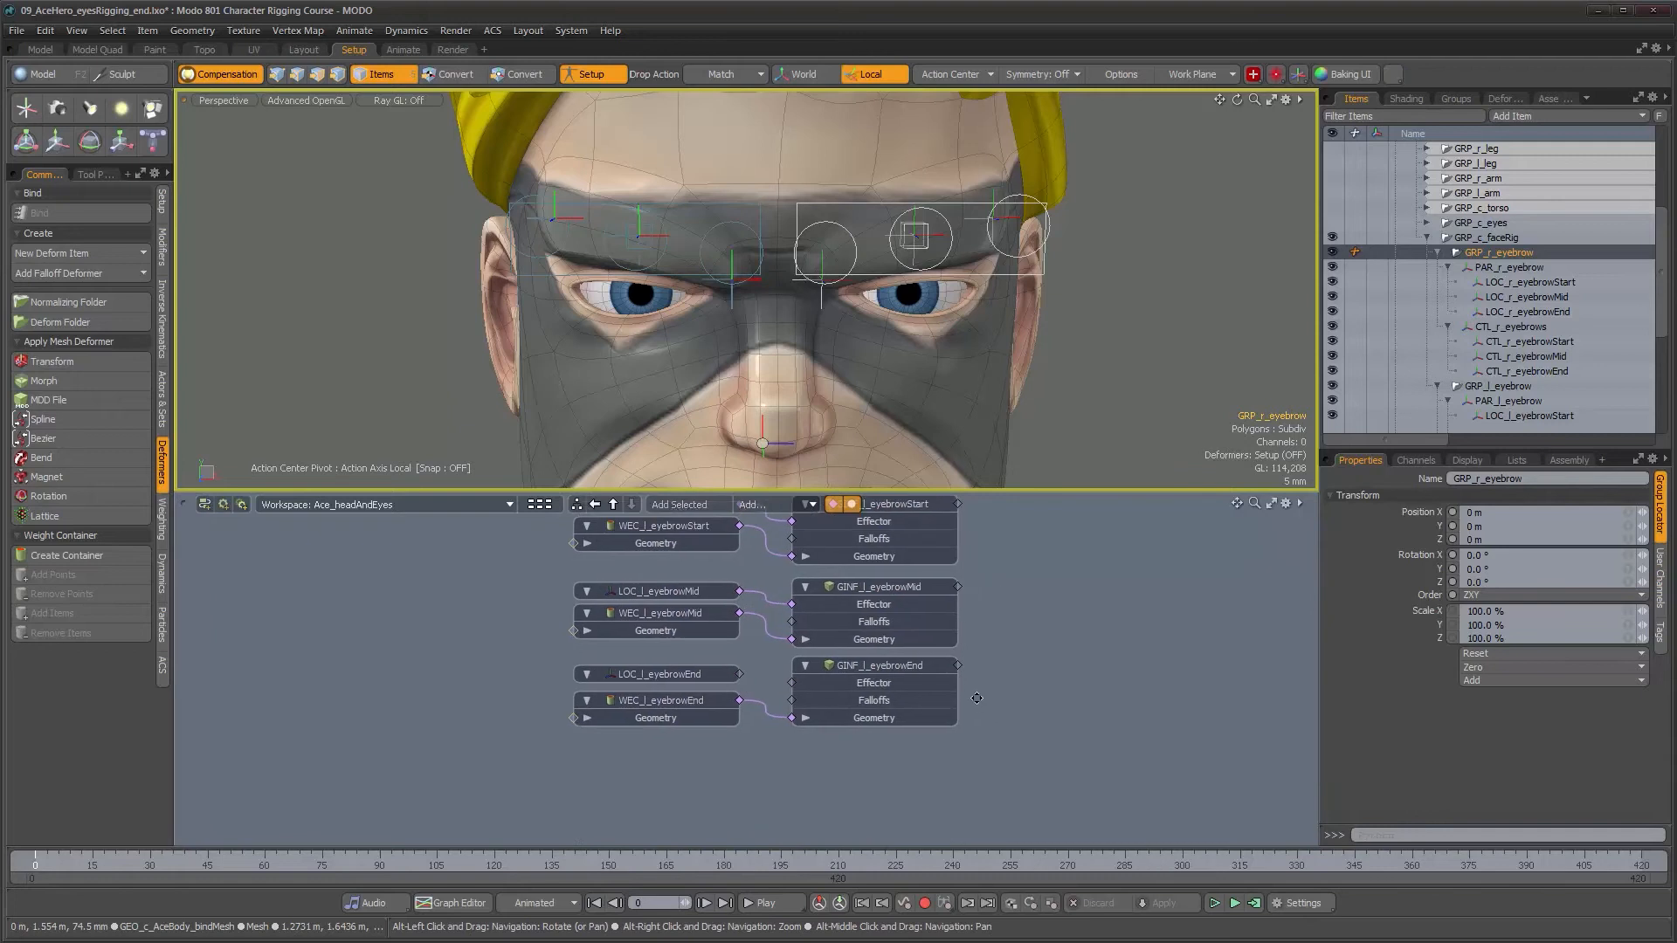
pyautogui.moveTo(782, 681); pyautogui.dragTo(791, 683)
pyautogui.keyDown('alt'); pyautogui.moveTo(969, 550); pyautogui.dragTo(963, 726); pyautogui.keyUp('alt')
pyautogui.keyDown('alt'); pyautogui.moveTo(962, 604); pyautogui.dragTo(961, 780); pyautogui.keyUp('alt')
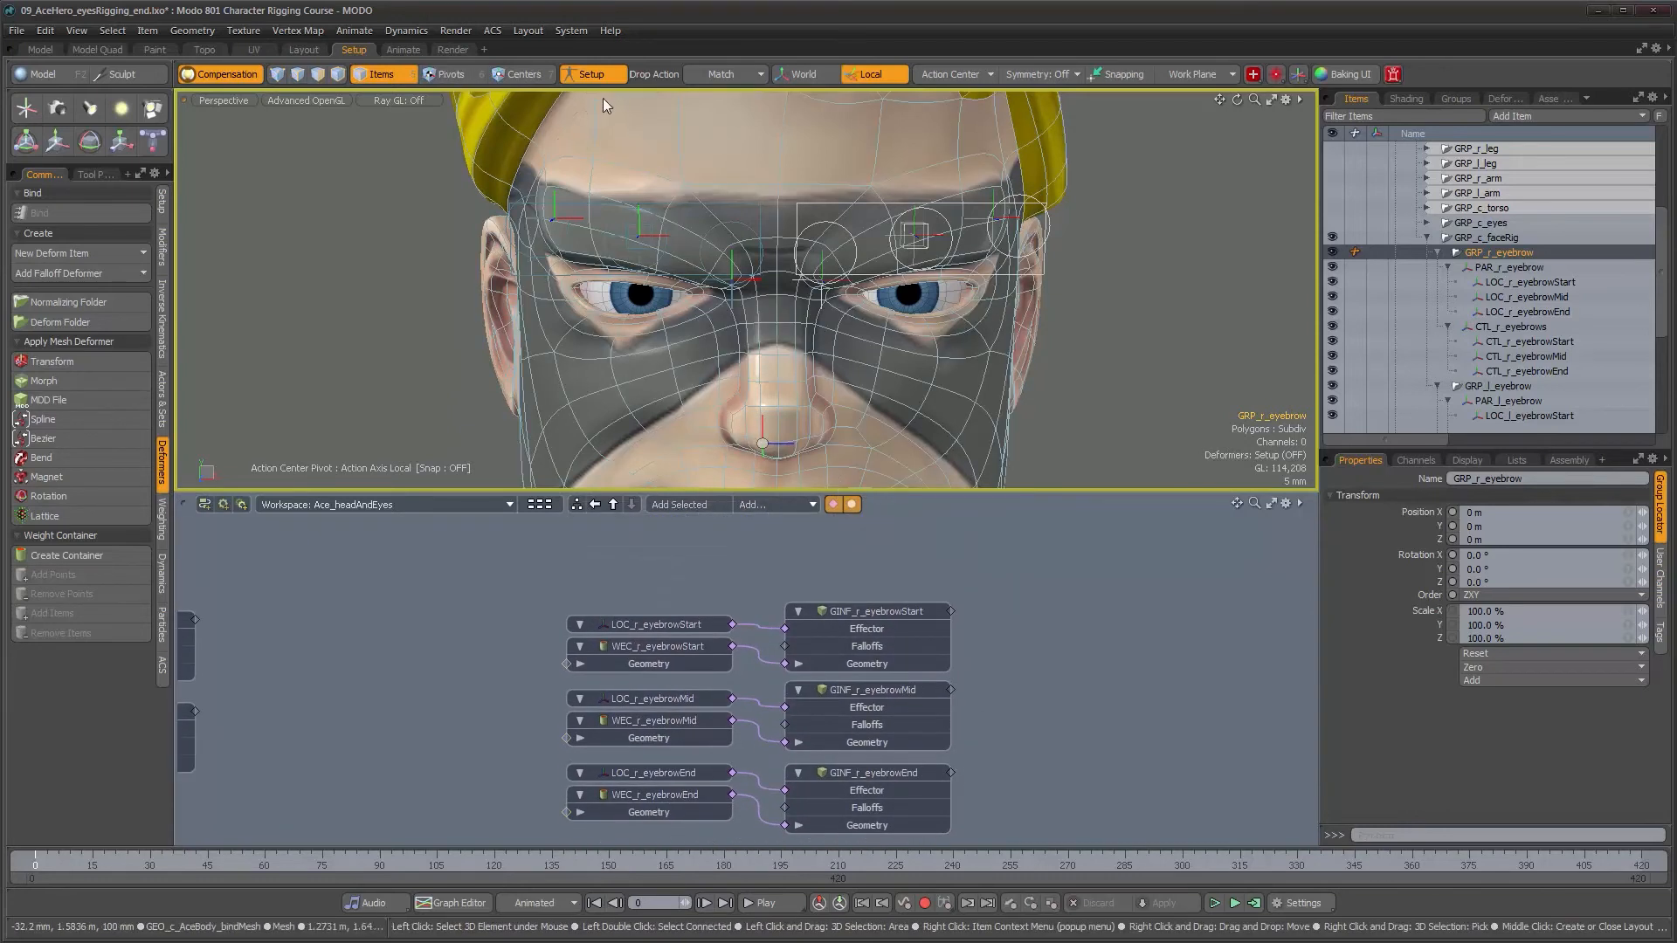
# Step: With Setup mode off, test the start of the right brow by moving LOC_r_eyebrowStart, and undo the move
pyautogui.moveTo(745, 316)
pyautogui.keyDown('alt'); pyautogui.mouseDown()
pyautogui.moveTo(834, 313)
pyautogui.moveTo(732, 315)
pyautogui.mouseUp(); pyautogui.keyUp('alt')
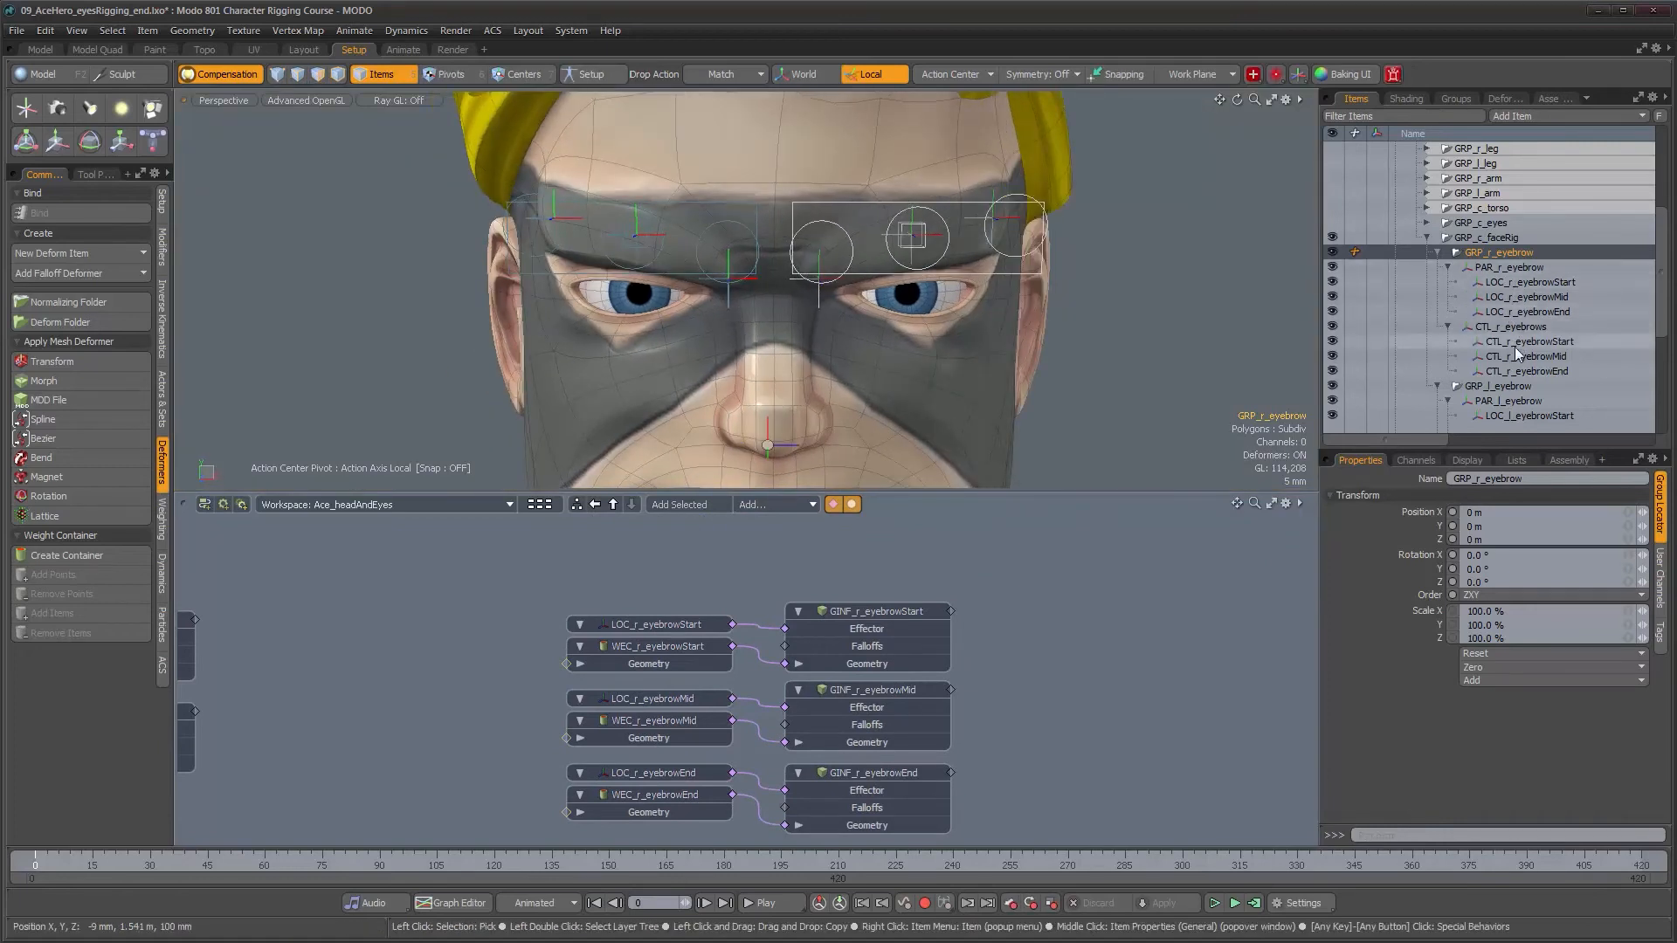
pyautogui.scroll(-3, 1514, 347)
pyautogui.keyDown('alt'); pyautogui.moveTo(987, 327); pyautogui.dragTo(793, 282); pyautogui.keyUp('alt')
pyautogui.click(742, 264)
pyautogui.press('w')
pyautogui.moveTo(727, 269); pyautogui.dragTo(715, 227)
pyautogui.moveTo(791, 150); pyautogui.dragTo(792, 168)
pyautogui.hotkey('ctrl', 'z')
# Step: Test the middle of the right brow by moving LOC_r_eyebrowMid, undo the move and clear the selection
pyautogui.keyDown('alt'); pyautogui.moveTo(660, 196); pyautogui.dragTo(702, 204, button='right'); pyautogui.keyUp('alt')
pyautogui.keyDown('alt'); pyautogui.moveTo(701, 204); pyautogui.dragTo(741, 198, button='middle'); pyautogui.keyUp('alt')
pyautogui.keyDown('alt'); pyautogui.moveTo(741, 198); pyautogui.dragTo(722, 195, button='right'); pyautogui.keyUp('alt')
pyautogui.keyDown('alt'); pyautogui.moveTo(722, 196); pyautogui.dragTo(783, 248, button='middle'); pyautogui.keyUp('alt')
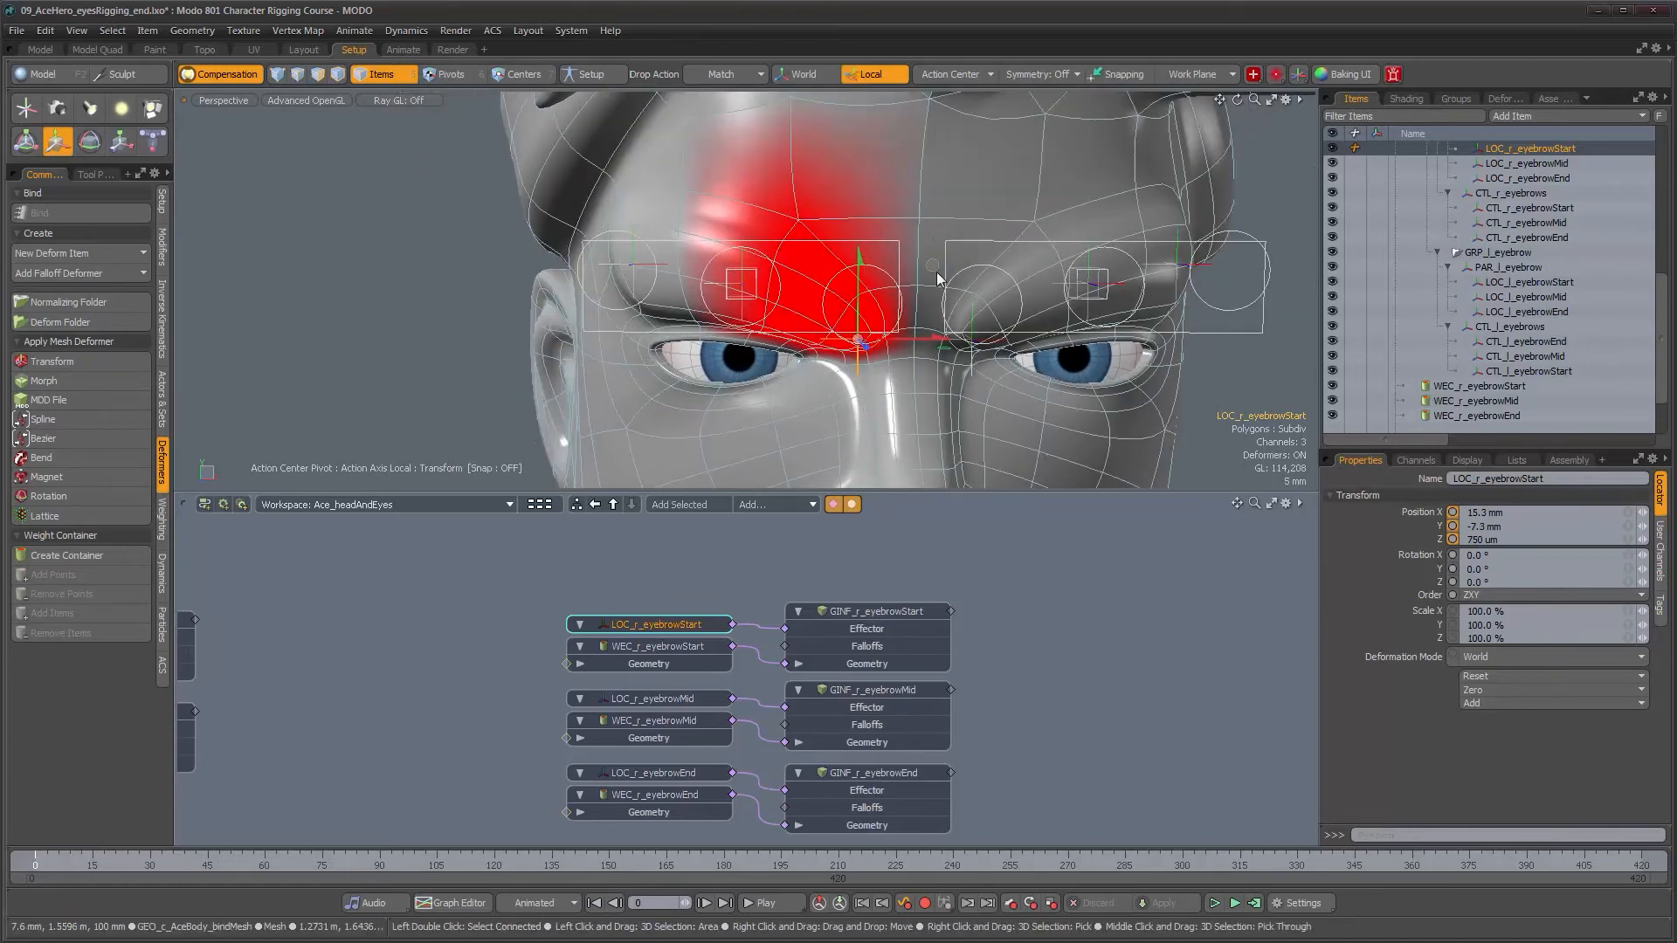
pyautogui.click(1551, 163)
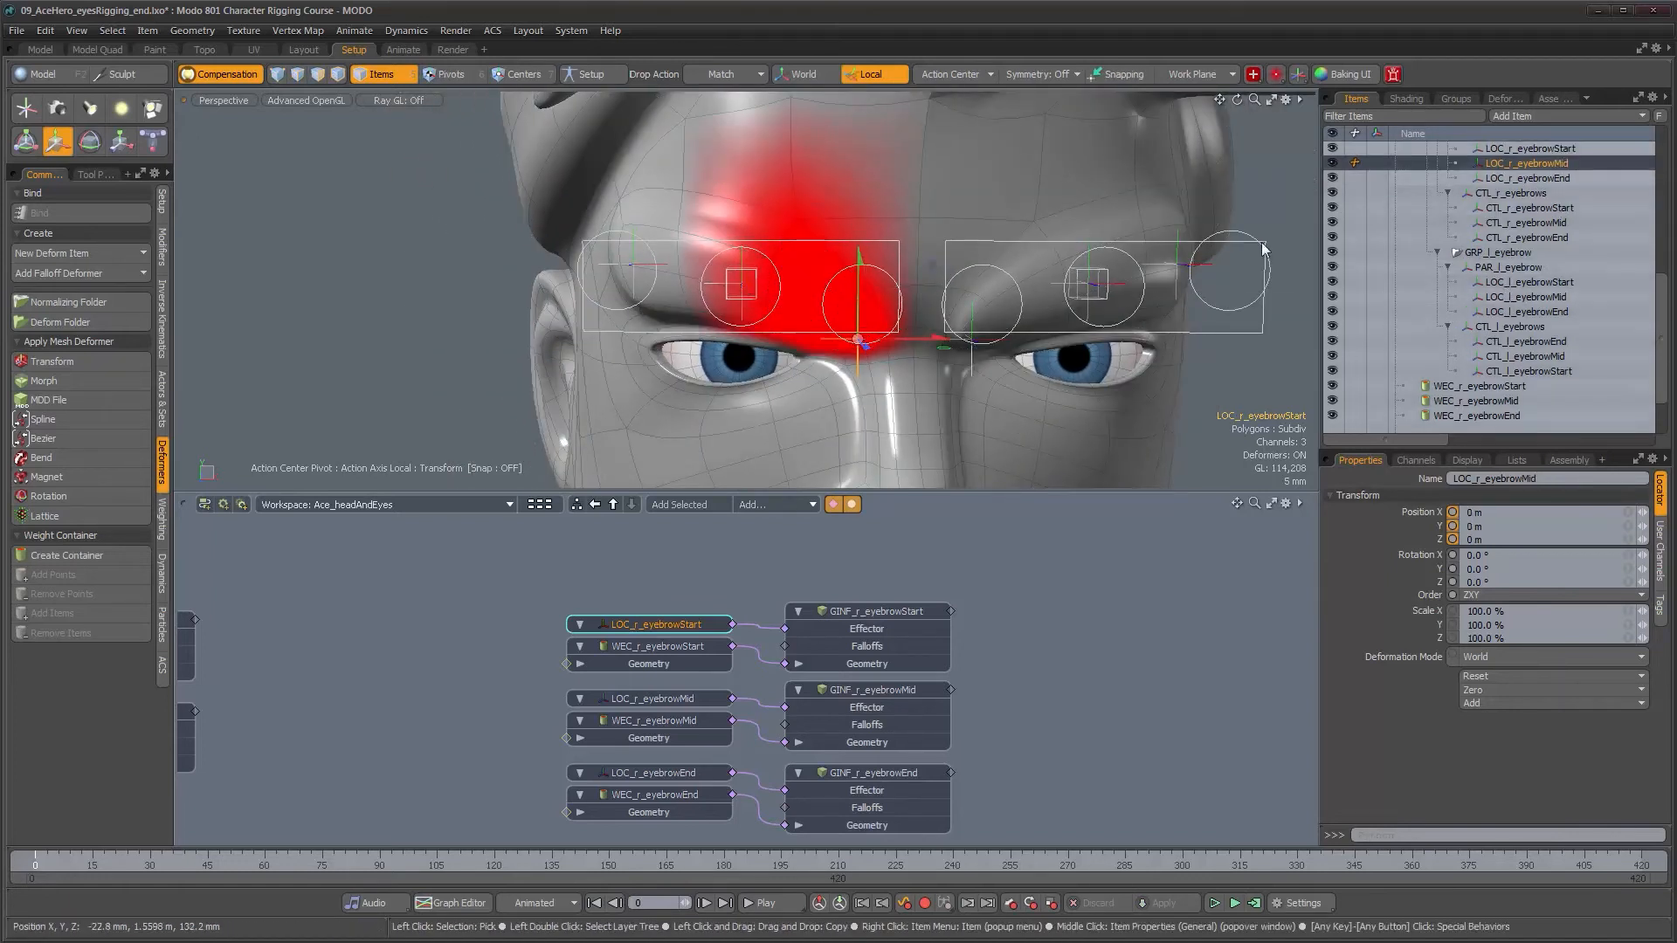
pyautogui.moveTo(830, 186); pyautogui.dragTo(812, 174)
pyautogui.hotkey('ctrl', 'z')
pyautogui.keyDown('ctrl'); pyautogui.keyDown('alt'); pyautogui.moveTo(952, 323); pyautogui.dragTo(855, 337); pyautogui.keyUp('alt'); pyautogui.keyUp('ctrl')
pyautogui.press('q')
pyautogui.click(926, 555)
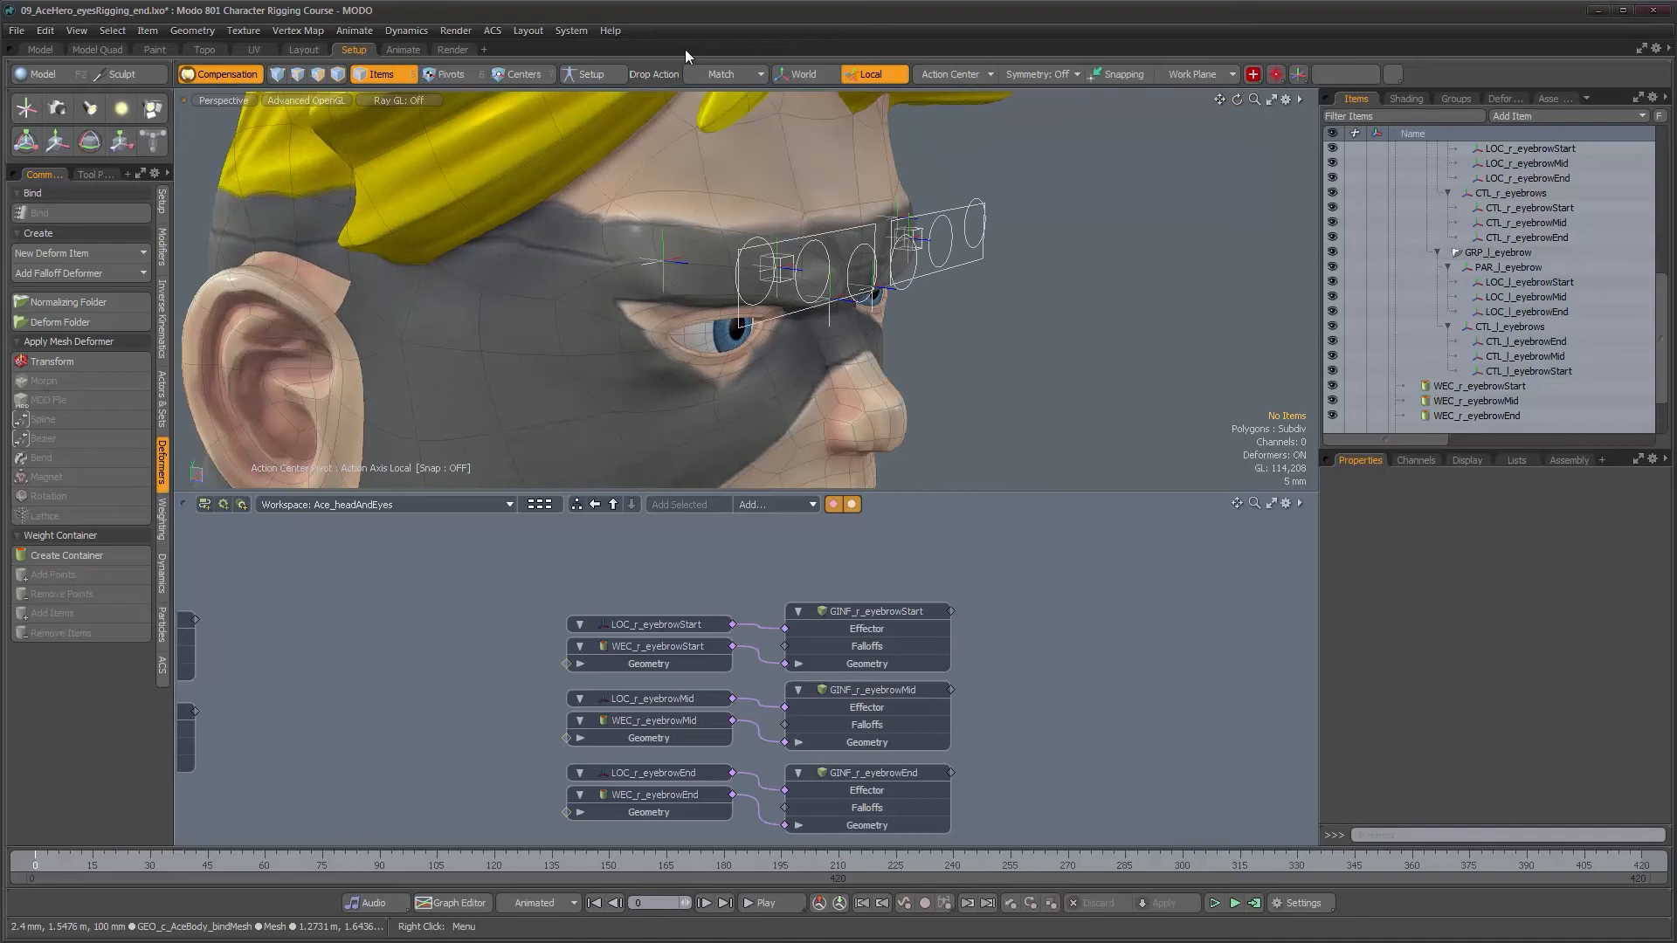
# Step: Turn on Setup mode and dynamically parent LOC_r_eyebrowStart to CTL_r_eyebrowStart
pyautogui.click(599, 75)
pyautogui.keyDown('alt'); pyautogui.moveTo(827, 310); pyautogui.dragTo(827, 306); pyautogui.keyUp('alt')
pyautogui.keyDown('alt'); pyautogui.moveTo(837, 297); pyautogui.dragTo(939, 306, button='right'); pyautogui.keyUp('alt')
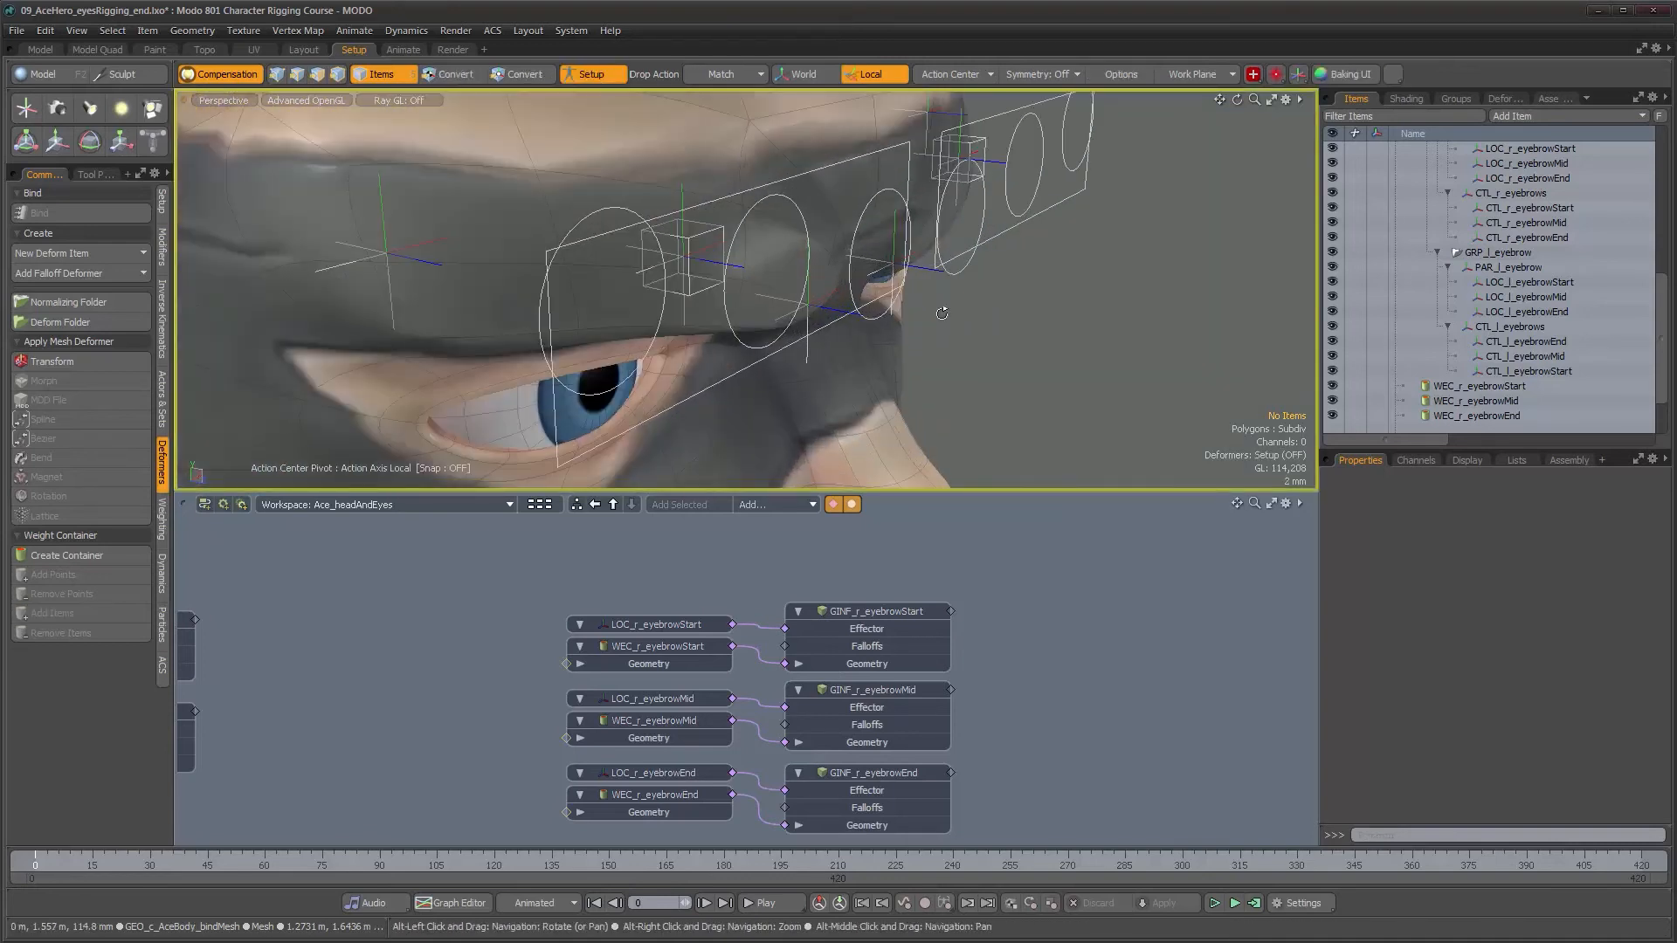
pyautogui.click(821, 312)
pyautogui.moveTo(821, 312)
pyautogui.keyDown('alt'); pyautogui.mouseDown()
pyautogui.moveTo(971, 291)
pyautogui.moveTo(920, 356)
pyautogui.moveTo(894, 316)
pyautogui.moveTo(943, 341)
pyautogui.moveTo(887, 292)
pyautogui.moveTo(814, 264)
pyautogui.moveTo(768, 279)
pyautogui.moveTo(777, 297)
pyautogui.mouseUp(); pyautogui.keyUp('alt')
pyautogui.keyDown('shift'); pyautogui.click(894, 312); pyautogui.keyUp('shift')
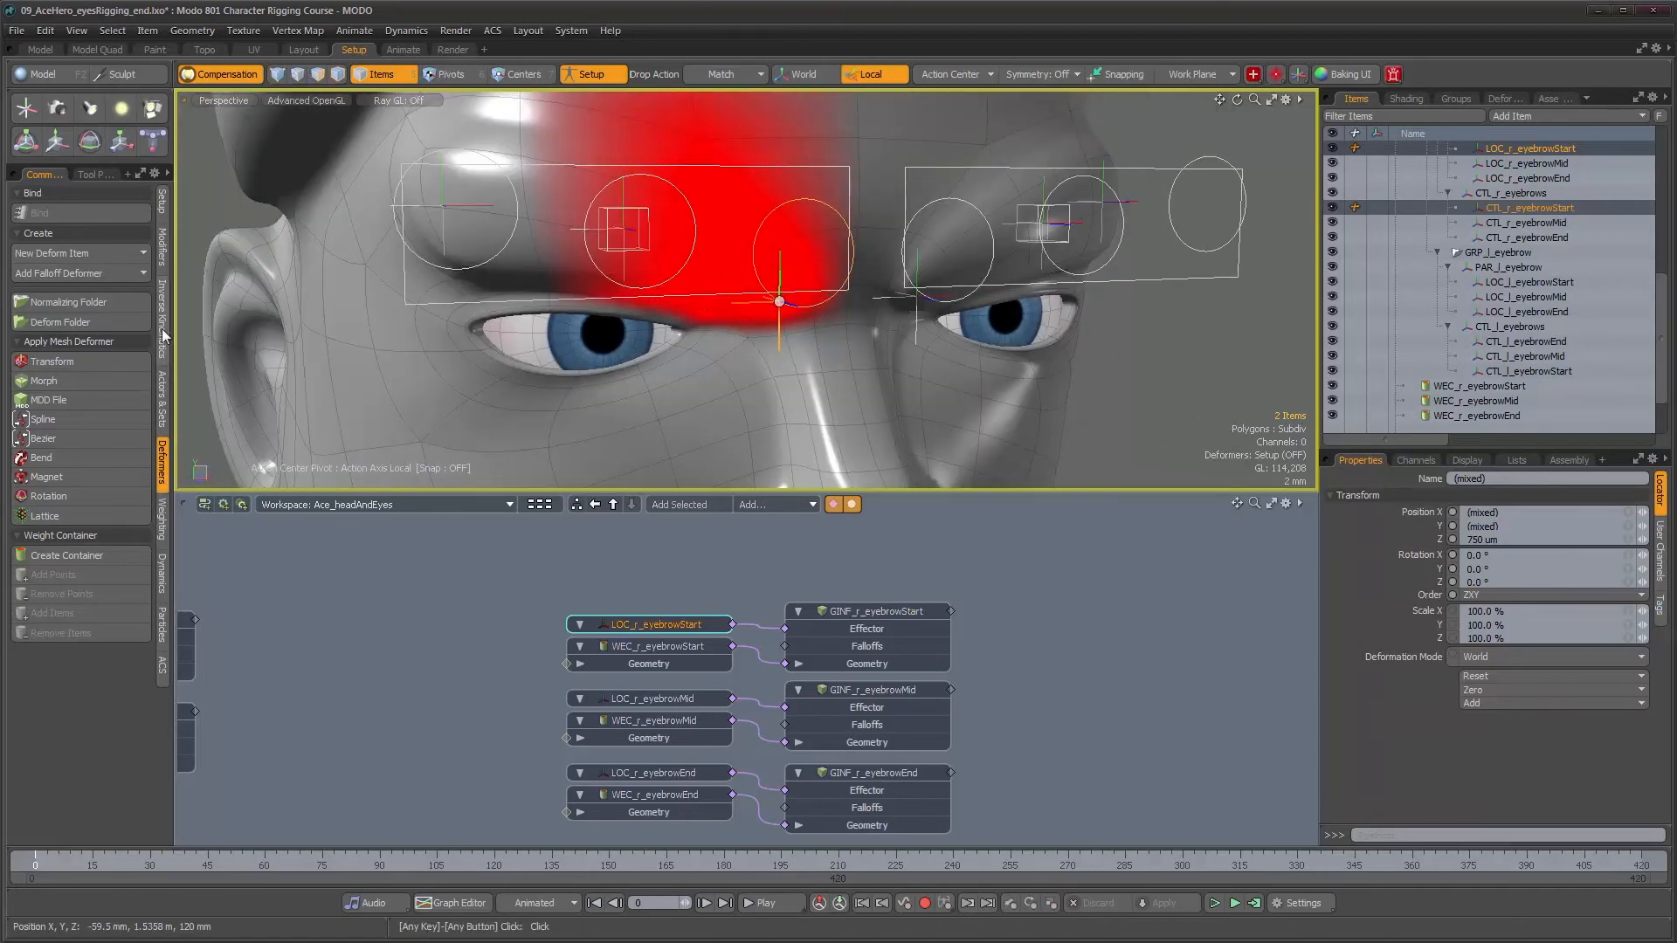
pyautogui.click(163, 252)
pyautogui.click(76, 592)
# Step: Add a dynamic parent to LOC_r_eyebrowMid using CTL_r_eyebrowMid as the parent
pyautogui.keyDown('alt'); pyautogui.moveTo(650, 349); pyautogui.dragTo(731, 209); pyautogui.keyUp('alt')
pyautogui.click(732, 217)
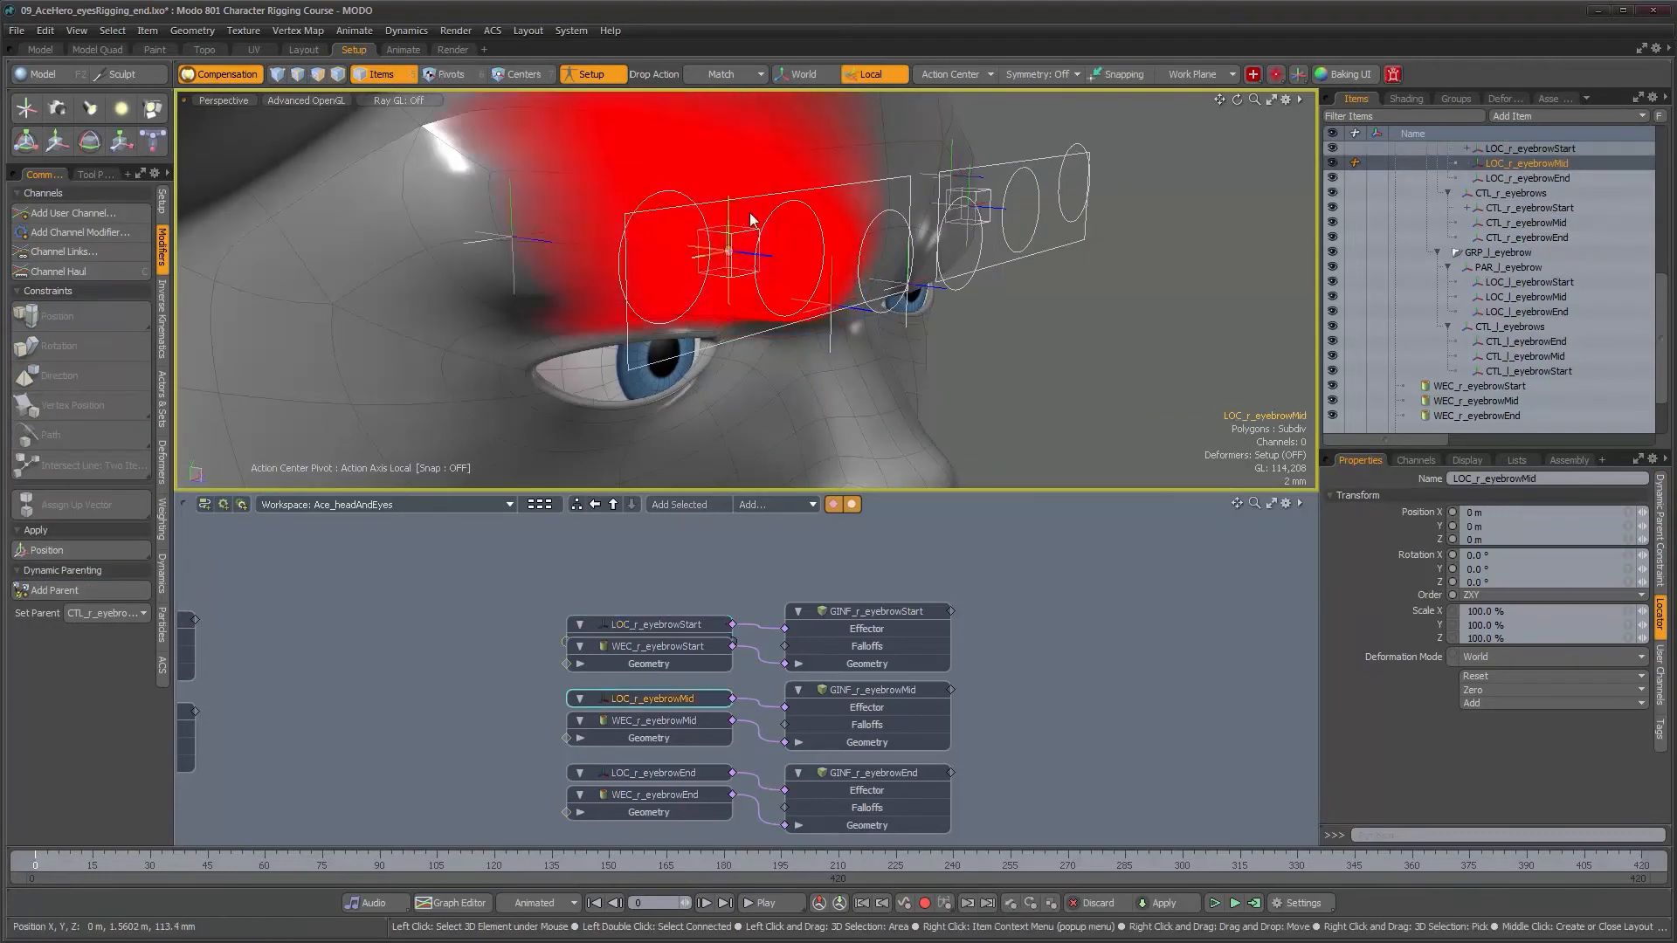
pyautogui.keyDown('shift'); pyautogui.click(805, 211); pyautogui.keyUp('shift')
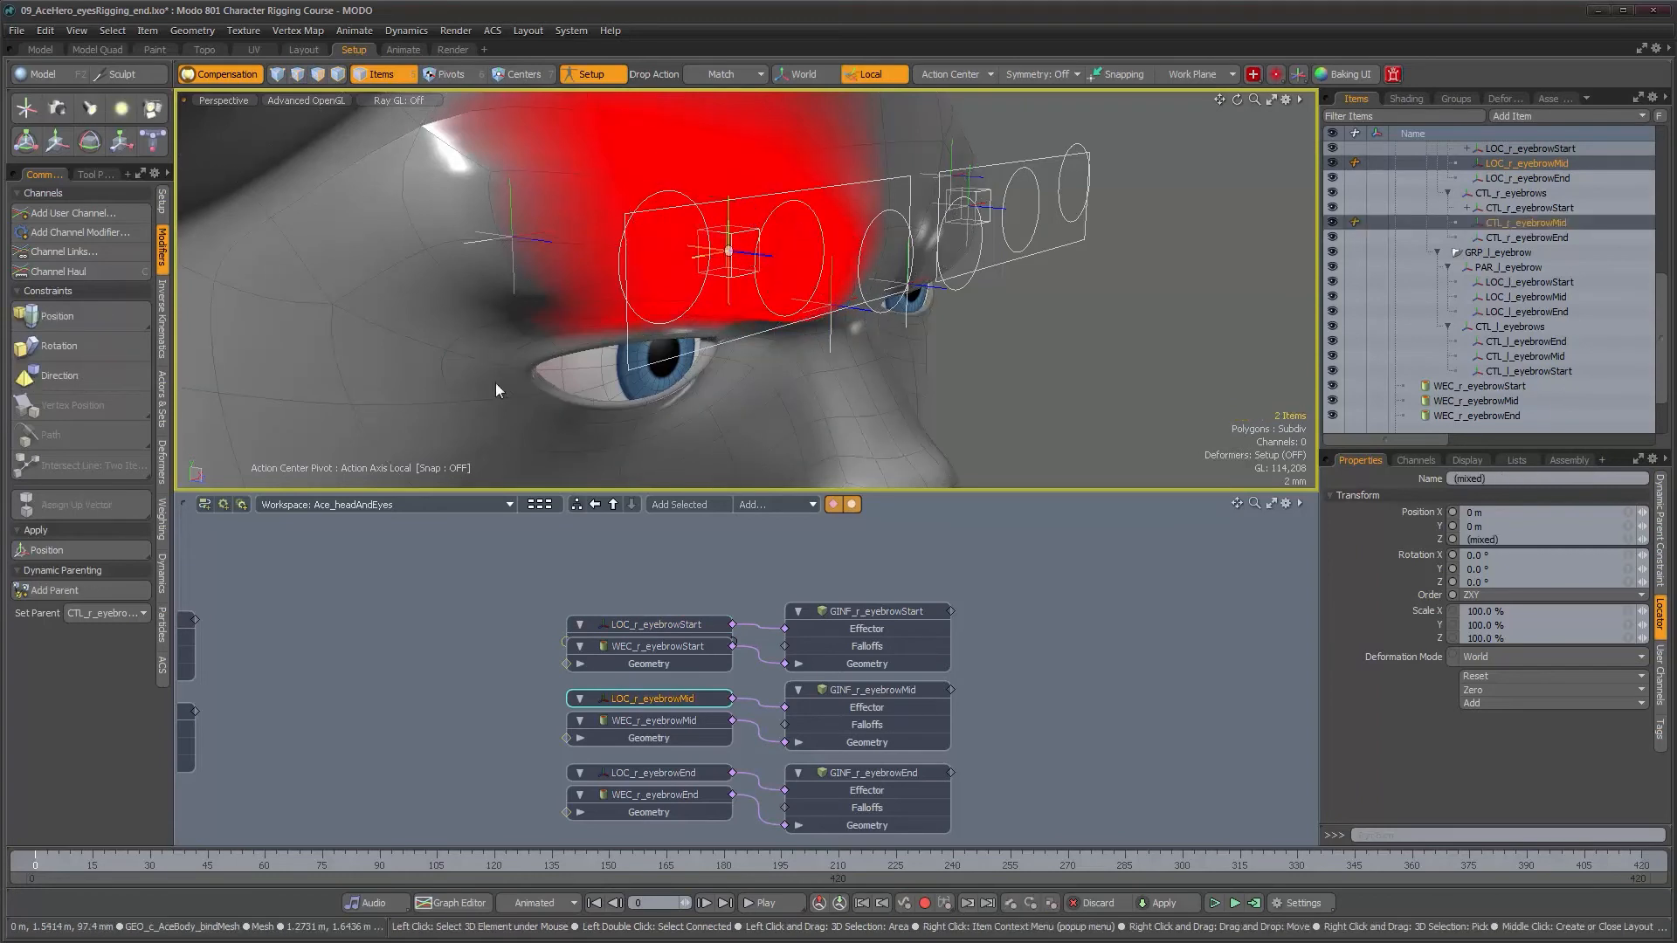
pyautogui.click(50, 590)
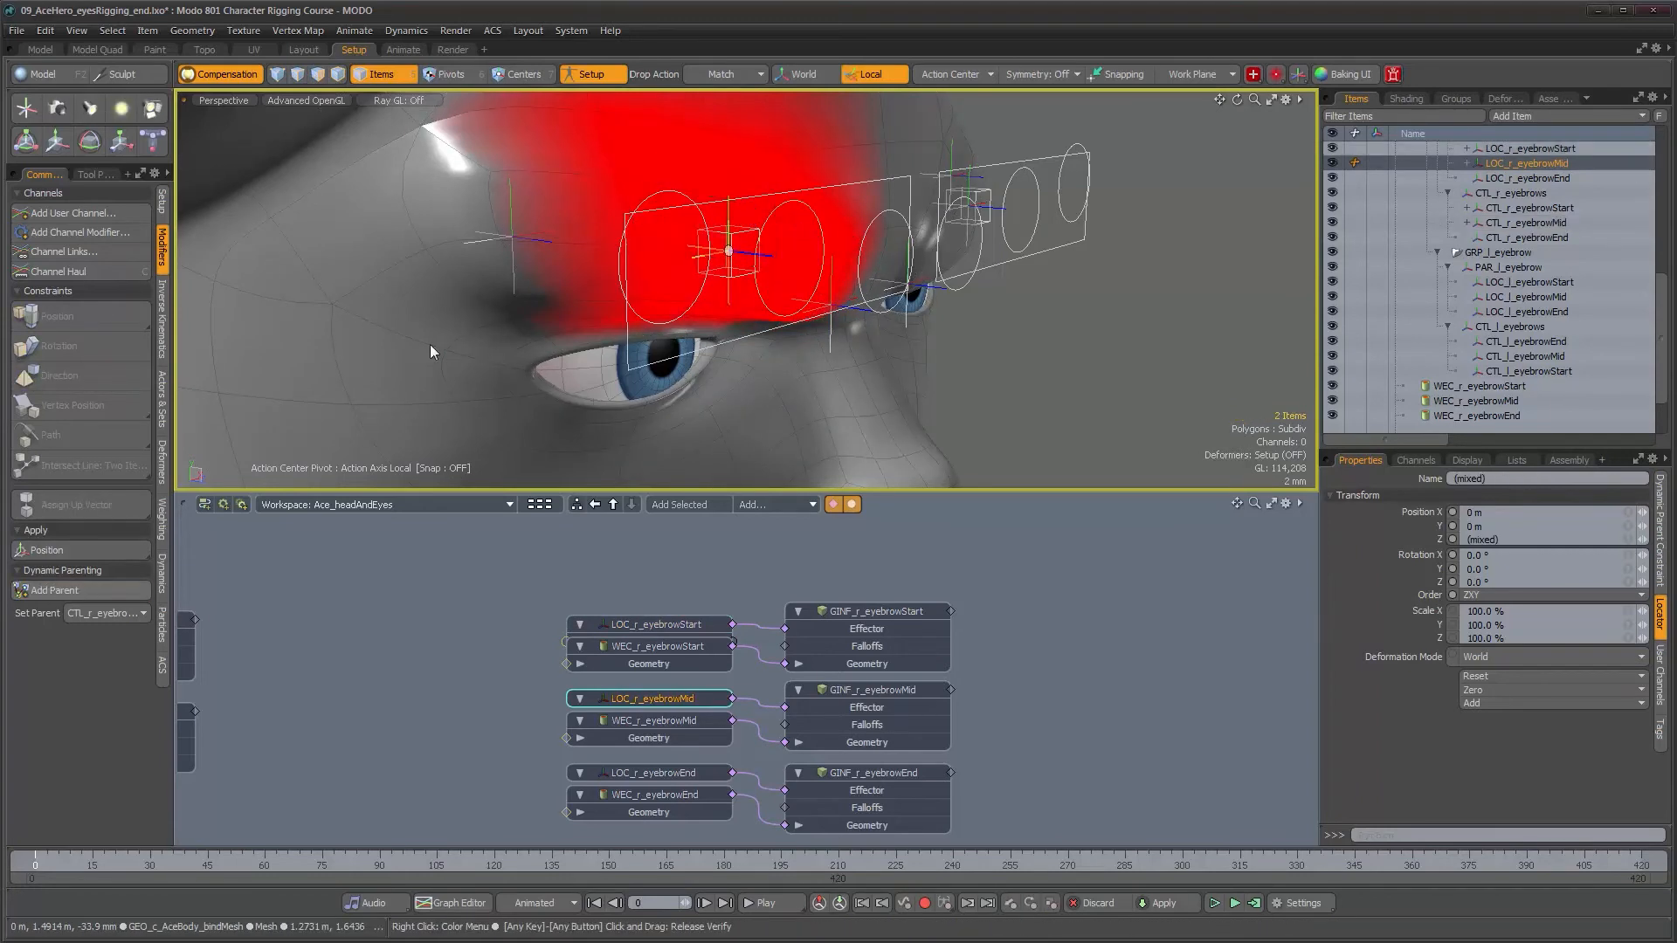
# Step: Add a dynamic parent to LOC_r_eyebrowEnd using CTL_r_eyebrowEnd as the parent
pyautogui.click(510, 190)
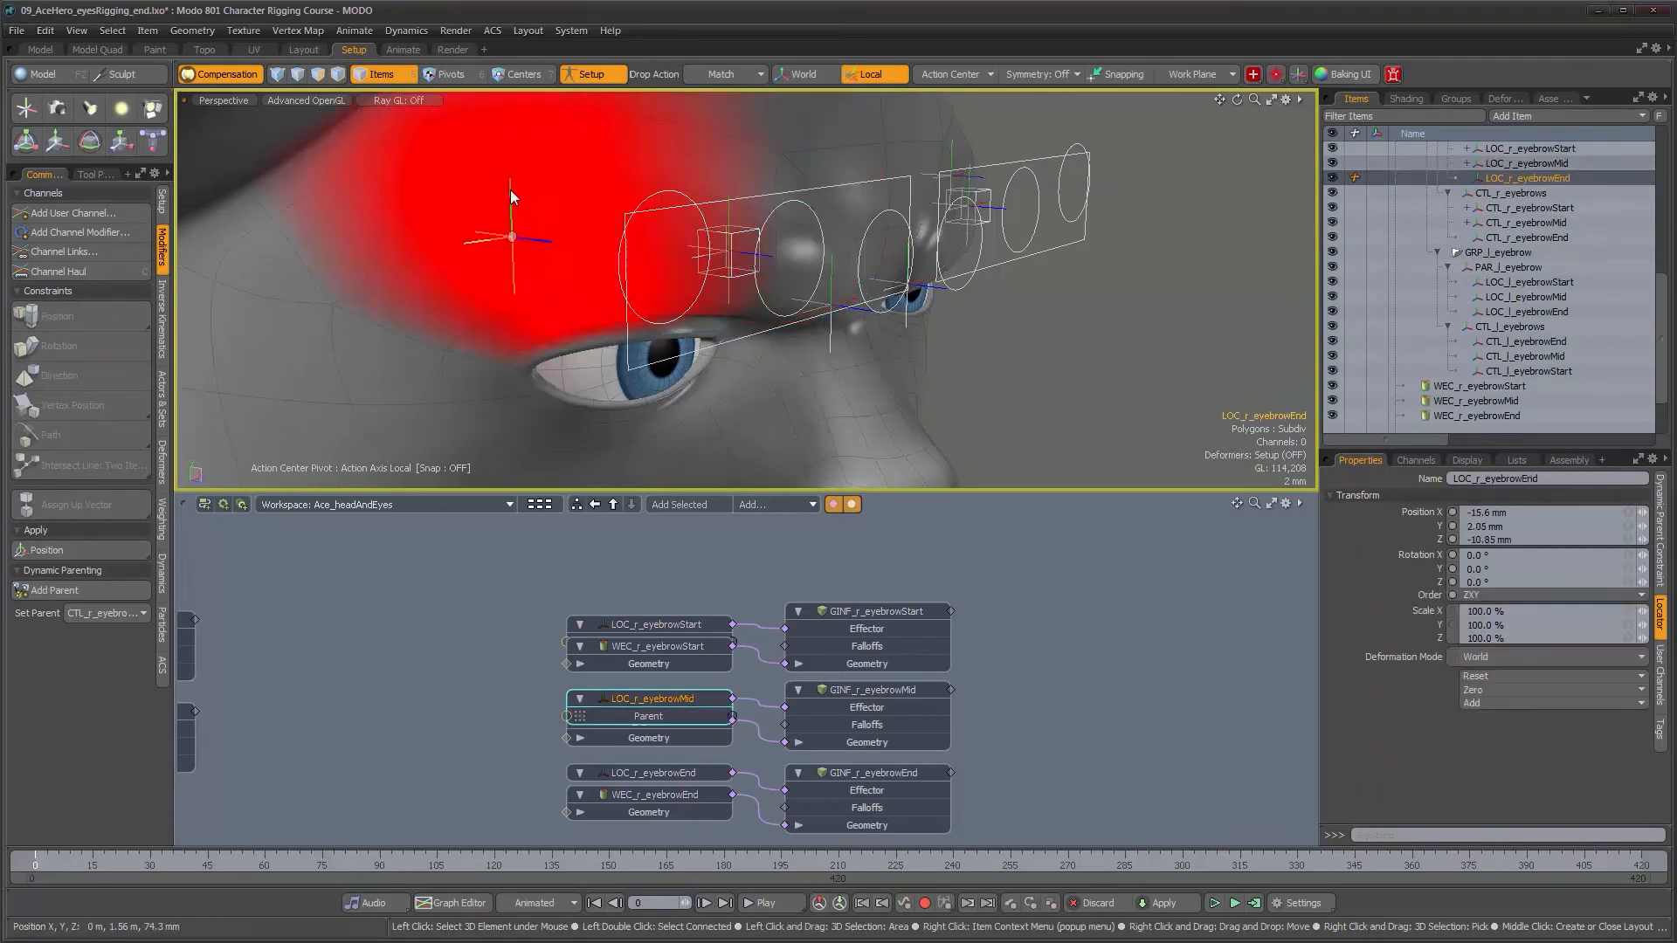
pyautogui.keyDown('shift'); pyautogui.click(698, 293); pyautogui.keyUp('shift')
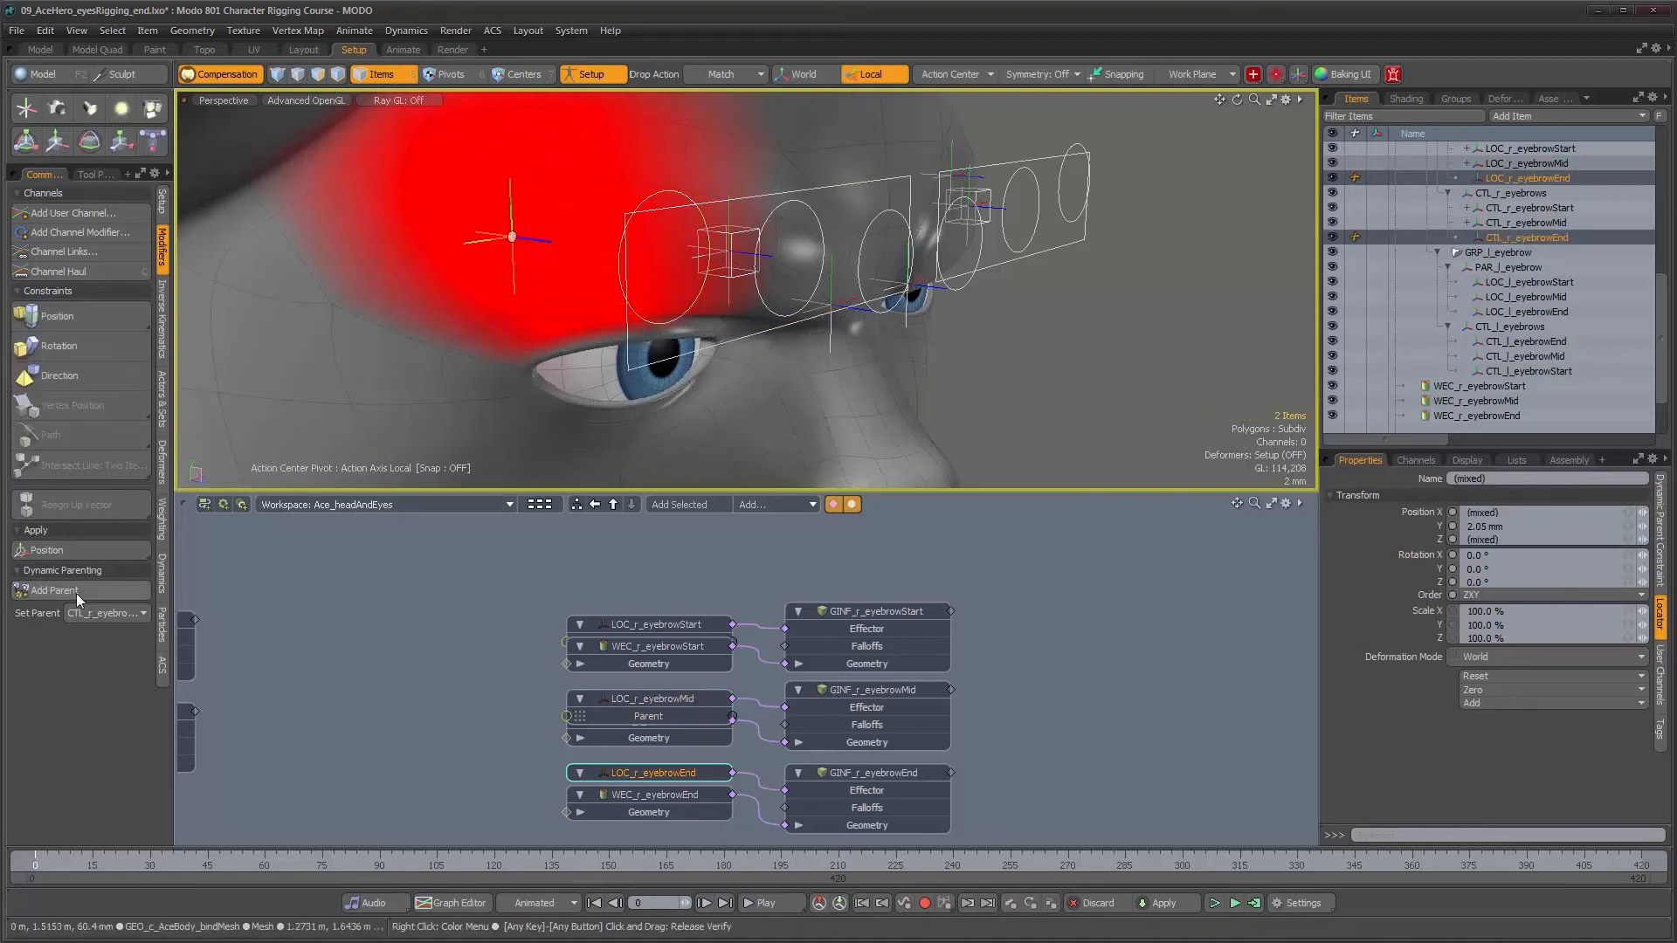
pyautogui.click(89, 587)
# Step: Dynamically parent LOC_l_eyebrowStart on the left brow to CTL_l_eyebrowStart
pyautogui.keyDown('alt'); pyautogui.moveTo(1030, 301); pyautogui.dragTo(862, 310); pyautogui.keyUp('alt')
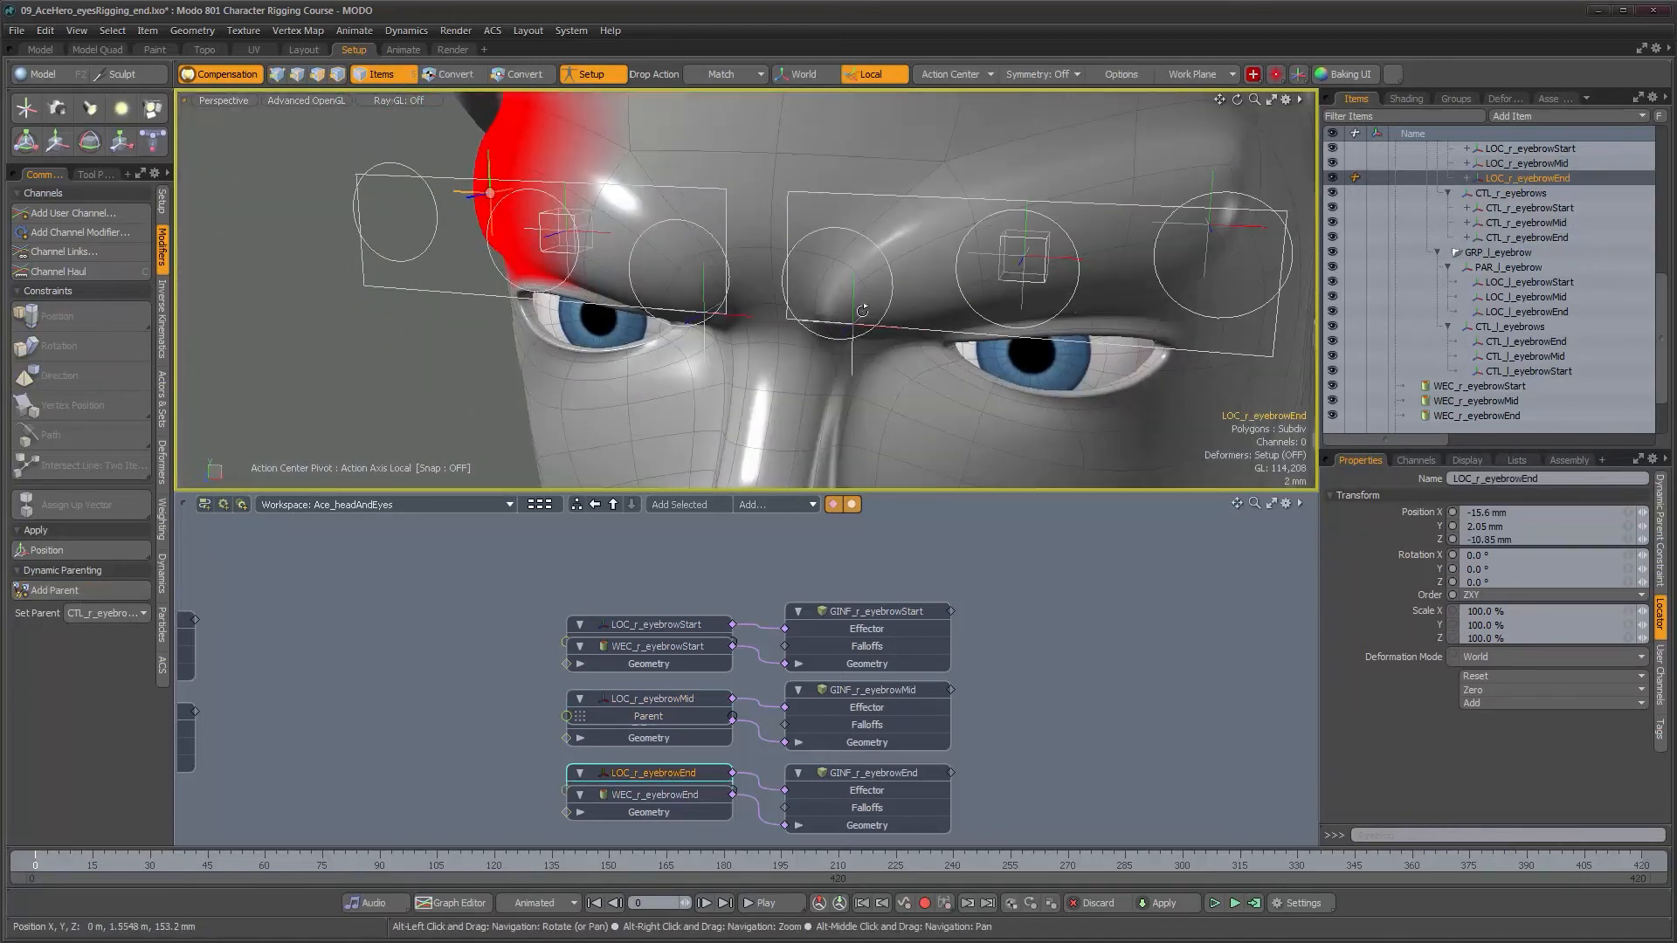
pyautogui.click(892, 298)
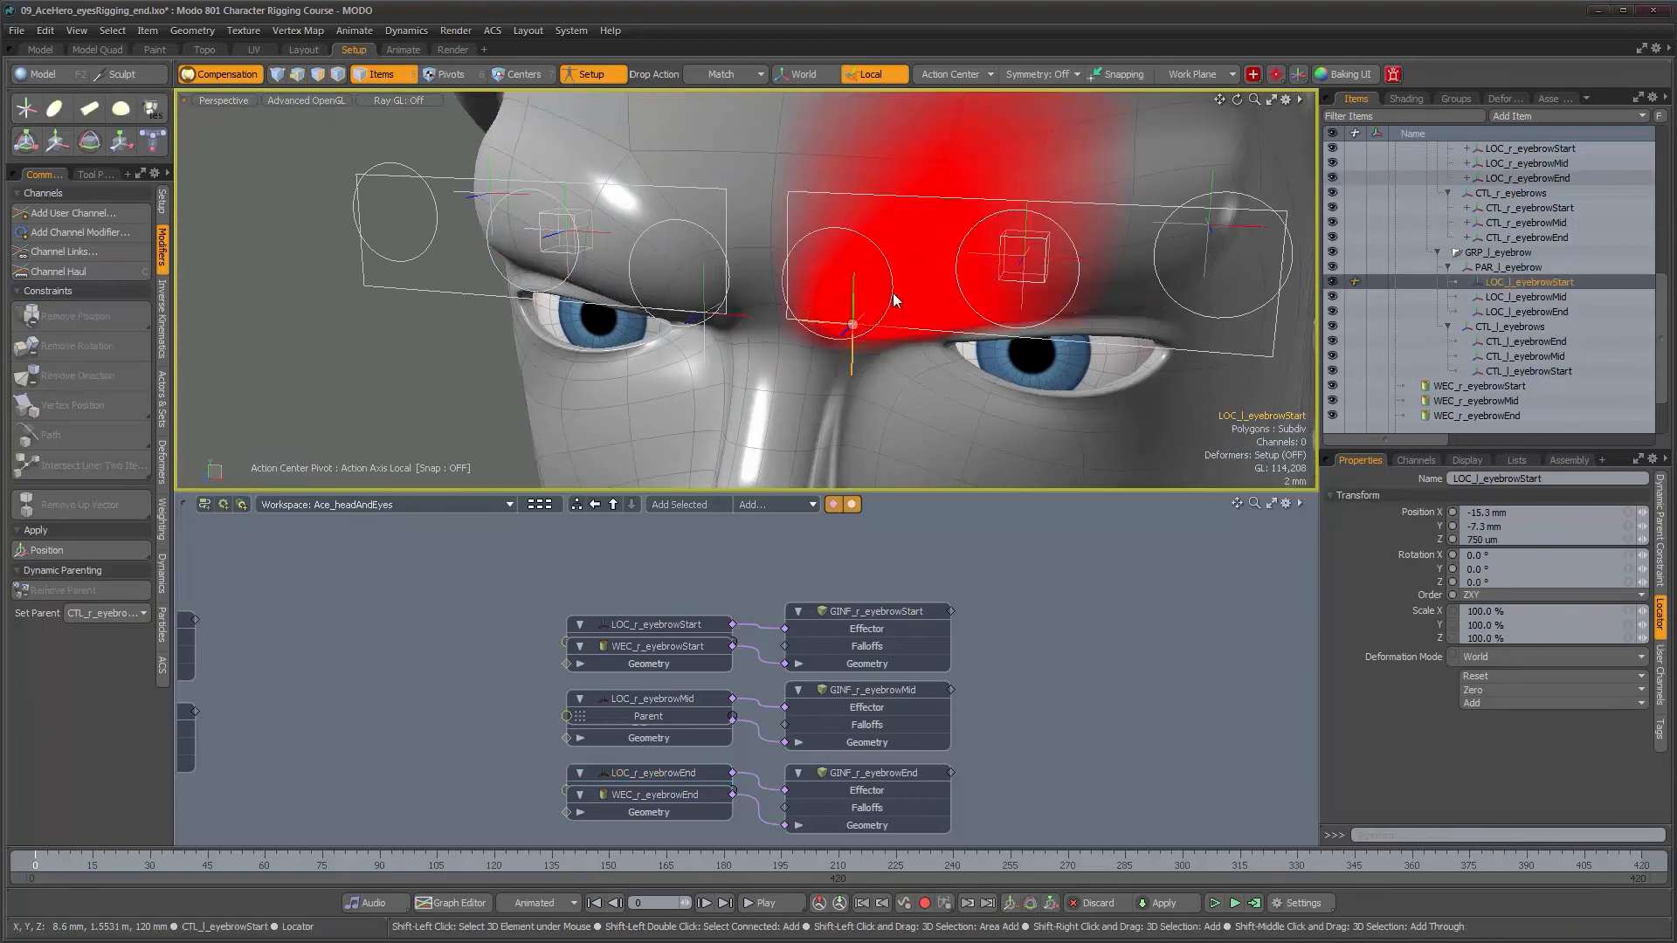
pyautogui.keyDown('shift'); pyautogui.click(893, 295); pyautogui.keyUp('shift')
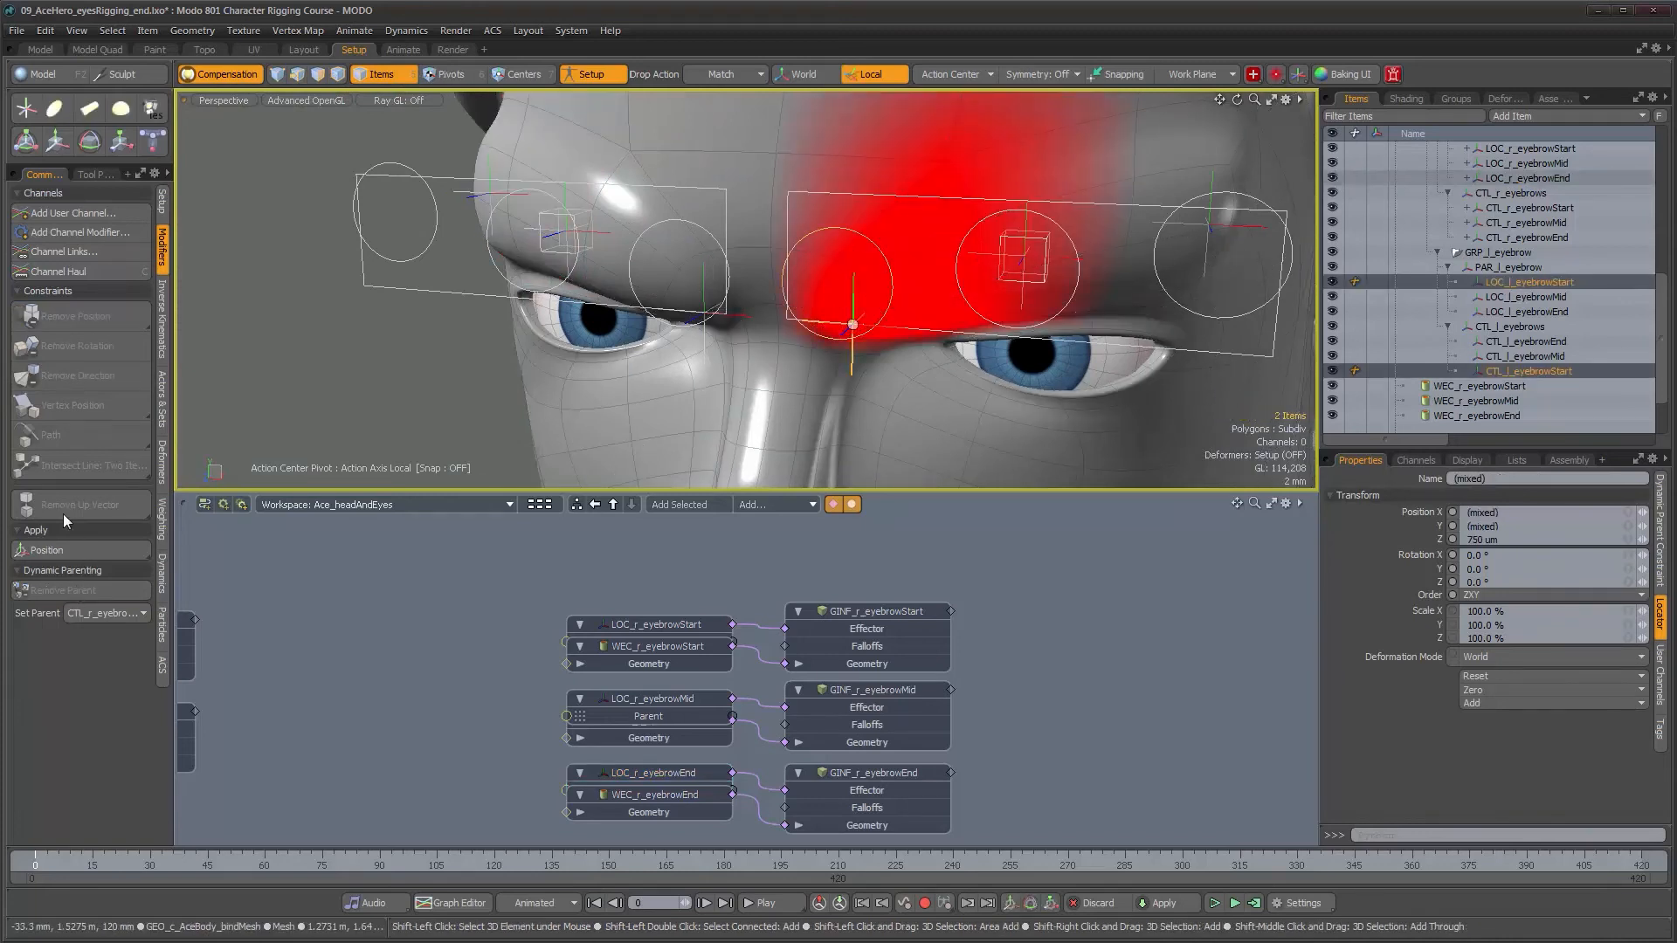
pyautogui.click(55, 589)
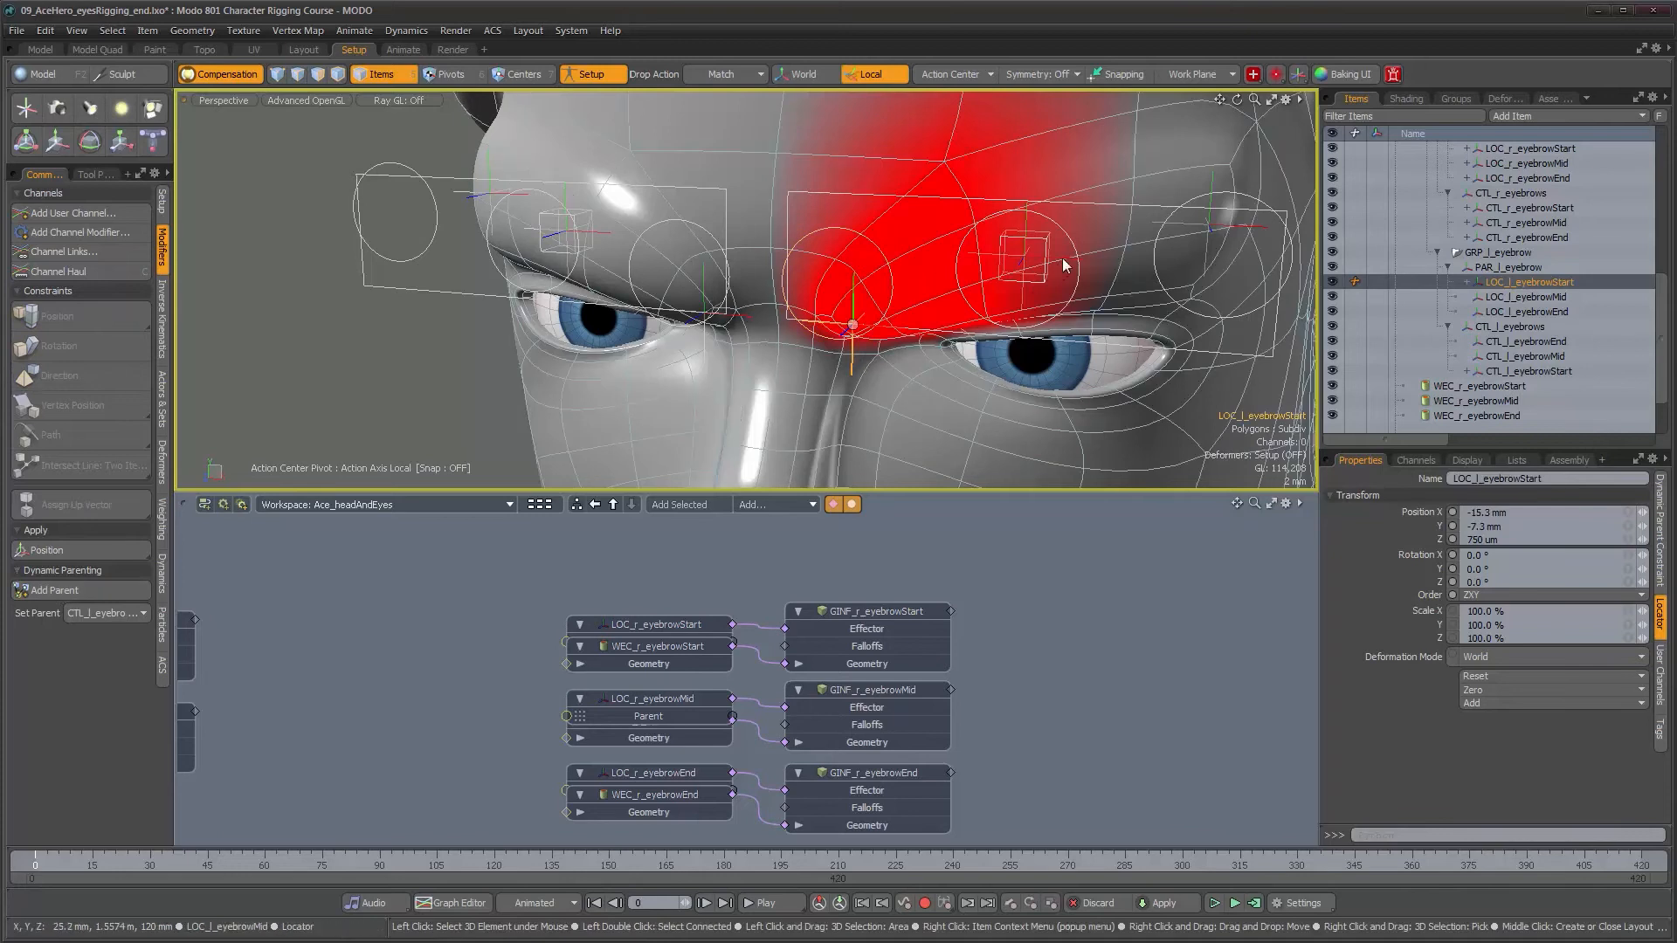
# Step: Dynamically parent the middle left brow locator, LOC_l_eyebrowMid, to CTL_l_eyebrowMid
pyautogui.click(1033, 234)
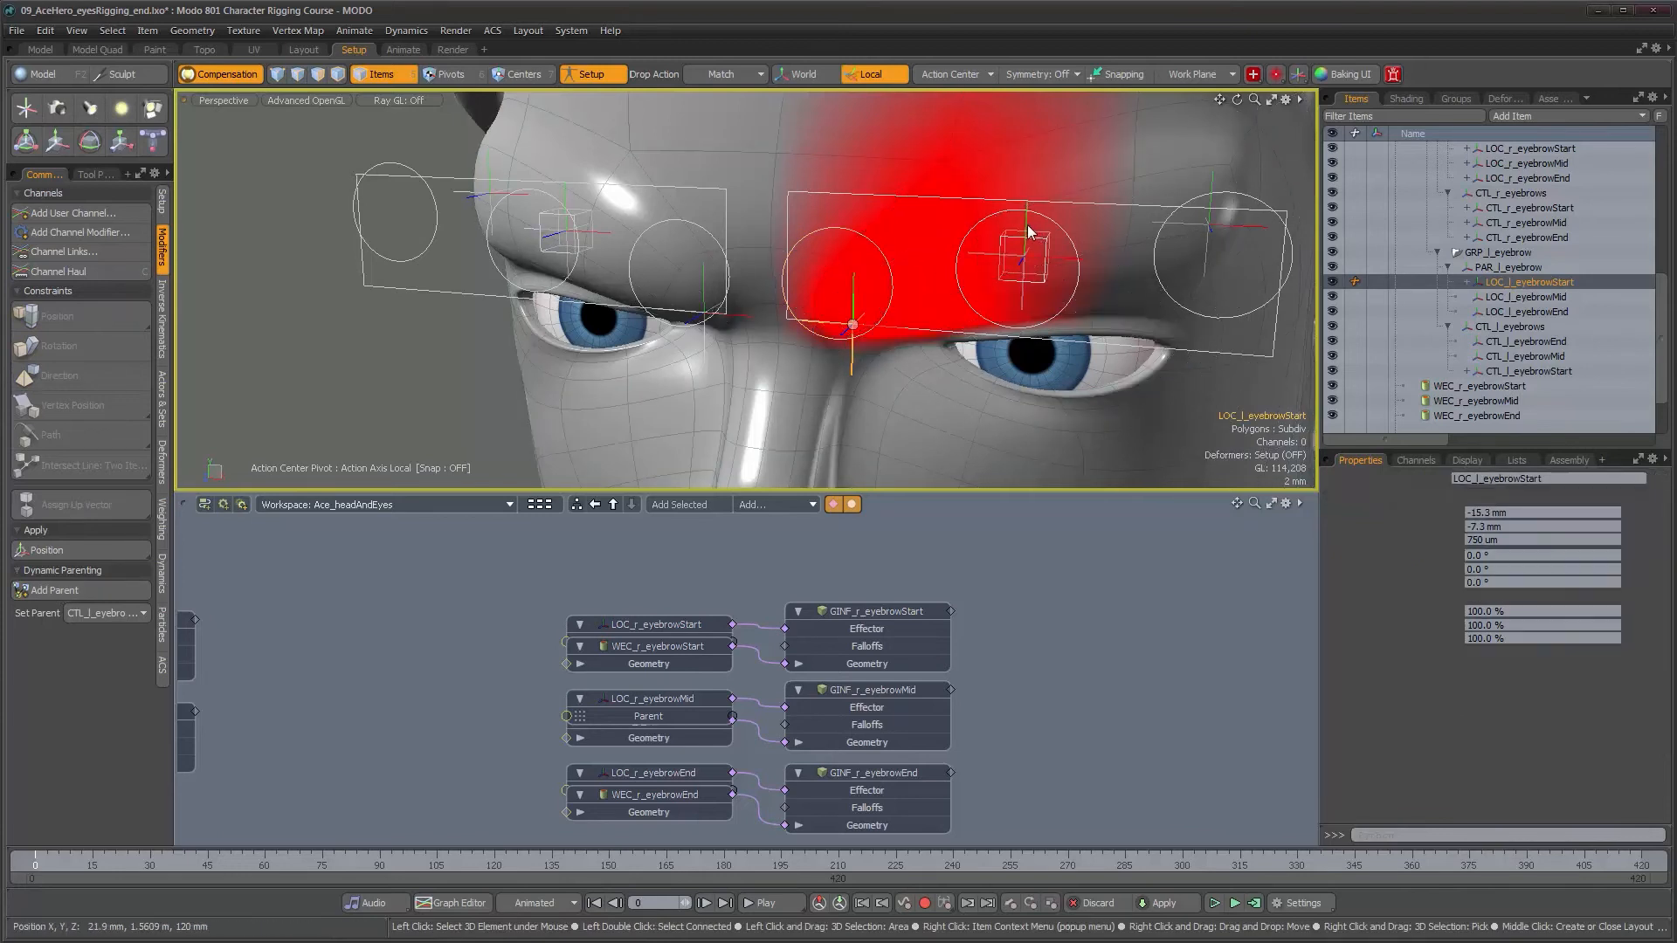
pyautogui.keyDown('shift'); pyautogui.click(1066, 233); pyautogui.keyUp('shift')
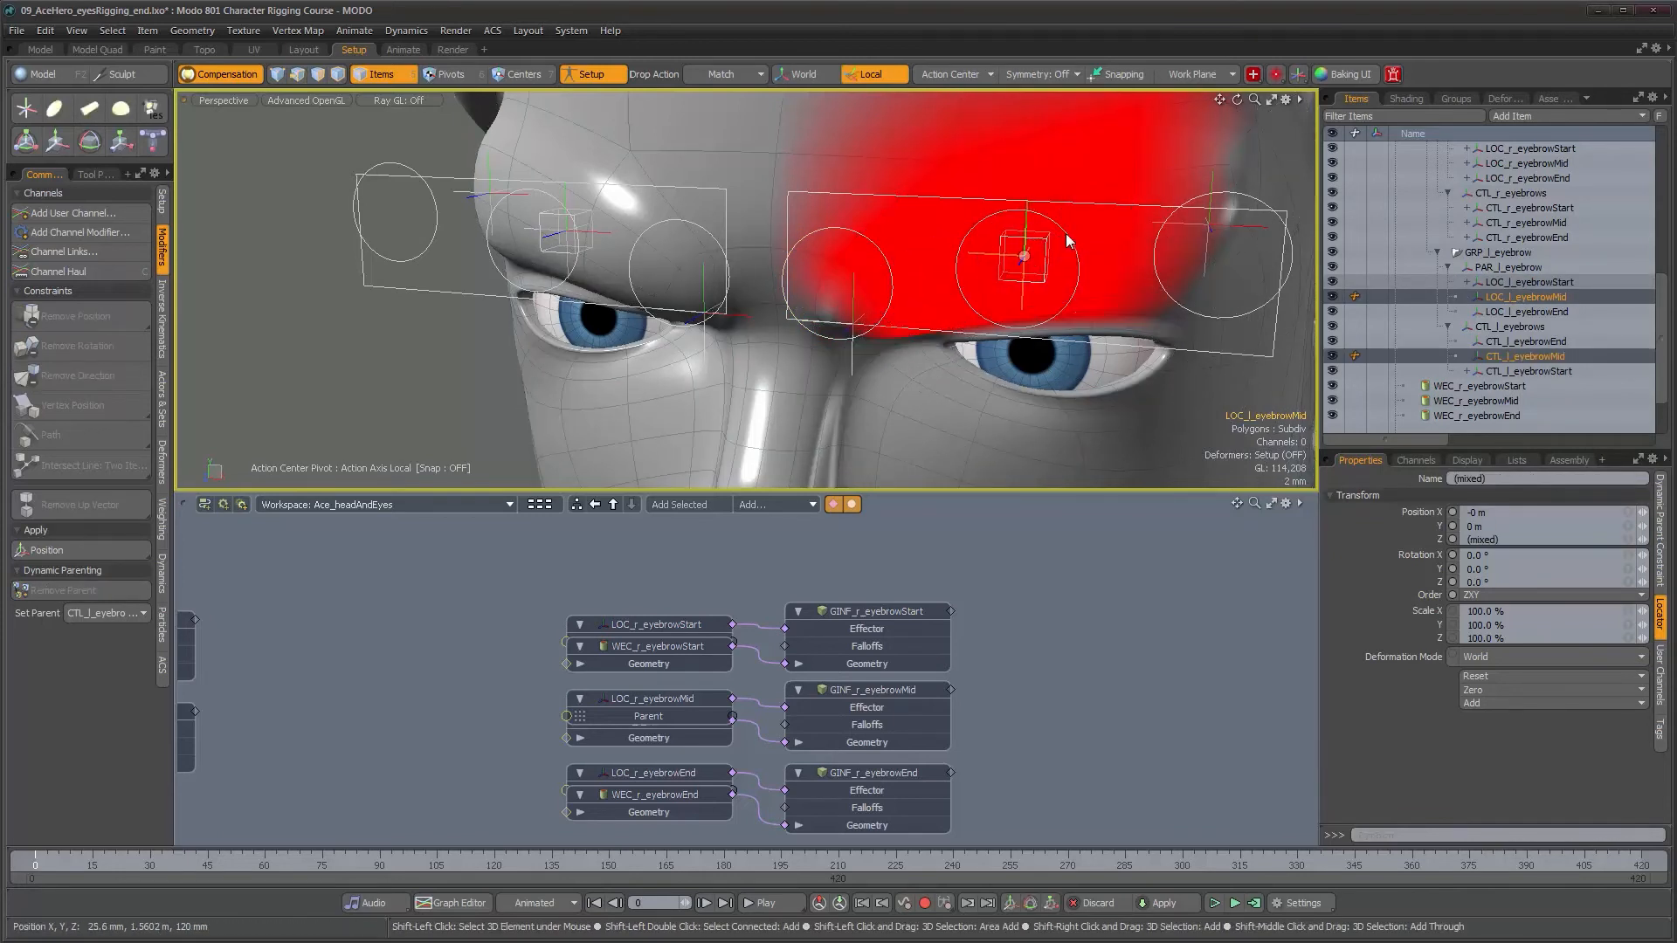
pyautogui.click(59, 590)
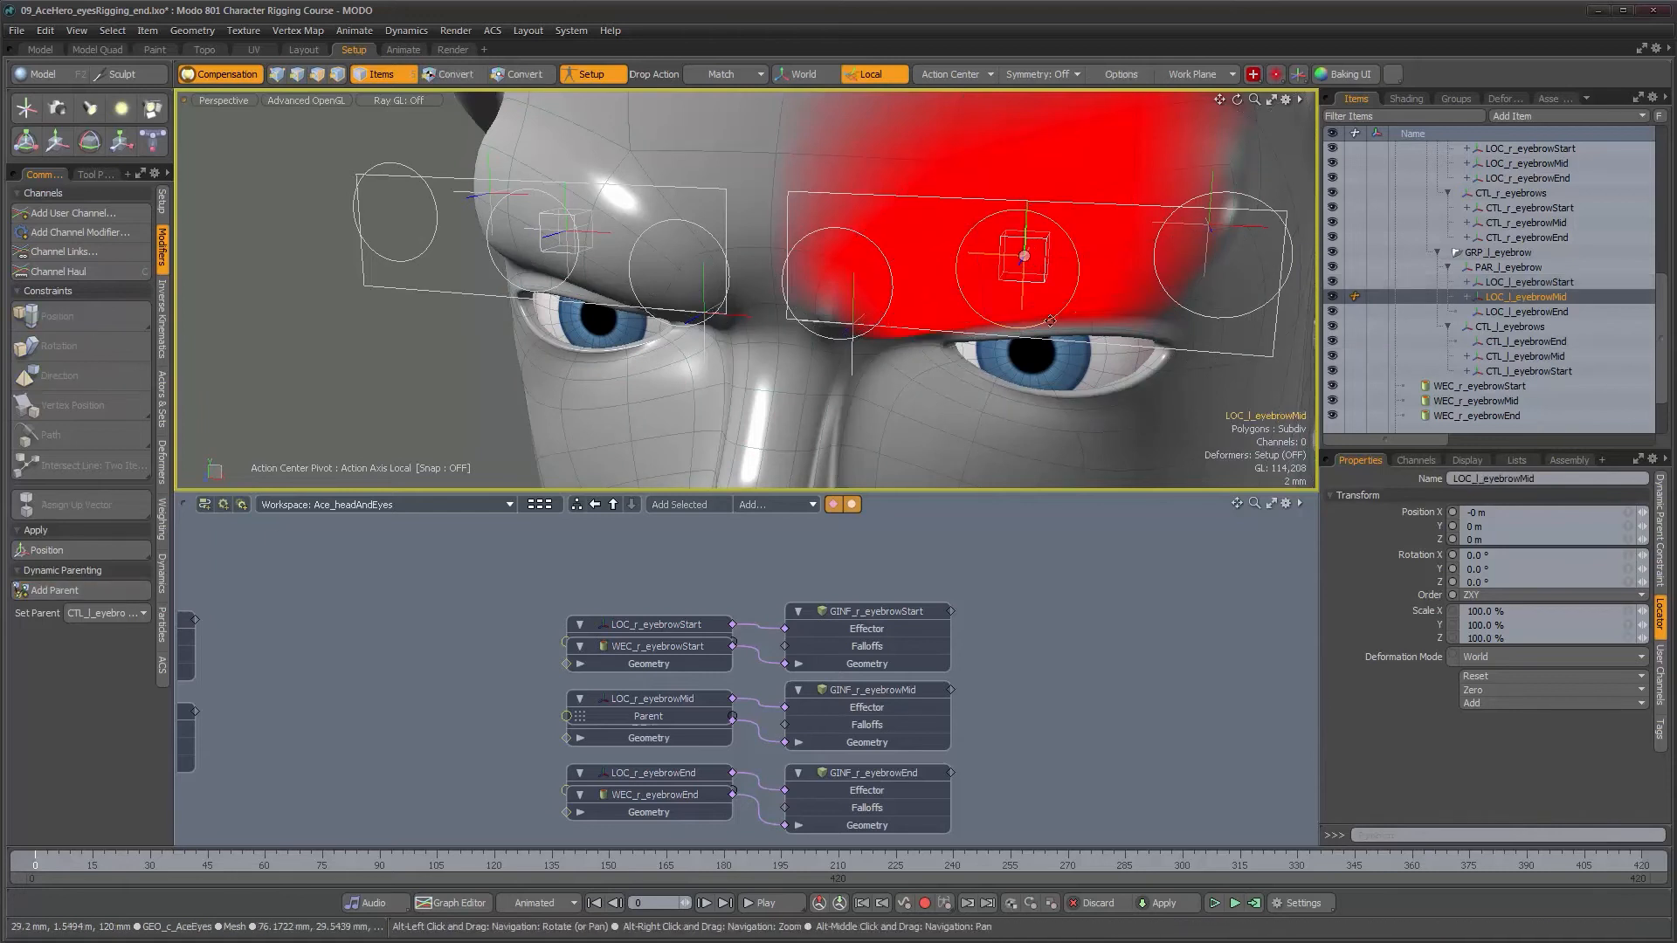
# Step: Dynamically parent the outer left brow locator, LOC_l_eyebrowEnd, to CTL_l_eyebrowEnd
pyautogui.keyDown('alt'); pyautogui.moveTo(928, 394); pyautogui.dragTo(941, 262); pyautogui.keyUp('alt')
pyautogui.click(941, 261)
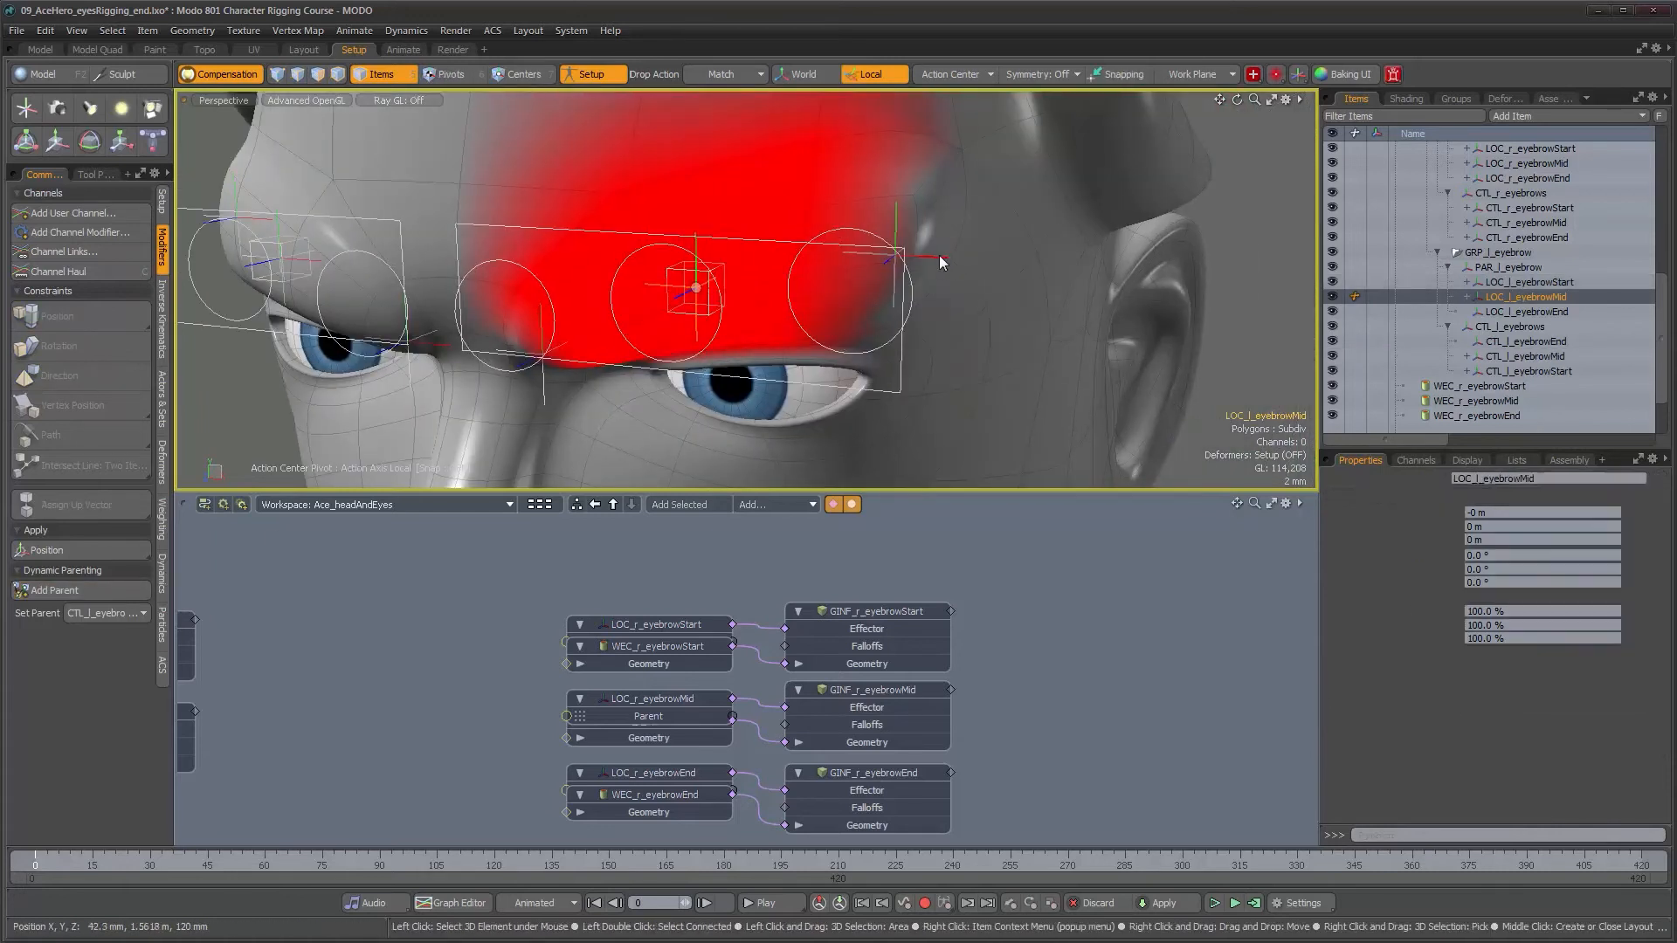
pyautogui.keyDown('shift'); pyautogui.click(880, 347); pyautogui.keyUp('shift')
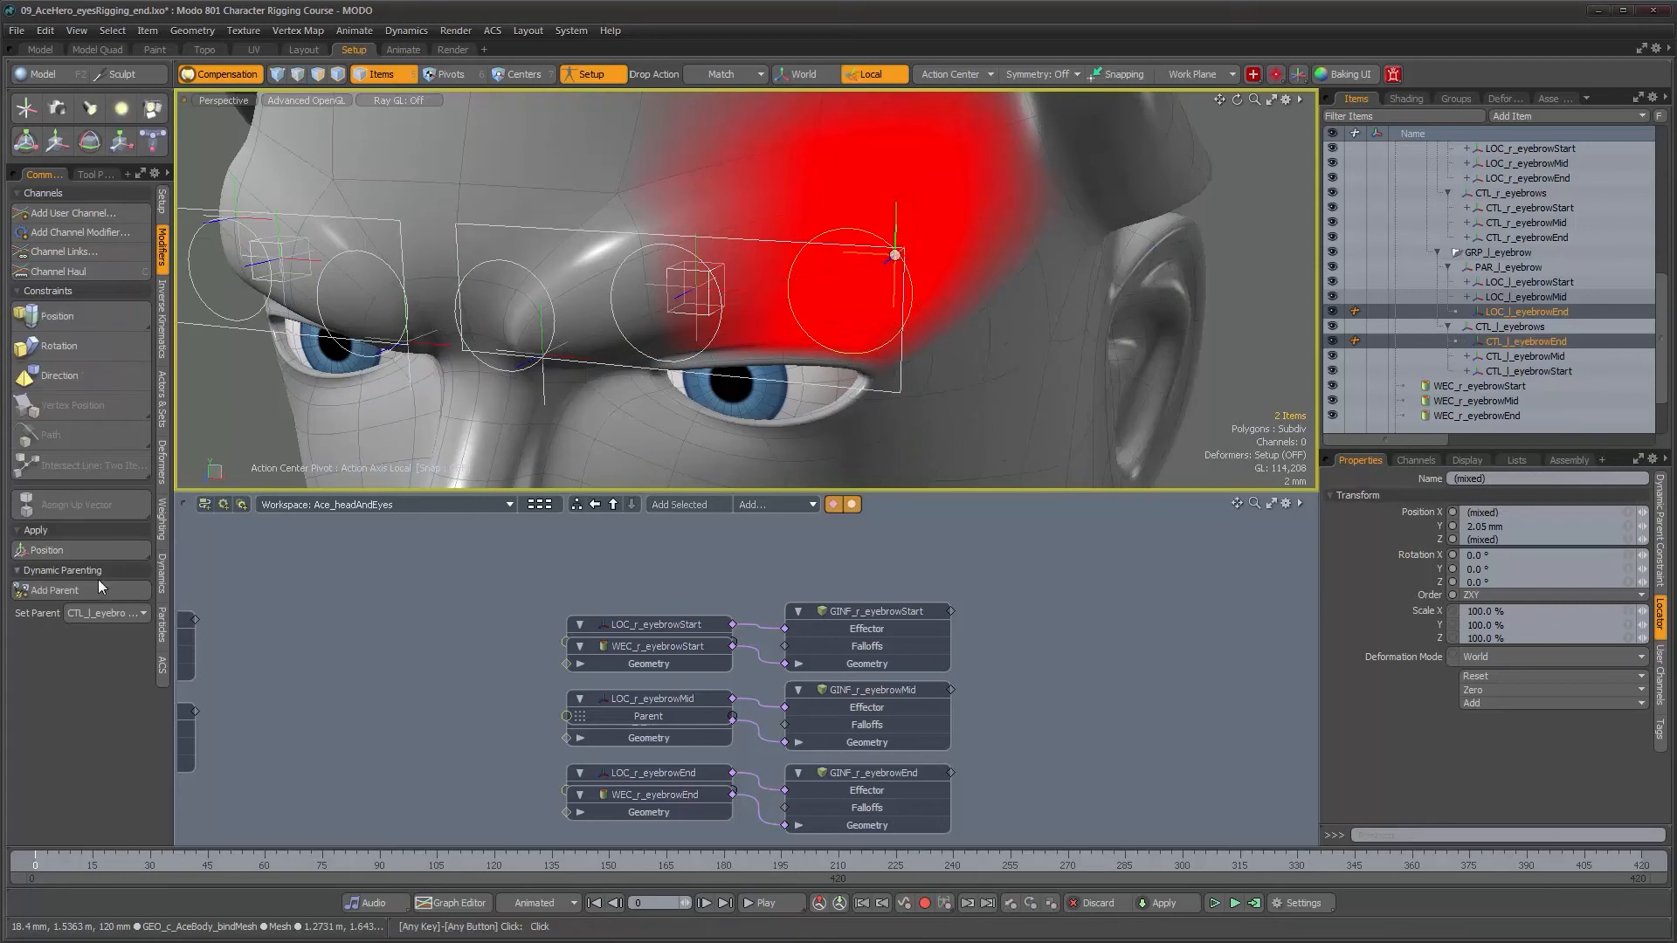
pyautogui.click(87, 595)
# Step: Clear the selection and turn off Setup mode, with the eyebrow controls viewed from the front
pyautogui.keyDown('alt'); pyautogui.moveTo(961, 367); pyautogui.dragTo(1013, 327); pyautogui.keyUp('alt')
pyautogui.click(1047, 331)
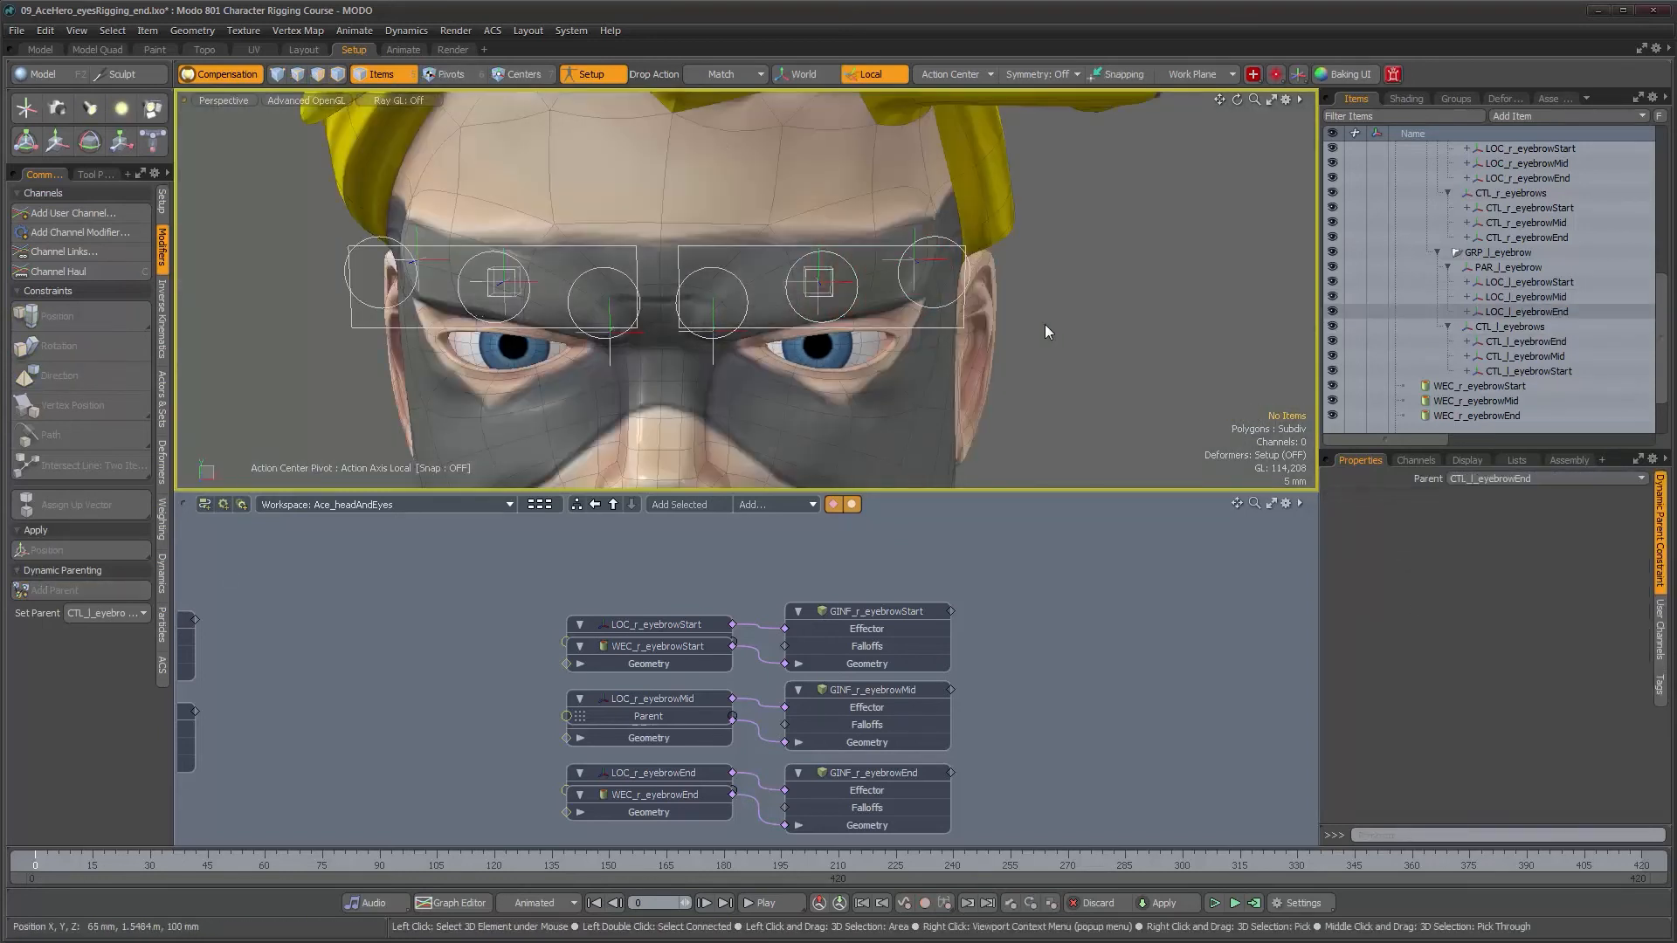
pyautogui.click(592, 74)
# Step: Test the outer left brow by moving the CTL_l_eyebrowEnd control, and undo the move
pyautogui.click(950, 308)
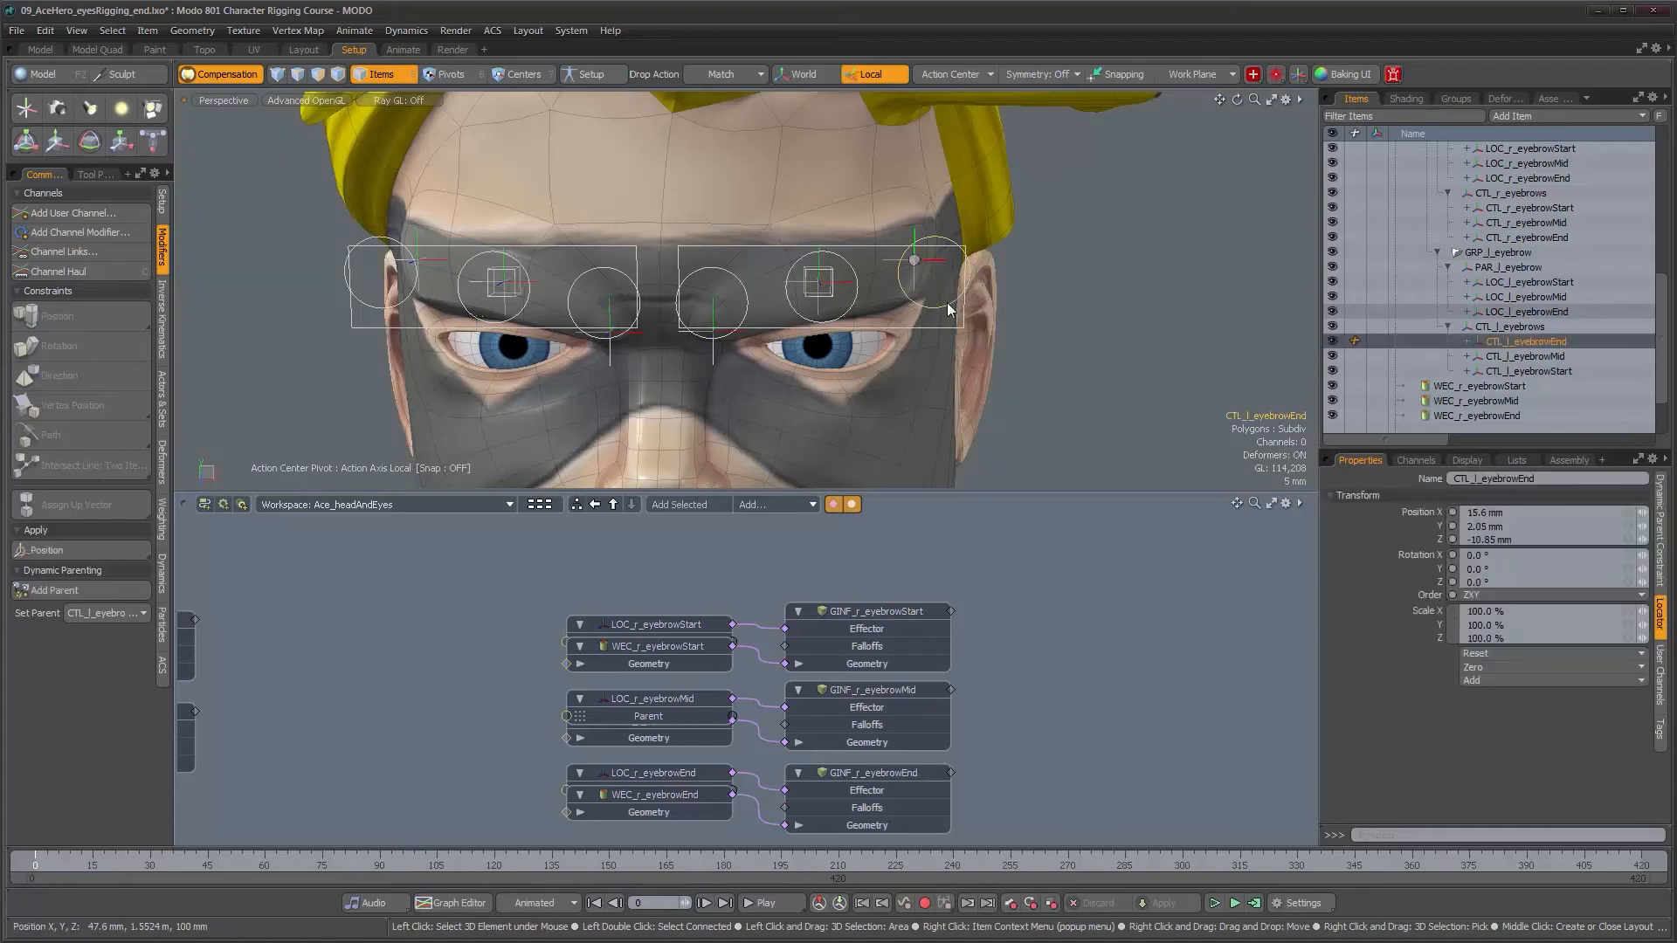
pyautogui.keyDown('alt'); pyautogui.moveTo(950, 302); pyautogui.dragTo(952, 287); pyautogui.keyUp('alt')
pyautogui.moveTo(985, 184); pyautogui.dragTo(968, 181)
pyautogui.hotkey('ctrl', 'z')
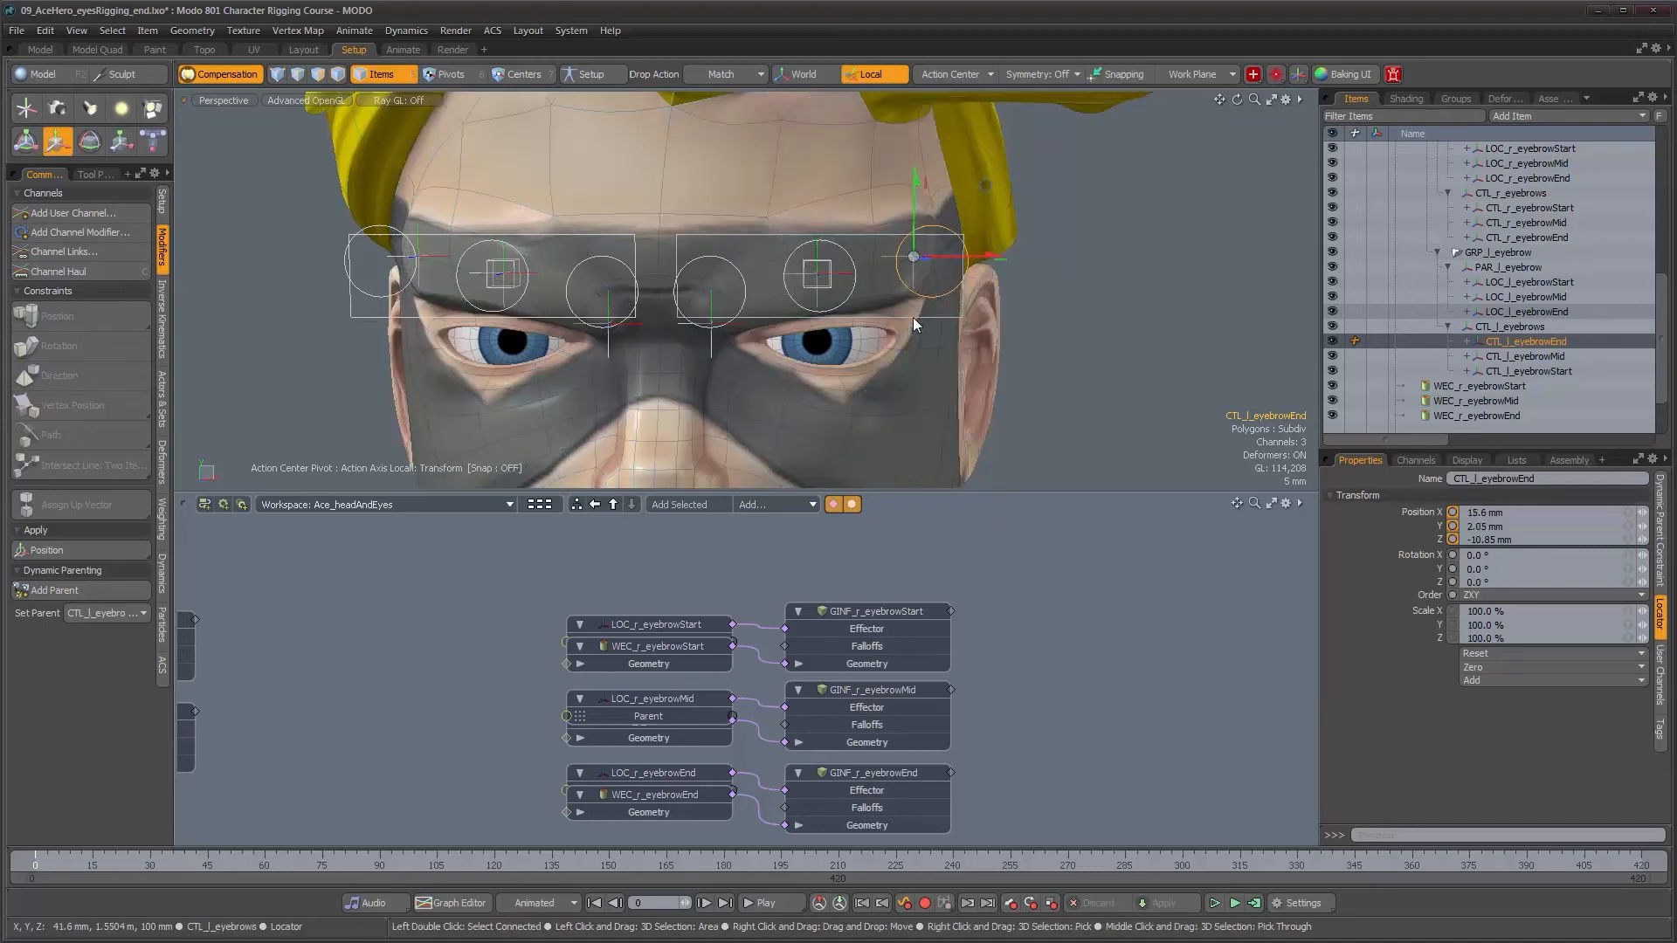
# Step: Test the whole left brow by moving and rotating the parent control CTL_l_eyebrows, and undo the changes
pyautogui.press('Up')
pyautogui.moveTo(883, 193)
pyautogui.mouseDown()
pyautogui.moveTo(905, 161)
pyautogui.moveTo(885, 175)
pyautogui.moveTo(887, 209)
pyautogui.moveTo(887, 194)
pyautogui.mouseUp()
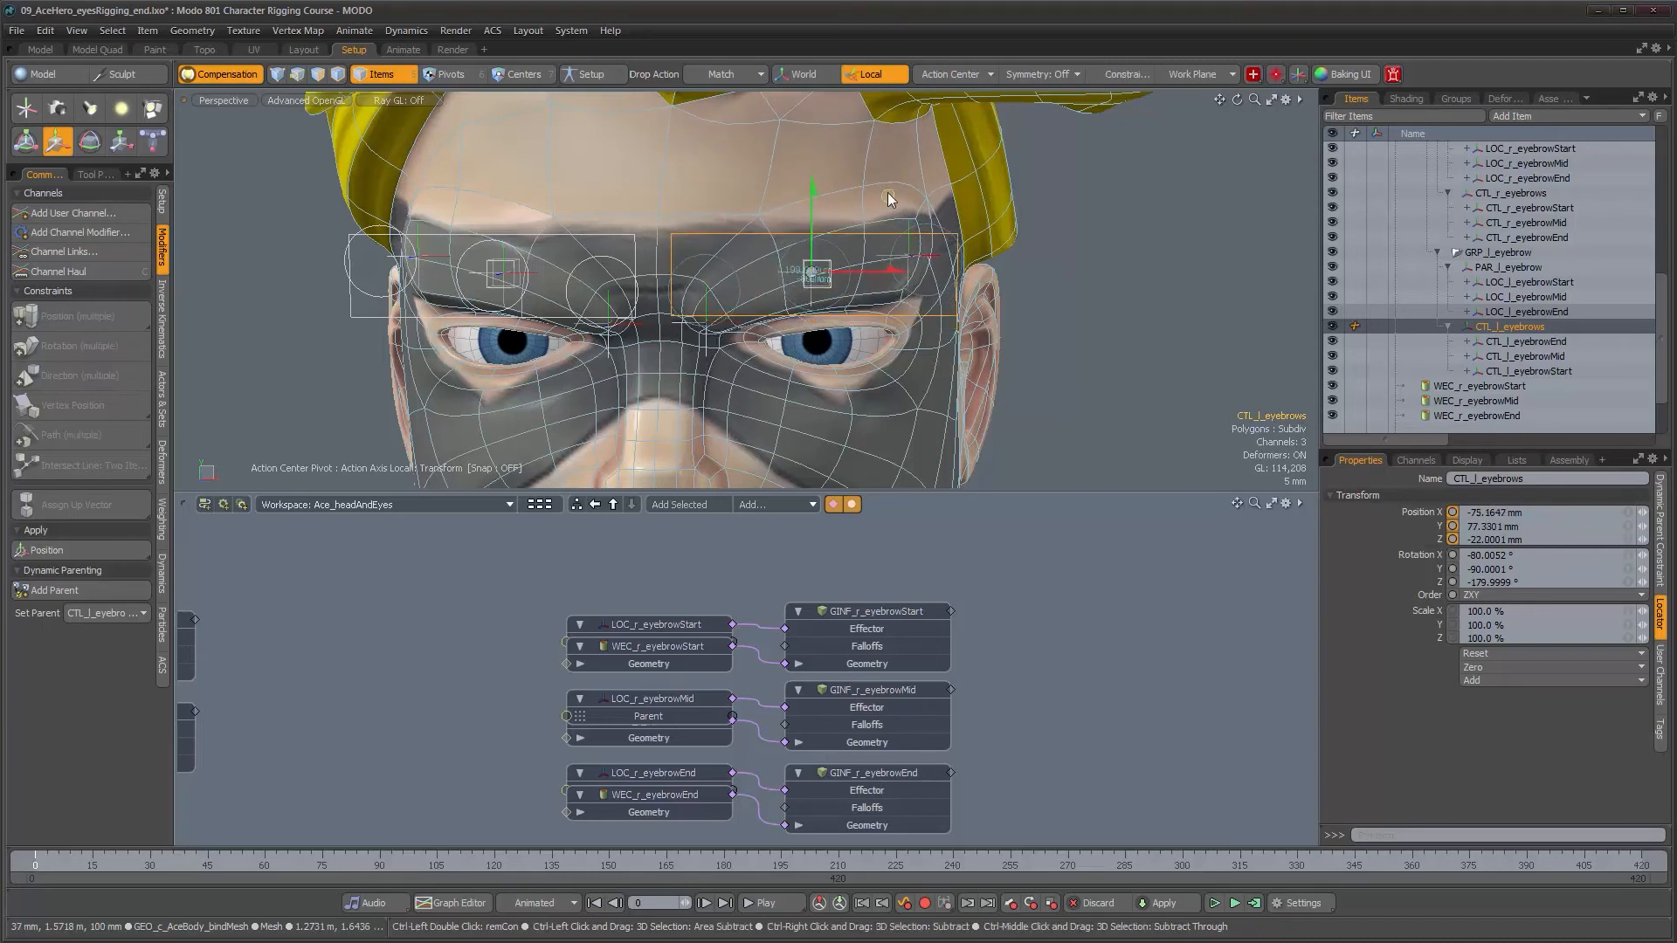
pyautogui.press('e')
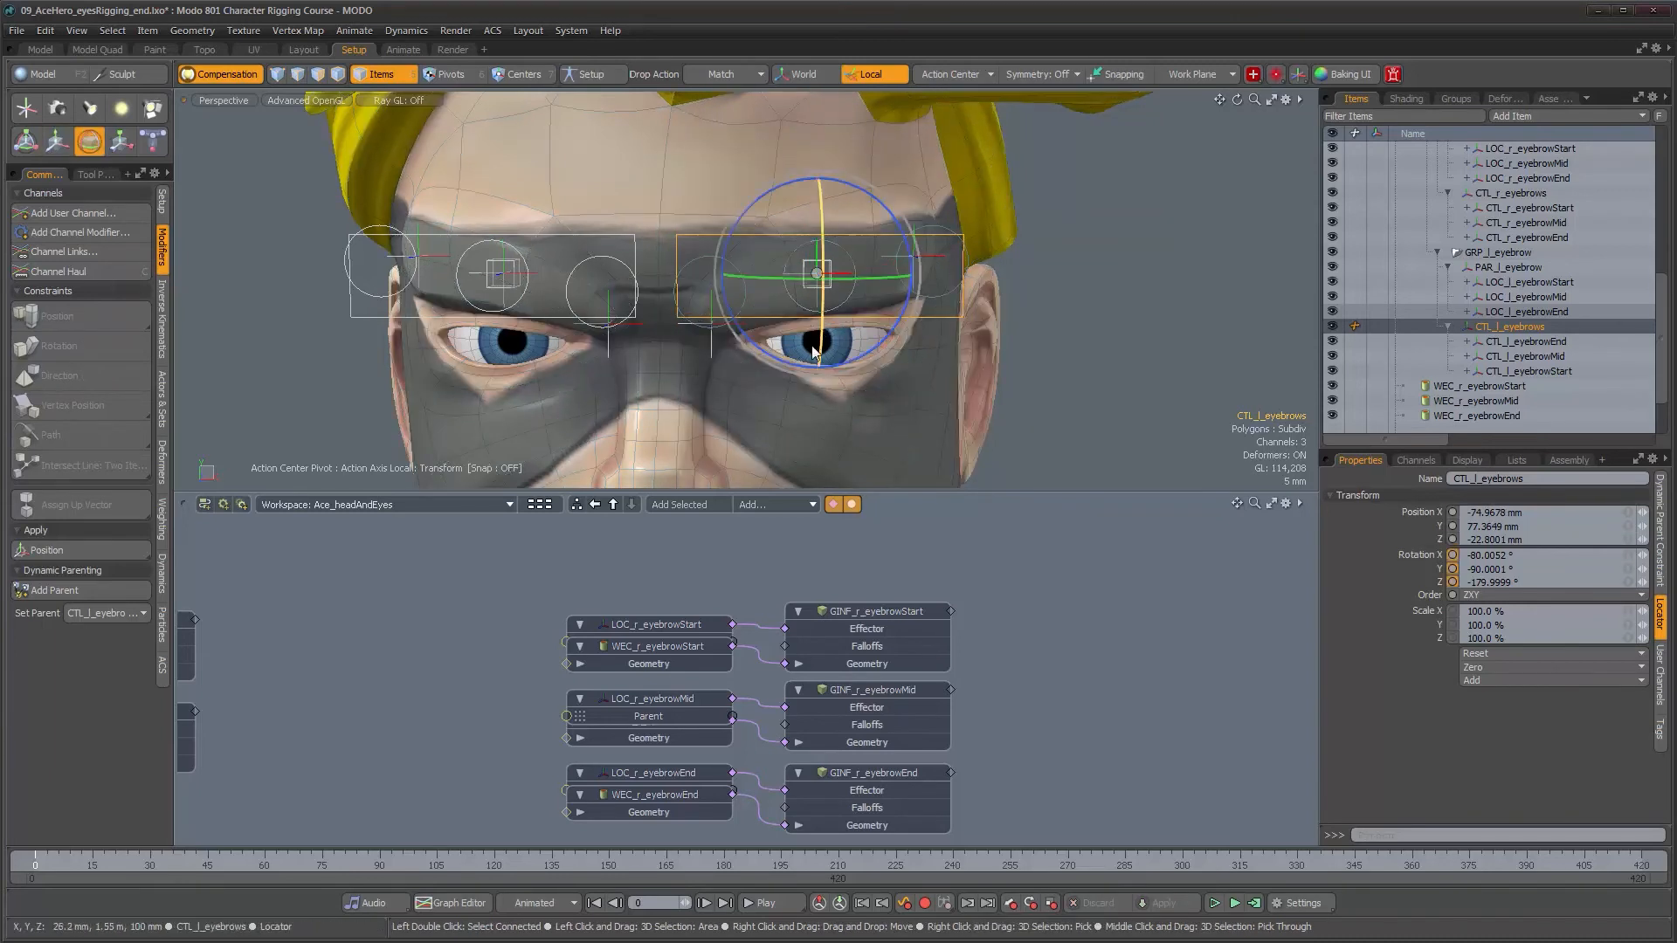
pyautogui.moveTo(836, 372)
pyautogui.mouseDown()
pyautogui.moveTo(862, 367)
pyautogui.moveTo(841, 363)
pyautogui.mouseUp()
pyautogui.hotkey('ctrl', 'z')
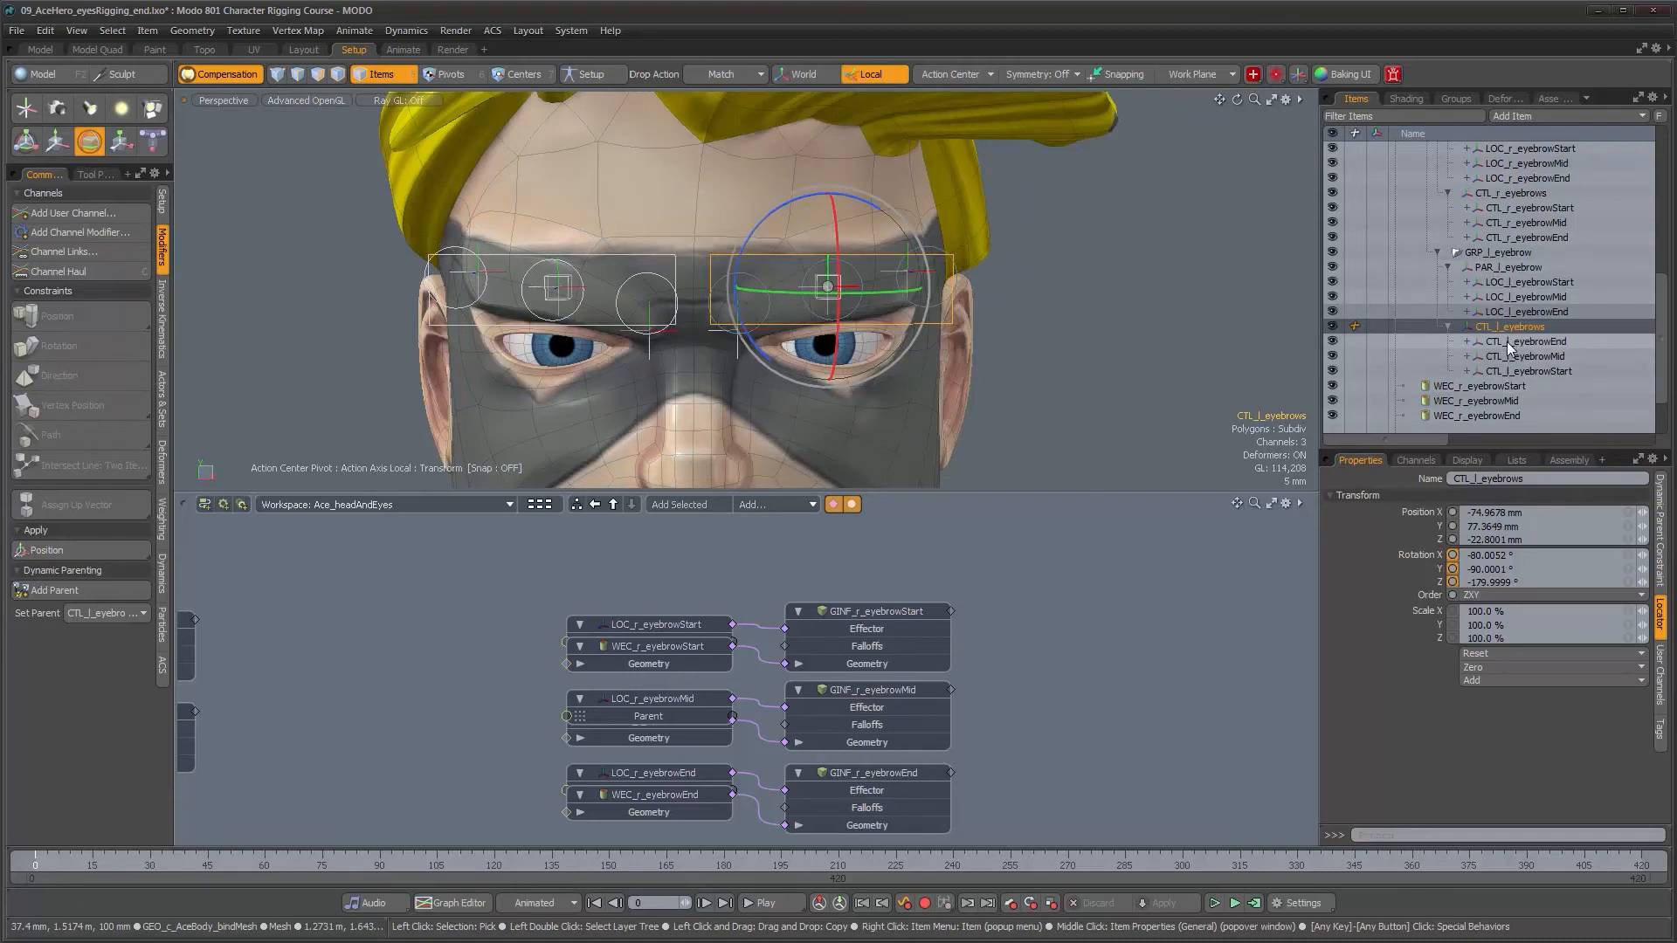
# Step: Select all eight CTL eyebrow controls of both brows and zero all their transforms
pyautogui.click(1506, 343)
pyautogui.click(1509, 356)
pyautogui.click(1511, 371)
pyautogui.keyDown('ctrl'); pyautogui.click(1507, 356); pyautogui.keyUp('ctrl')
pyautogui.keyDown('ctrl'); pyautogui.click(1505, 341); pyautogui.keyUp('ctrl')
pyautogui.keyDown('ctrl'); pyautogui.click(1502, 327); pyautogui.keyUp('ctrl')
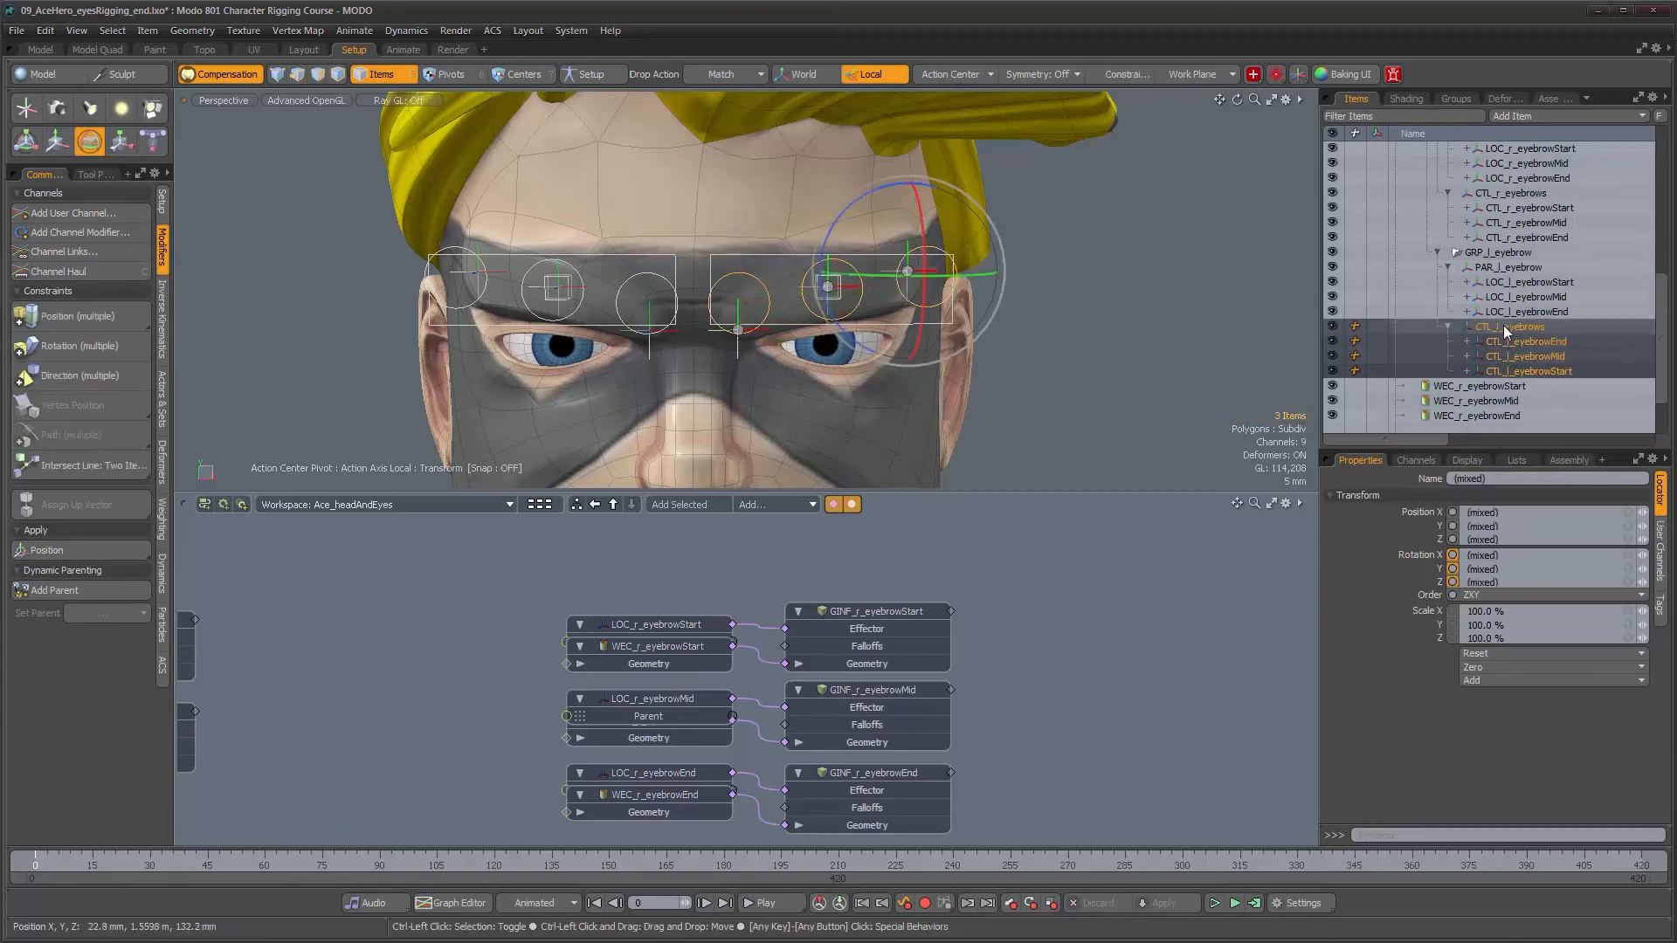
pyautogui.keyDown('ctrl'); pyautogui.click(1530, 237); pyautogui.keyUp('ctrl')
pyautogui.keyDown('ctrl'); pyautogui.click(1527, 222); pyautogui.keyUp('ctrl')
pyautogui.keyDown('ctrl'); pyautogui.click(1526, 208); pyautogui.keyUp('ctrl')
pyautogui.keyDown('ctrl'); pyautogui.click(1516, 192); pyautogui.keyUp('ctrl')
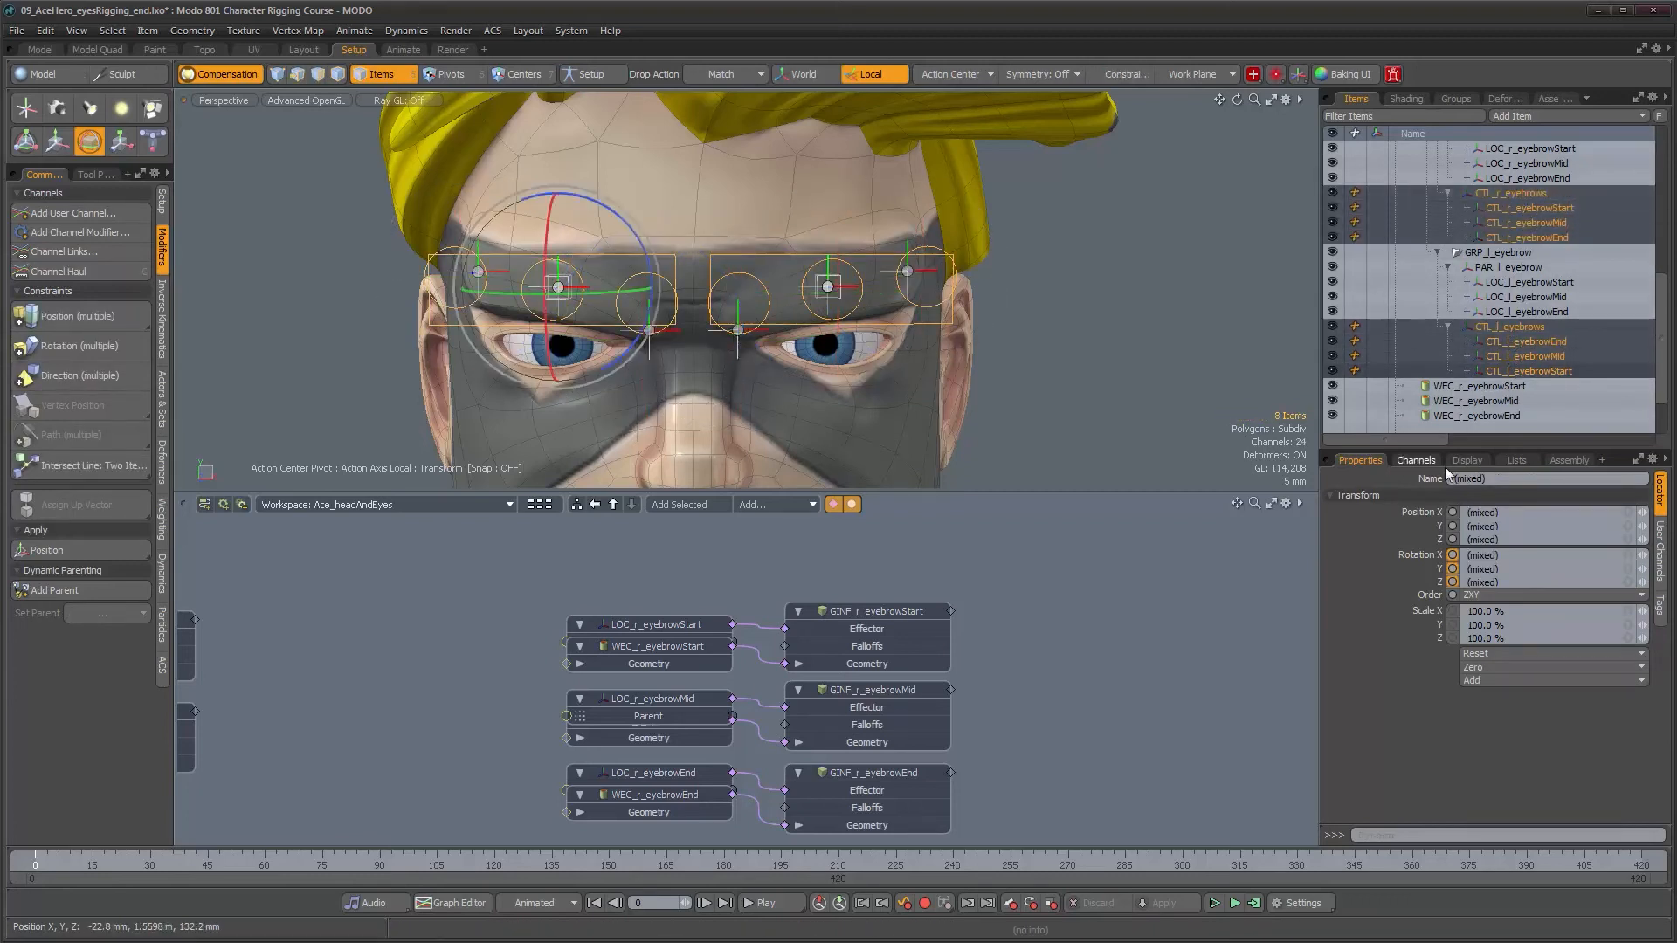
pyautogui.click(1495, 664)
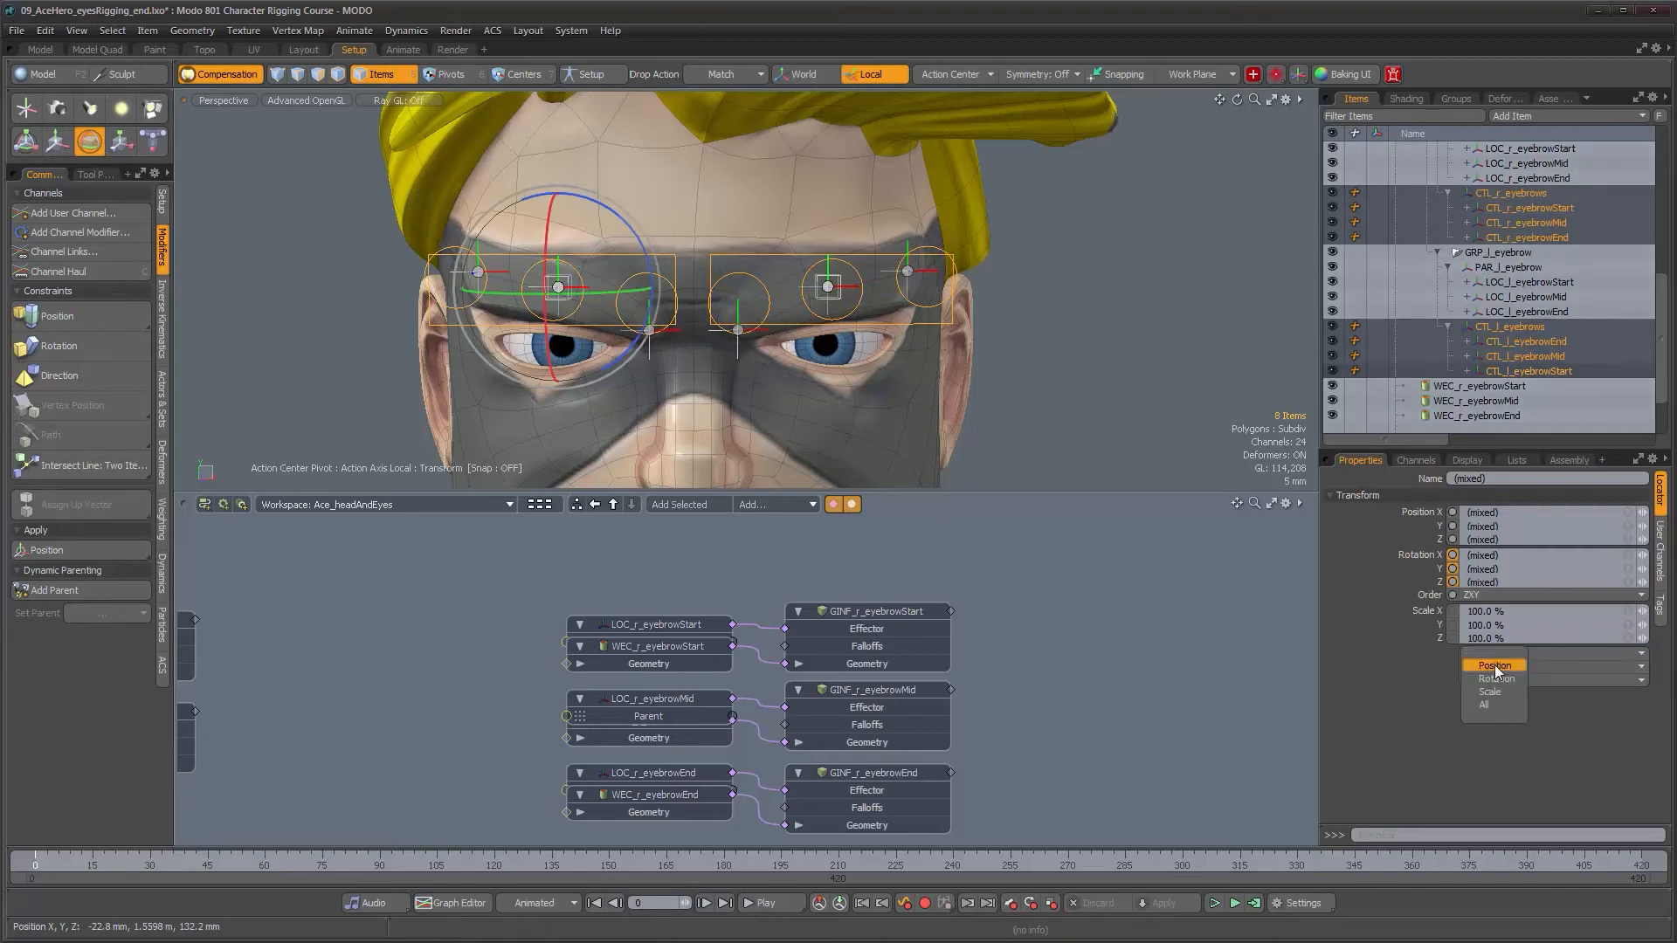
pyautogui.click(1491, 702)
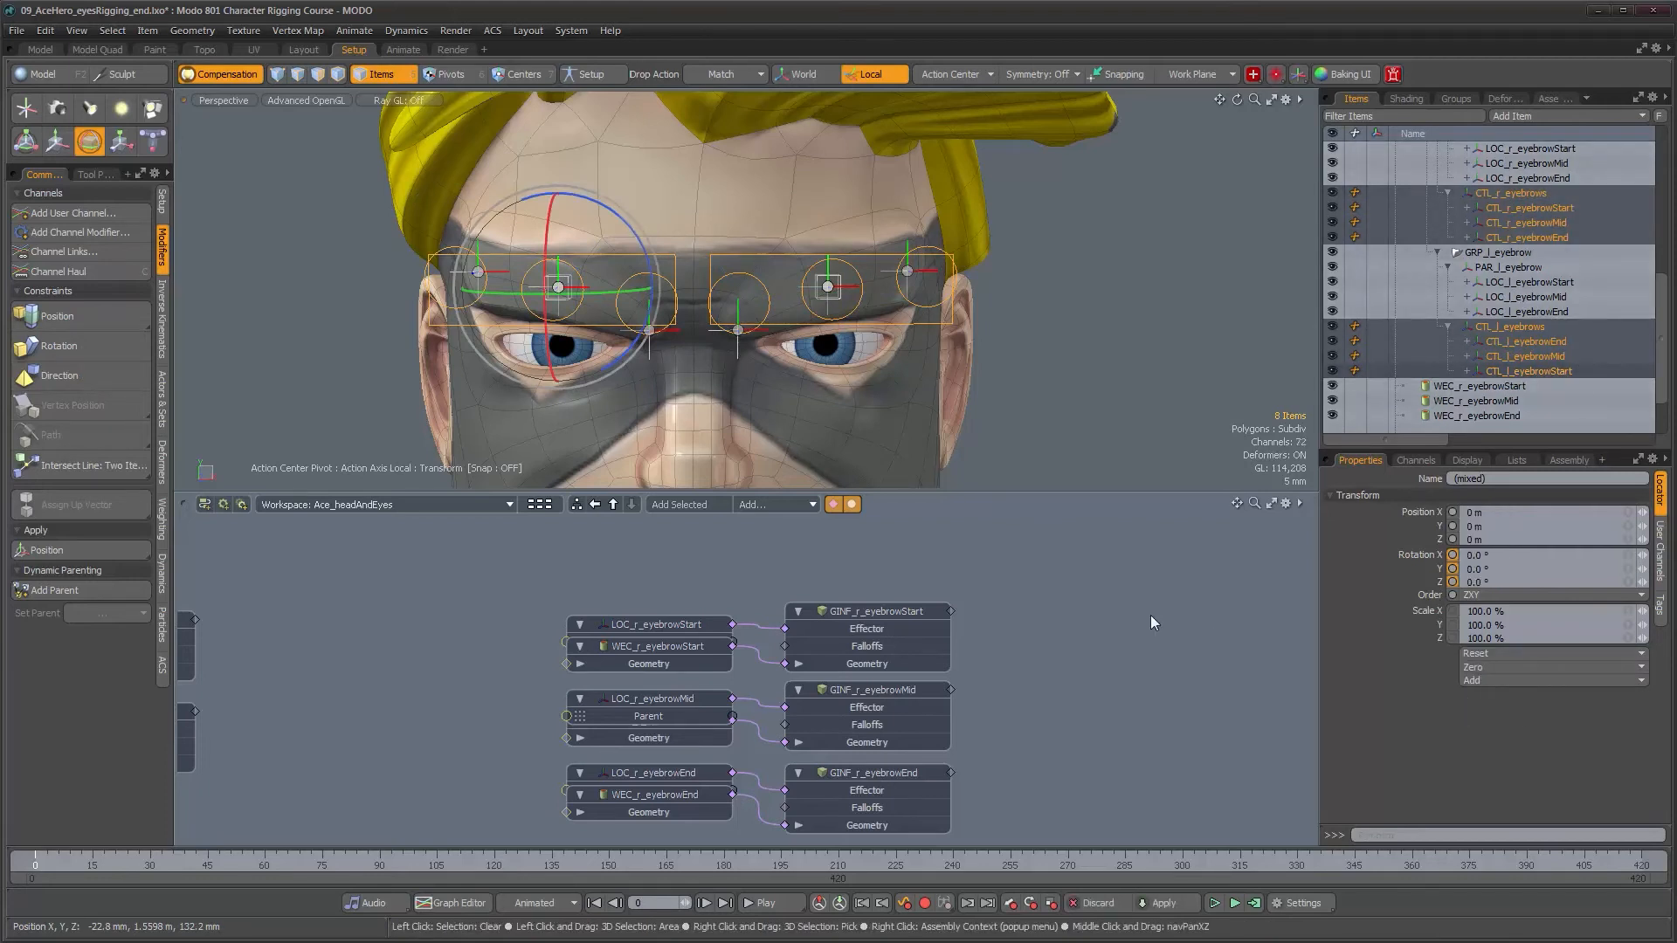
pyautogui.press('space')
# Step: Check the zeroed controls by switching Setup mode on and off, and examine the eyebrow nodes in the schematic
pyautogui.click(592, 73)
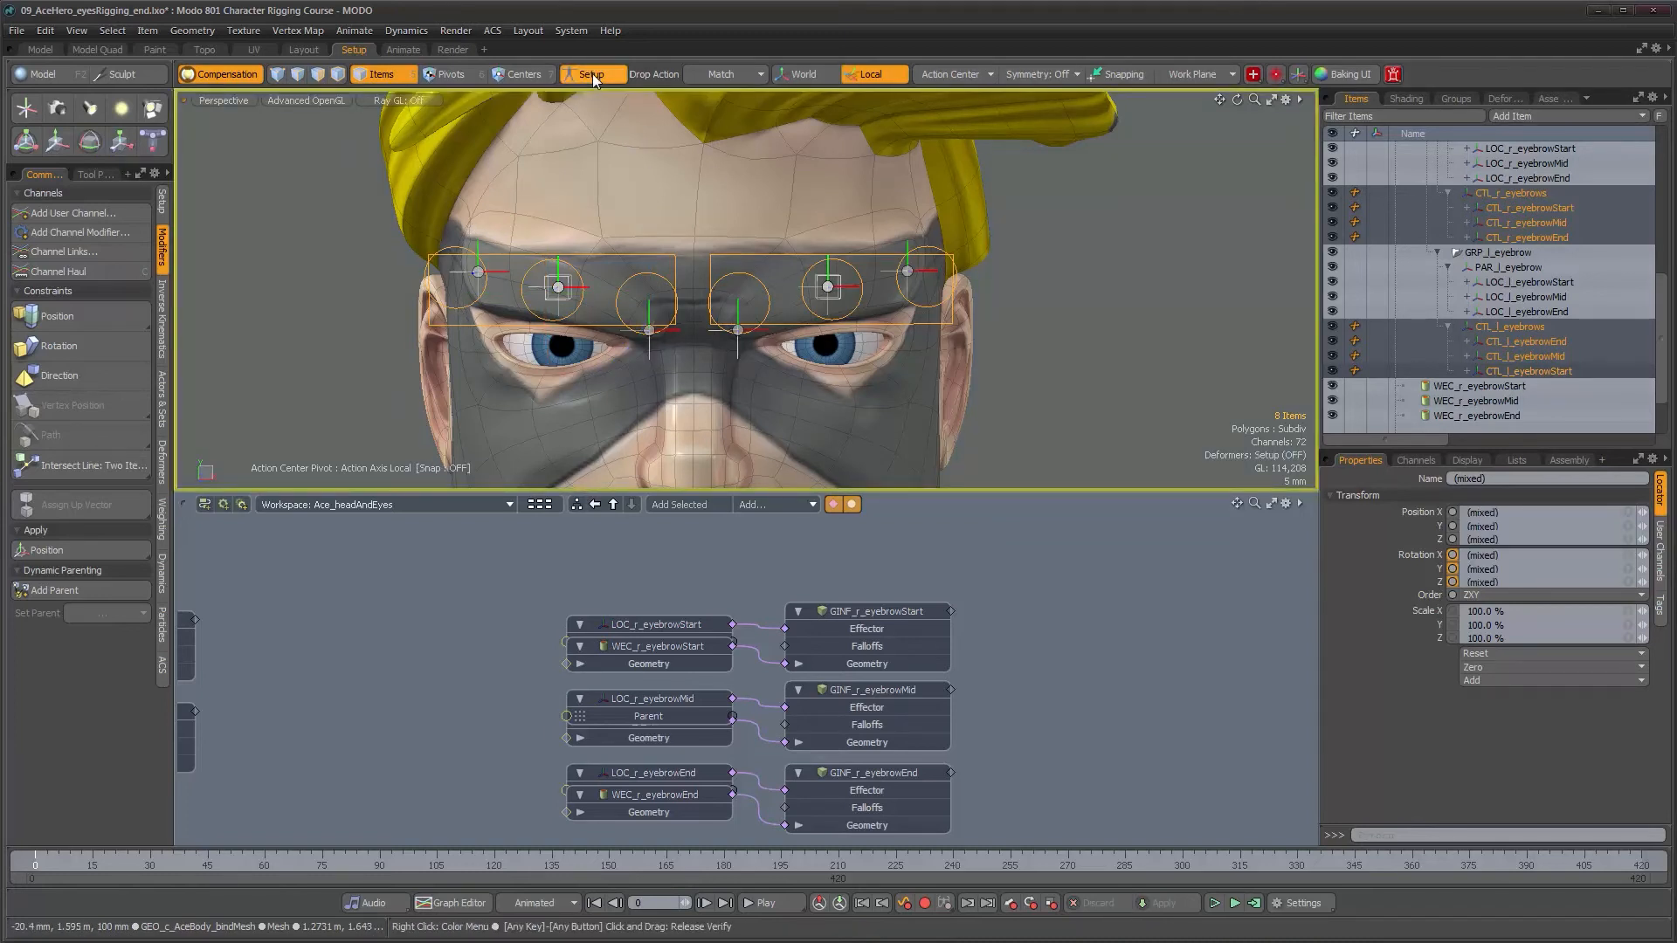
pyautogui.click(592, 74)
pyautogui.moveTo(886, 352)
pyautogui.keyDown('alt'); pyautogui.mouseDown()
pyautogui.moveTo(1002, 321)
pyautogui.moveTo(908, 353)
pyautogui.moveTo(794, 351)
pyautogui.moveTo(947, 350)
pyautogui.moveTo(853, 355)
pyautogui.mouseUp(); pyautogui.keyUp('alt')
pyautogui.click(1027, 342)
pyautogui.keyDown('alt'); pyautogui.moveTo(854, 355); pyautogui.dragTo(871, 372, button='right'); pyautogui.keyUp('alt')
pyautogui.keyDown('alt'); pyautogui.moveTo(871, 371); pyautogui.dragTo(973, 513); pyautogui.keyUp('alt')
pyautogui.scroll(-3, 967, 666)
pyautogui.keyDown('alt'); pyautogui.moveTo(968, 665); pyautogui.dragTo(813, 617); pyautogui.keyUp('alt')
pyautogui.keyDown('alt'); pyautogui.moveTo(875, 682); pyautogui.dragTo(833, 626); pyautogui.keyUp('alt')
pyautogui.keyDown('alt'); pyautogui.moveTo(912, 347); pyautogui.dragTo(1022, 363); pyautogui.keyUp('alt')
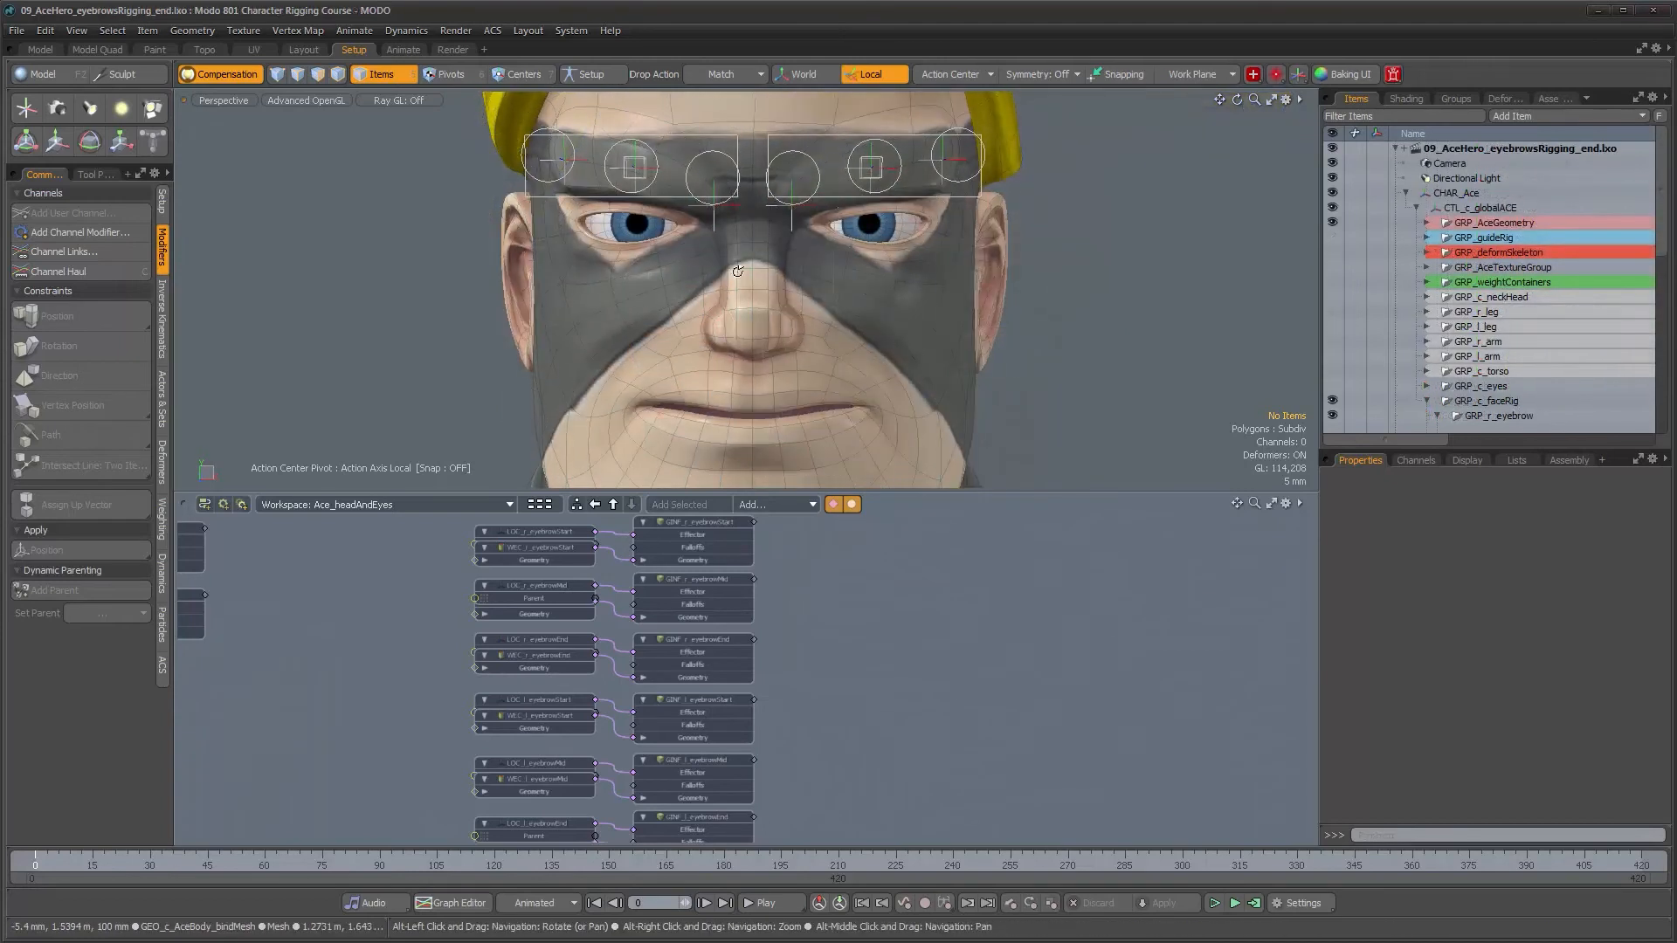
# Step: Raise the CTL_r_eyebrowStart control straight up by about 6.6 mm and examine the inner right brow's deformation up close
pyautogui.keyDown('alt'); pyautogui.moveTo(786, 293); pyautogui.dragTo(781, 327); pyautogui.keyUp('alt')
pyautogui.keyDown('alt'); pyautogui.moveTo(739, 273); pyautogui.dragTo(770, 347); pyautogui.keyUp('alt')
pyautogui.keyDown('alt'); pyautogui.moveTo(711, 270); pyautogui.dragTo(759, 231); pyautogui.keyUp('alt')
pyautogui.click(722, 284)
pyautogui.press('w')
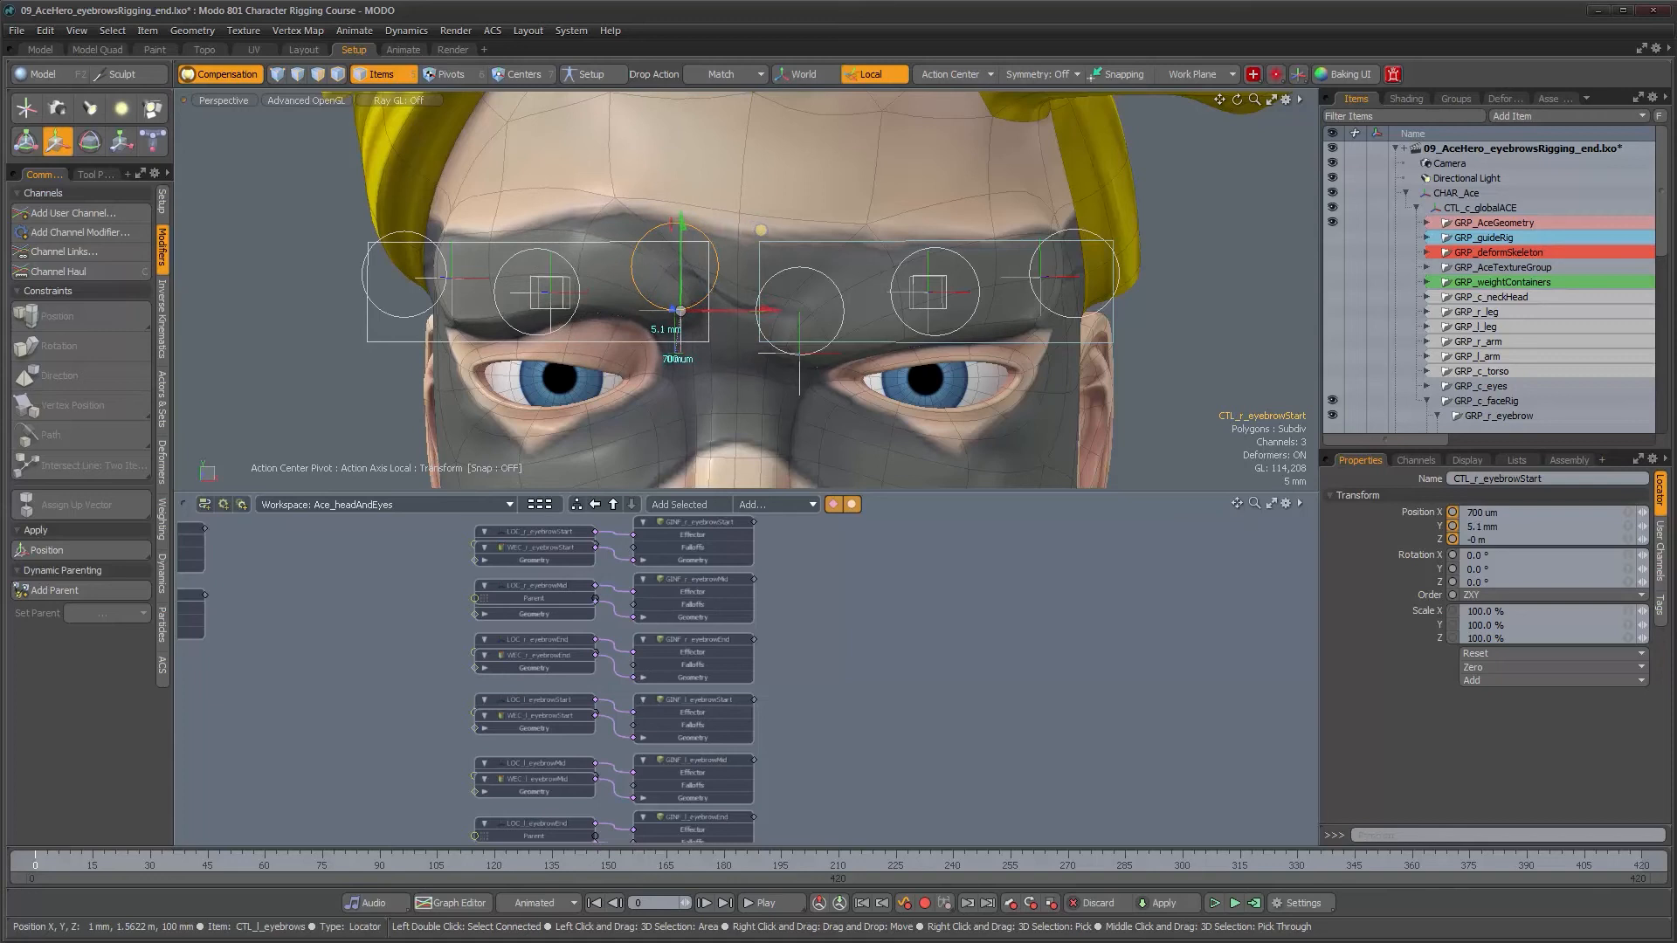
pyautogui.hotkey('ctrl', 'z')
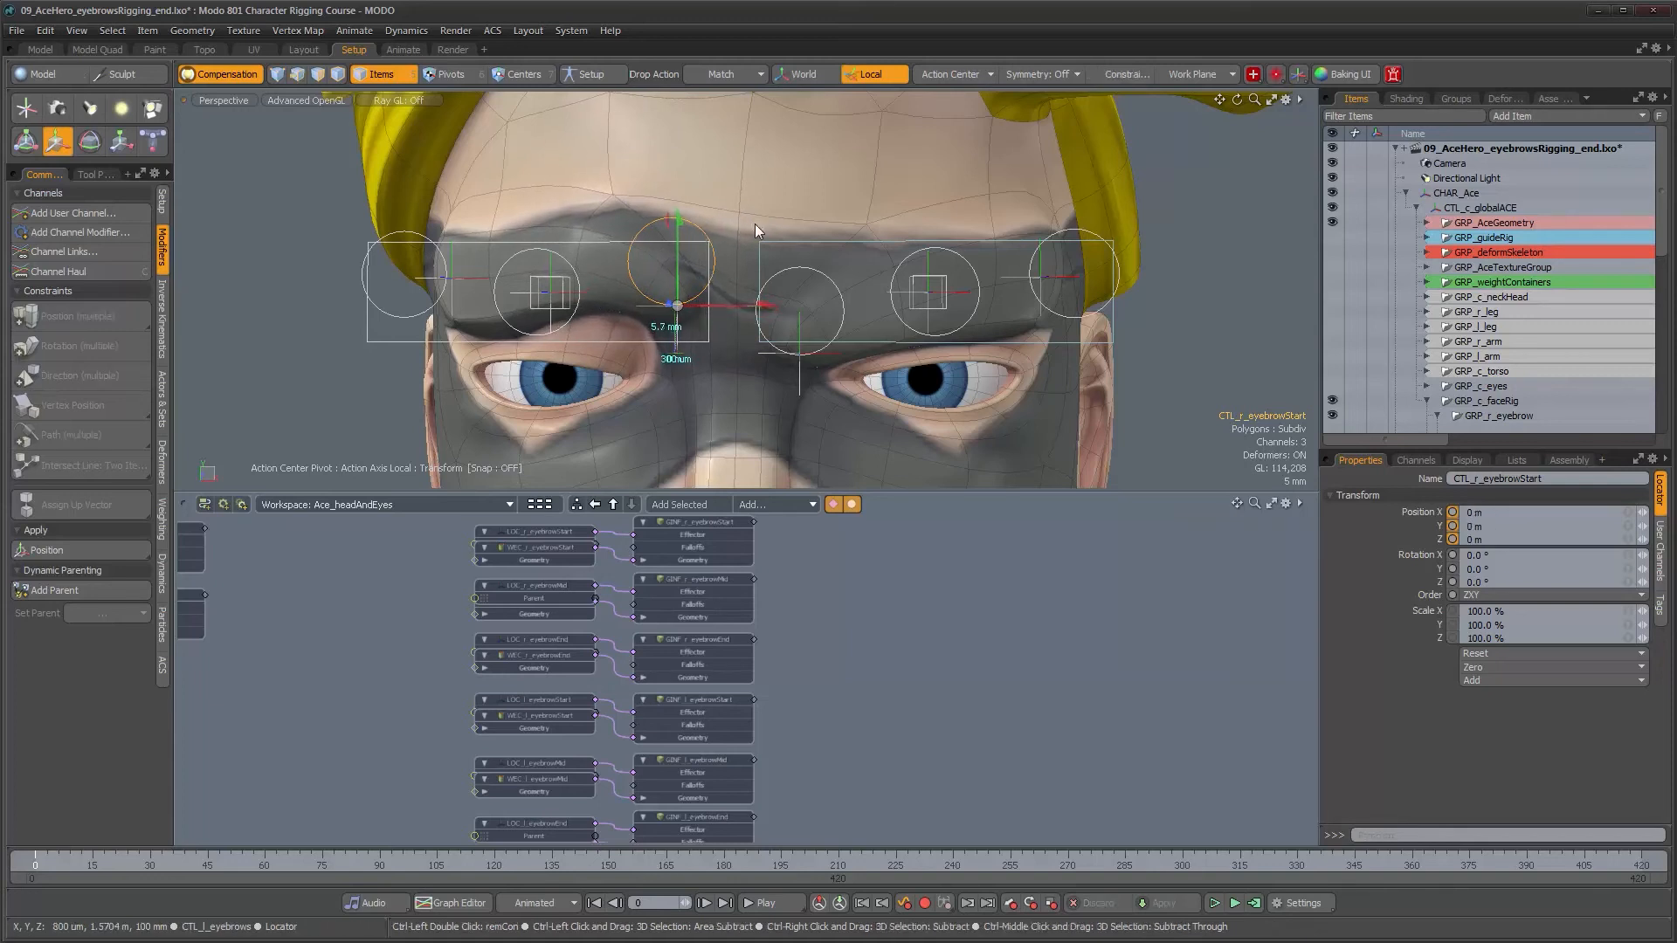
pyautogui.moveTo(675, 267); pyautogui.dragTo(675, 213)
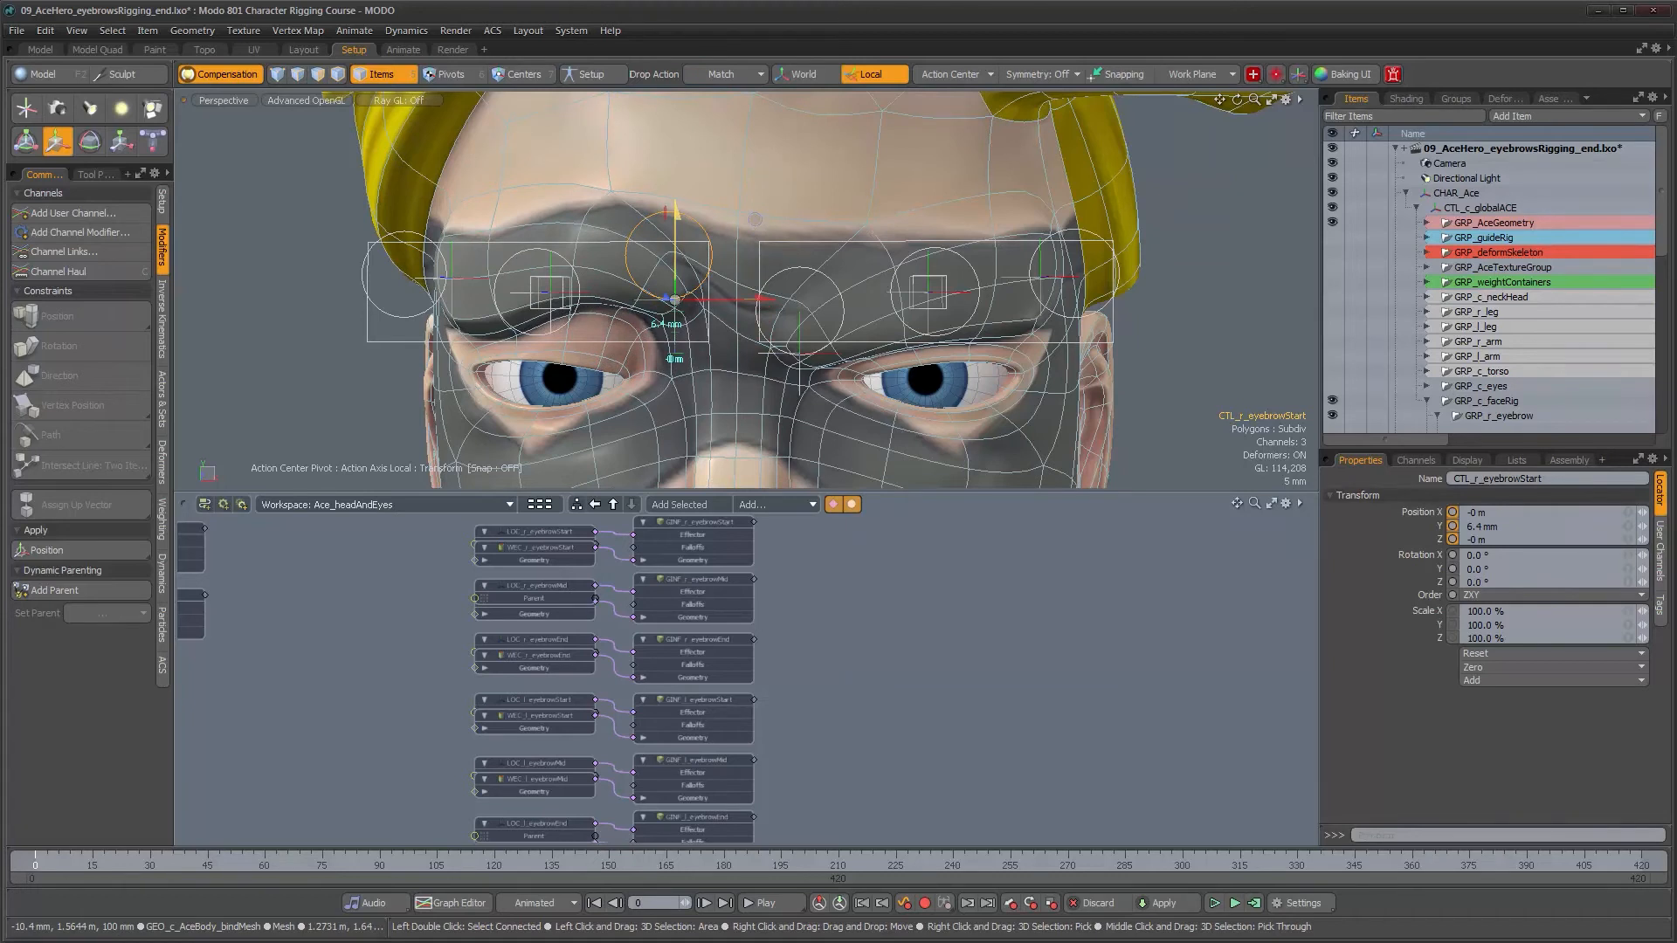
pyautogui.keyDown('alt'); pyautogui.moveTo(680, 253); pyautogui.dragTo(734, 303, button='right'); pyautogui.keyUp('alt')
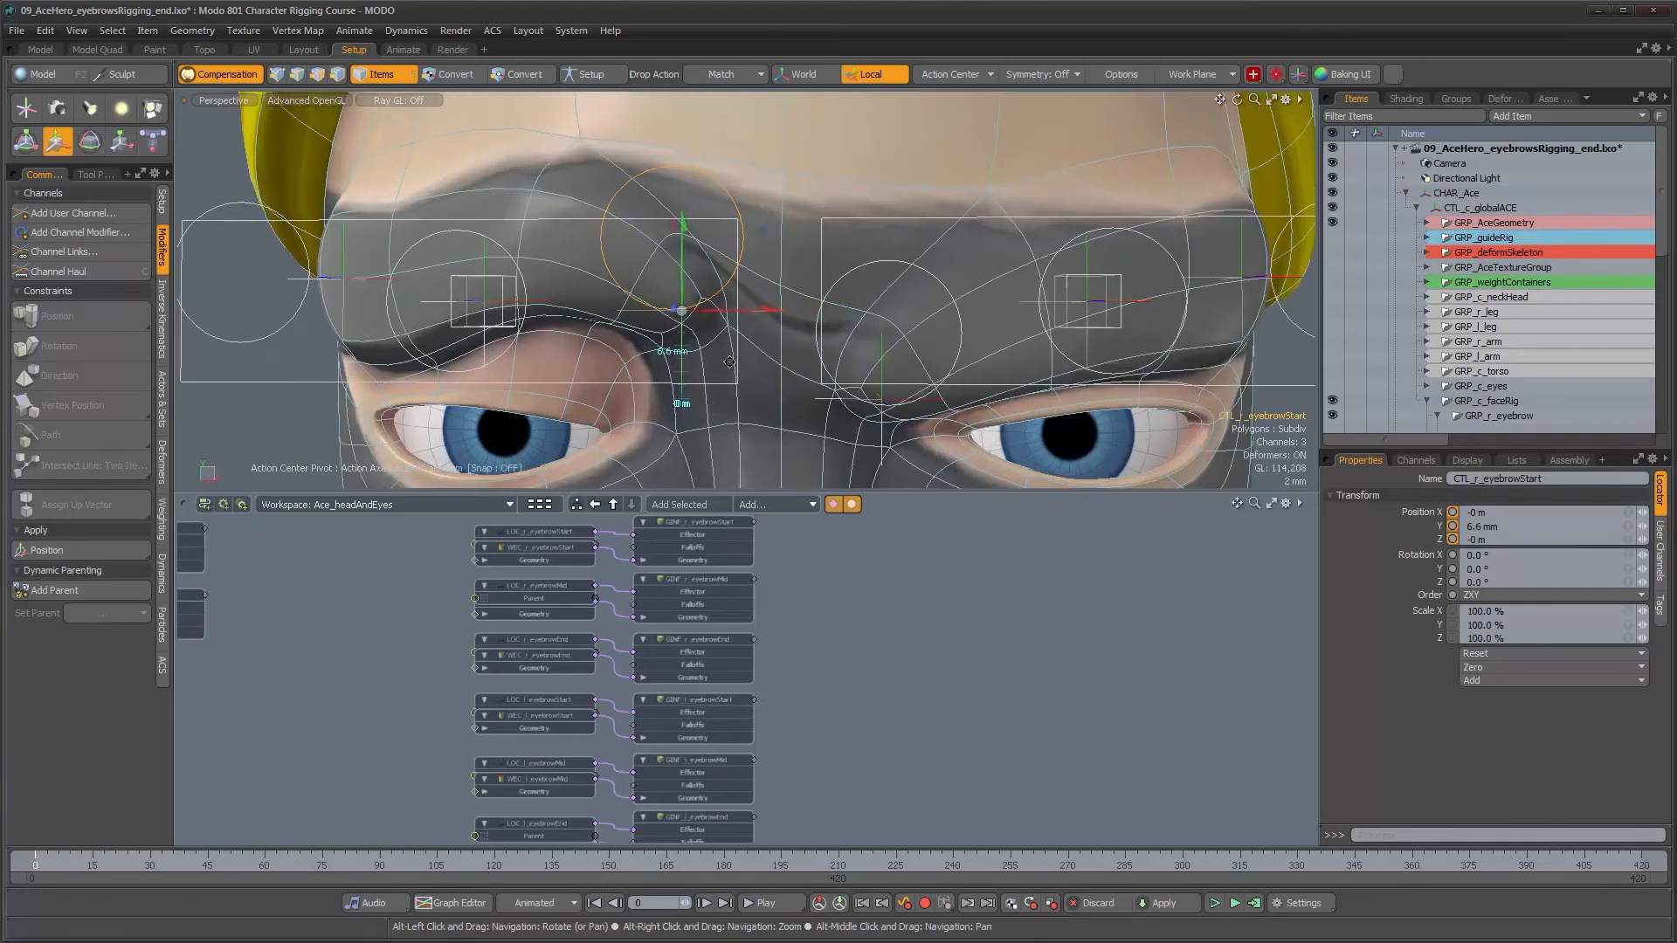
pyautogui.keyDown('alt'); pyautogui.moveTo(733, 302); pyautogui.dragTo(735, 322); pyautogui.keyUp('alt')
pyautogui.keyDown('alt'); pyautogui.moveTo(734, 322); pyautogui.dragTo(809, 371, button='right'); pyautogui.keyUp('alt')
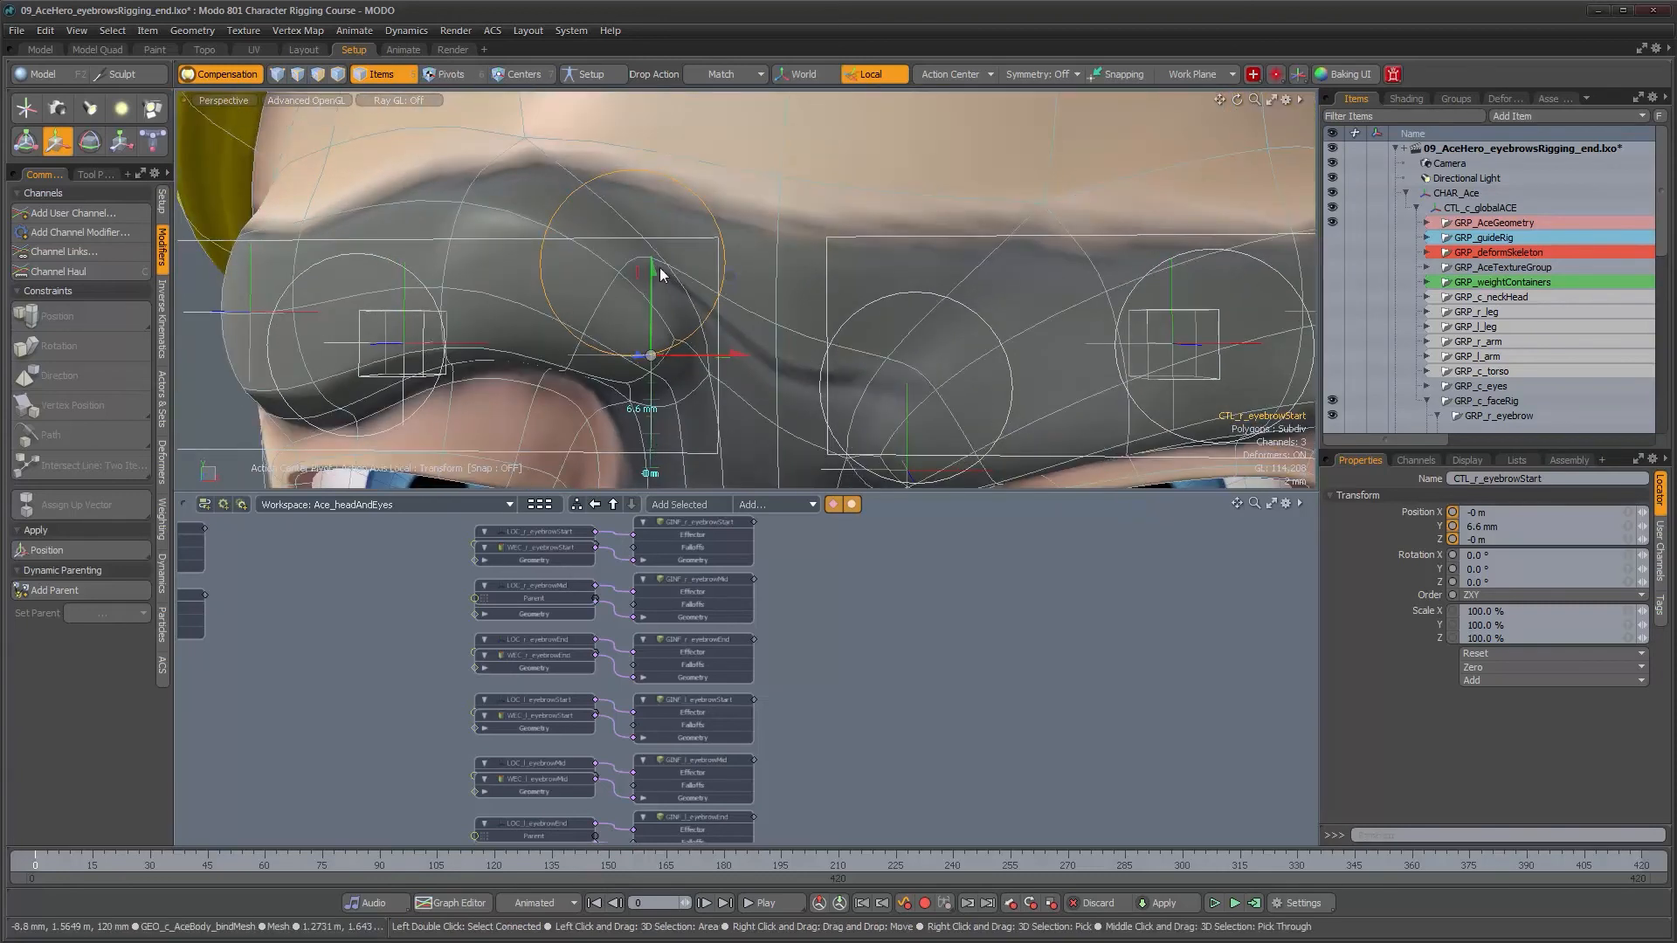
pyautogui.moveTo(736, 370)
pyautogui.keyDown('alt'); pyautogui.mouseDown()
pyautogui.moveTo(748, 314)
pyautogui.moveTo(753, 356)
pyautogui.mouseUp(); pyautogui.keyUp('alt')
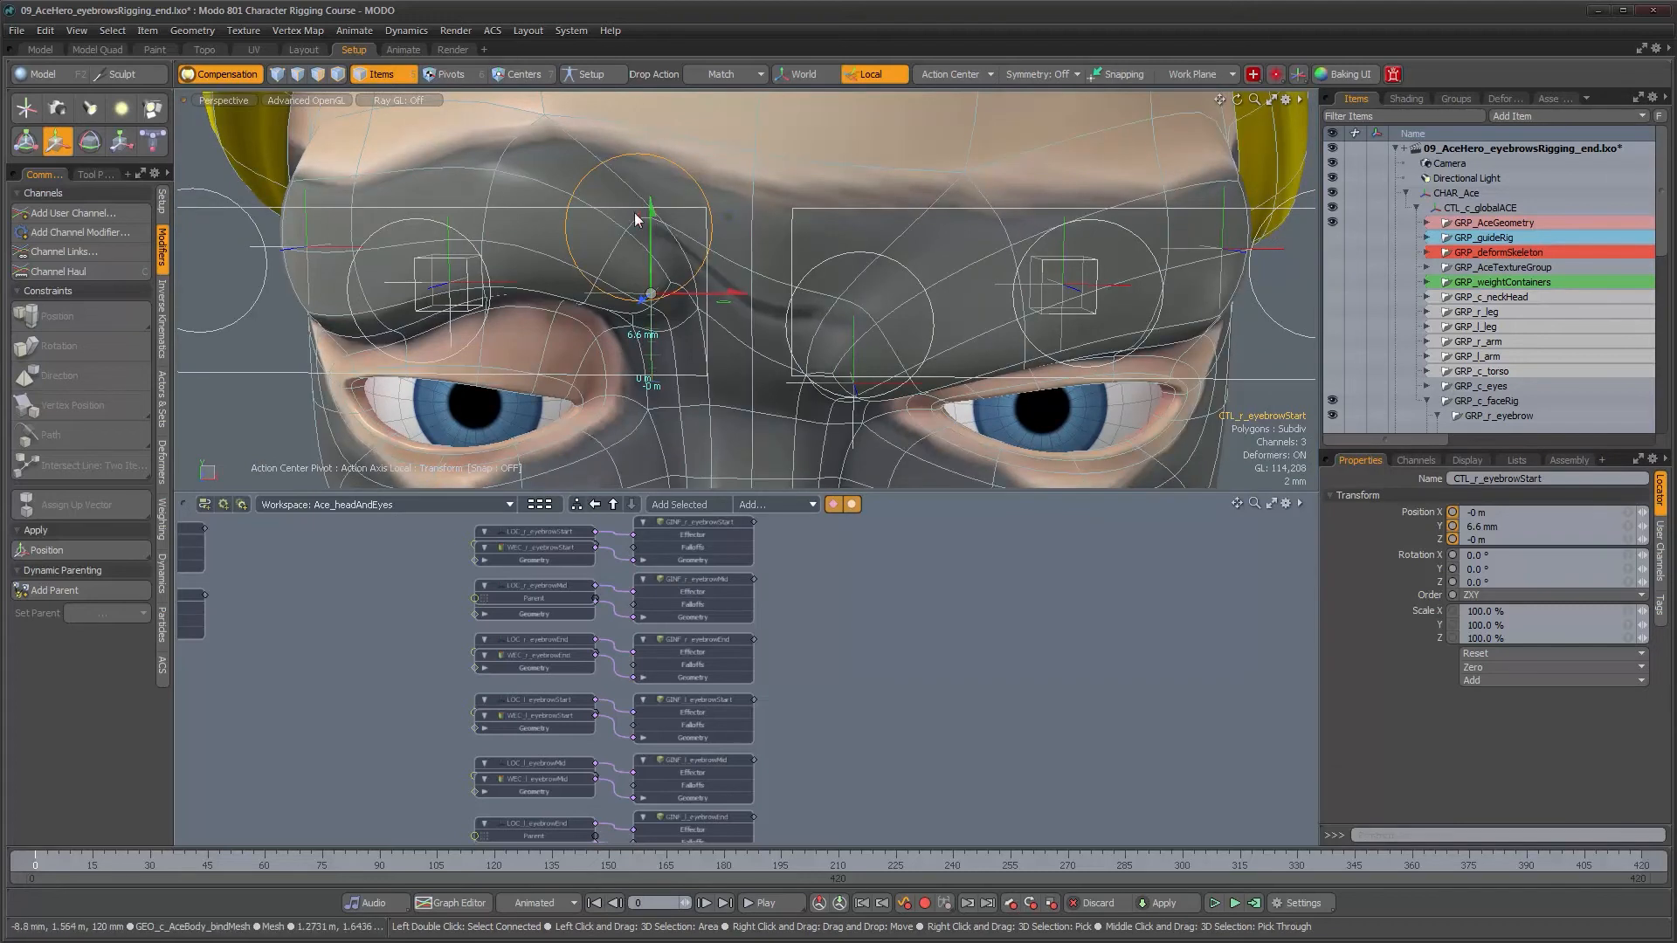
# Step: Arrange the left brow's weight container nodes in the schematic so they sit clear of the locator nodes above them
pyautogui.keyDown('alt'); pyautogui.moveTo(725, 746); pyautogui.dragTo(812, 641); pyautogui.keyUp('alt')
pyautogui.keyDown('alt'); pyautogui.scroll(4, 695, 712); pyautogui.keyUp('alt')
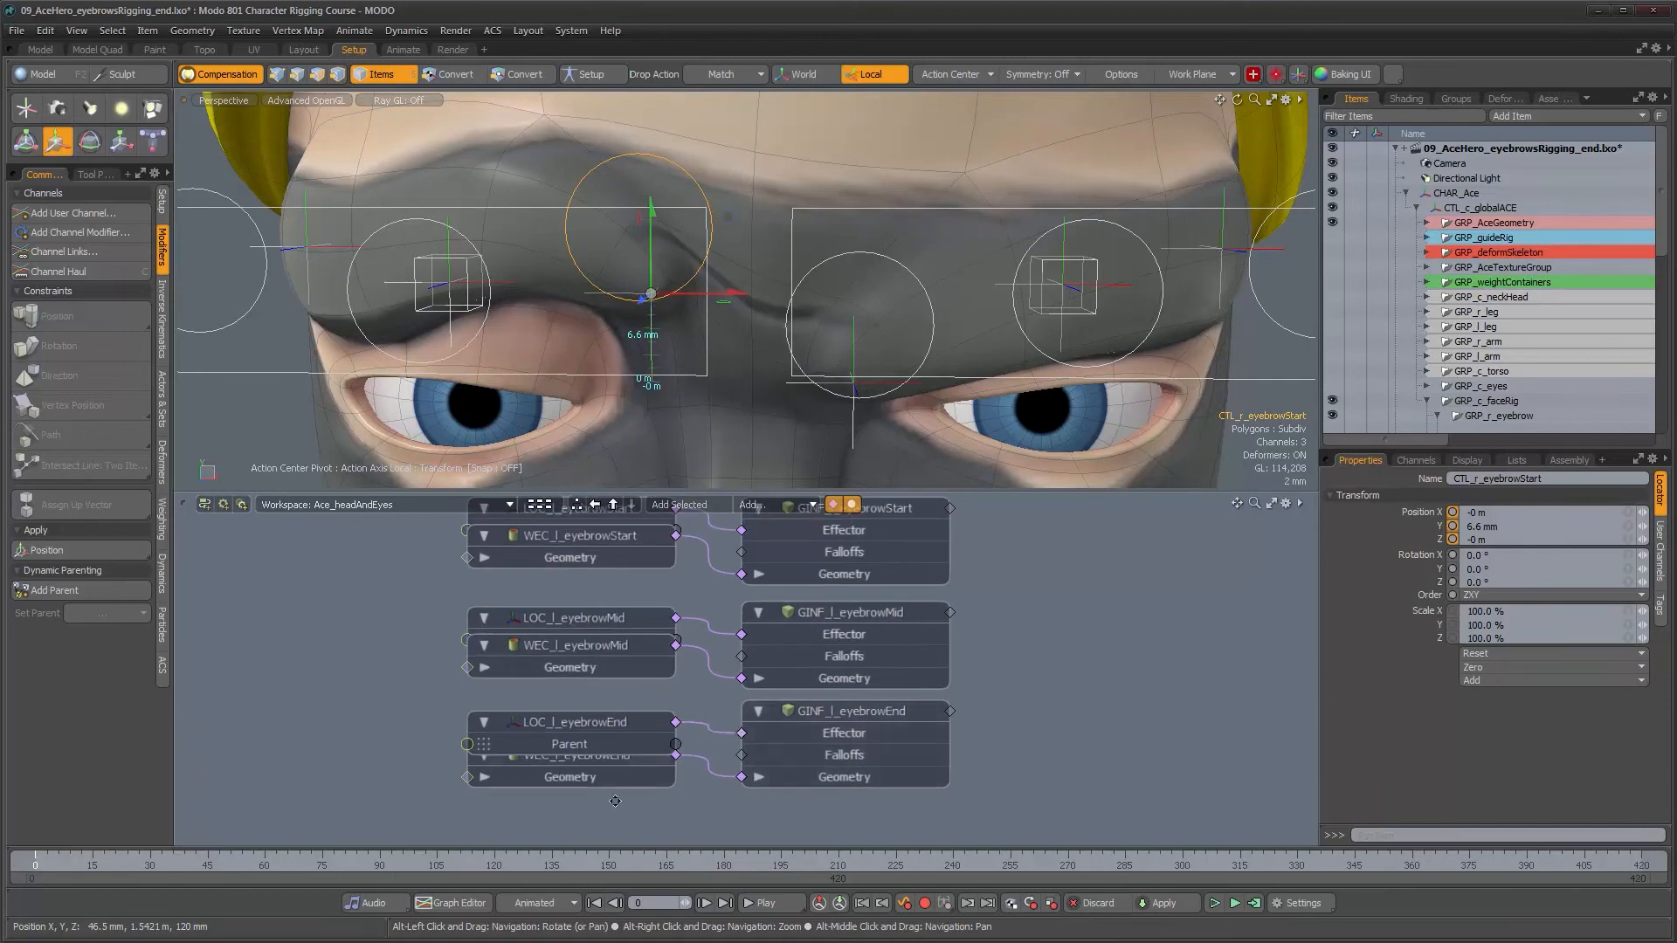
pyautogui.keyDown('alt'); pyautogui.scroll(-2, 663, 690); pyautogui.keyUp('alt')
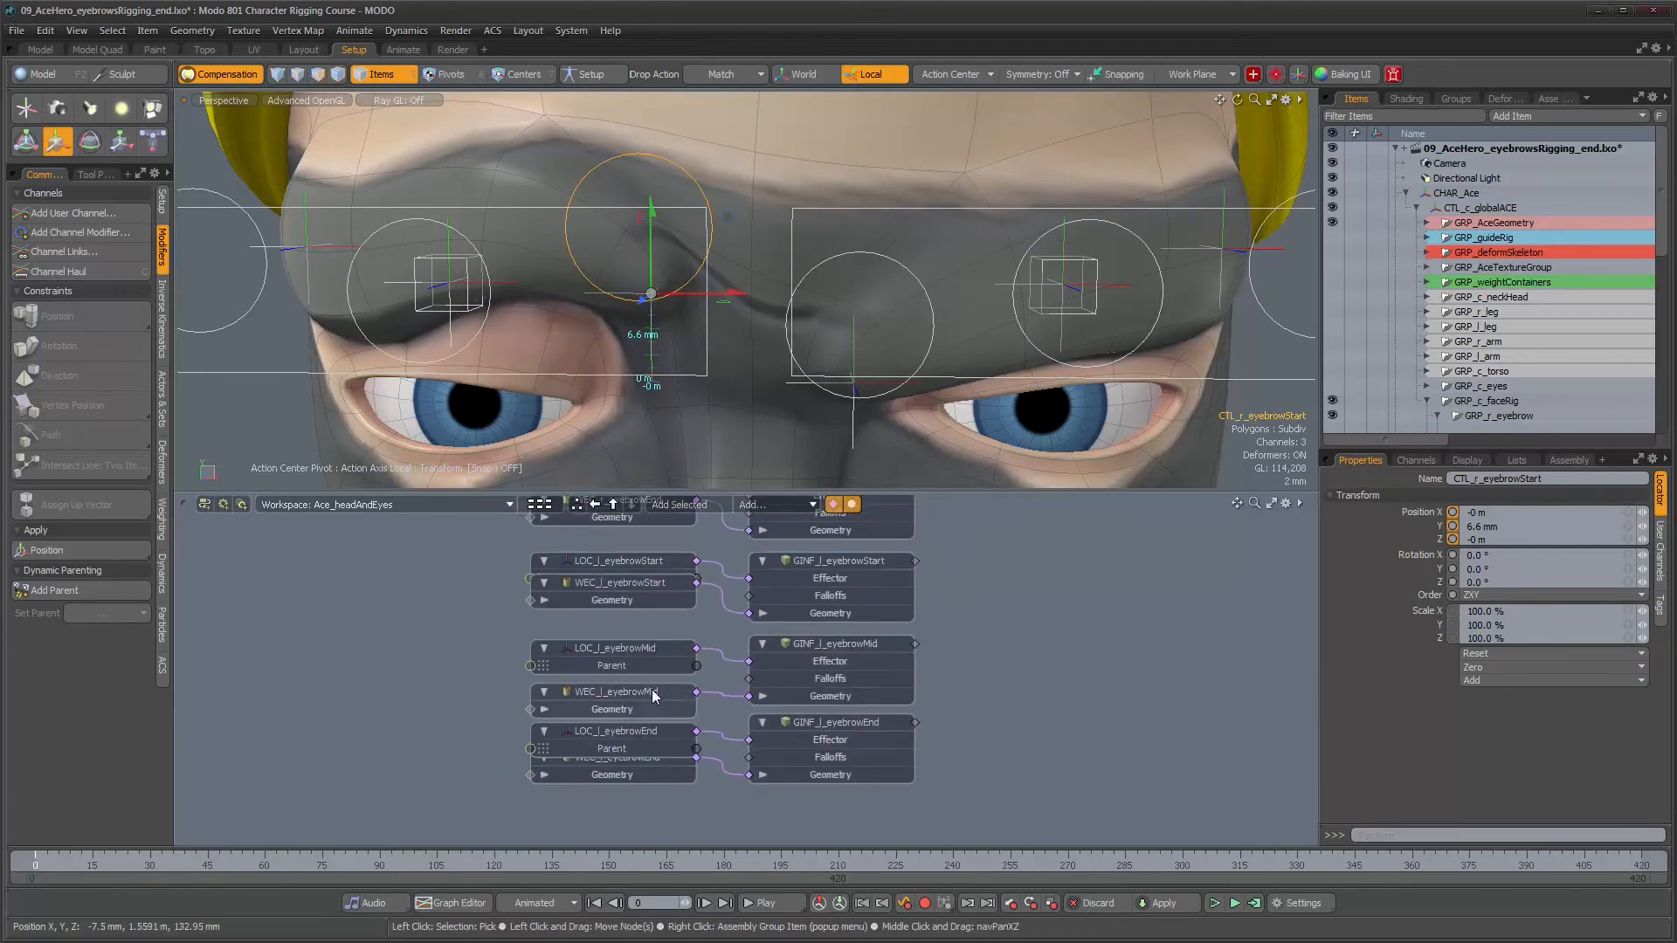
pyautogui.click(644, 757)
pyautogui.moveTo(644, 757); pyautogui.dragTo(641, 770)
pyautogui.moveTo(674, 639)
pyautogui.keyDown('alt'); pyautogui.mouseDown()
pyautogui.moveTo(670, 680)
pyautogui.moveTo(653, 645)
pyautogui.mouseUp(); pyautogui.keyUp('alt')
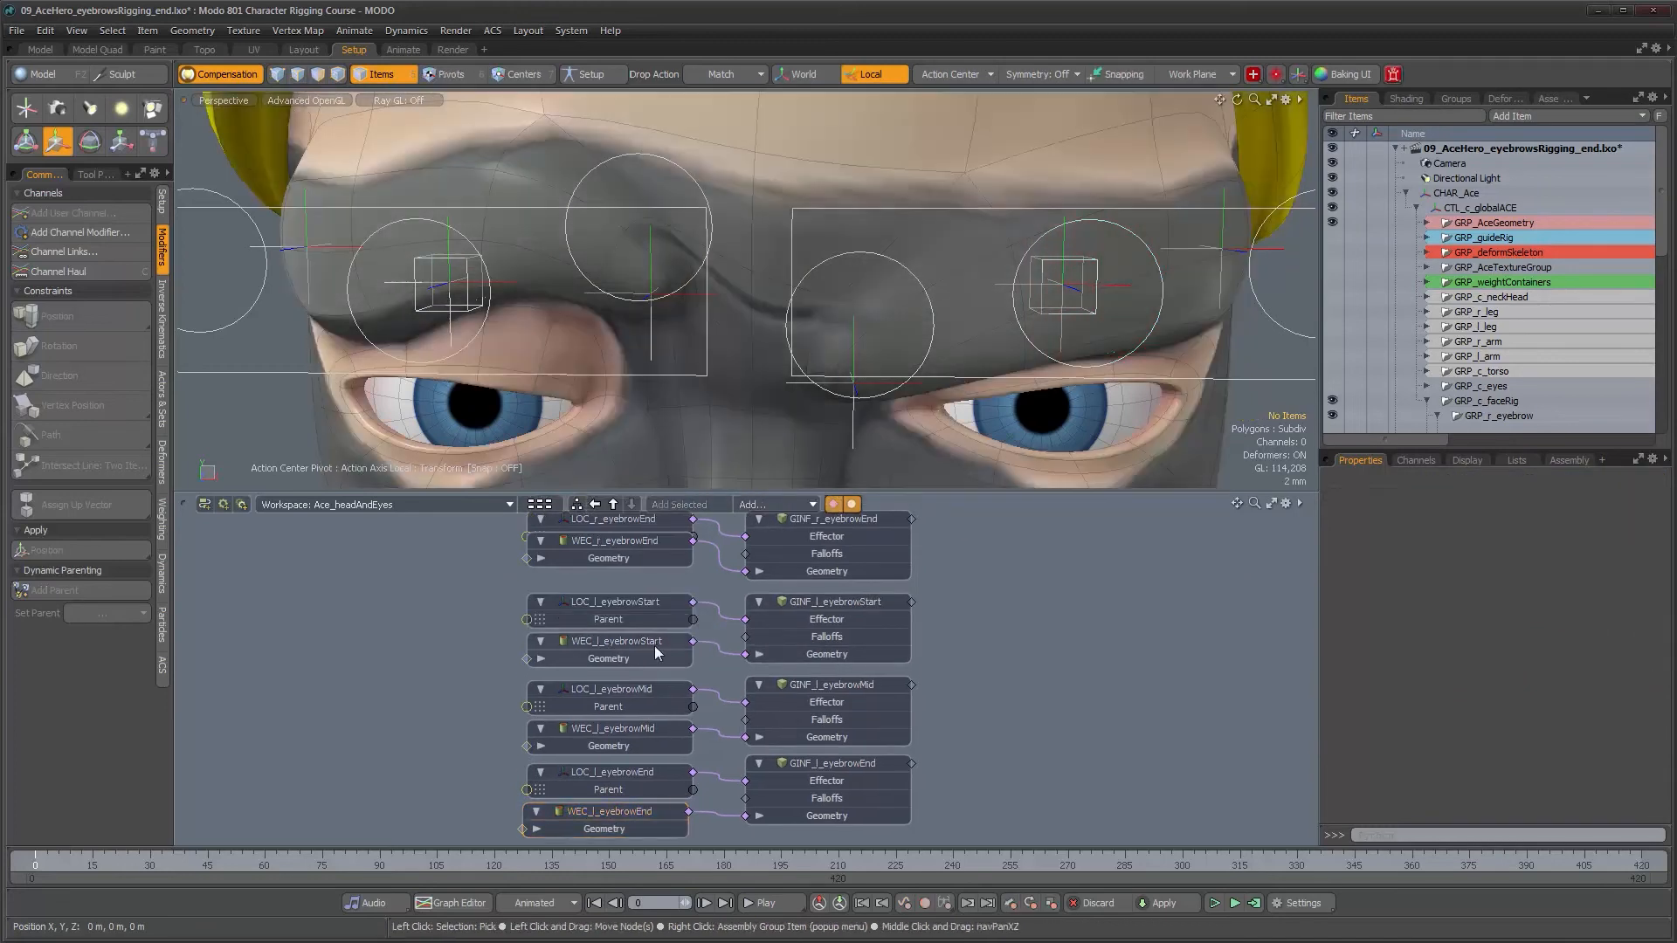
# Step: Arrange the right brow's weight container nodes clear of their locator nodes and clear the selection
pyautogui.keyDown('alt'); pyautogui.moveTo(647, 555); pyautogui.dragTo(644, 698); pyautogui.keyUp('alt')
pyautogui.click(634, 615)
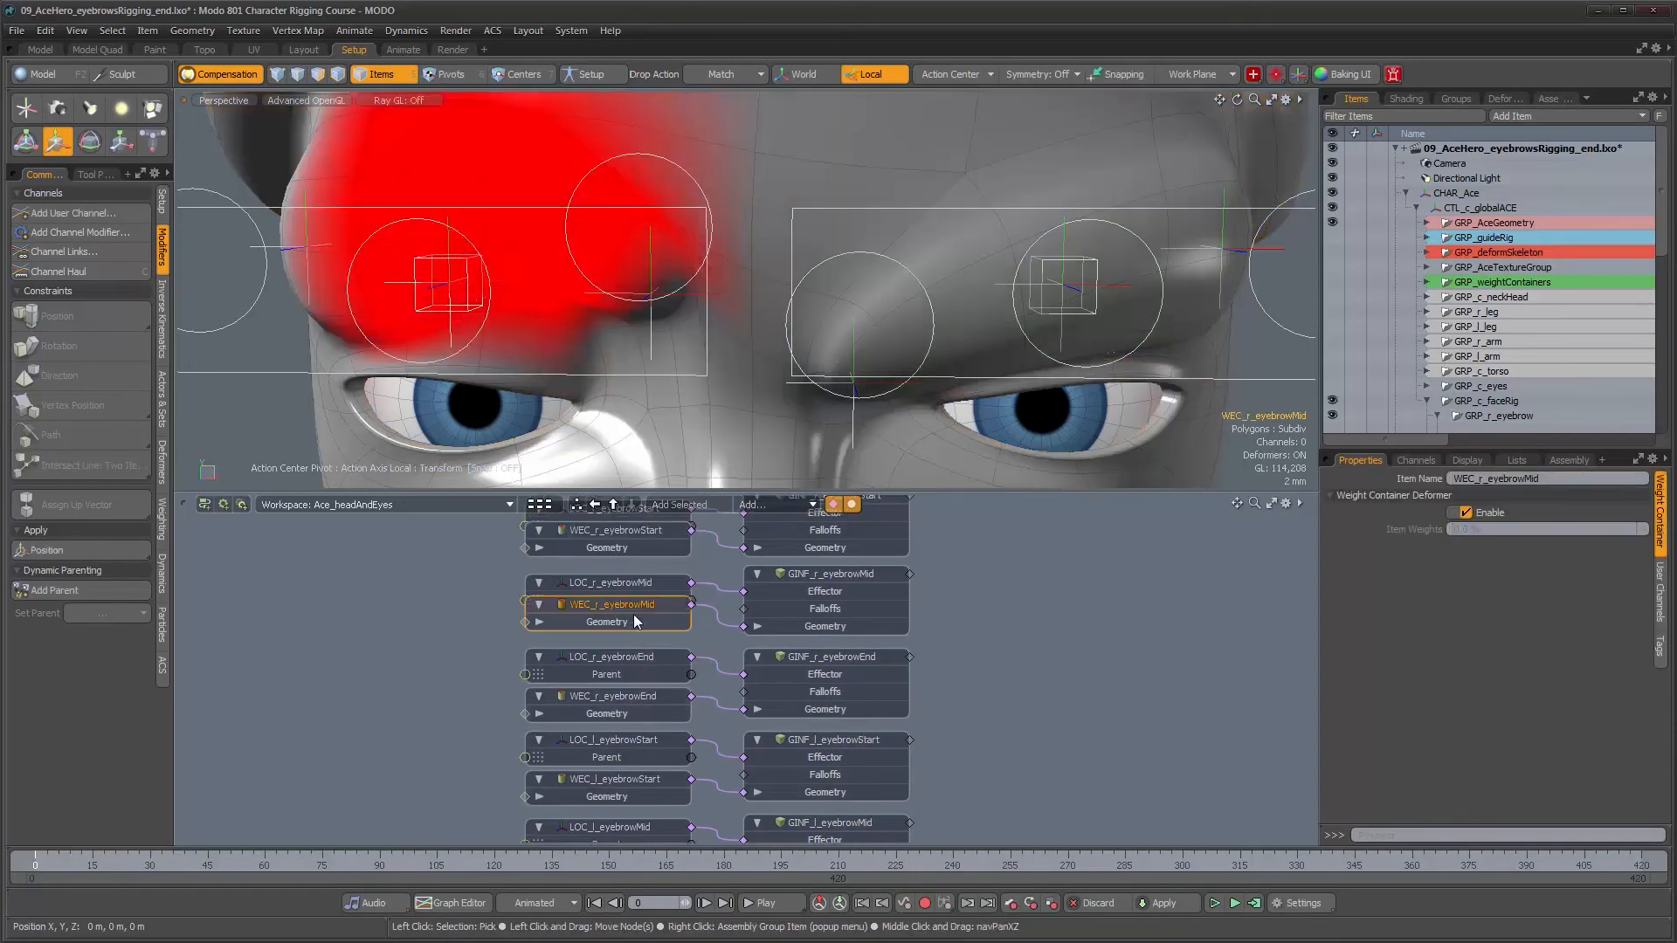
pyautogui.moveTo(641, 621)
pyautogui.mouseDown()
pyautogui.moveTo(635, 574)
pyautogui.moveTo(653, 574)
pyautogui.moveTo(657, 635)
pyautogui.mouseUp()
pyautogui.keyDown('shift'); pyautogui.click(636, 579); pyautogui.keyUp('shift')
pyautogui.click(720, 609)
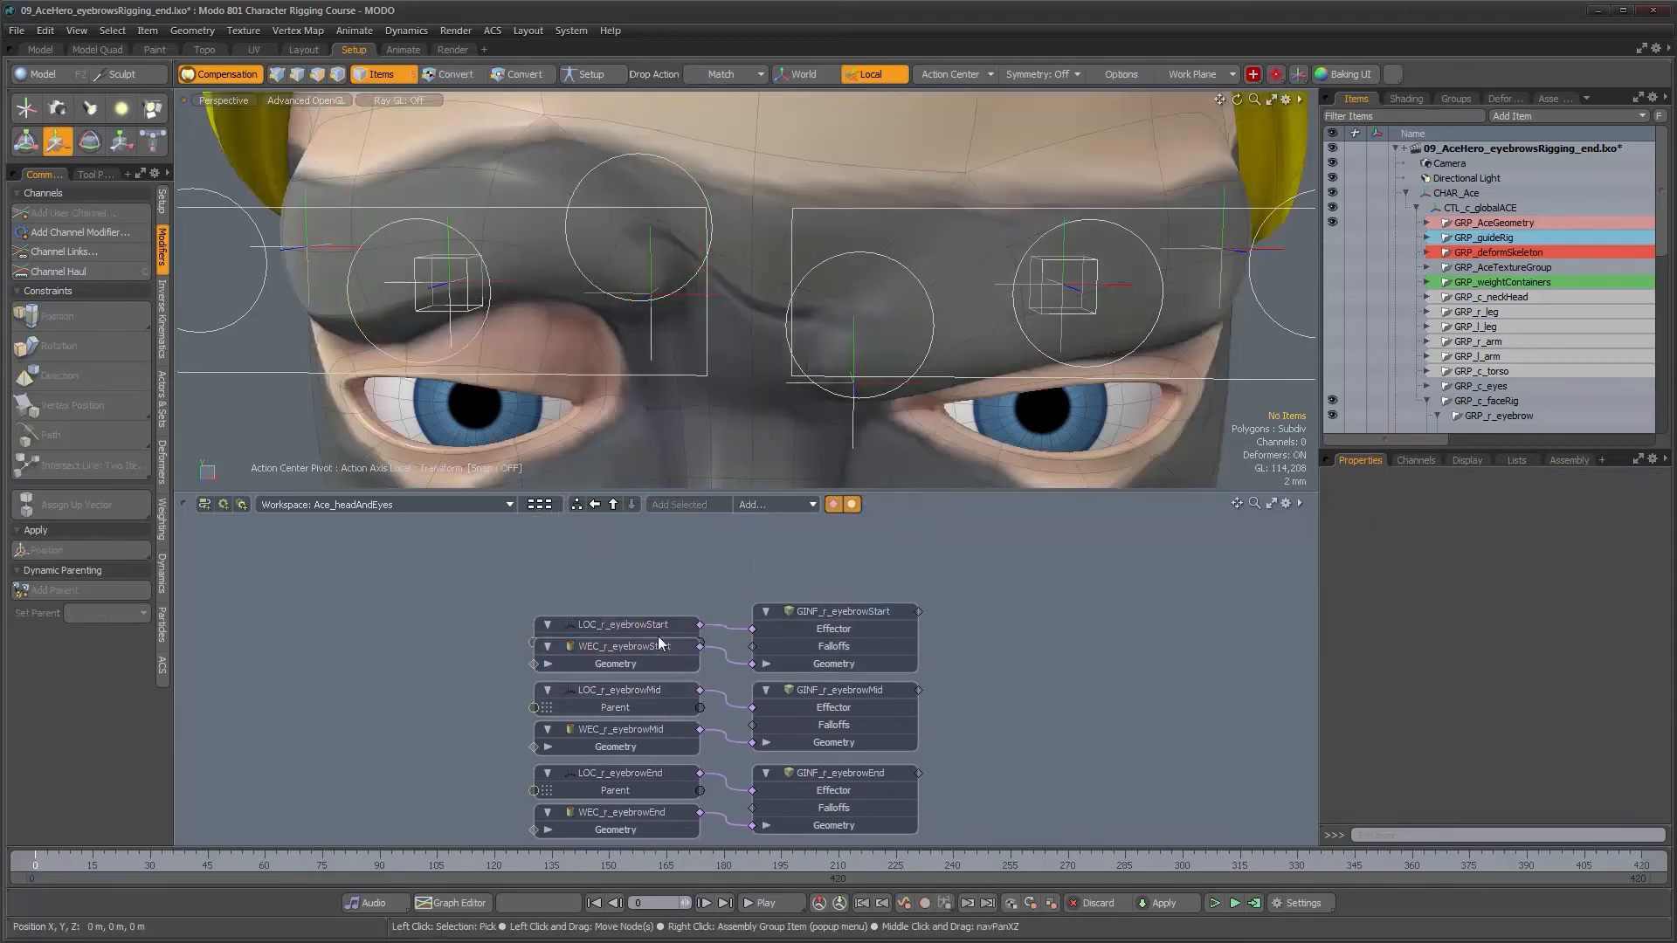
# Step: Add the two centre-line vertices between the brows to the WEC_r_eyebrowStart weight container
pyautogui.click(657, 645)
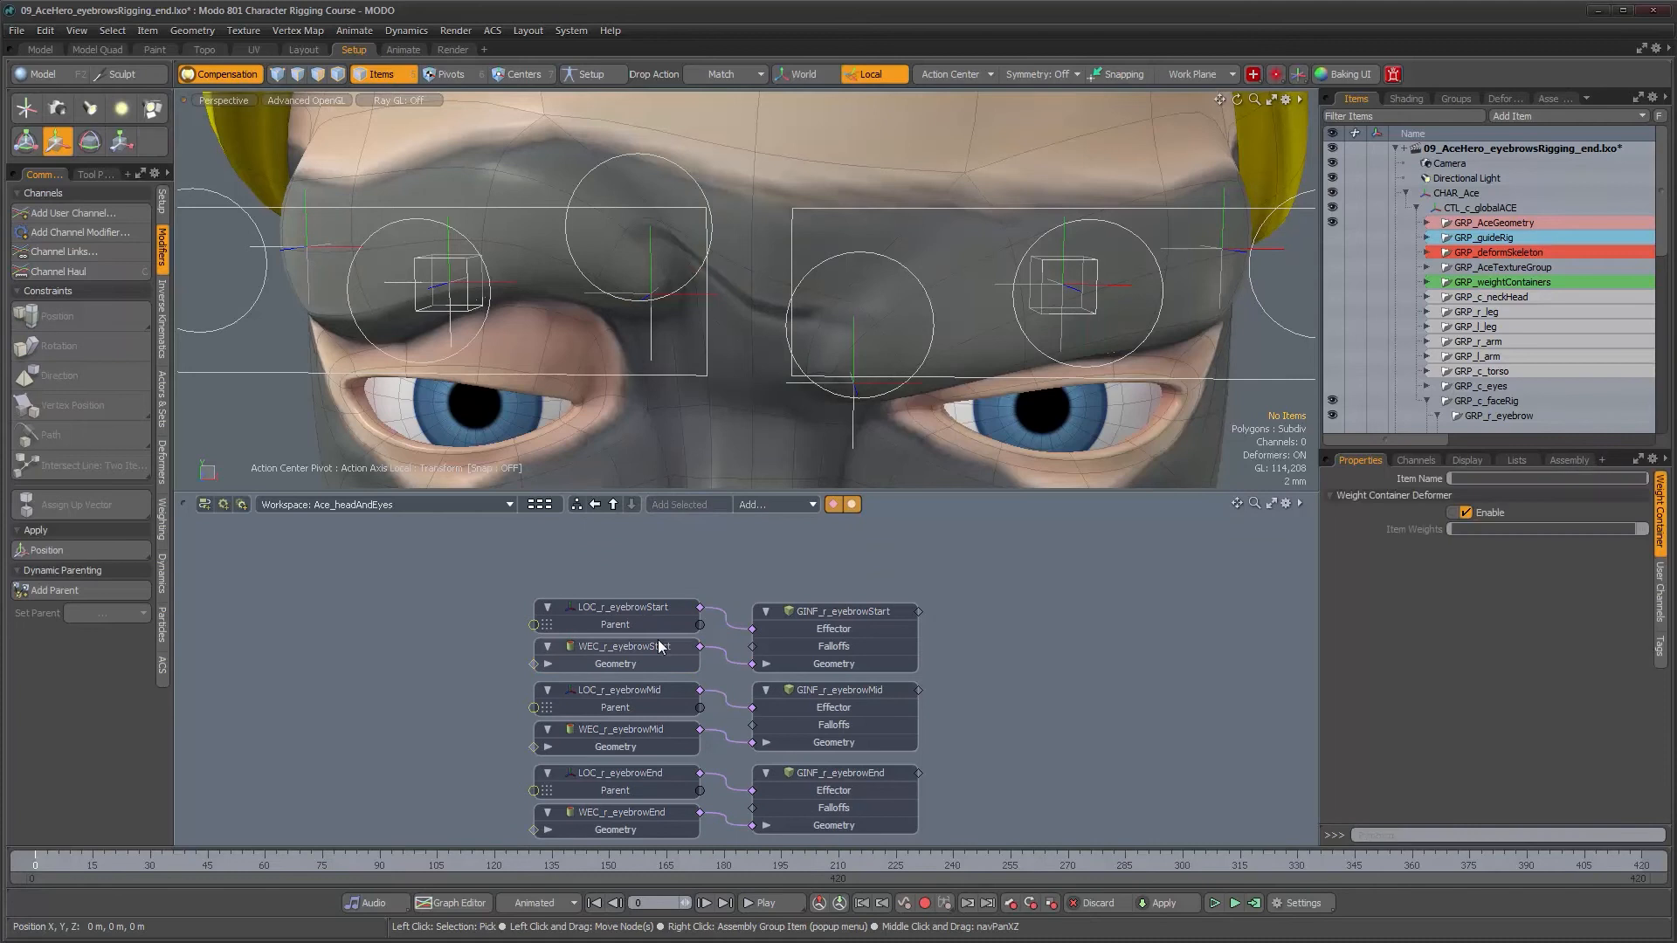
pyautogui.keyDown('alt'); pyautogui.moveTo(779, 348); pyautogui.dragTo(780, 254); pyautogui.keyUp('alt')
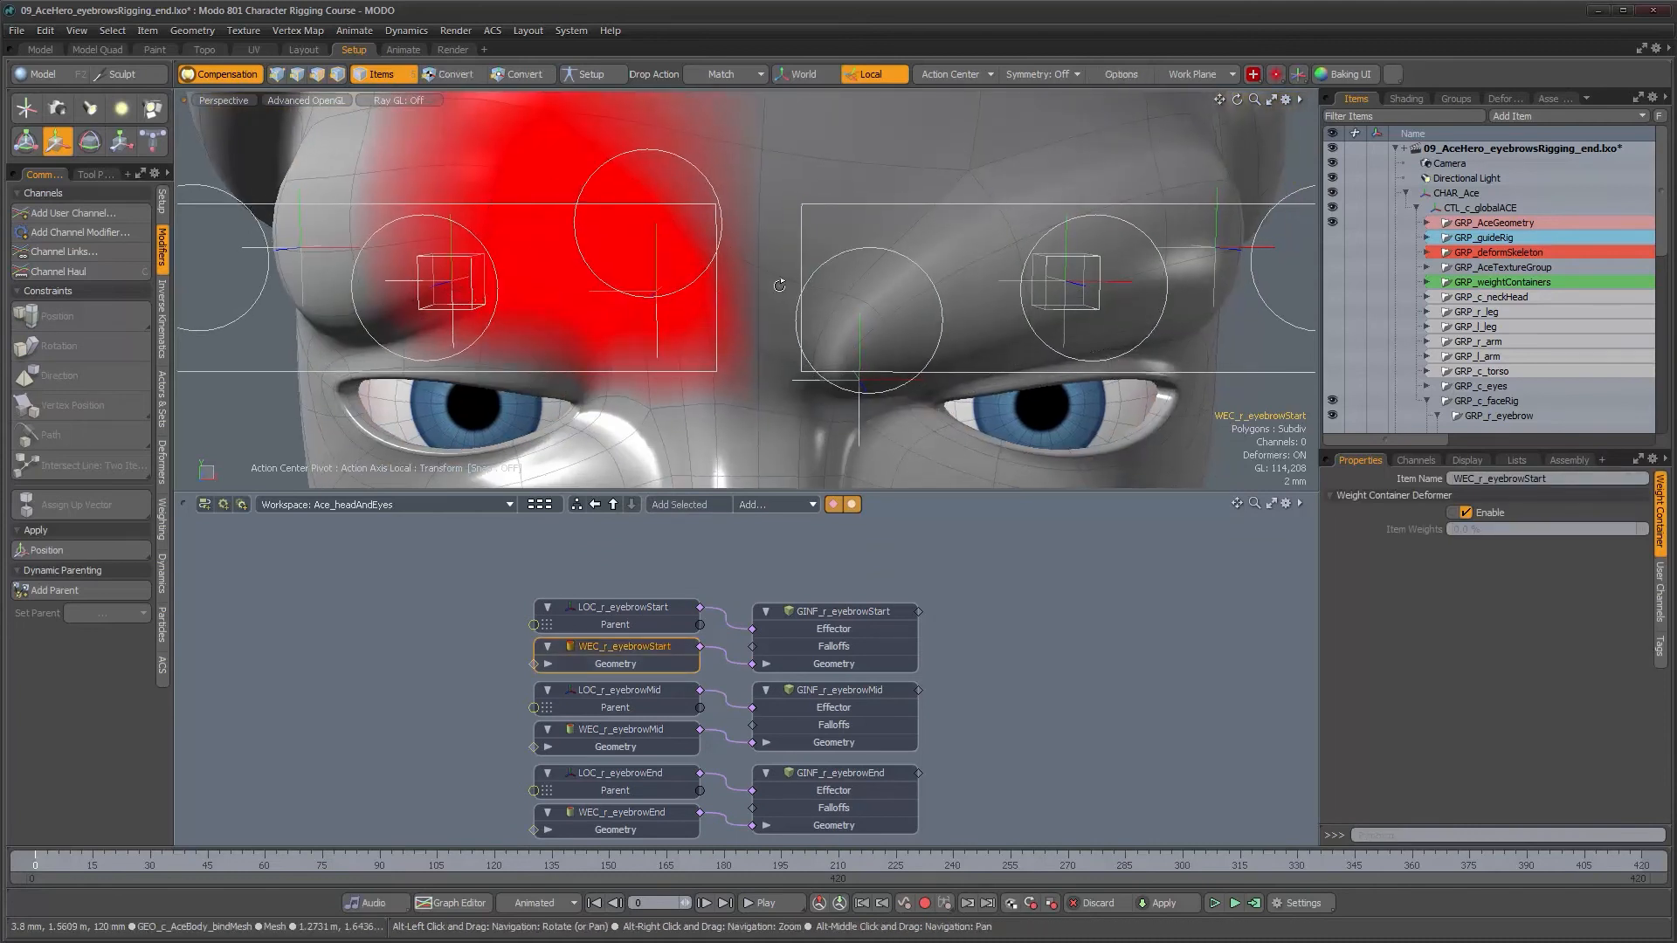
pyautogui.keyDown('alt'); pyautogui.moveTo(835, 165); pyautogui.dragTo(851, 211); pyautogui.keyUp('alt')
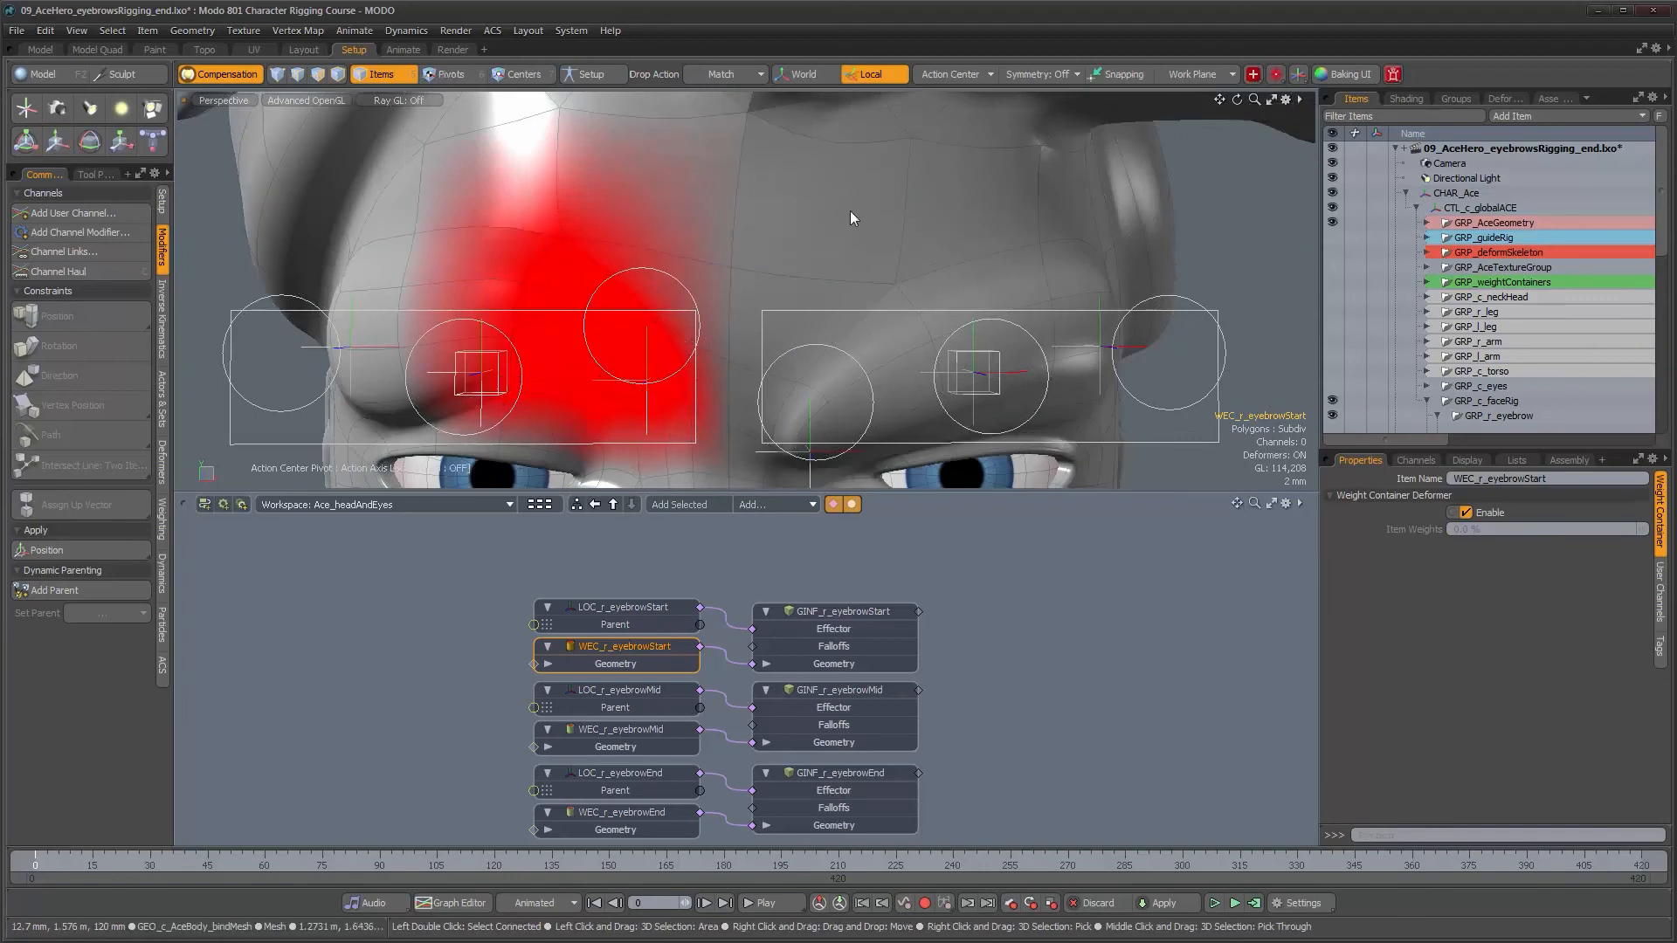
pyautogui.keyDown('shift'); pyautogui.click(899, 281); pyautogui.keyUp('shift')
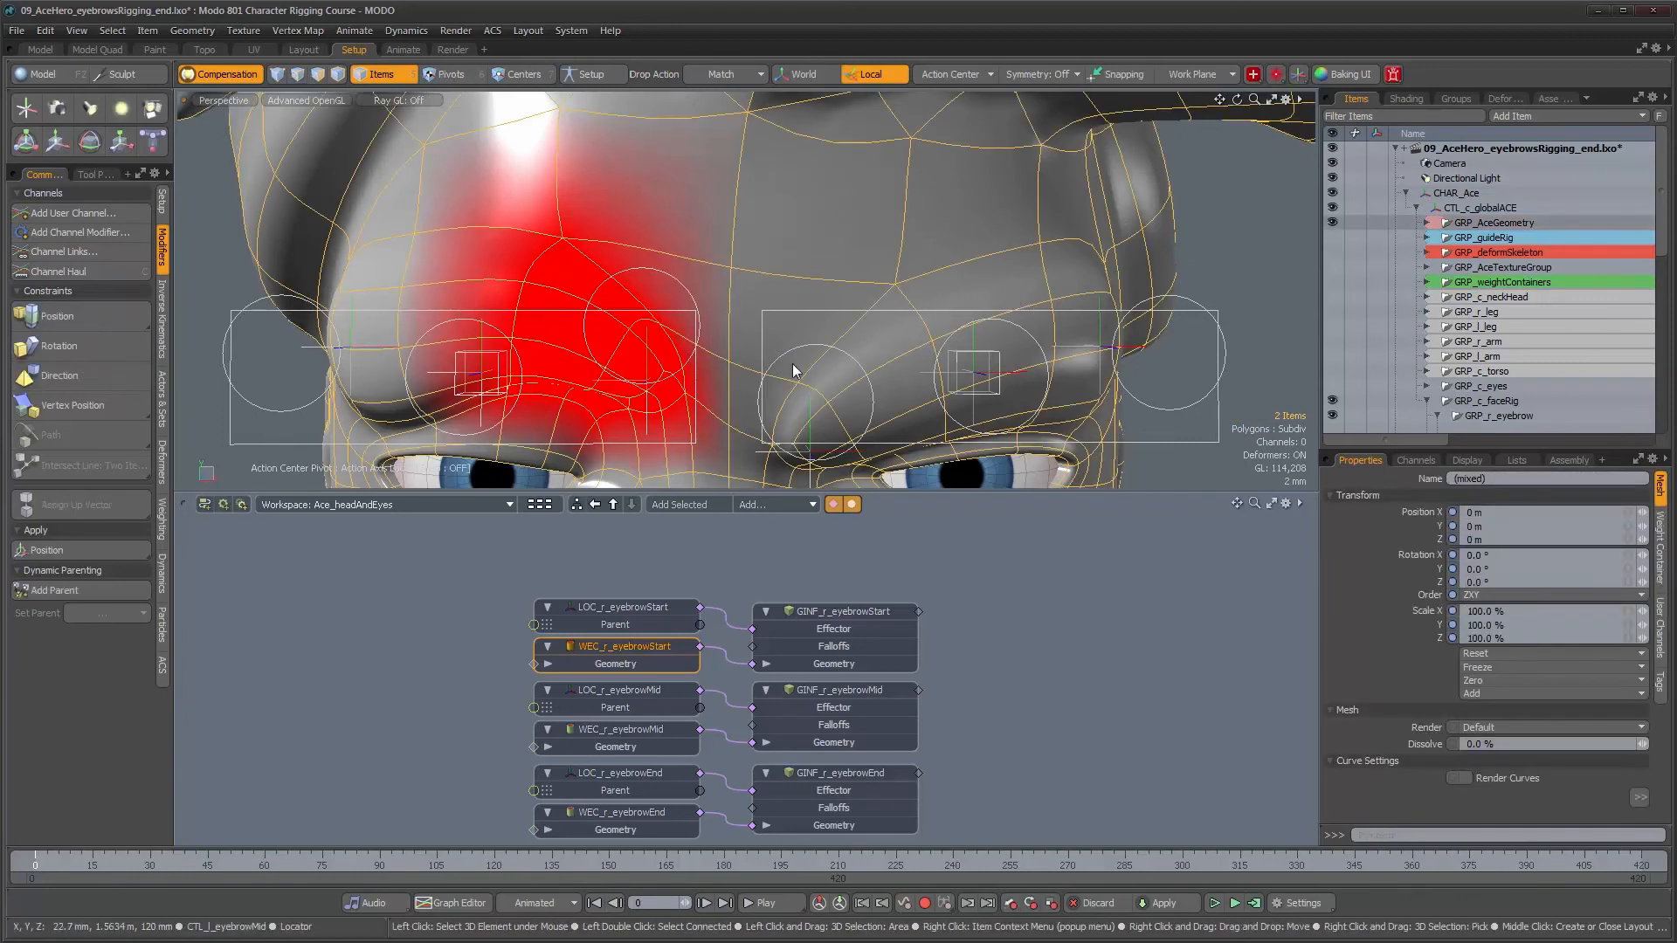
pyautogui.press('1')
pyautogui.click(729, 362)
pyautogui.press('shift')
pyautogui.keyDown('shift'); pyautogui.click(731, 429); pyautogui.keyUp('shift')
pyautogui.keyDown('alt'); pyautogui.moveTo(730, 429); pyautogui.dragTo(789, 314); pyautogui.keyUp('alt')
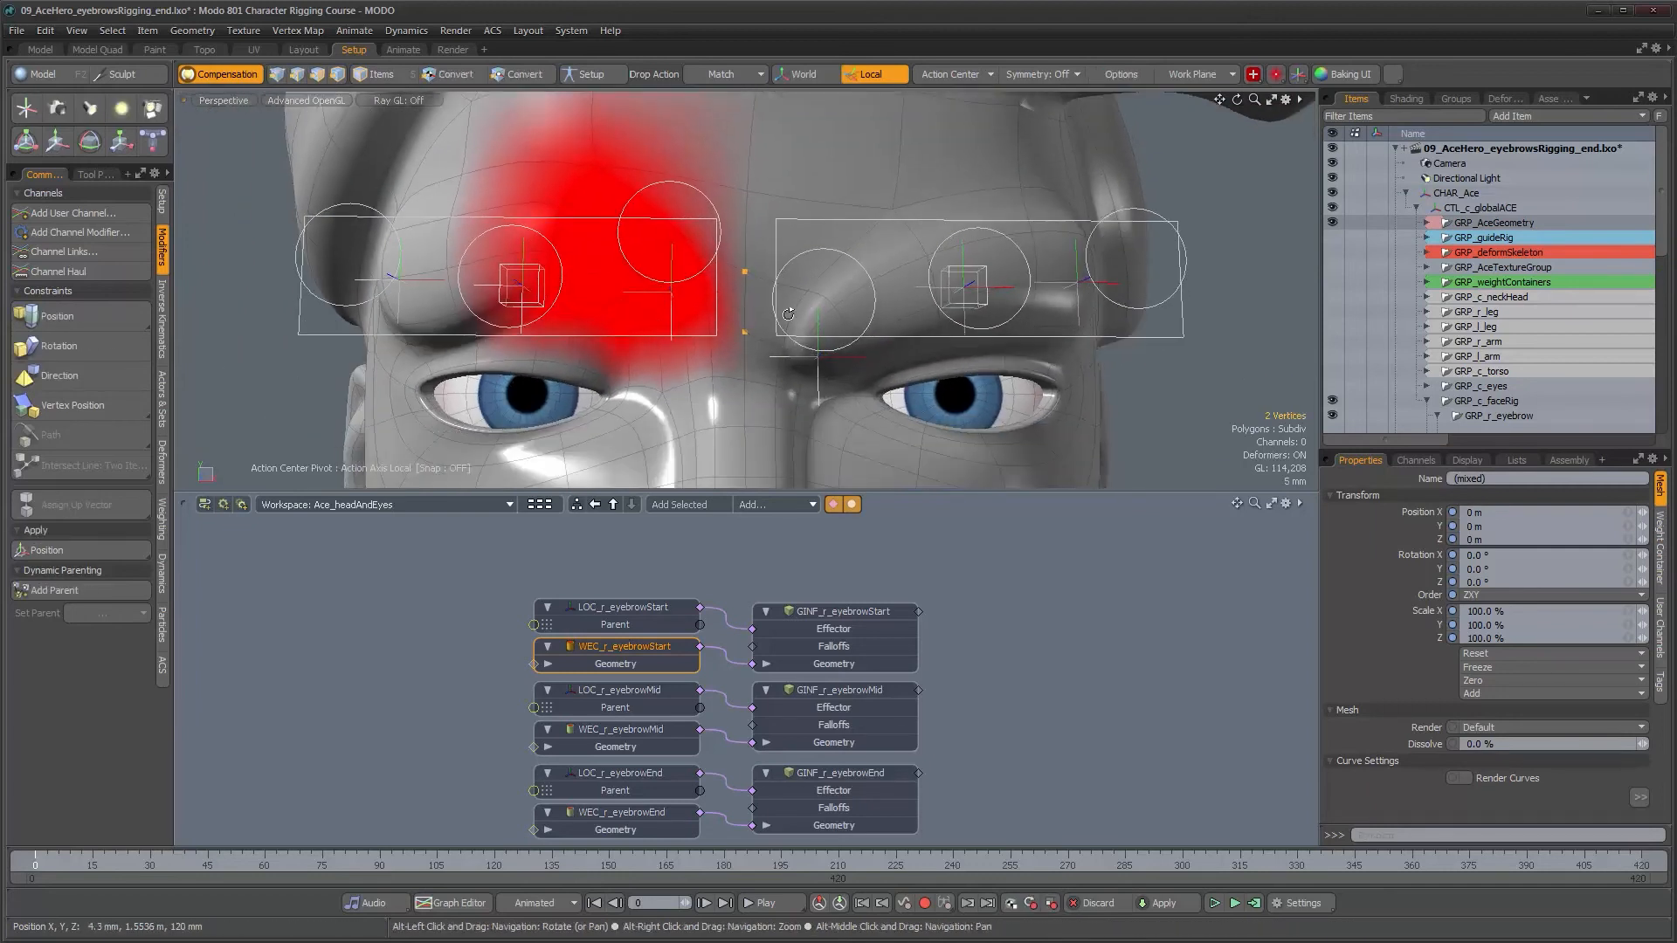
pyautogui.click(162, 463)
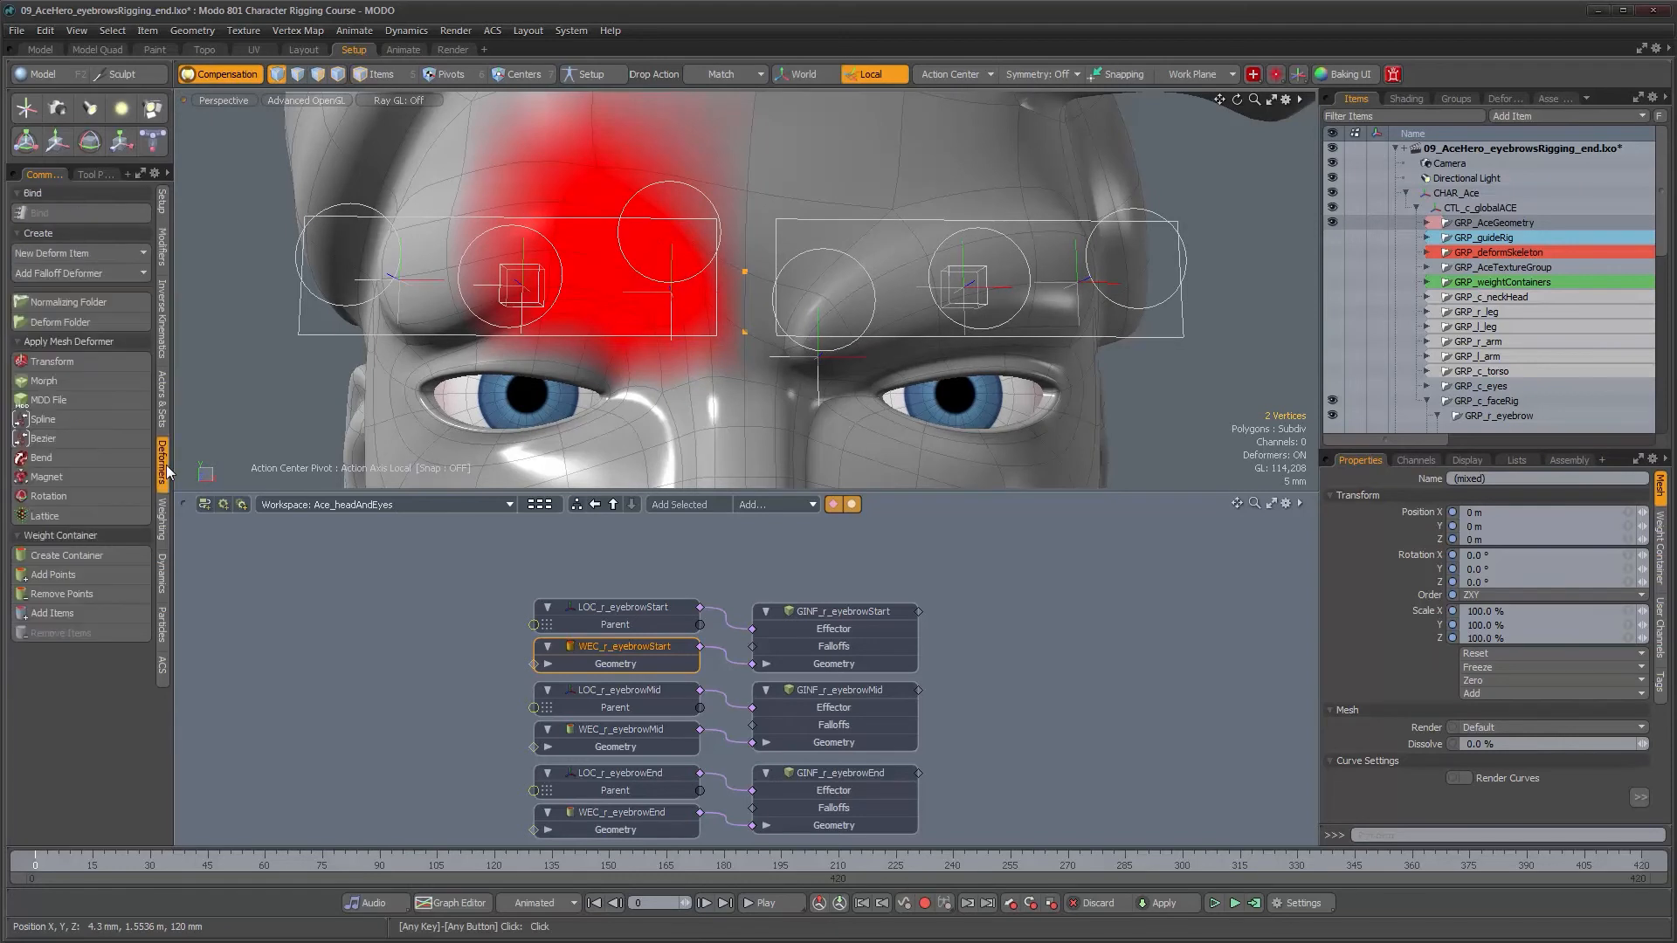
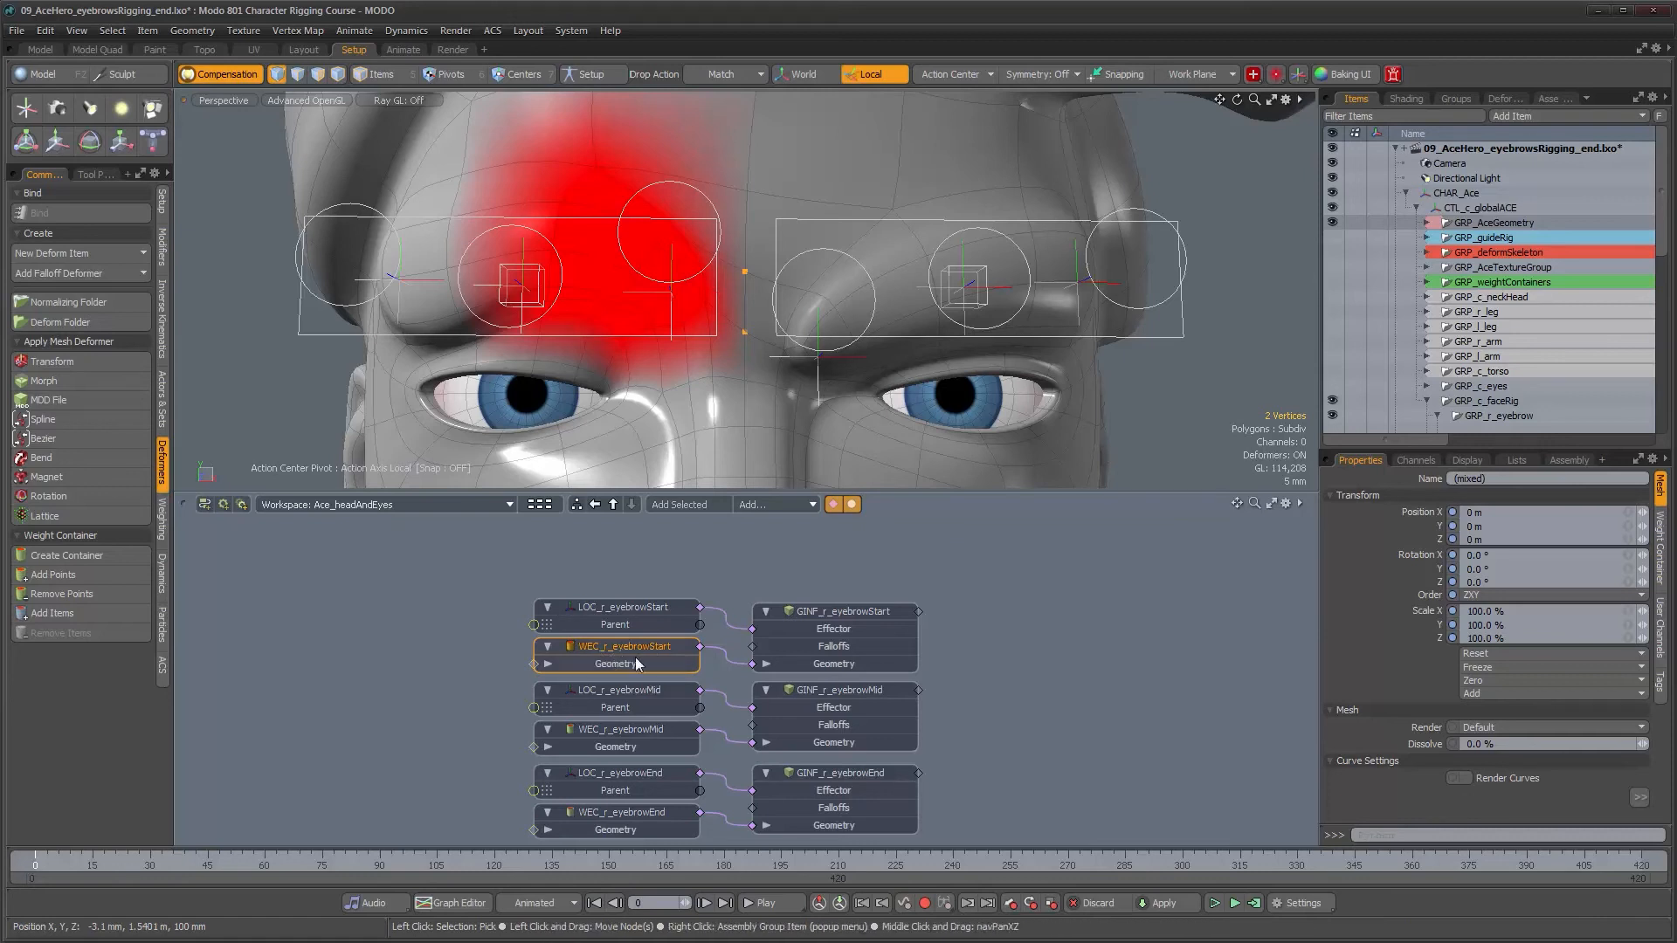
pyautogui.click(51, 577)
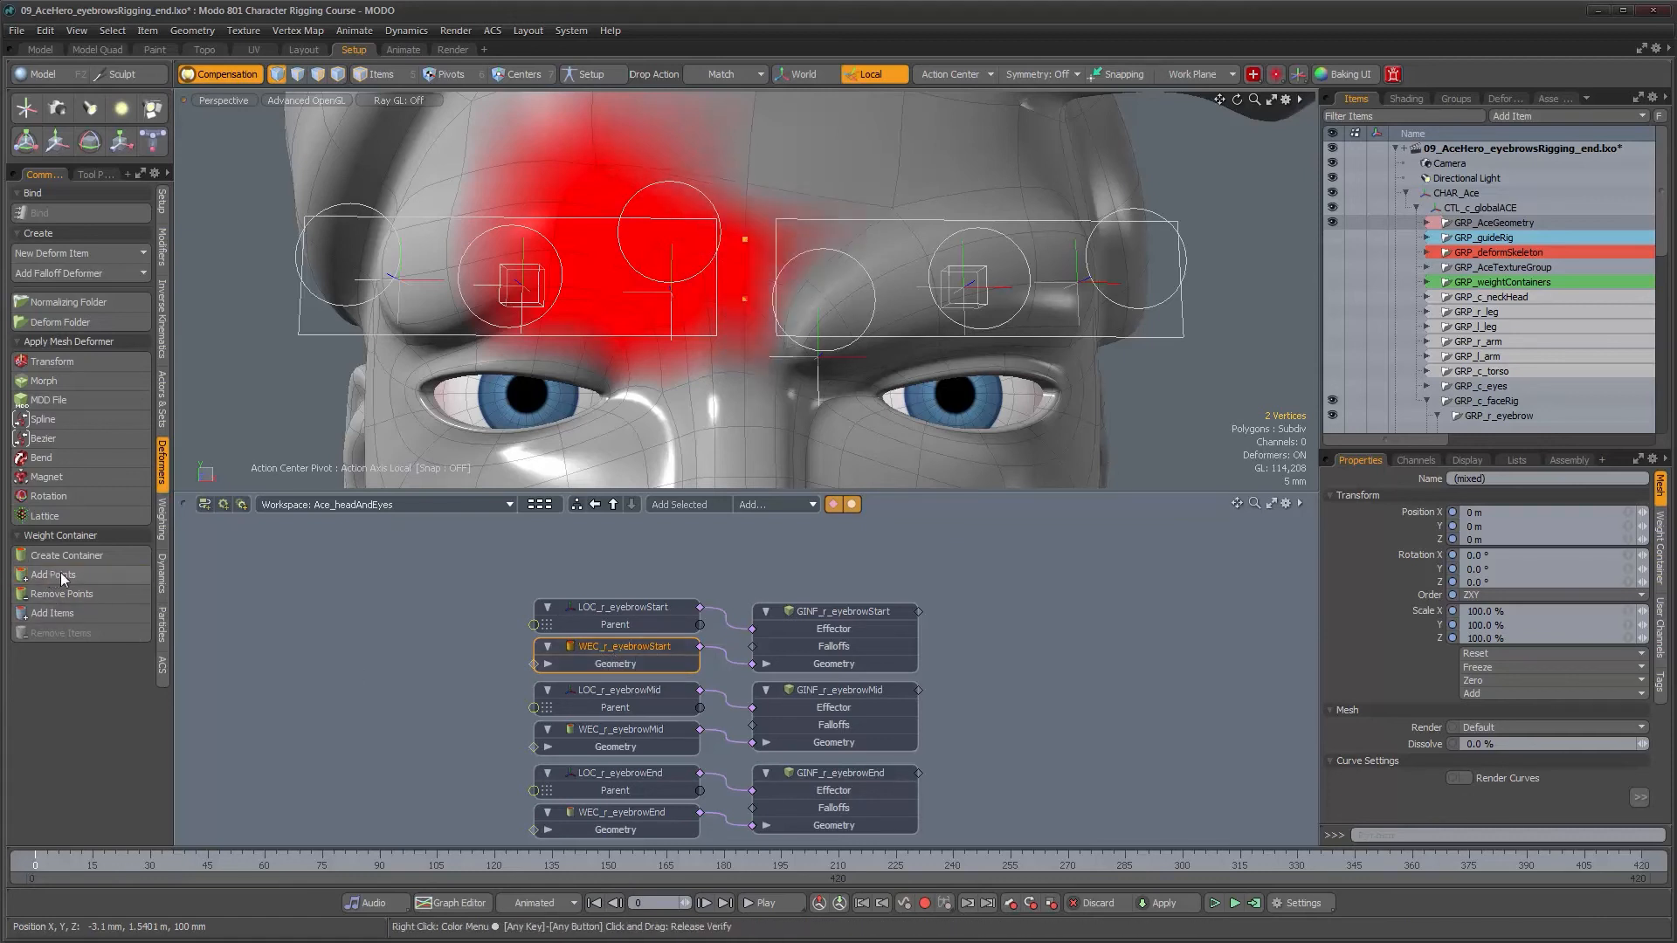
# Step: Reduce the WEC_r_eyebrowStart weight of the two centre-line vertices with Adjust Weights
pyautogui.keyDown('alt'); pyautogui.moveTo(759, 319); pyautogui.dragTo(844, 289, button='right'); pyautogui.keyUp('alt')
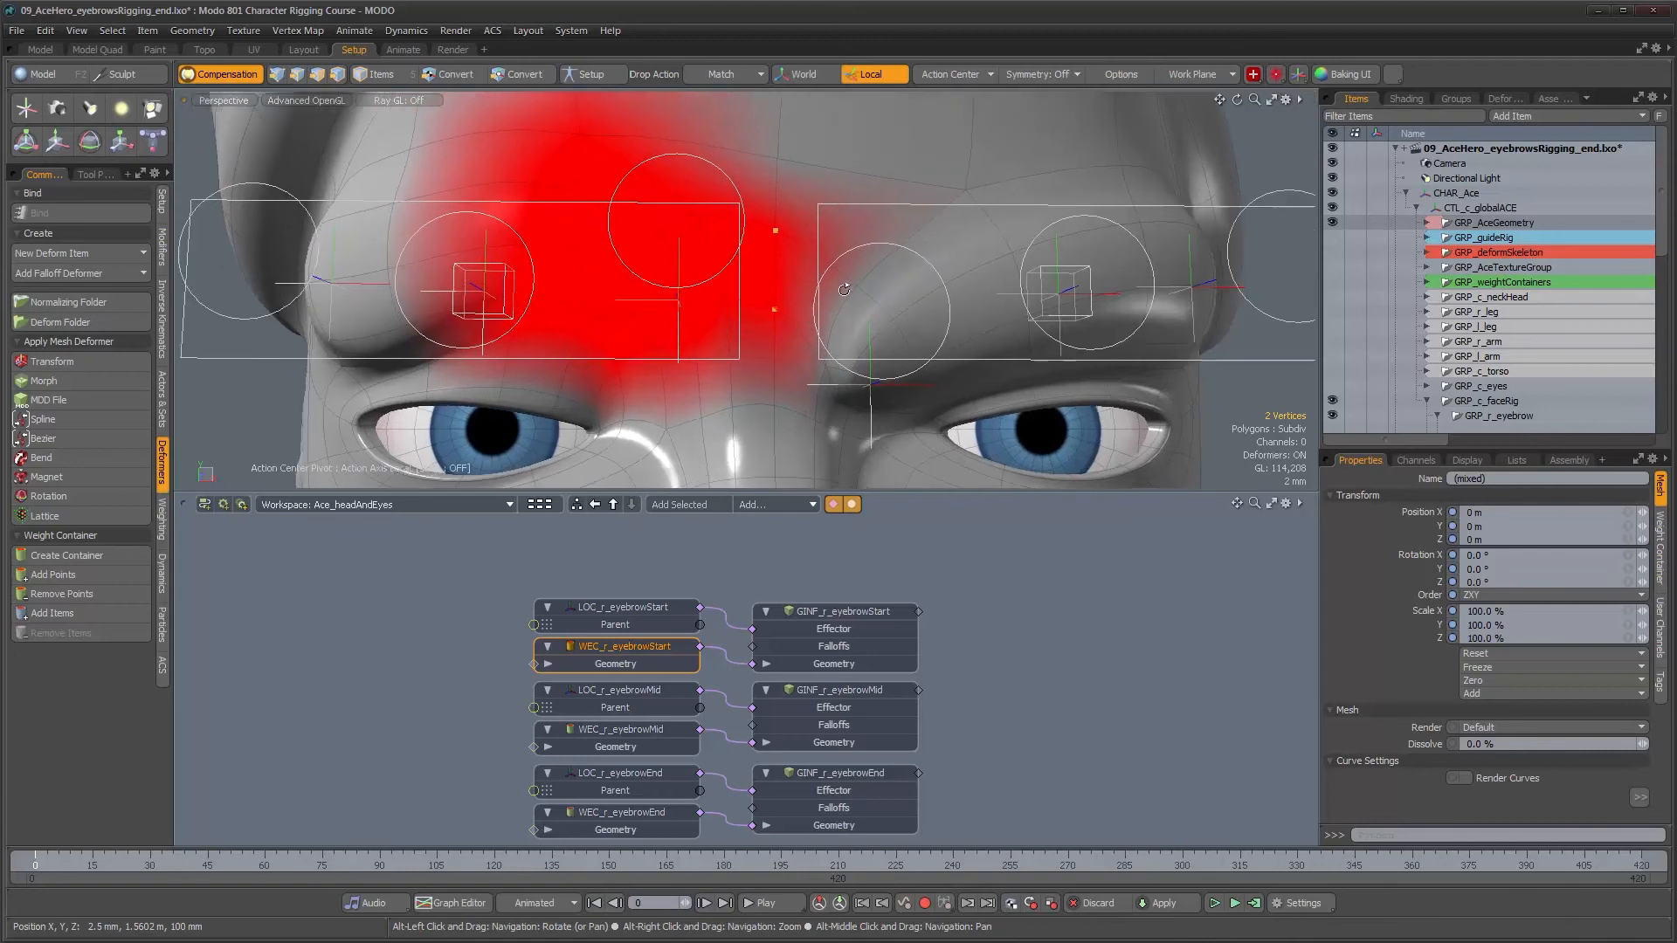
pyautogui.keyDown('alt'); pyautogui.moveTo(819, 305); pyautogui.dragTo(823, 327); pyautogui.keyUp('alt')
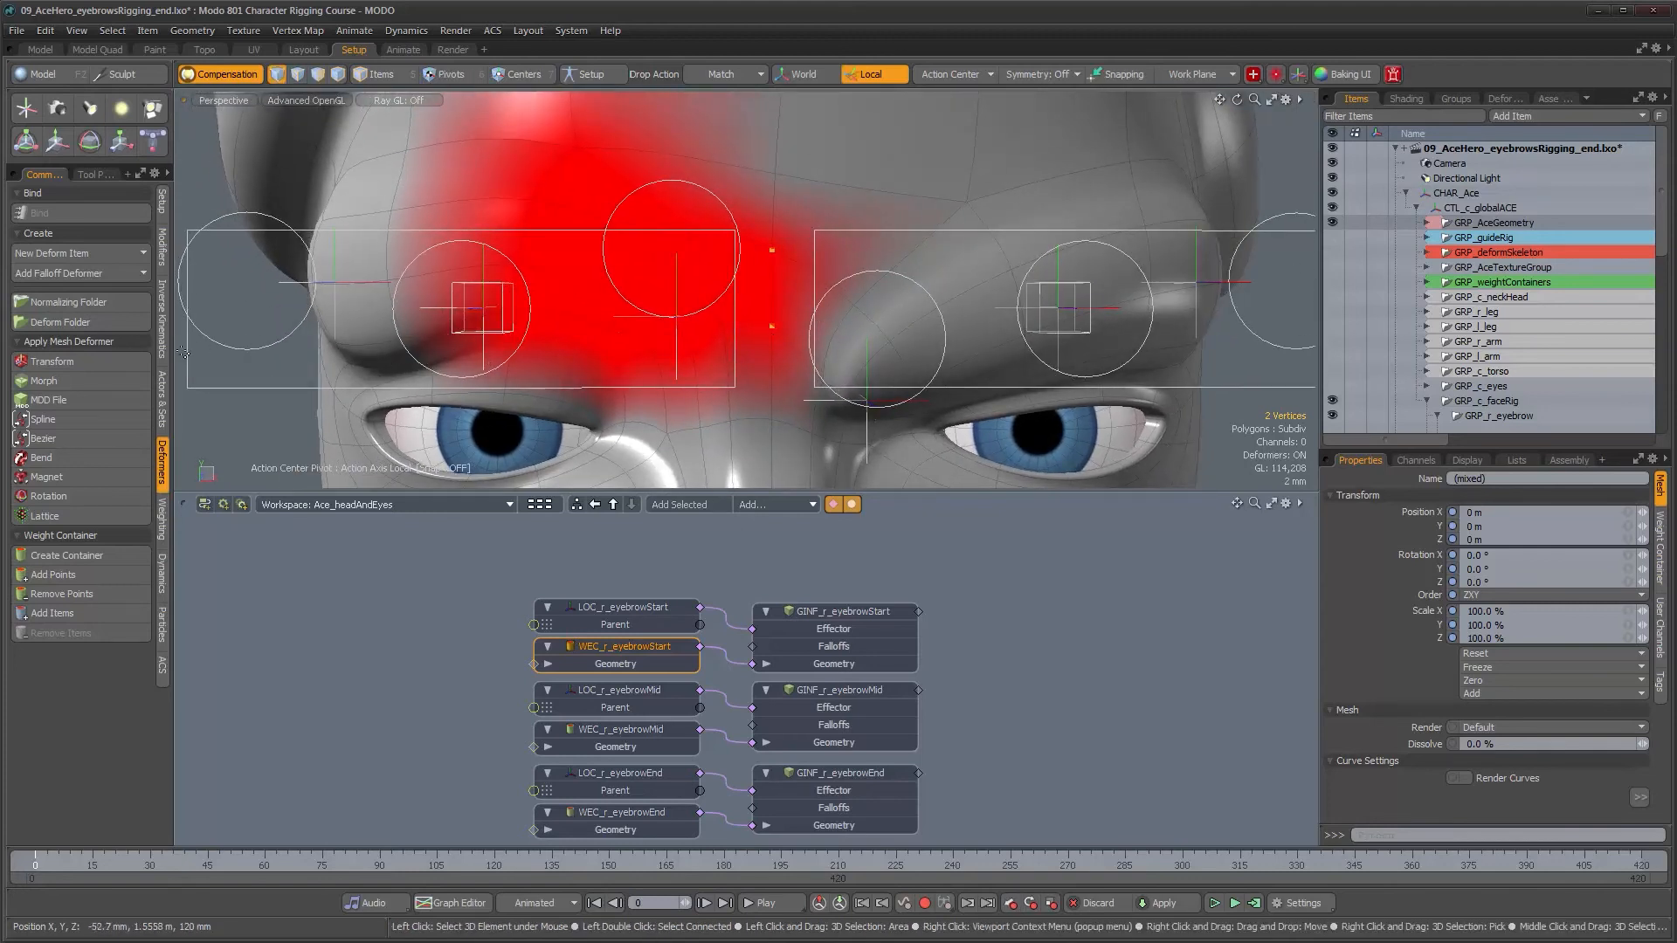
pyautogui.click(161, 519)
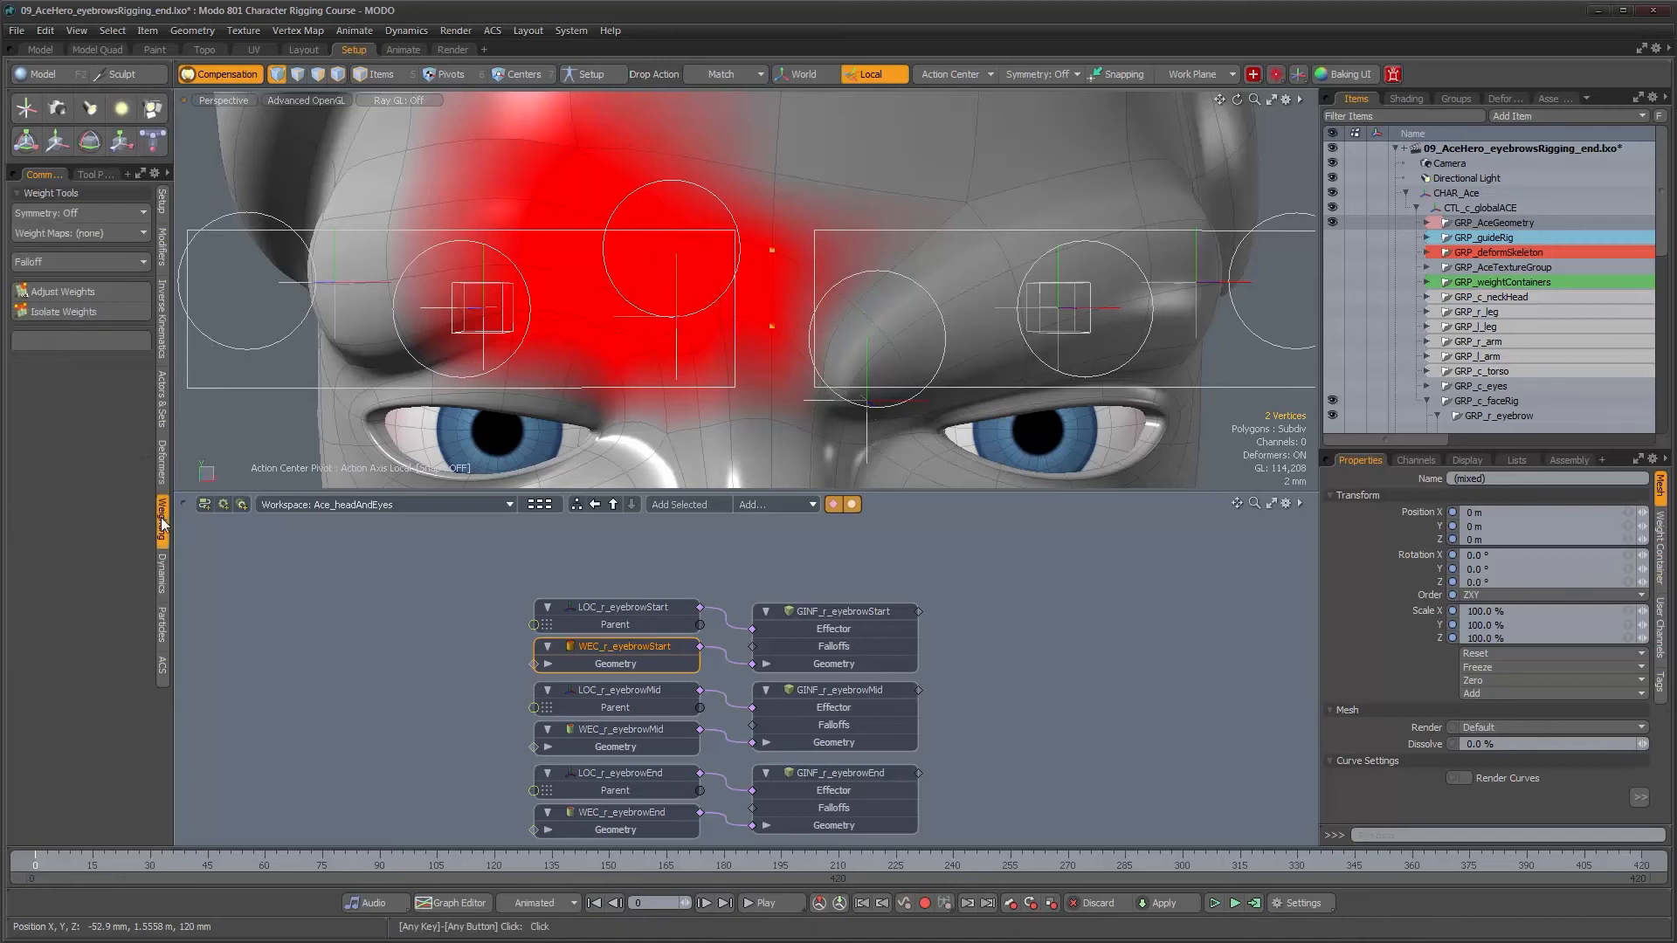
pyautogui.click(62, 293)
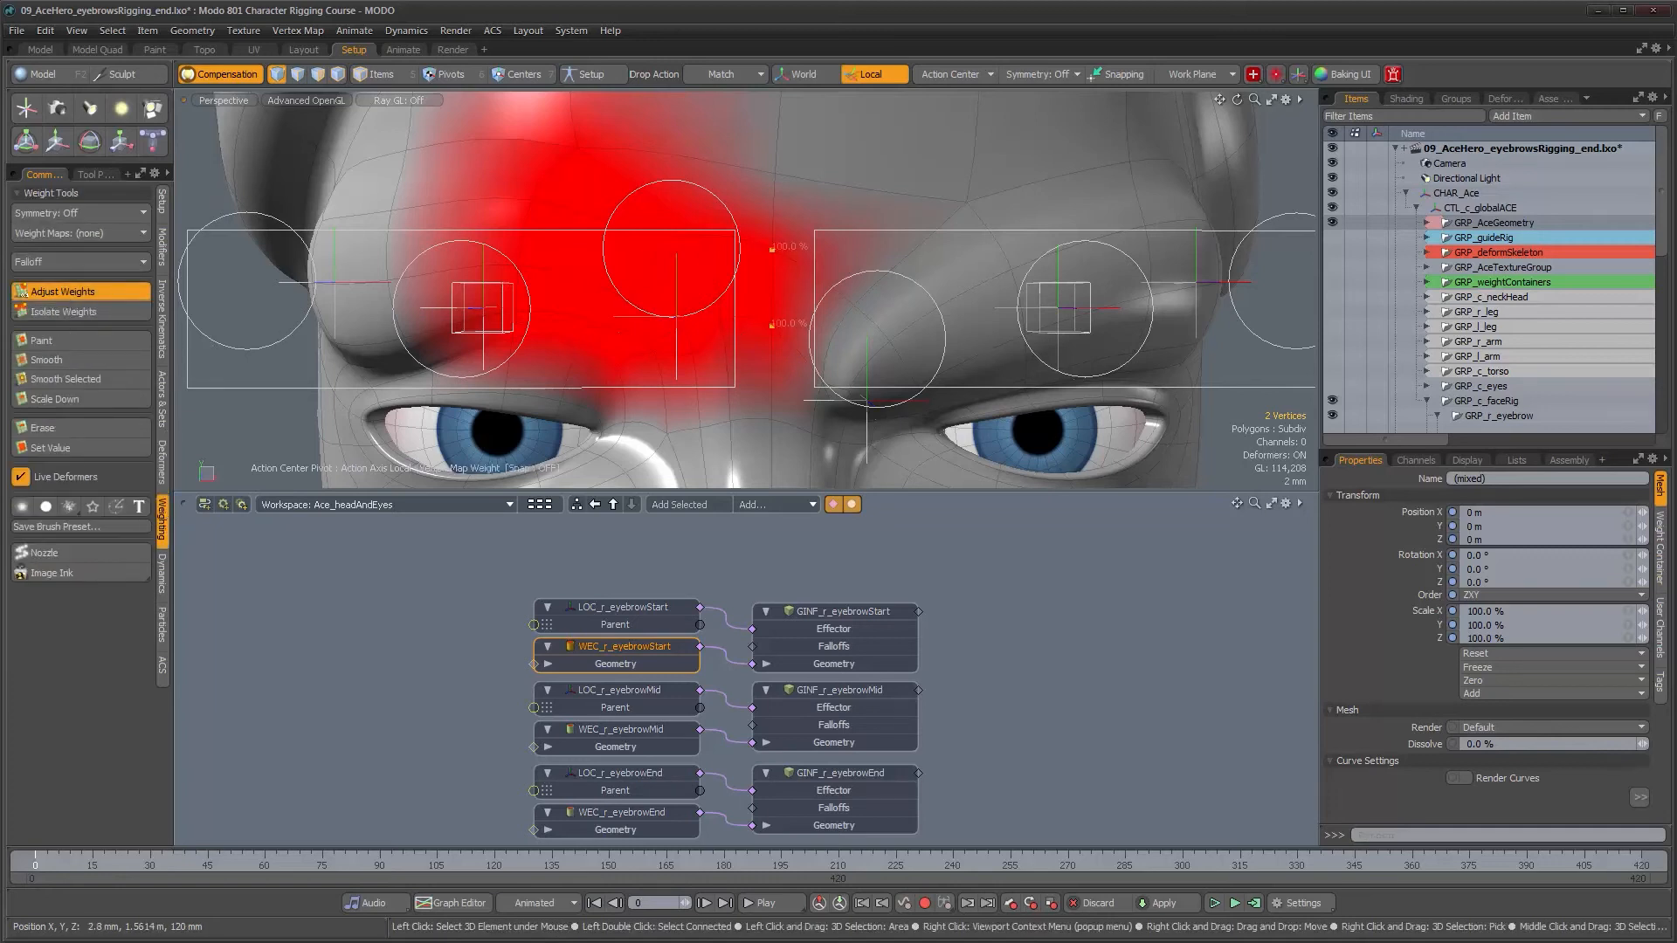
pyautogui.moveTo(743, 310); pyautogui.dragTo(692, 310)
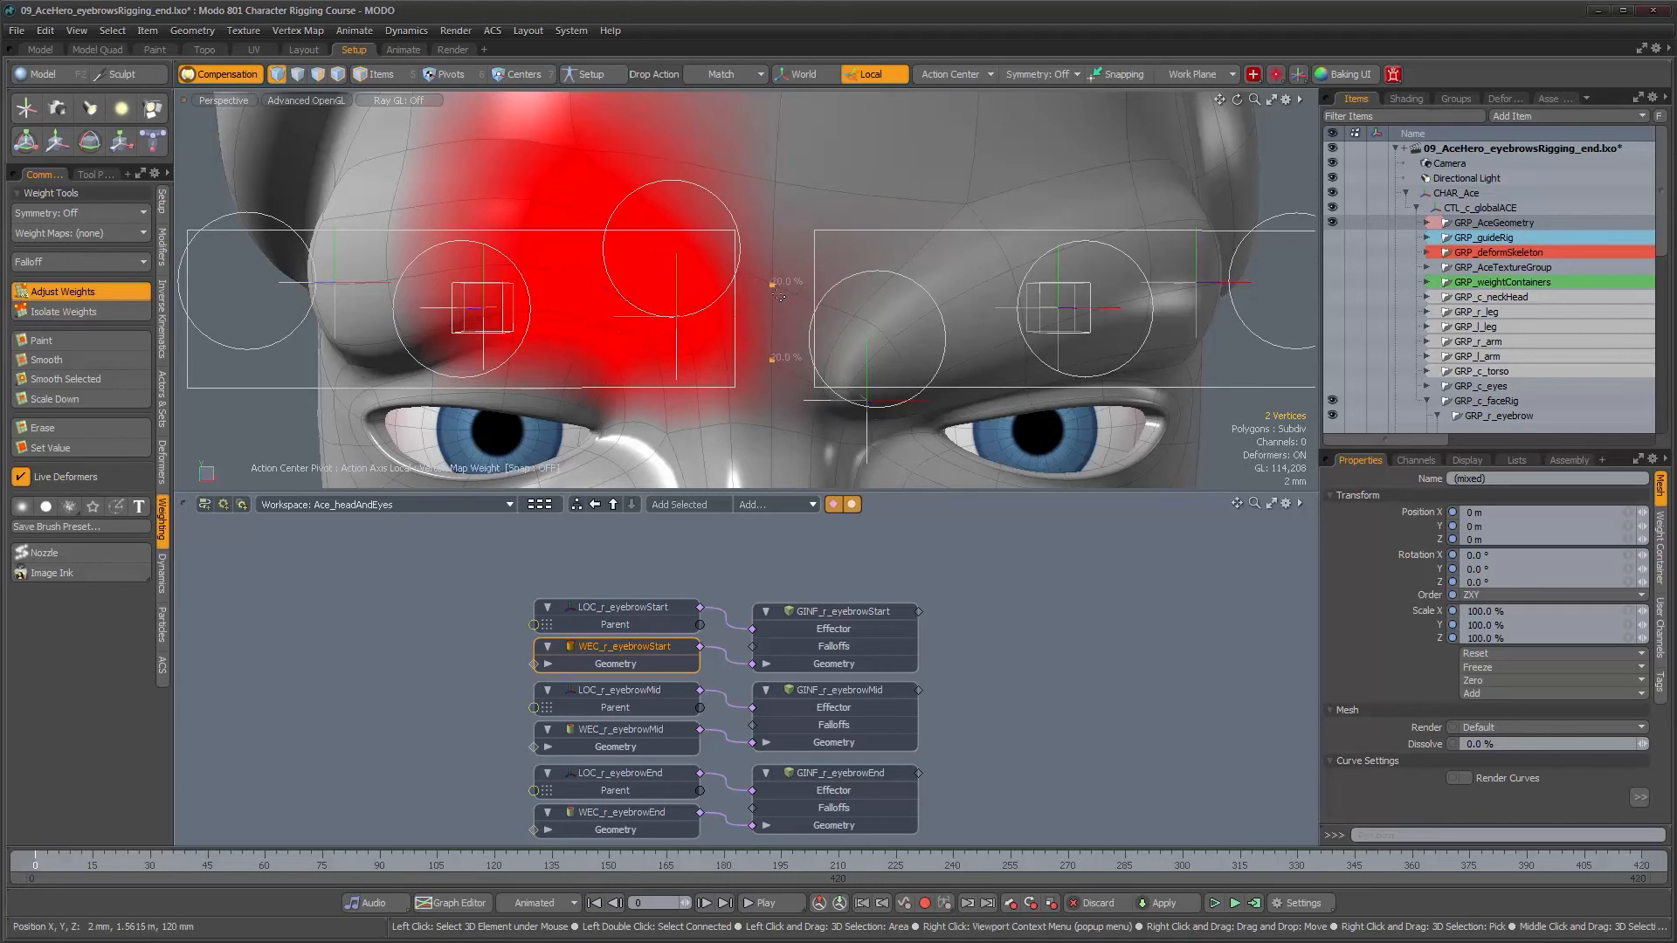
pyautogui.scroll(1, 703, 328)
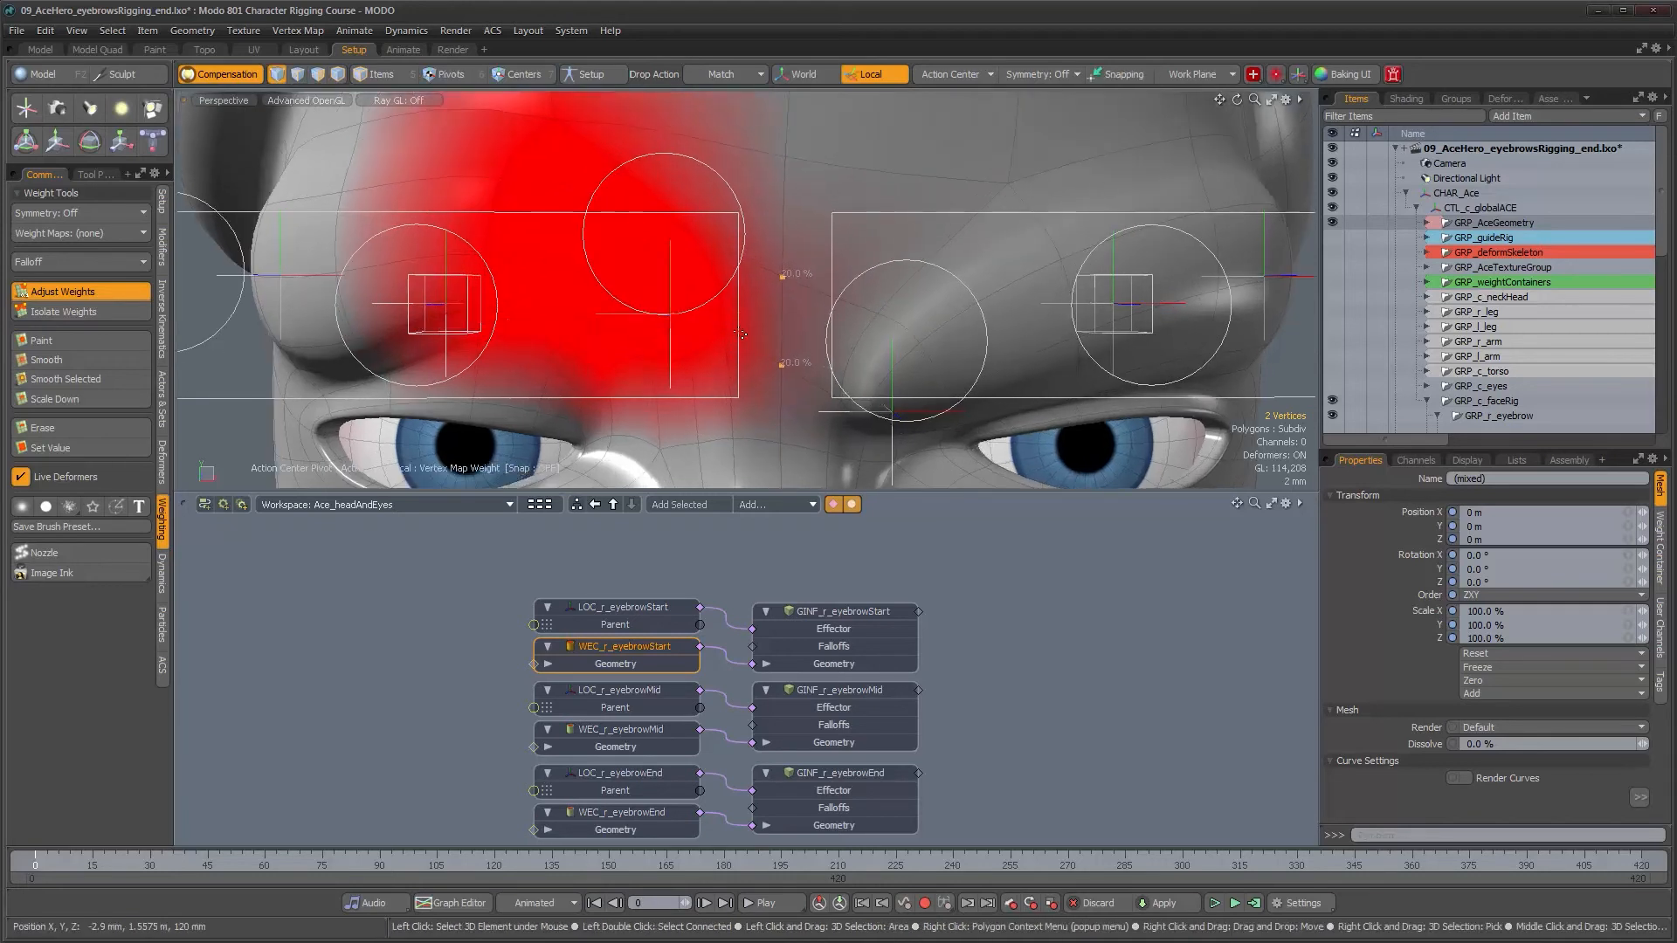
pyautogui.press('space')
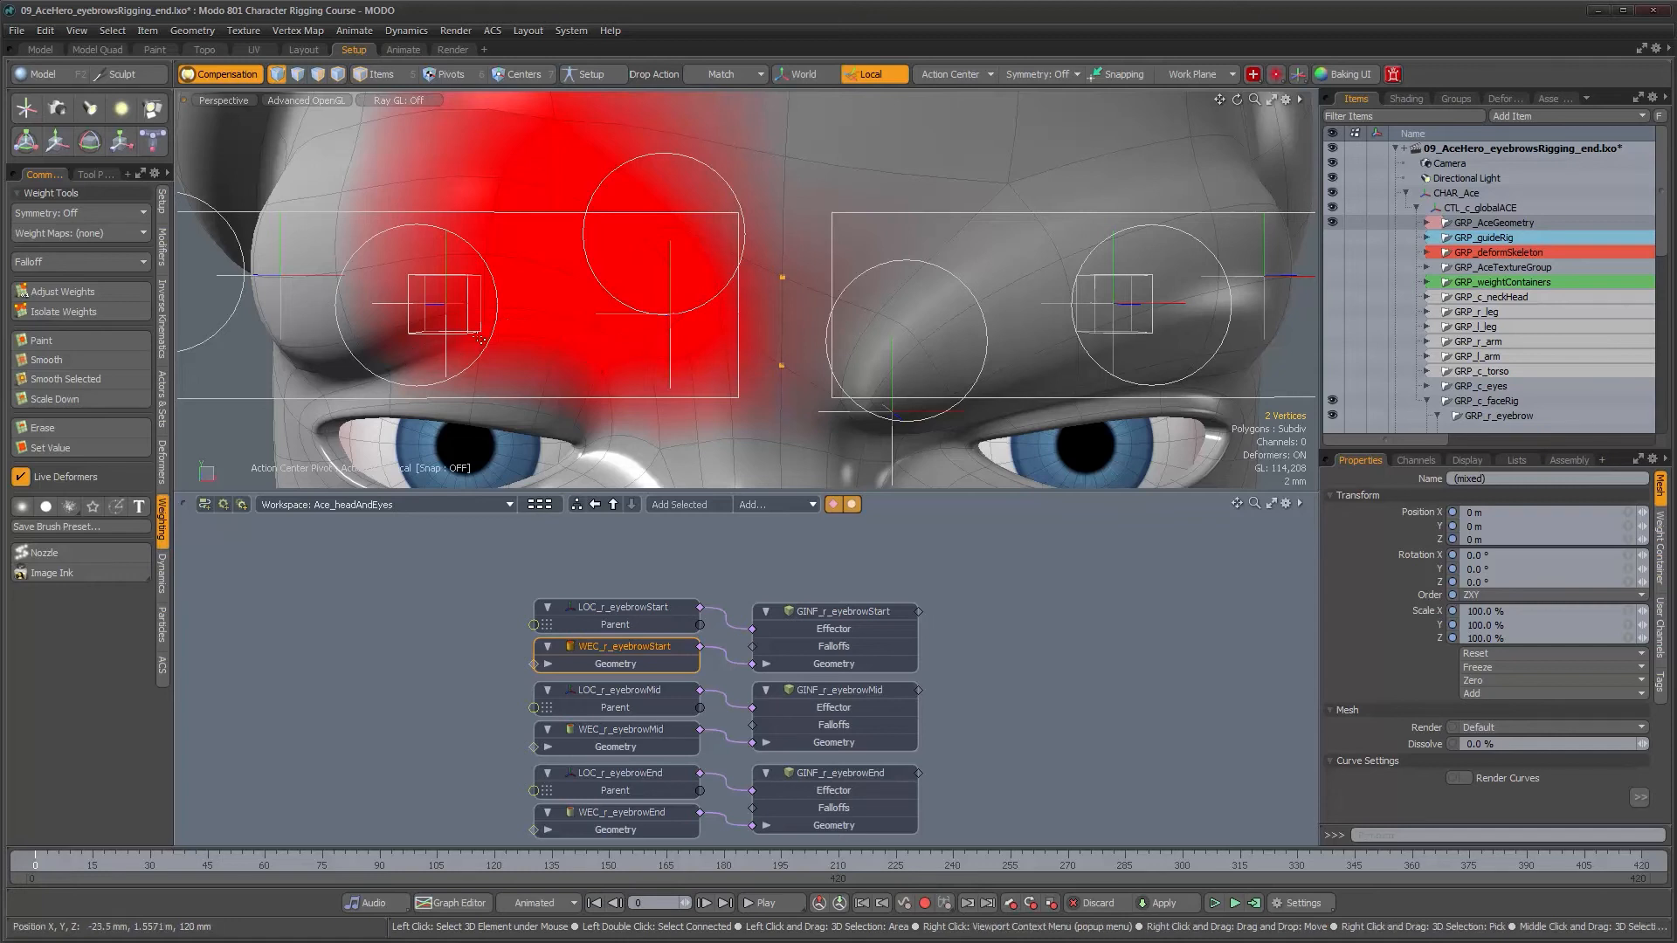
# Step: Lower the WEC_r_eyebrowStart weights of three vertices just above the right eye with Adjust Weights
pyautogui.keyDown('shift'); pyautogui.click(602, 373); pyautogui.keyUp('shift')
pyautogui.click(63, 290)
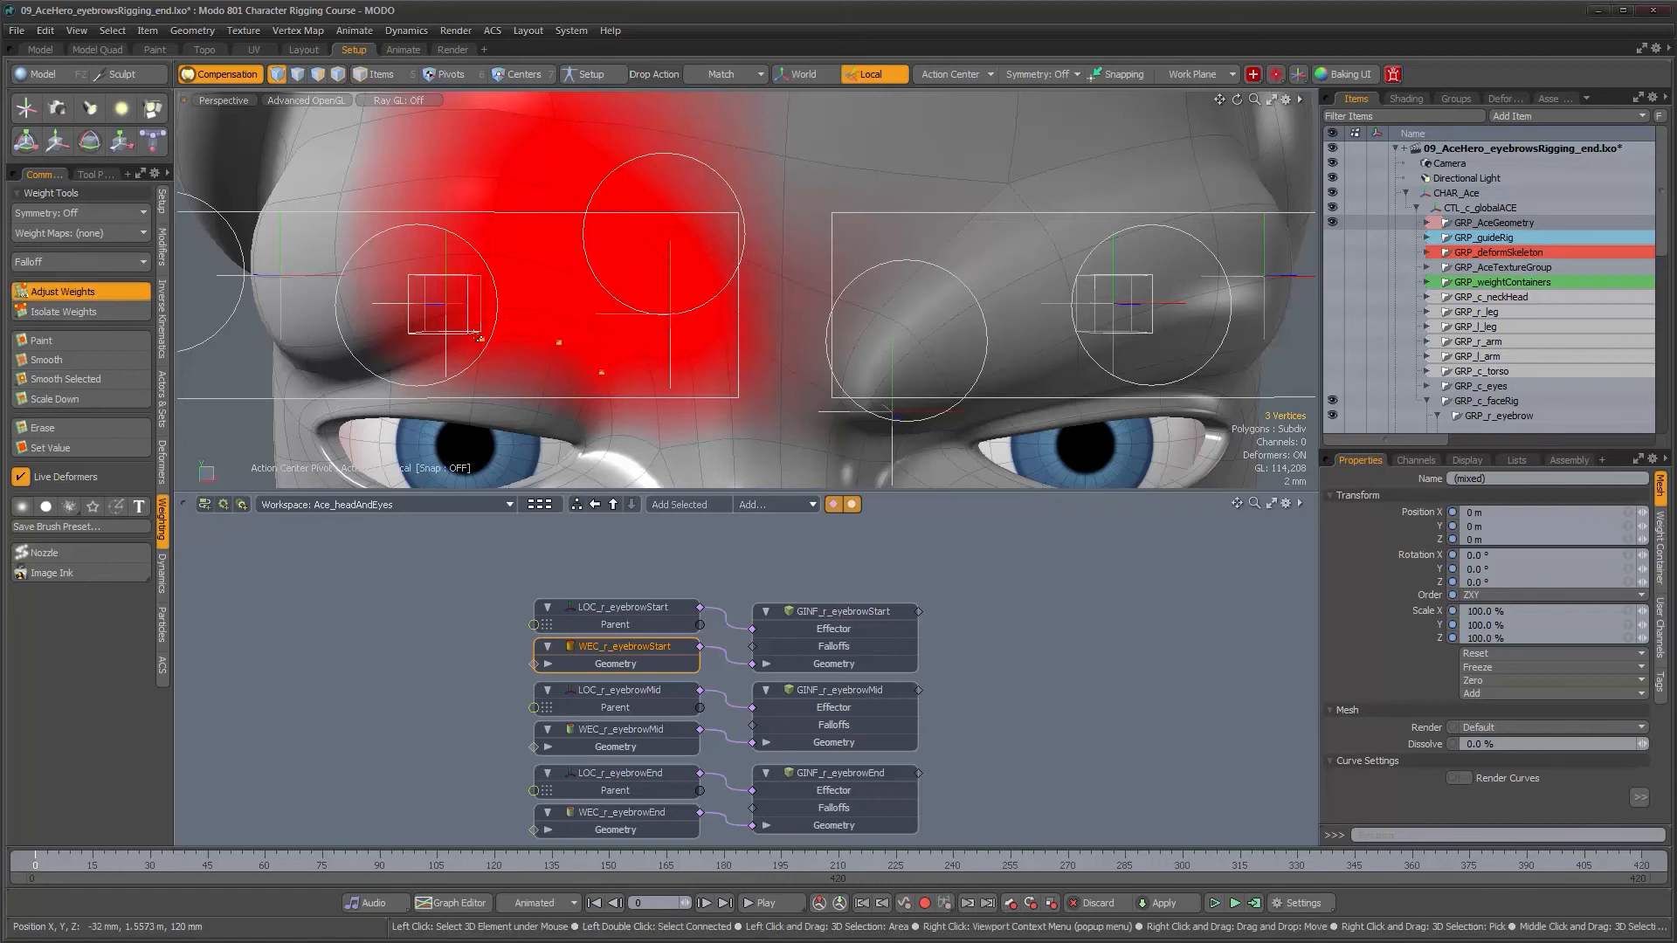
pyautogui.moveTo(479, 337); pyautogui.dragTo(402, 339)
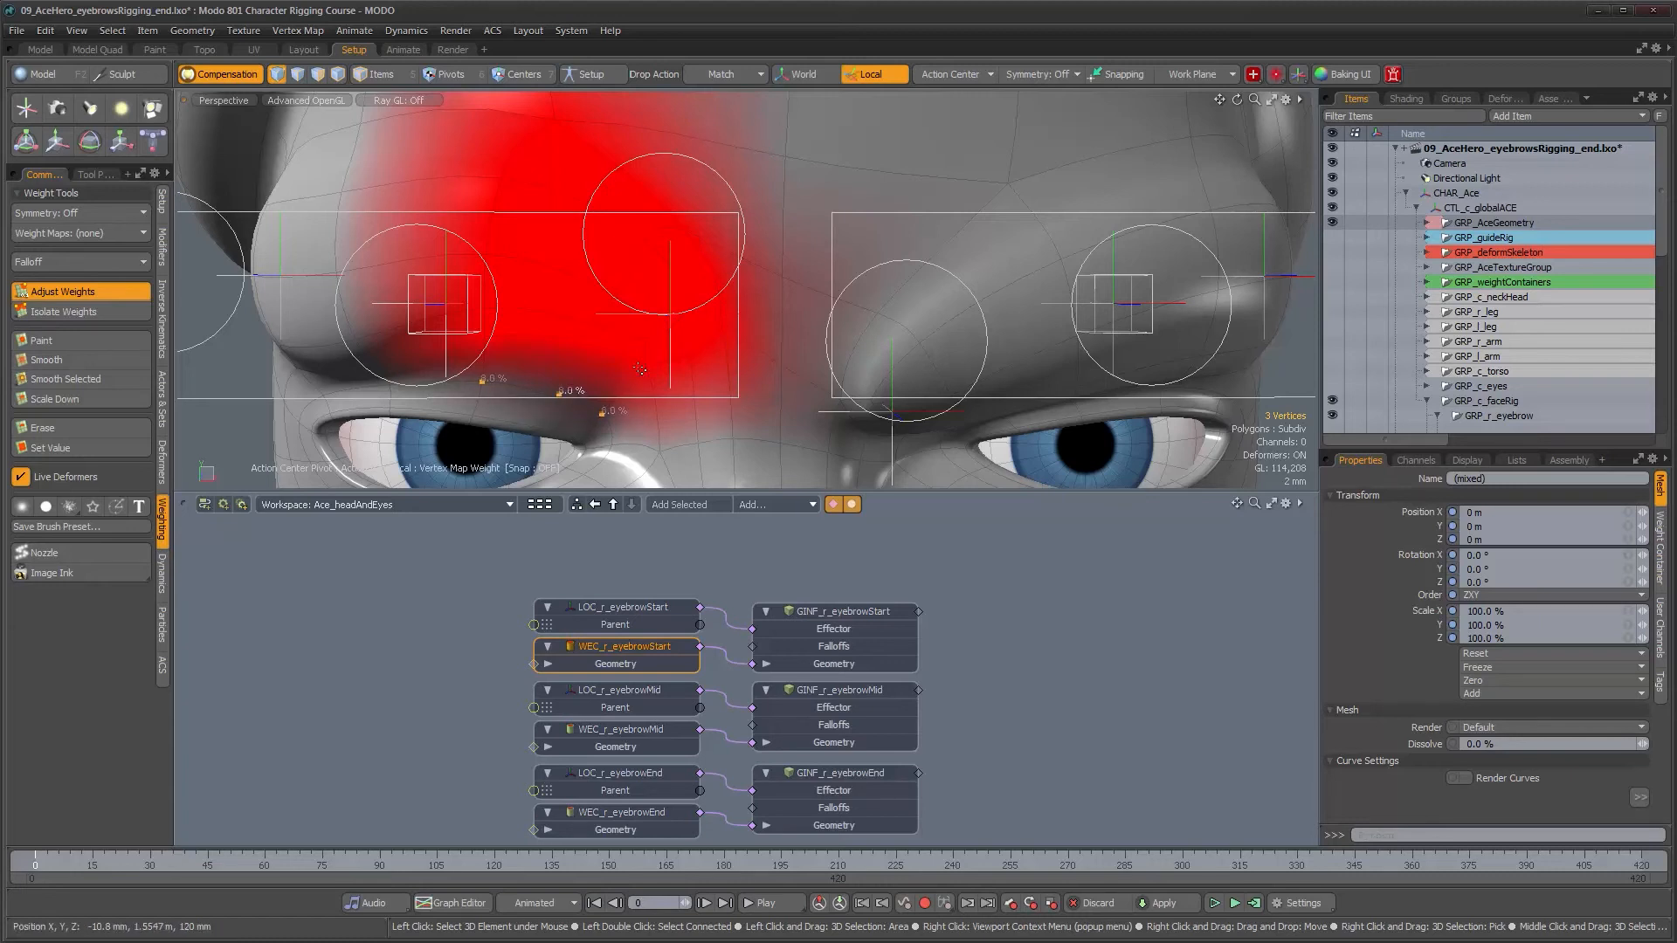
pyautogui.press('q')
# Step: Reduce the WEC_r_eyebrowStart weights of three vertices along the lower edge of the right brow by 28.5% with Adjust Weights
pyautogui.click(485, 339)
pyautogui.keyDown('shift'); pyautogui.click(580, 344); pyautogui.keyUp('shift')
pyautogui.keyDown('shift'); pyautogui.click(646, 366); pyautogui.keyUp('shift')
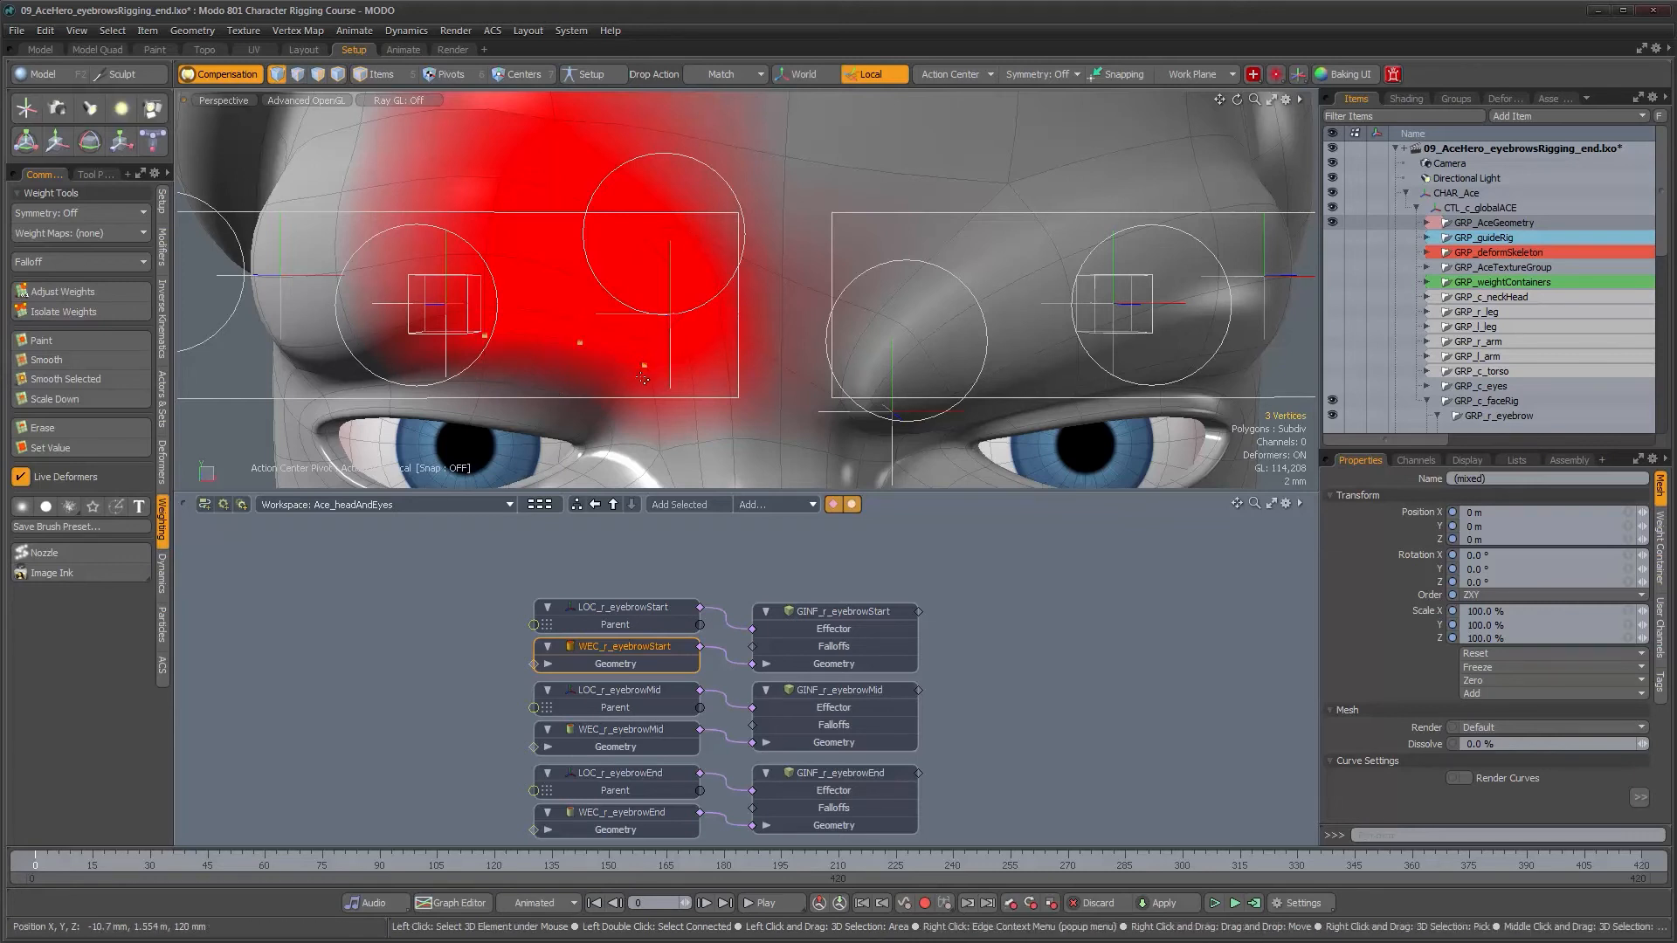
pyautogui.press('q')
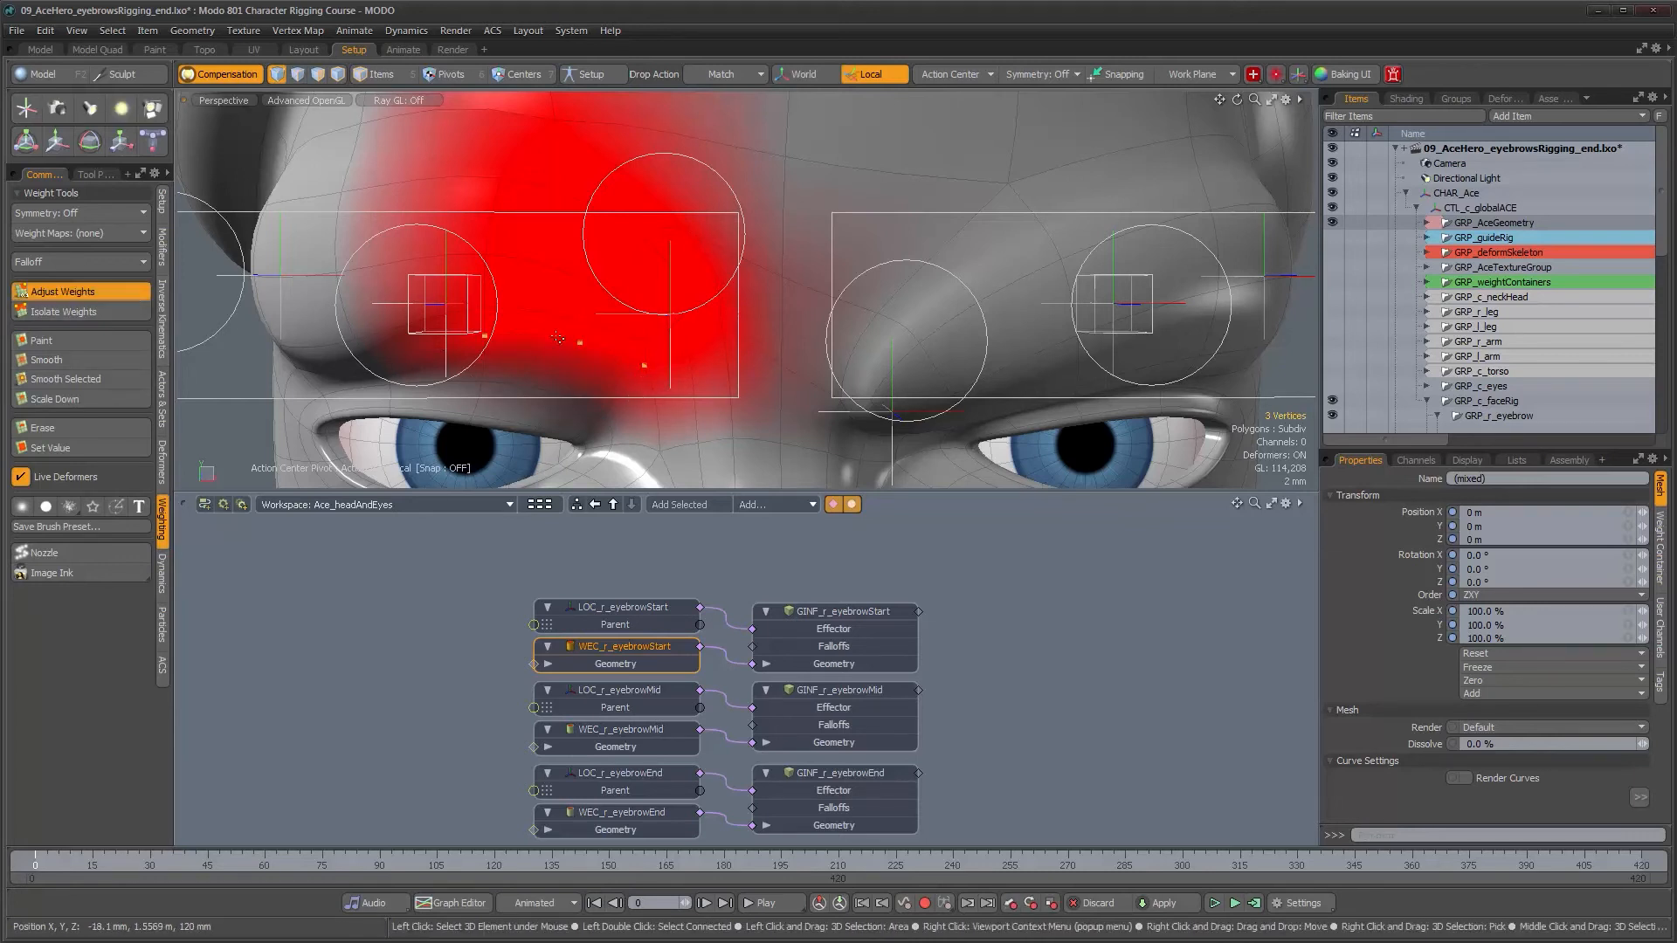
pyautogui.moveTo(648, 358); pyautogui.dragTo(637, 358)
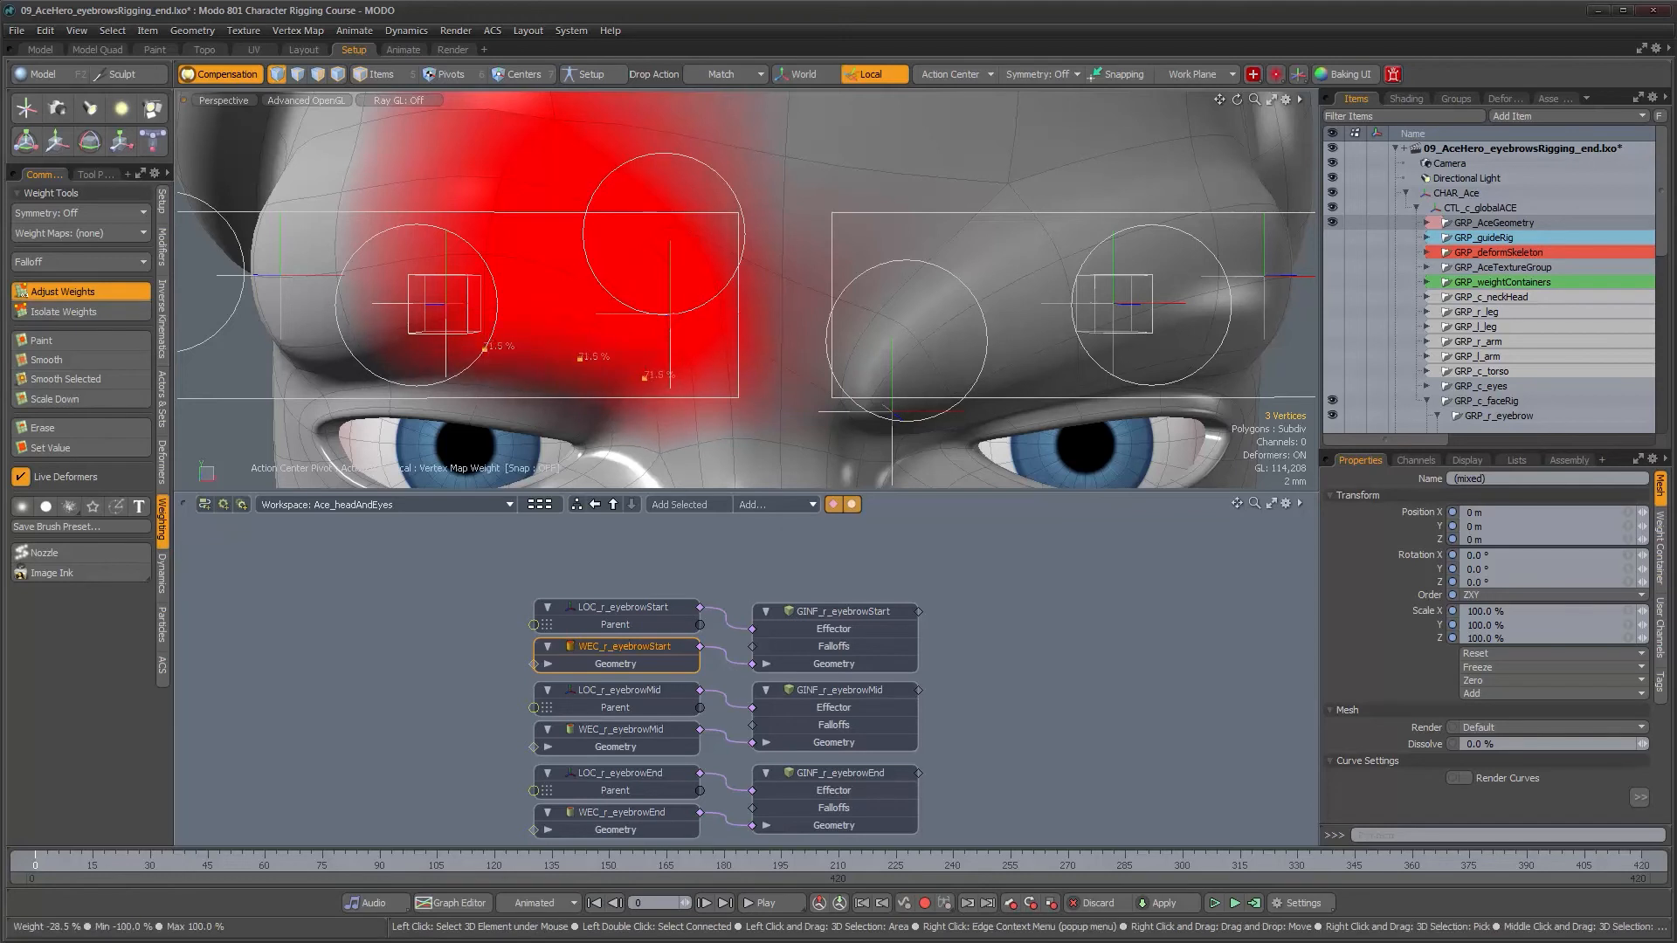
pyautogui.press('q')
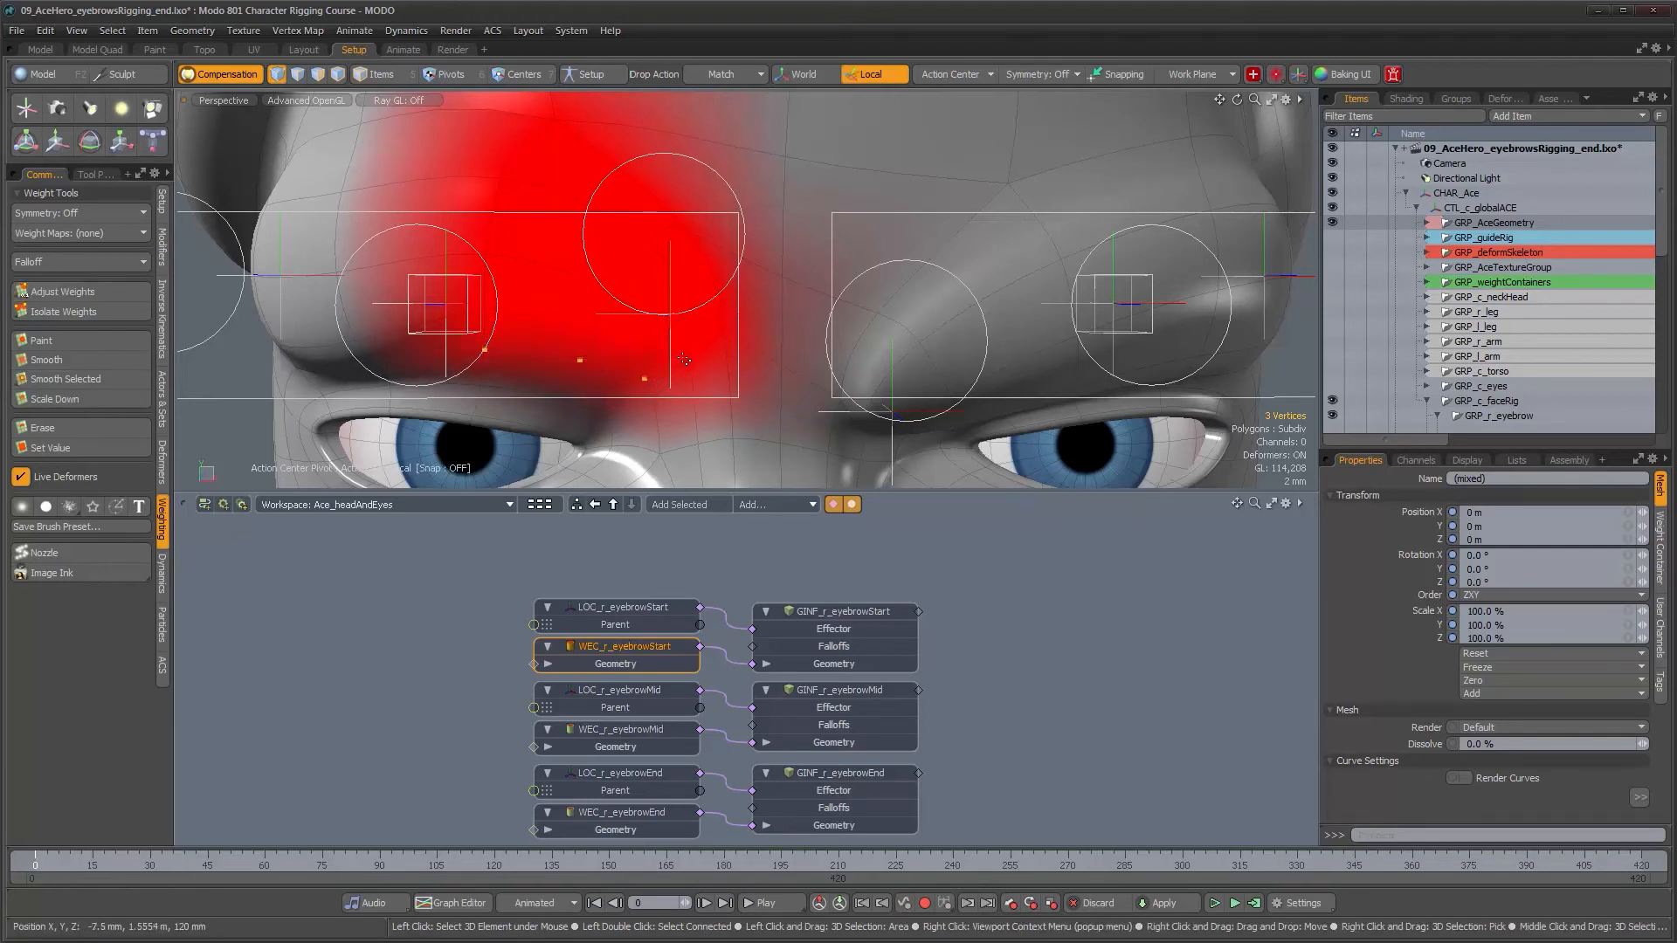
# Step: Reduce the WEC_r_eyebrowStart weights of the two vertices at the inner corner of the right brow by 27% with Adjust Weights
pyautogui.click(691, 361)
pyautogui.keyDown('shift'); pyautogui.click(722, 329); pyautogui.keyUp('shift')
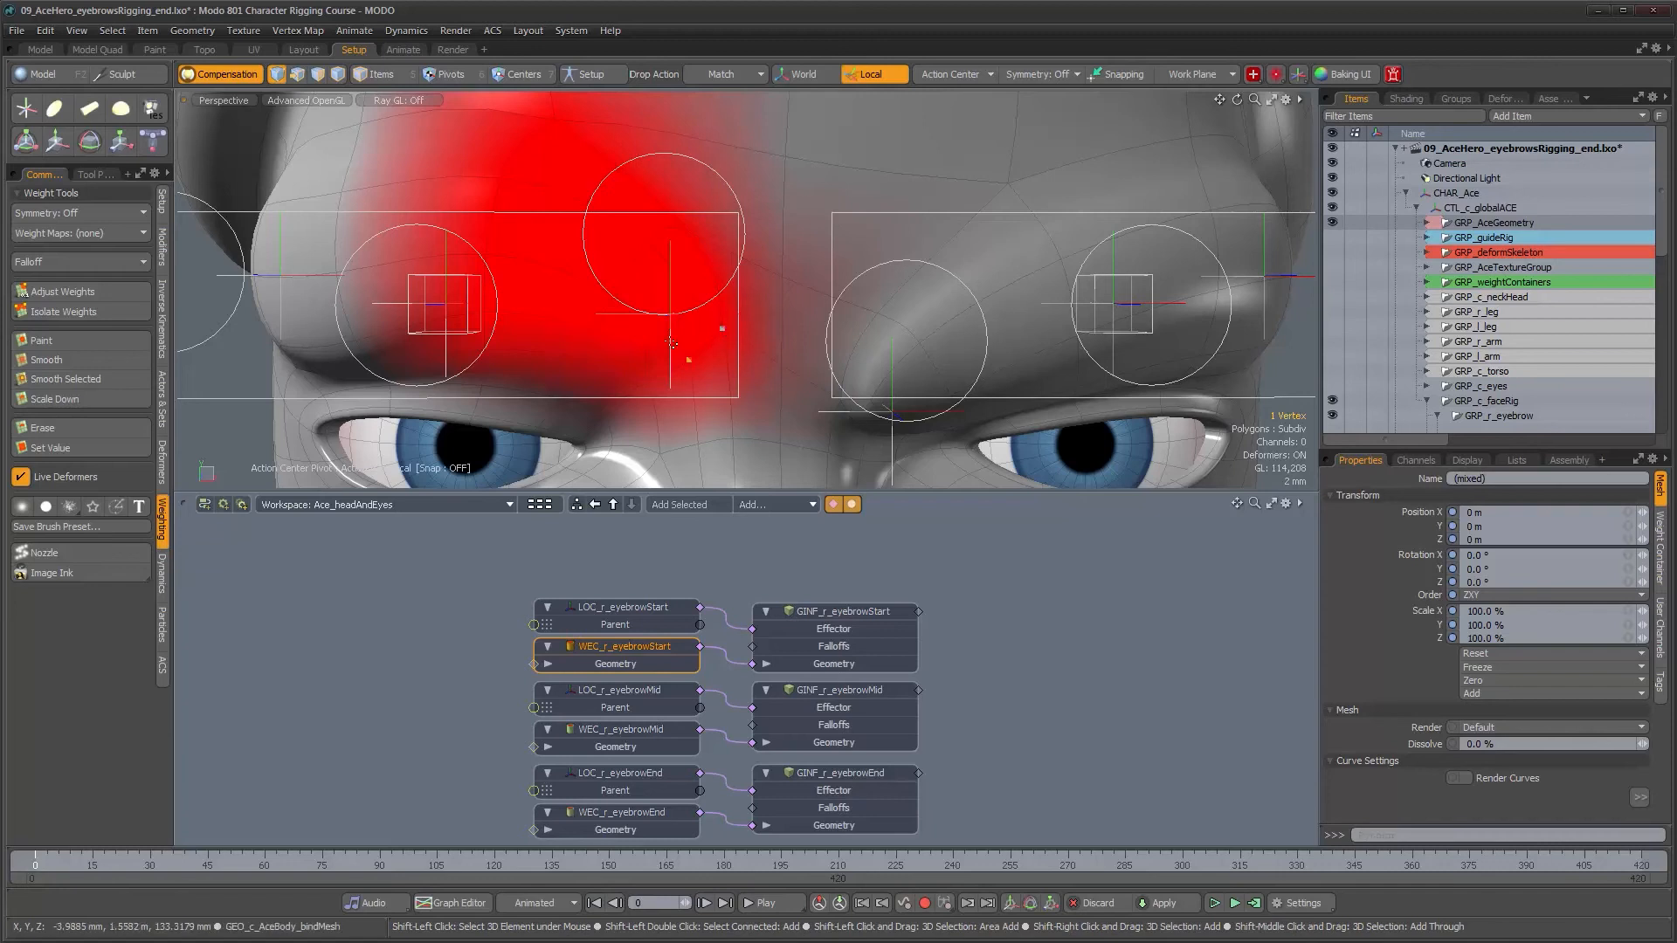
pyautogui.press('w')
pyautogui.moveTo(698, 349); pyautogui.dragTo(681, 349)
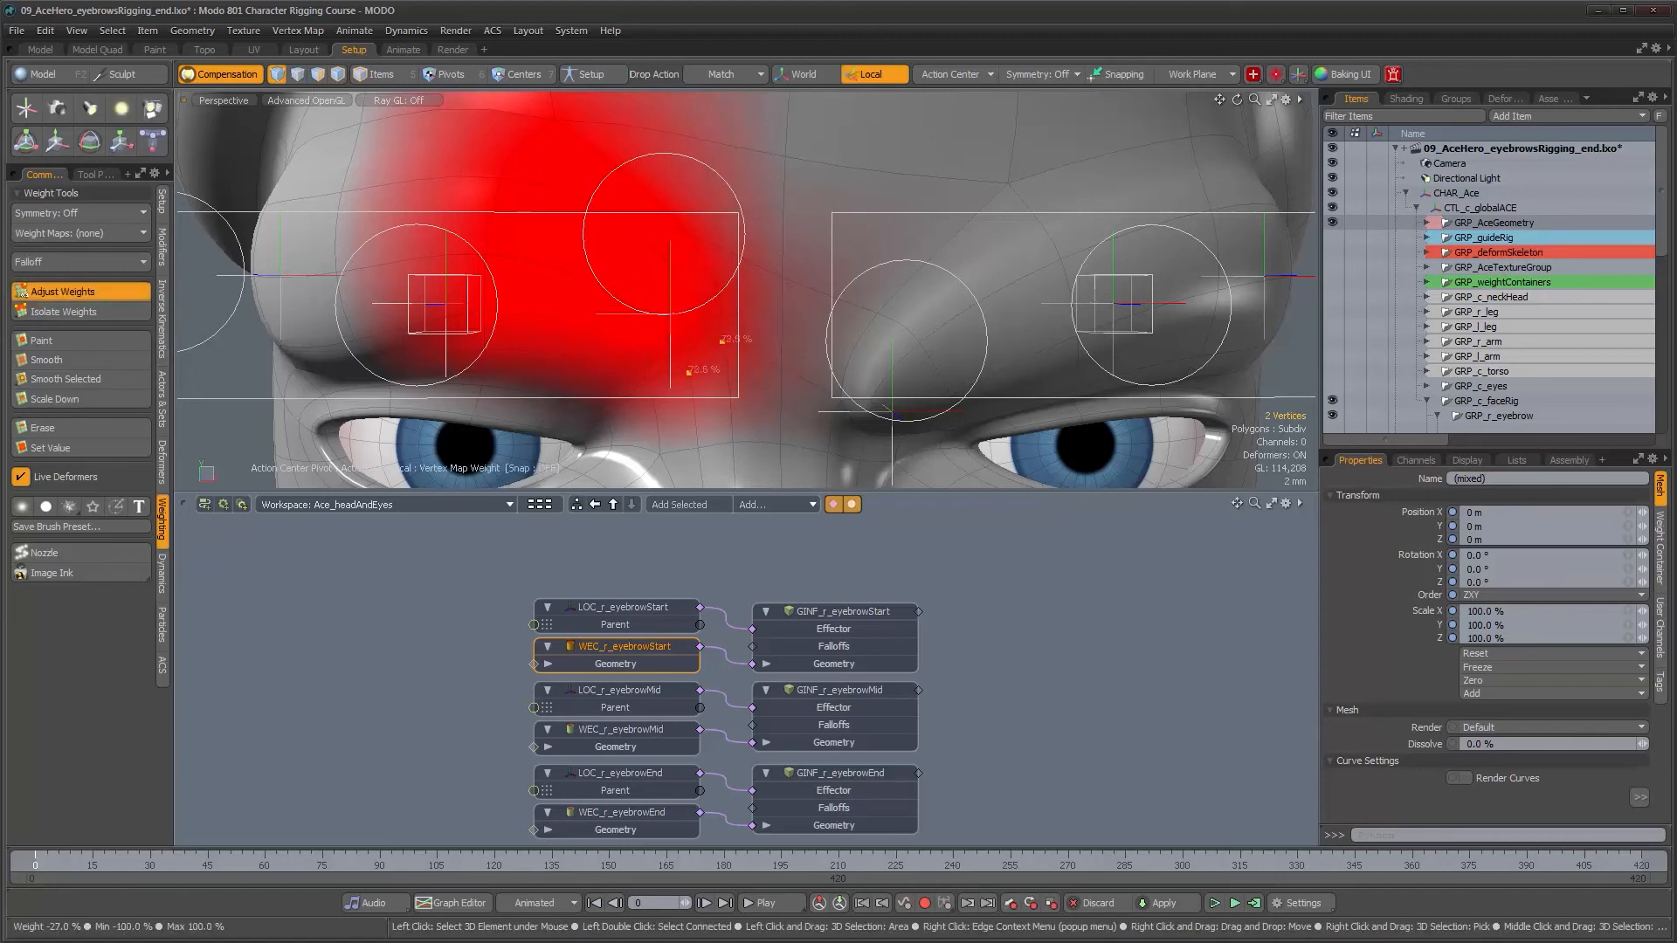
pyautogui.press('space')
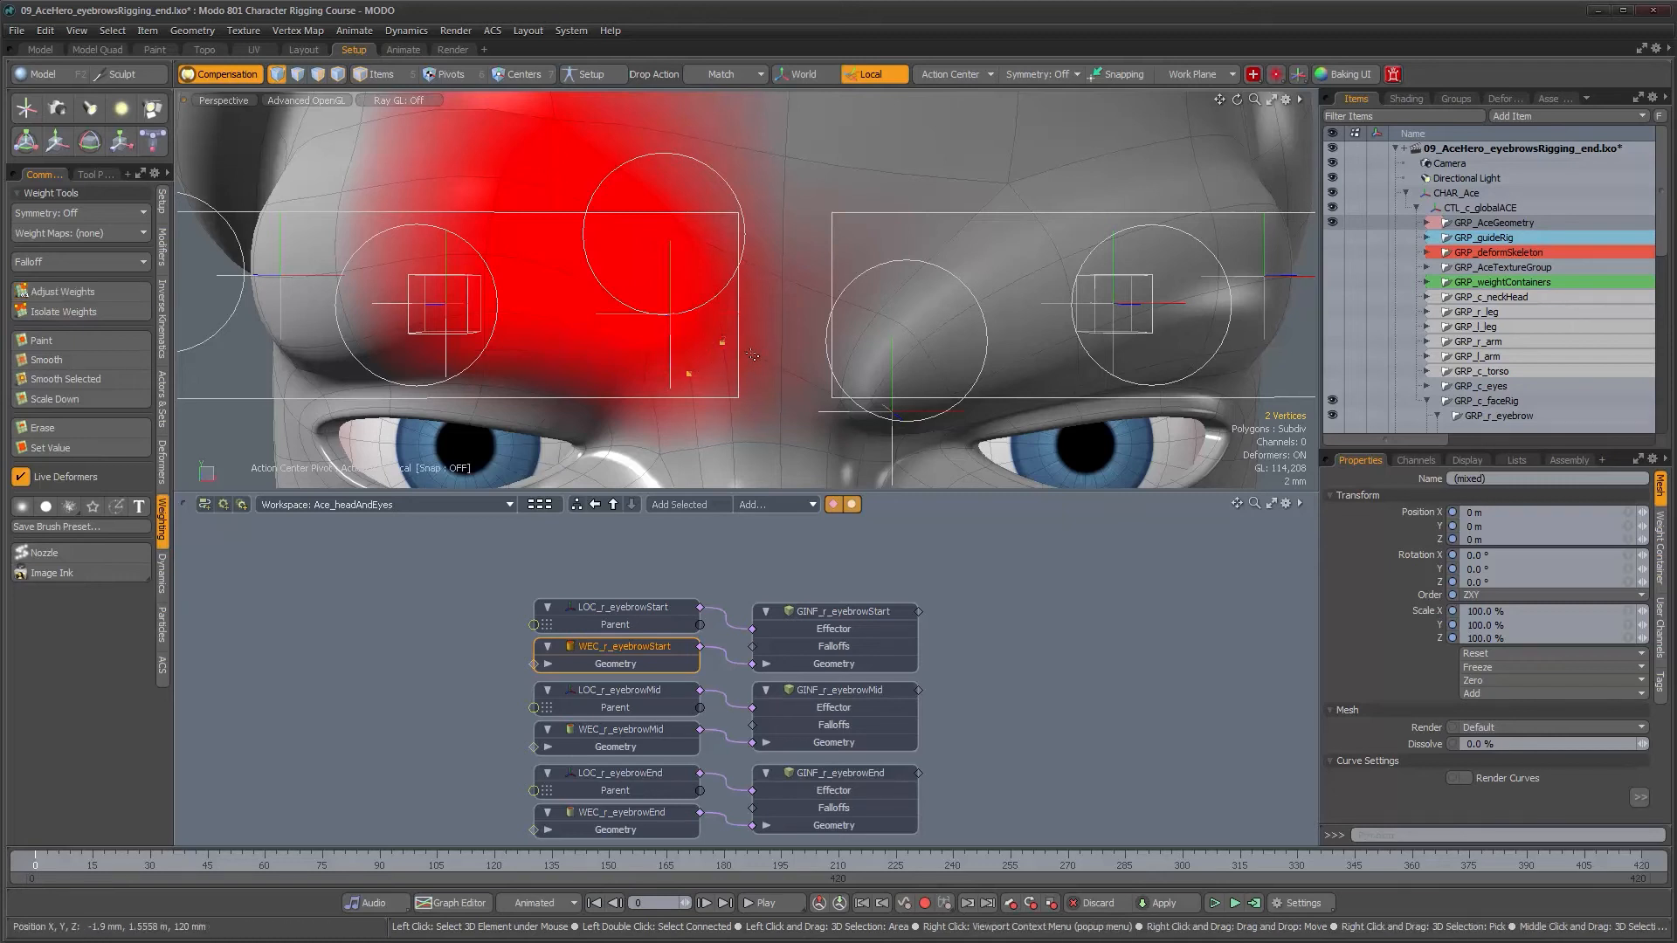
# Step: Return to item selection and set the Y position of the CTL_r_eyebrowStart control to 0
pyautogui.scroll(-3, 754, 354)
pyautogui.keyDown('alt'); pyautogui.moveTo(773, 405); pyautogui.dragTo(743, 364); pyautogui.keyUp('alt')
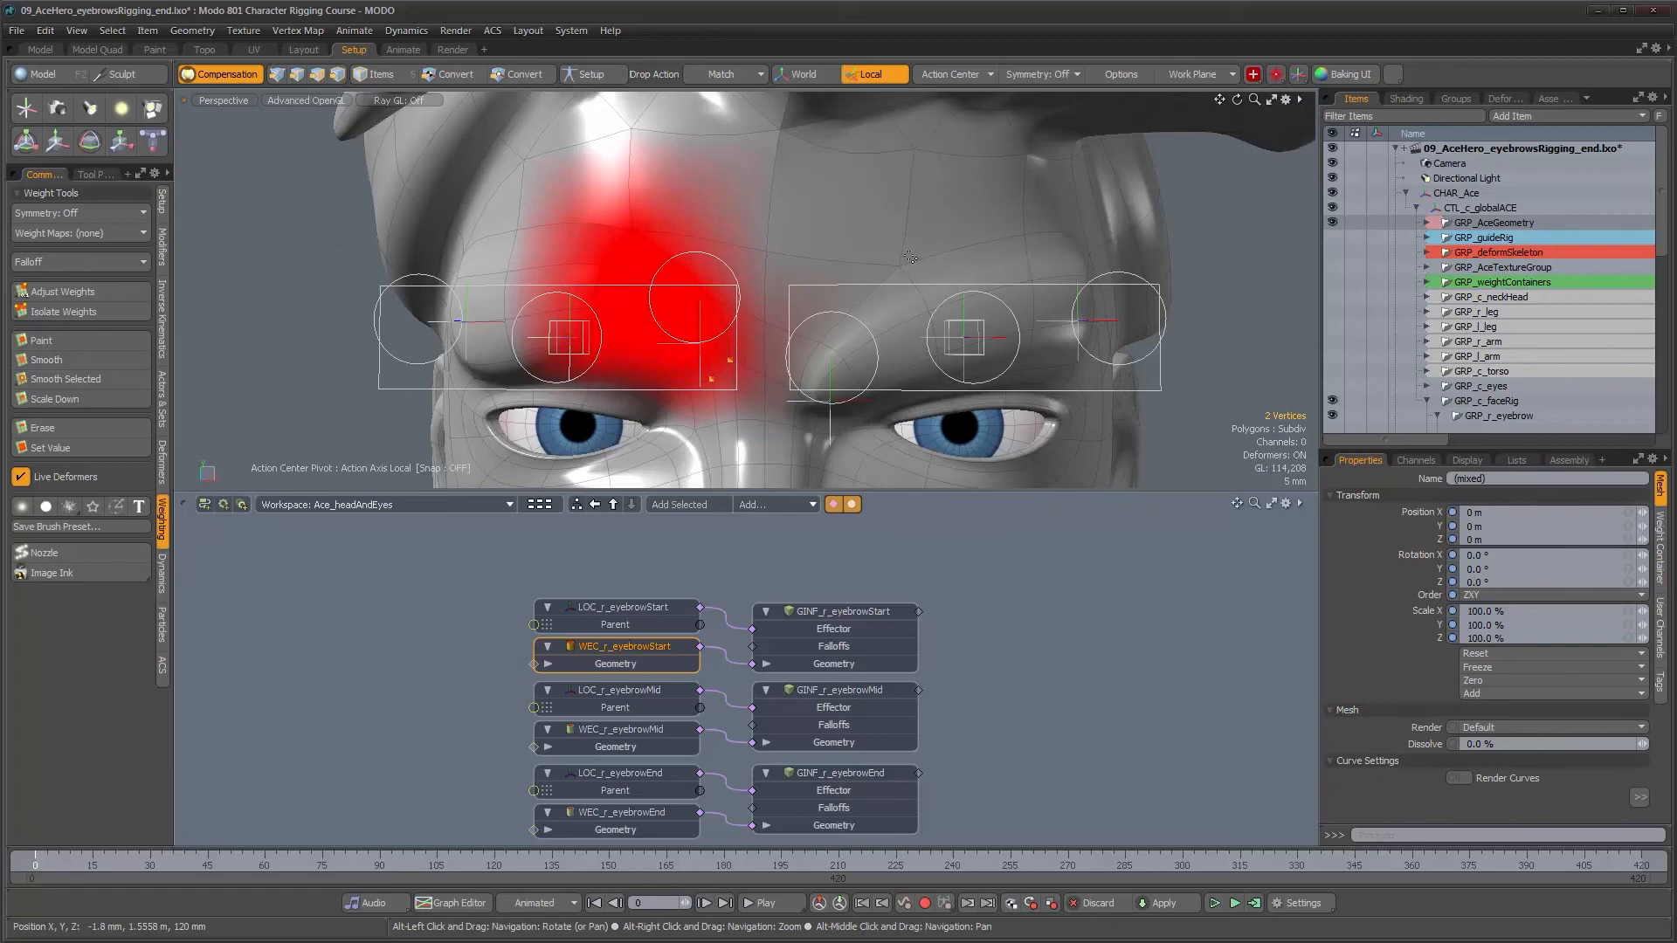
pyautogui.press('5')
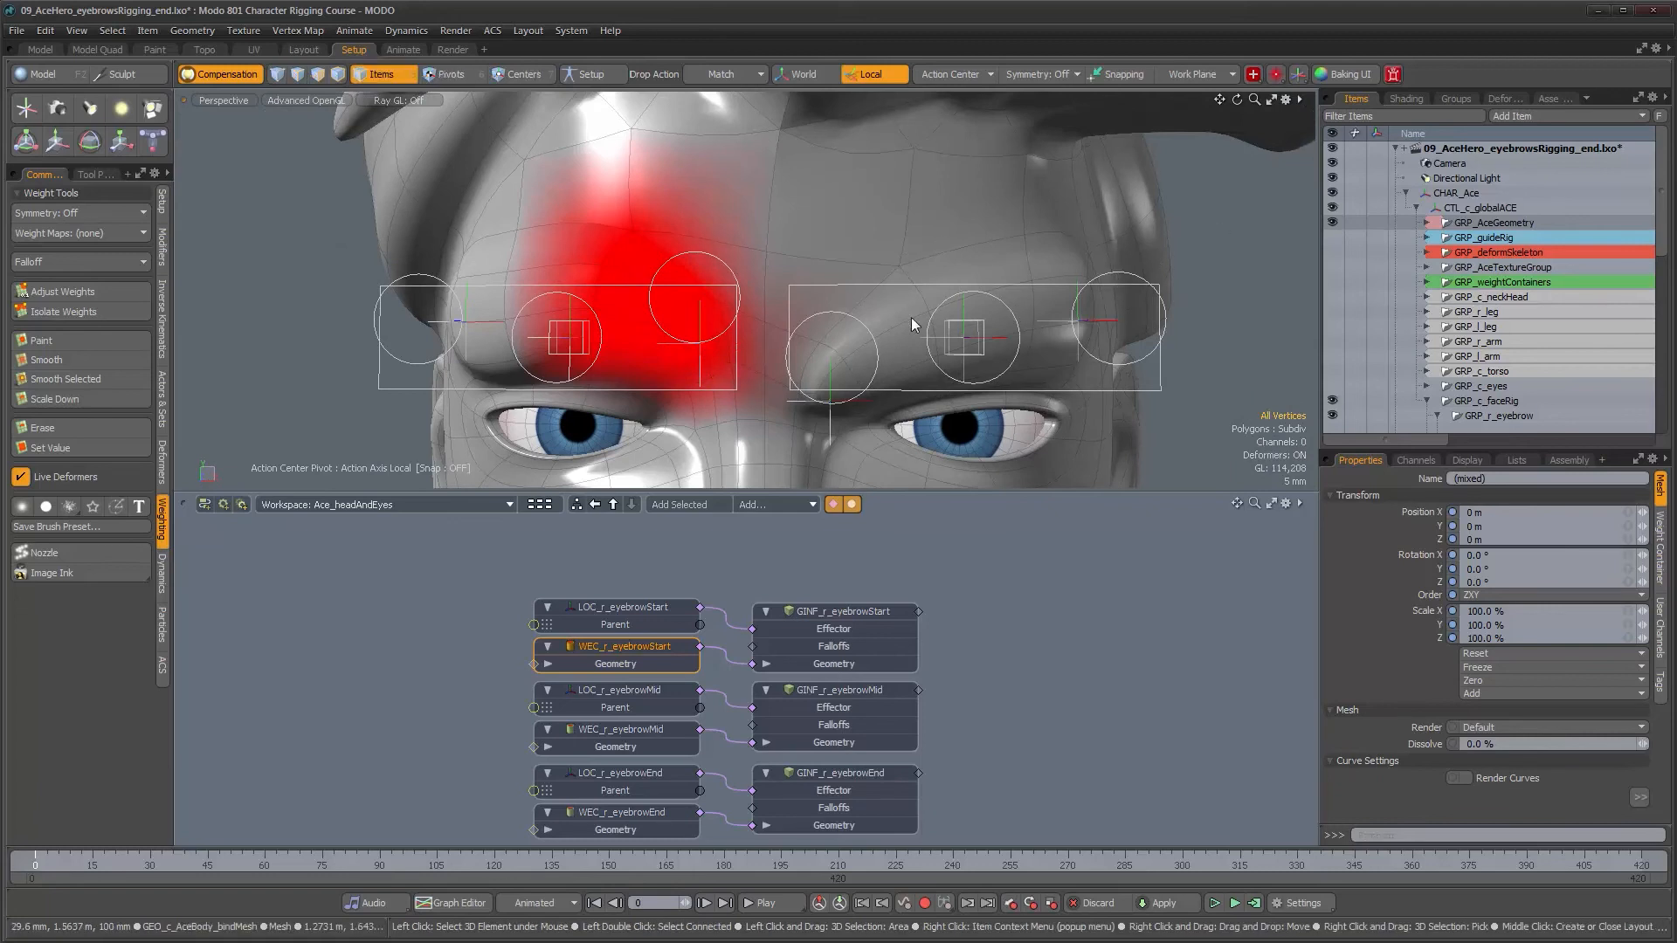
pyautogui.scroll(3, 740, 266)
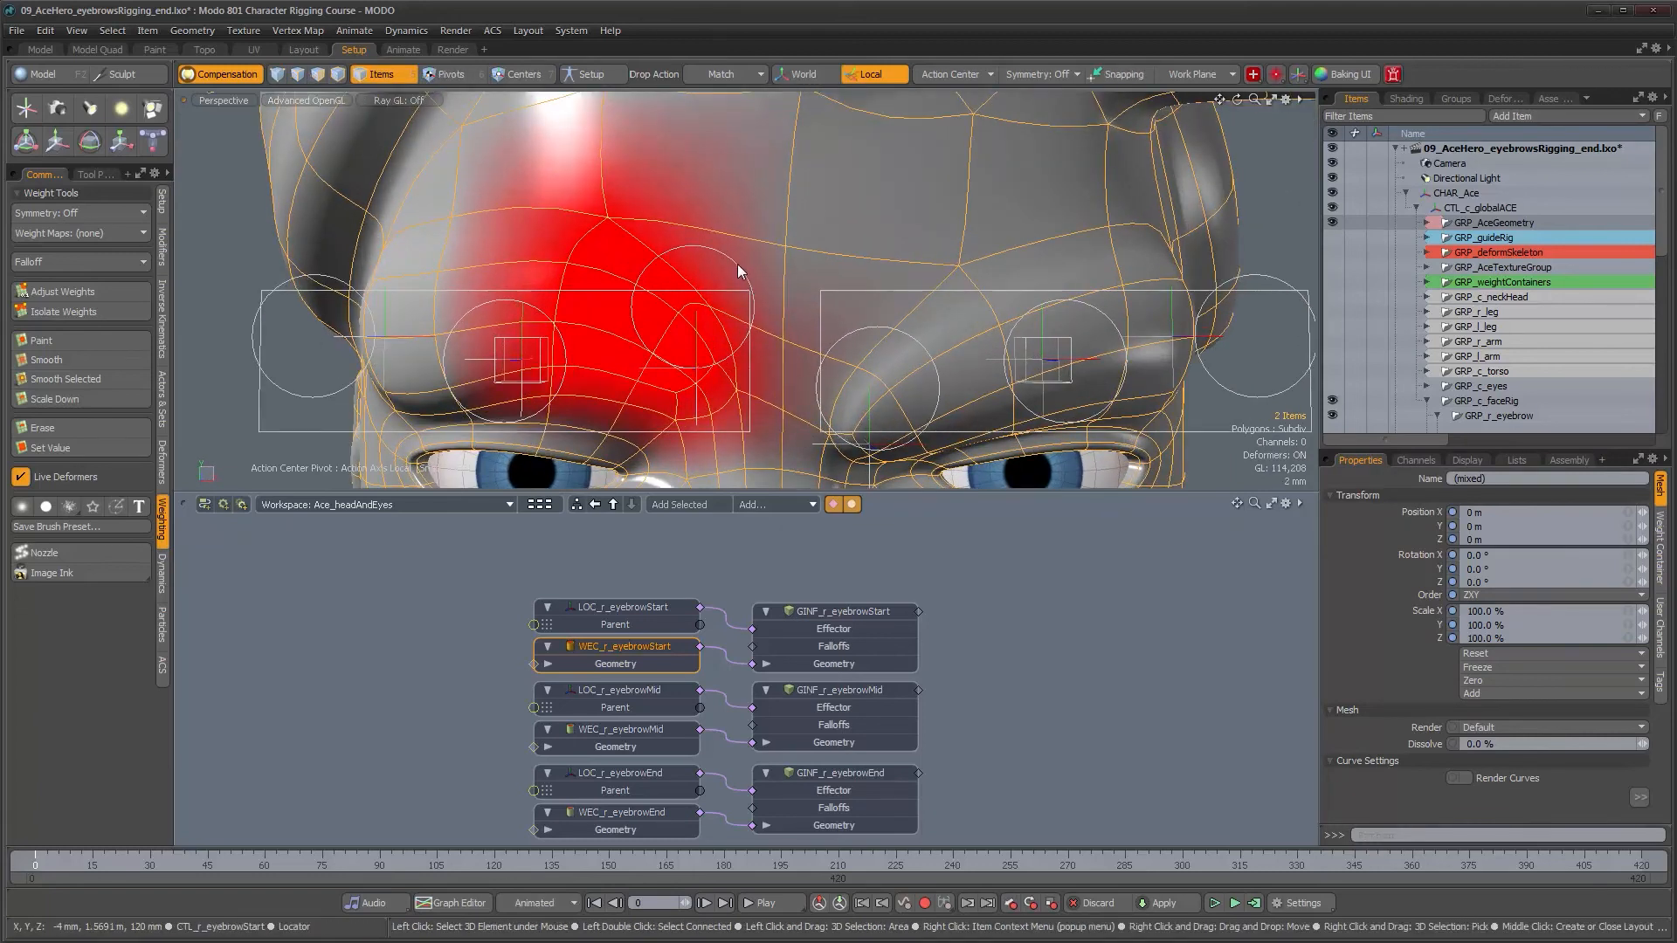
pyautogui.click(737, 264)
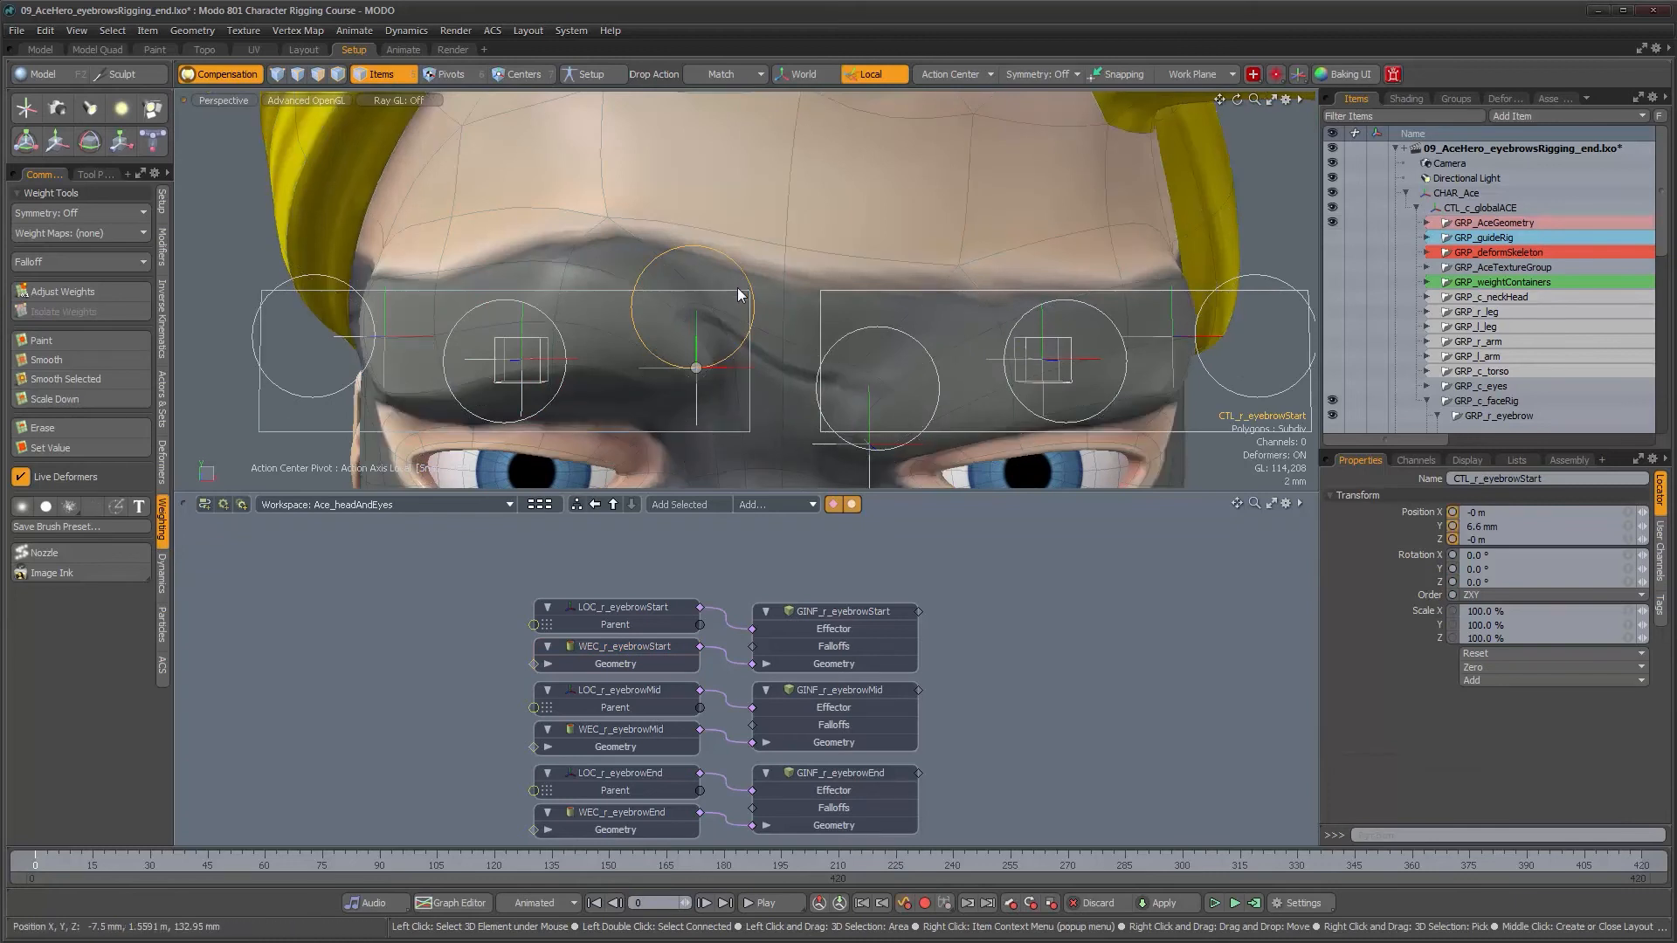
pyautogui.press('w')
pyautogui.moveTo(697, 323); pyautogui.dragTo(696, 365)
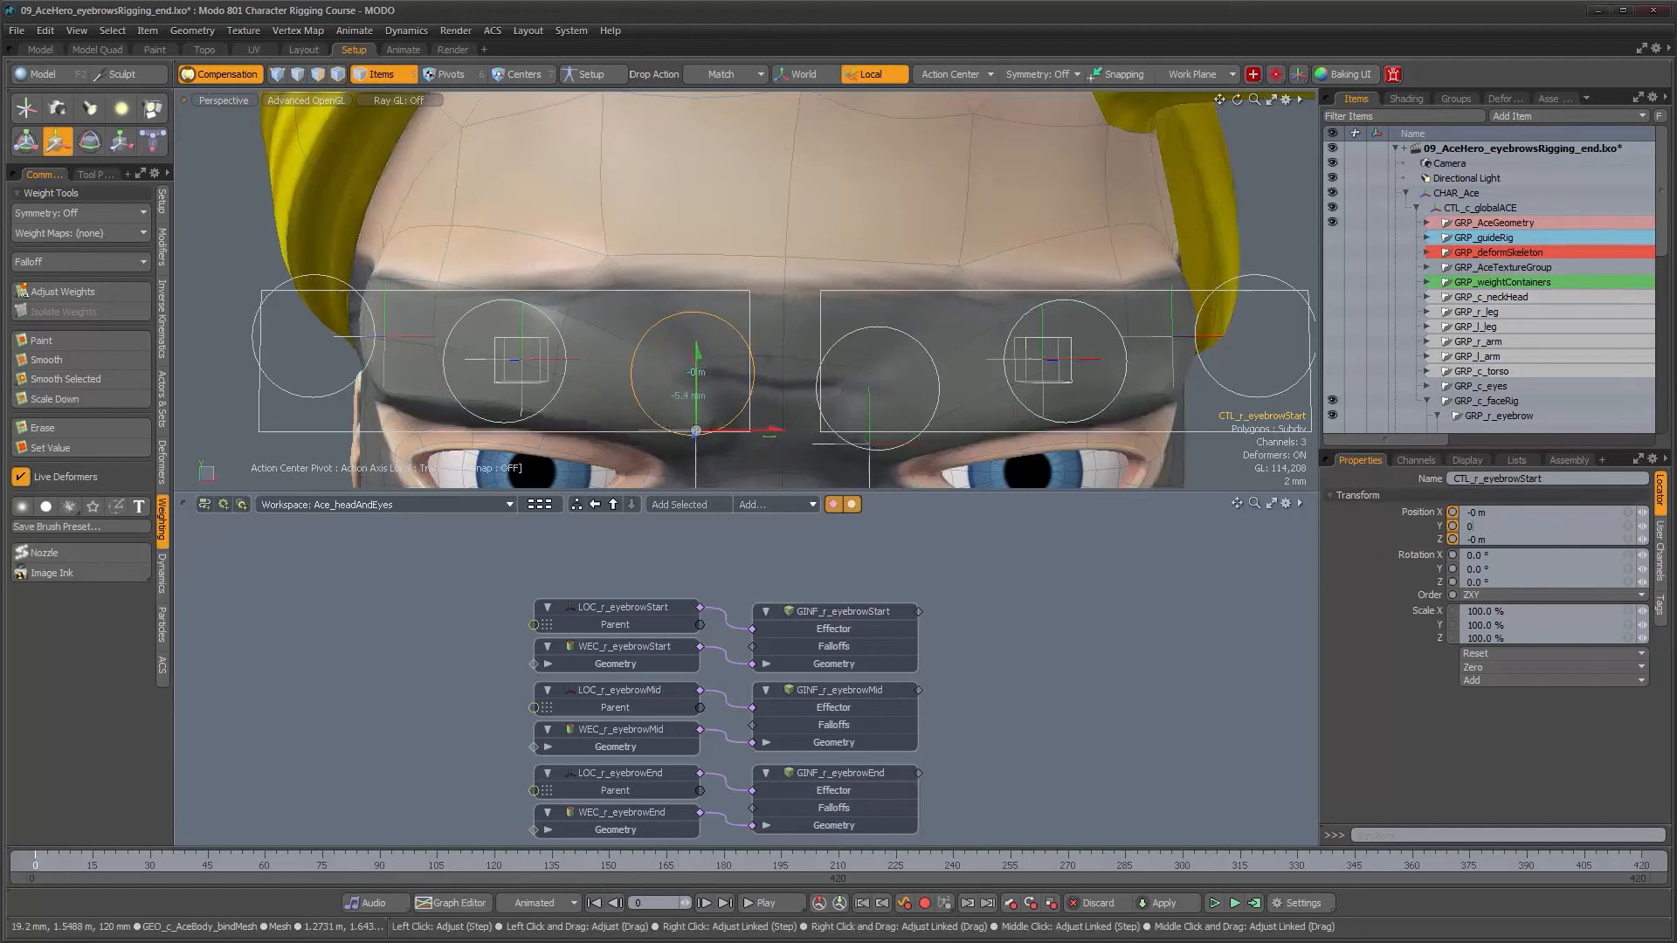
pyautogui.press('Return')
# Step: Raise the CTL_r_eyebrowMid control about 6.1 mm in Y to test how the middle of the right brow deforms
pyautogui.moveTo(666, 271)
pyautogui.keyDown('alt'); pyautogui.keyDown('shift'); pyautogui.mouseDown()
pyautogui.moveTo(719, 237)
pyautogui.moveTo(636, 264)
pyautogui.mouseUp(); pyautogui.keyUp('shift'); pyautogui.keyUp('alt')
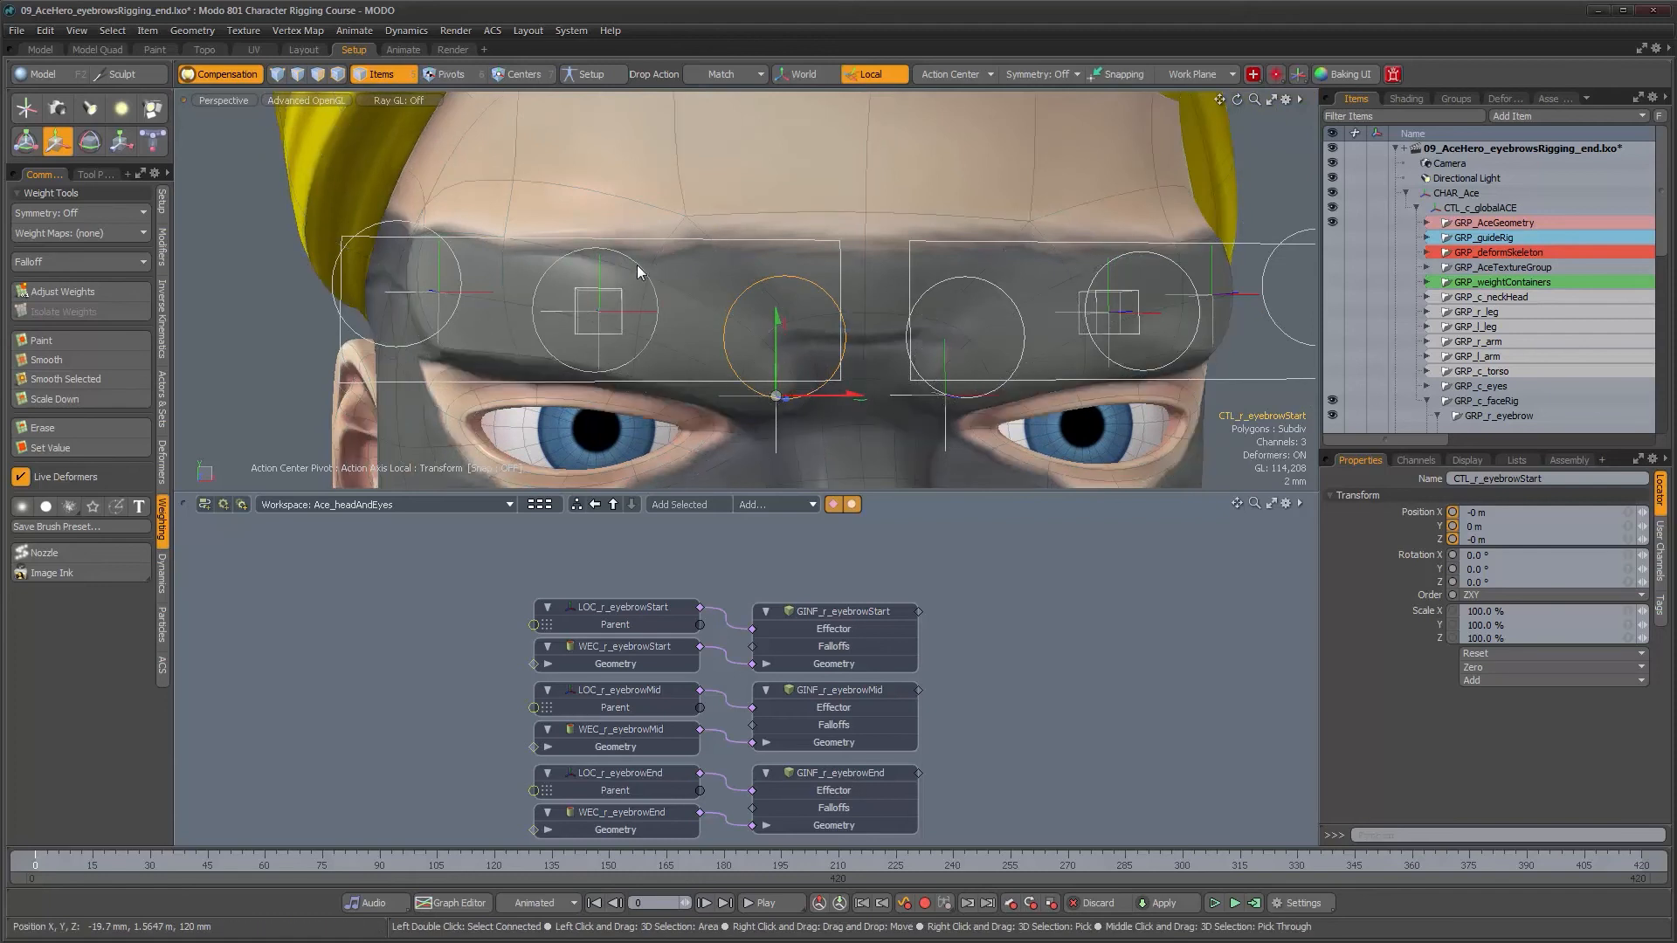
pyautogui.click(636, 265)
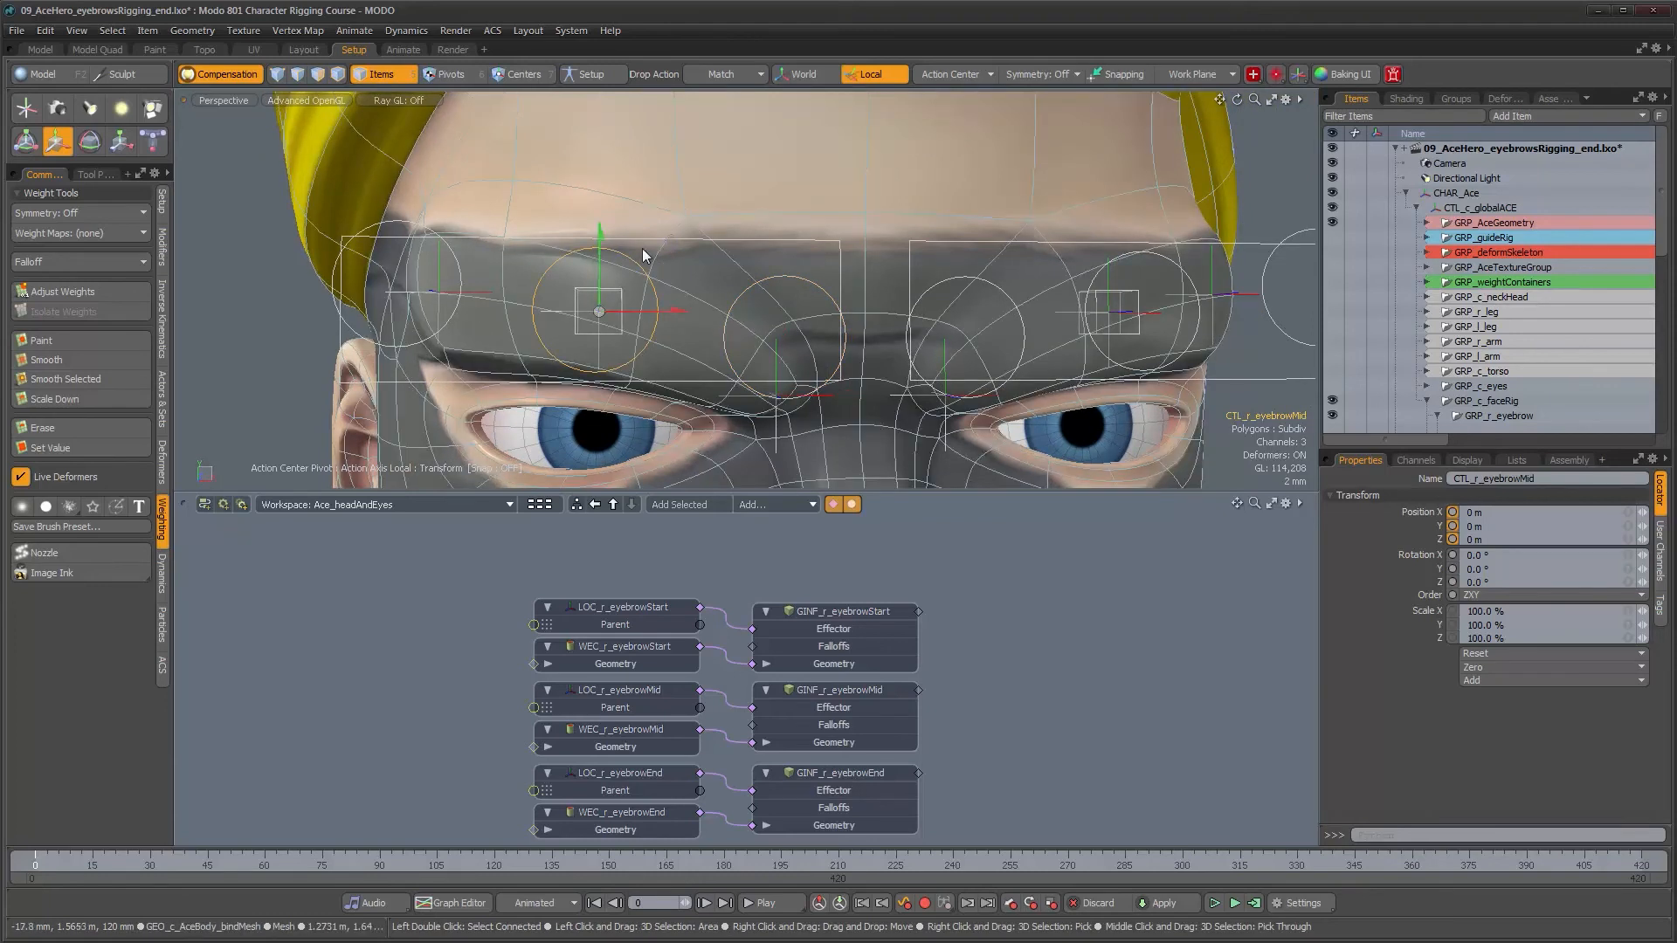
pyautogui.moveTo(599, 310); pyautogui.dragTo(599, 240)
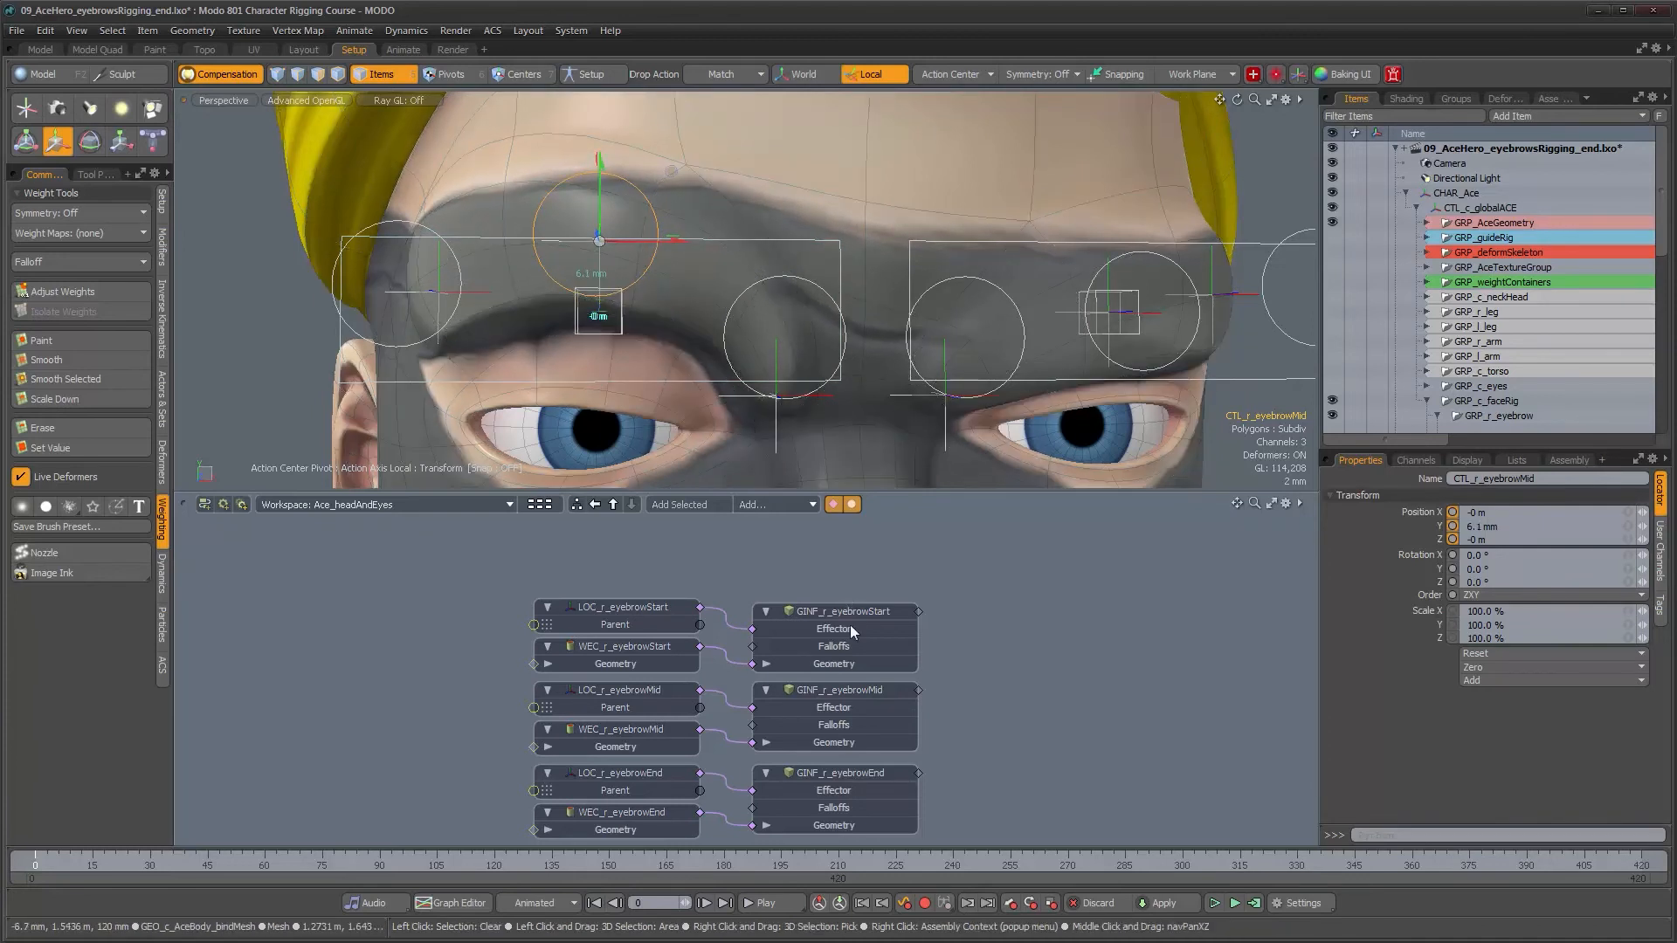
# Step: Lower the WEC_r_eyebrowMid weights of three body mesh vertices just above the right eye with Adjust Weights
pyautogui.click(641, 732)
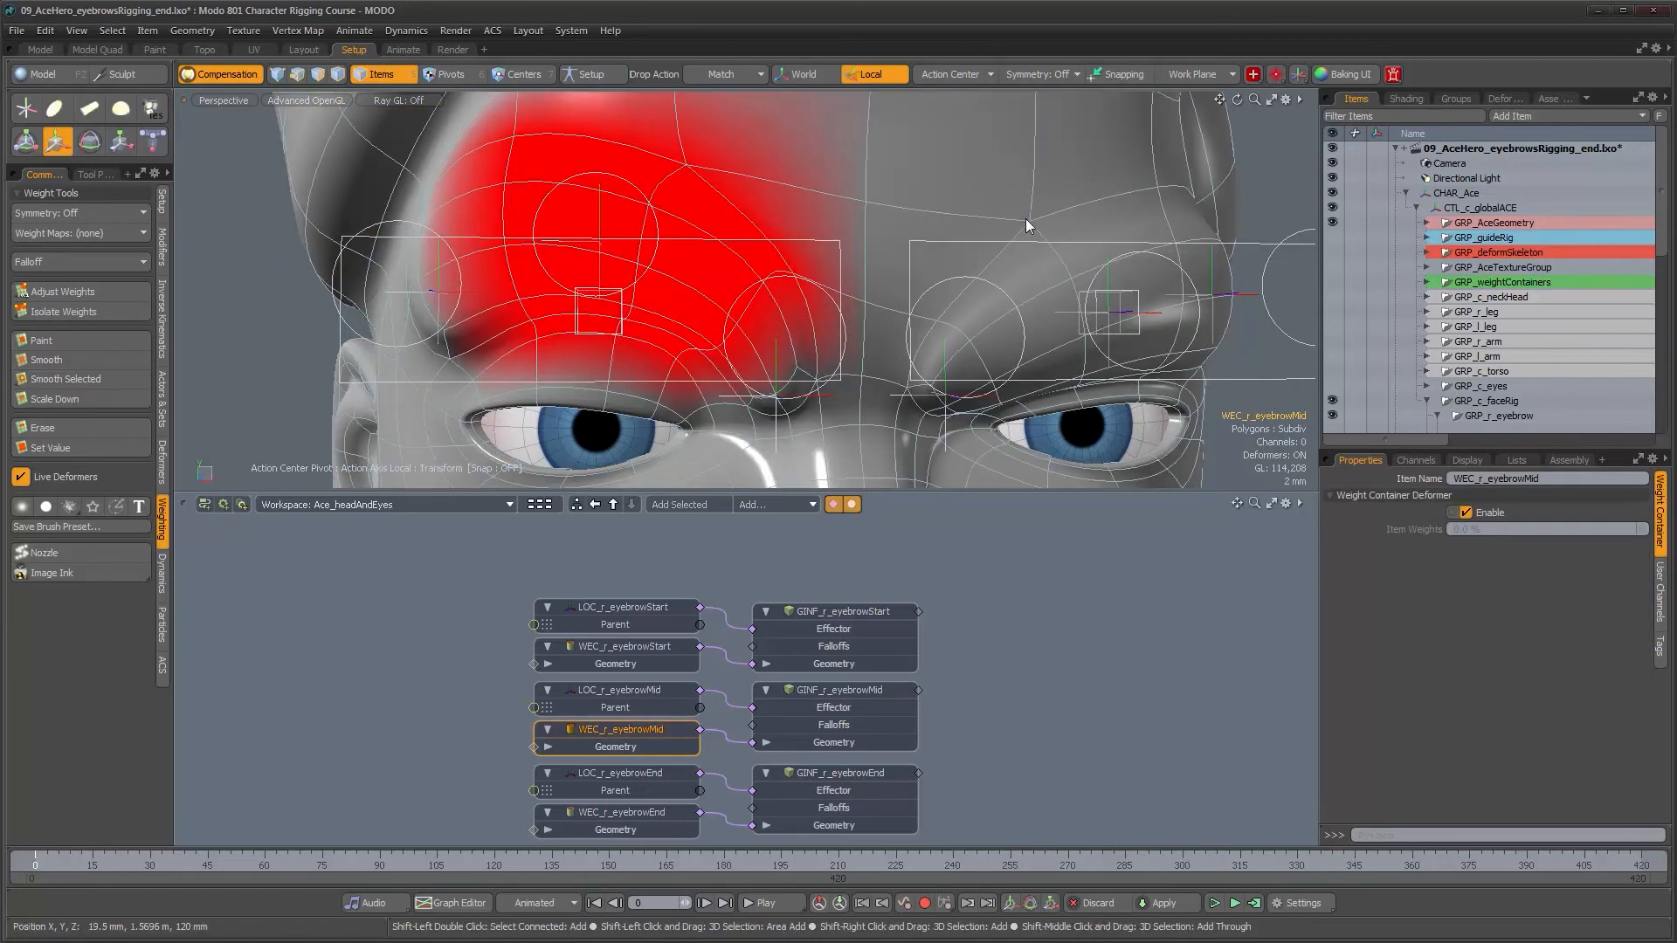
pyautogui.press('space')
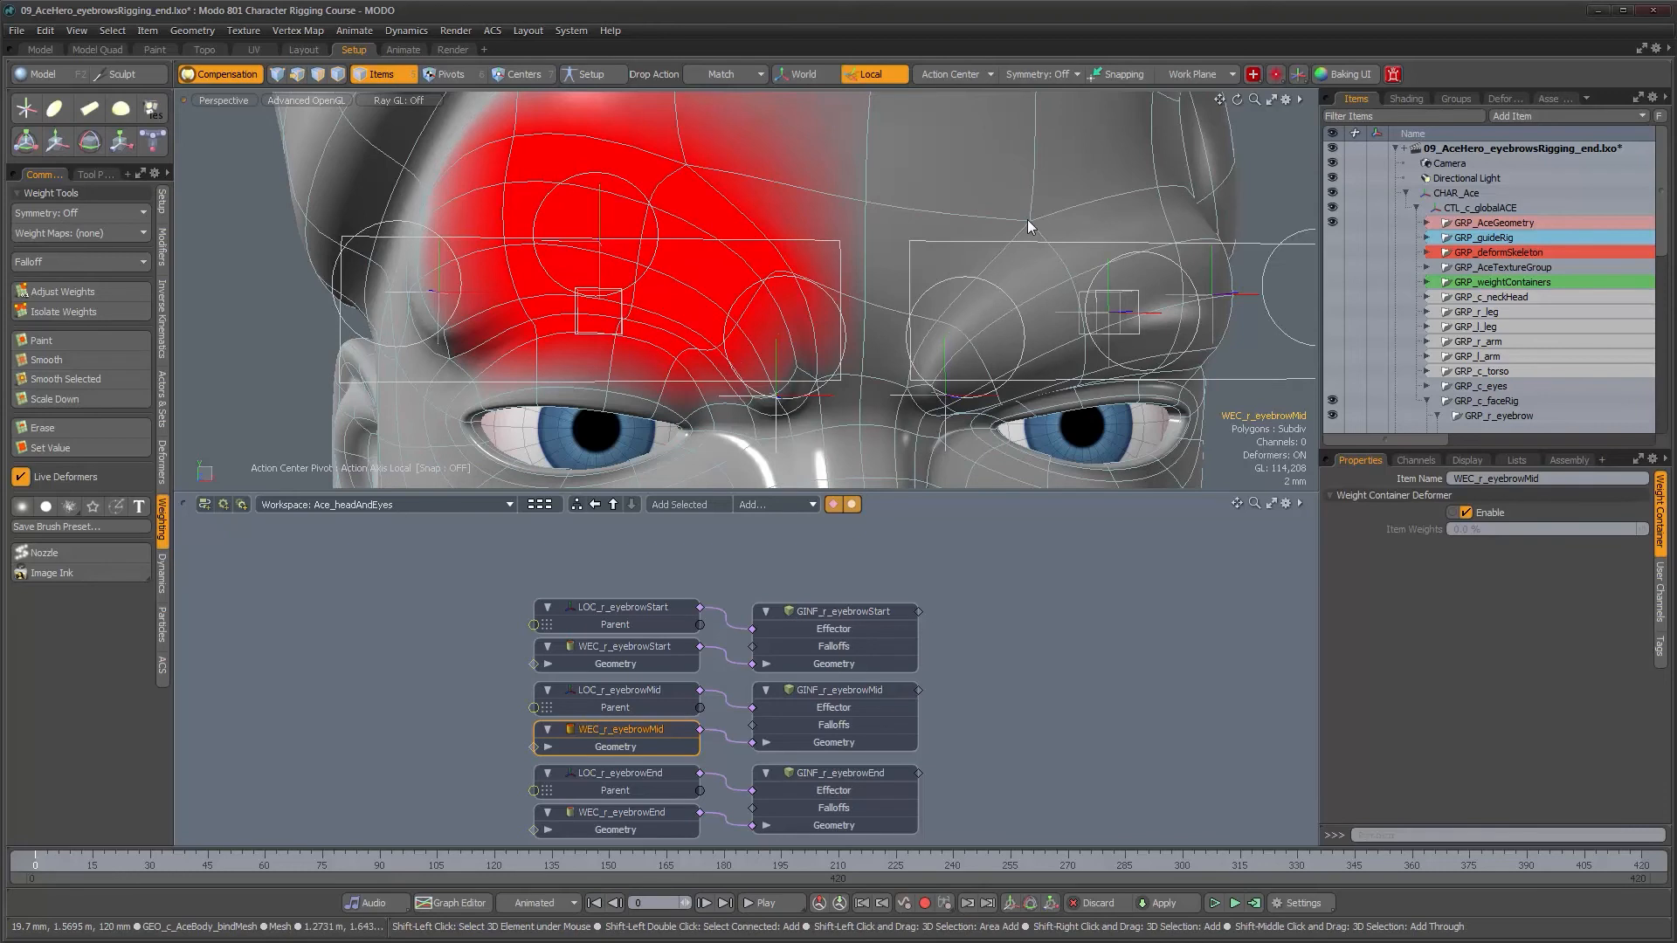
pyautogui.keyDown('shift'); pyautogui.click(1027, 218); pyautogui.keyUp('shift')
pyautogui.keyDown('alt'); pyautogui.moveTo(880, 240); pyautogui.dragTo(744, 287); pyautogui.keyUp('alt')
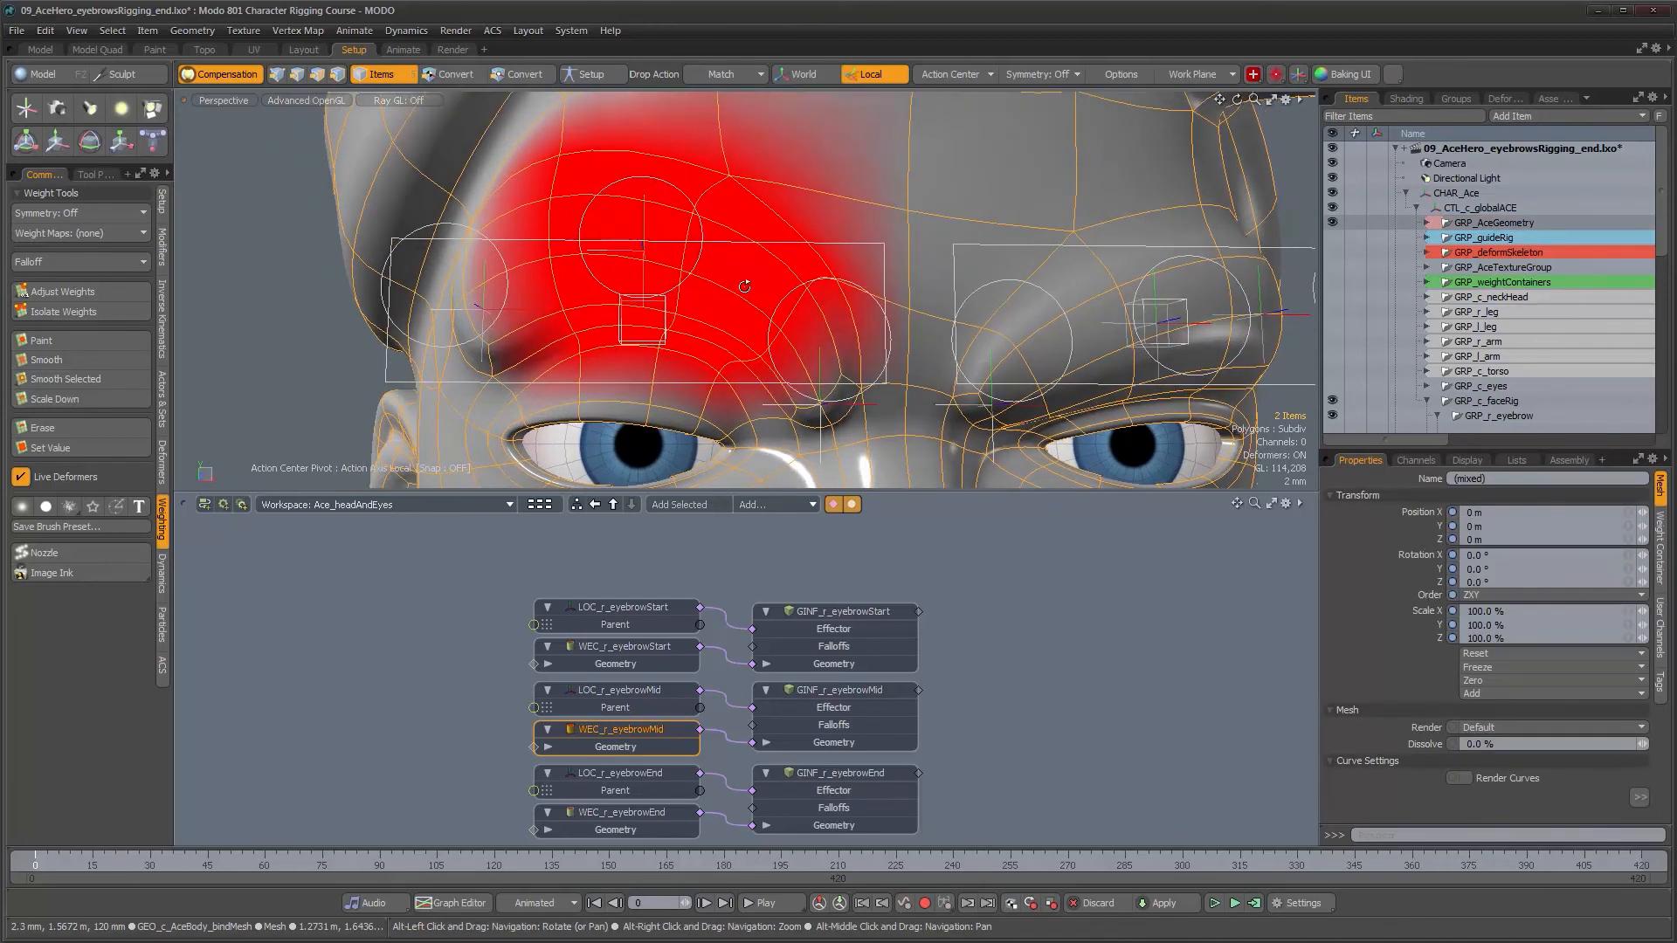
pyautogui.scroll(2, 710, 309)
pyautogui.press('1')
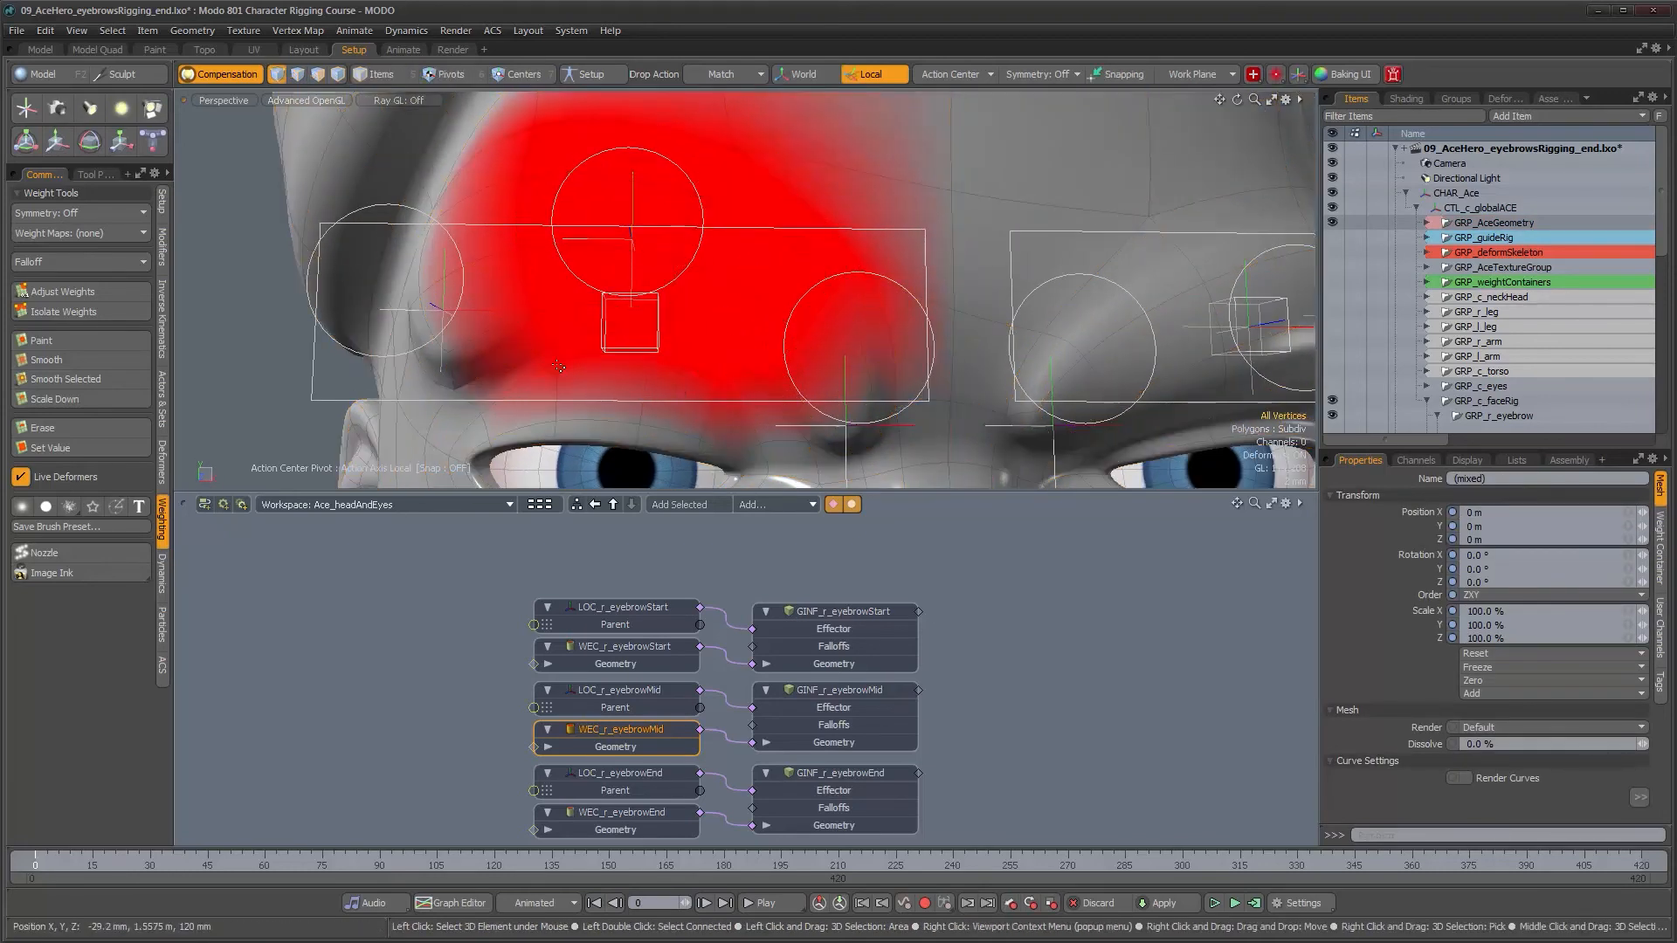
pyautogui.keyDown('shift'); pyautogui.click(671, 373); pyautogui.keyUp('shift')
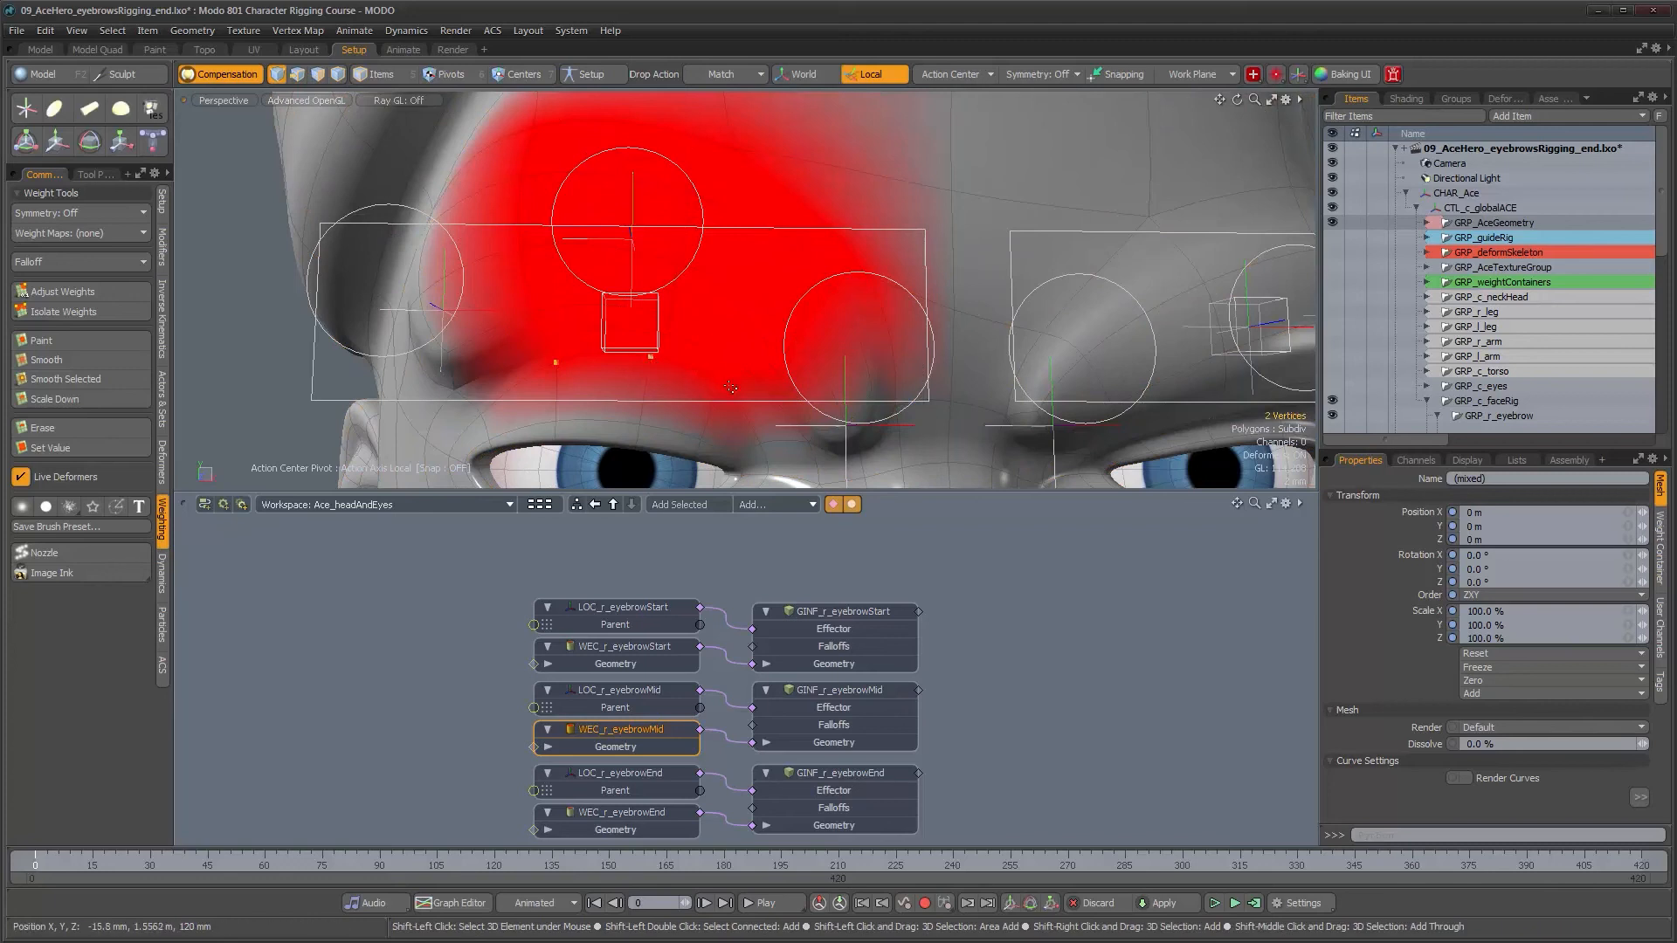
pyautogui.keyDown('shift'); pyautogui.click(724, 386); pyautogui.keyUp('shift')
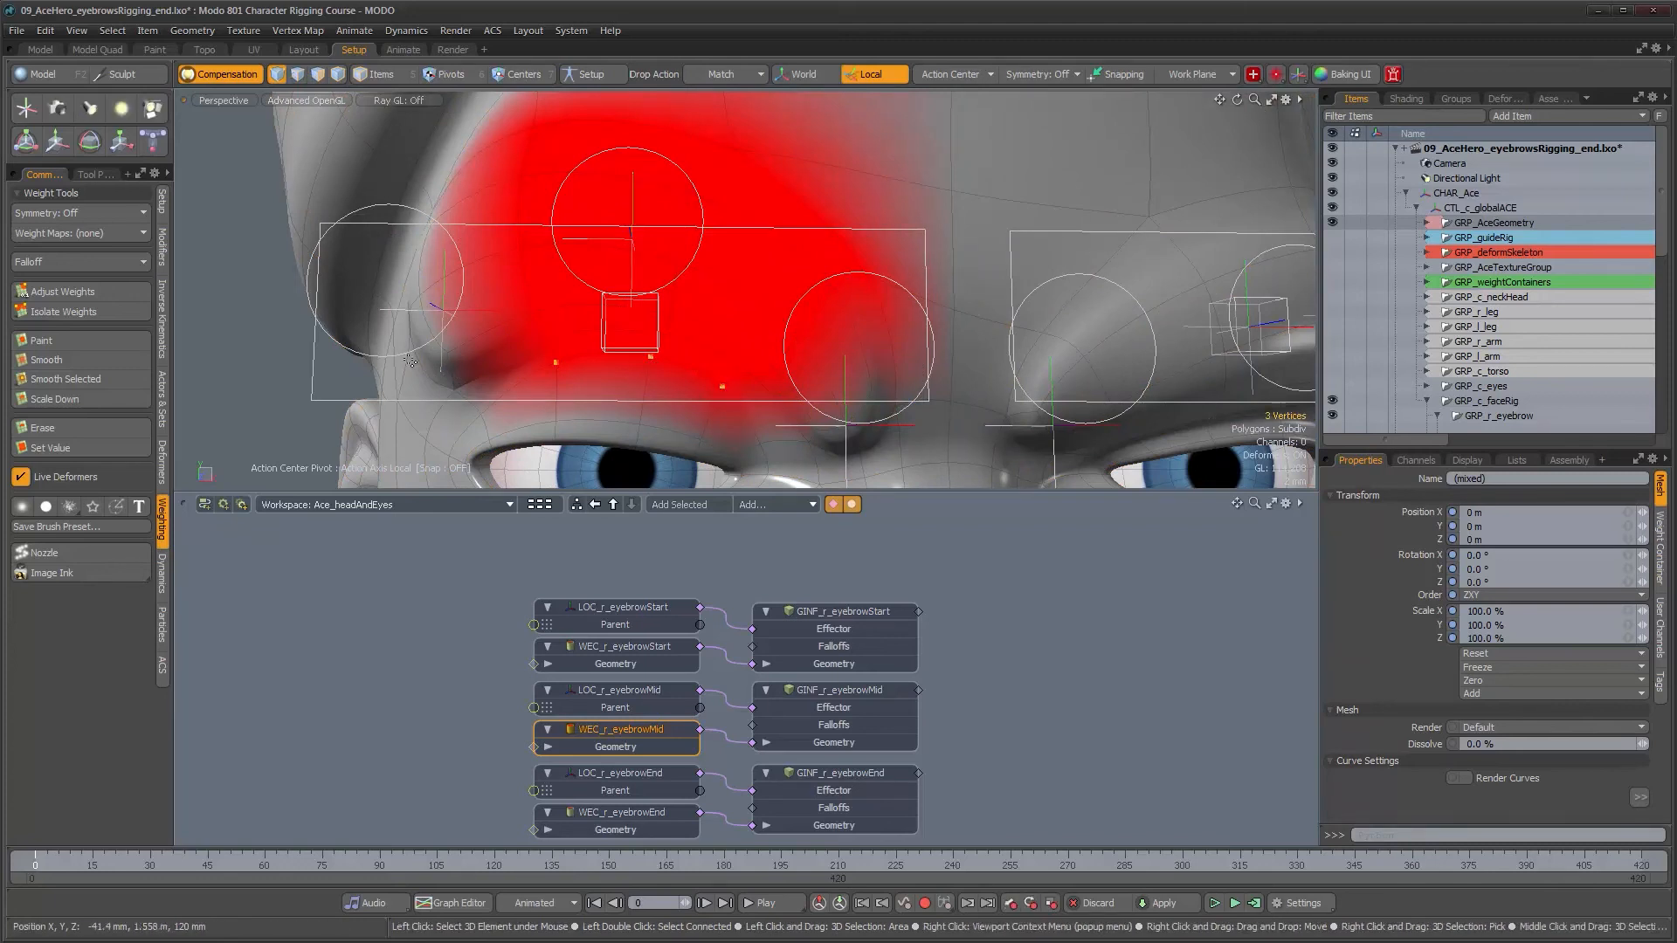
pyautogui.click(86, 294)
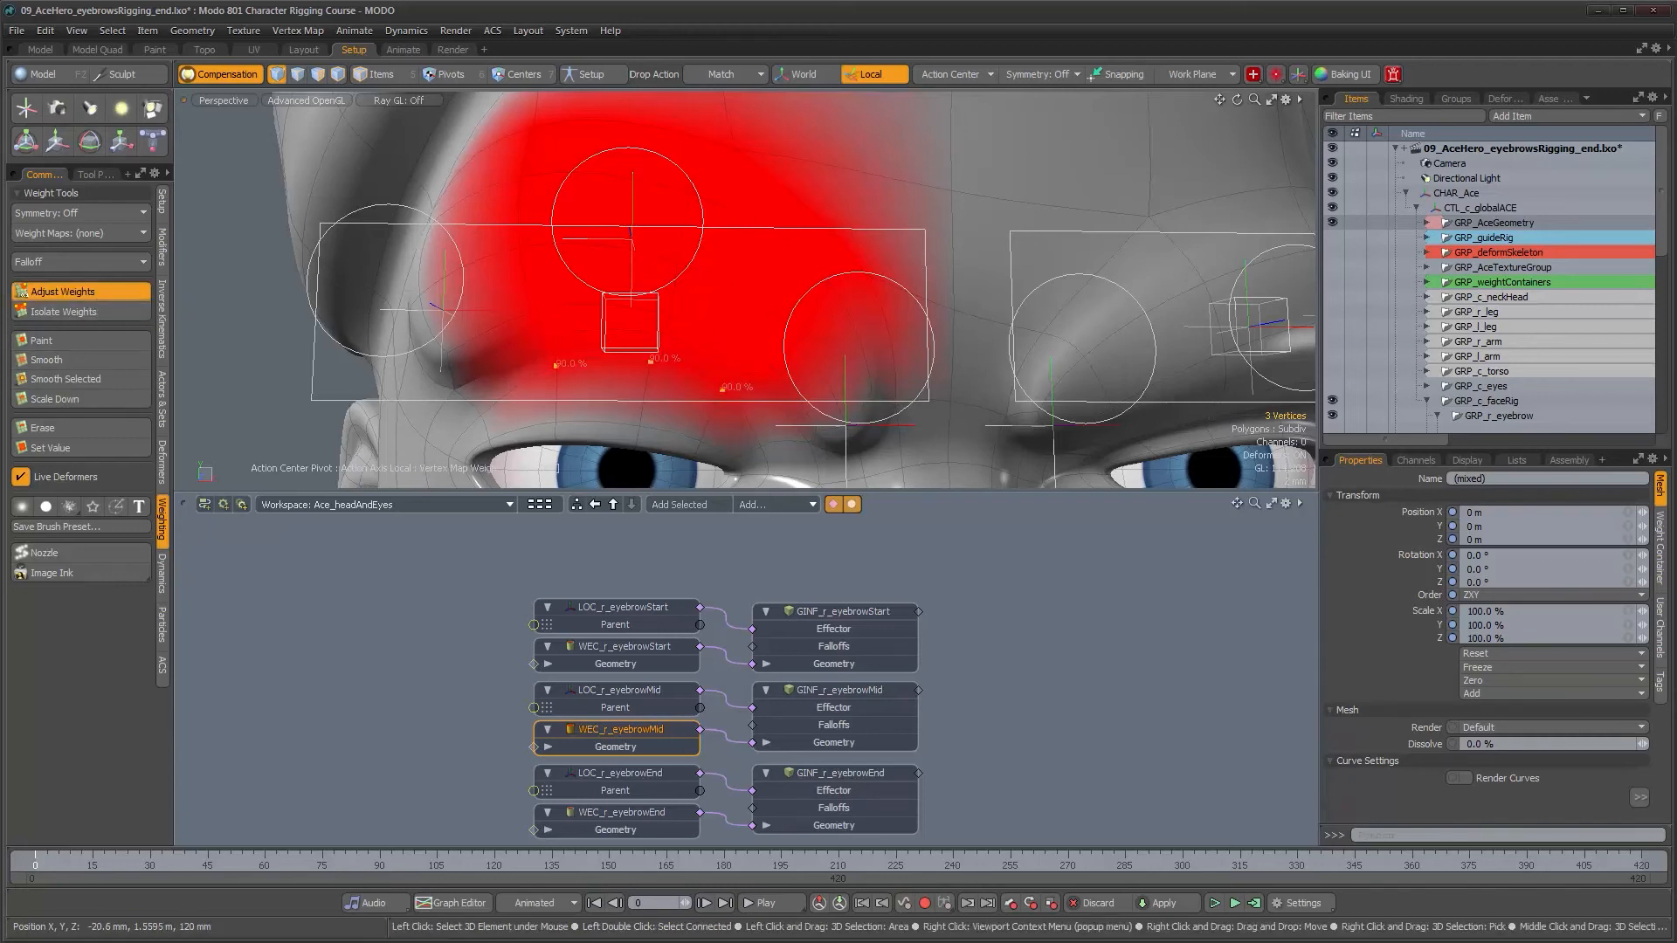
pyautogui.moveTo(751, 332); pyautogui.dragTo(743, 332)
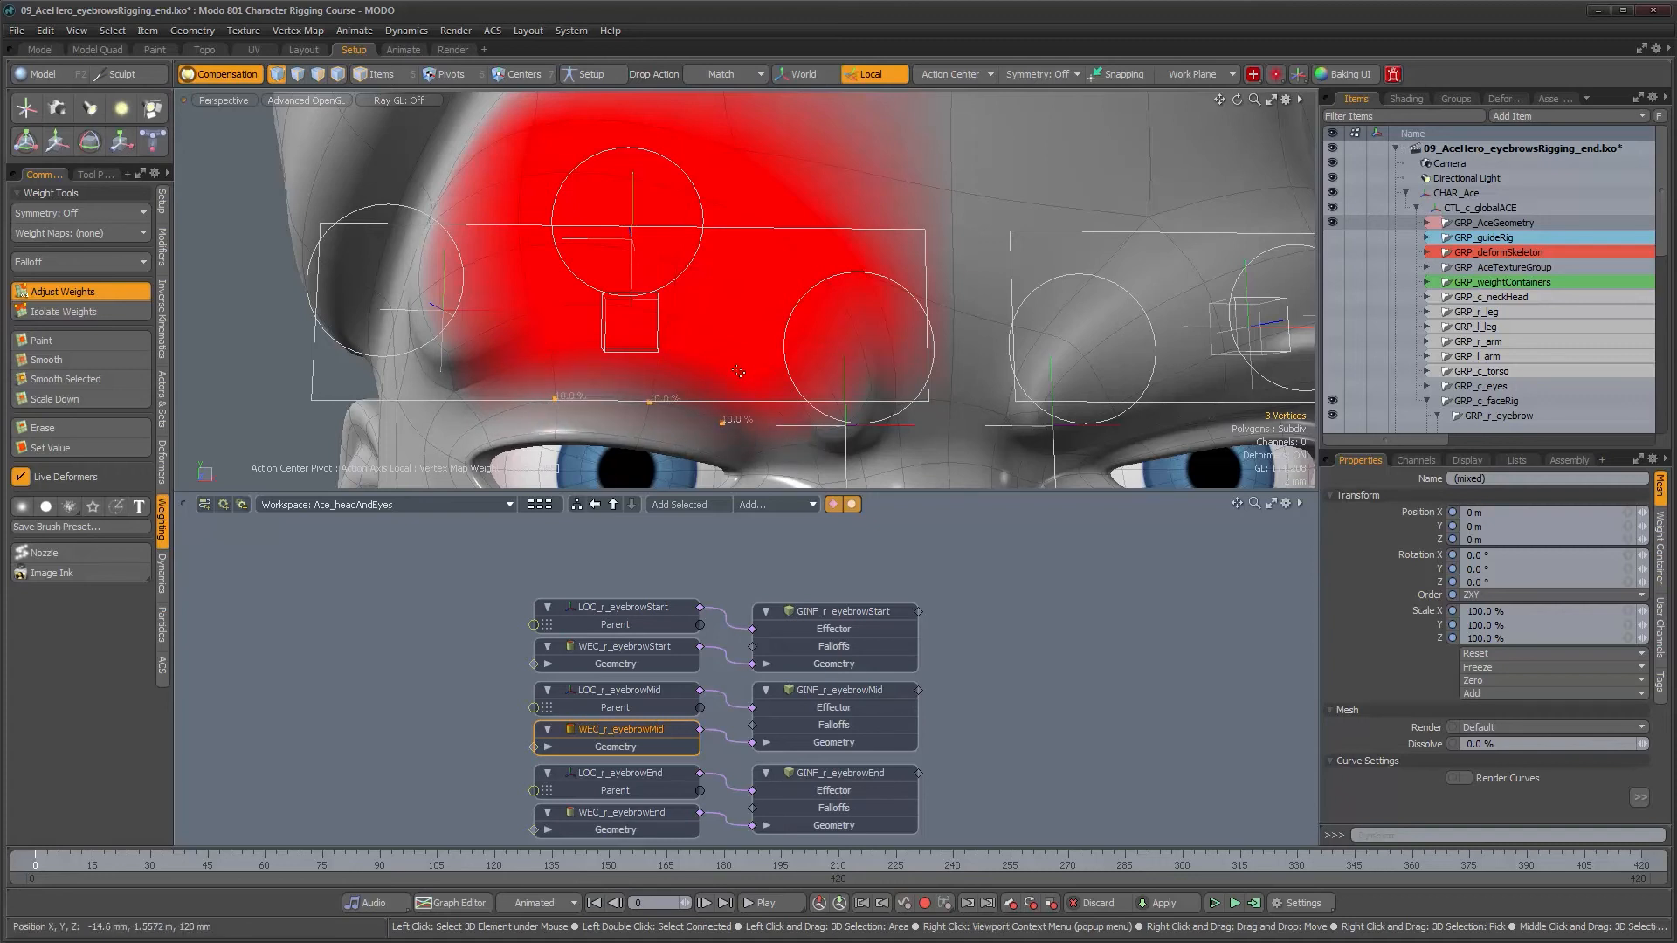
pyautogui.press('q')
# Step: Reduce the WEC_r_eyebrowMid weights of five vertices along the inner edge of the right brow to 75% with Adjust Weights
pyautogui.moveTo(738, 372)
pyautogui.keyDown('alt'); pyautogui.mouseDown()
pyautogui.moveTo(700, 383)
pyautogui.moveTo(732, 371)
pyautogui.mouseUp(); pyautogui.keyUp('alt')
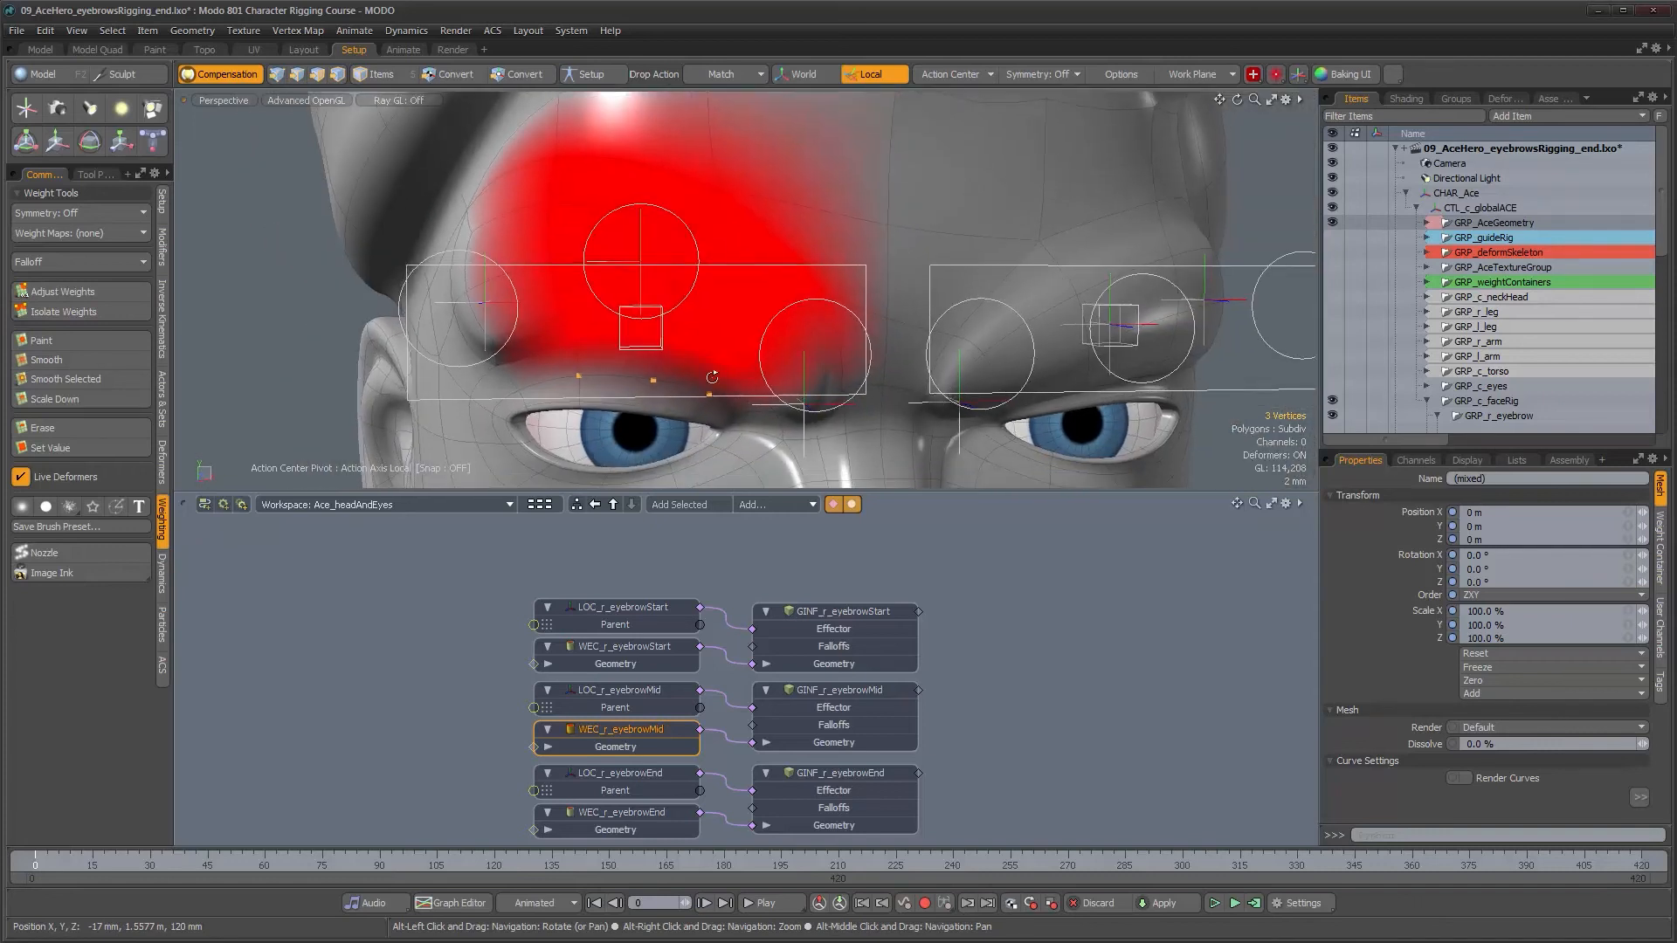
pyautogui.click(732, 369)
pyautogui.keyDown('shift'); pyautogui.click(749, 359); pyautogui.keyUp('shift')
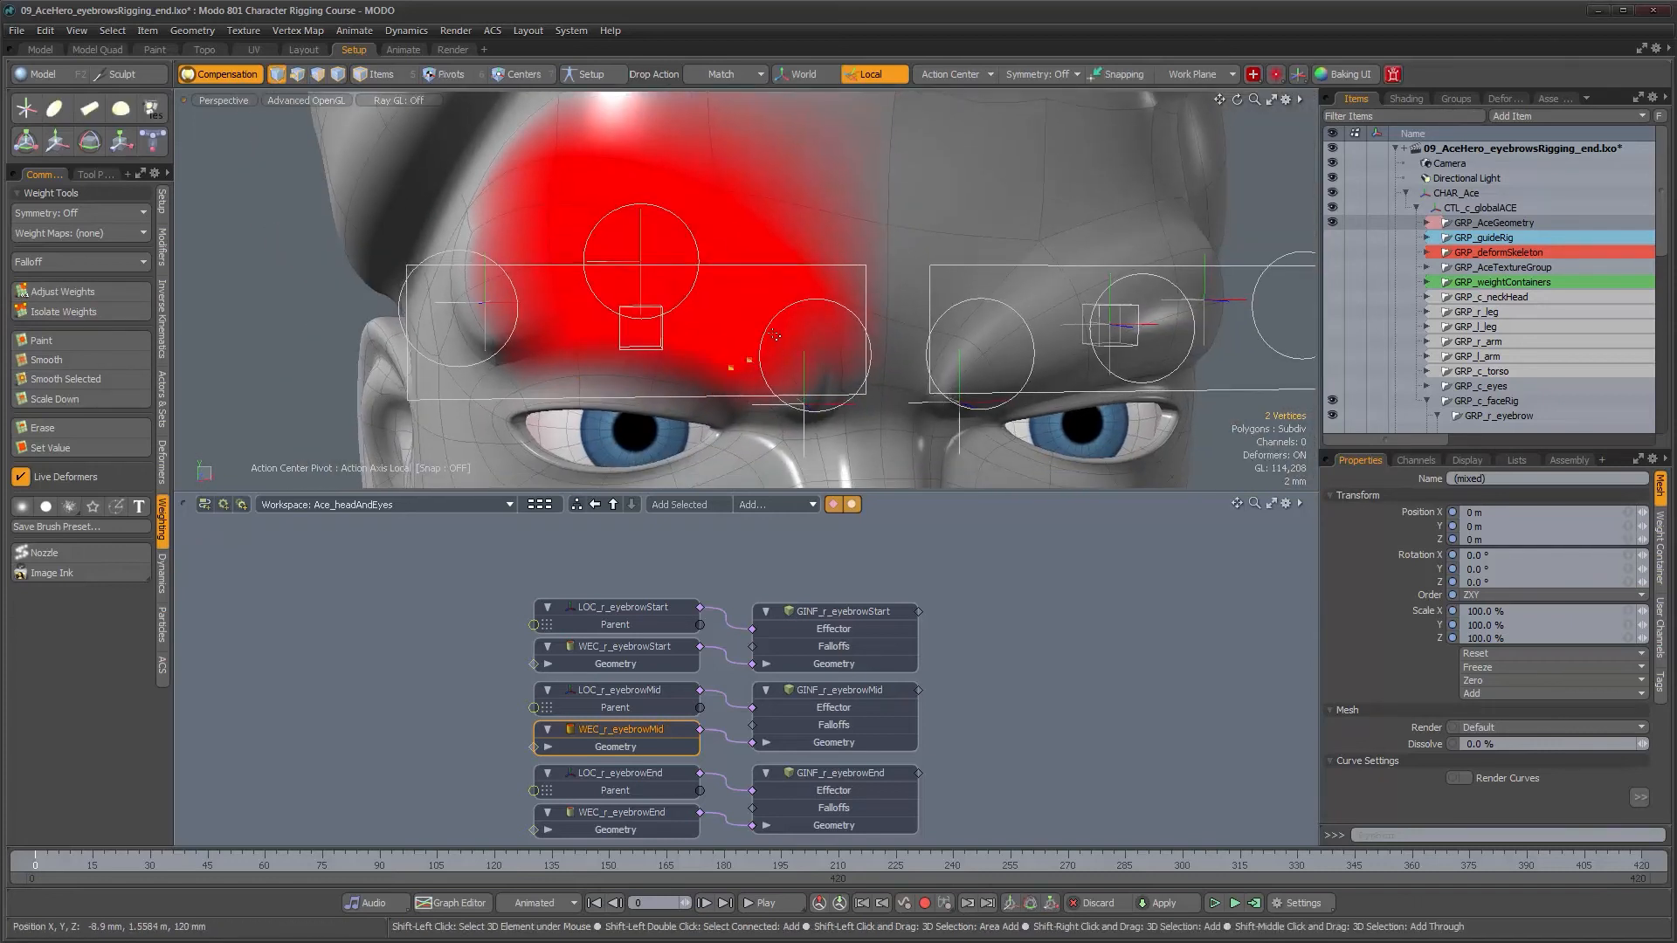
pyautogui.keyDown('shift'); pyautogui.click(768, 340); pyautogui.keyUp('shift')
pyautogui.keyDown('shift'); pyautogui.click(793, 302); pyautogui.keyUp('shift')
pyautogui.keyDown('shift'); pyautogui.click(820, 292); pyautogui.keyUp('shift')
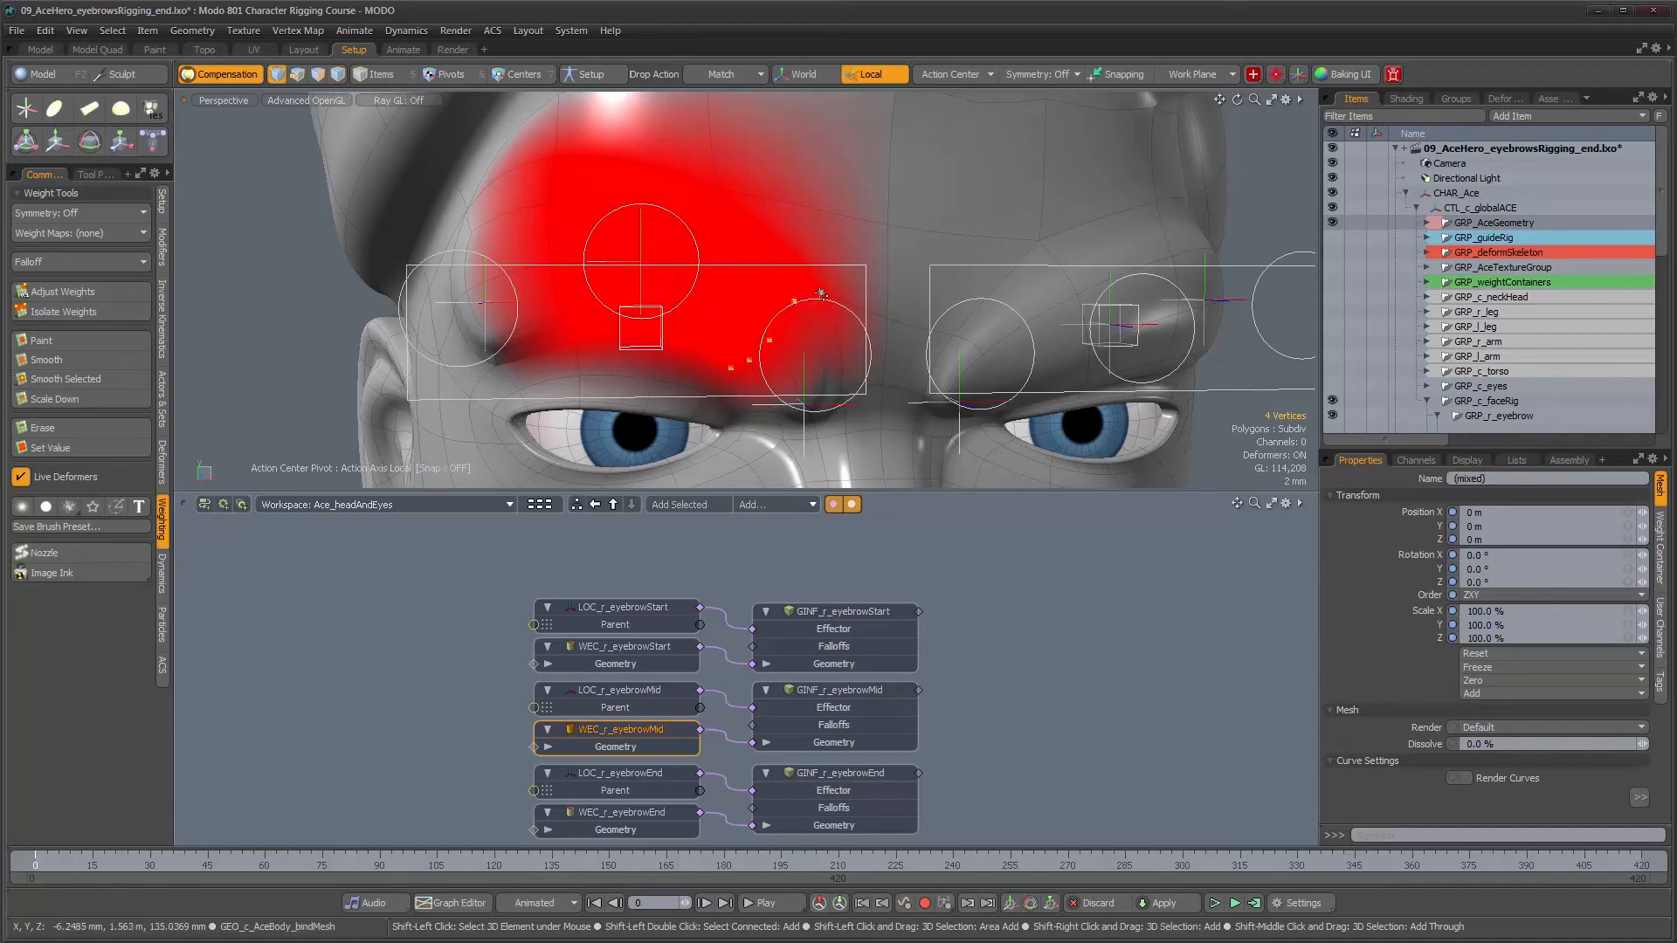
pyautogui.scroll(2, 814, 329)
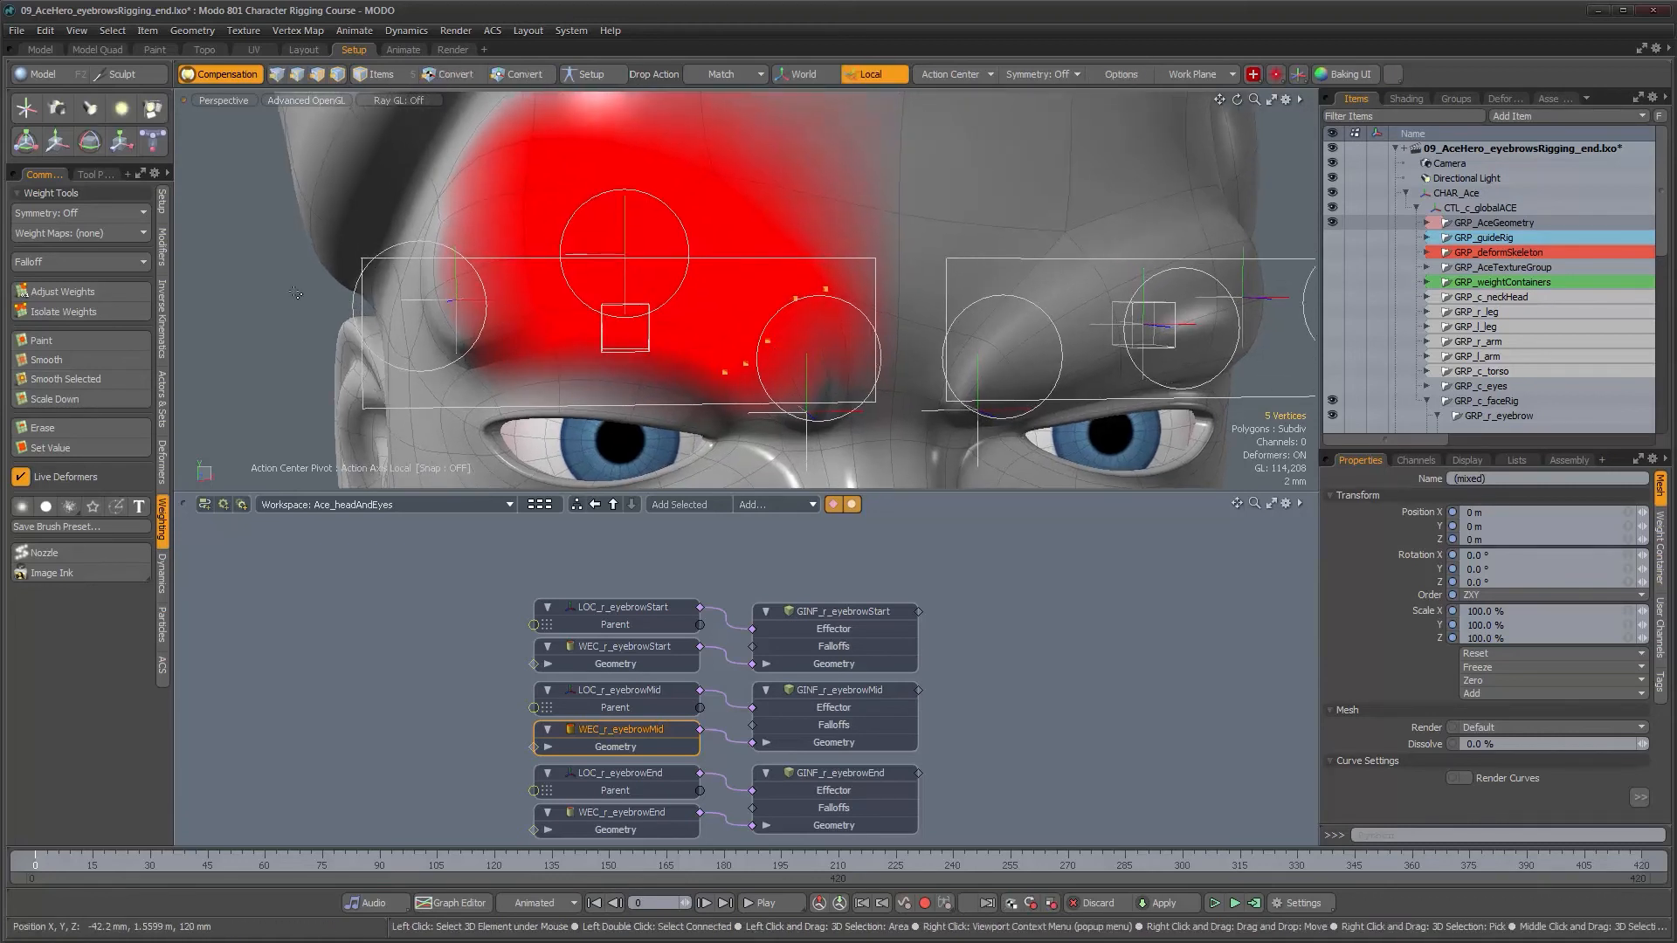
pyautogui.click(107, 294)
pyautogui.moveTo(813, 325); pyautogui.dragTo(788, 325)
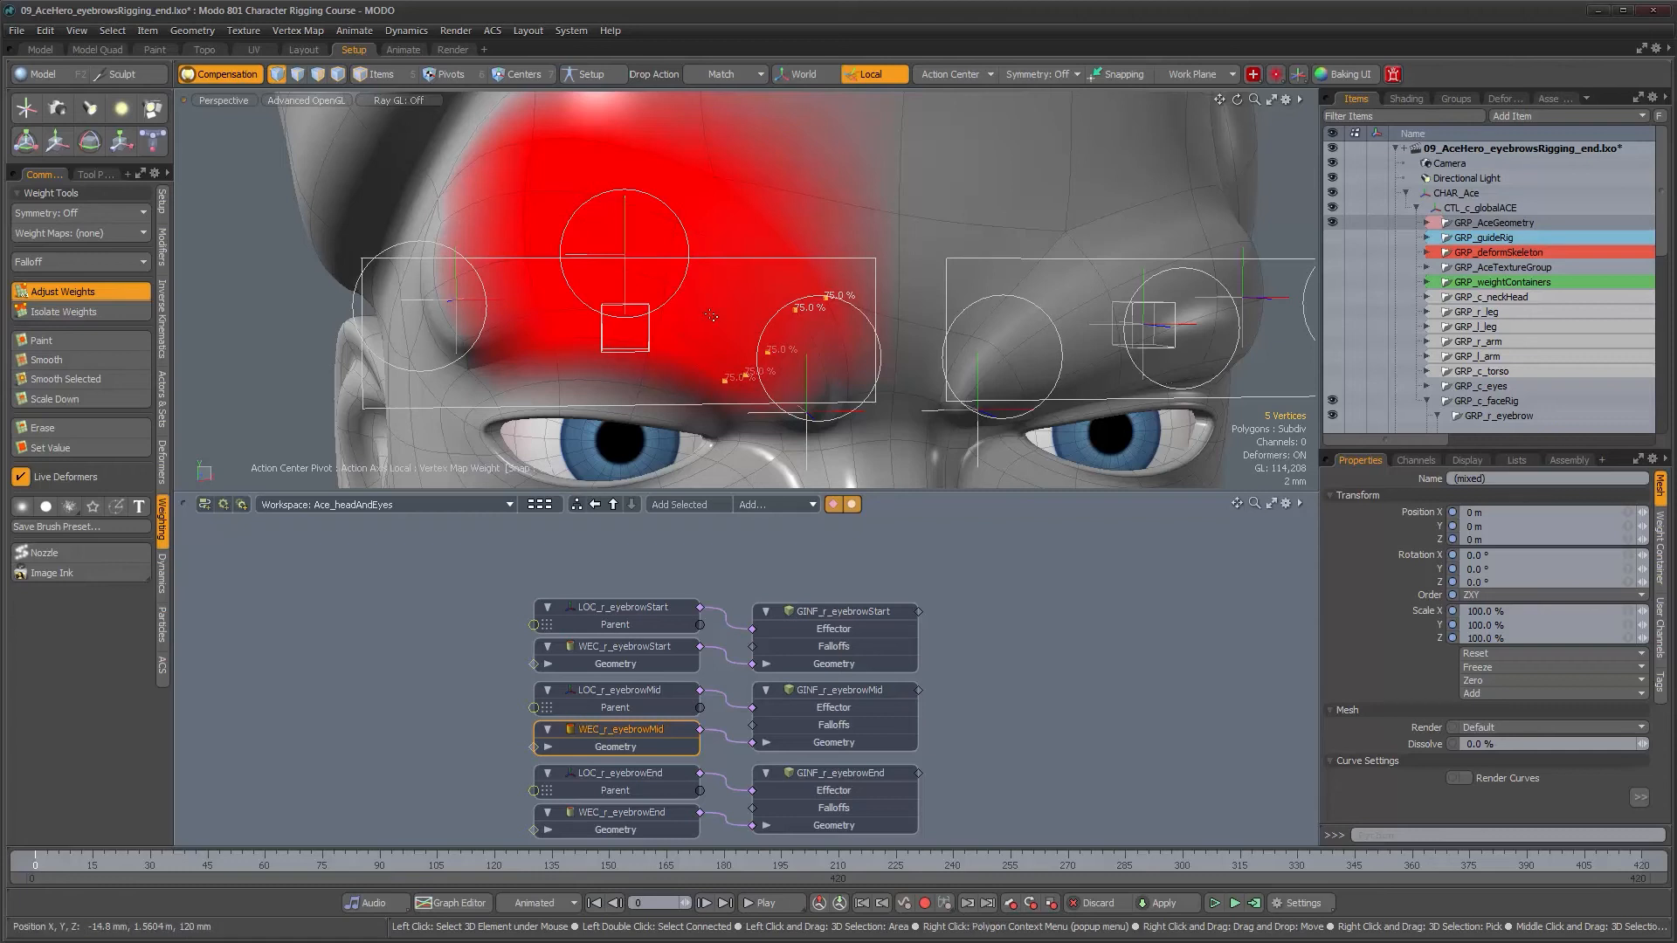
pyautogui.press('space')
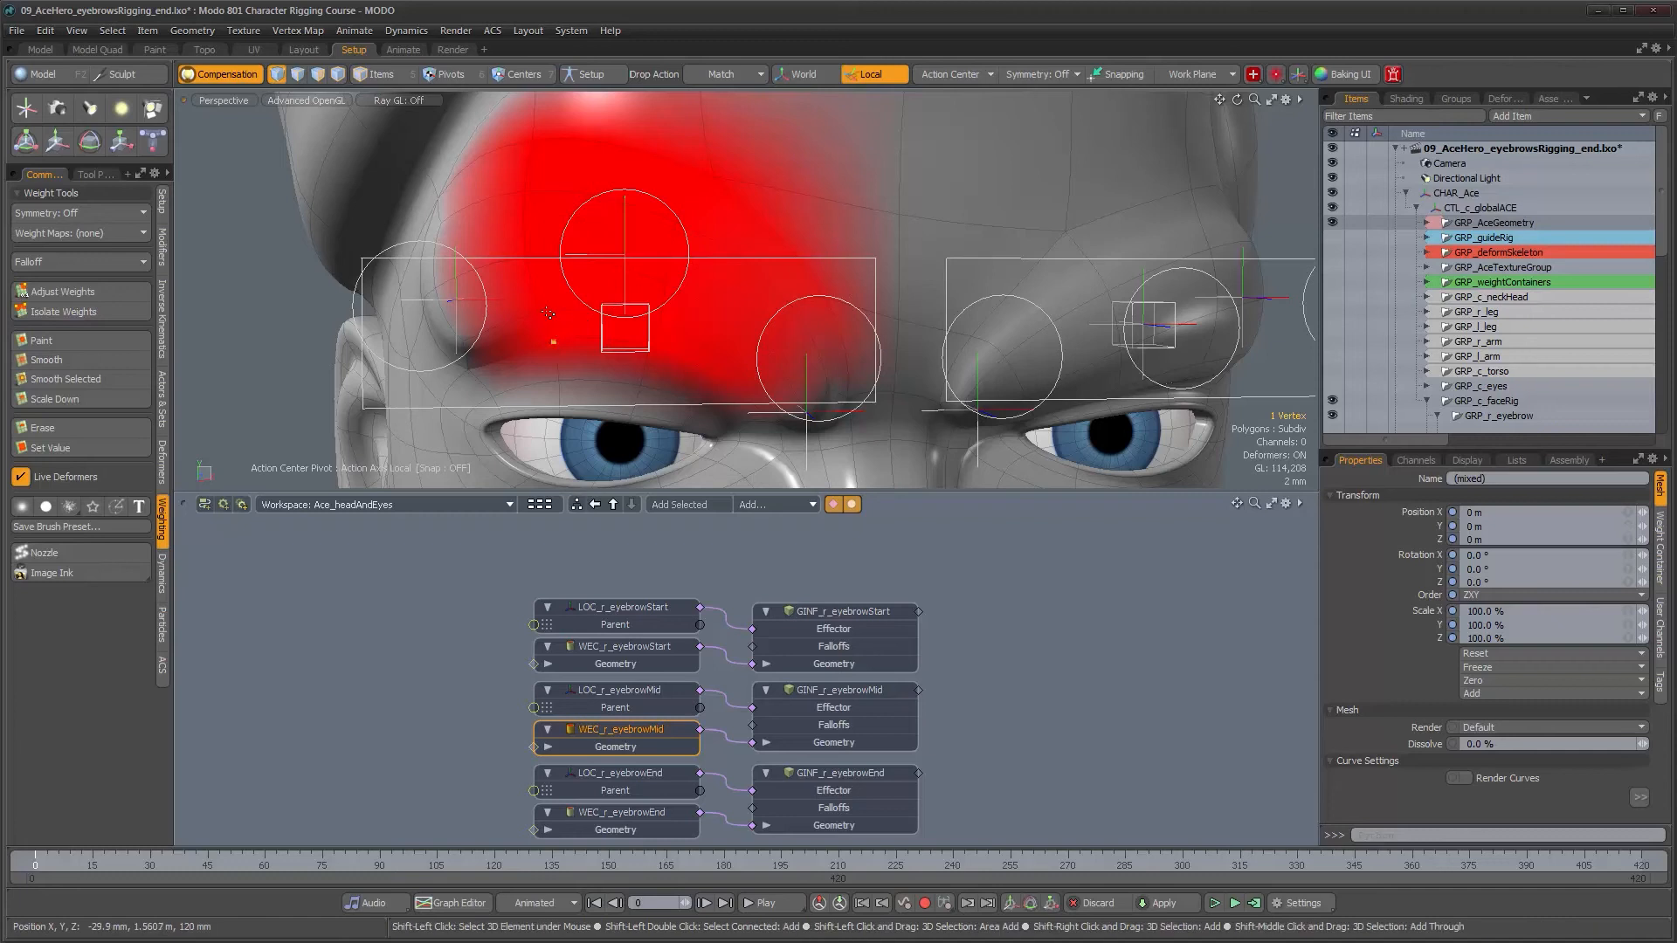
# Step: Reduce the WEC_r_eyebrowMid weights of the five-vertex column on the outer side of the right brow by 20.5% with Adjust Weights
pyautogui.keyDown('shift'); pyautogui.click(527, 258); pyautogui.keyUp('shift')
pyautogui.keyDown('shift'); pyautogui.click(526, 190); pyautogui.keyUp('shift')
pyautogui.keyDown('shift'); pyautogui.click(532, 139); pyautogui.keyUp('shift')
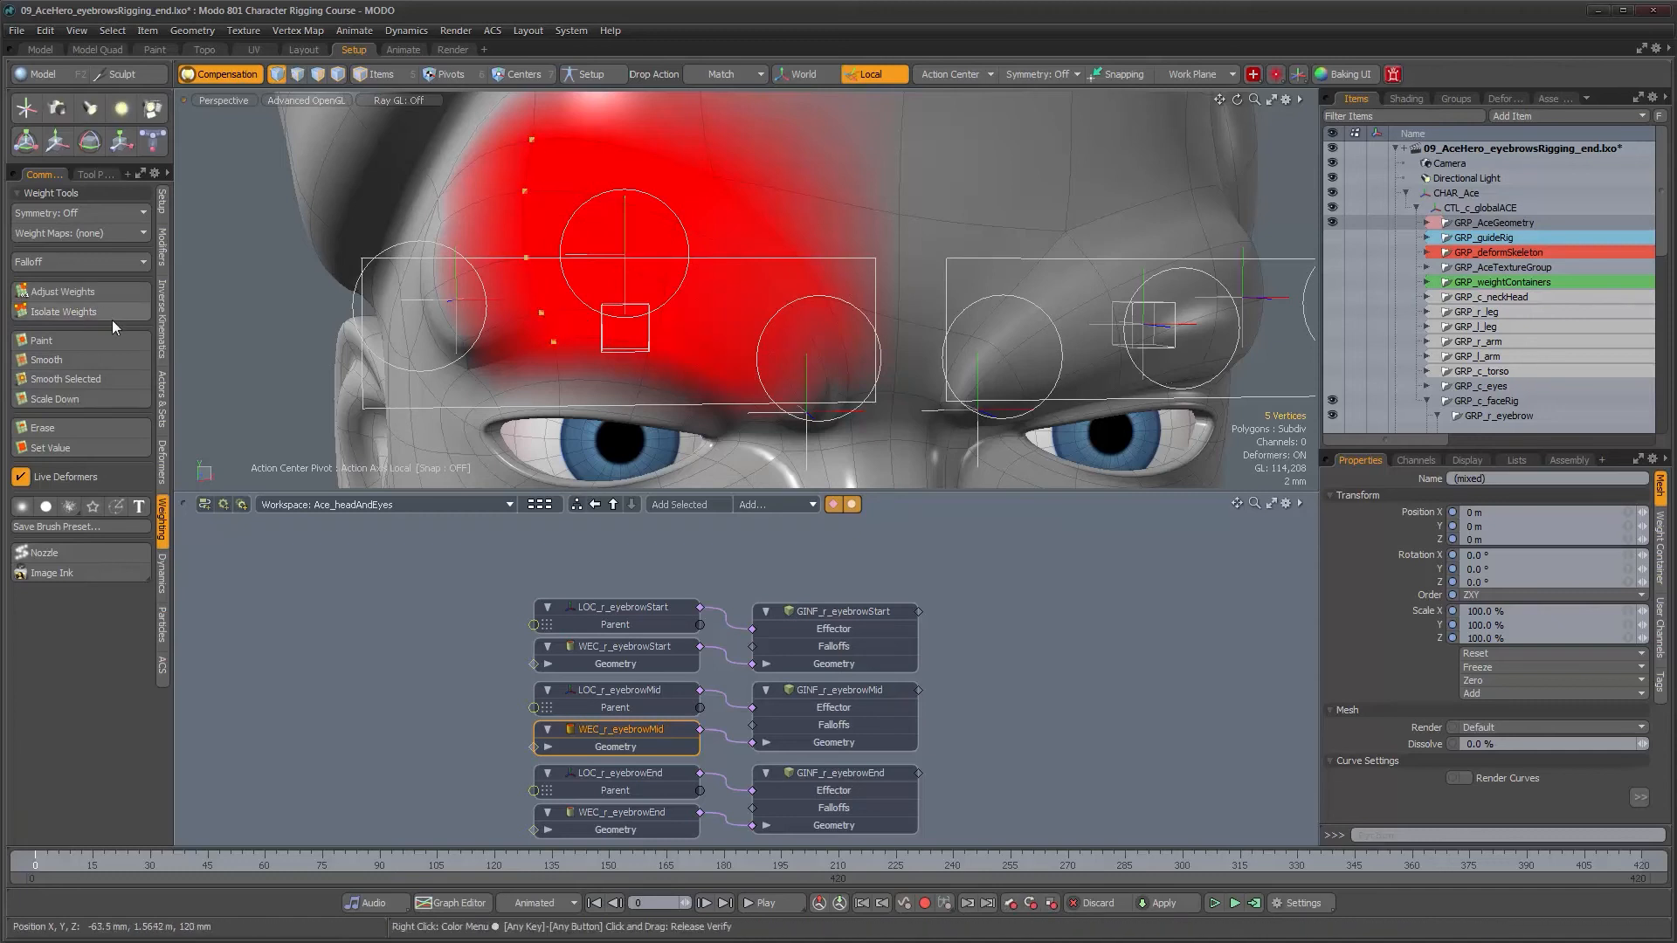
pyautogui.click(98, 290)
pyautogui.moveTo(611, 262); pyautogui.dragTo(576, 262)
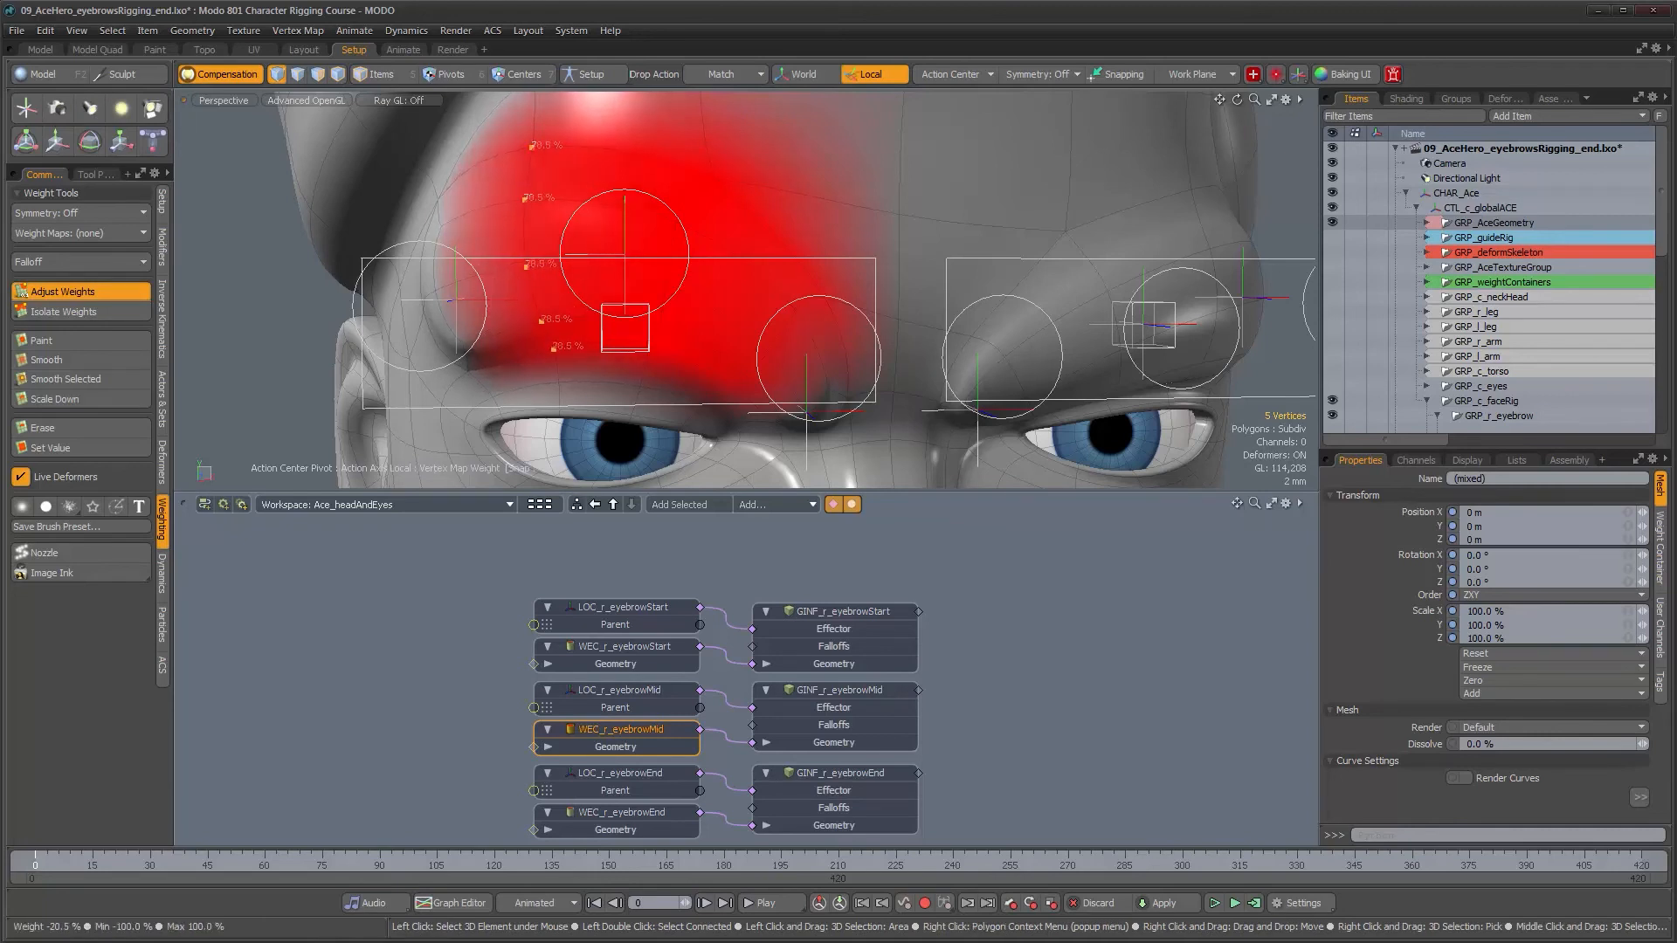
pyautogui.press('q')
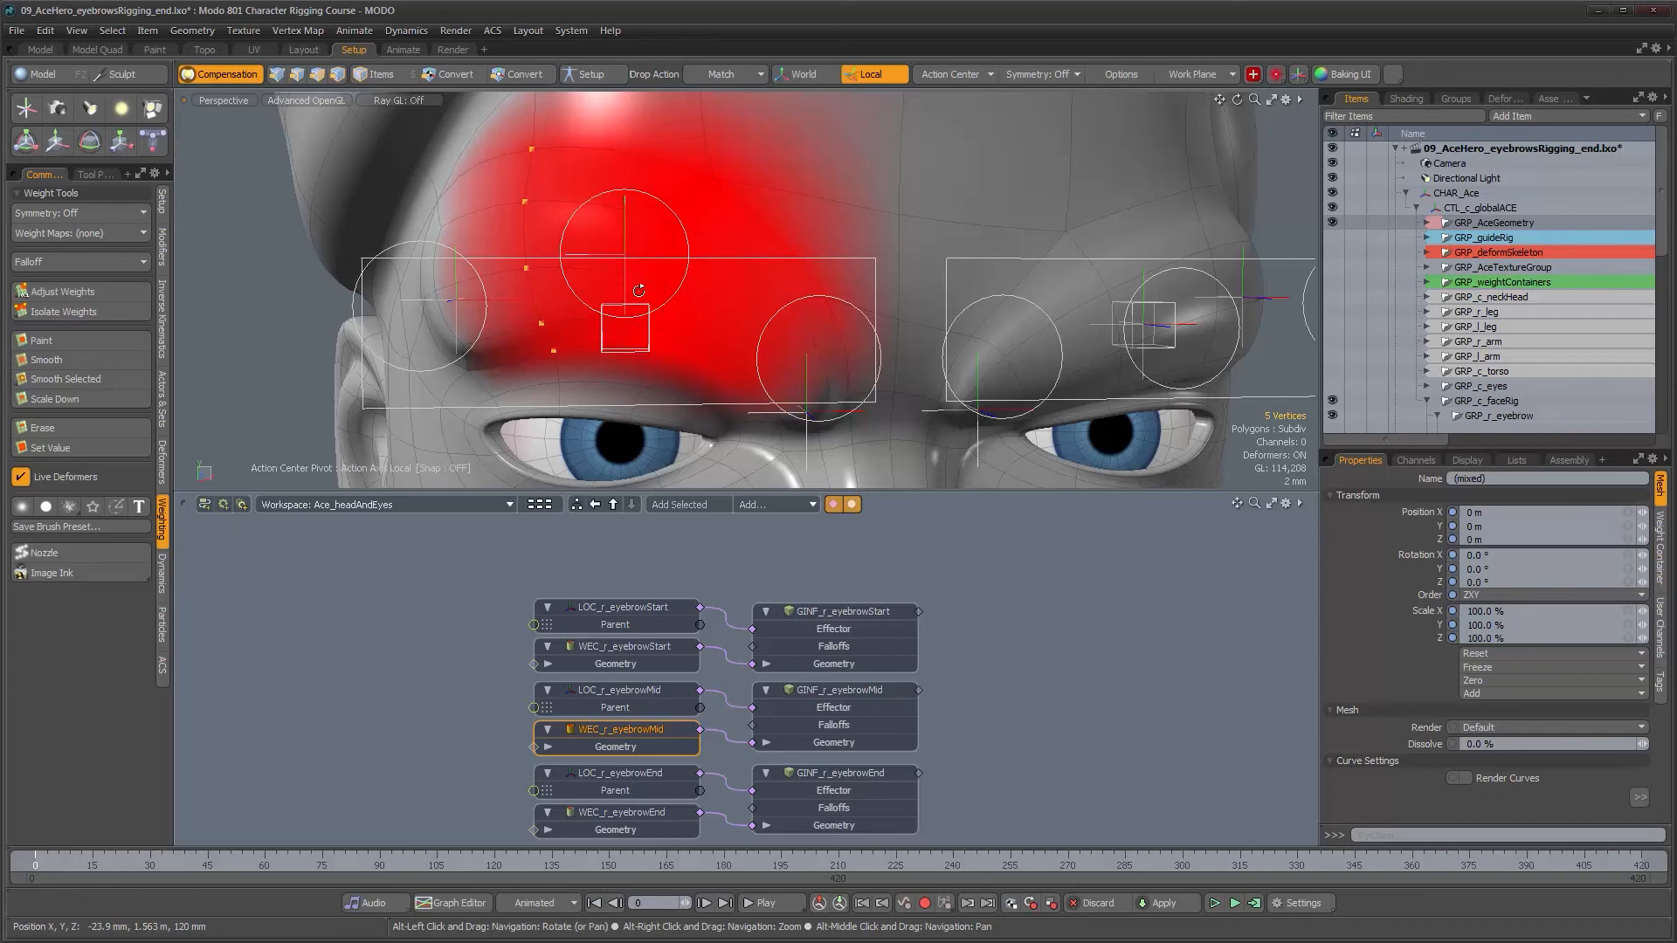
# Step: Clear the vertex selection, return to item selection and display the influence of the WEC_r_eyebrowEnd weight container
pyautogui.scroll(-3, 604, 249)
pyautogui.keyDown('alt'); pyautogui.moveTo(604, 255); pyautogui.dragTo(1061, 278); pyautogui.keyUp('alt')
pyautogui.click(1061, 278)
pyautogui.keyDown('alt'); pyautogui.moveTo(860, 295); pyautogui.dragTo(776, 190); pyautogui.keyUp('alt')
pyautogui.press('5')
pyautogui.keyDown('alt'); pyautogui.scroll(-2, 705, 758); pyautogui.keyUp('alt')
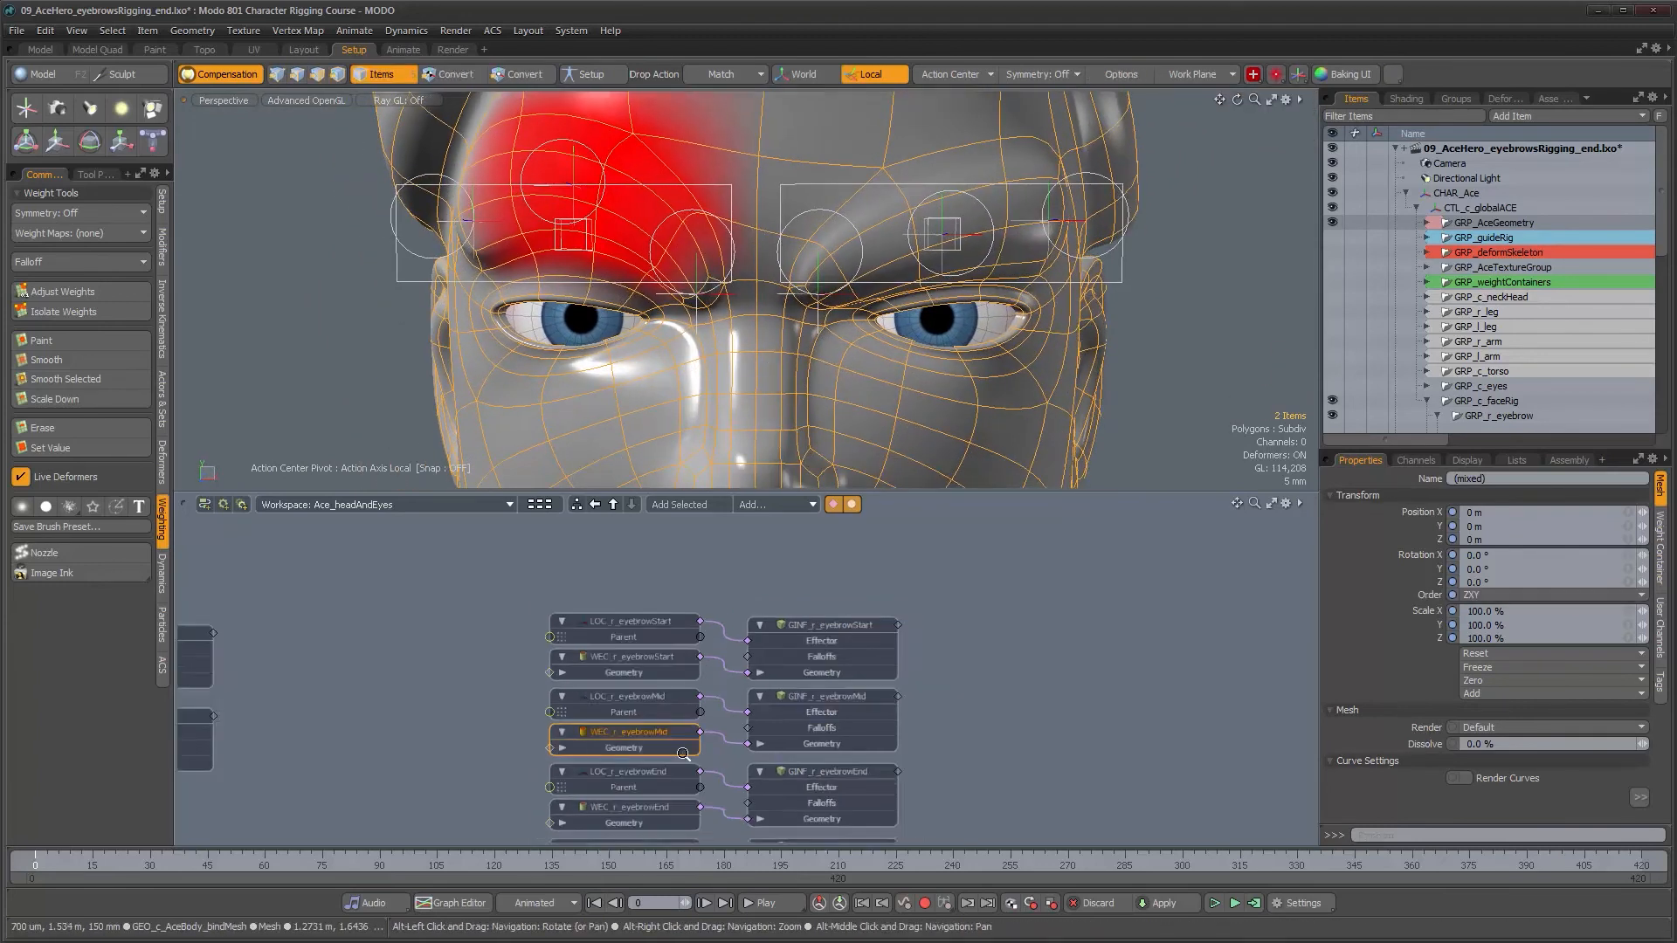
pyautogui.keyDown('alt'); pyautogui.moveTo(704, 757); pyautogui.dragTo(696, 699); pyautogui.keyUp('alt')
pyautogui.keyDown('alt'); pyautogui.scroll(2, 696, 700); pyautogui.keyUp('alt')
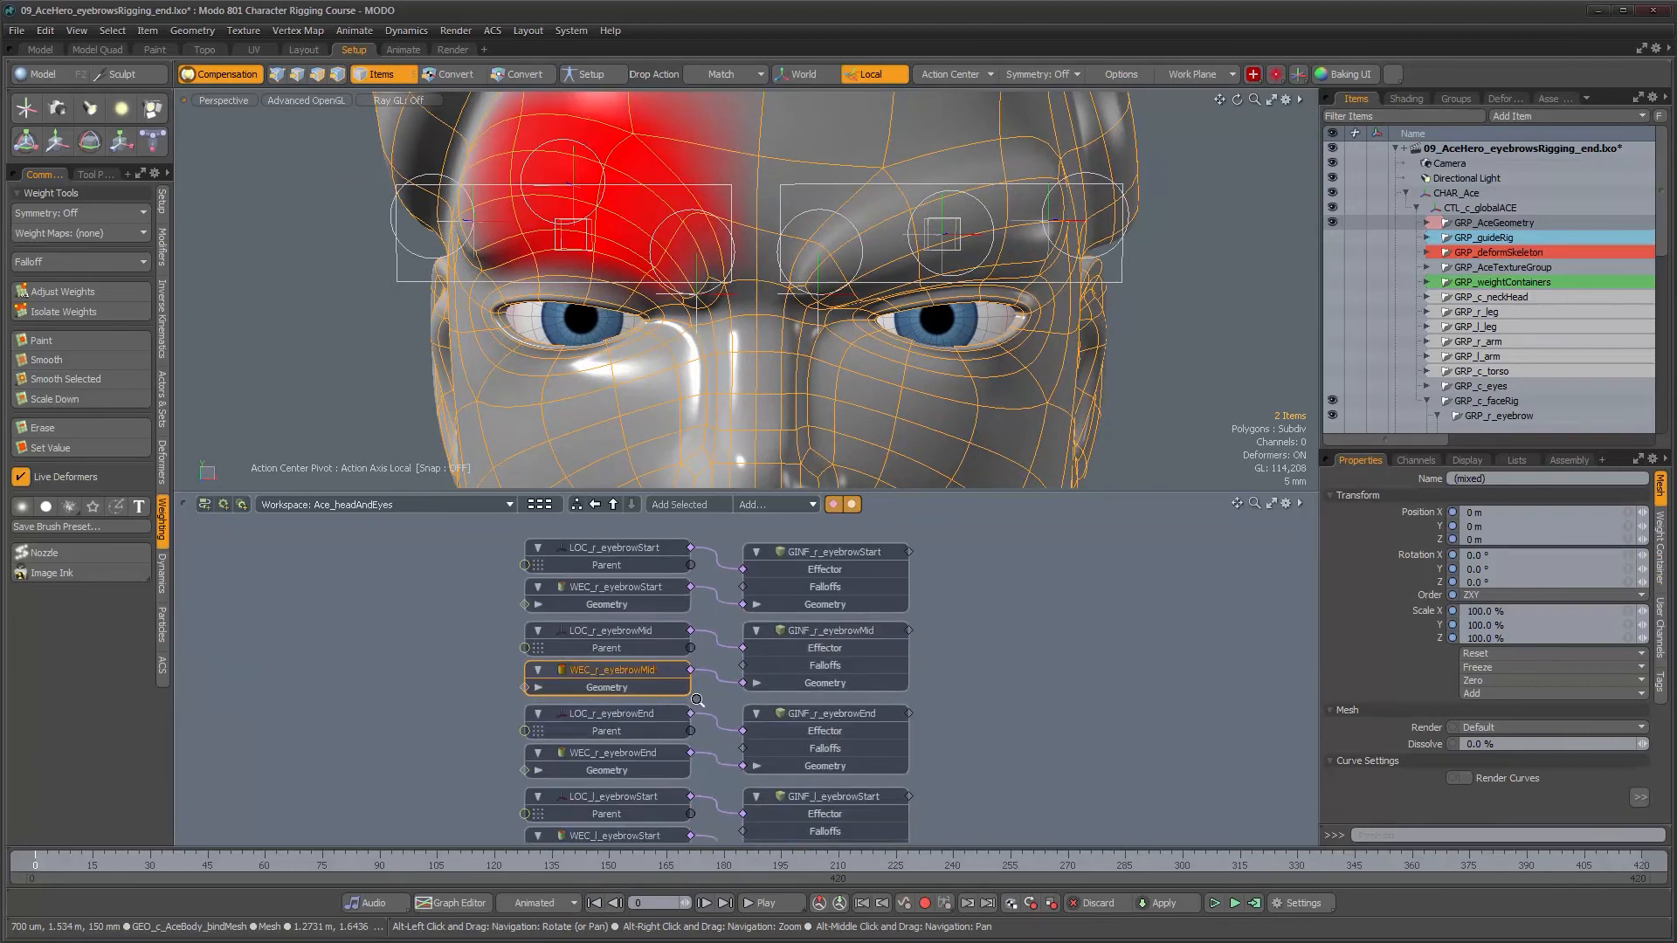
pyautogui.click(636, 753)
# Step: Test the right brow's middle control CTL_r_eyebrowMid by raising it about 7.4 mm, and undo the test moves
pyautogui.keyDown('alt'); pyautogui.moveTo(611, 349); pyautogui.dragTo(849, 263); pyautogui.keyUp('alt')
pyautogui.click(822, 243)
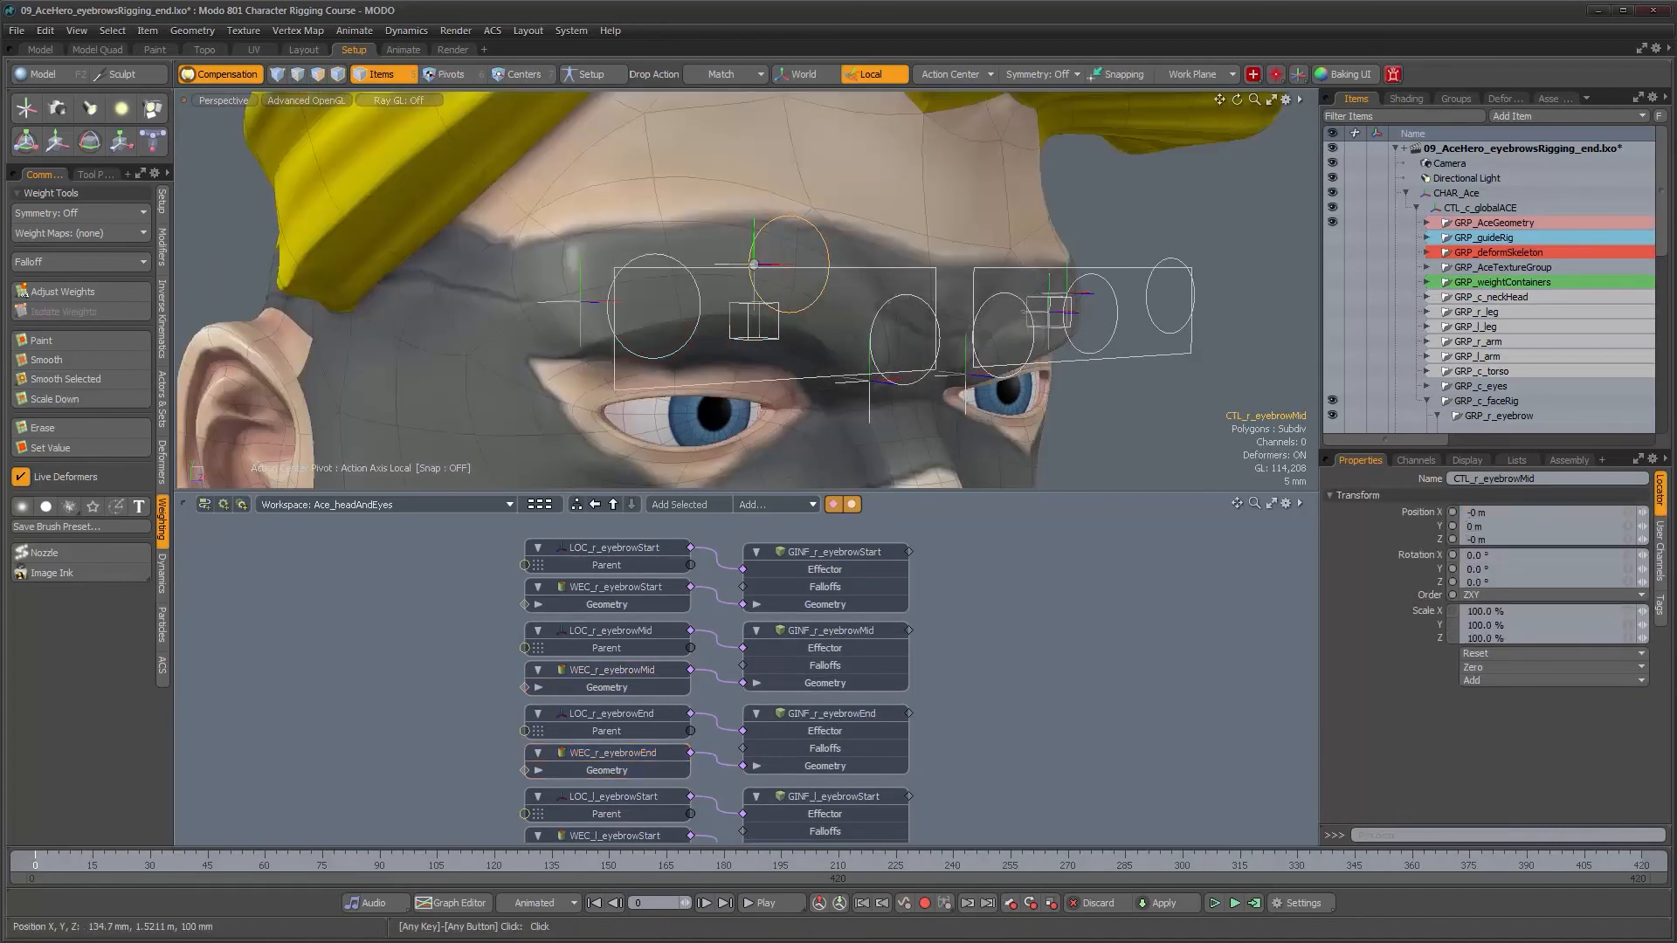
pyautogui.keyDown('alt'); pyautogui.moveTo(830, 328); pyautogui.dragTo(715, 339); pyautogui.keyUp('alt')
pyautogui.press('w')
pyautogui.moveTo(712, 250); pyautogui.dragTo(711, 176)
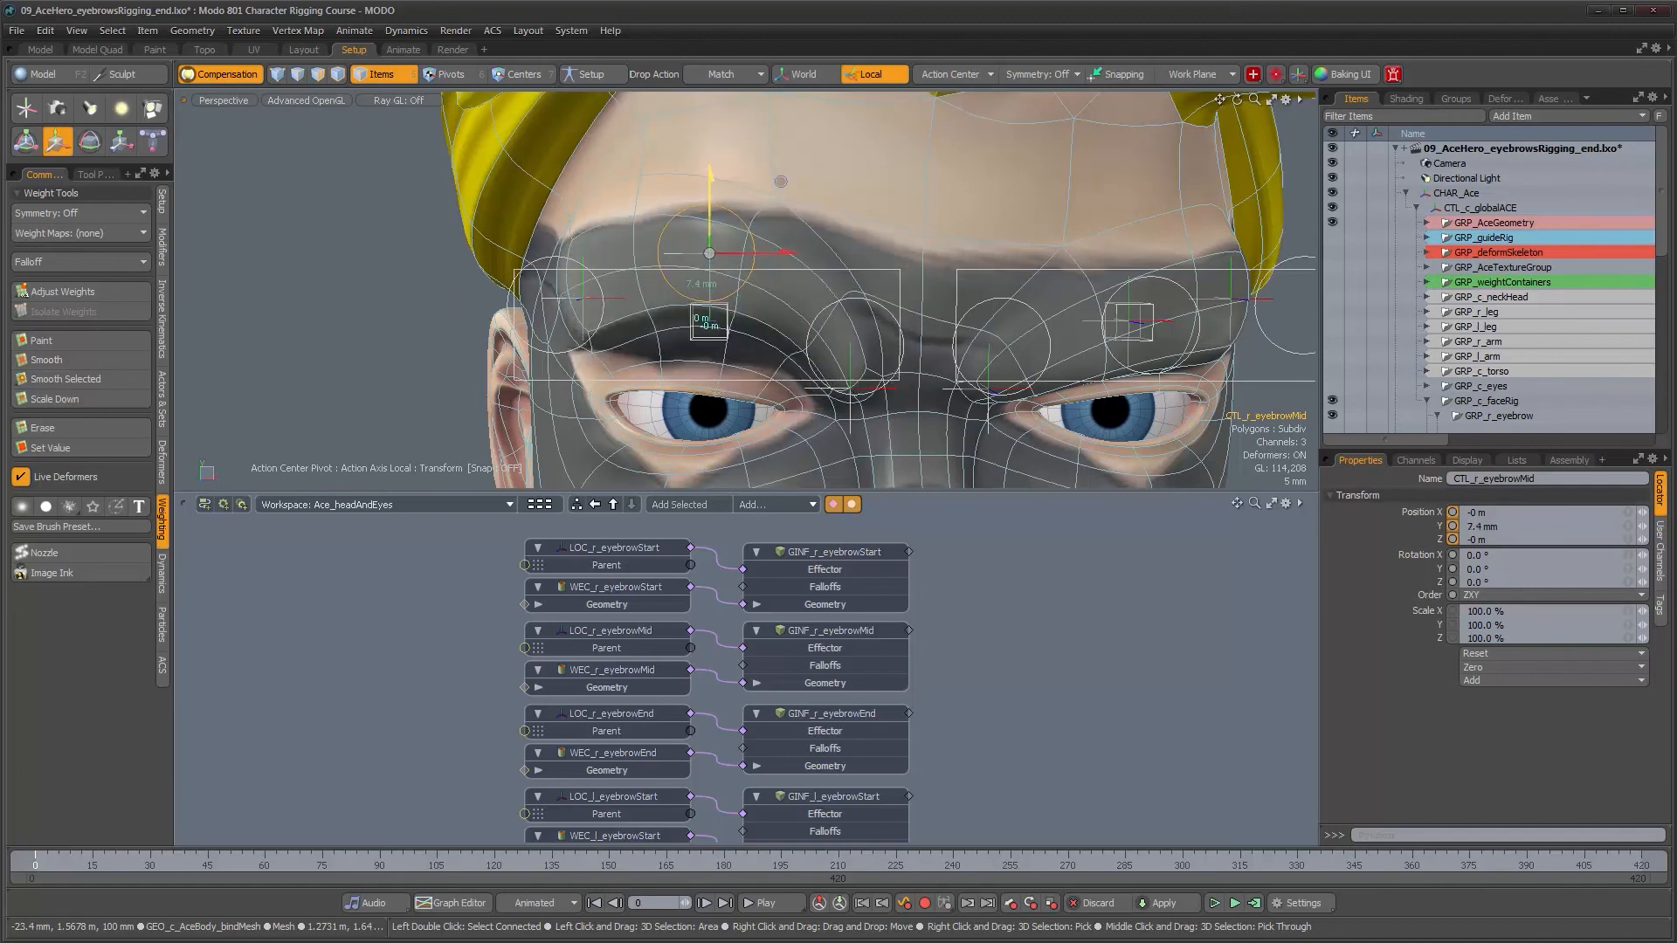
pyautogui.hotkey('ctrl', 'z')
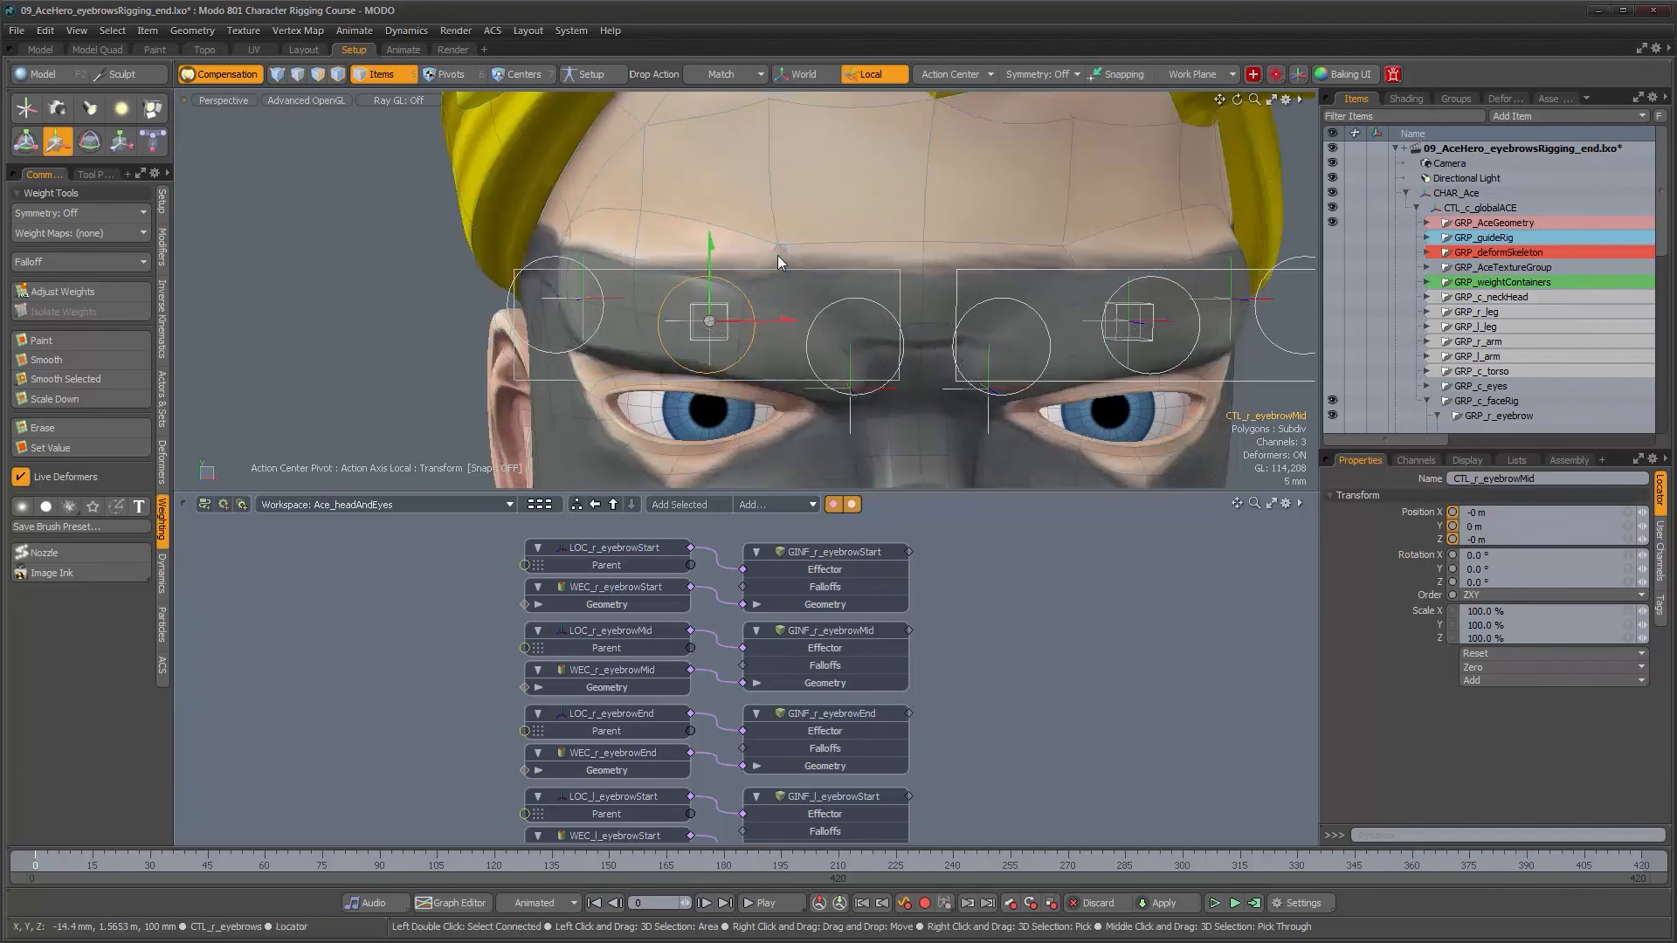
pyautogui.moveTo(780, 249); pyautogui.dragTo(785, 219)
pyautogui.hotkey('ctrl', 'z')
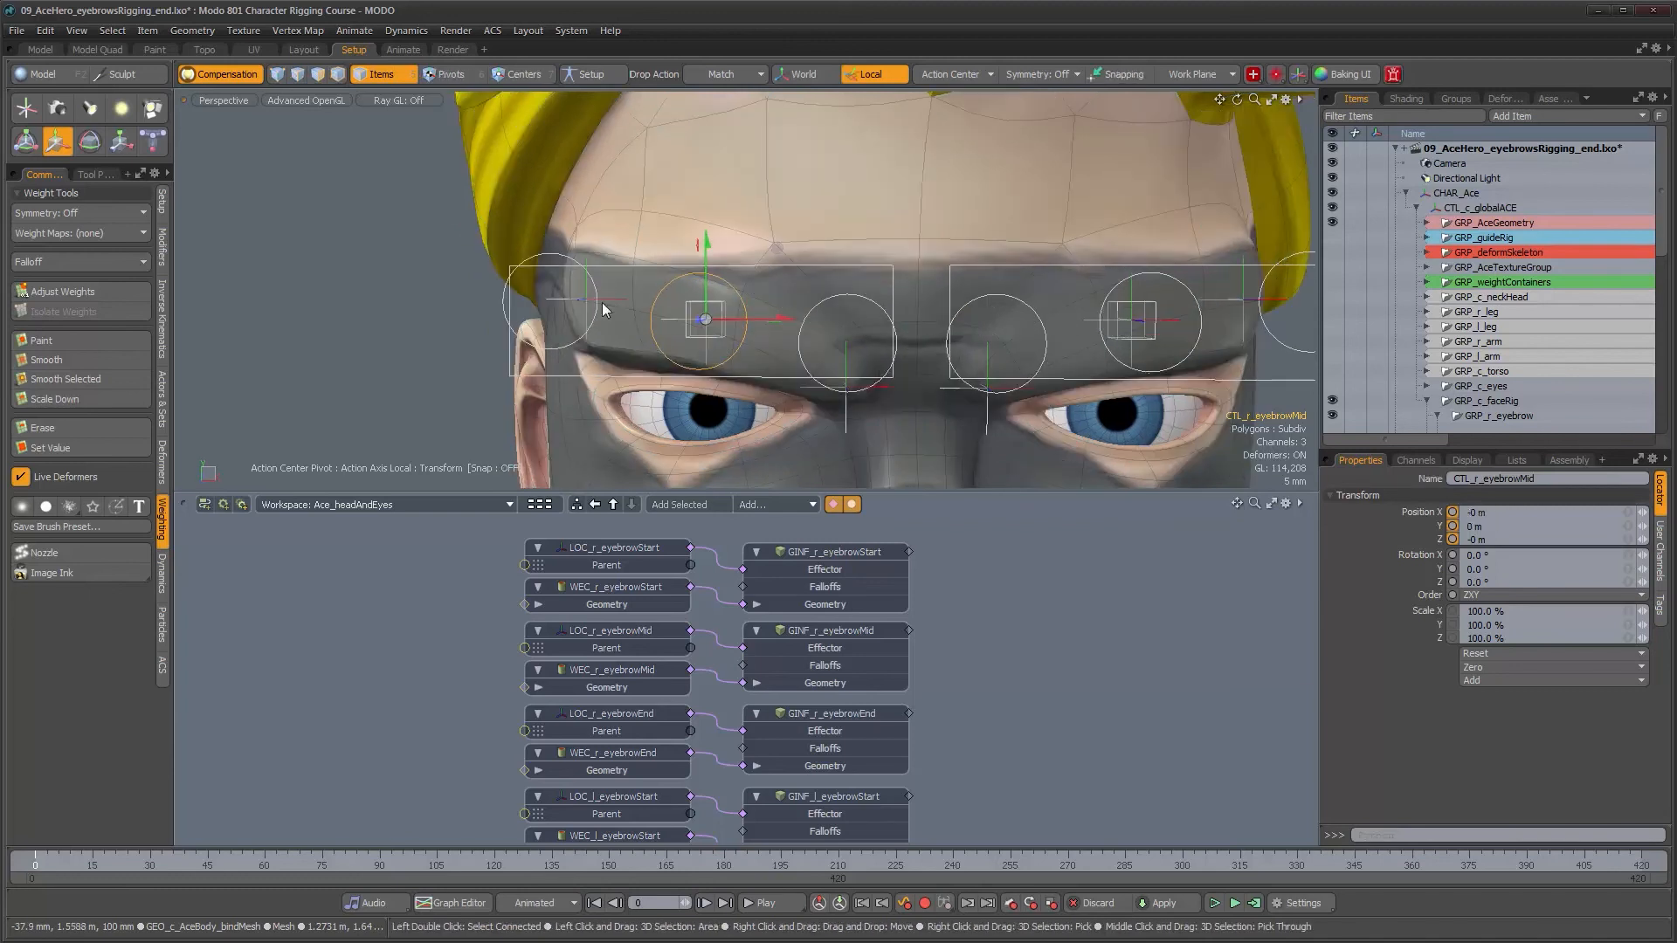
# Step: Raise the right brow's outer control CTL_r_eyebrowEnd by 4.4 mm in Y to pose the brow for checking
pyautogui.press('q')
pyautogui.click(569, 343)
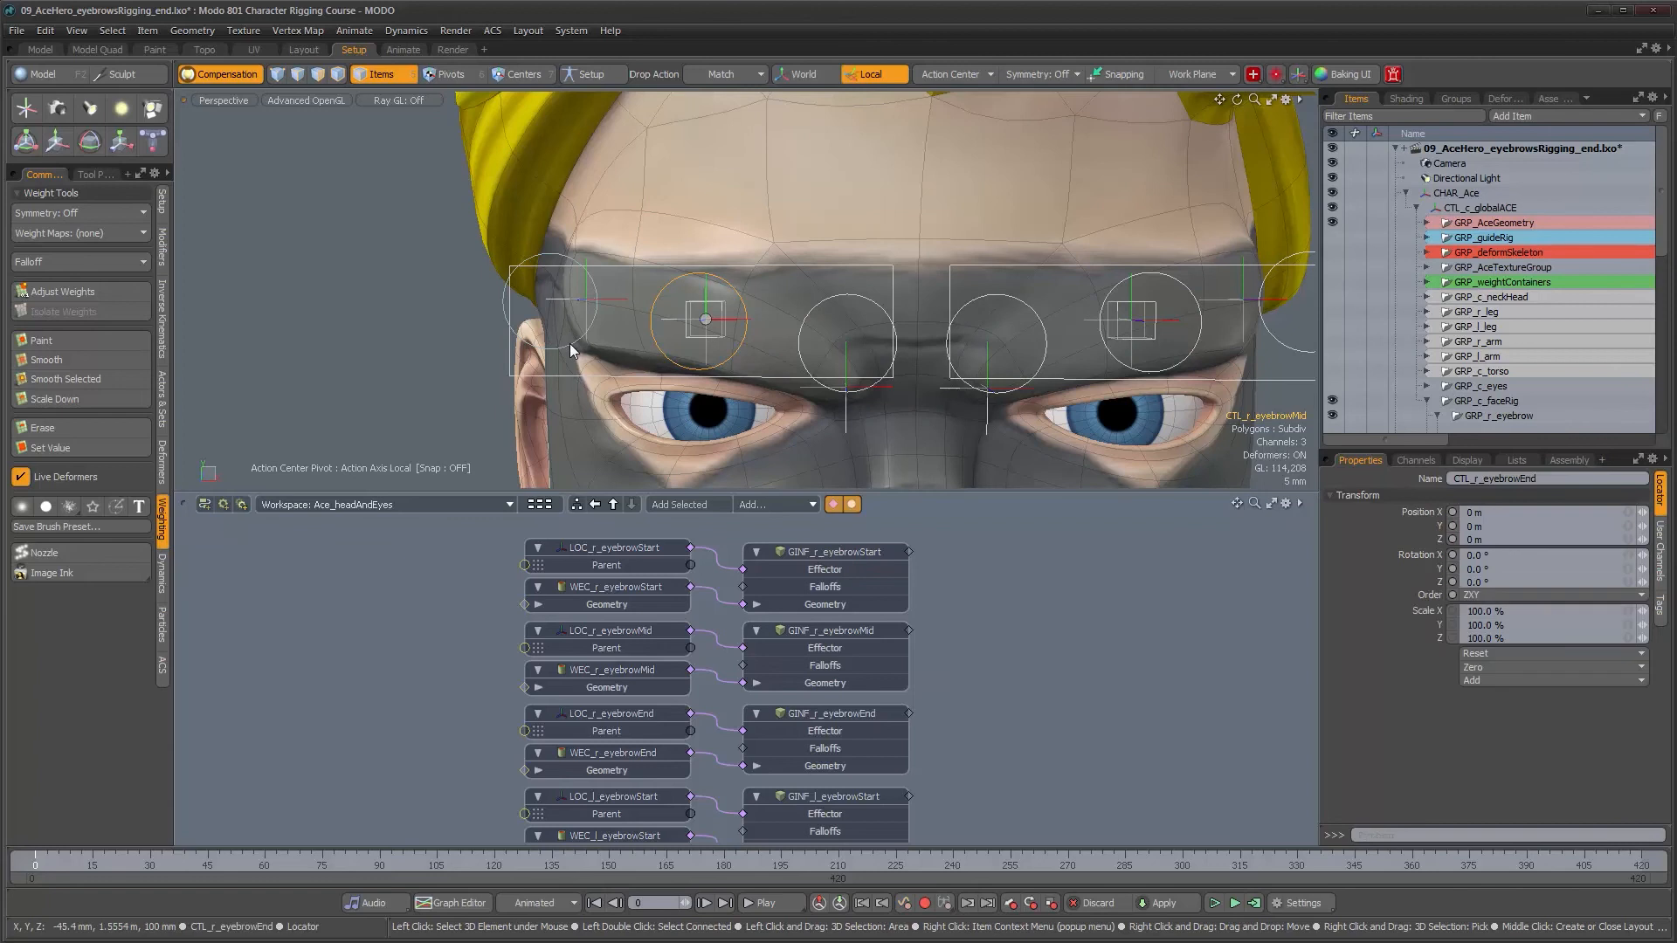
pyautogui.keyDown('alt'); pyautogui.moveTo(629, 326); pyautogui.dragTo(679, 329, button='middle'); pyautogui.keyUp('alt')
pyautogui.press('w')
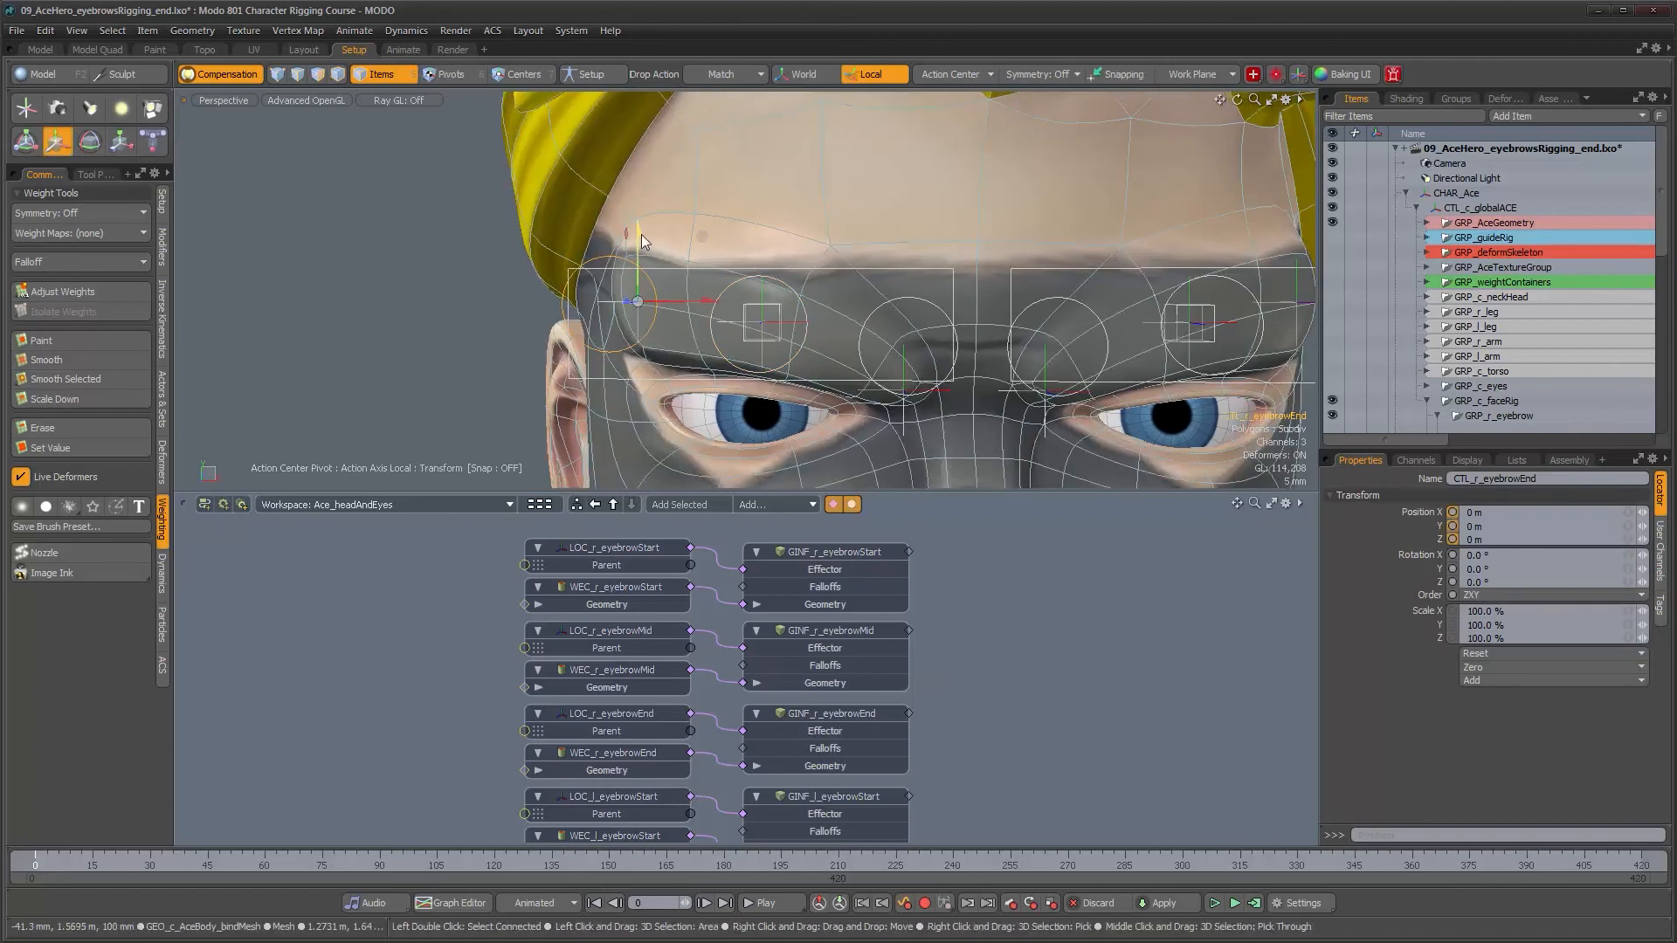
pyautogui.moveTo(640, 235); pyautogui.dragTo(639, 198)
pyautogui.press('space')
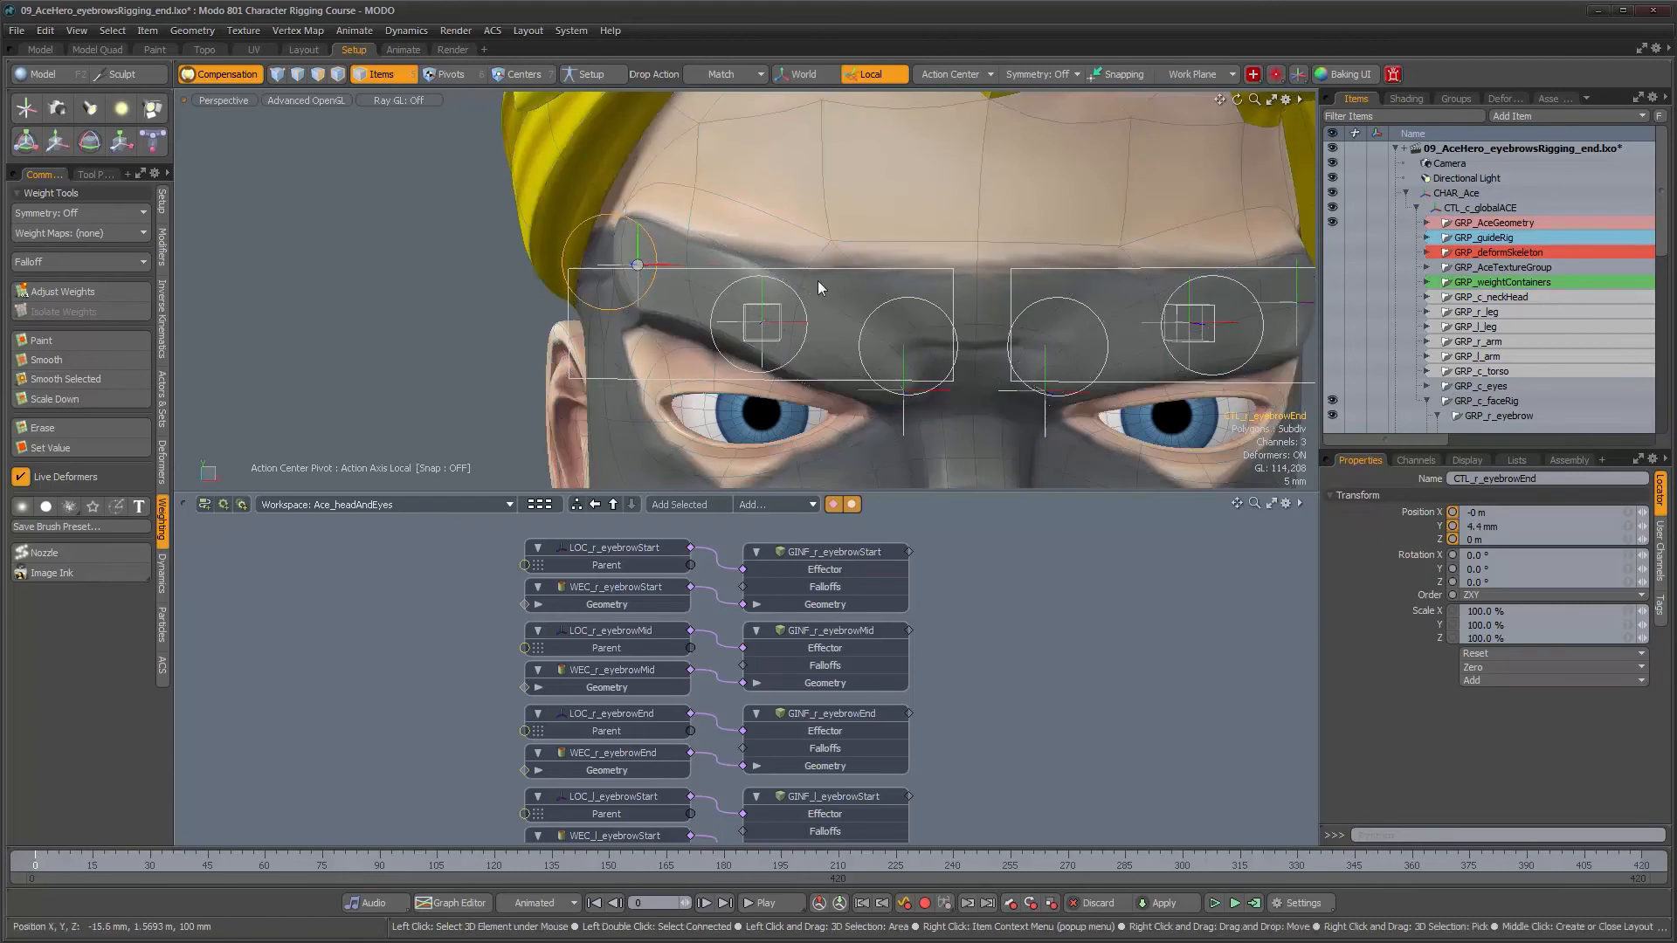
# Step: Lower the WEC_r_eyebrowEnd weights of two body mesh vertices just above the outer right eye by 90% with Adjust Weights
pyautogui.click(600, 756)
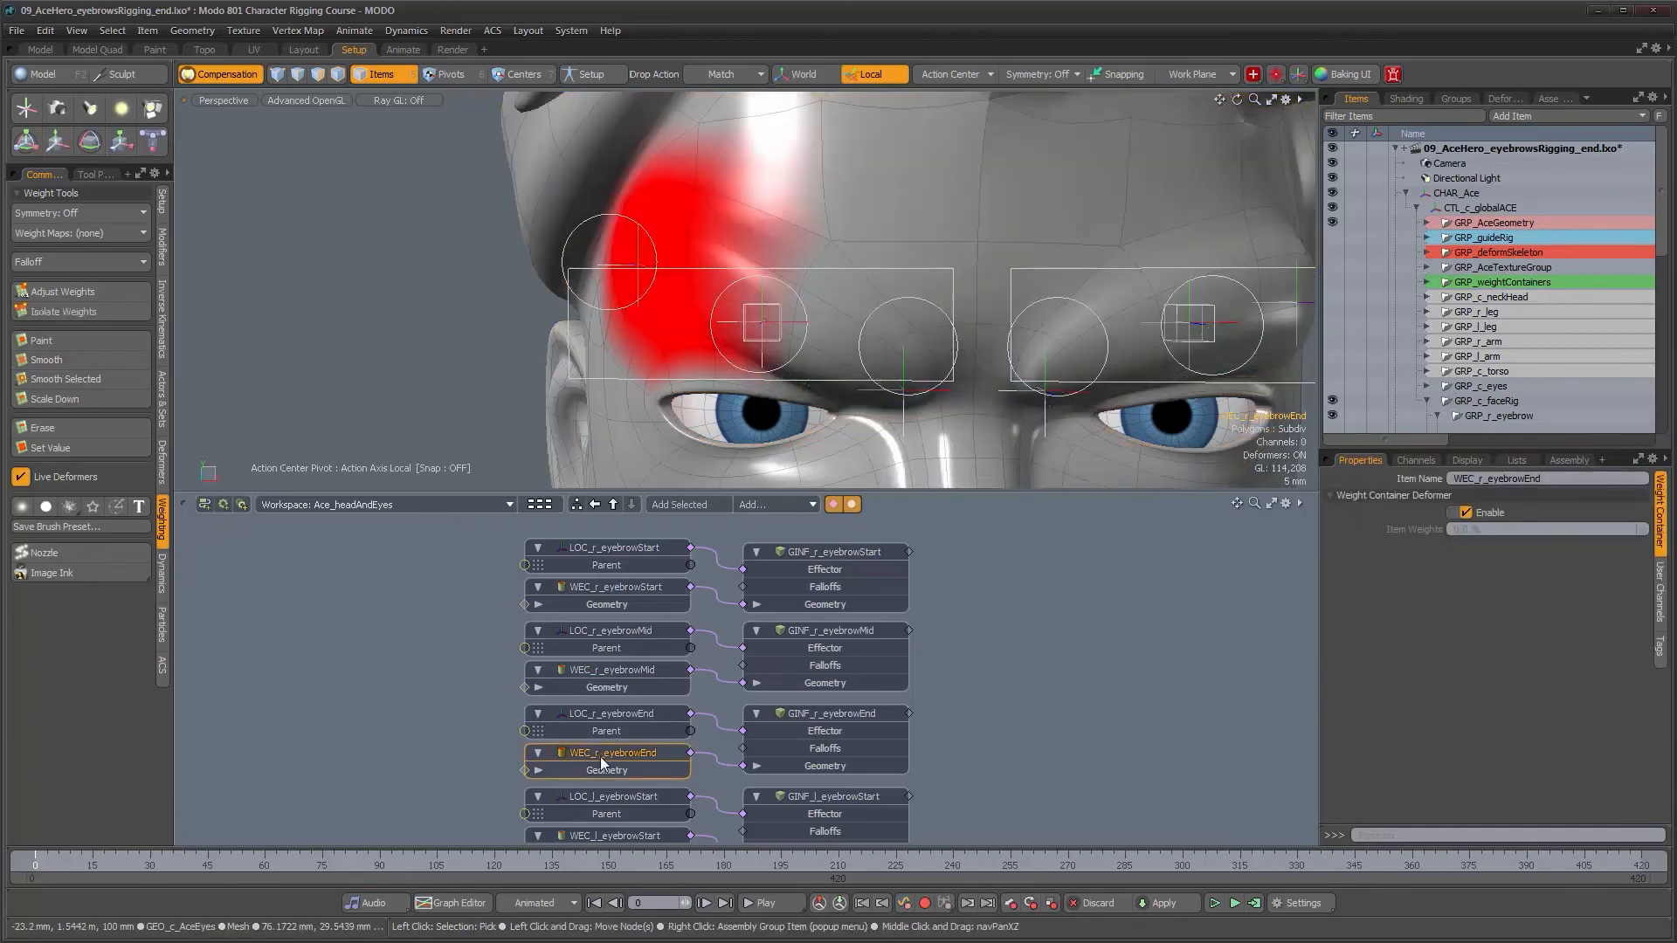
pyautogui.keyDown('alt'); pyautogui.moveTo(867, 282); pyautogui.dragTo(714, 325); pyautogui.keyUp('alt')
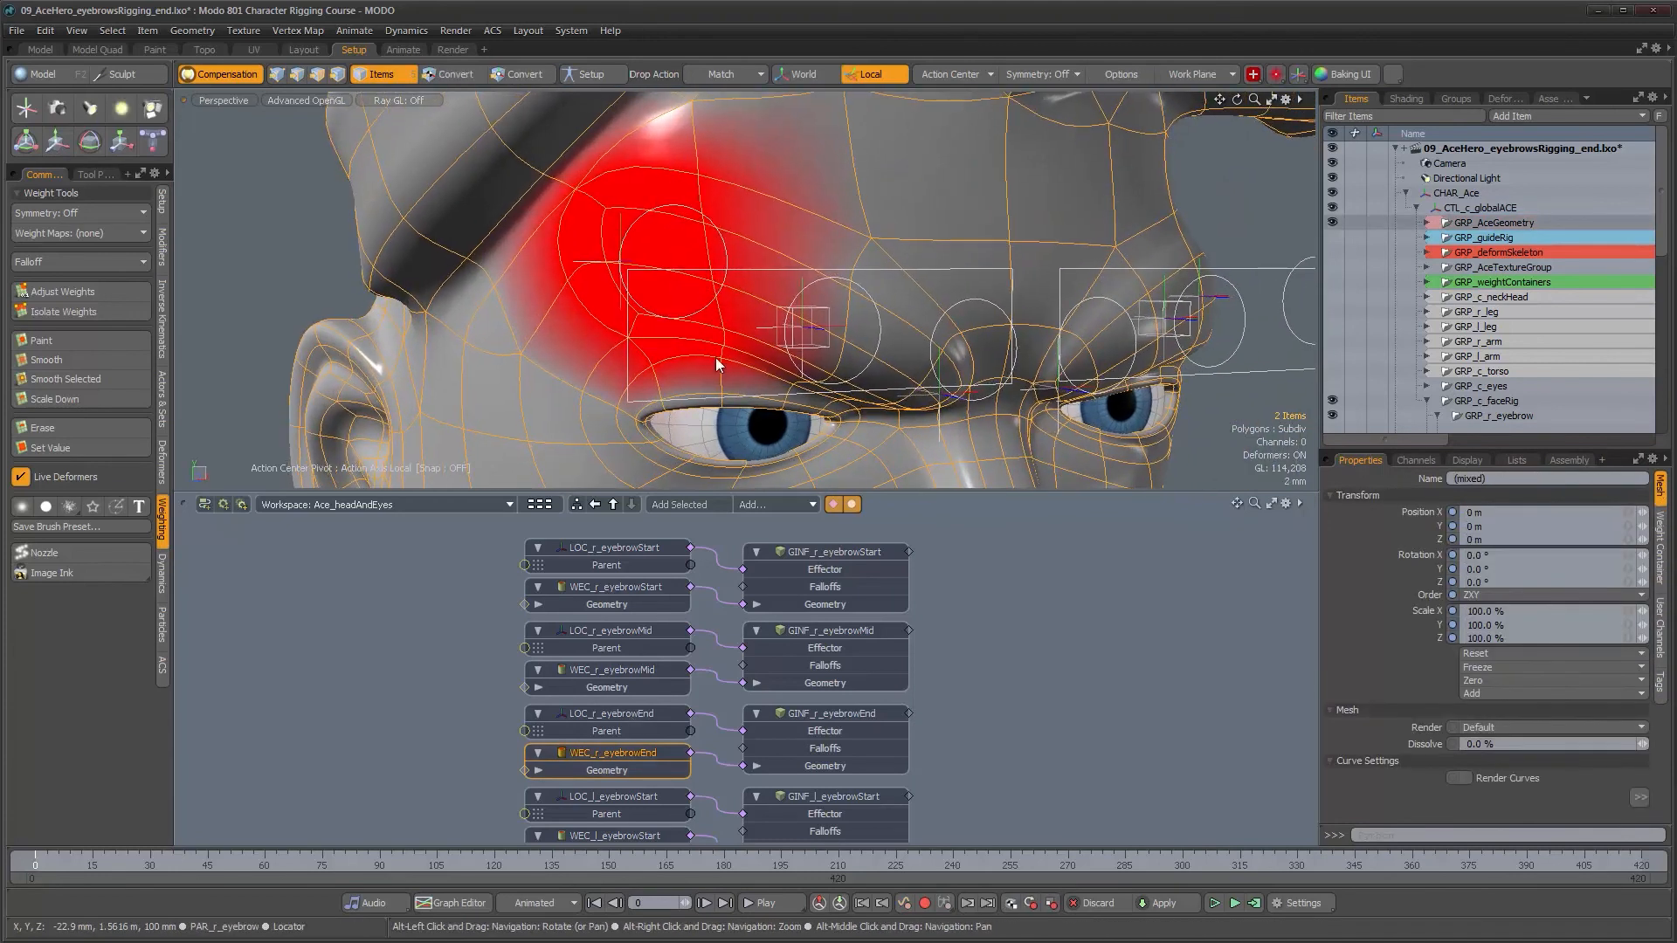
pyautogui.press('1')
pyautogui.click(650, 365)
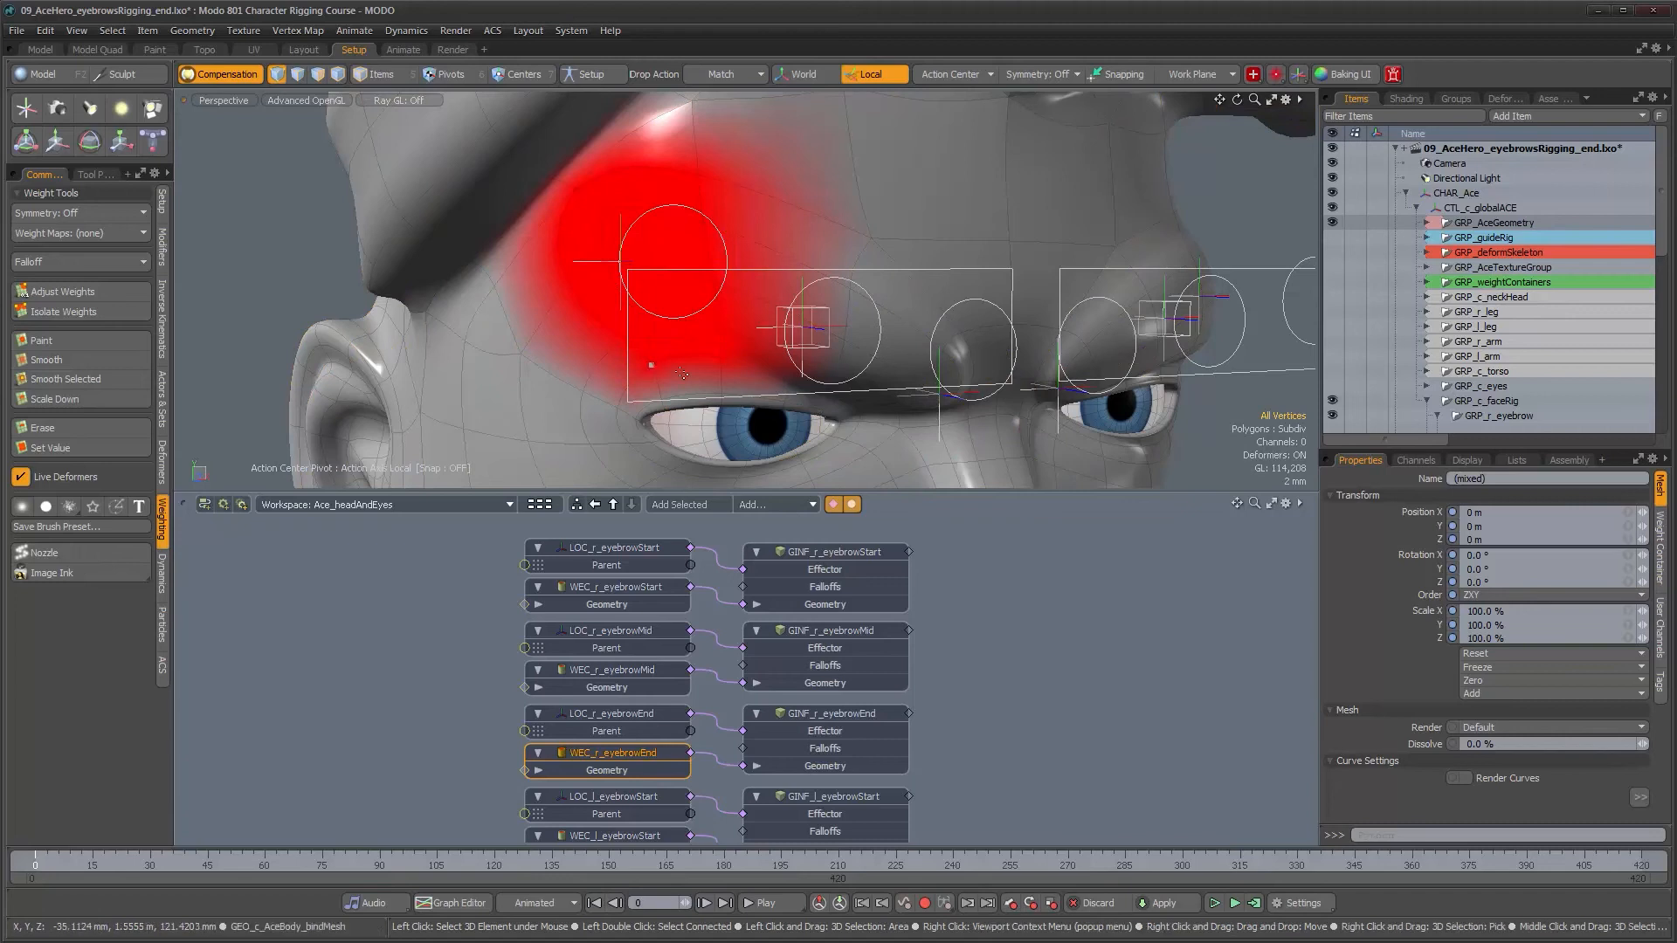
pyautogui.keyDown('shift'); pyautogui.click(721, 358); pyautogui.keyUp('shift')
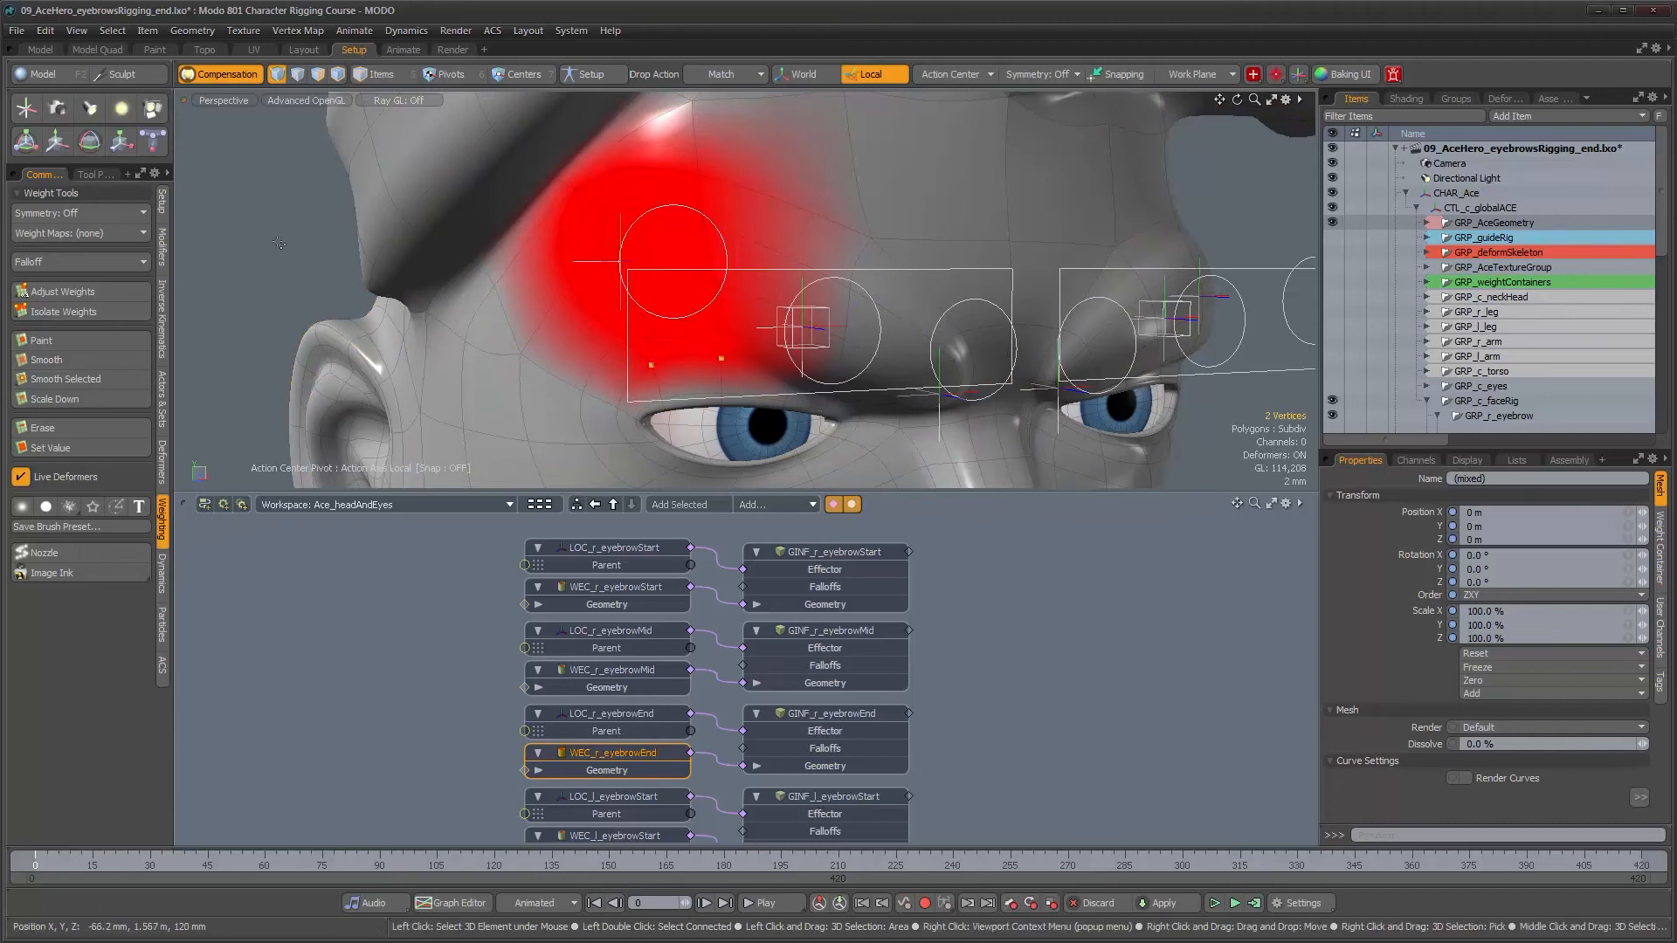
pyautogui.click(107, 291)
pyautogui.moveTo(751, 376); pyautogui.dragTo(665, 375)
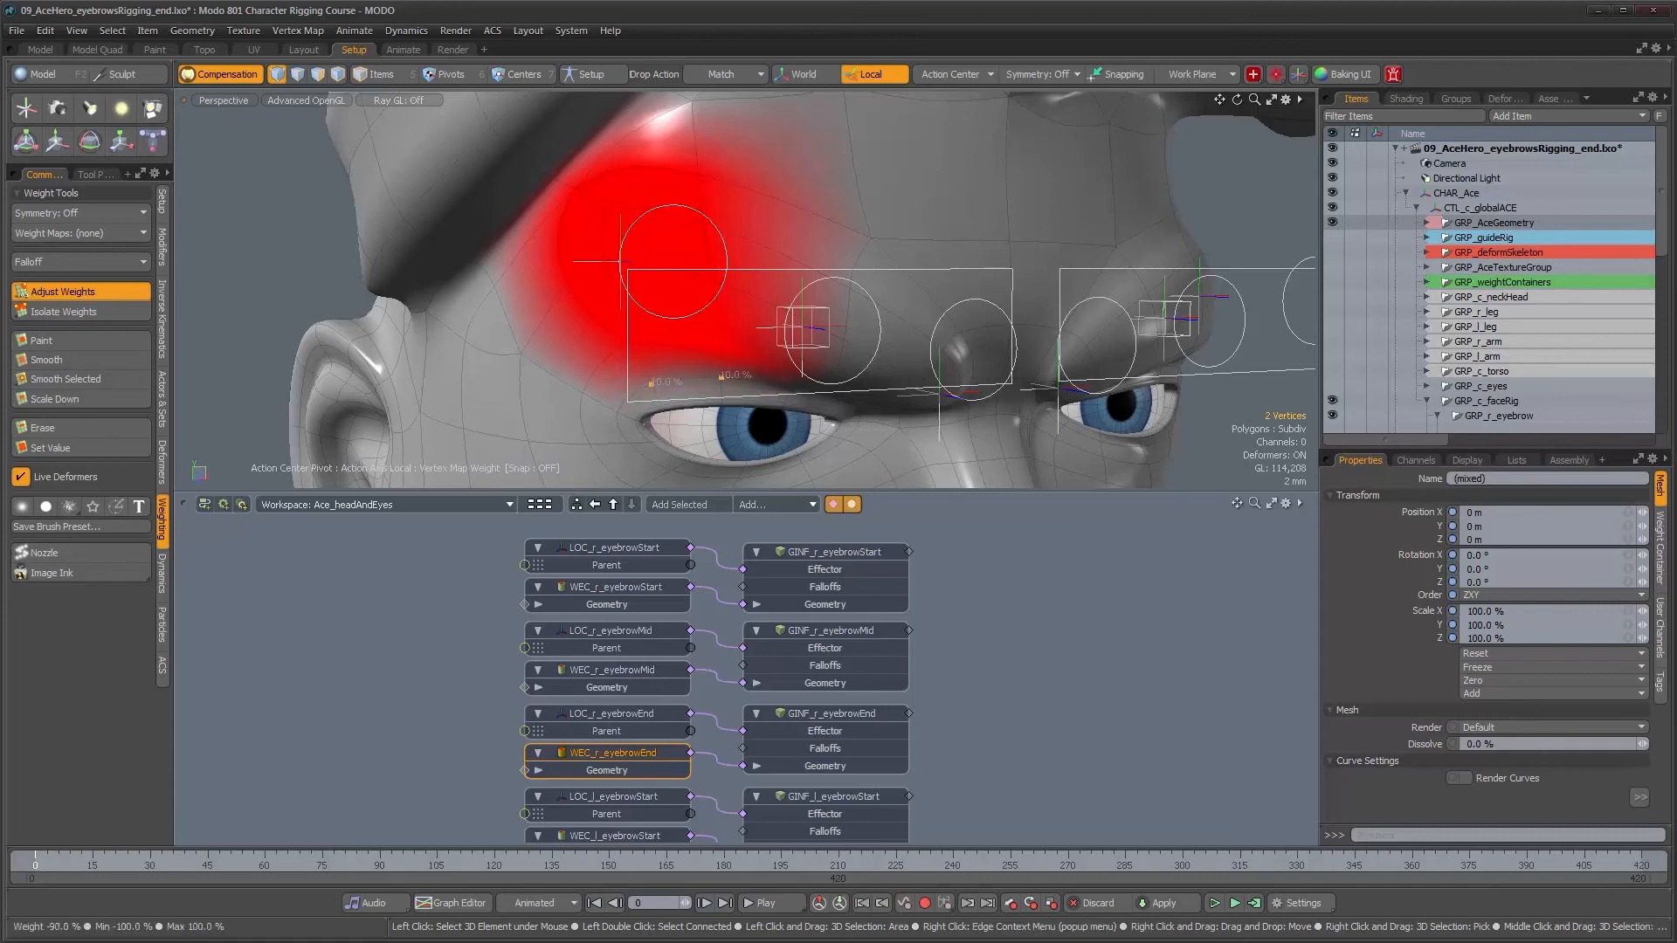
pyautogui.press('q')
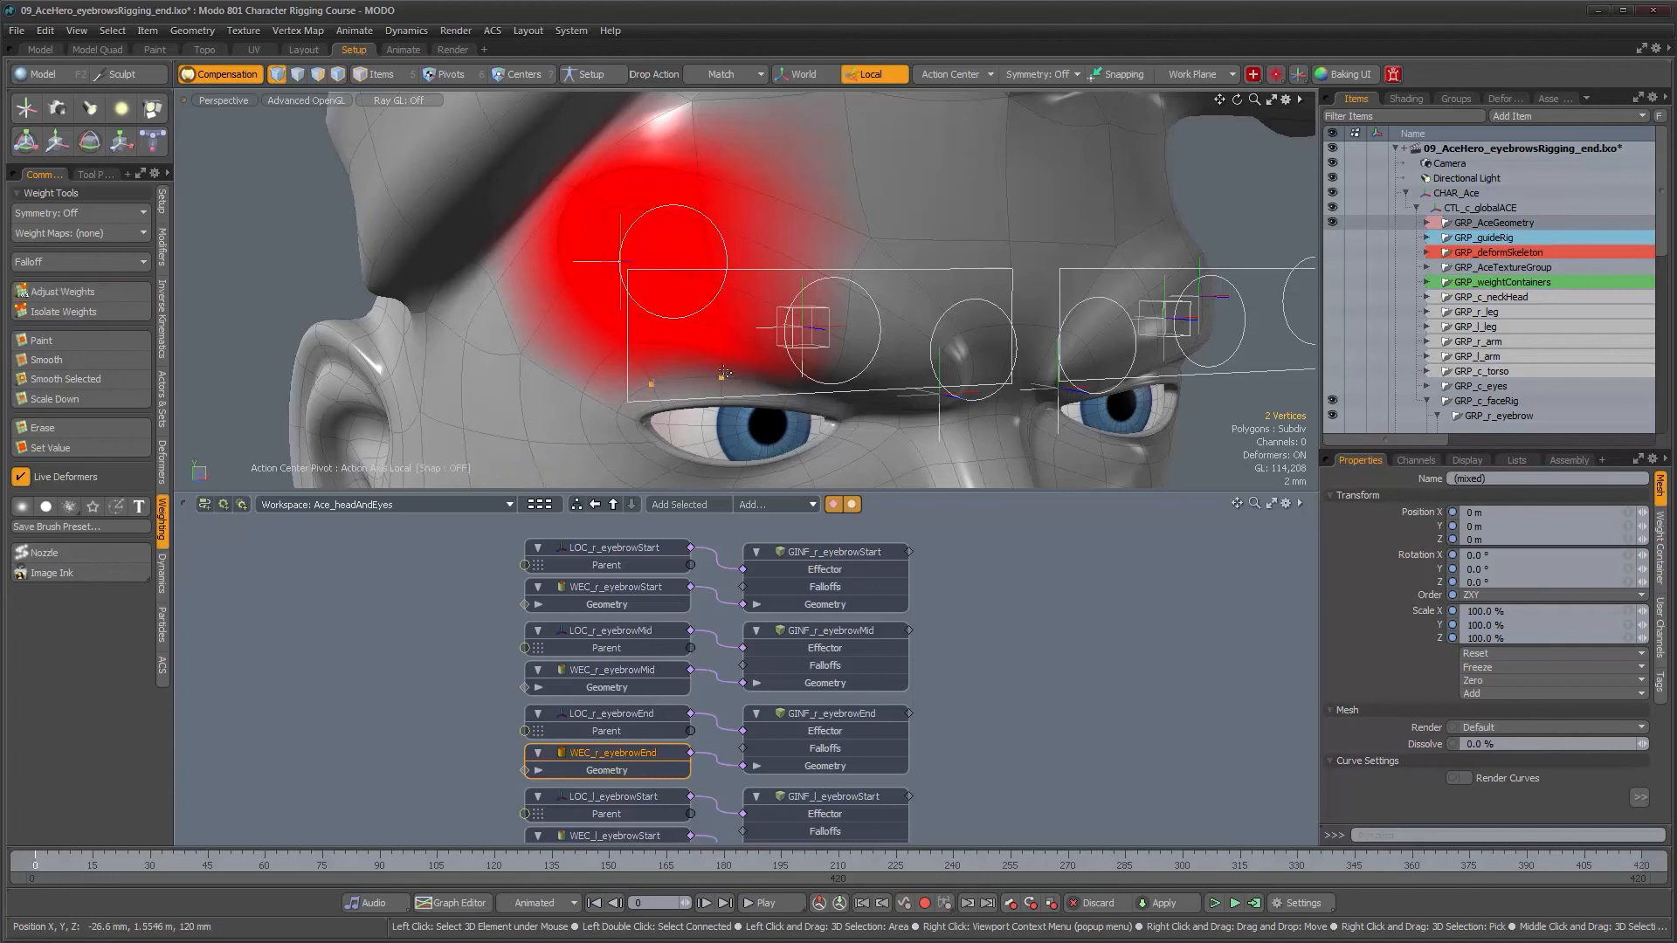
# Step: Reduce the WEC_r_eyebrowEnd weights of the five-vertex column along the inner side of the influence area by 25% with Adjust Weights
pyautogui.moveTo(729, 348)
pyautogui.keyDown('alt'); pyautogui.mouseDown()
pyautogui.moveTo(683, 338)
pyautogui.moveTo(698, 306)
pyautogui.moveTo(676, 288)
pyautogui.moveTo(711, 293)
pyautogui.moveTo(717, 339)
pyautogui.mouseUp(); pyautogui.keyUp('alt')
pyautogui.click(721, 341)
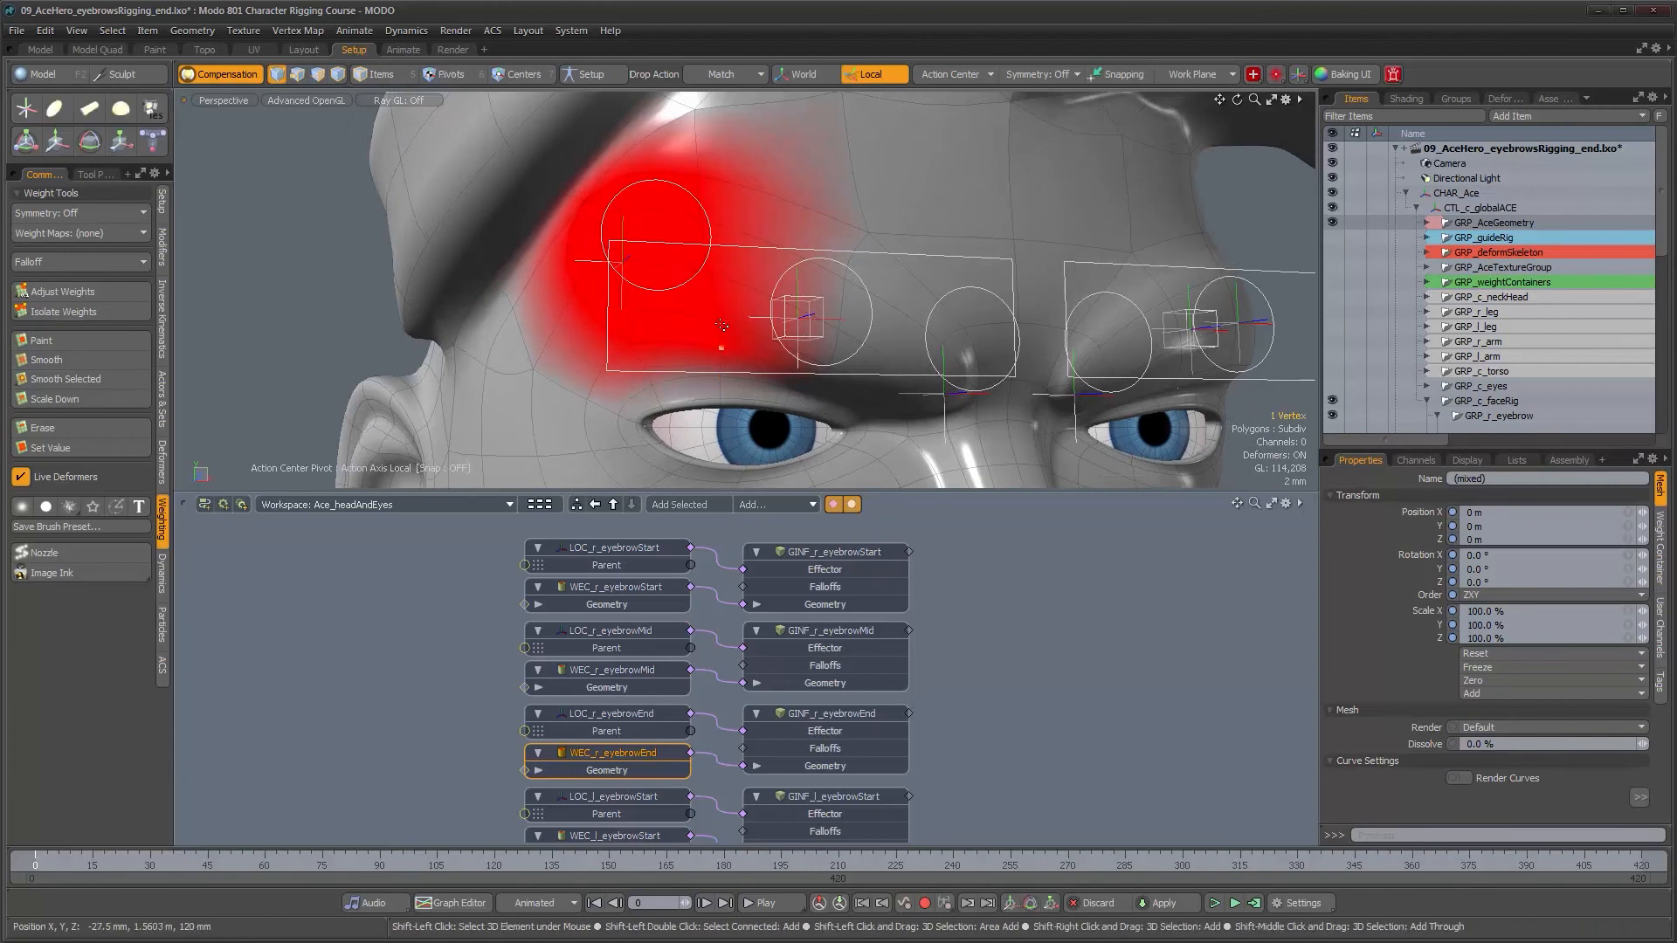
pyautogui.keyDown('shift'); pyautogui.click(710, 271); pyautogui.keyUp('shift')
pyautogui.keyDown('alt'); pyautogui.moveTo(709, 265); pyautogui.dragTo(705, 282); pyautogui.keyUp('alt')
pyautogui.keyDown('shift'); pyautogui.click(699, 226); pyautogui.keyUp('shift')
pyautogui.keyDown('shift'); pyautogui.click(697, 175); pyautogui.keyUp('shift')
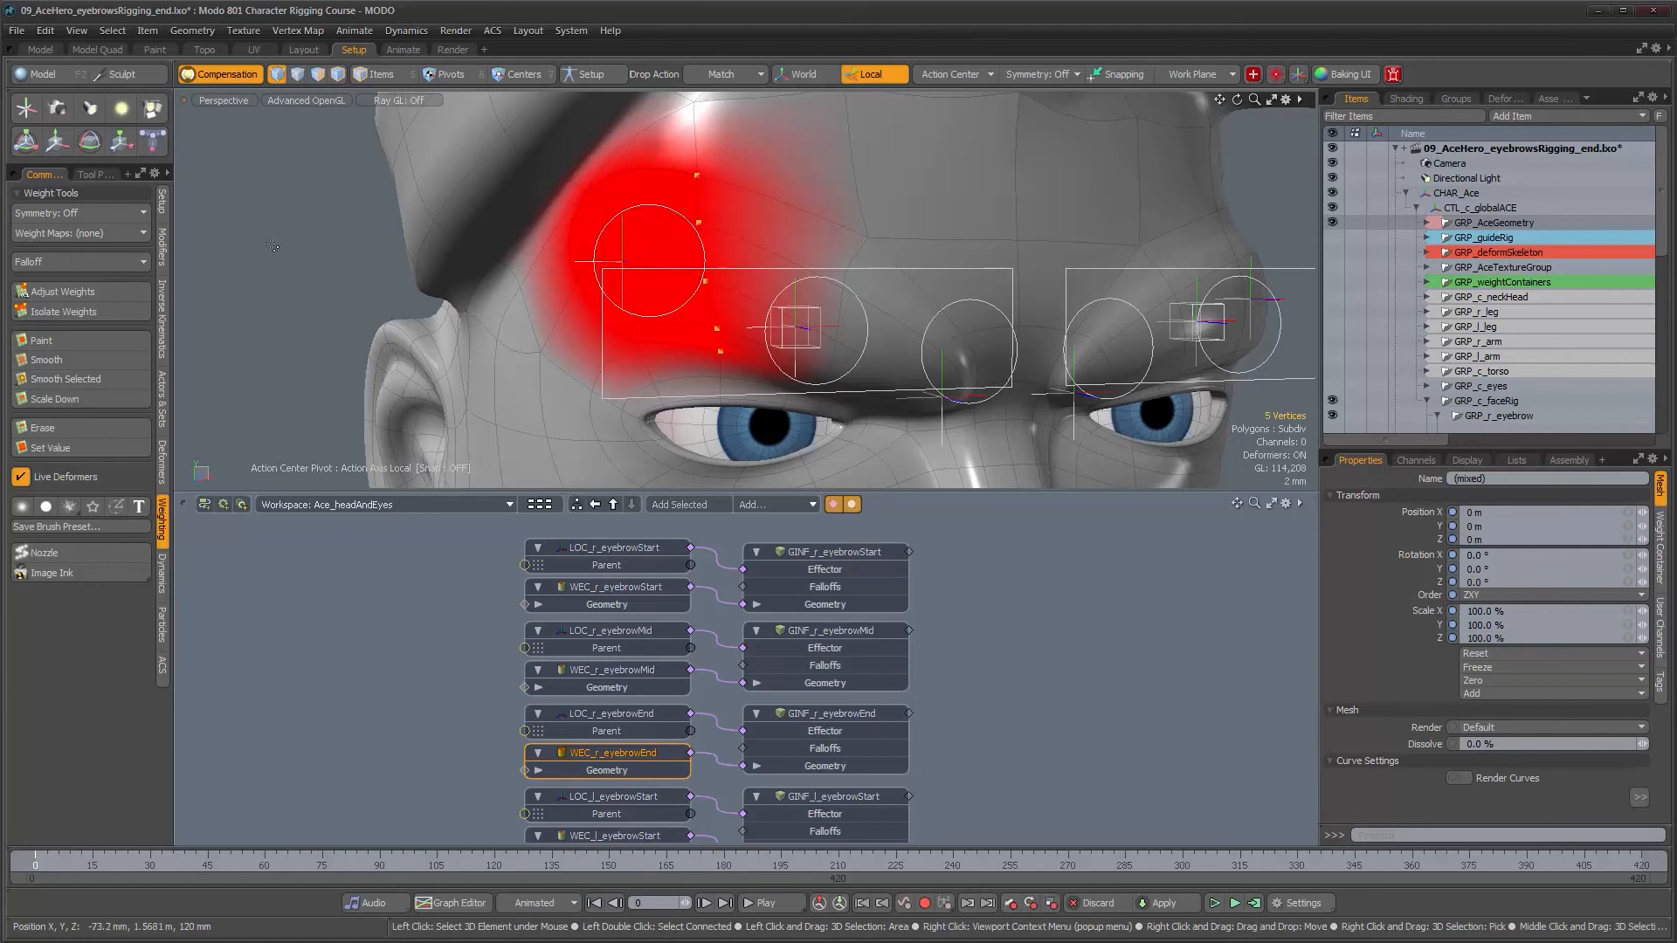
pyautogui.click(83, 293)
pyautogui.moveTo(698, 222); pyautogui.dragTo(687, 224)
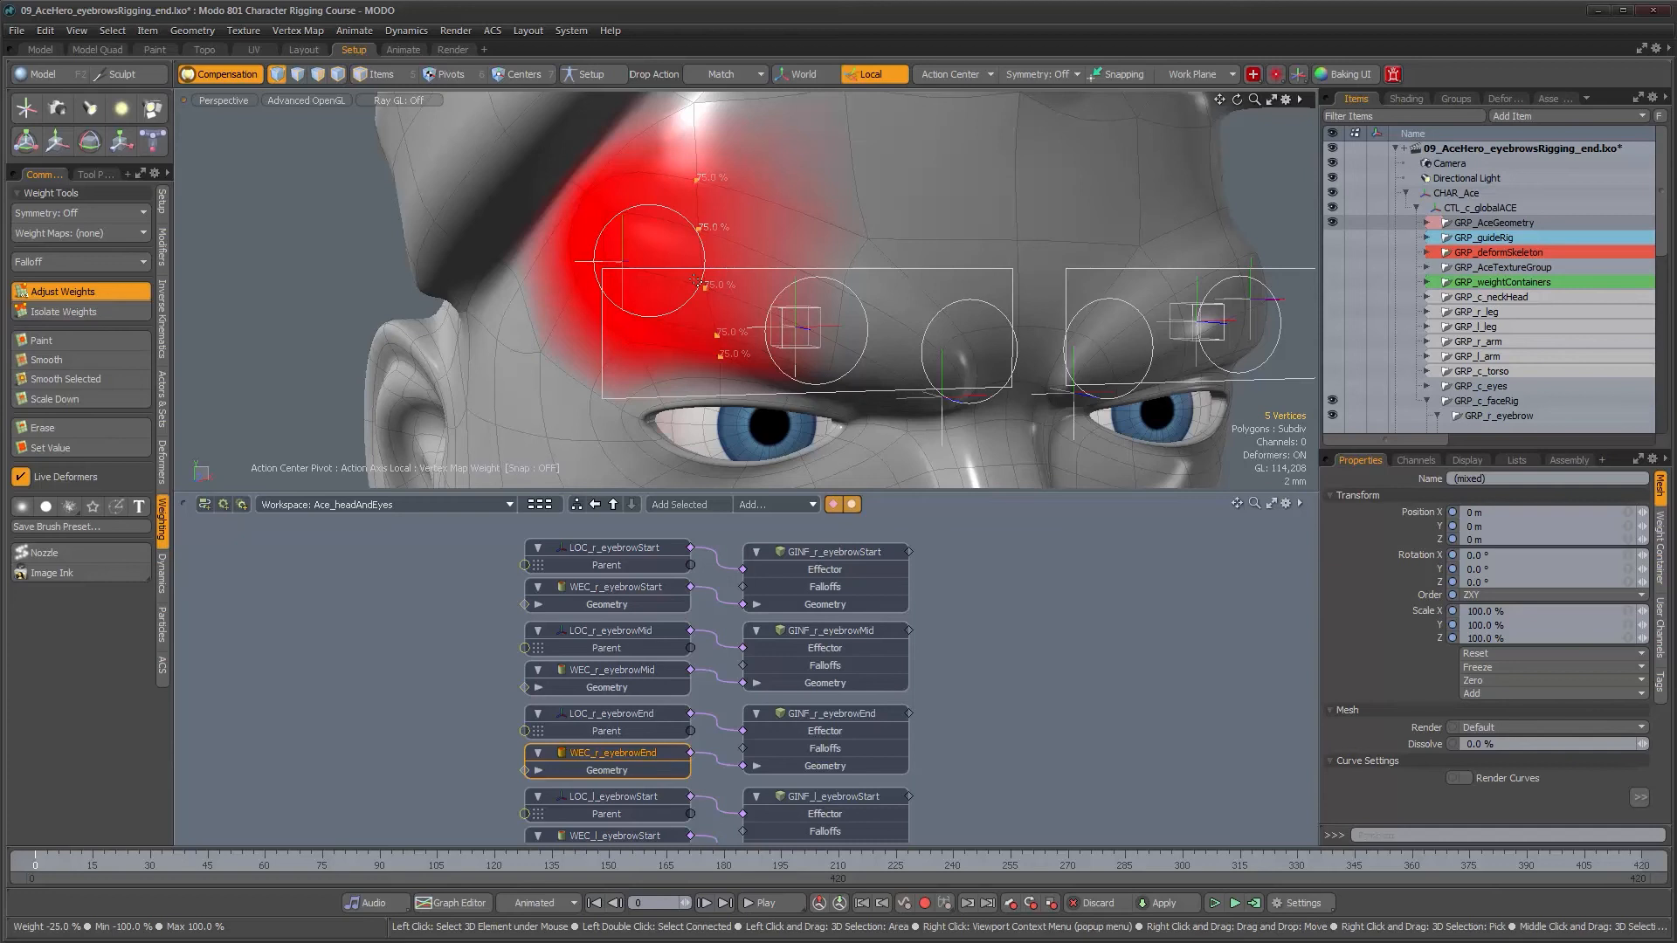
pyautogui.keyDown('alt'); pyautogui.moveTo(699, 264); pyautogui.dragTo(656, 345); pyautogui.keyUp('alt')
pyautogui.click(81, 290)
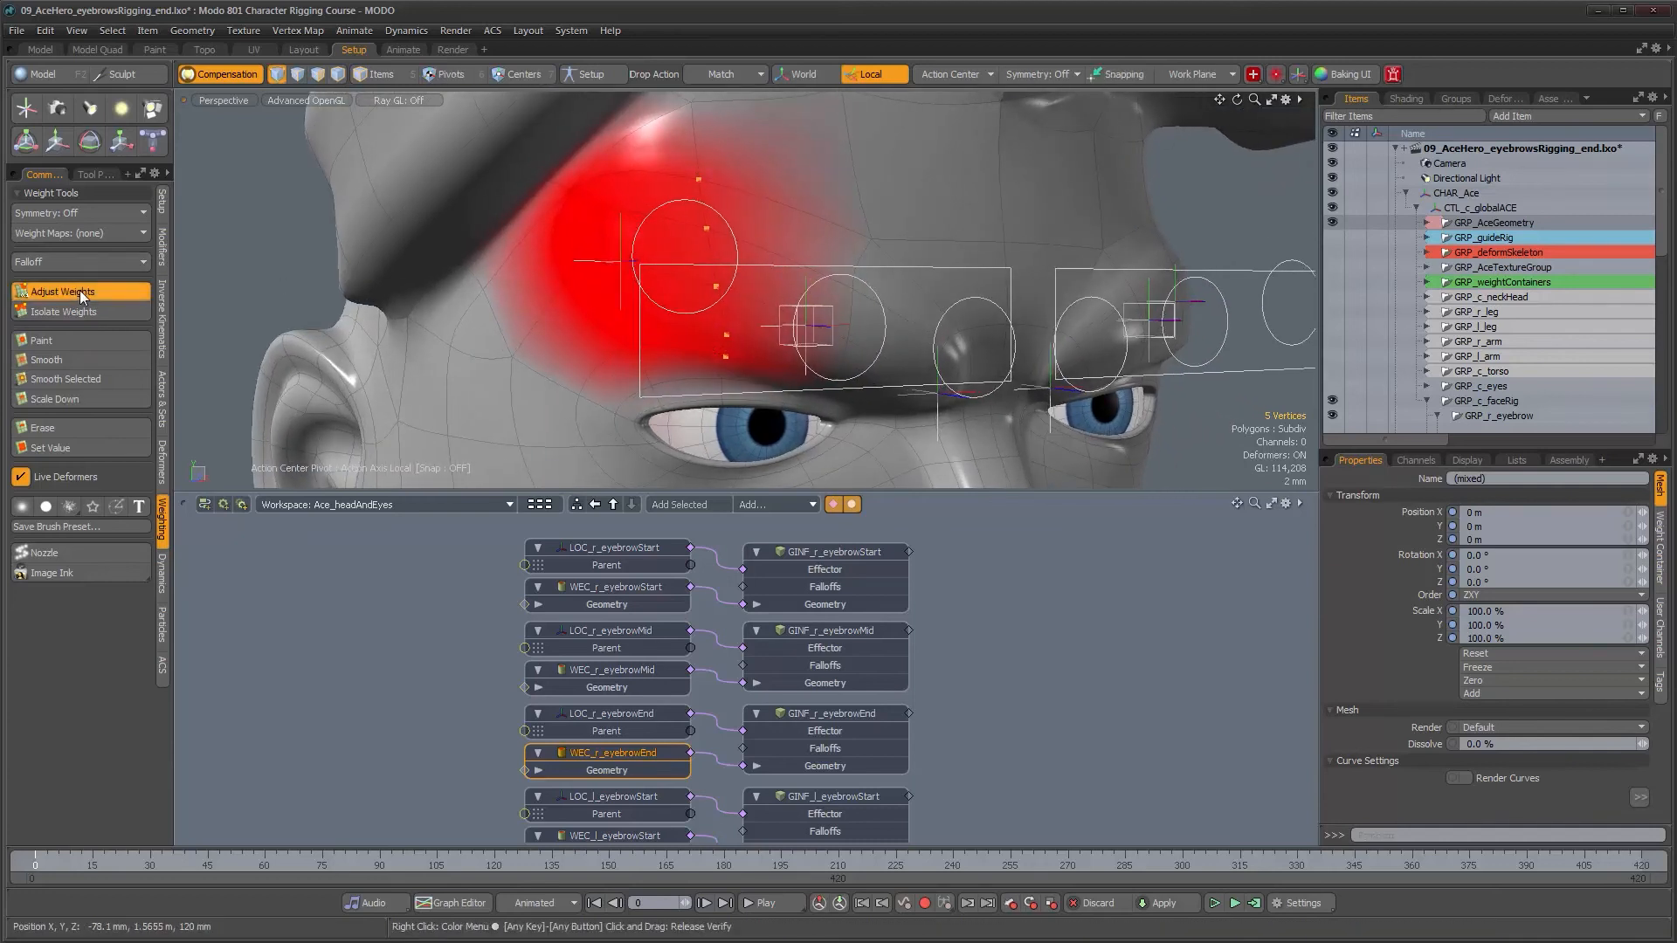
pyautogui.click(80, 290)
# Step: Reduce the WEC_r_eyebrowEnd weights of three vertices along the outer side of the brow end by about 44%, and clear the vertex selection
pyautogui.keyDown('alt'); pyautogui.moveTo(611, 288); pyautogui.dragTo(558, 284); pyautogui.keyUp('alt')
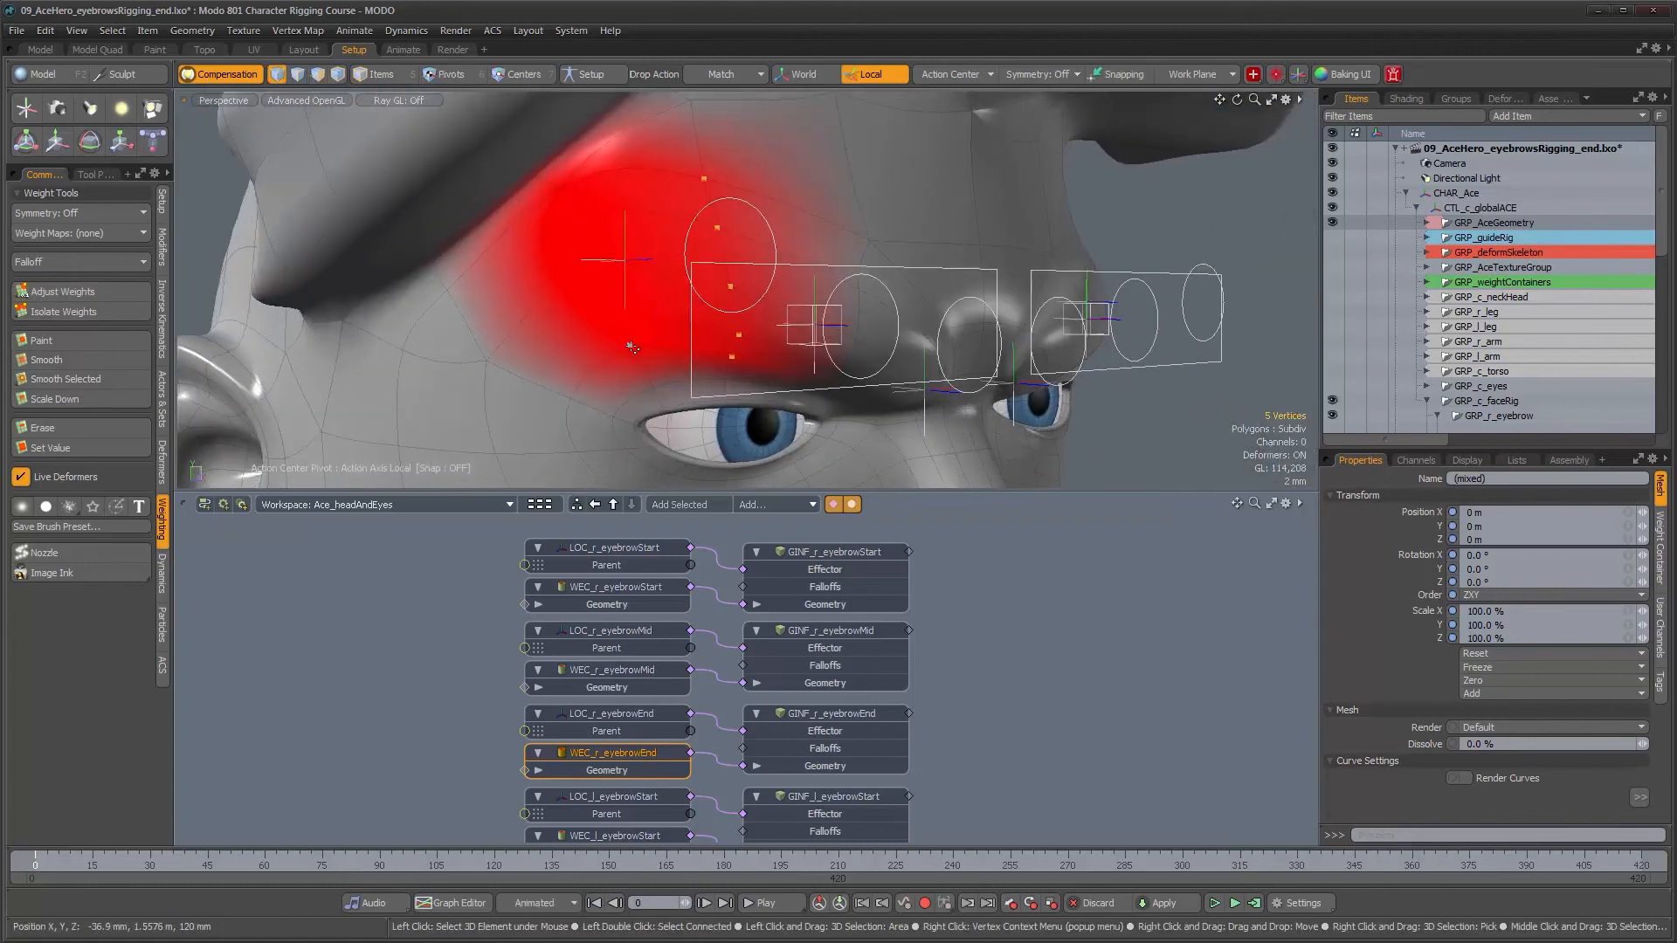
pyautogui.keyDown('shift'); pyautogui.click(556, 281); pyautogui.keyUp('shift')
pyautogui.keyDown('shift'); pyautogui.click(560, 186); pyautogui.keyUp('shift')
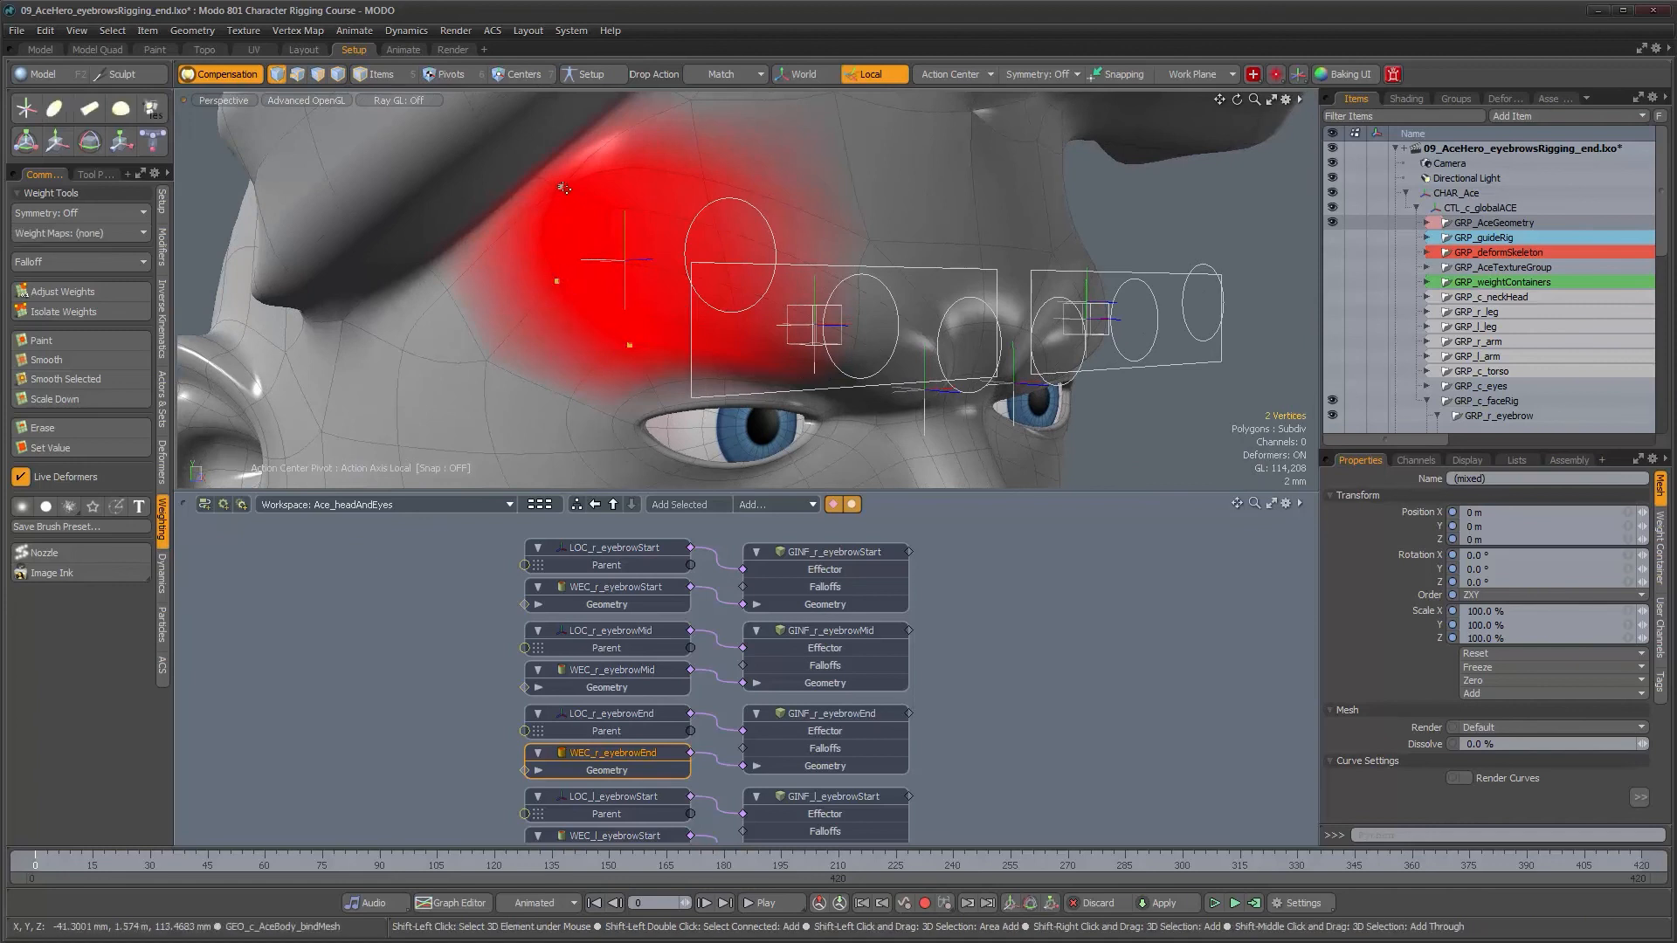
pyautogui.click(87, 292)
pyautogui.moveTo(664, 262); pyautogui.dragTo(572, 262)
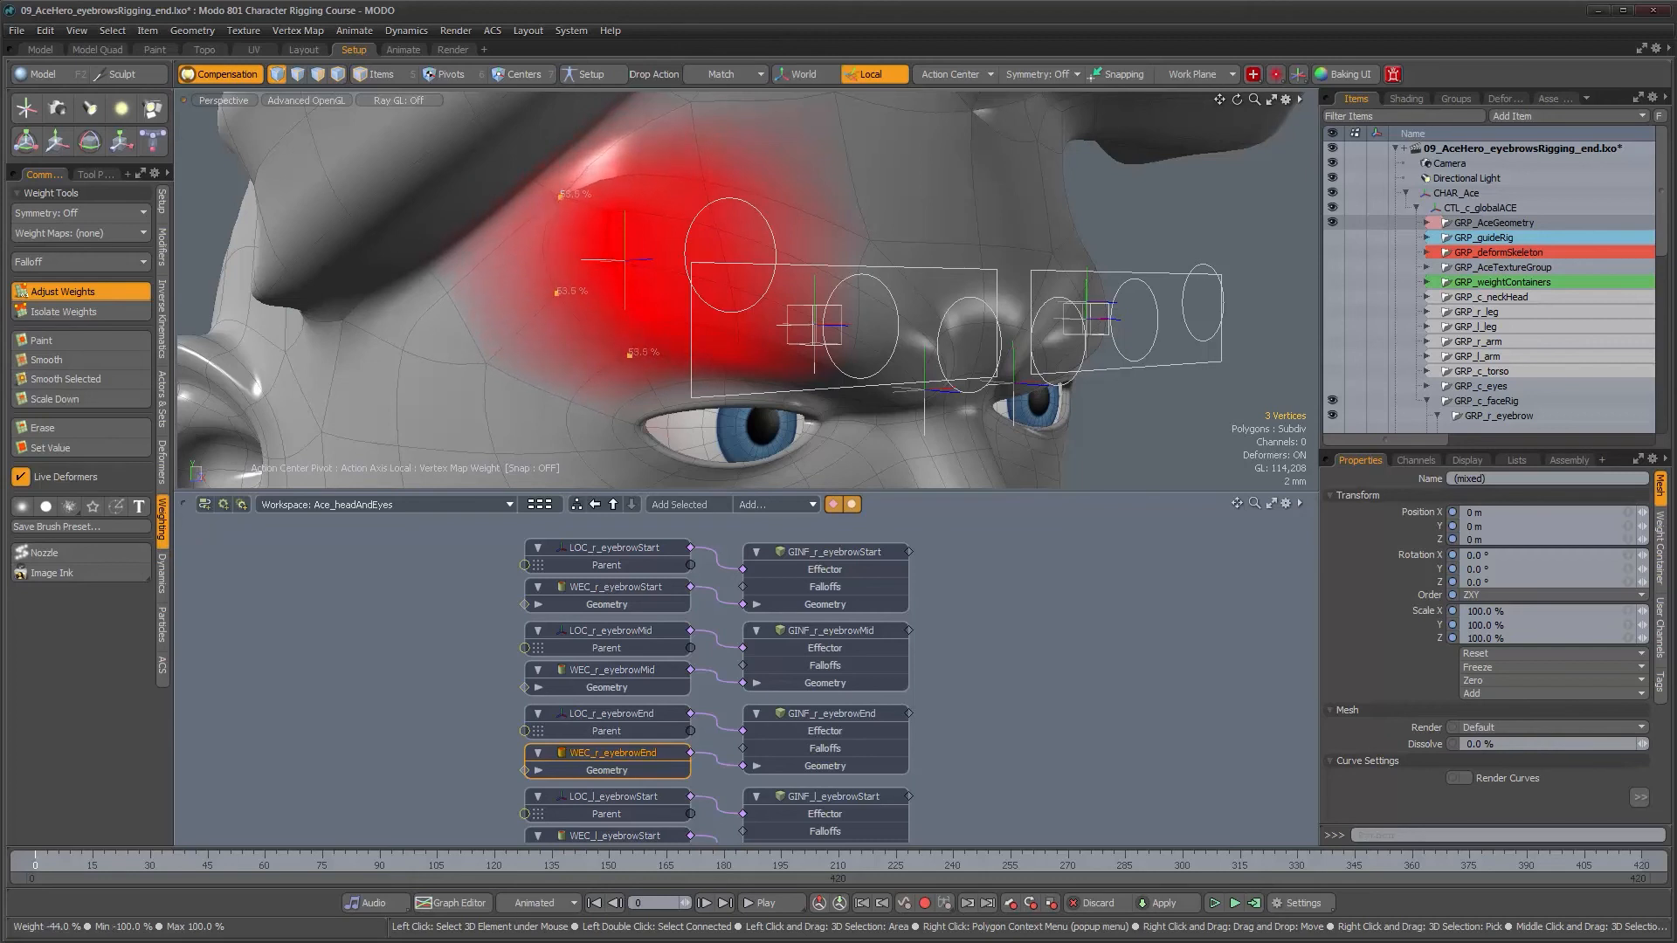
pyautogui.press('q')
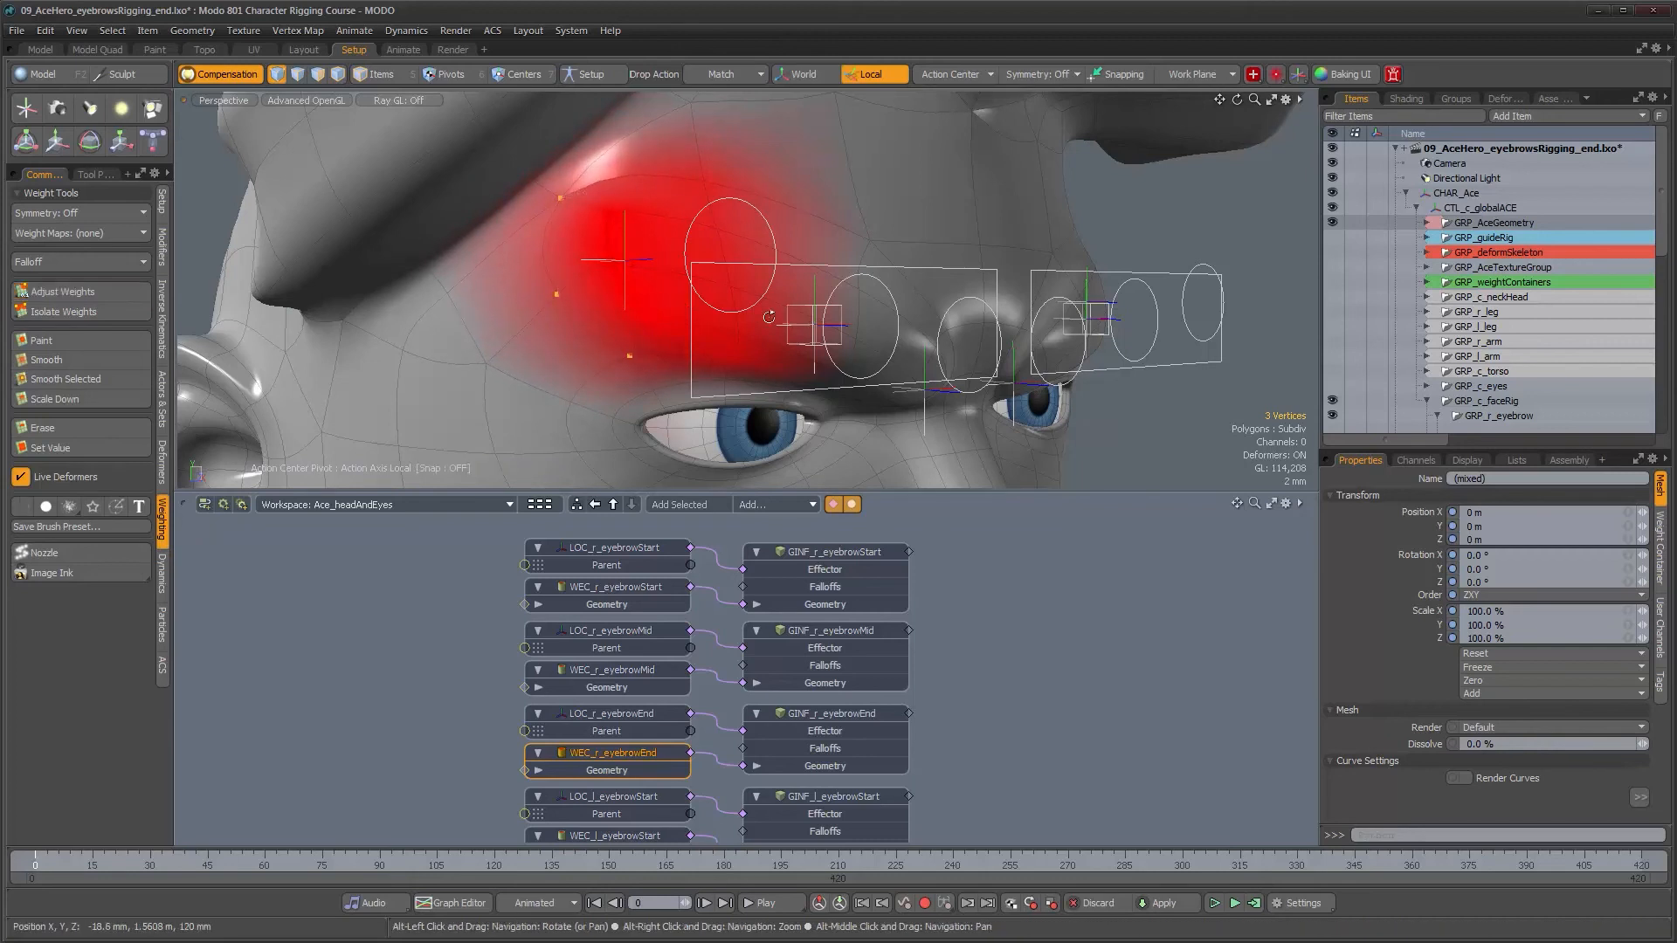
pyautogui.keyDown('alt'); pyautogui.moveTo(917, 301); pyautogui.dragTo(772, 325); pyautogui.keyUp('alt')
pyautogui.scroll(-2, 773, 324)
pyautogui.keyDown('alt'); pyautogui.moveTo(796, 268); pyautogui.dragTo(821, 259); pyautogui.keyUp('alt')
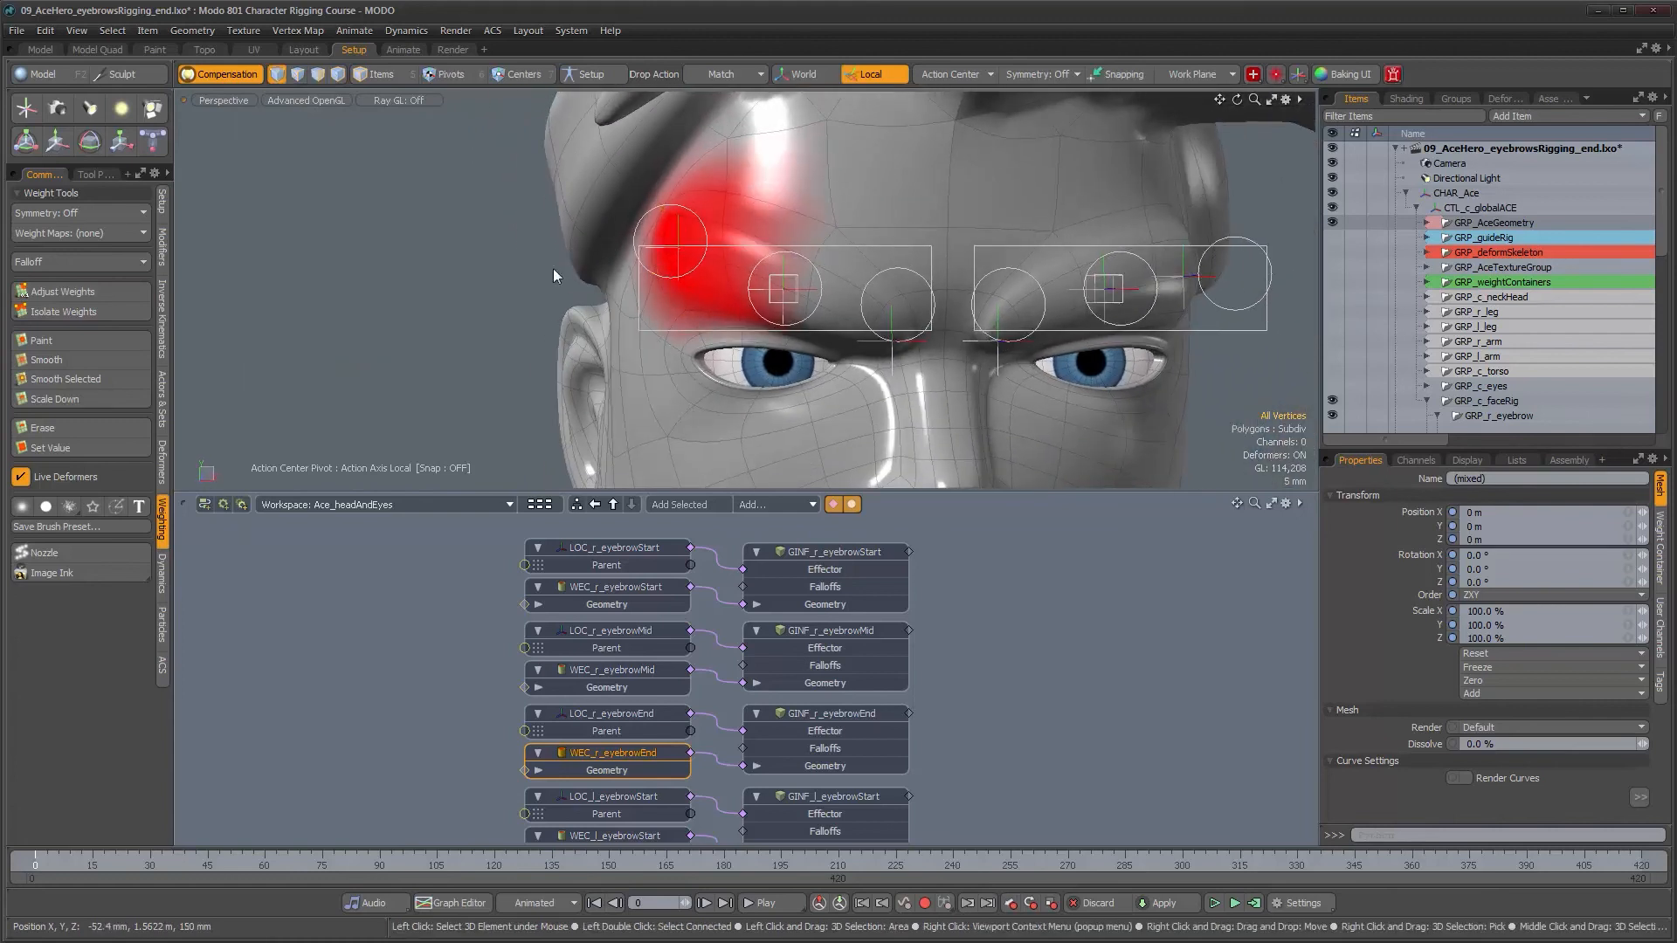
# Step: Test CTL_r_eyebrowEnd in item selection by moving it around the brow, and set its X and Y positions back to 0
pyautogui.press('5')
pyautogui.click(690, 211)
pyautogui.keyDown('alt'); pyautogui.moveTo(690, 212); pyautogui.dragTo(701, 280); pyautogui.keyUp('alt')
pyautogui.press('w')
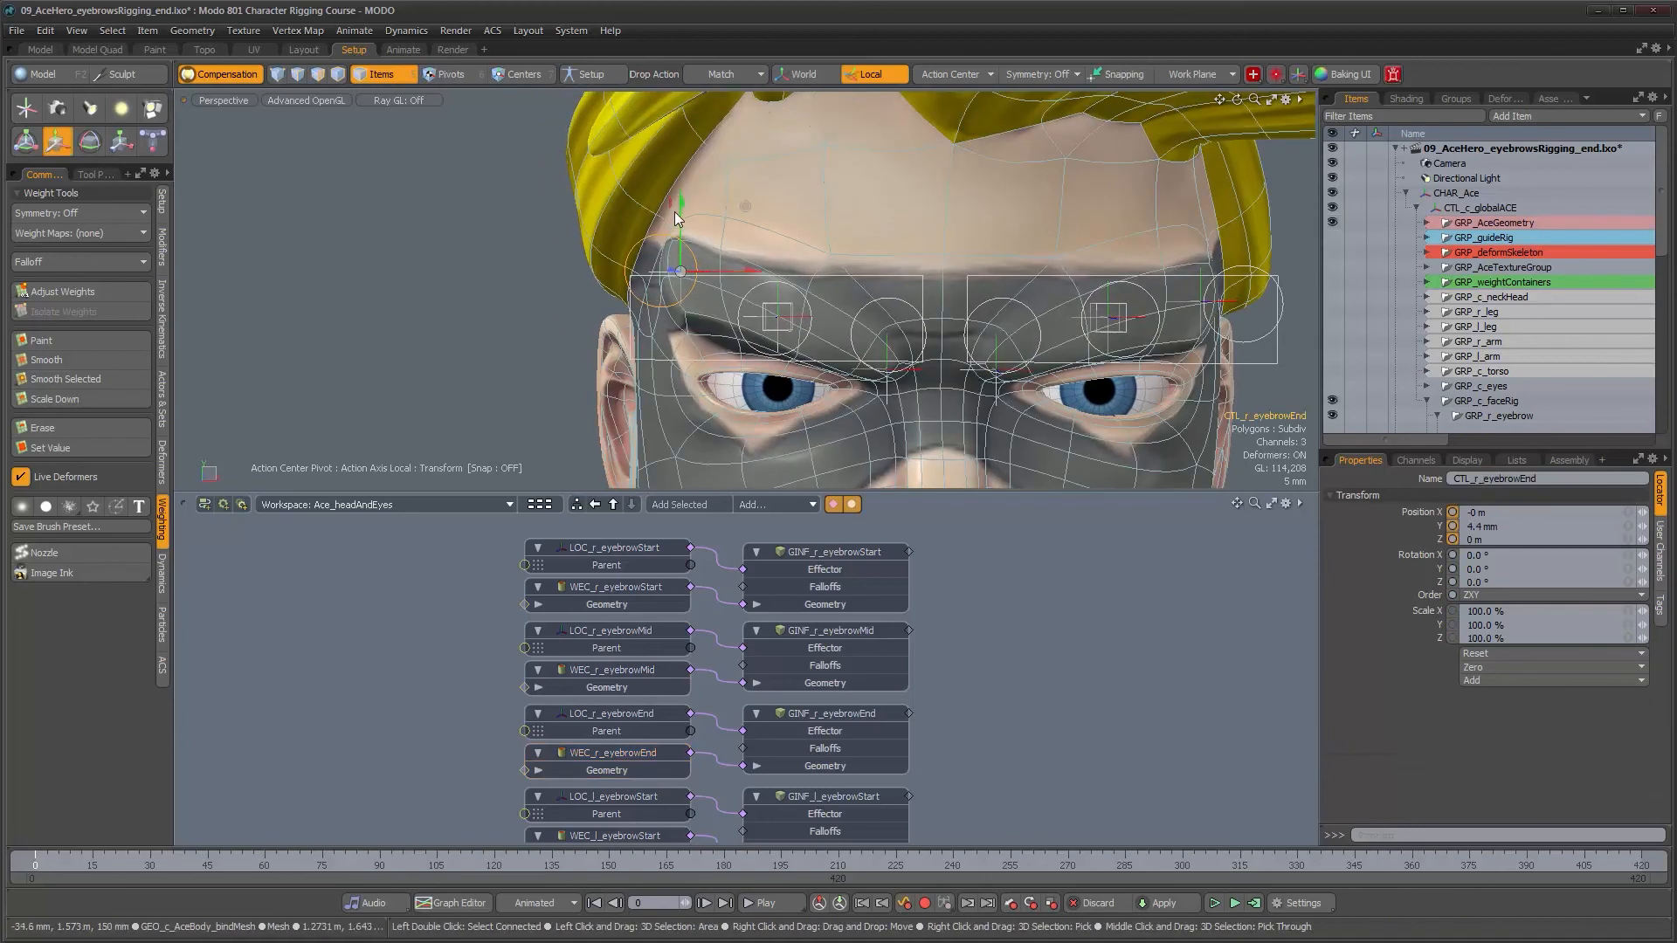
pyautogui.moveTo(681, 204); pyautogui.dragTo(762, 247)
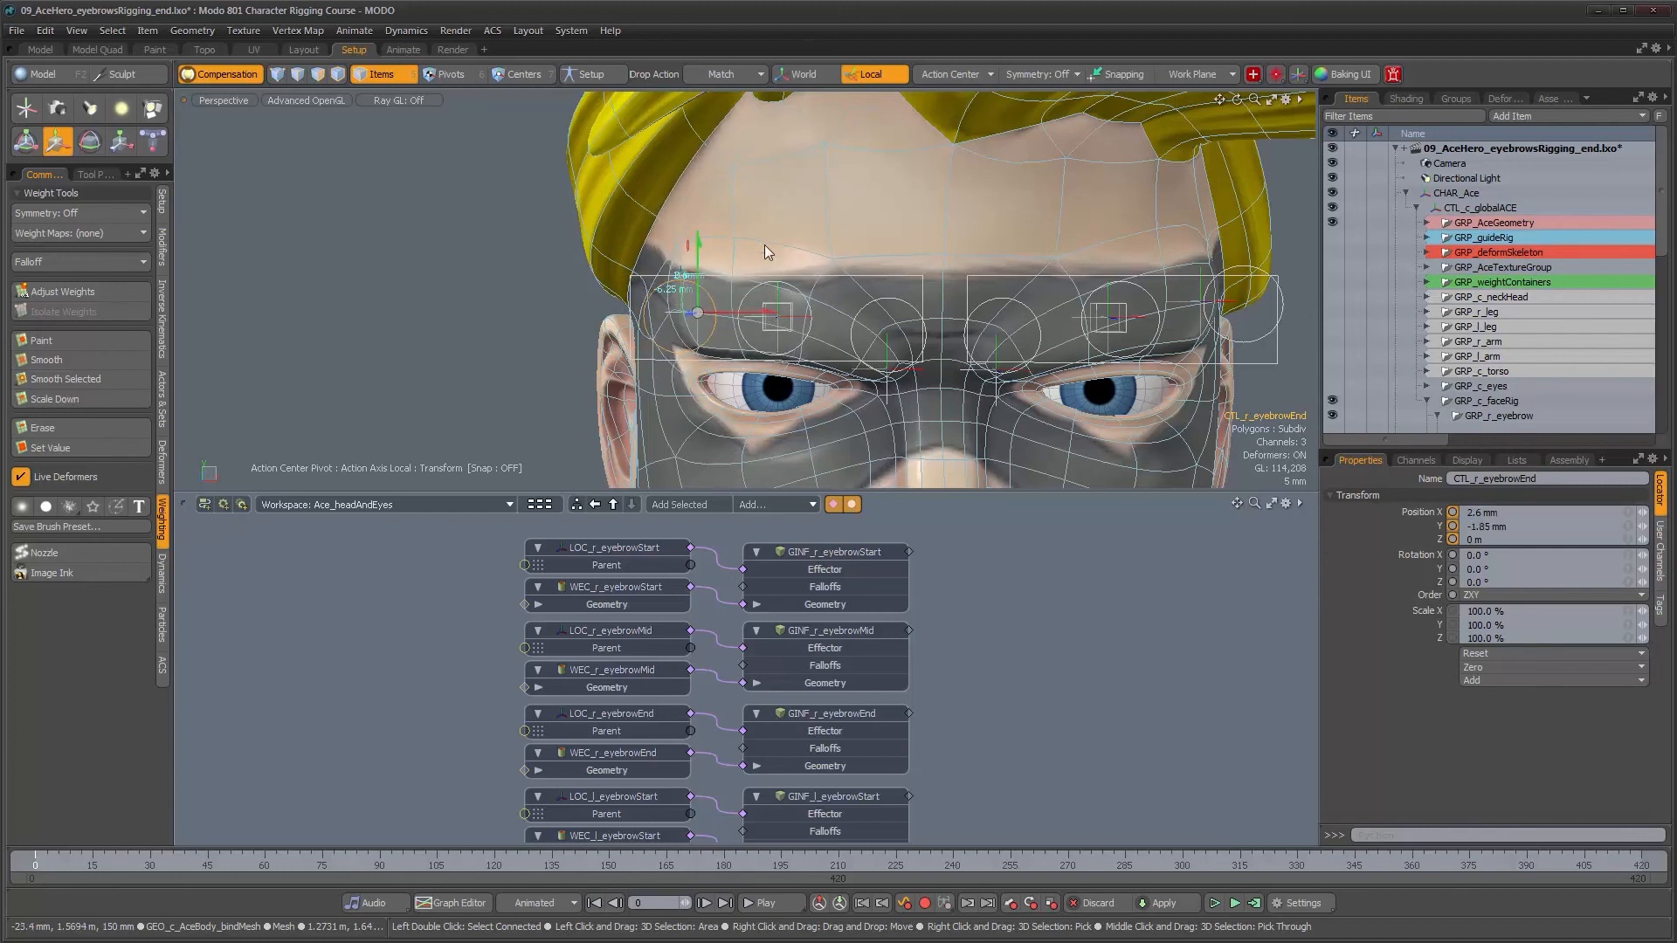
pyautogui.write('0')
pyautogui.press('Tab')
pyautogui.write('0')
pyautogui.press('Tab')
pyautogui.keyDown('alt'); pyautogui.moveTo(1005, 372); pyautogui.dragTo(836, 410); pyautogui.keyUp('alt')
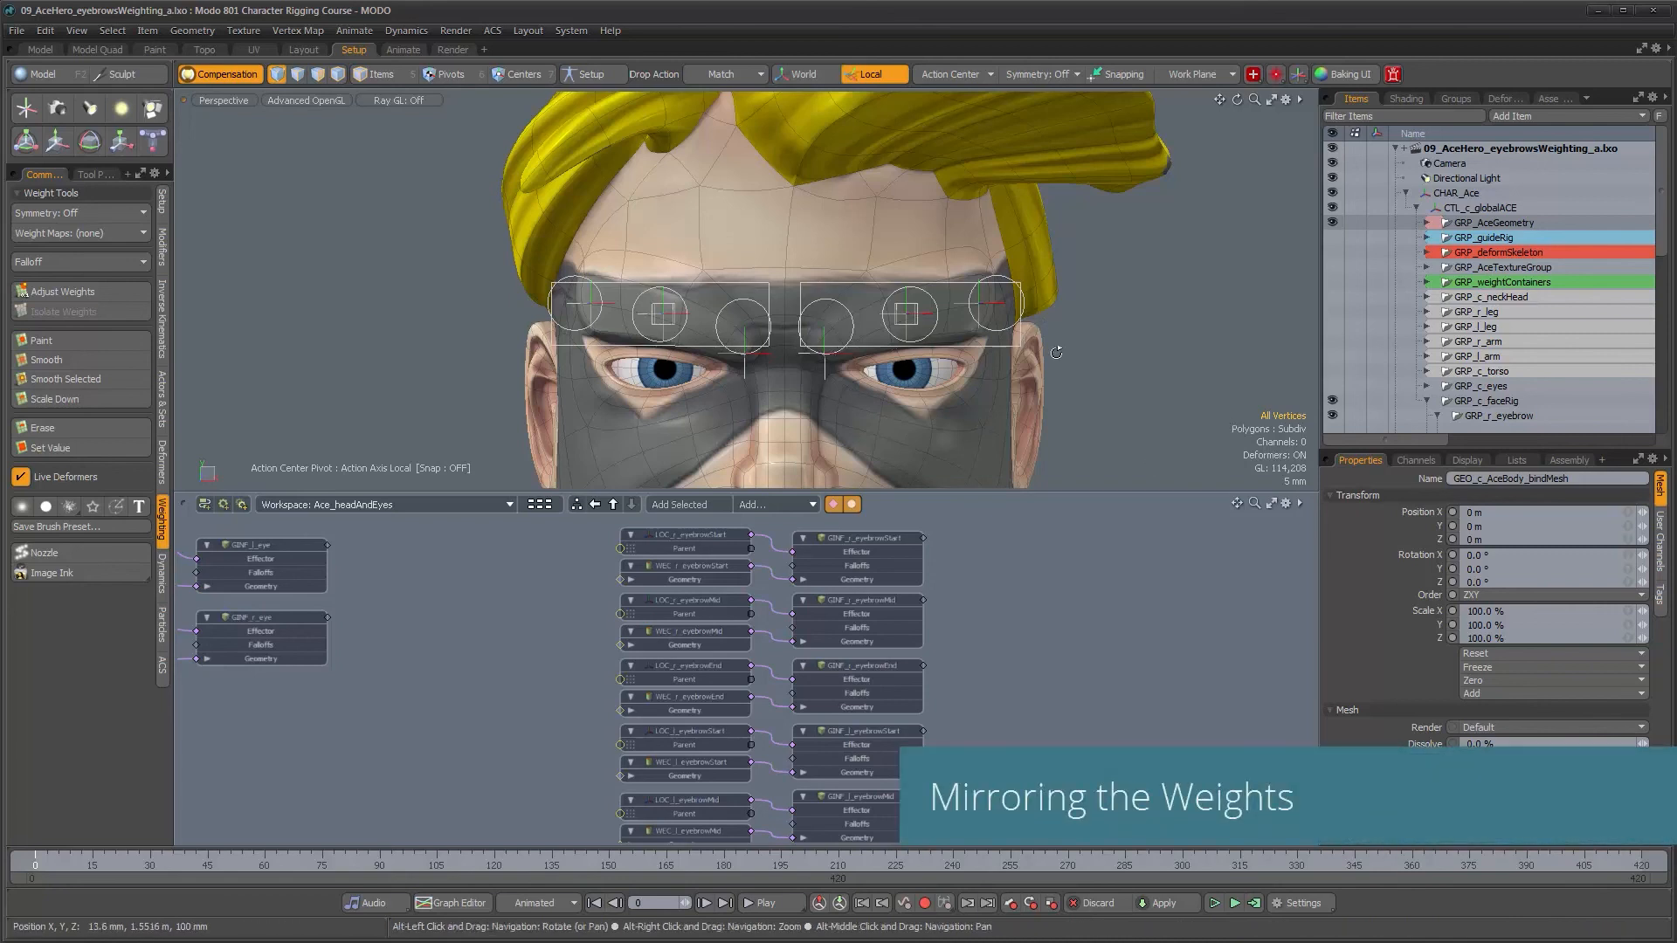
# Step: Return to item selection and open the ETEREA Weight Tools and Data Lists palettes
pyautogui.scroll(-7, 1510, 408)
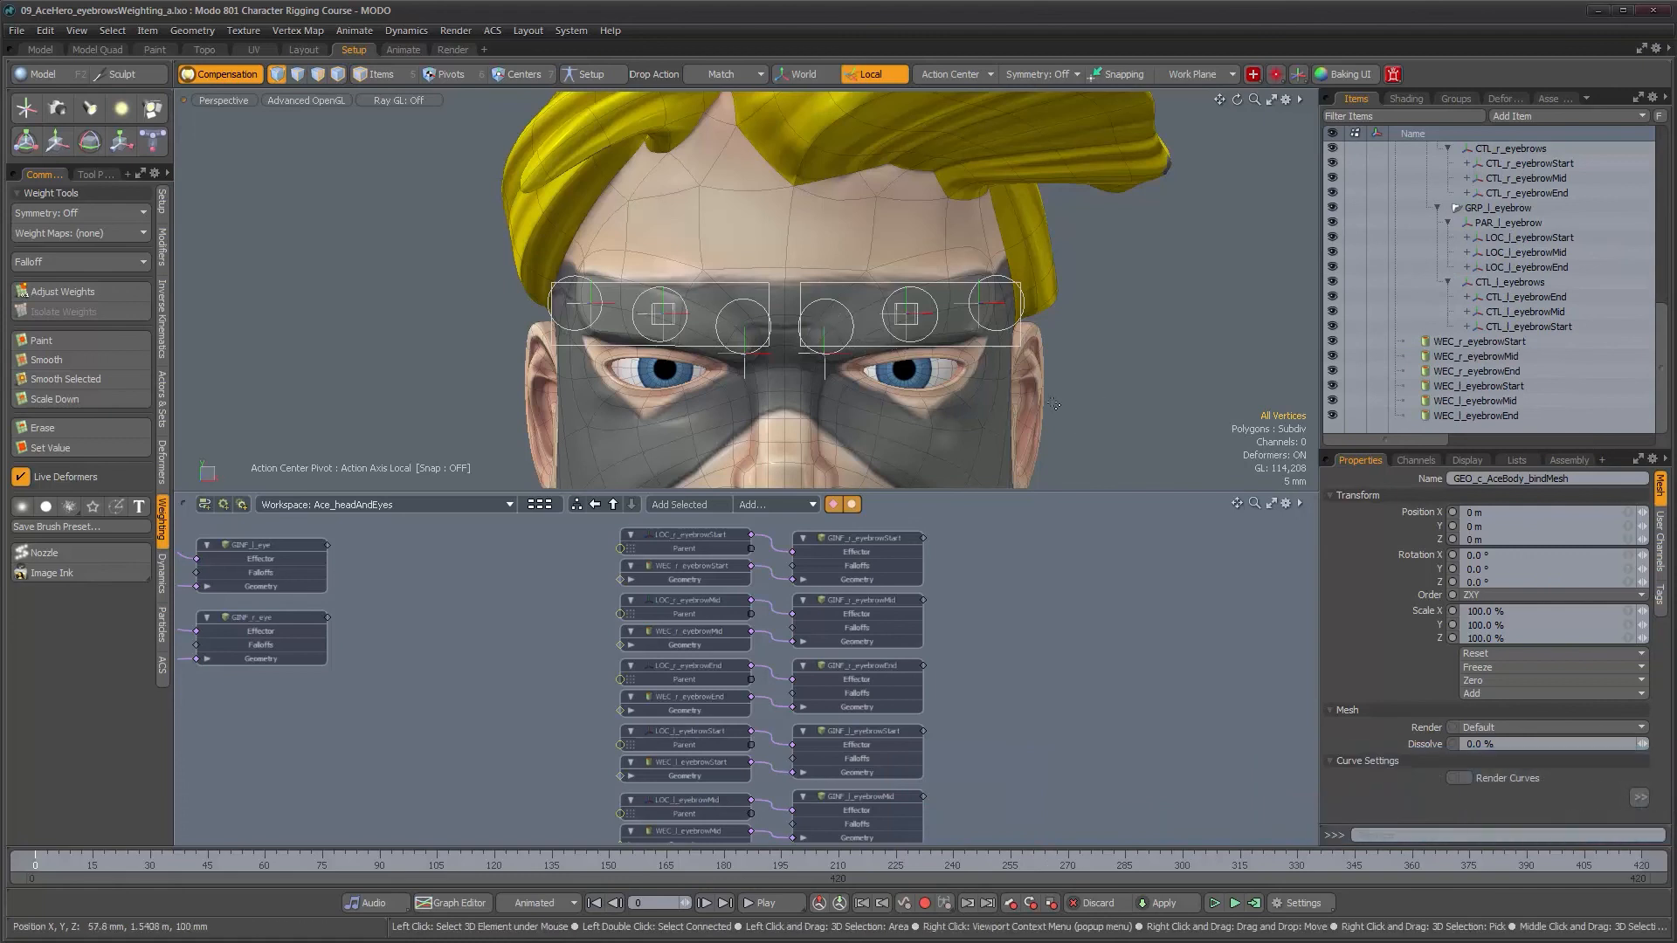
pyautogui.press('5')
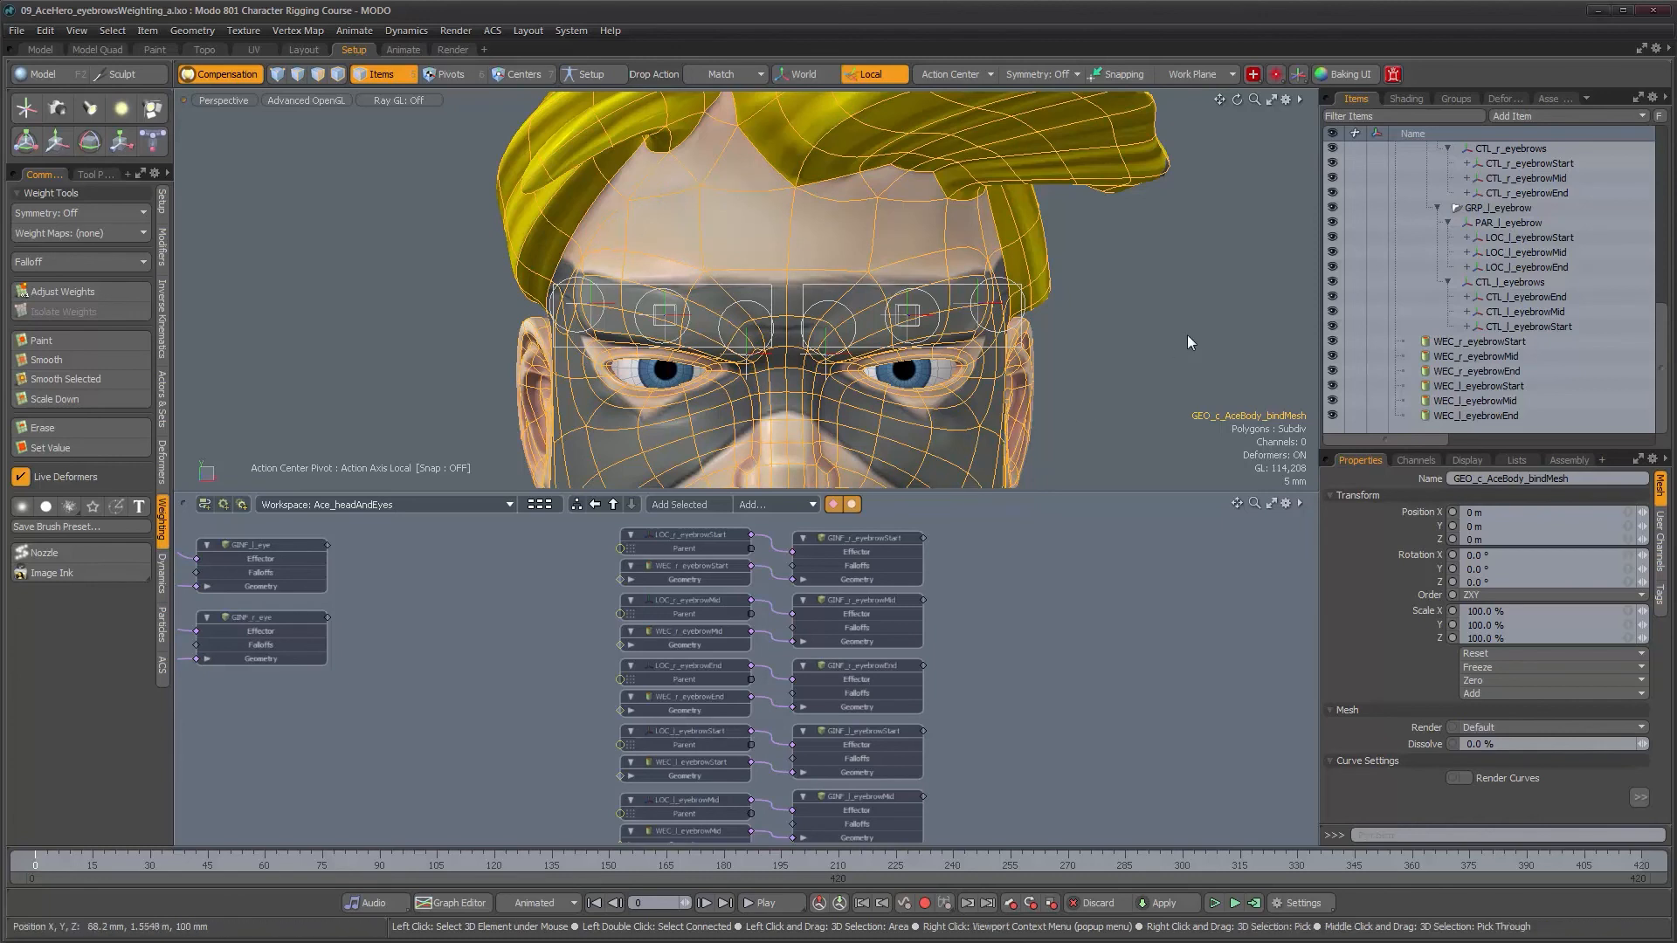
pyautogui.click(1276, 75)
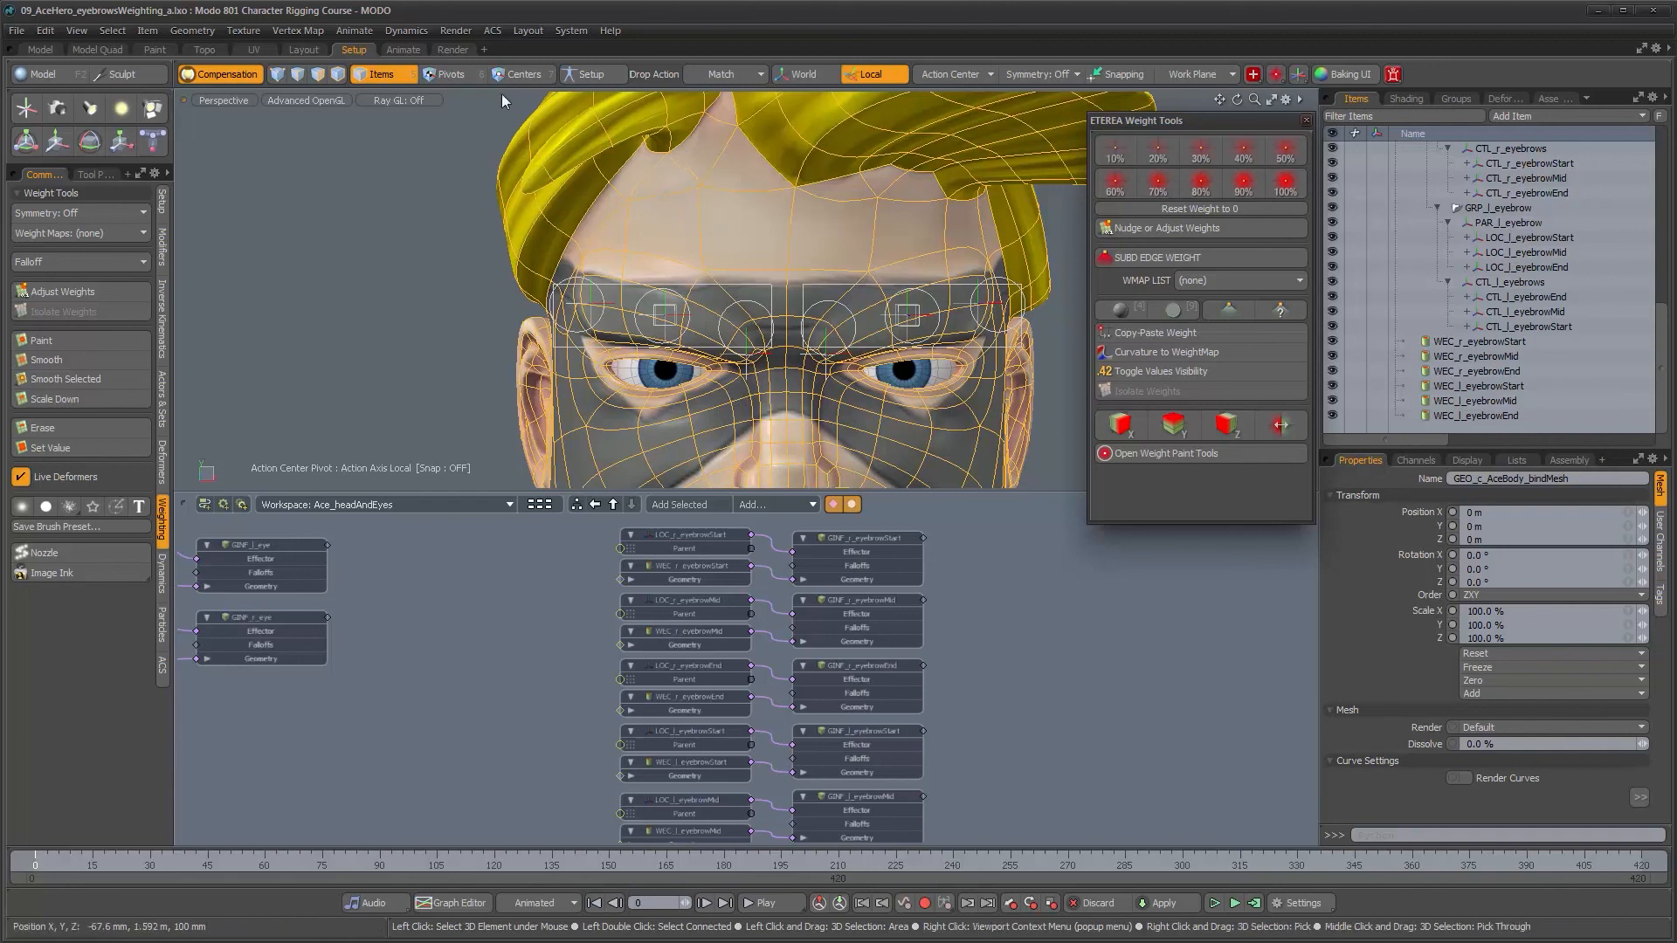
pyautogui.click(521, 29)
pyautogui.moveTo(547, 299)
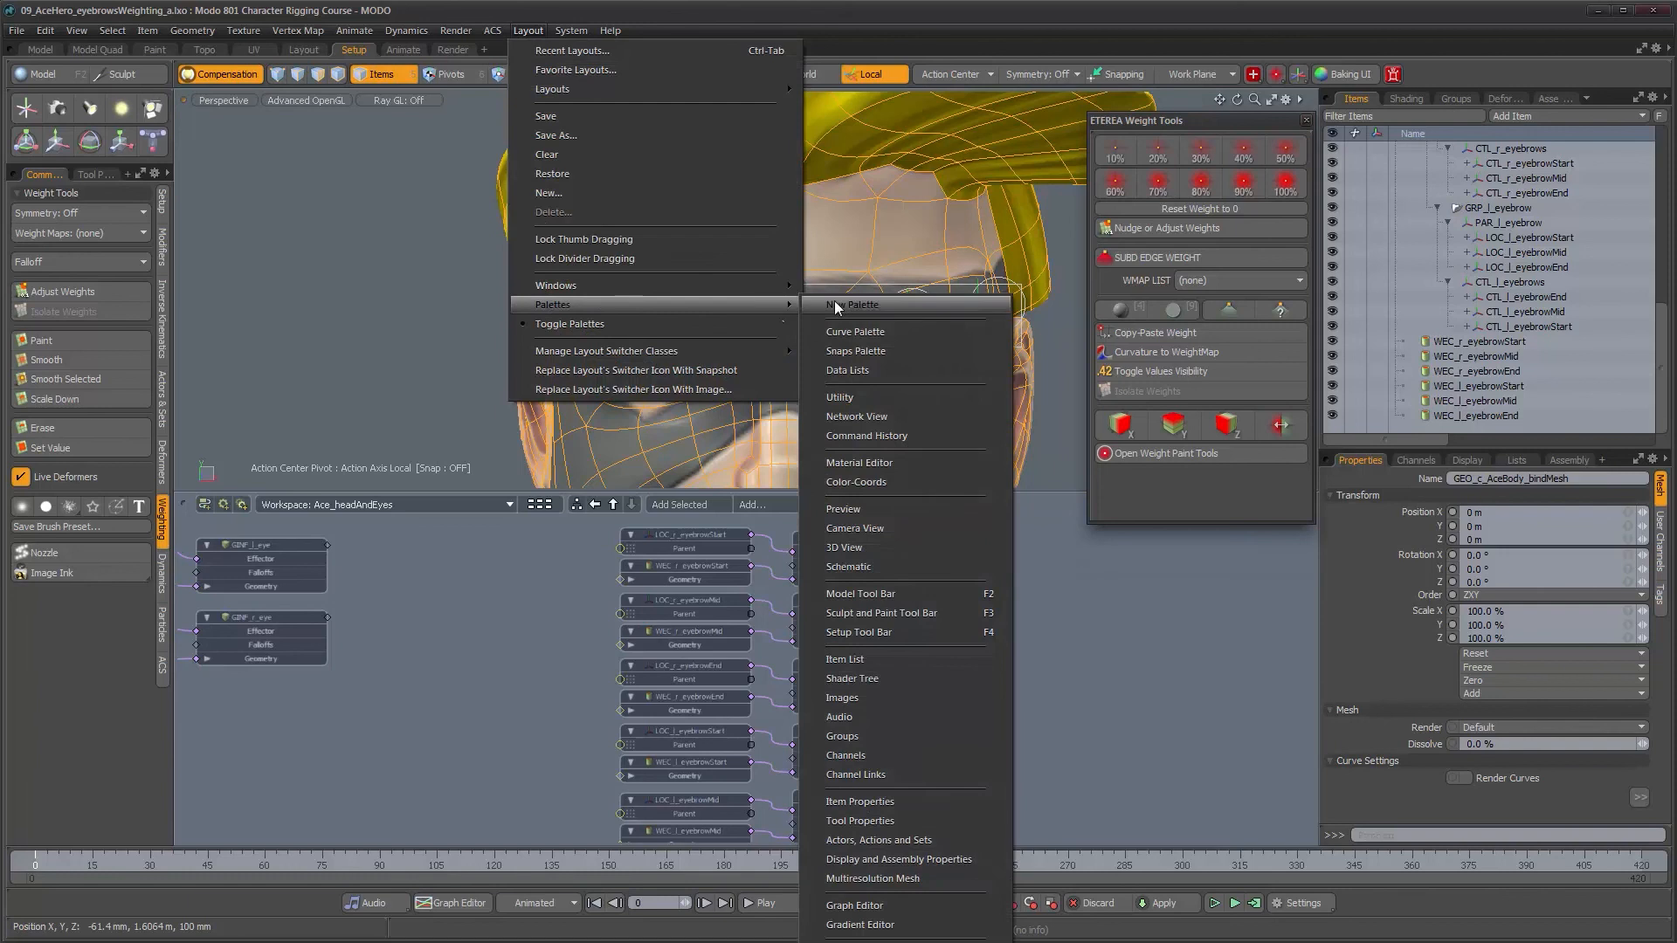
pyautogui.click(881, 372)
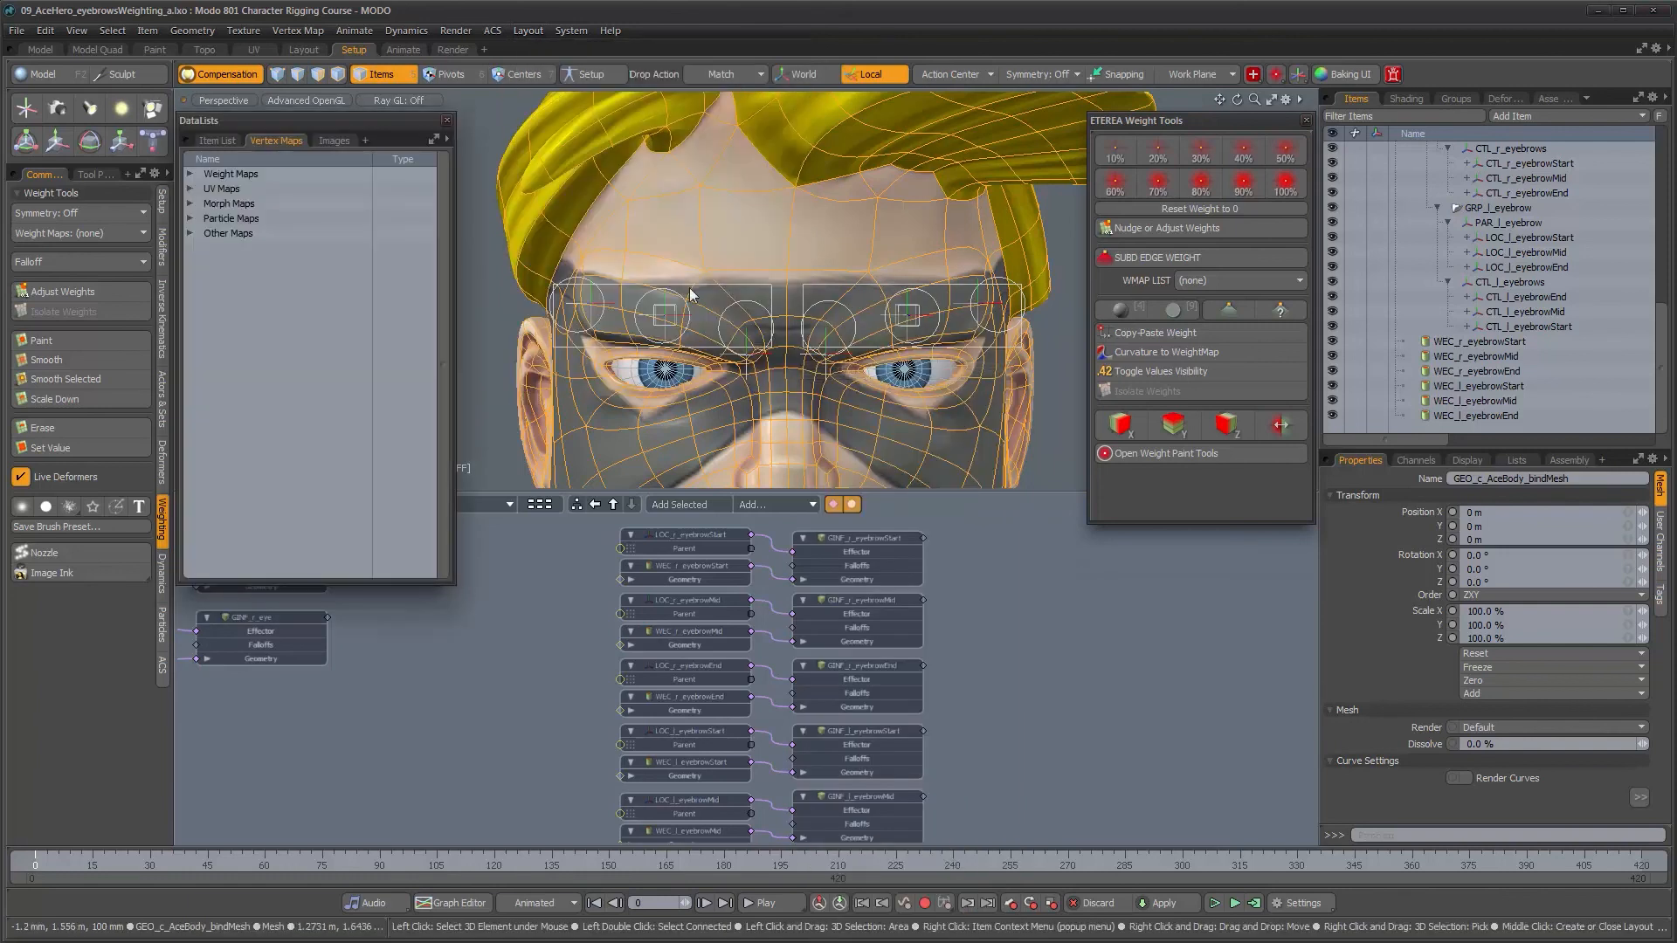
# Step: Open the Utility palette and expand the By Vertex Map group under Vertices in its statistics
pyautogui.click(526, 29)
pyautogui.moveTo(561, 302)
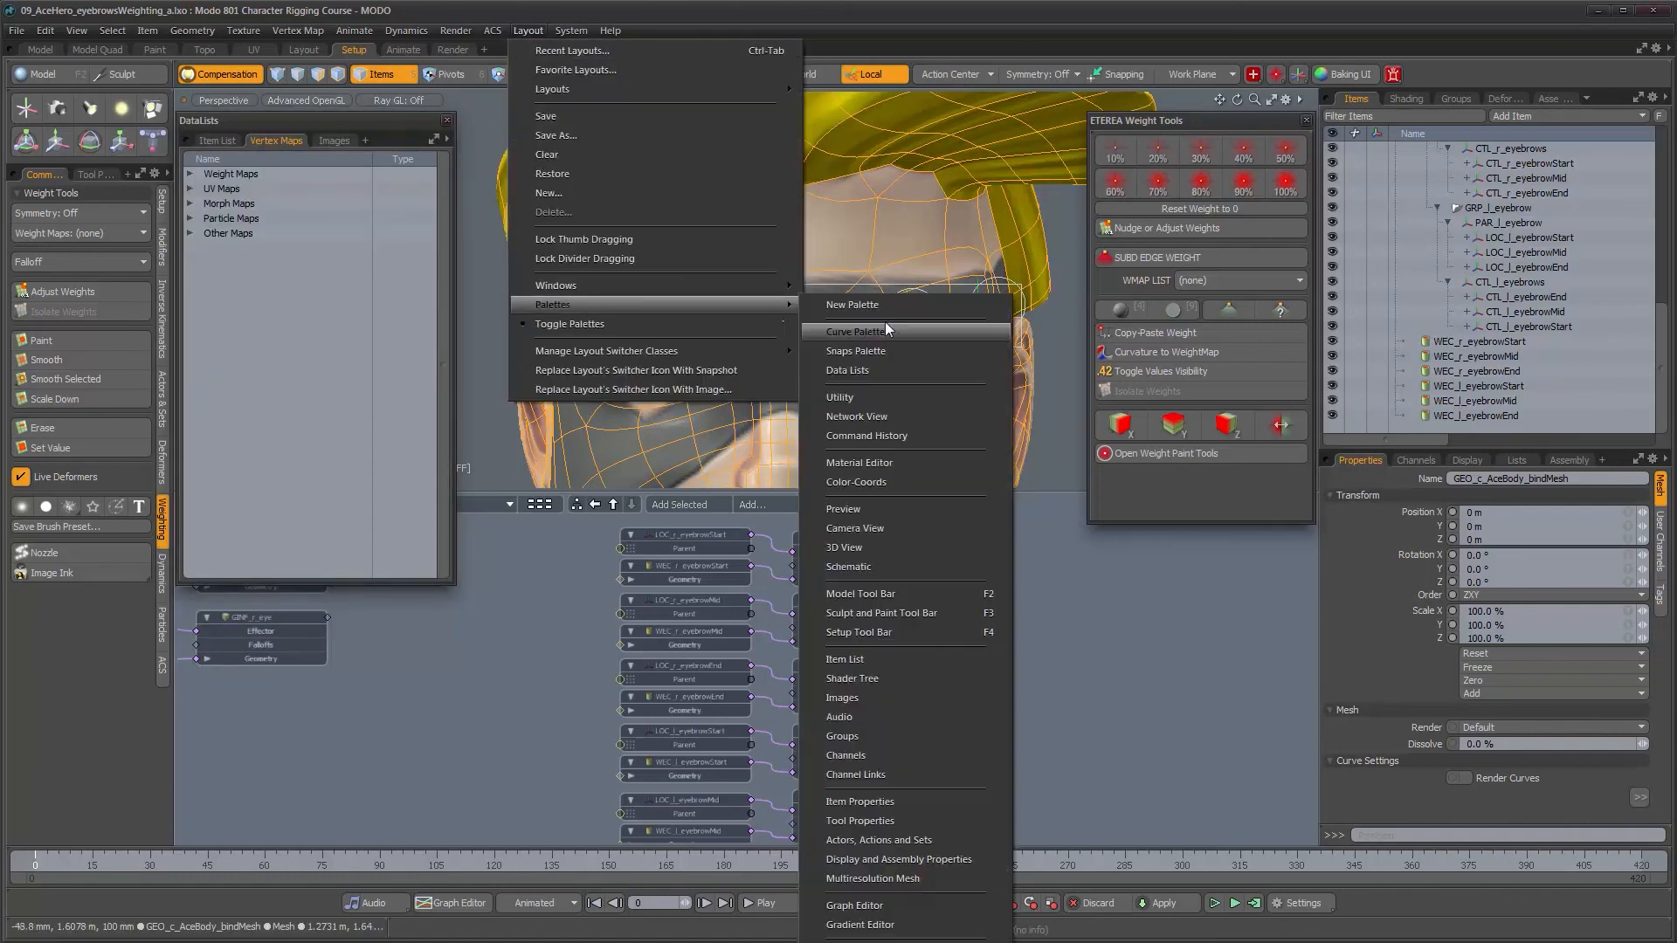
pyautogui.click(889, 401)
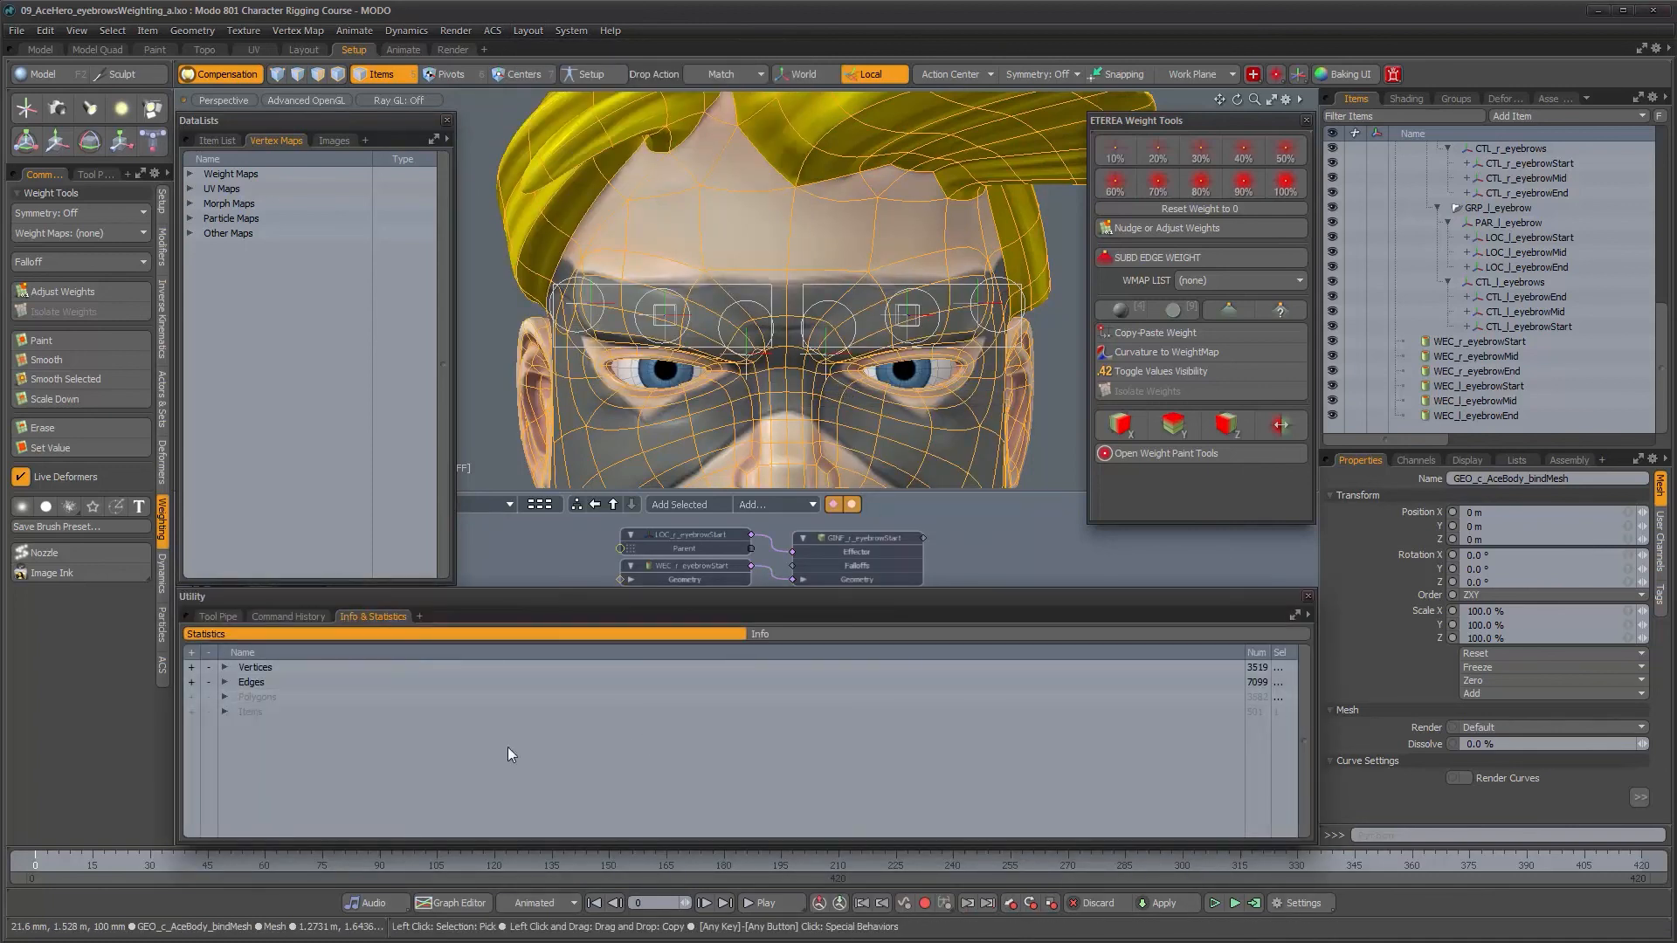
pyautogui.click(791, 634)
pyautogui.click(664, 636)
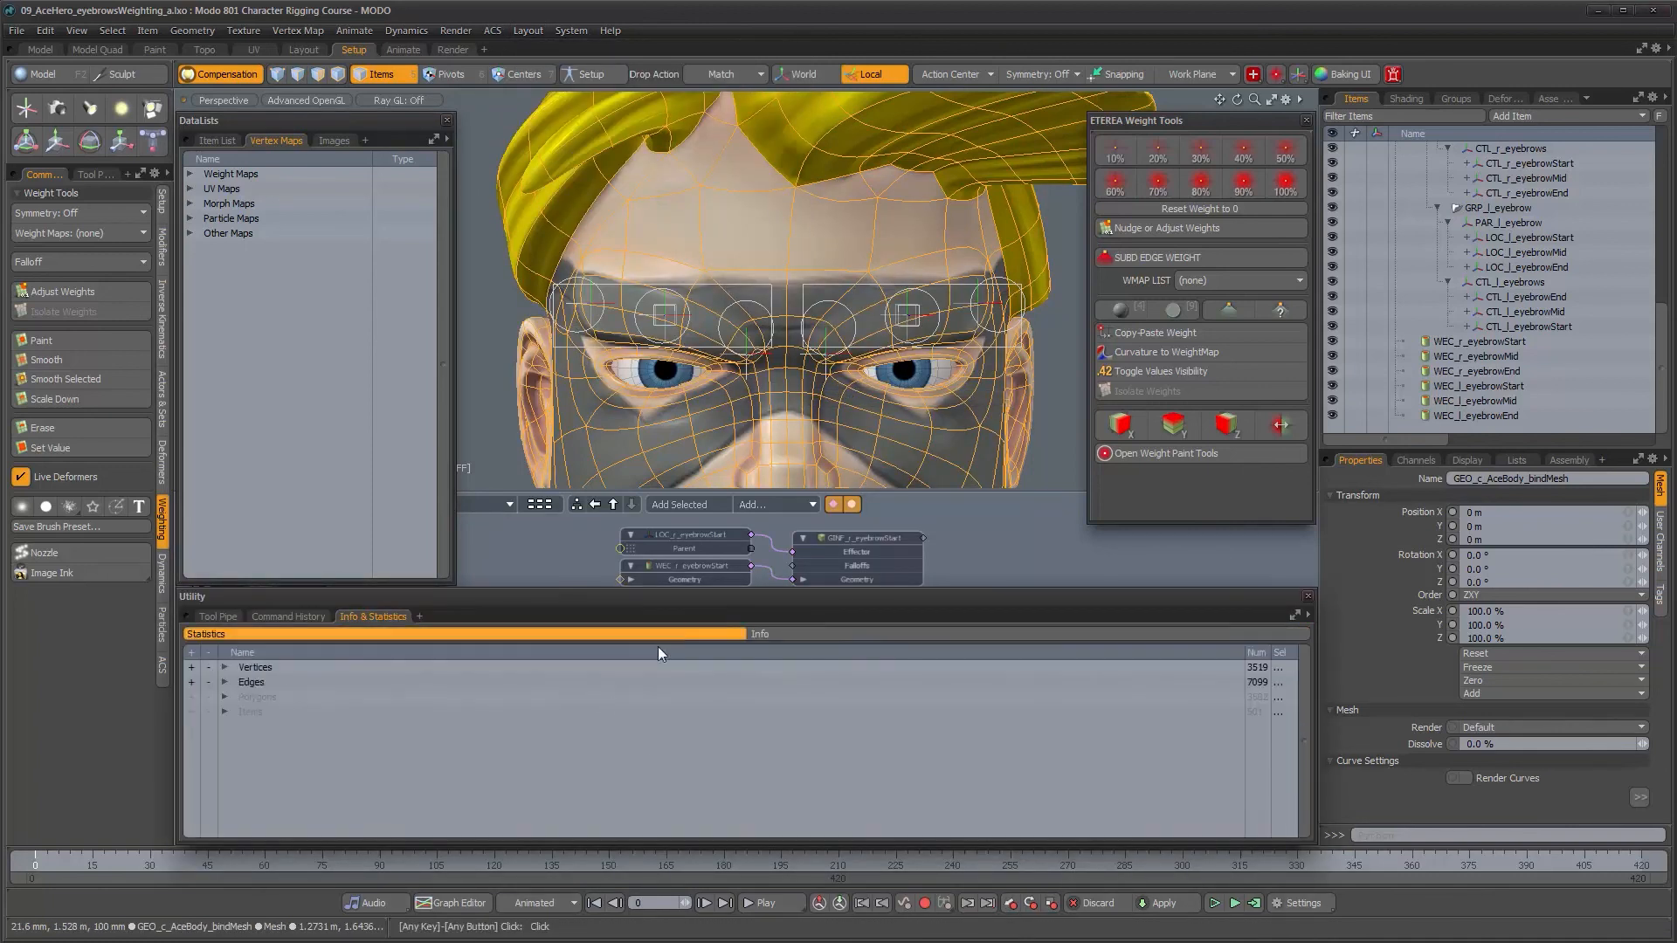
pyautogui.click(224, 668)
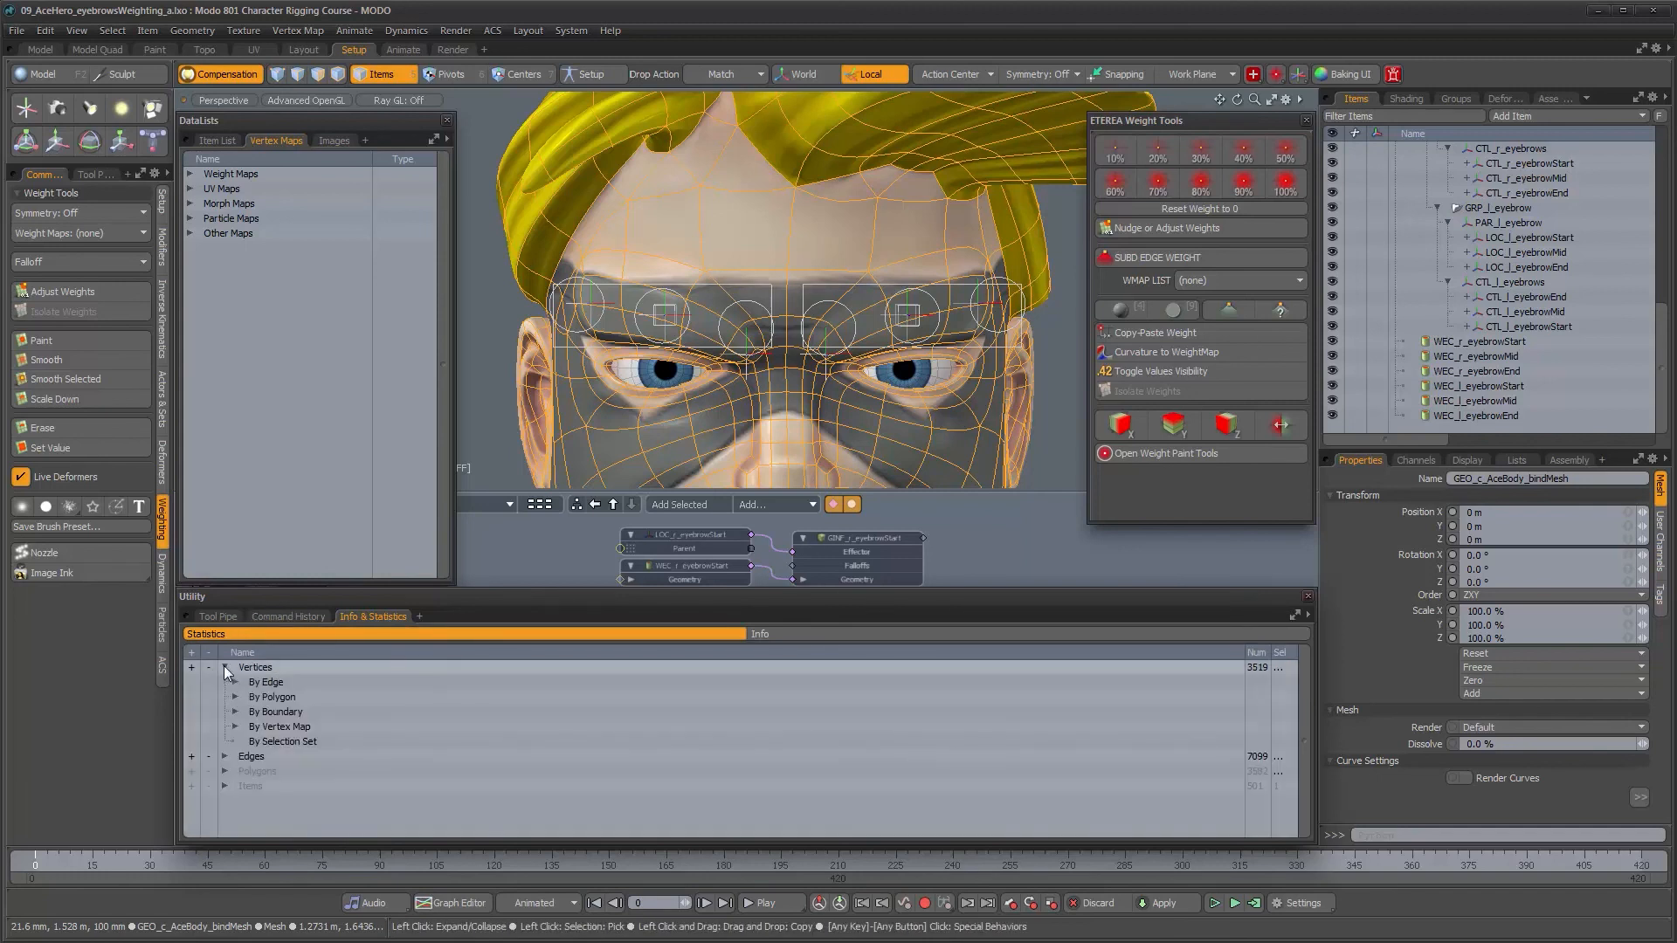
pyautogui.click(234, 726)
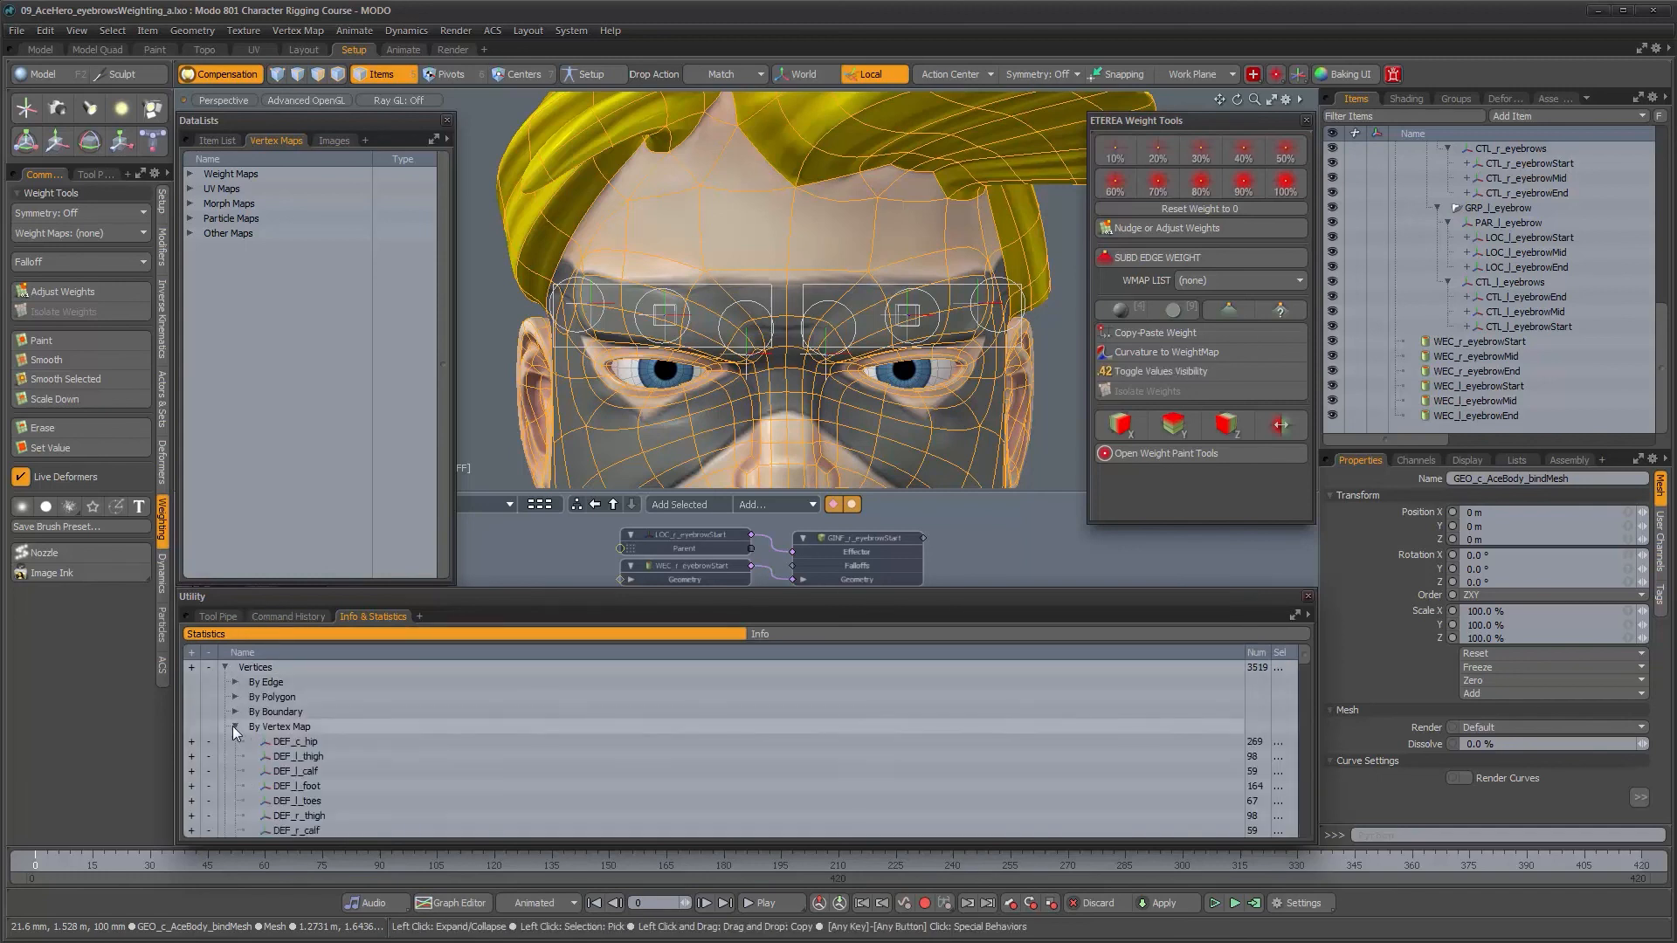
# Step: Expand the Weight Maps group in the Data Lists and locate the WEC eyebrow maps there and in the vertex statistics
pyautogui.scroll(-10, 490, 741)
pyautogui.scroll(-10, 491, 741)
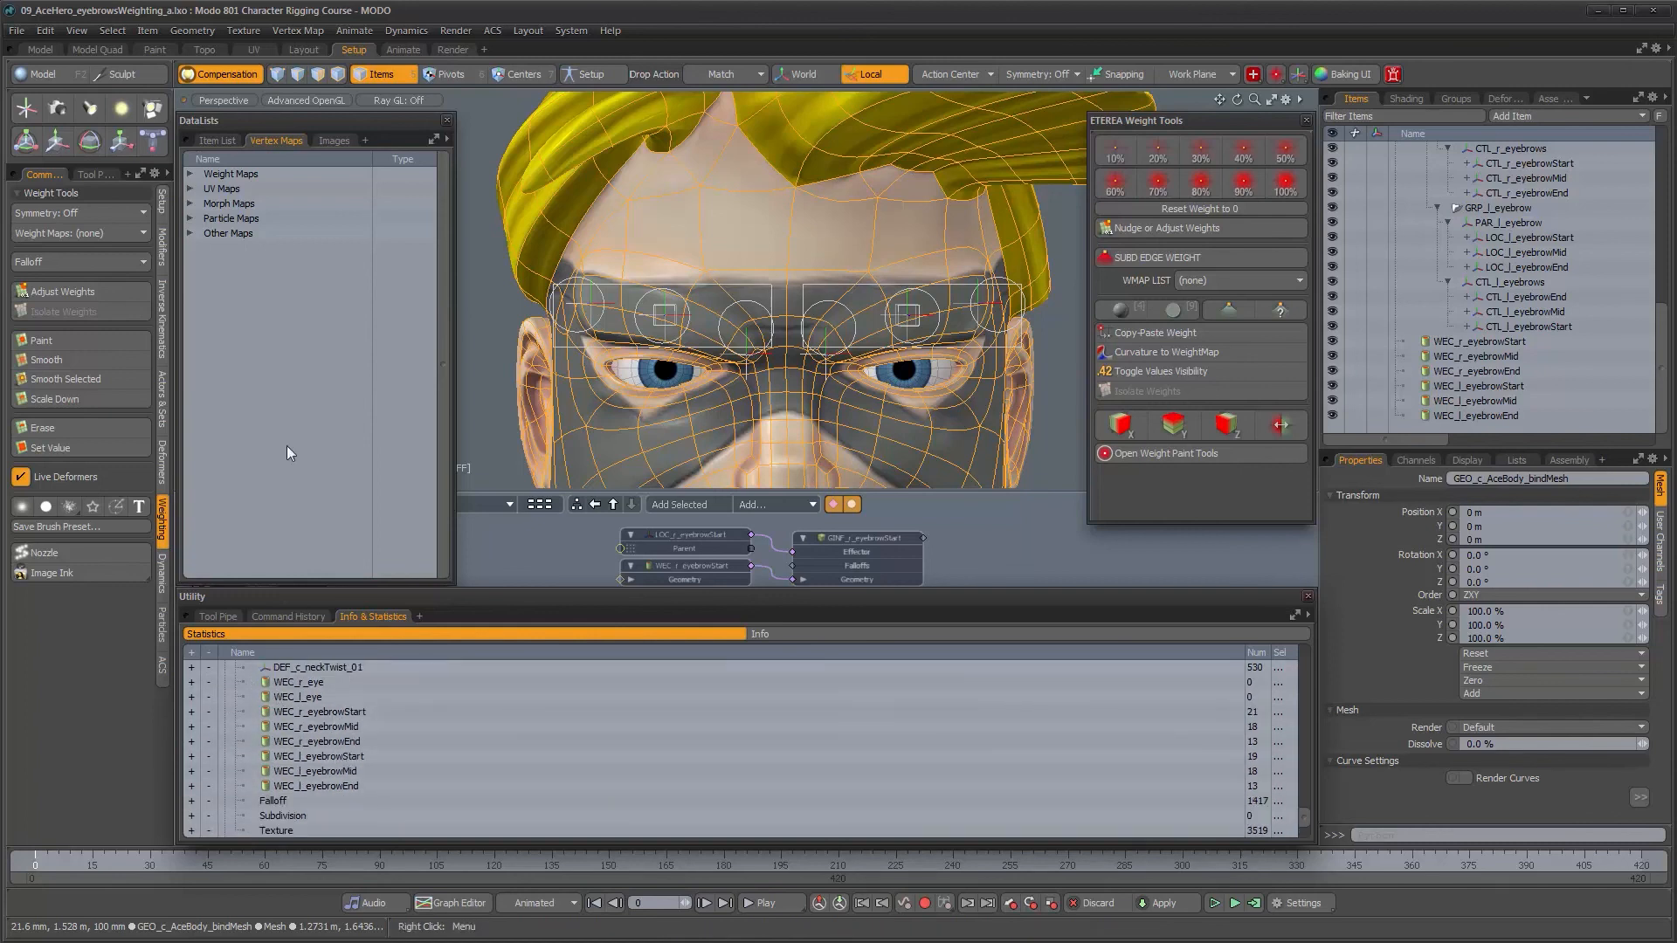
pyautogui.click(190, 174)
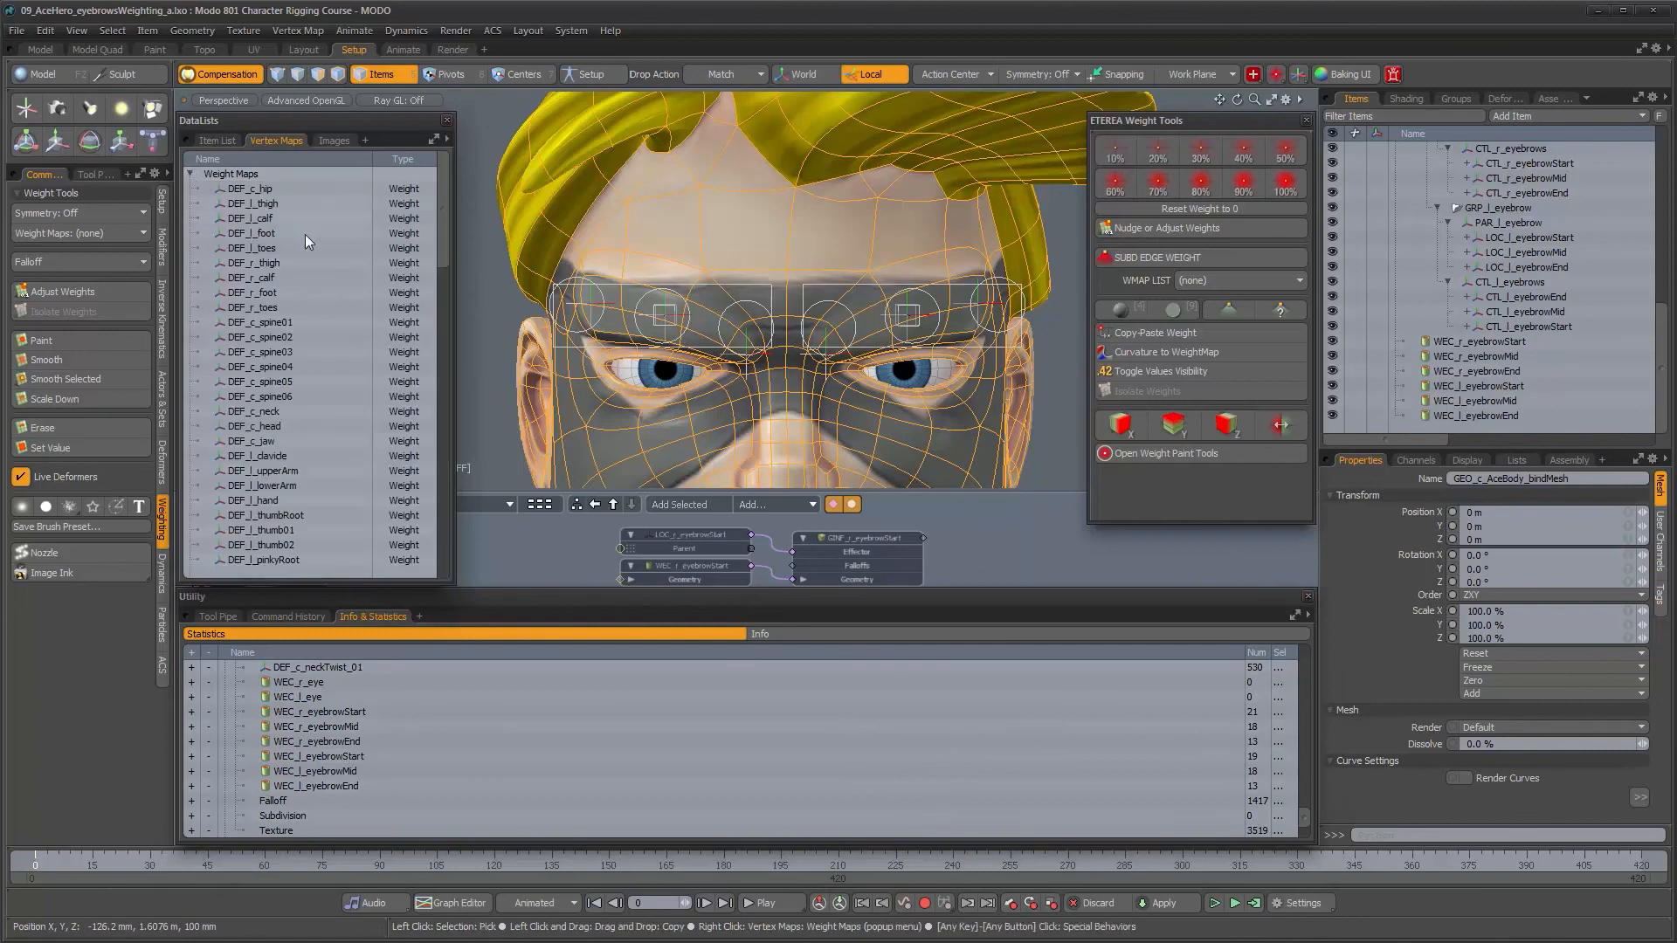
pyautogui.scroll(-15, 317, 260)
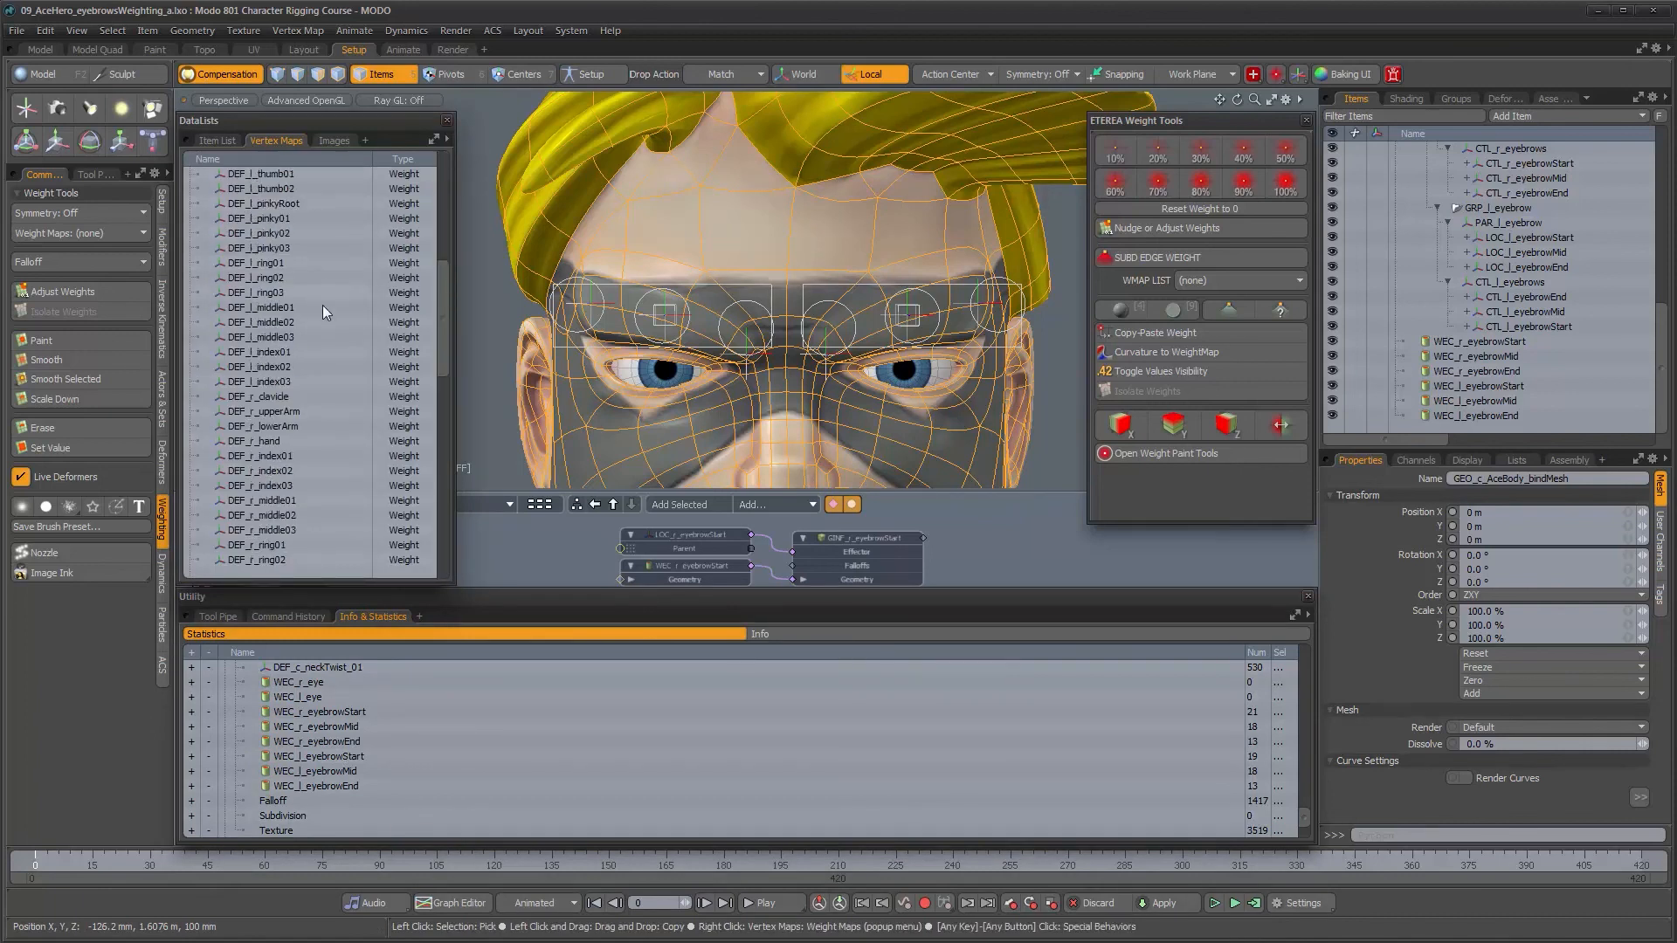
pyautogui.scroll(-5, 330, 362)
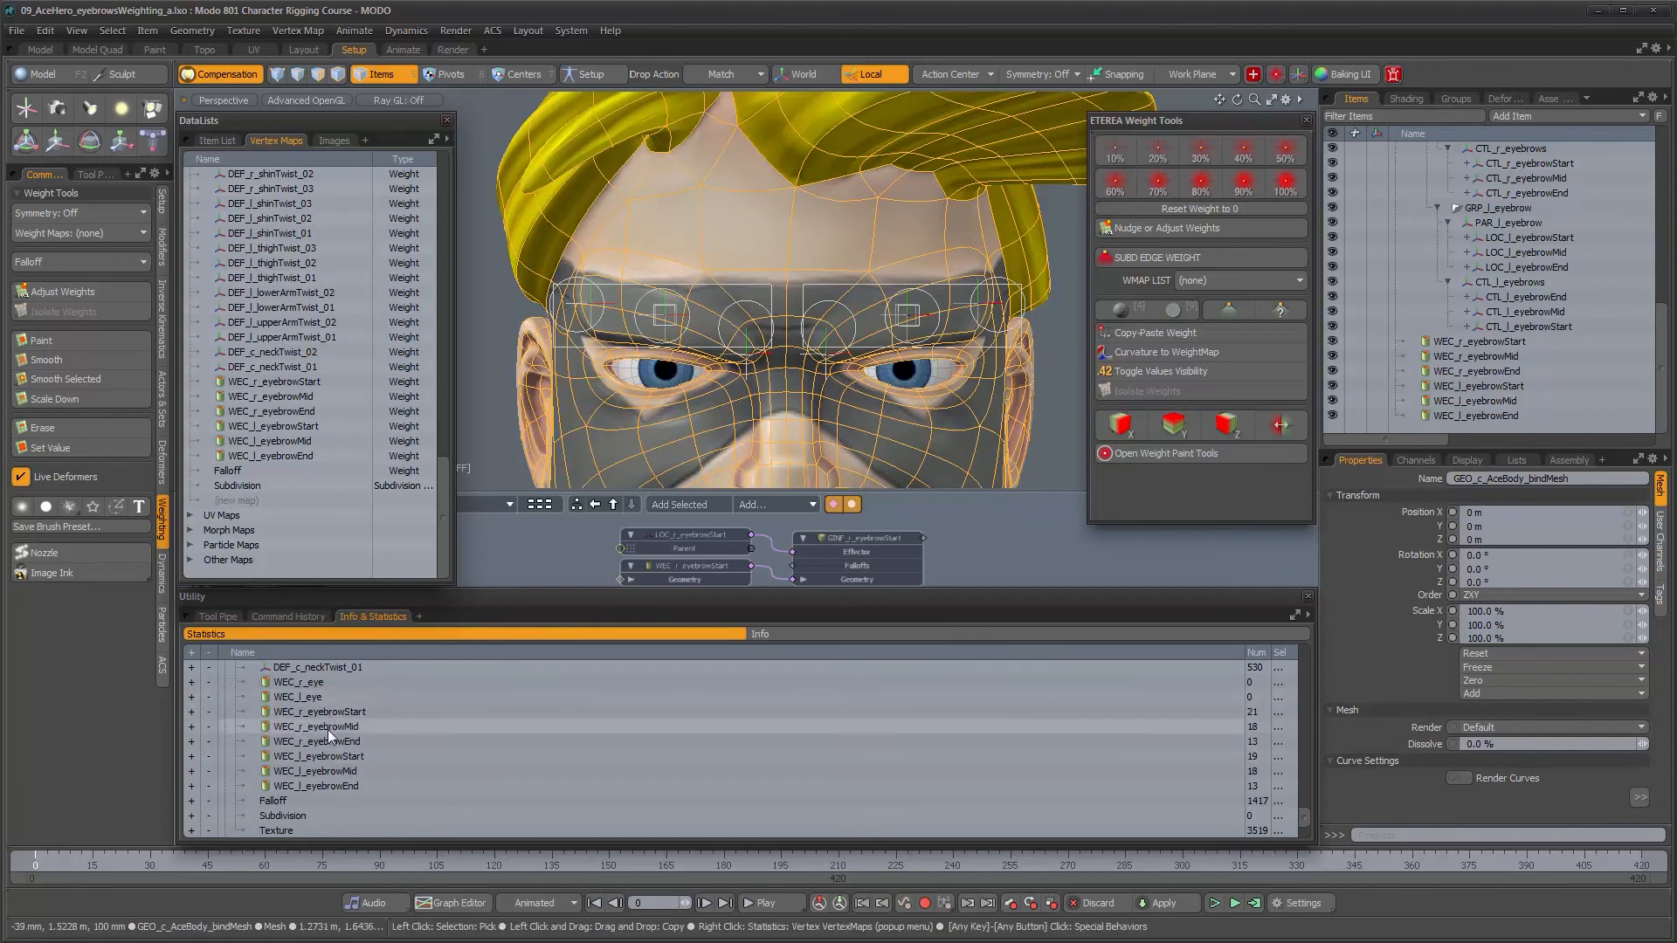
# Step: Select the WEC_r_eyebrowEnd vertices, mirror their weights across X onto WEC_l_eyebrowEnd, and clear the vertex selection
pyautogui.click(192, 741)
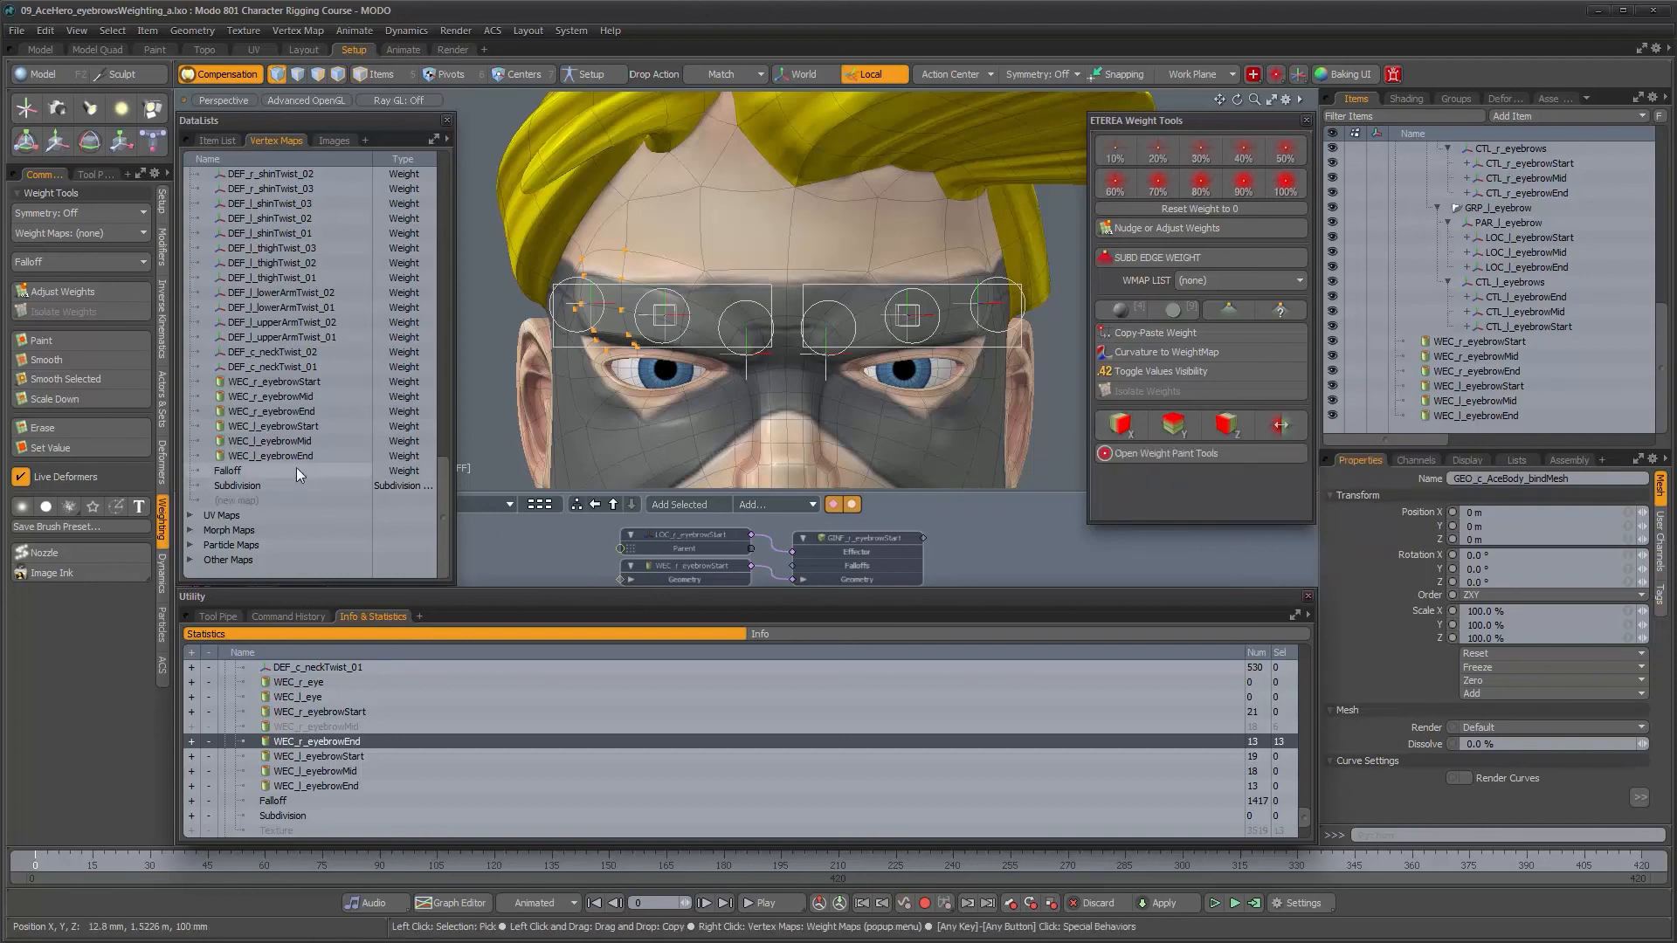
pyautogui.click(281, 411)
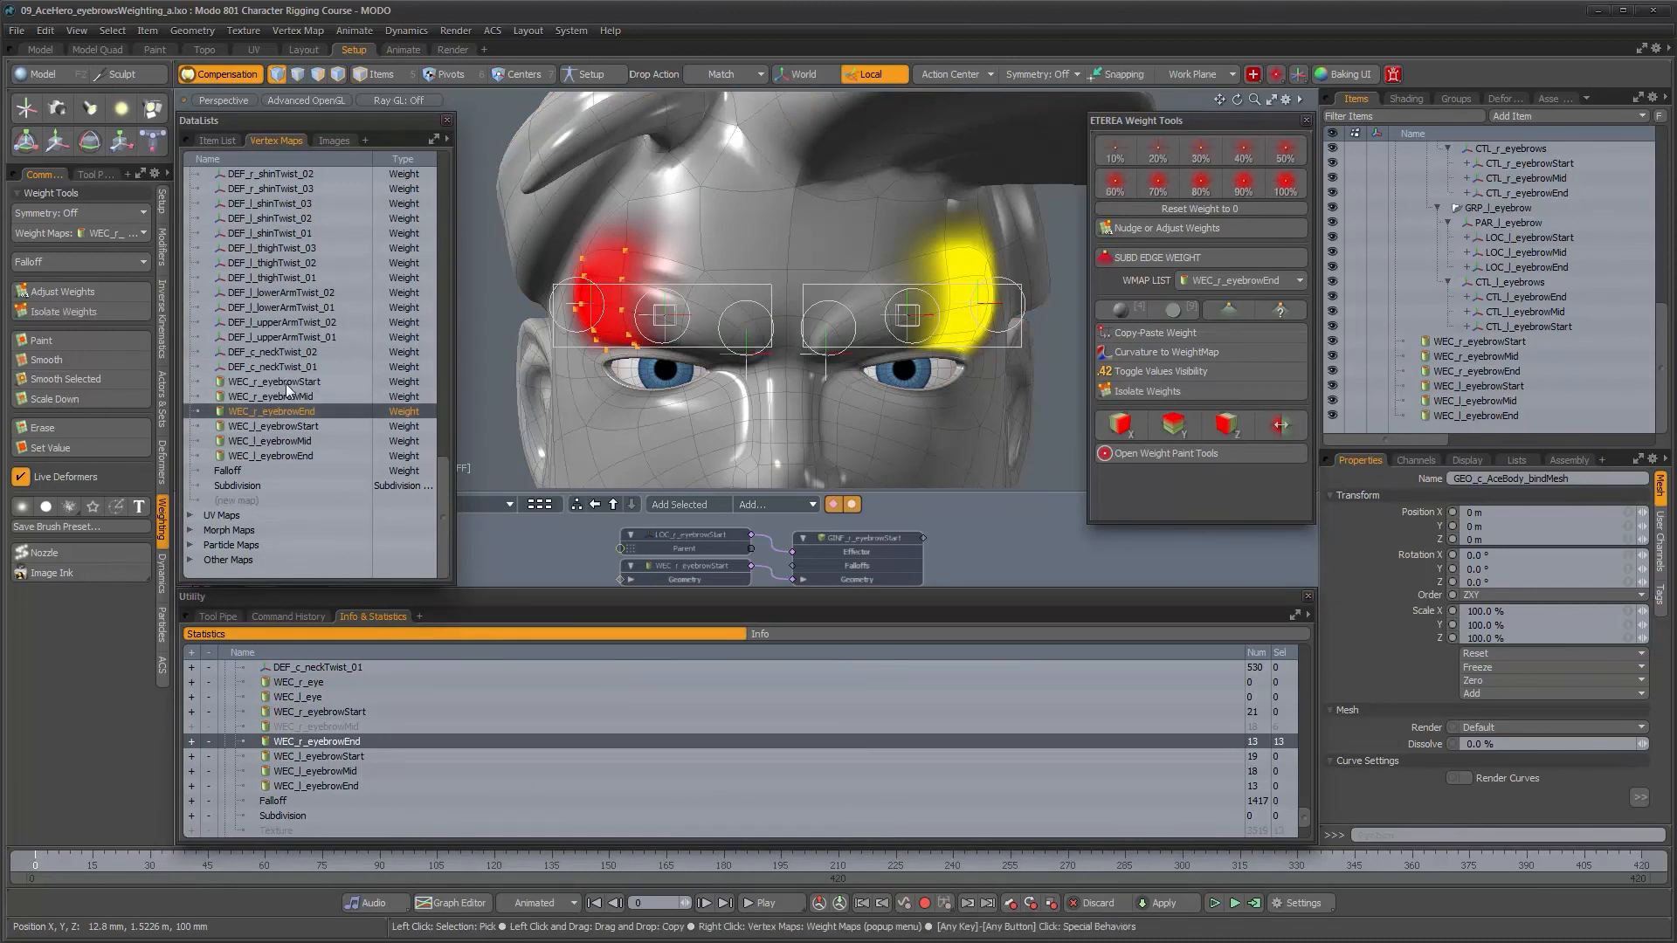
pyautogui.keyDown('shift'); pyautogui.click(286, 454); pyautogui.keyUp('shift')
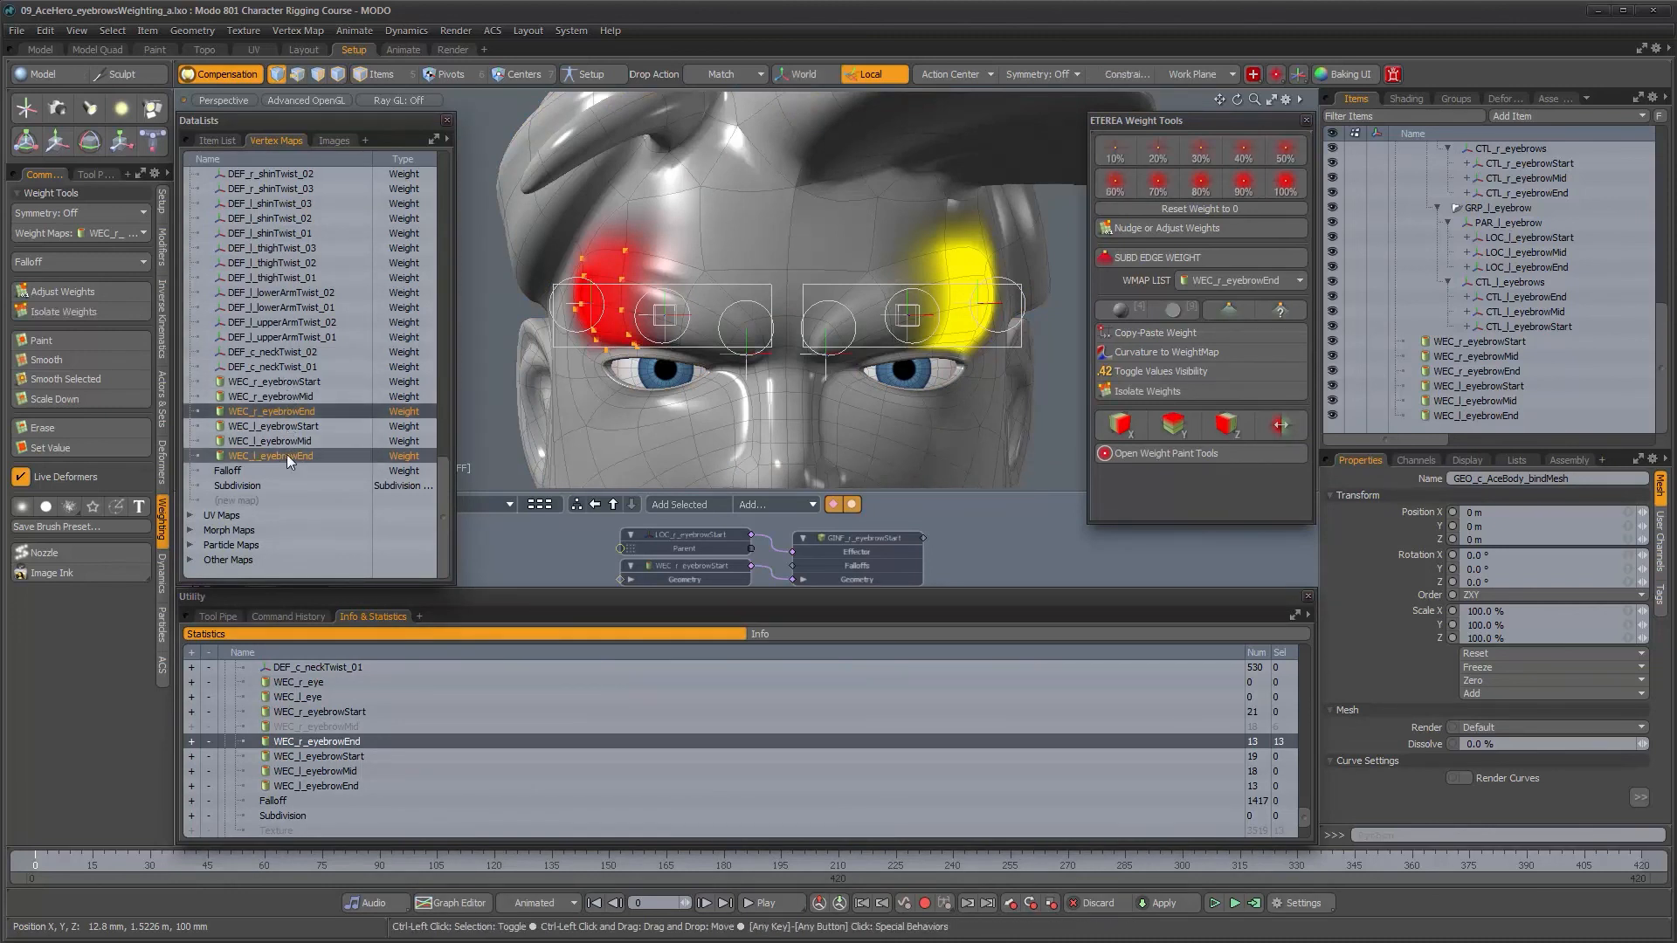
pyautogui.click(287, 408)
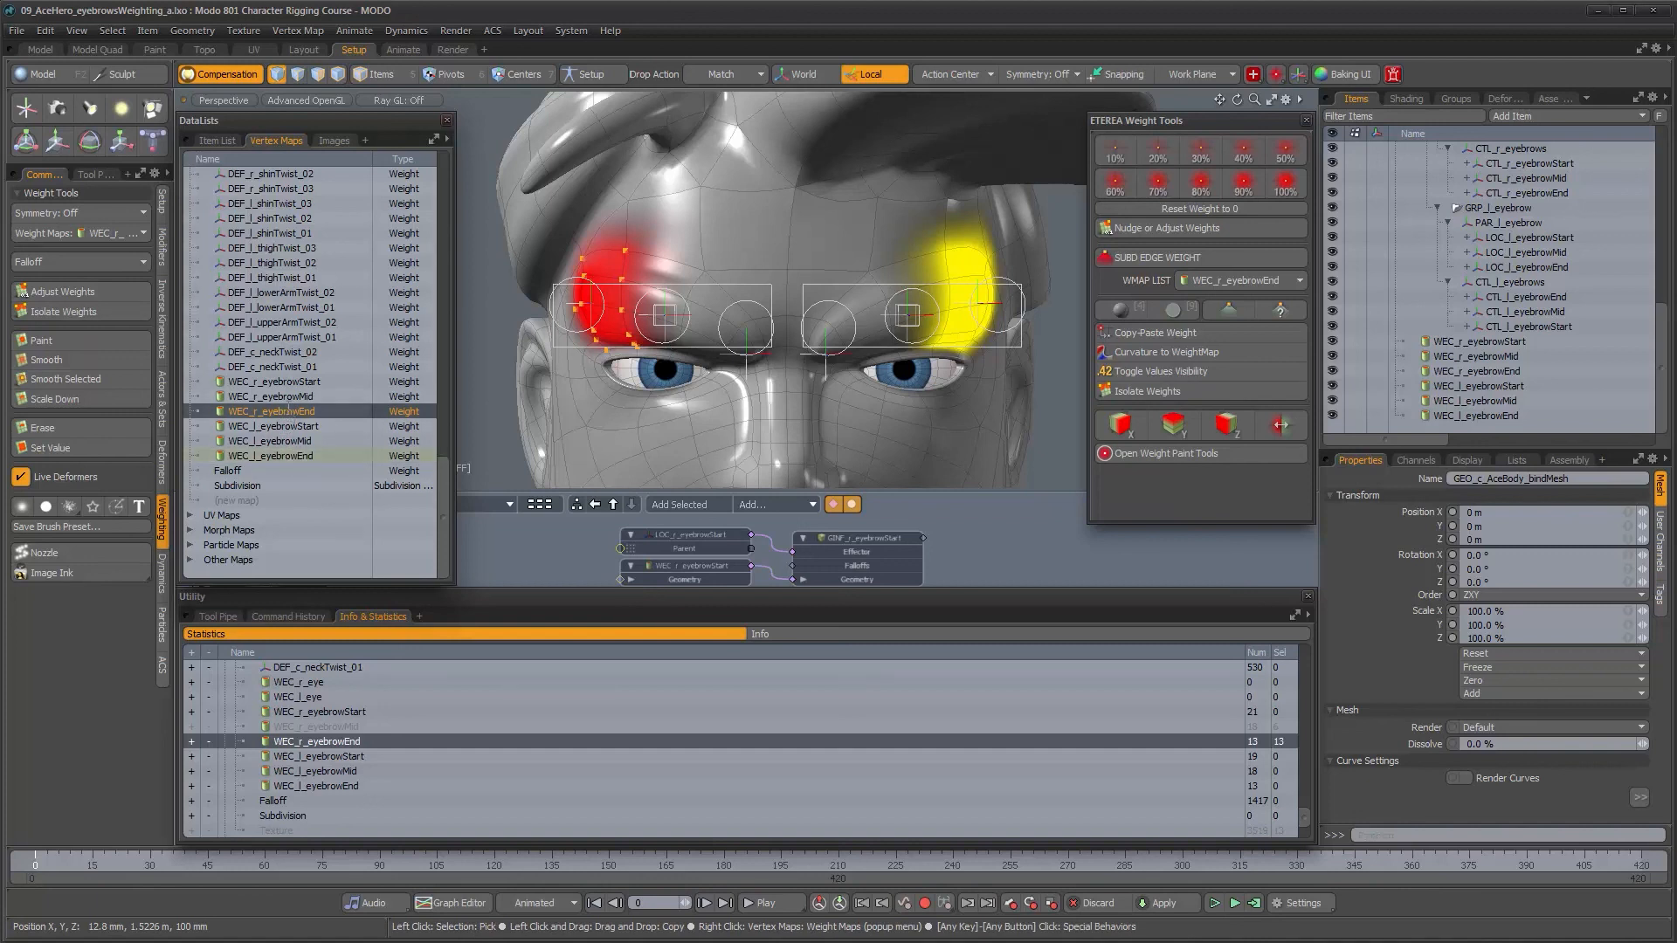
pyautogui.click(273, 426)
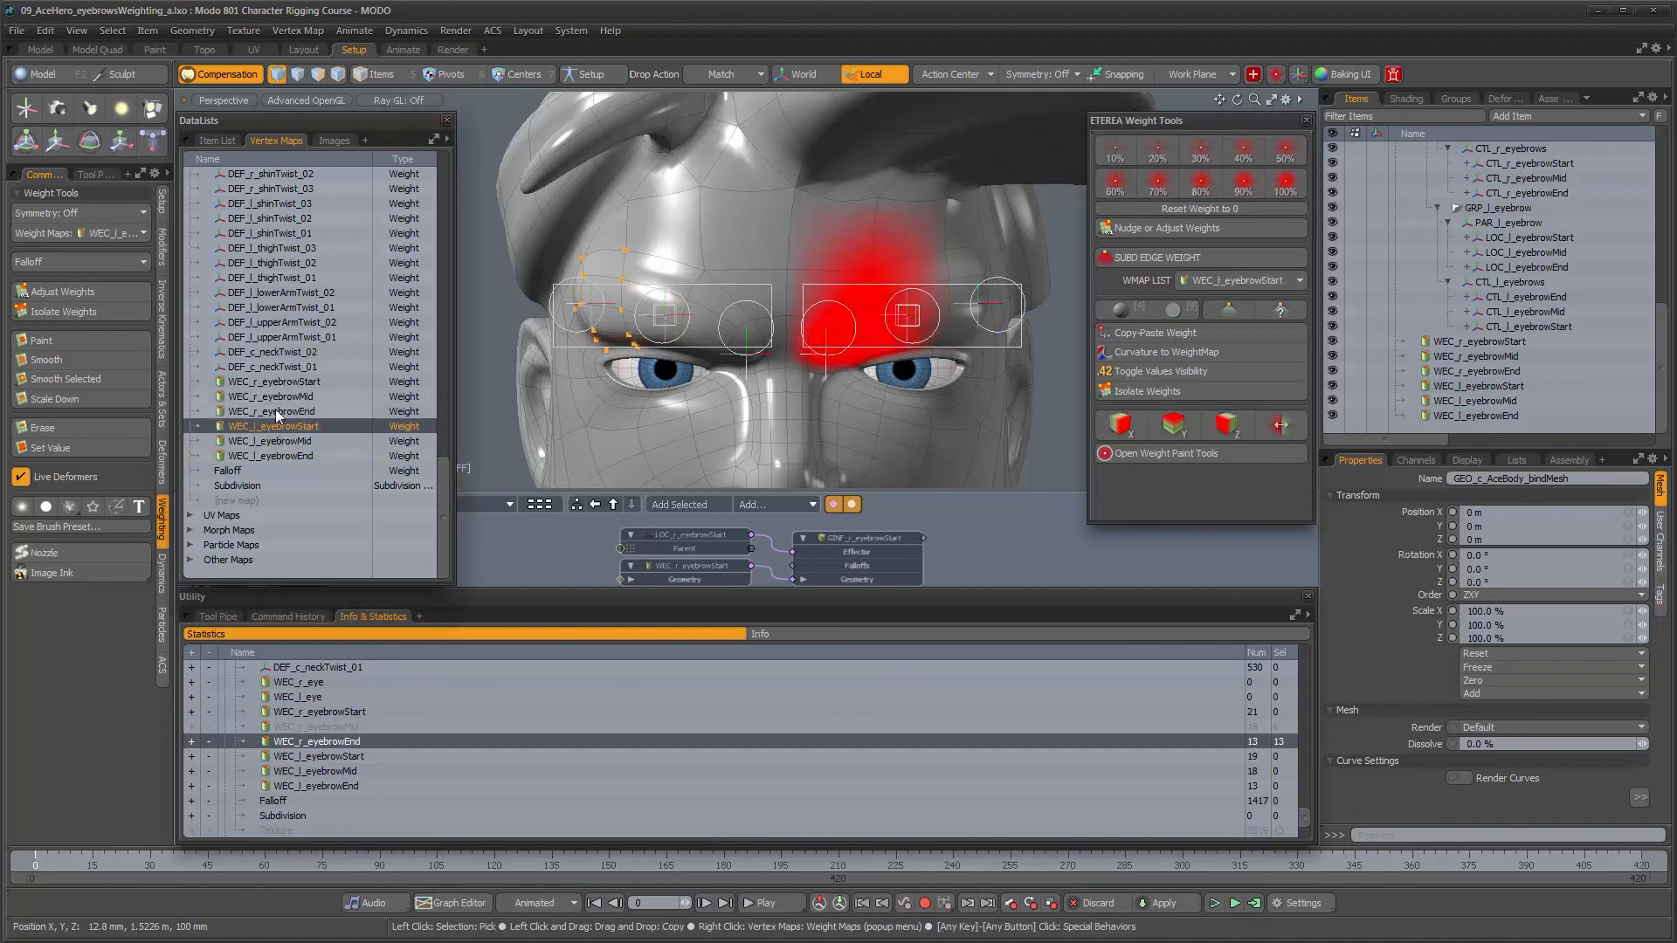
pyautogui.click(275, 409)
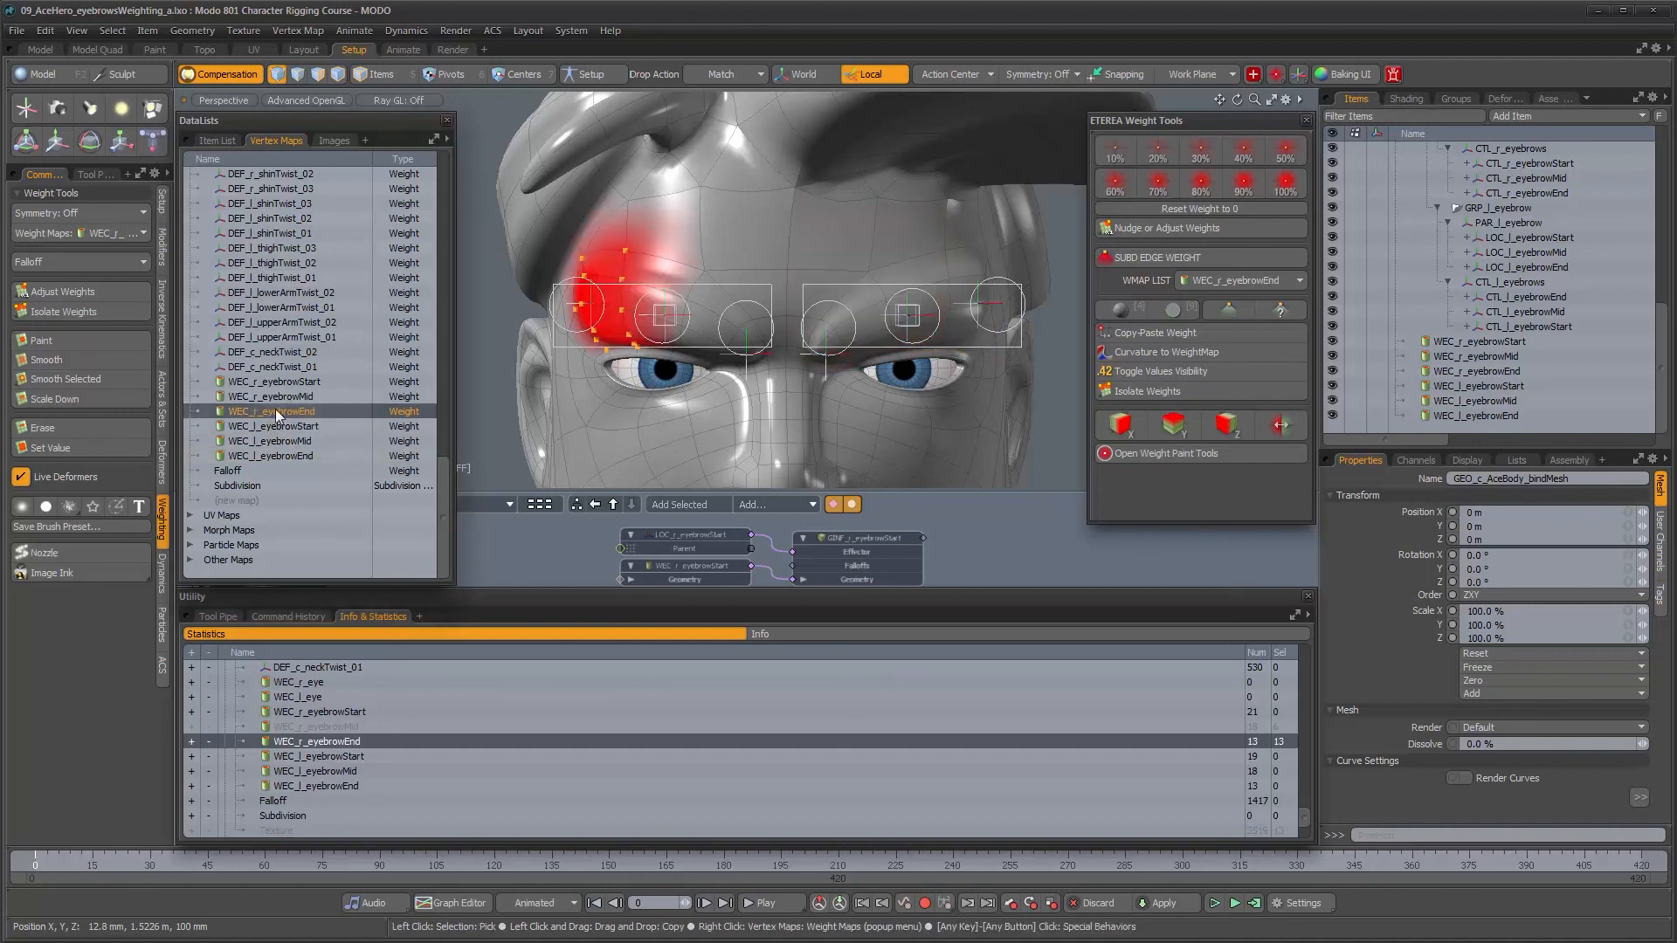
pyautogui.keyDown('ctrl'); pyautogui.click(279, 456); pyautogui.keyUp('ctrl')
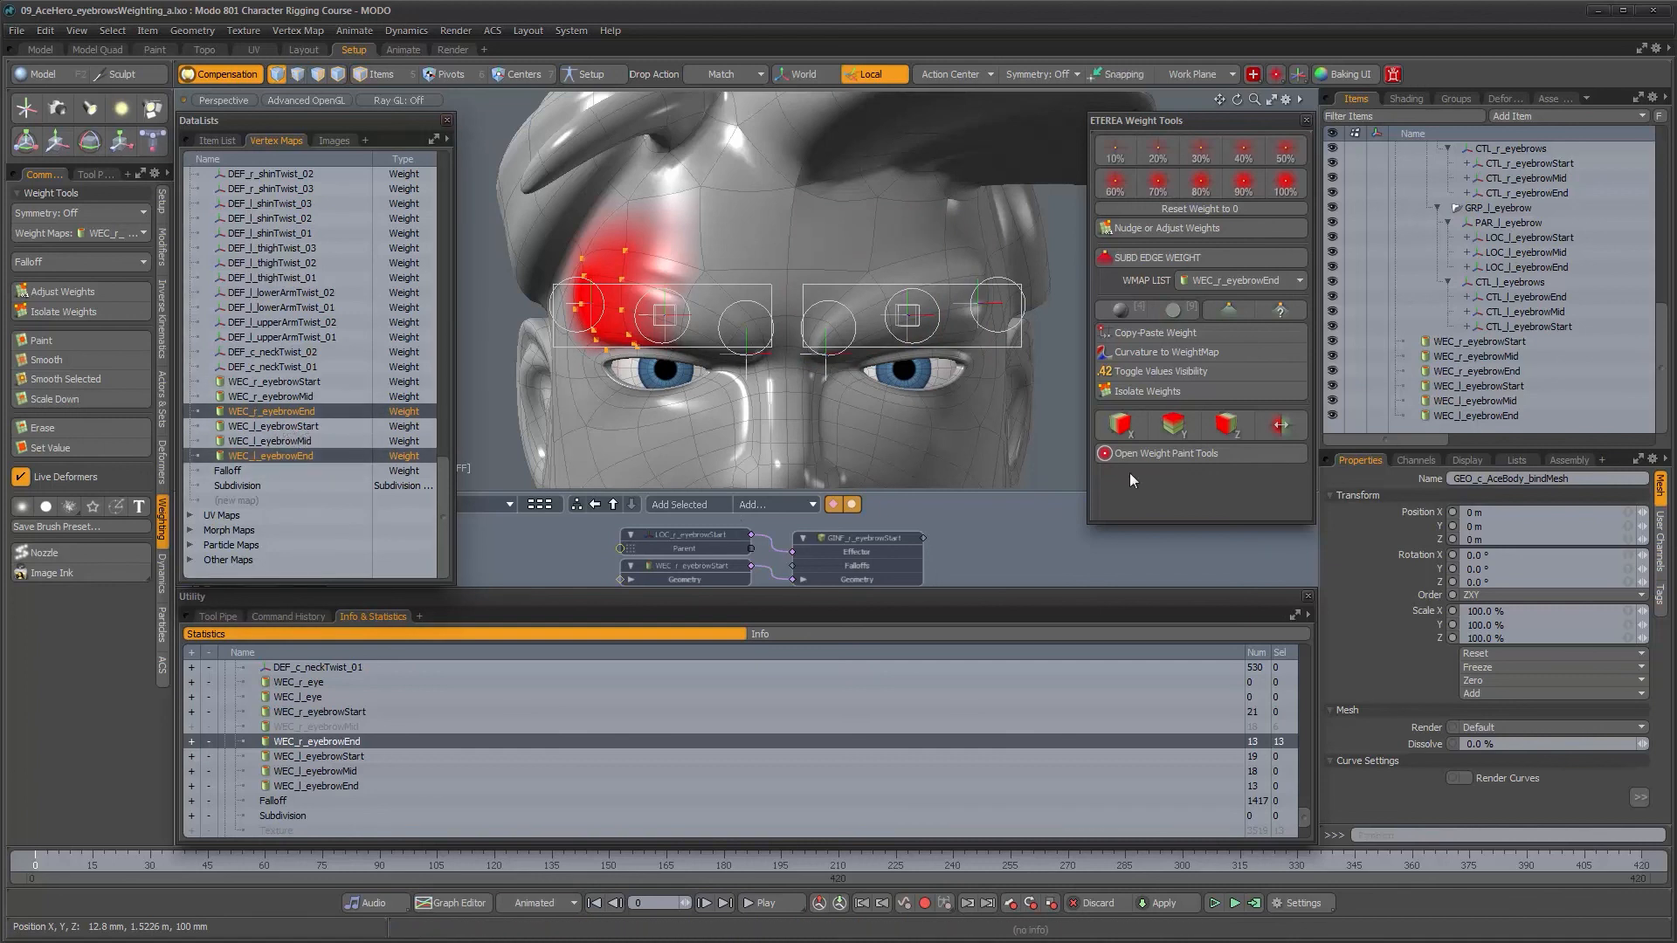
pyautogui.keyDown('ctrl'); pyautogui.click(281, 411); pyautogui.keyUp('ctrl')
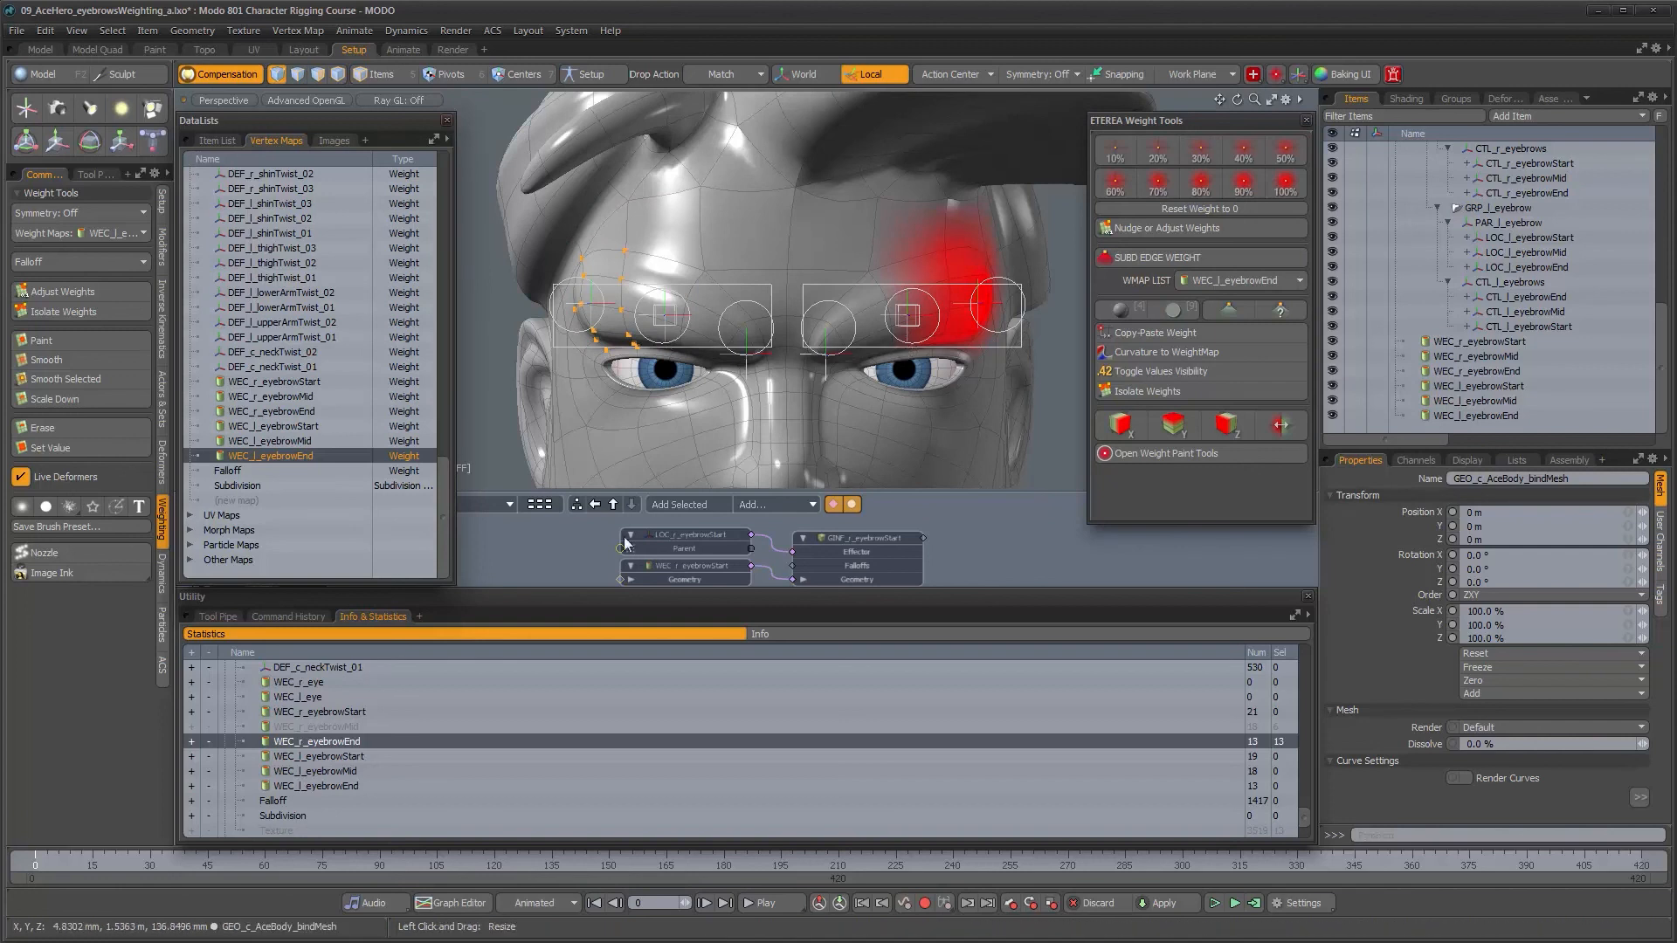
pyautogui.click(484, 407)
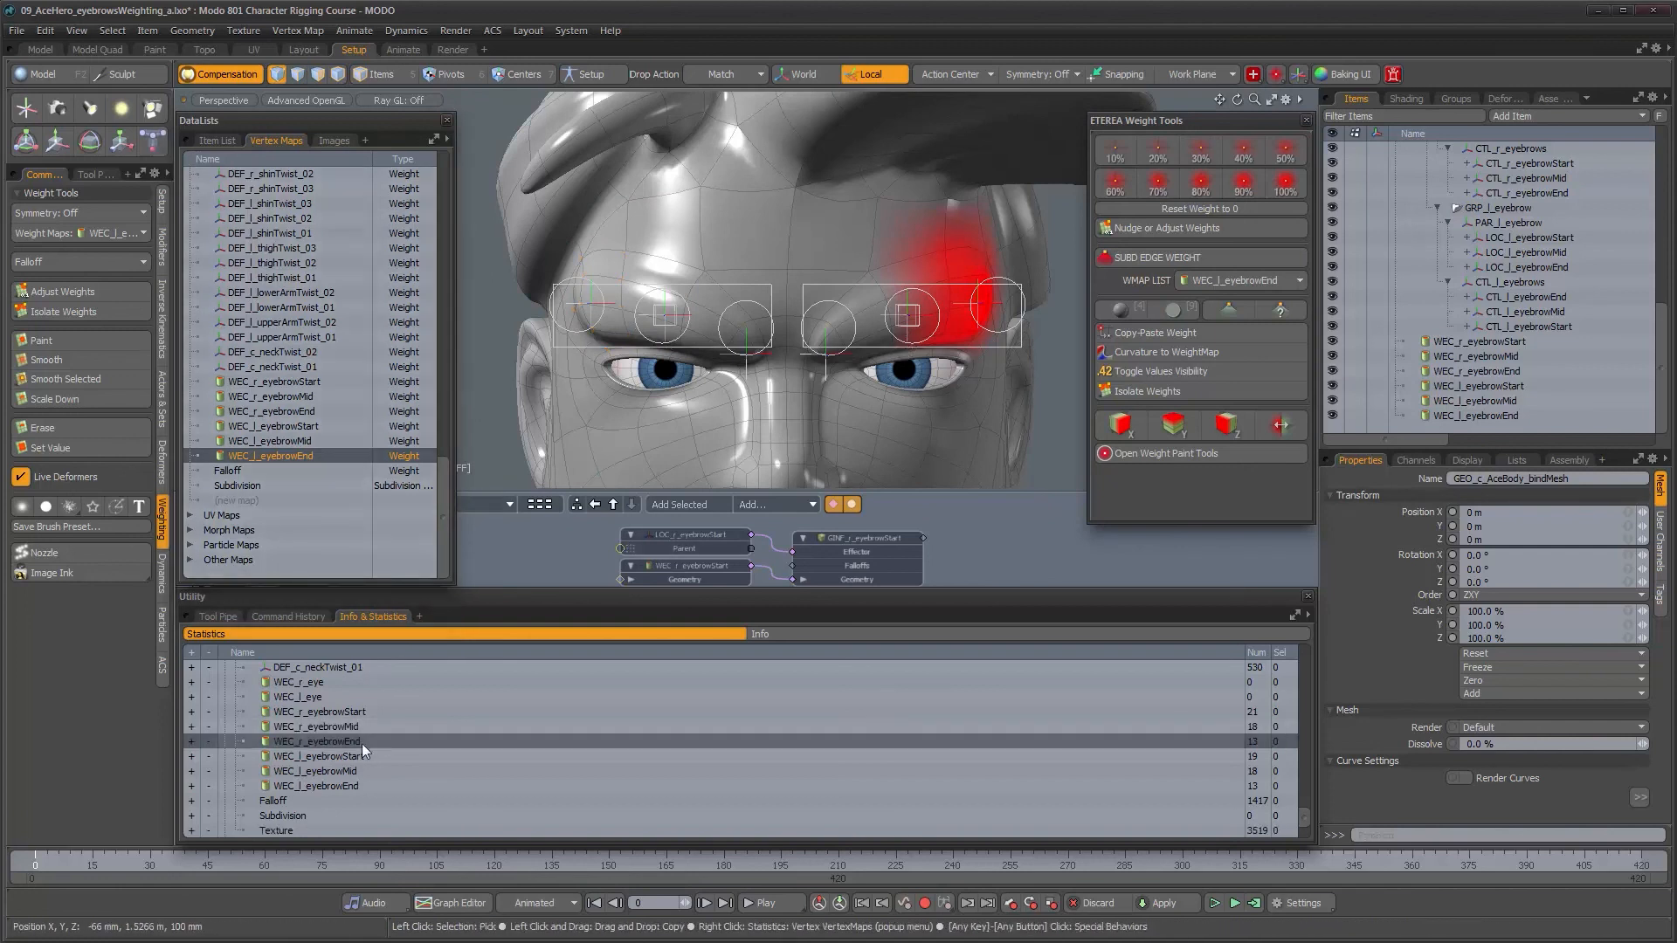
# Step: Select the WEC_r_eyebrowMid vertices, mirror their weights across X onto WEC_l_eyebrowMid, and clear the vertex and map selections
pyautogui.click(191, 727)
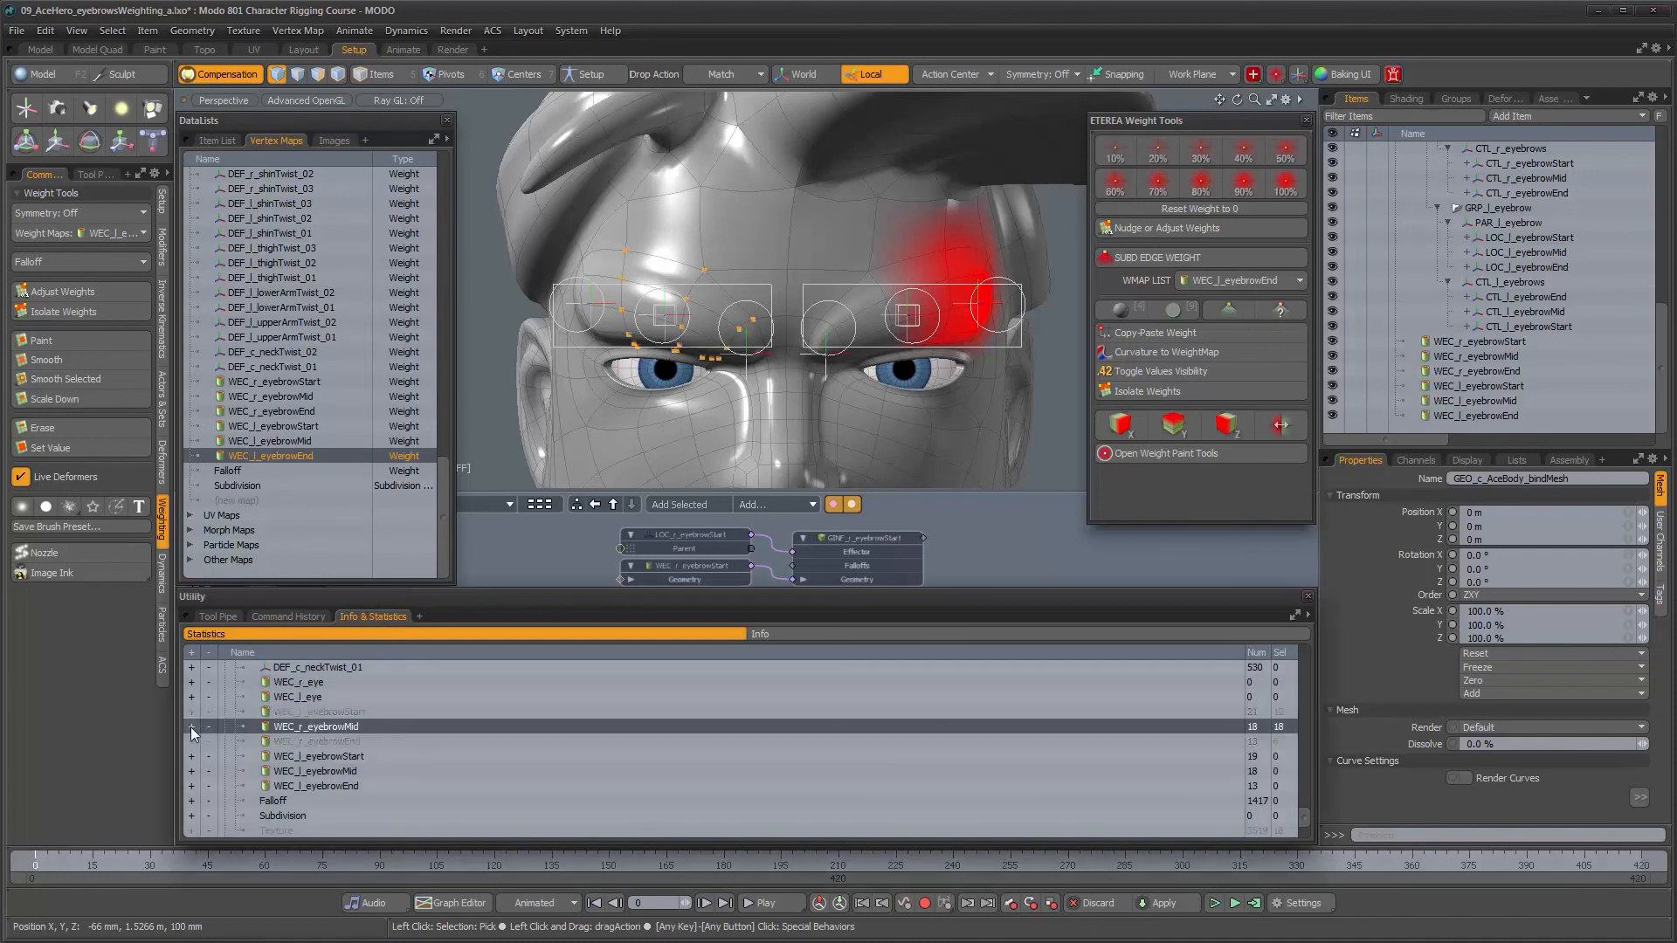
pyautogui.click(275, 396)
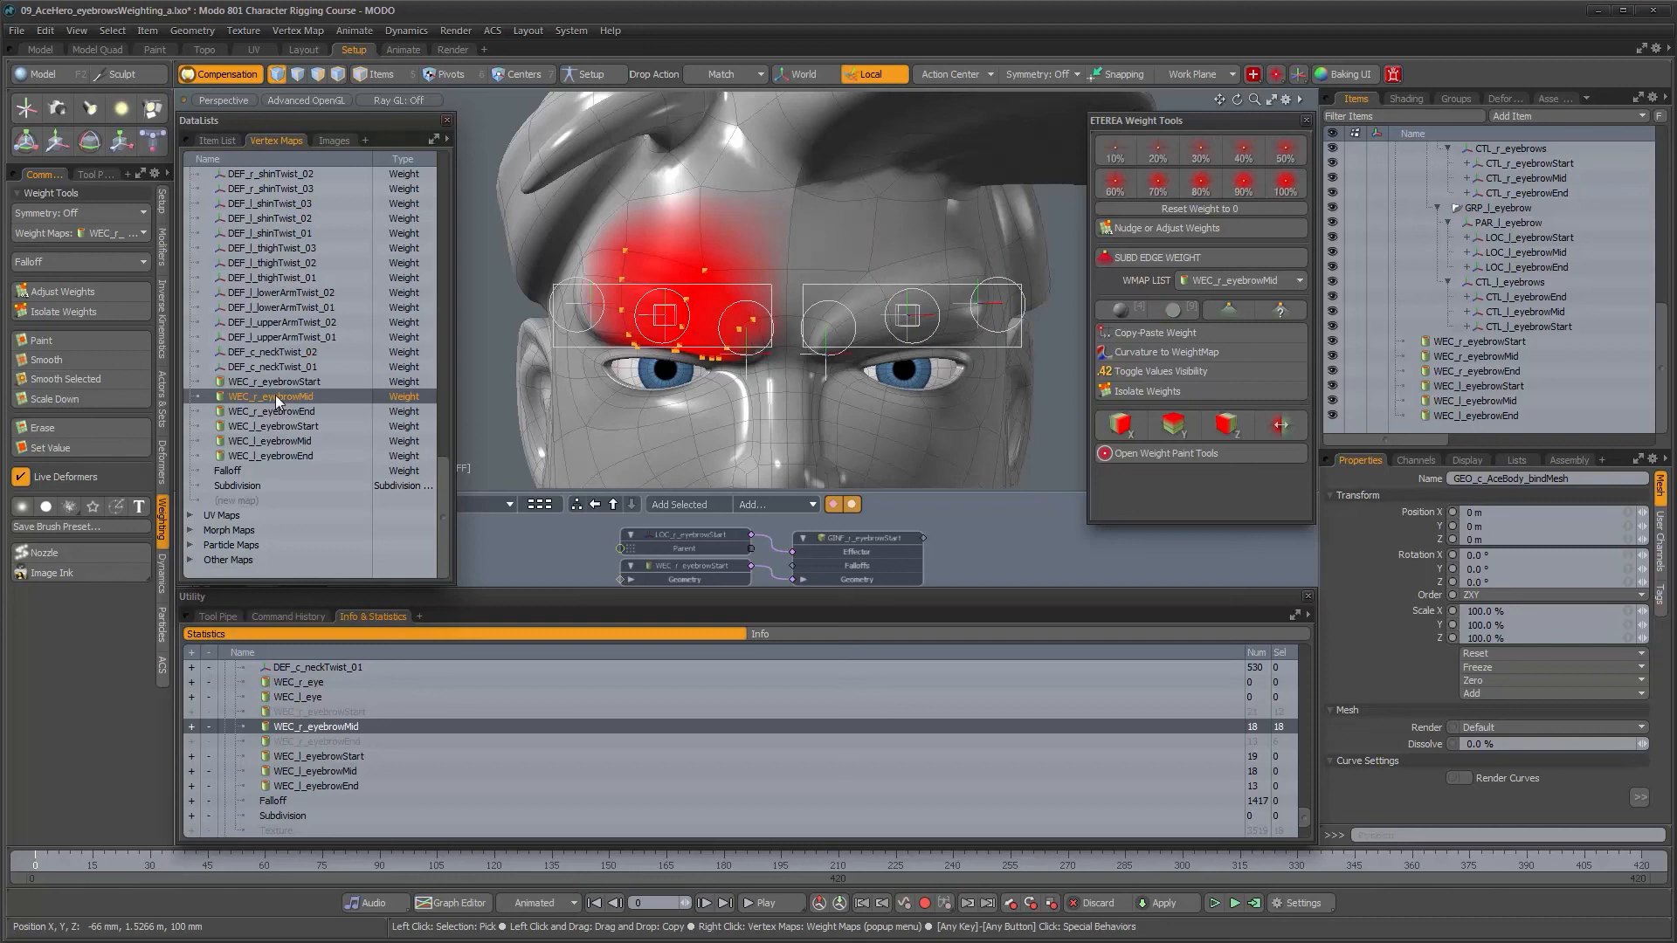
pyautogui.keyDown('ctrl'); pyautogui.click(274, 440); pyautogui.keyUp('ctrl')
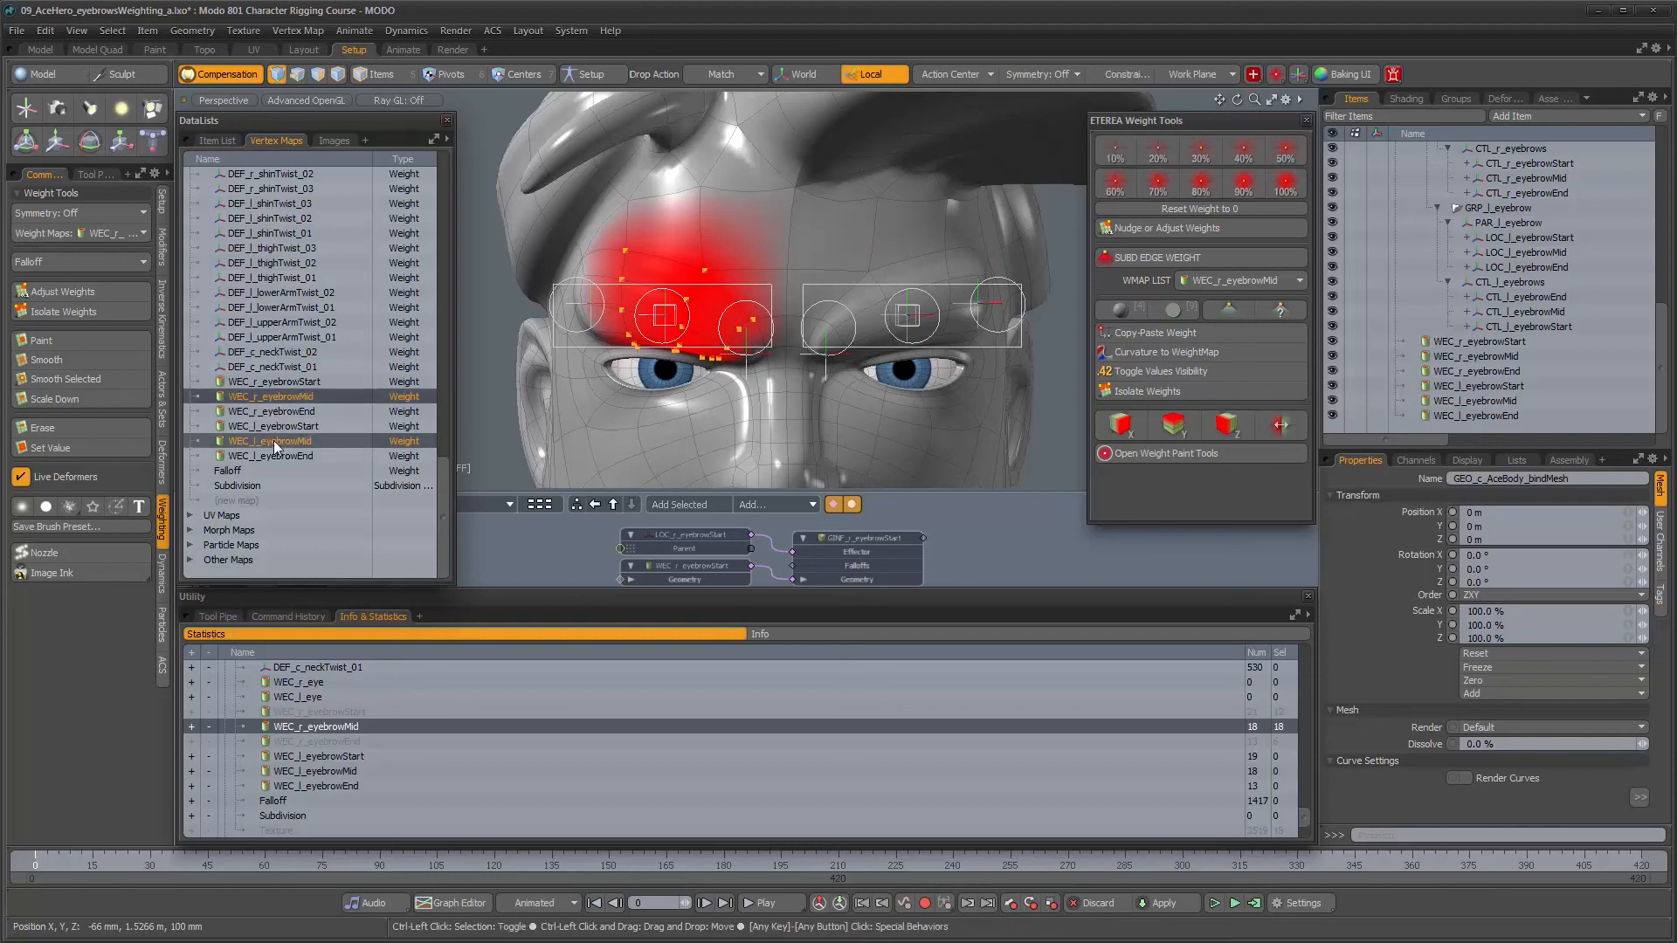
pyautogui.click(1126, 428)
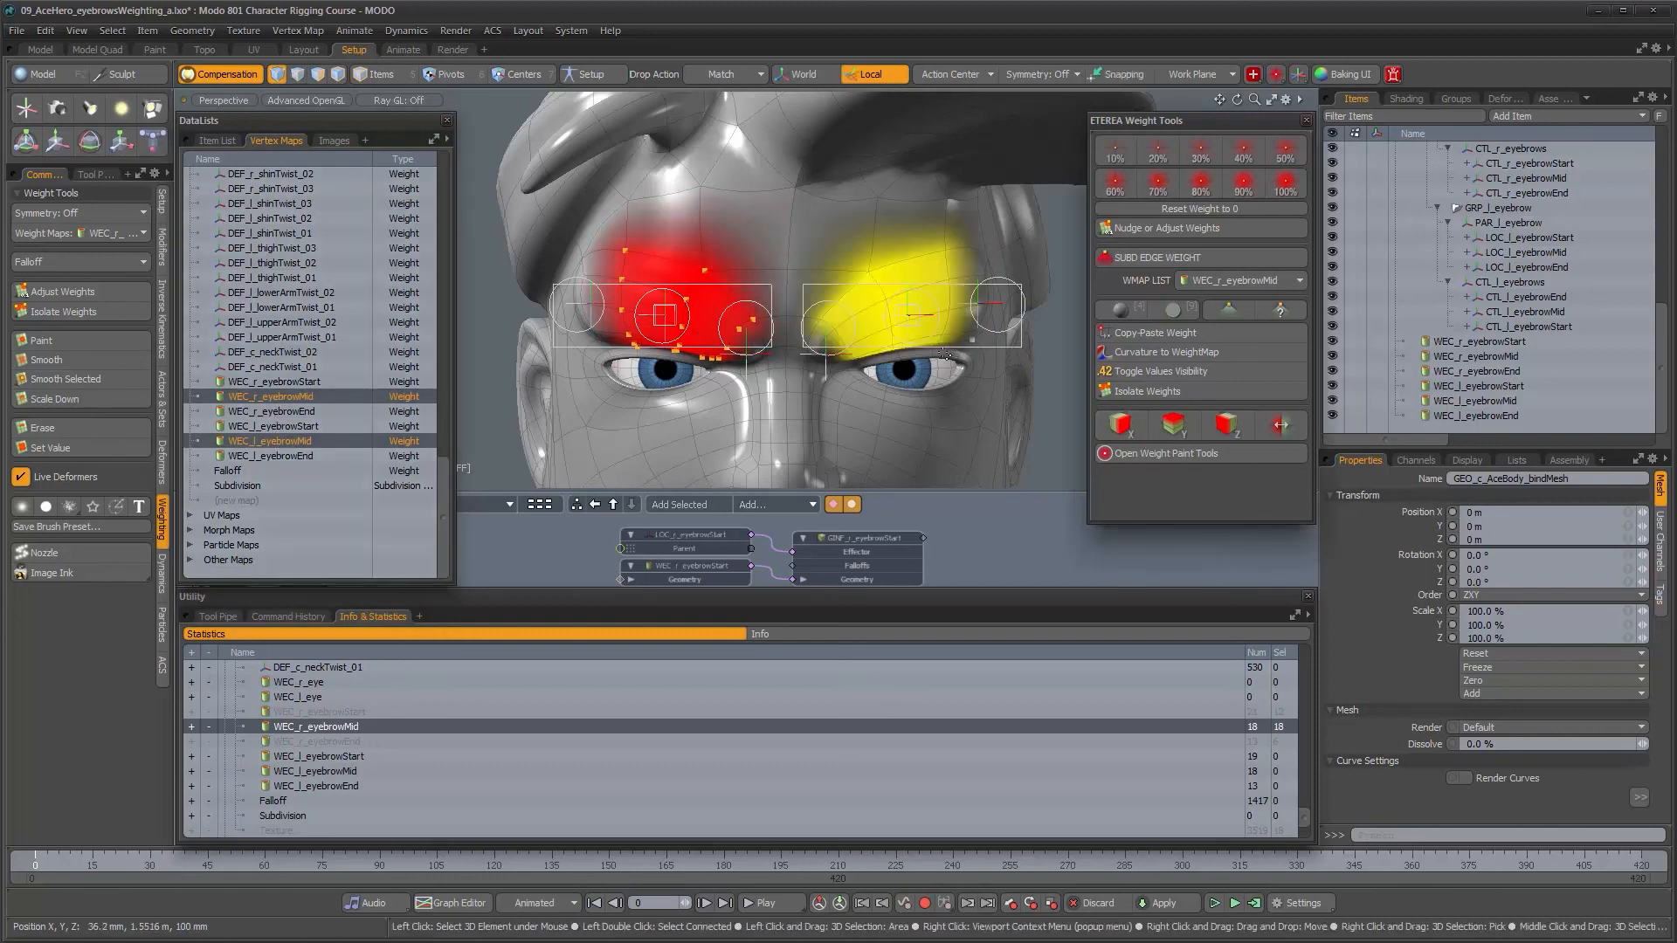
pyautogui.keyDown('alt'); pyautogui.moveTo(908, 378); pyautogui.dragTo(872, 365); pyautogui.keyUp('alt')
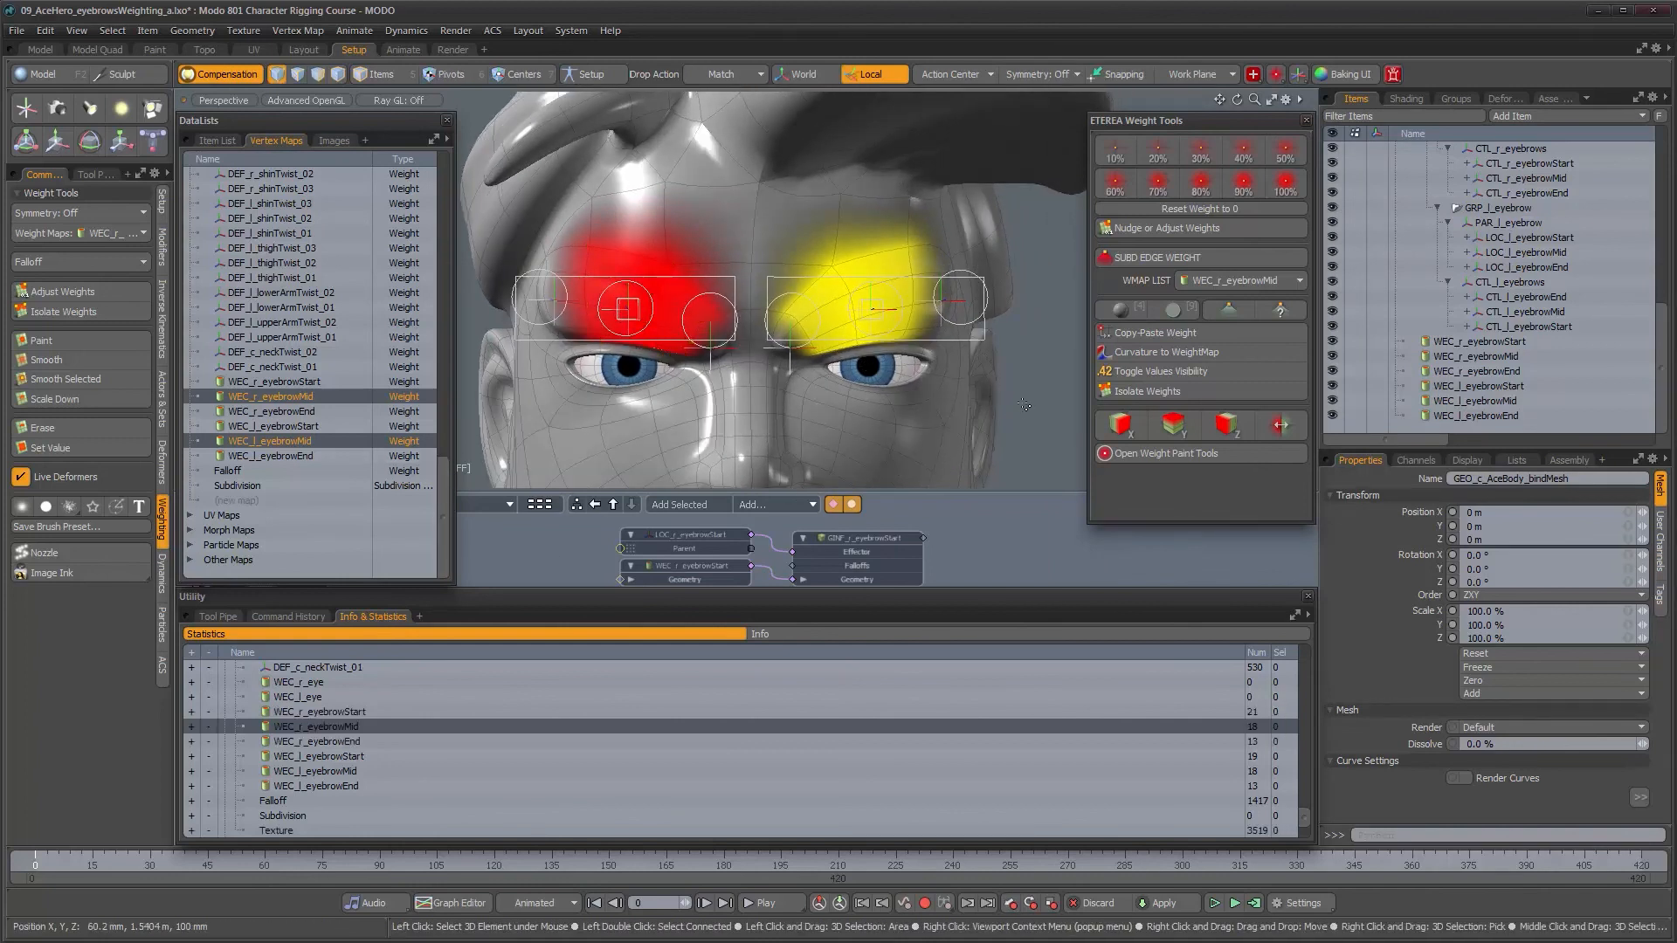
pyautogui.keyDown('ctrl'); pyautogui.click(264, 440); pyautogui.keyUp('ctrl')
pyautogui.keyDown('ctrl'); pyautogui.click(271, 395); pyautogui.keyUp('ctrl')
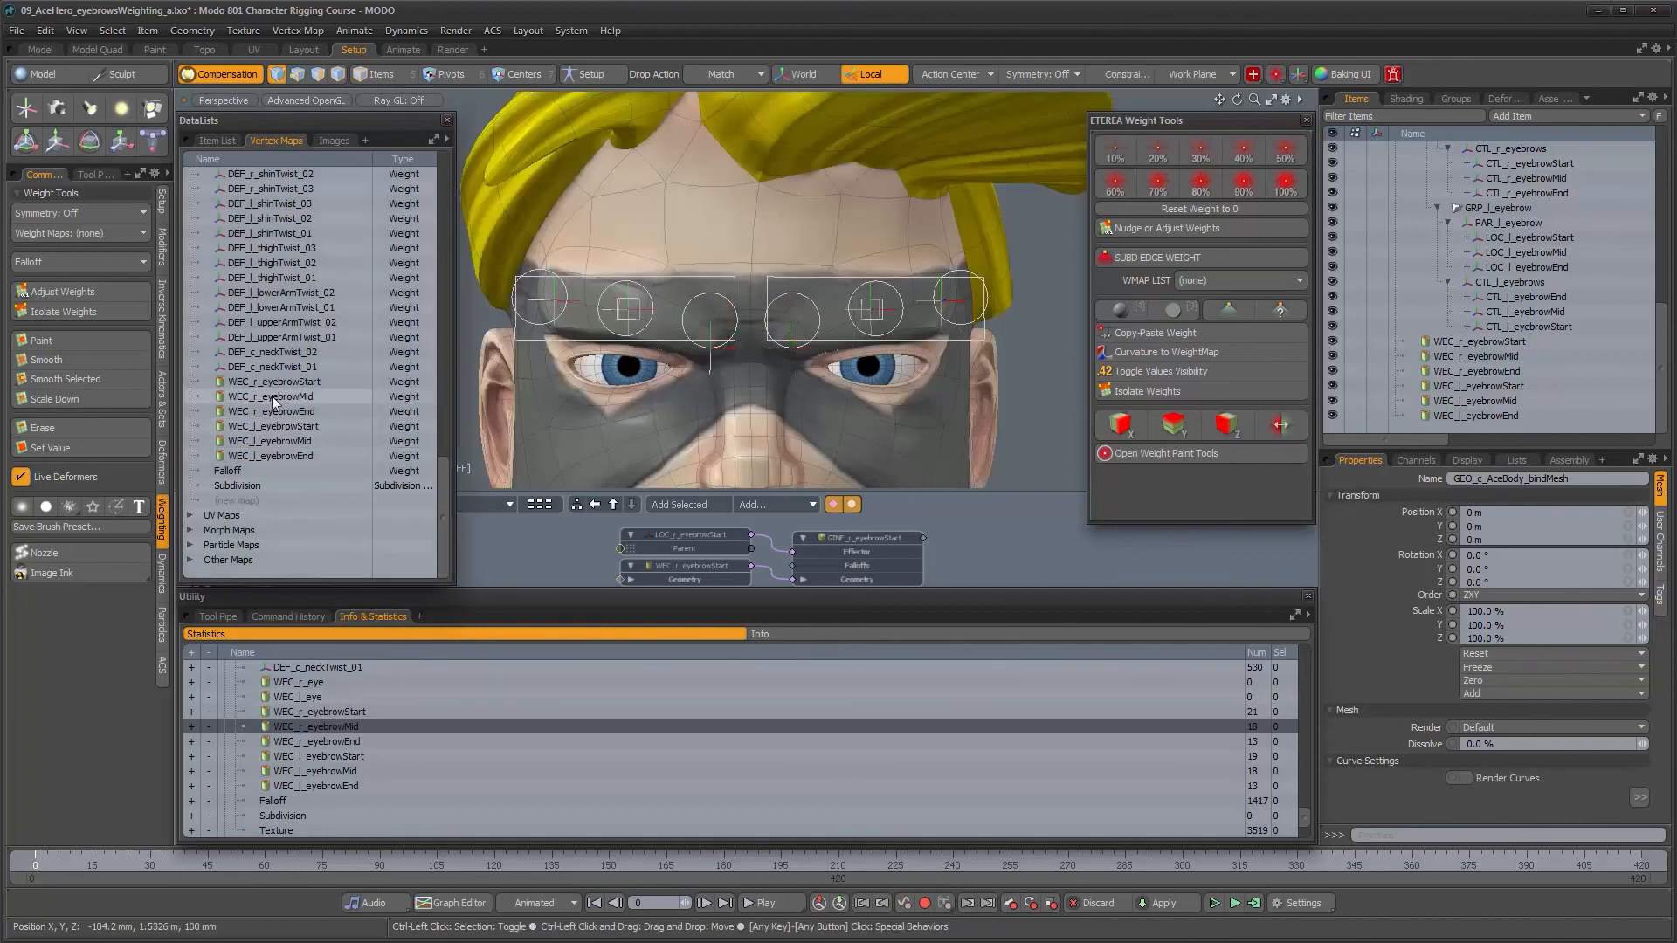
# Step: Select the WEC_r_eyebrowStart vertices, mirror their weights across X onto WEC_l_eyebrowStart, and leave only the left map selected
pyautogui.click(191, 711)
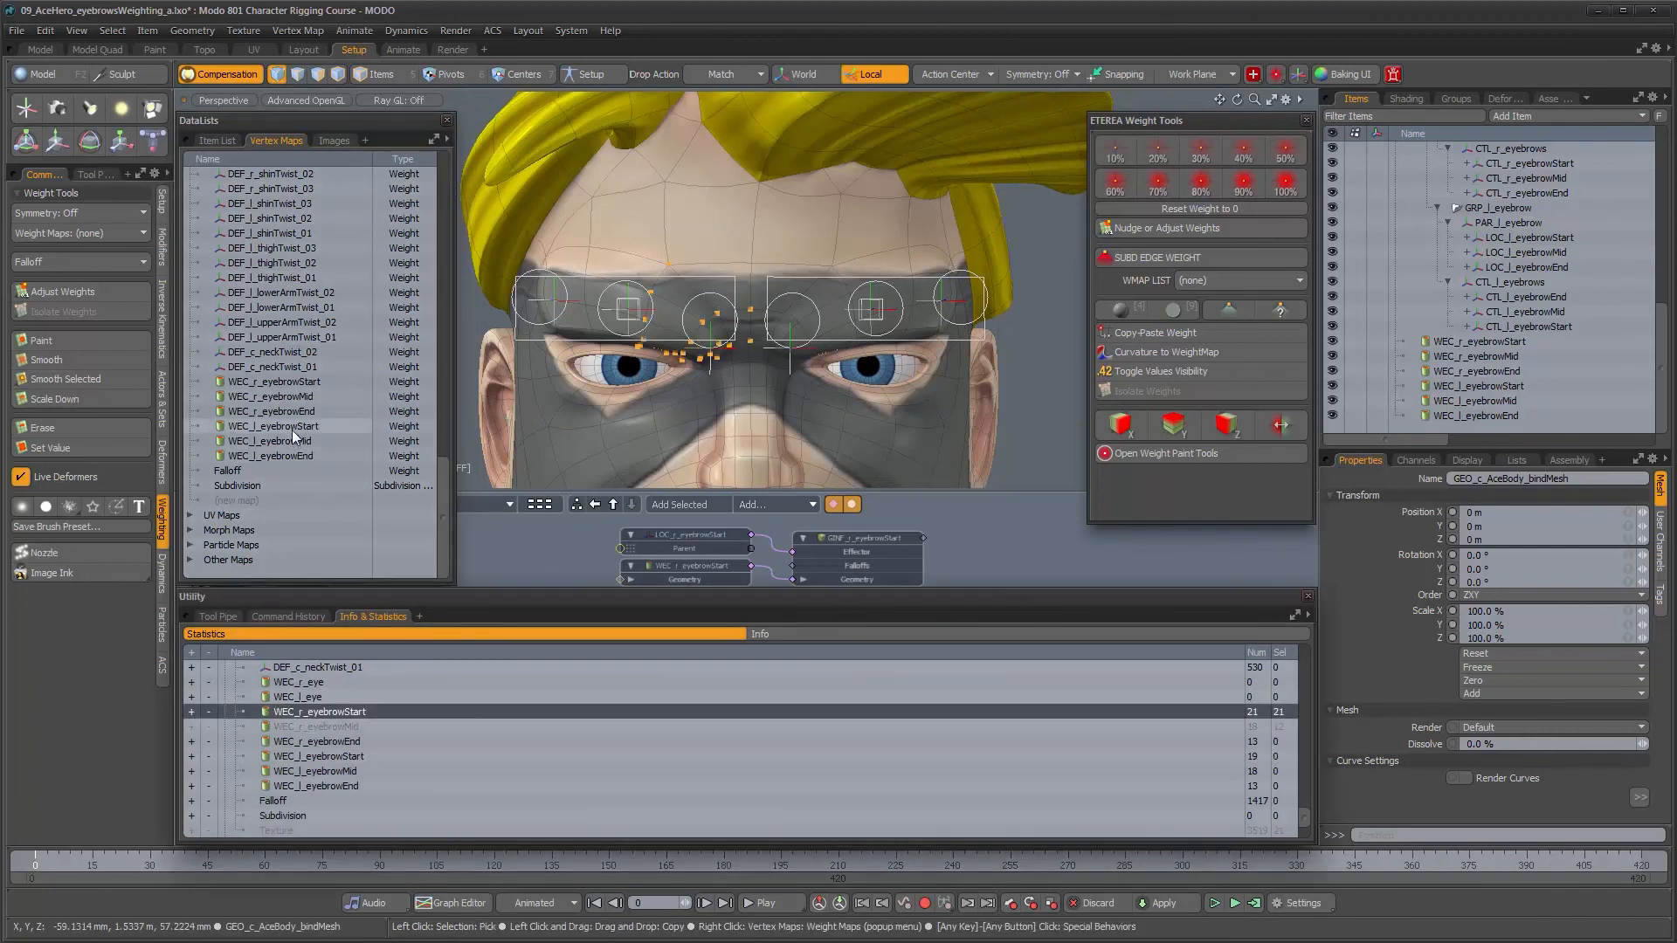
pyautogui.keyDown('ctrl'); pyautogui.click(283, 385); pyautogui.keyUp('ctrl')
pyautogui.click(282, 384)
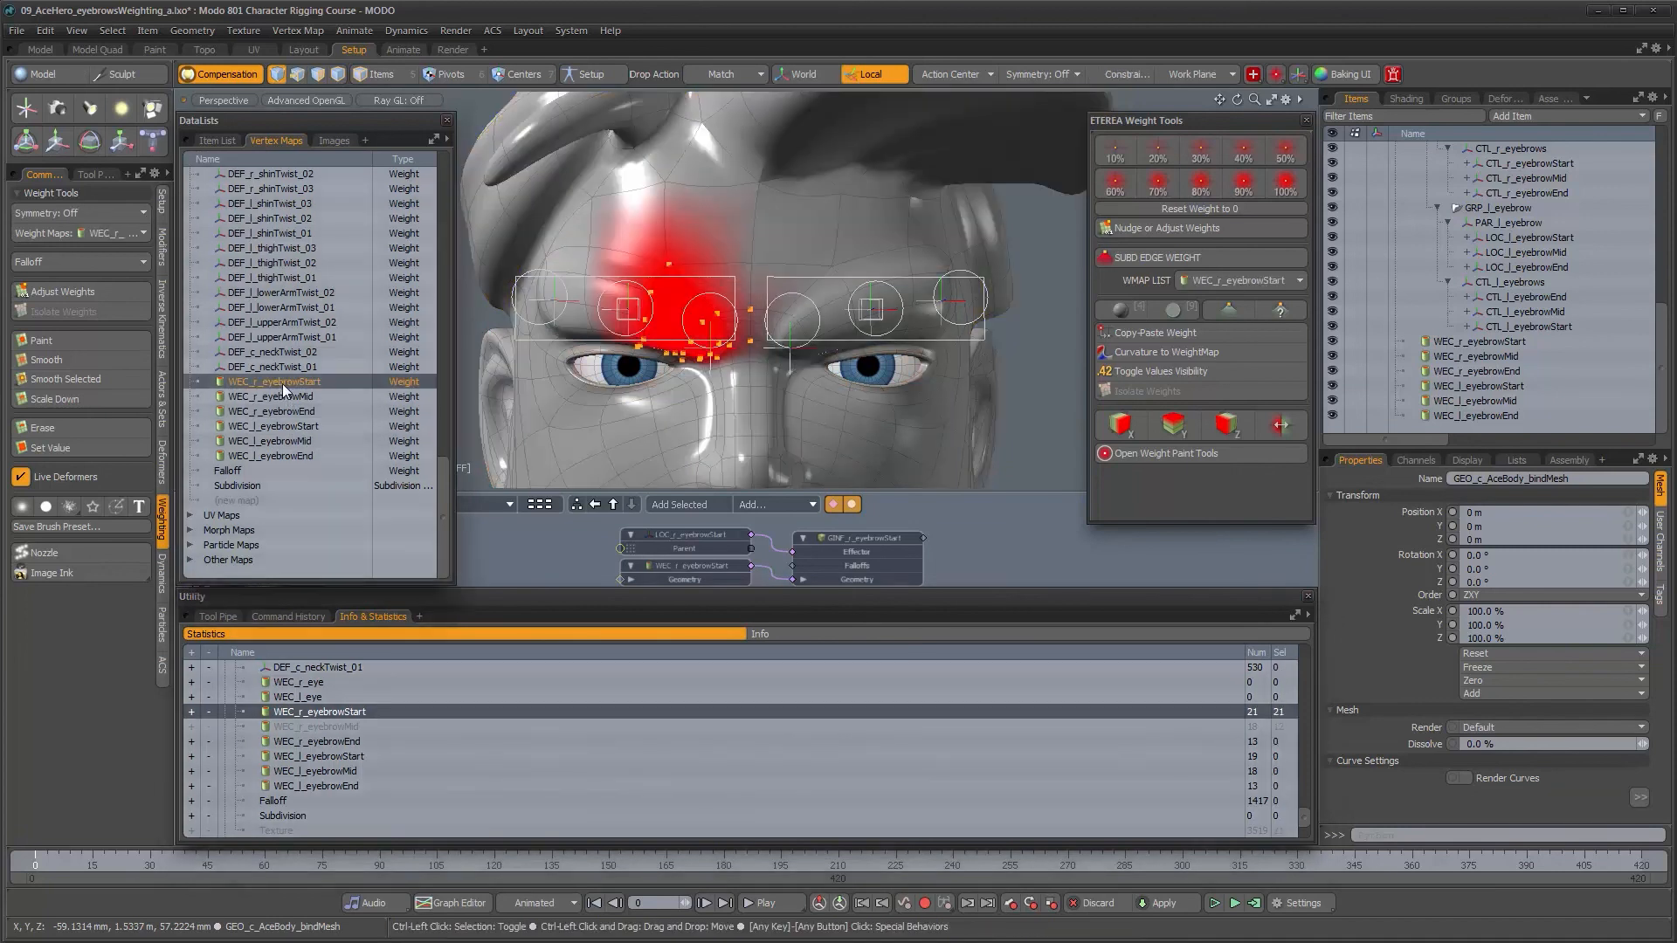
pyautogui.keyDown('ctrl'); pyautogui.click(276, 427); pyautogui.keyUp('ctrl')
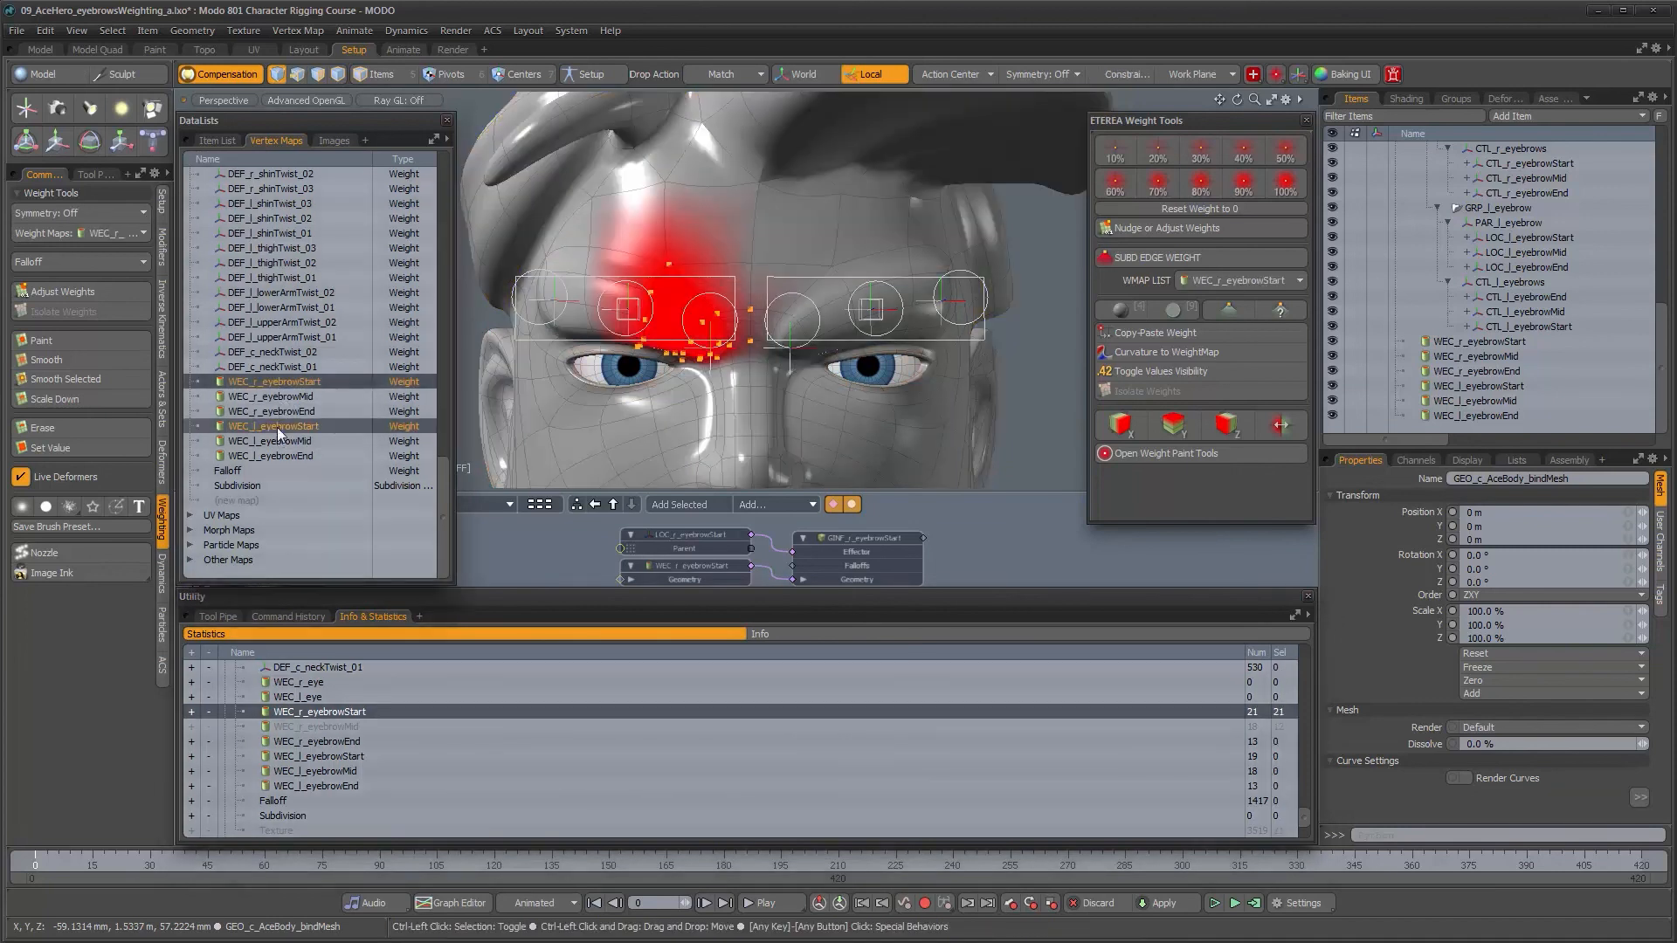
pyautogui.click(1125, 428)
pyautogui.moveTo(790, 356)
pyautogui.keyDown('alt'); pyautogui.mouseDown()
pyautogui.moveTo(821, 353)
pyautogui.moveTo(793, 346)
pyautogui.mouseUp(); pyautogui.keyUp('alt')
pyautogui.scroll(2, 797, 342)
pyautogui.keyDown('ctrl'); pyautogui.click(291, 381); pyautogui.keyUp('ctrl')
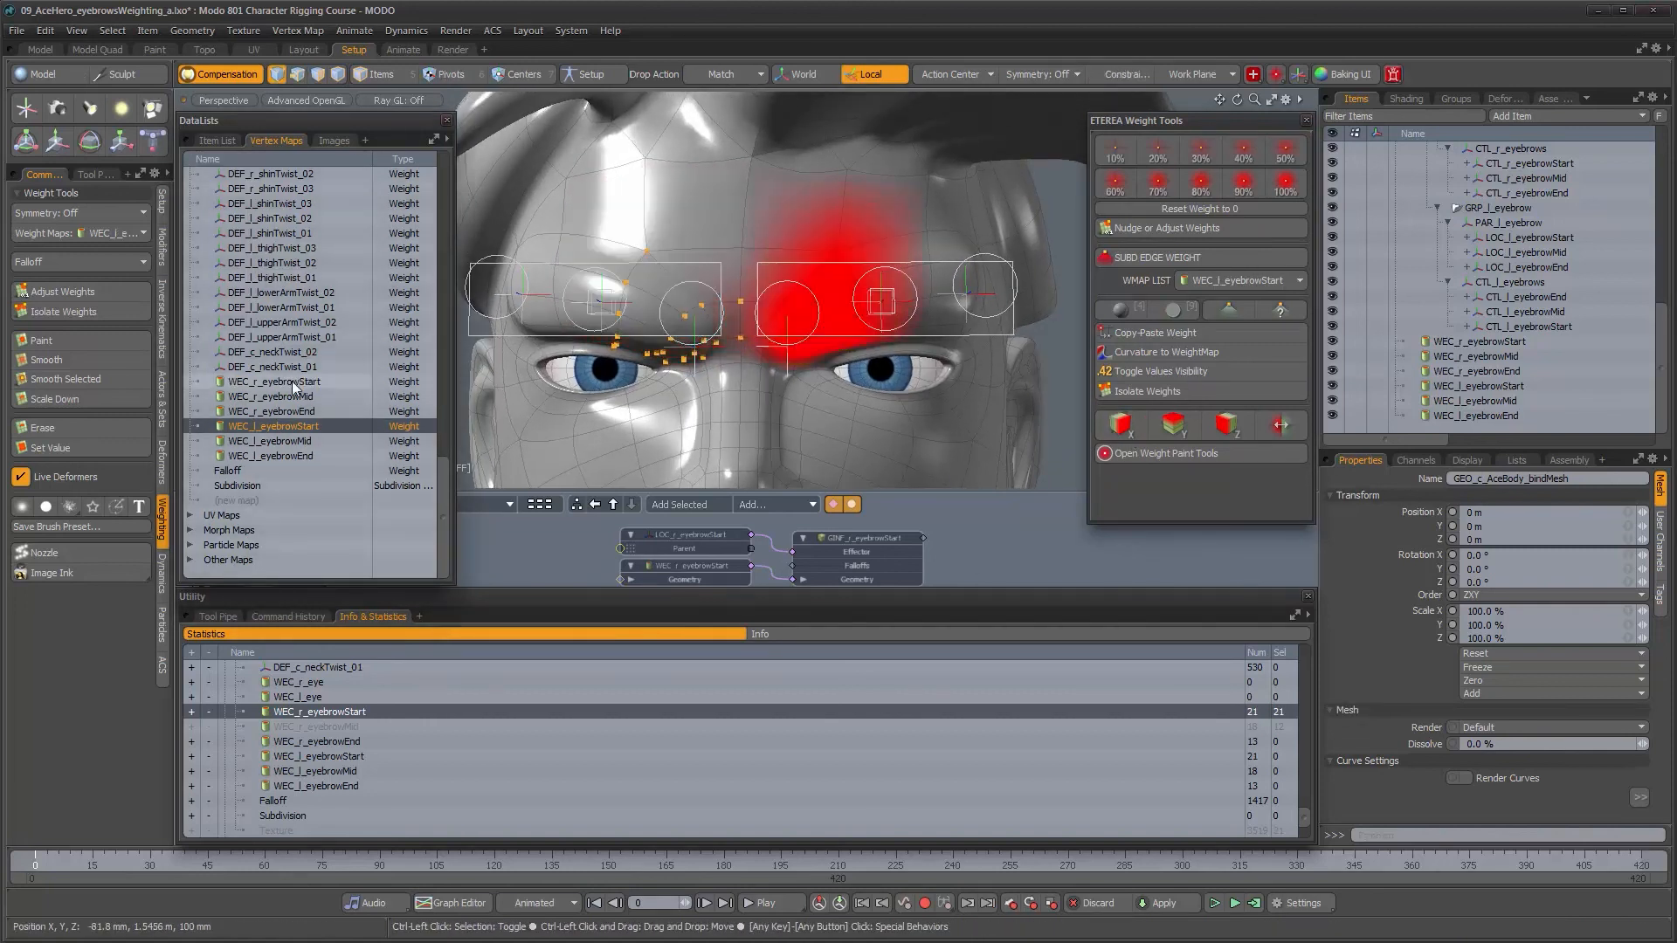
pyautogui.keyDown('alt'); pyautogui.moveTo(915, 412); pyautogui.dragTo(1026, 343); pyautogui.keyUp('alt')
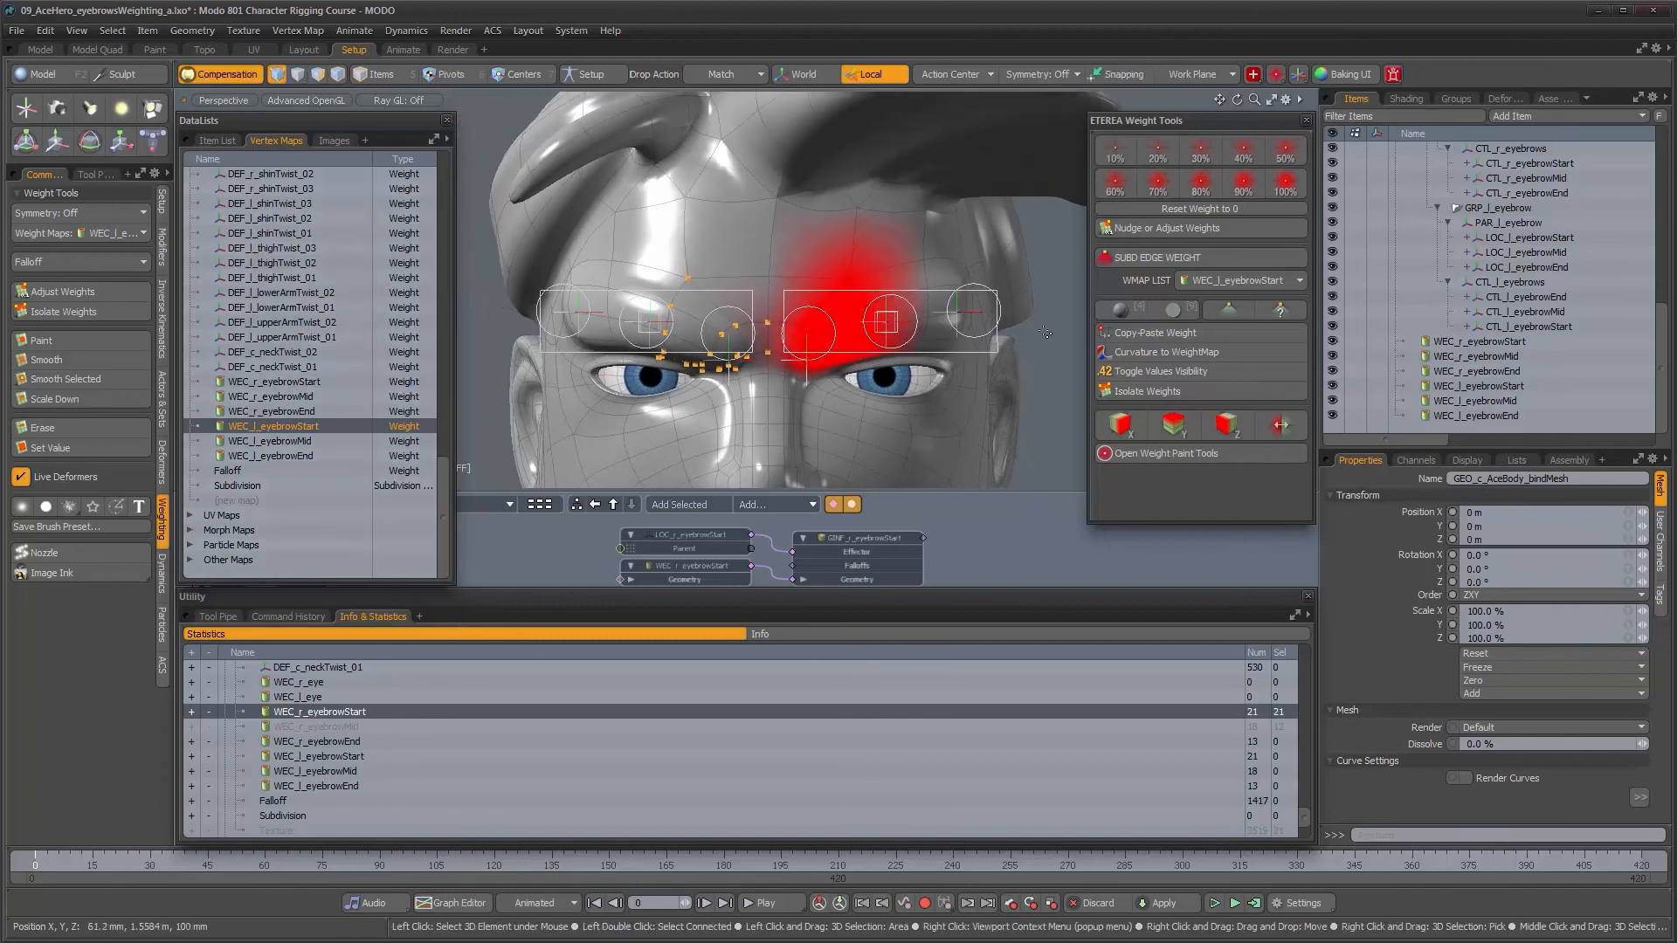
# Step: Return to item selection with no weight map selected, and close the weighting, data list and utility palettes
pyautogui.press('5')
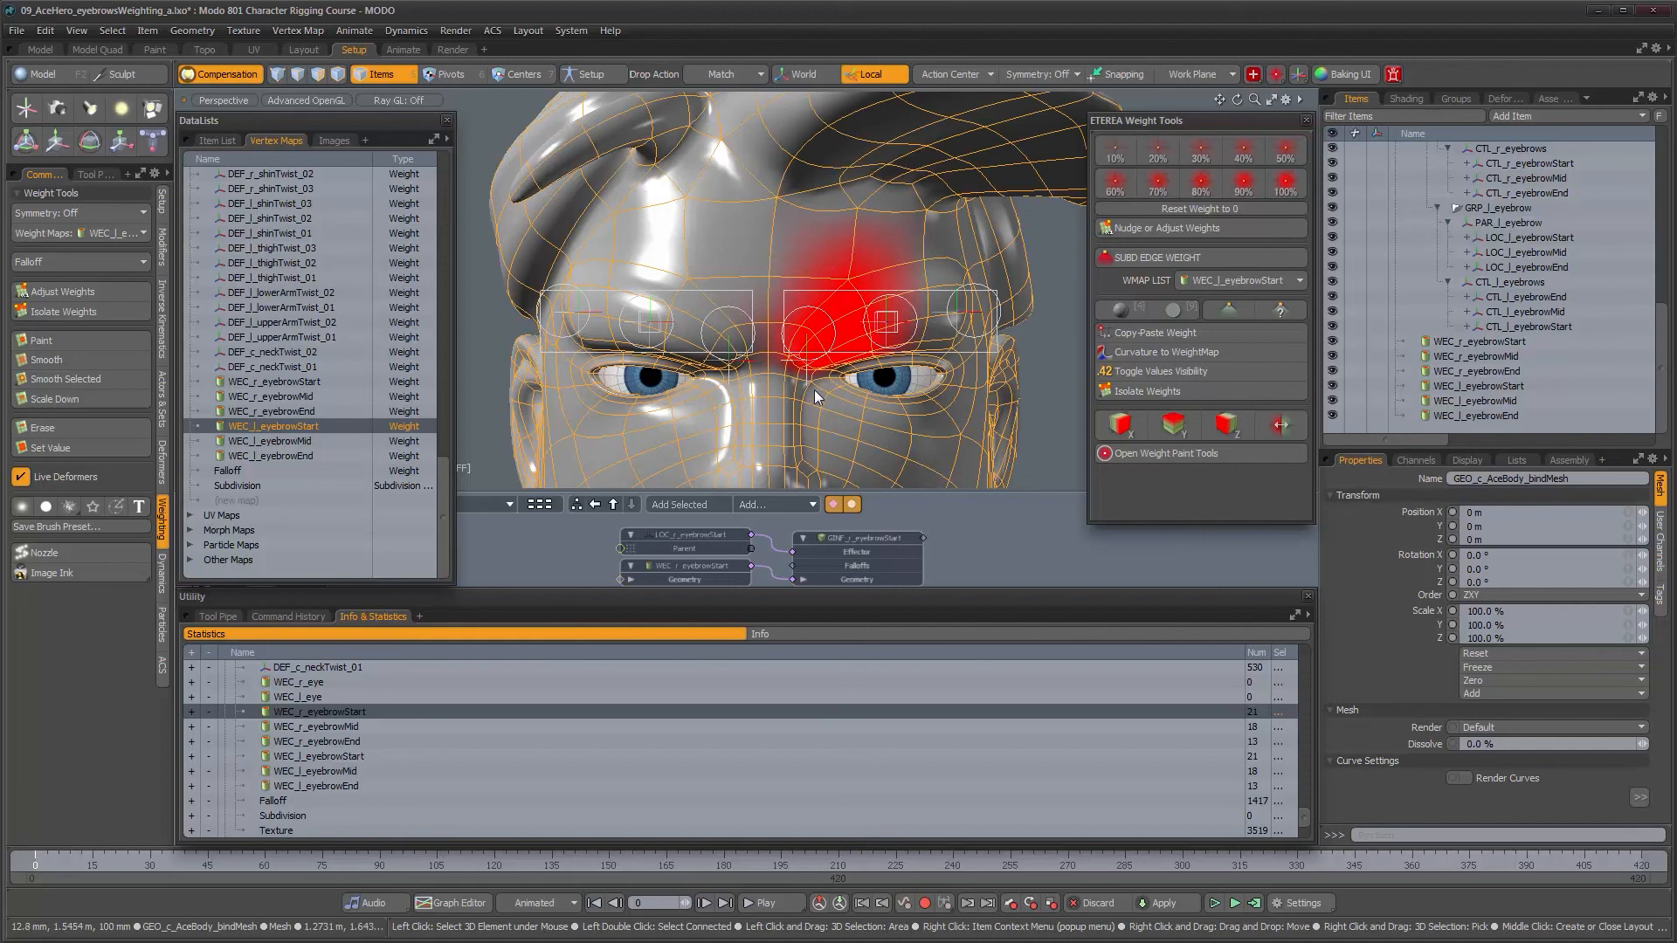
pyautogui.keyDown('ctrl'); pyautogui.click(281, 427); pyautogui.keyUp('ctrl')
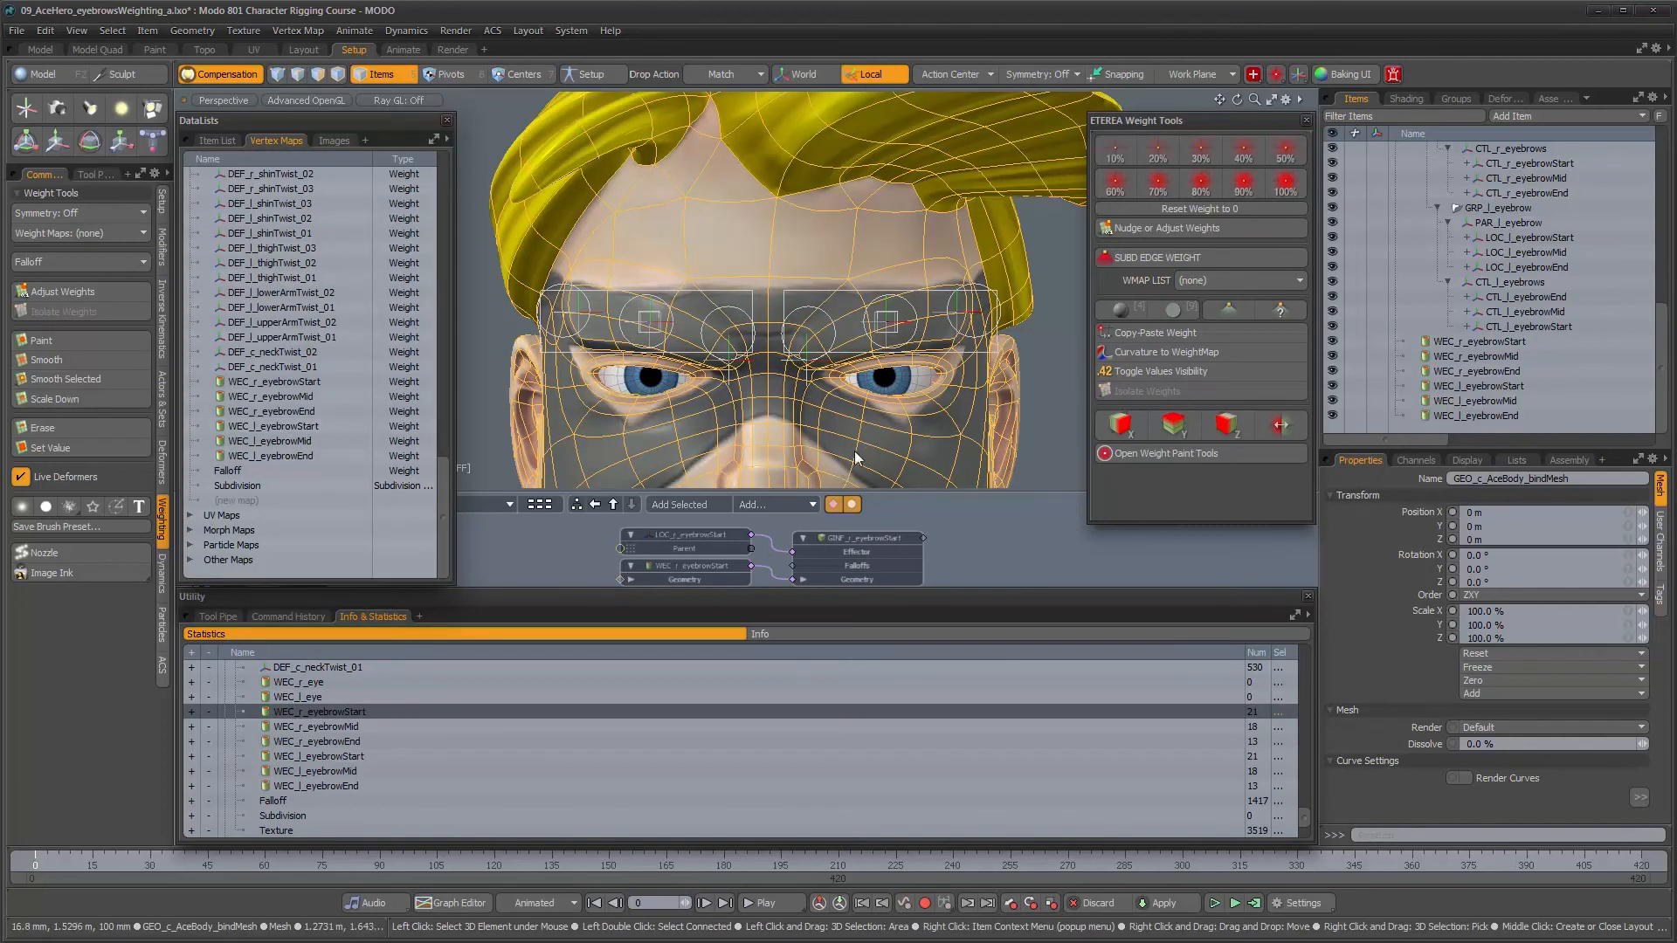
pyautogui.click(1306, 121)
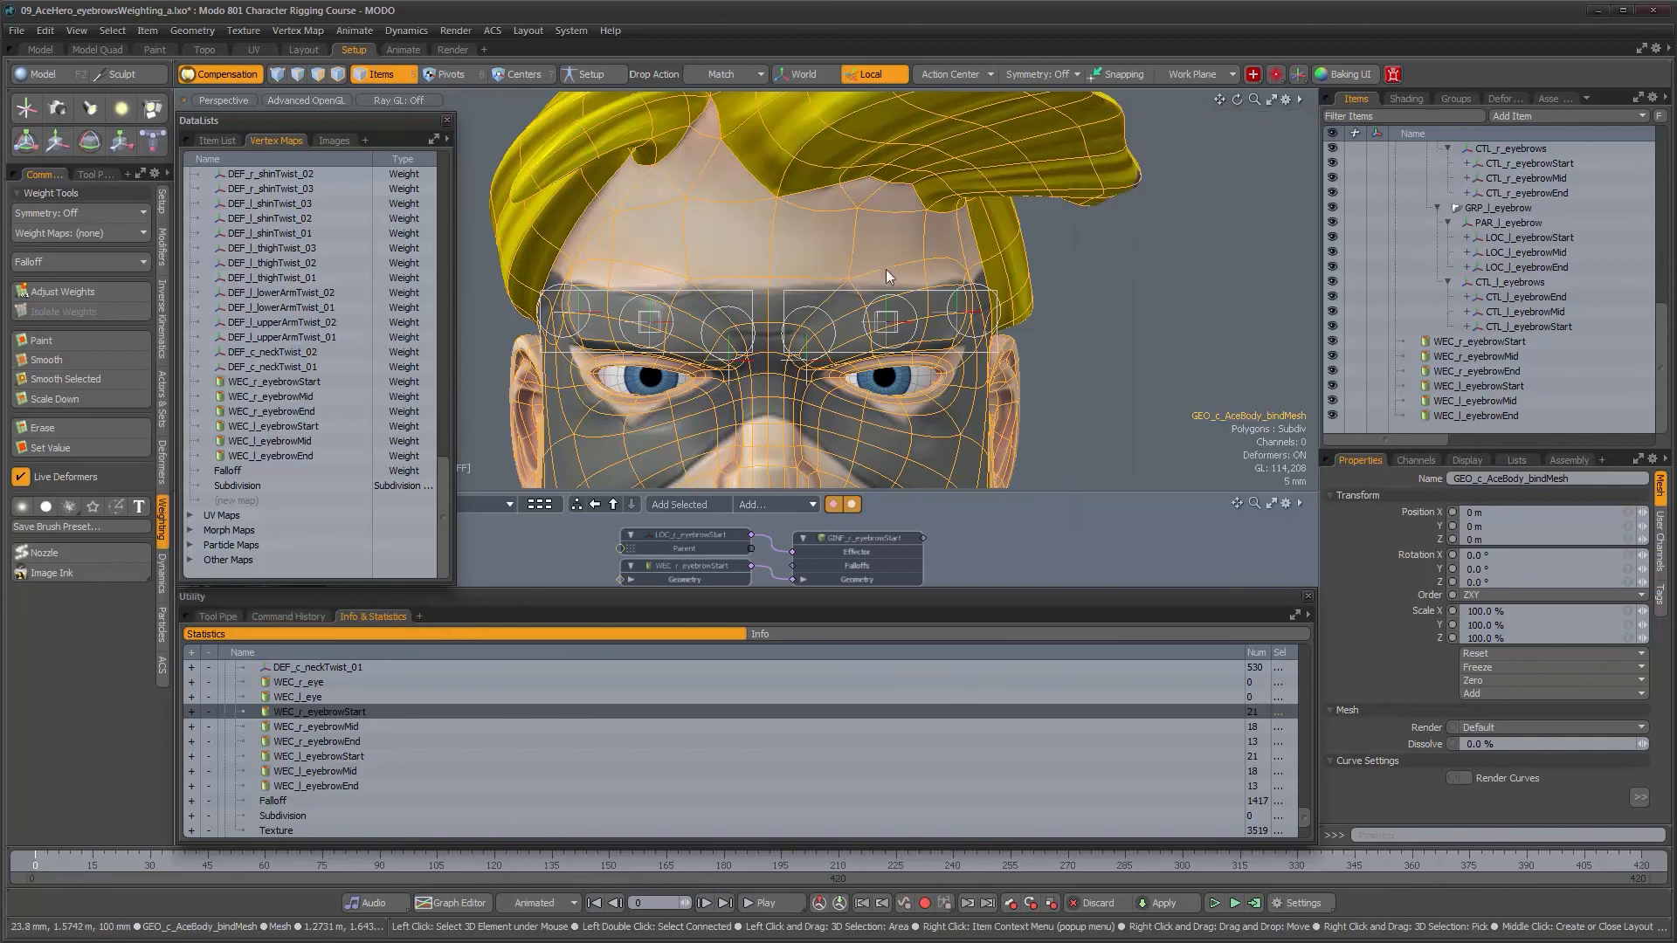
pyautogui.hotkey('ctrl', 'Tab')
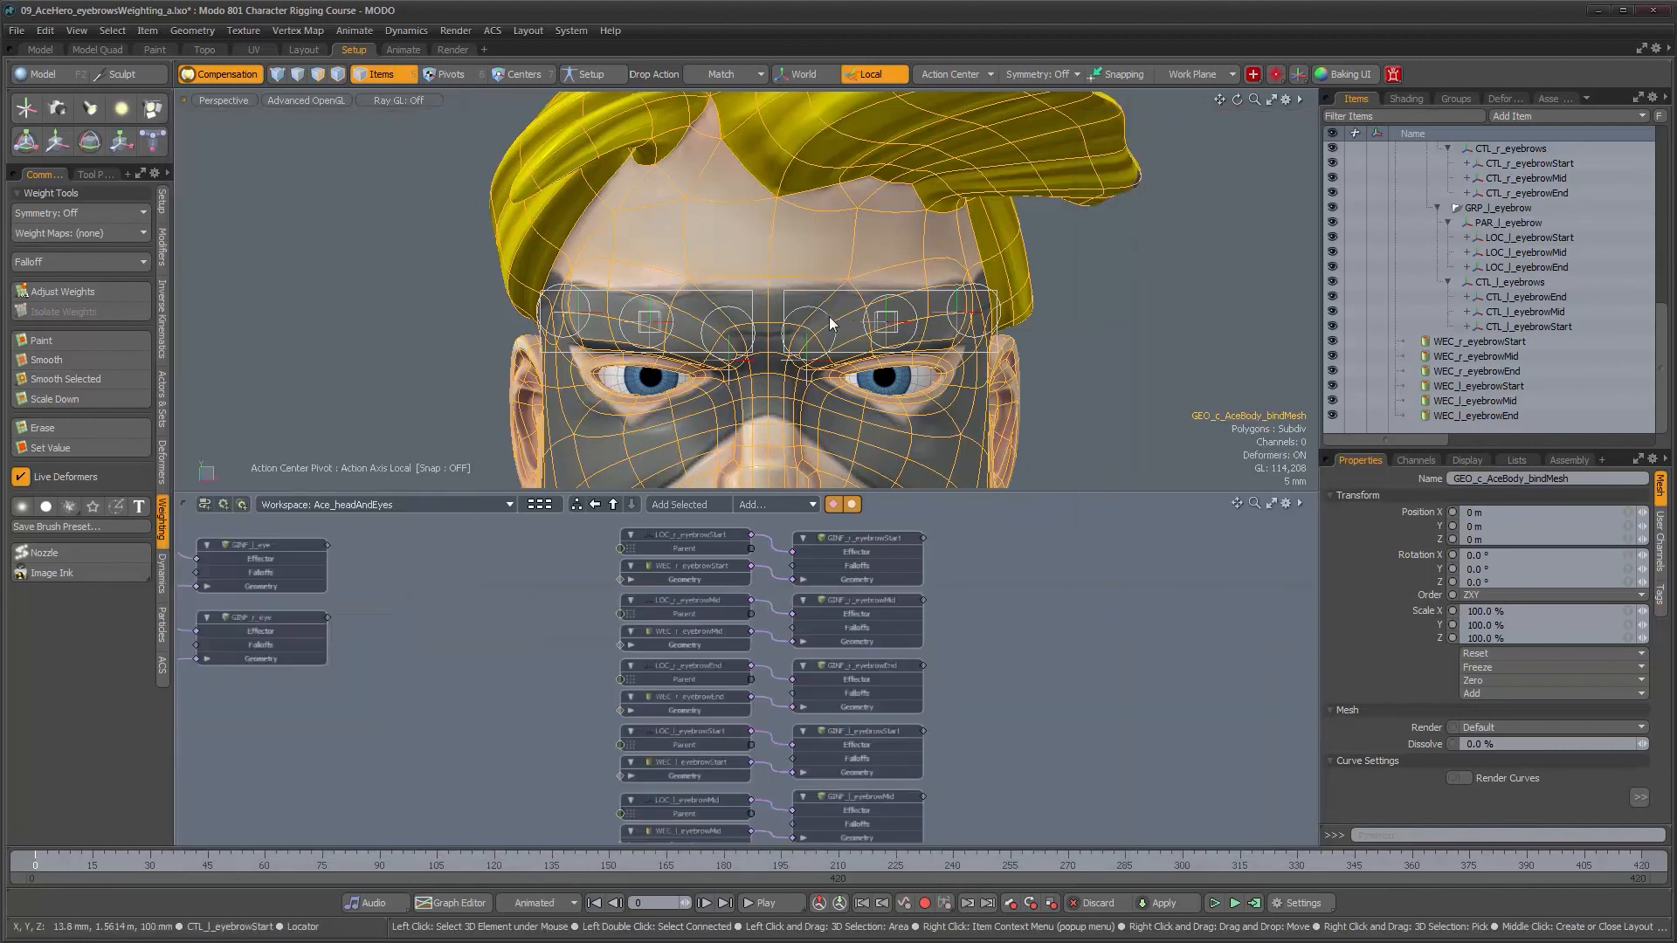
# Step: Test the mirrored weights by moving CTL_l_eyebrowStart around the inner left brow, and undo the move
pyautogui.click(829, 316)
pyautogui.keyDown('ctrl'); pyautogui.keyDown('alt'); pyautogui.moveTo(829, 316); pyautogui.dragTo(848, 330); pyautogui.keyUp('alt'); pyautogui.keyUp('ctrl')
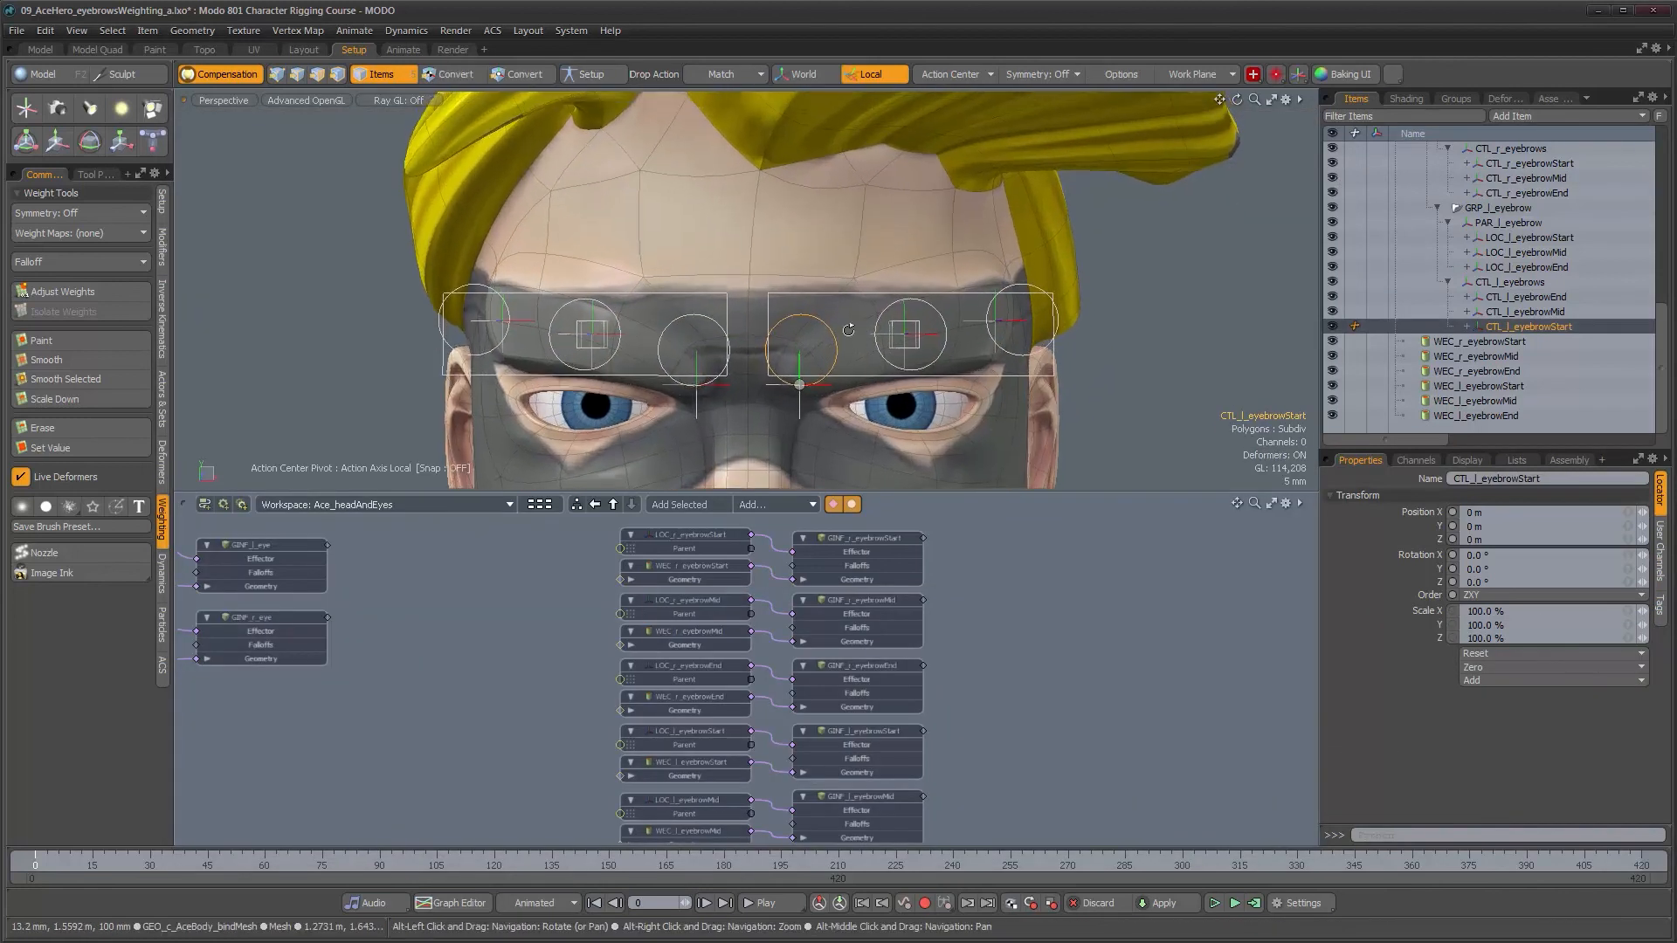
pyautogui.press('w')
pyautogui.moveTo(799, 383); pyautogui.dragTo(803, 331)
pyautogui.moveTo(873, 261); pyautogui.dragTo(856, 317)
pyautogui.hotkey('ctrl', 'z')
pyautogui.press('q')
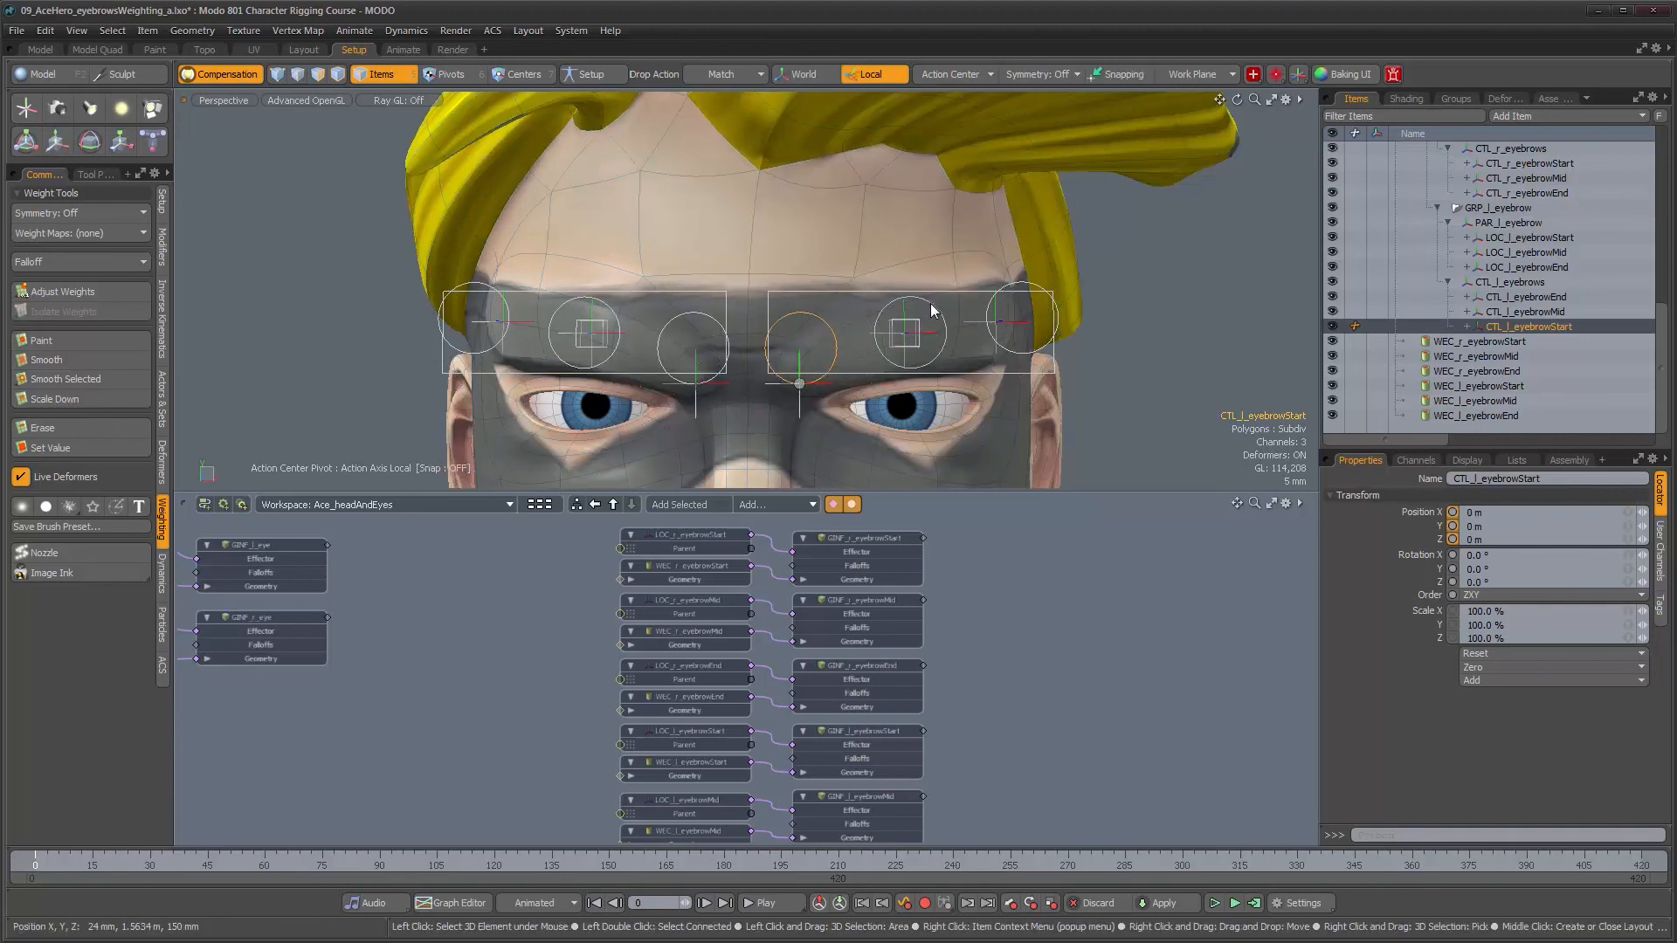
# Step: Test the mirrored weights by moving CTL_l_eyebrowMid around the middle of the left brow, undo the move, and clear the item selection
pyautogui.click(932, 310)
pyautogui.press('w')
pyautogui.moveTo(904, 332)
pyautogui.mouseDown()
pyautogui.moveTo(908, 302)
pyautogui.moveTo(886, 283)
pyautogui.moveTo(886, 326)
pyautogui.mouseUp()
pyautogui.moveTo(955, 257); pyautogui.dragTo(965, 239)
pyautogui.hotkey('ctrl', 'z')
pyautogui.keyDown('alt'); pyautogui.moveTo(962, 310); pyautogui.dragTo(864, 325, button='right'); pyautogui.keyUp('alt')
pyautogui.moveTo(864, 325)
pyautogui.keyDown('alt'); pyautogui.mouseDown()
pyautogui.moveTo(893, 385)
pyautogui.moveTo(867, 428)
pyautogui.moveTo(866, 339)
pyautogui.mouseUp(); pyautogui.keyUp('alt')
pyautogui.press('q')
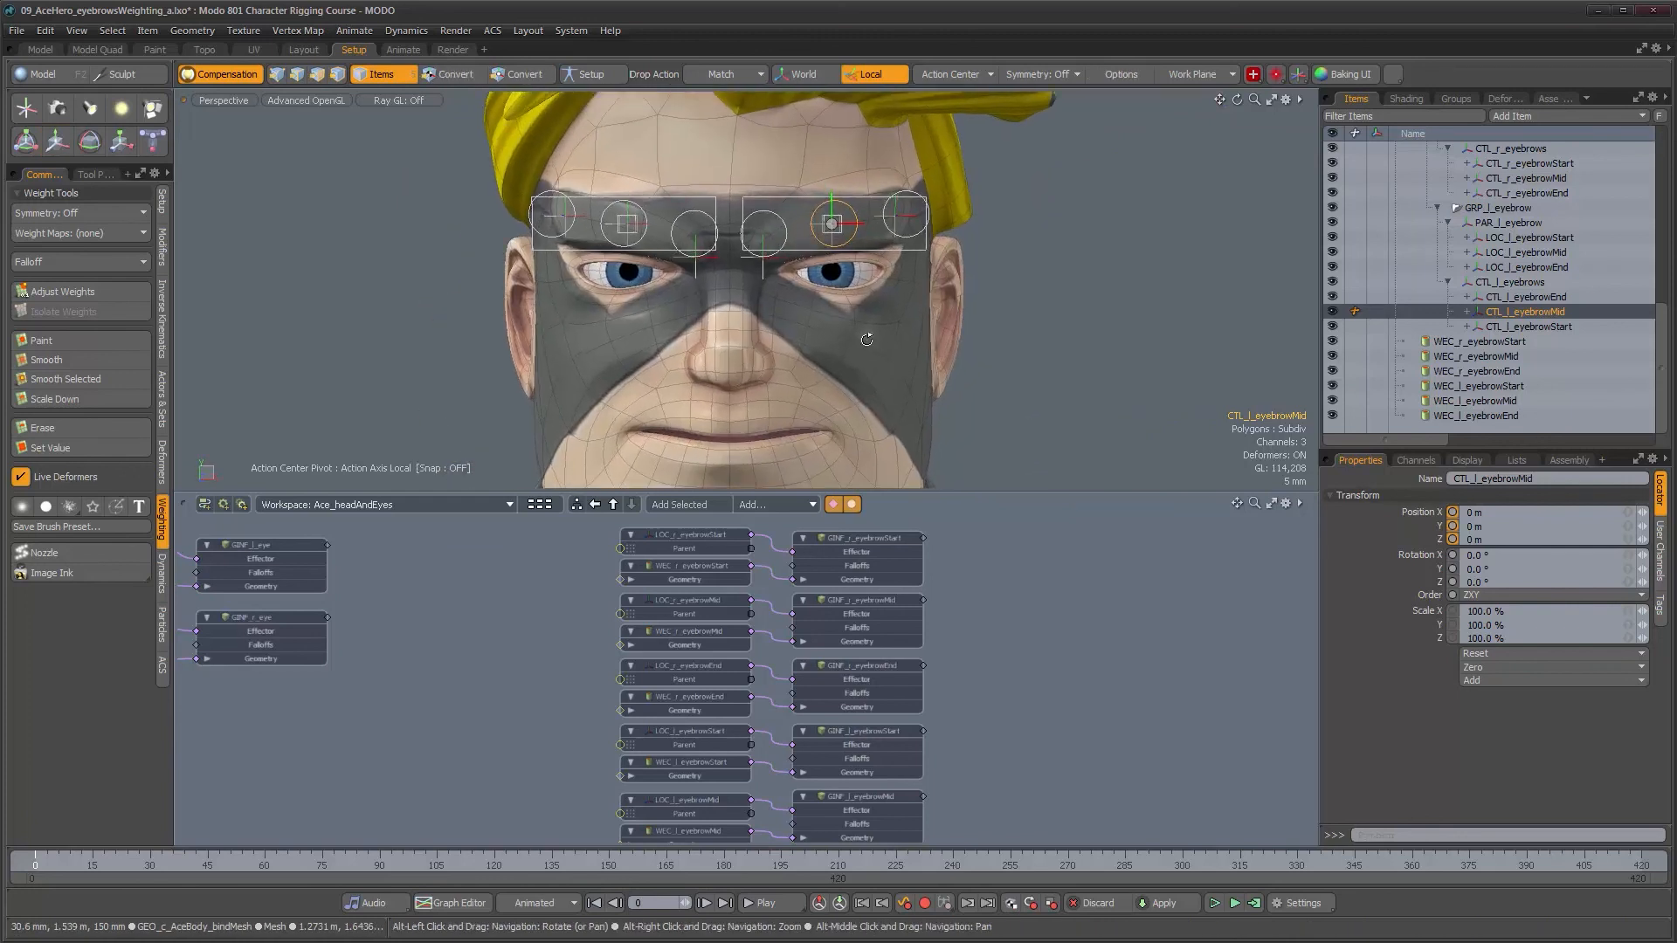
pyautogui.click(1029, 360)
pyautogui.keyDown('alt'); pyautogui.moveTo(950, 384); pyautogui.dragTo(745, 340); pyautogui.keyUp('alt')
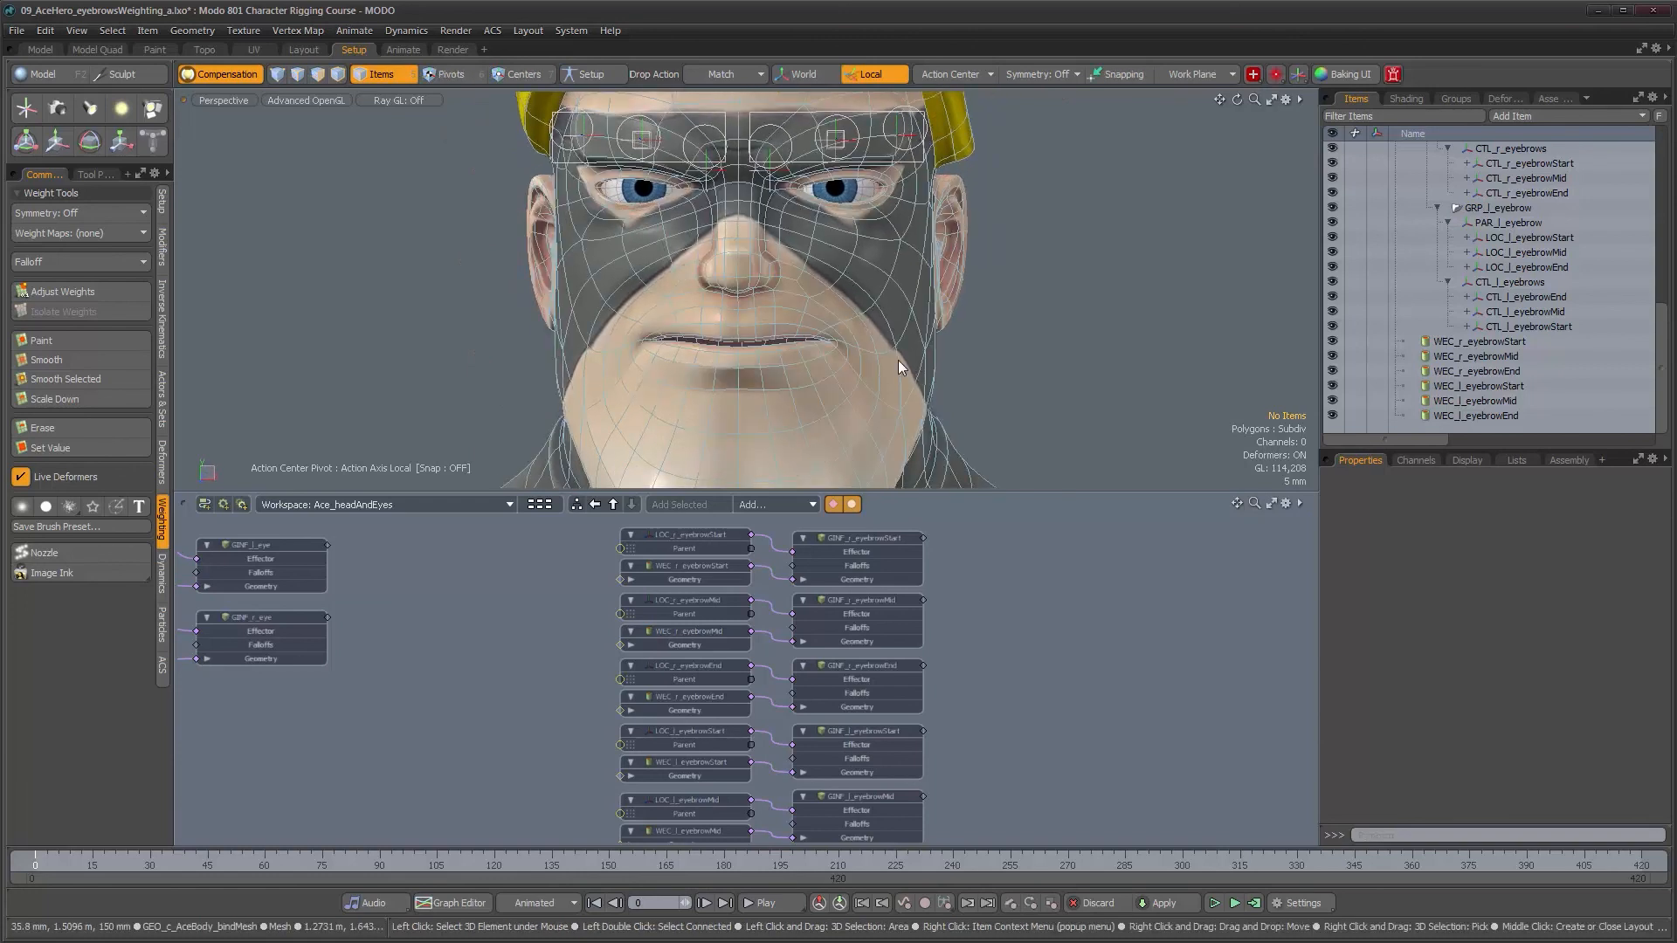